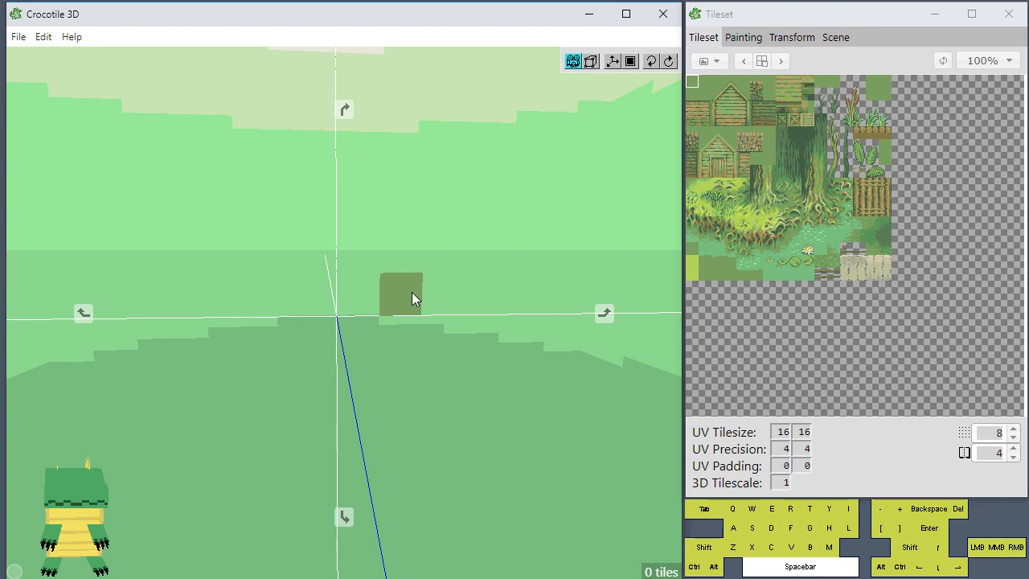
drag(412, 291, 354, 306)
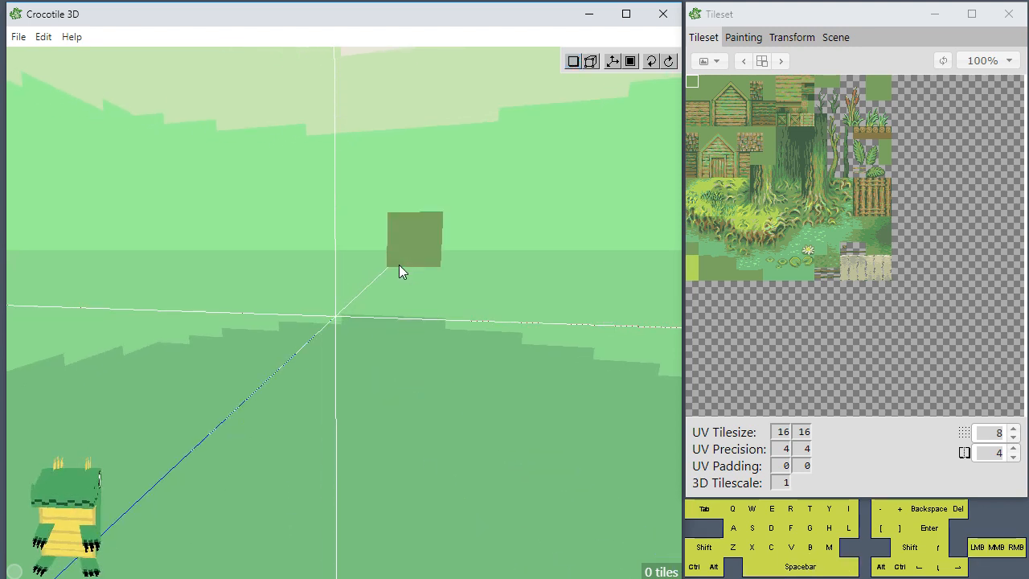
key(space)
scroll(399, 262, down, 1)
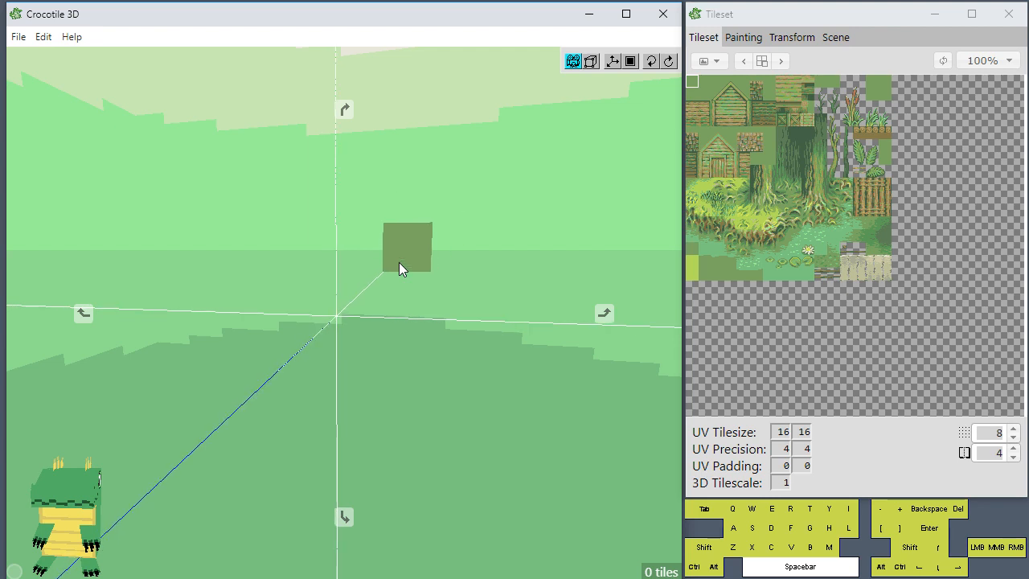
- Select single tiles in turn from the hut, the undergrowth and the tree trunk of the forest tileset
click(725, 129)
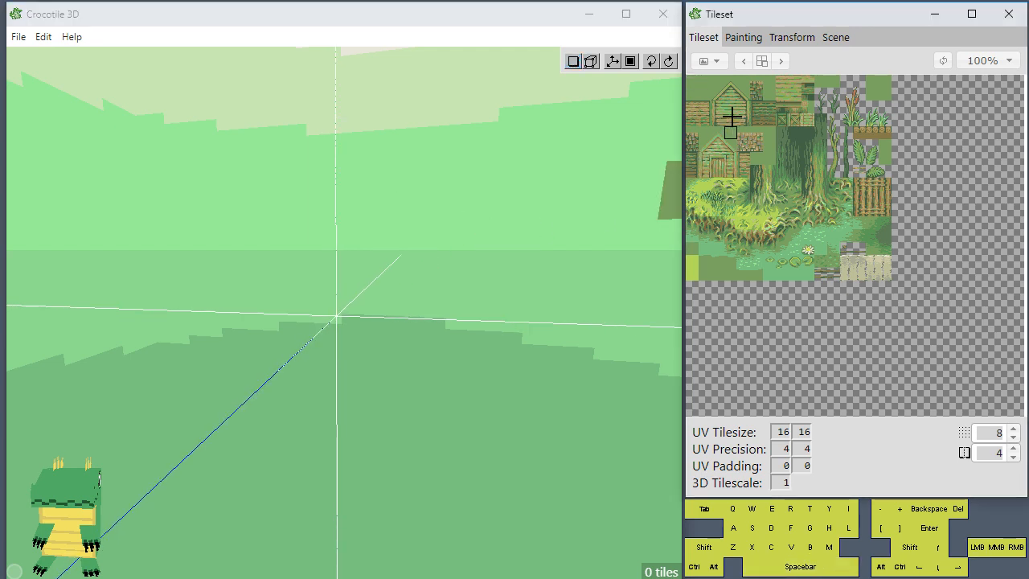
click(728, 121)
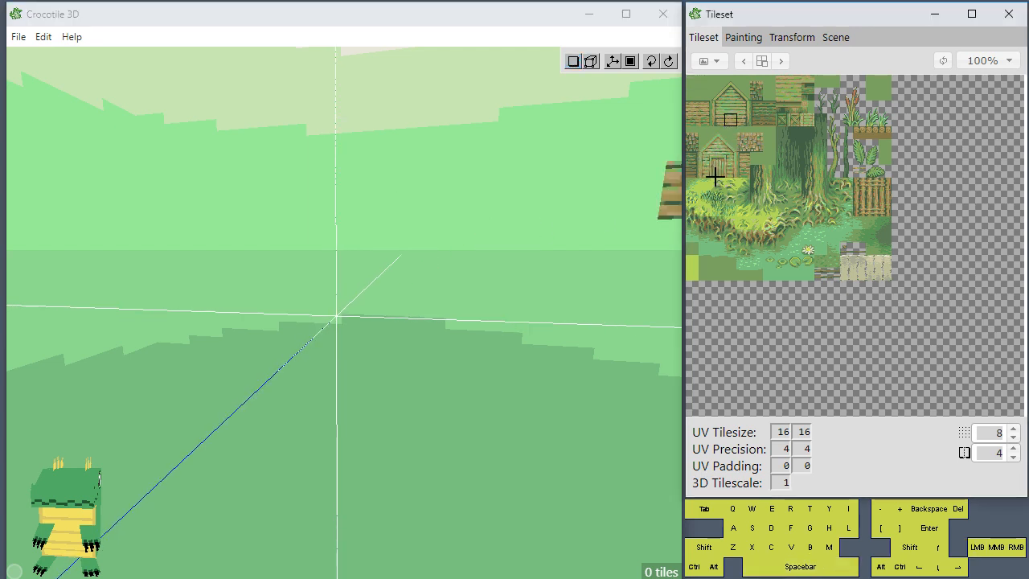
click(758, 210)
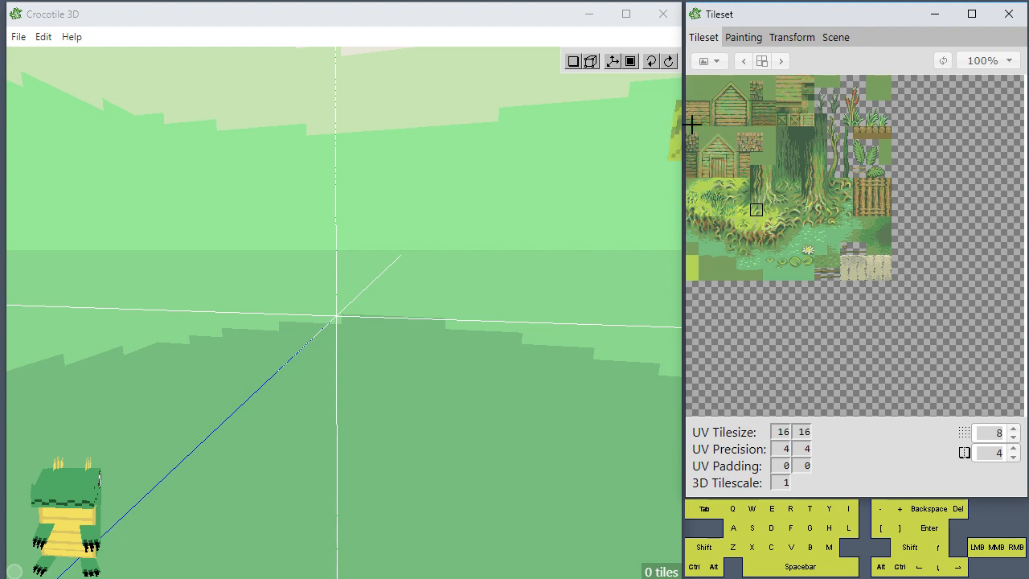
key(space)
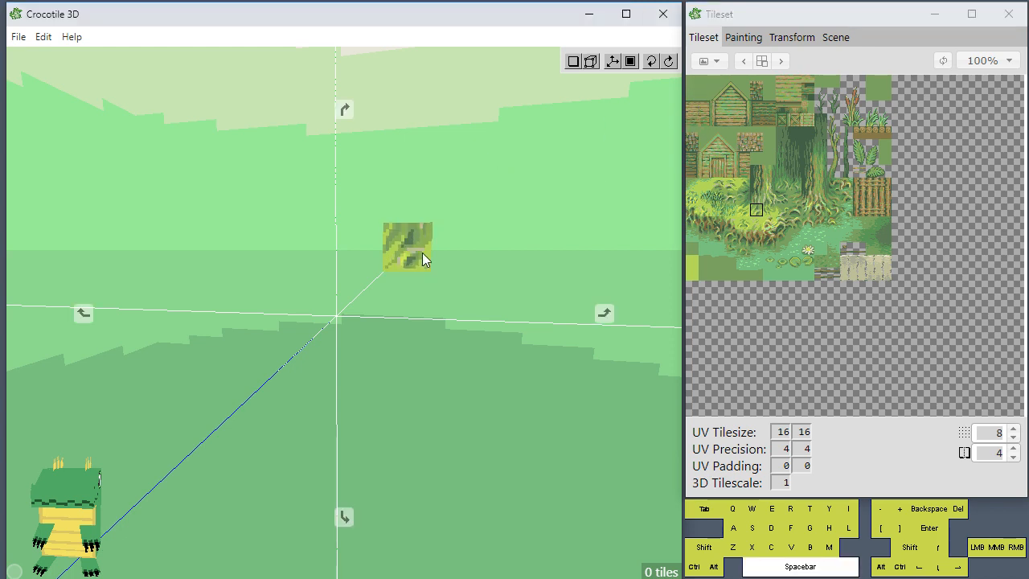
drag(422, 252, 442, 228)
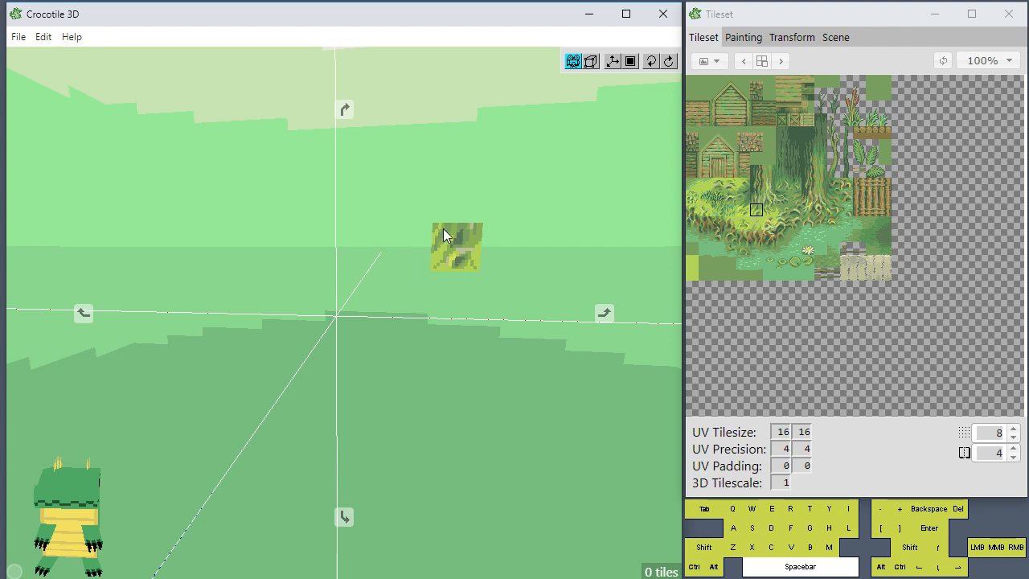
click(765, 135)
click(784, 150)
click(796, 141)
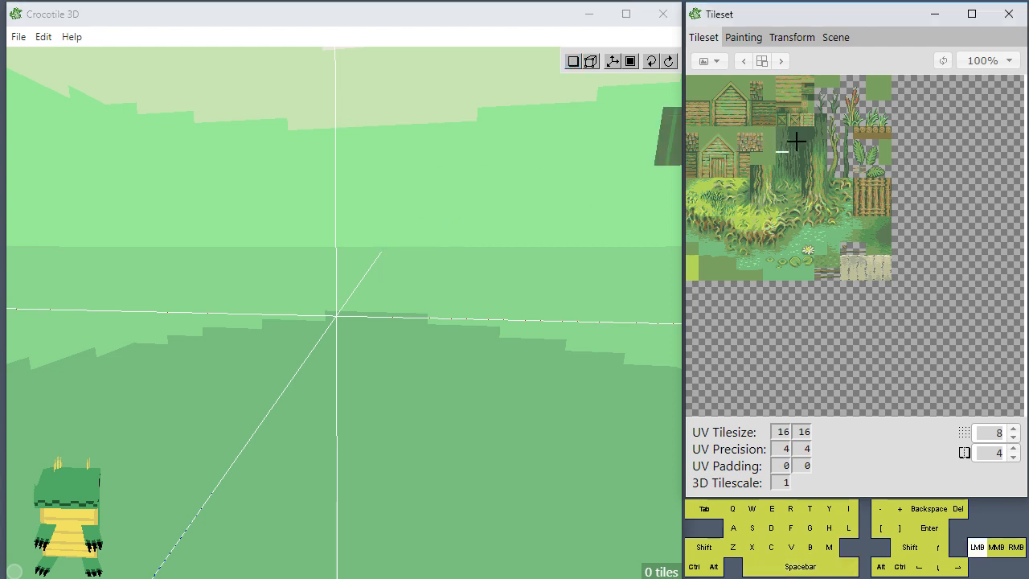
- Create a blank white tileset 6 tiles wide and 6 tiles high
click(711, 63)
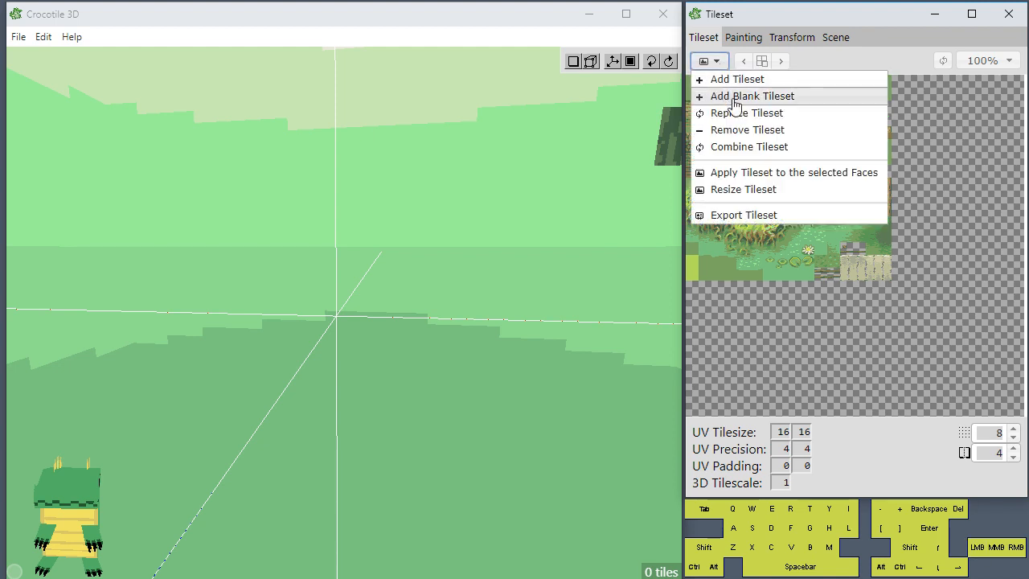
click(733, 98)
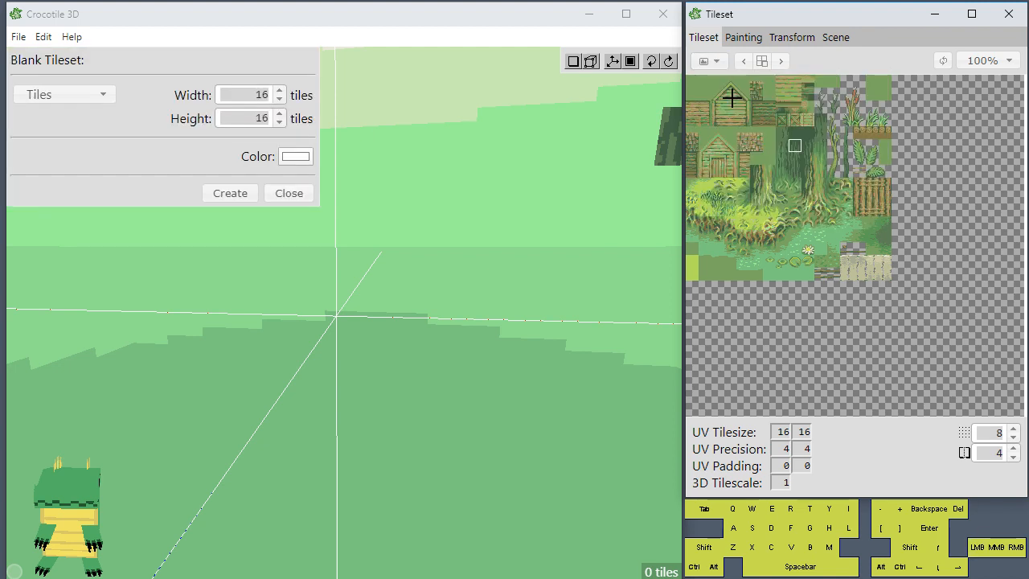
double_click(252, 94)
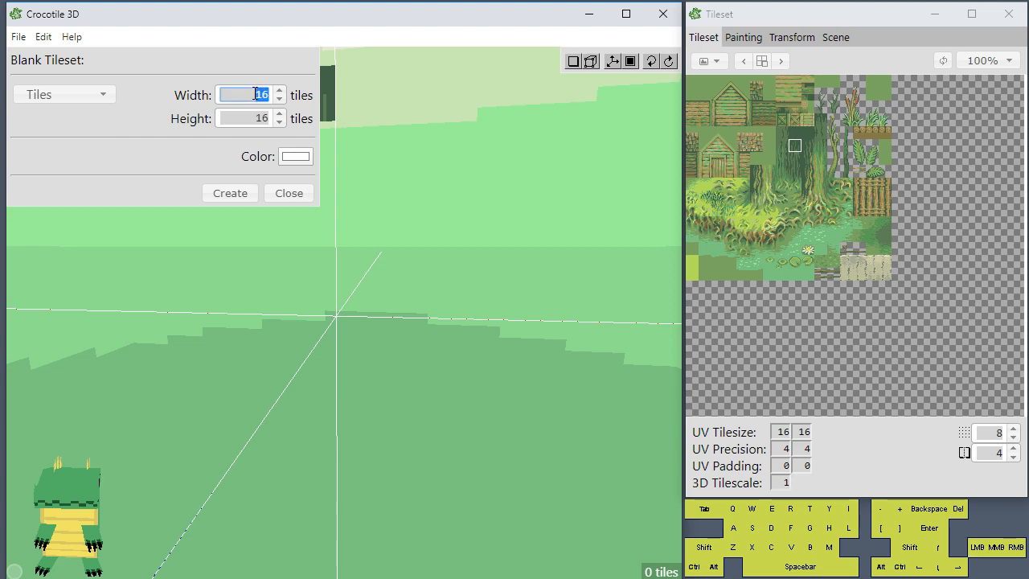
text(6)
double_click(253, 114)
double_click(256, 95)
click(256, 92)
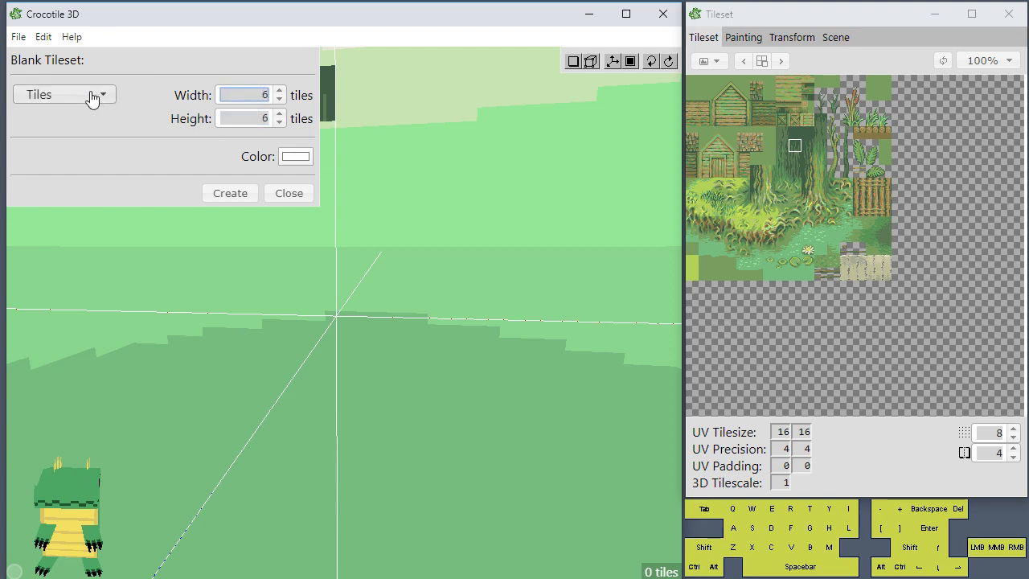
click(242, 194)
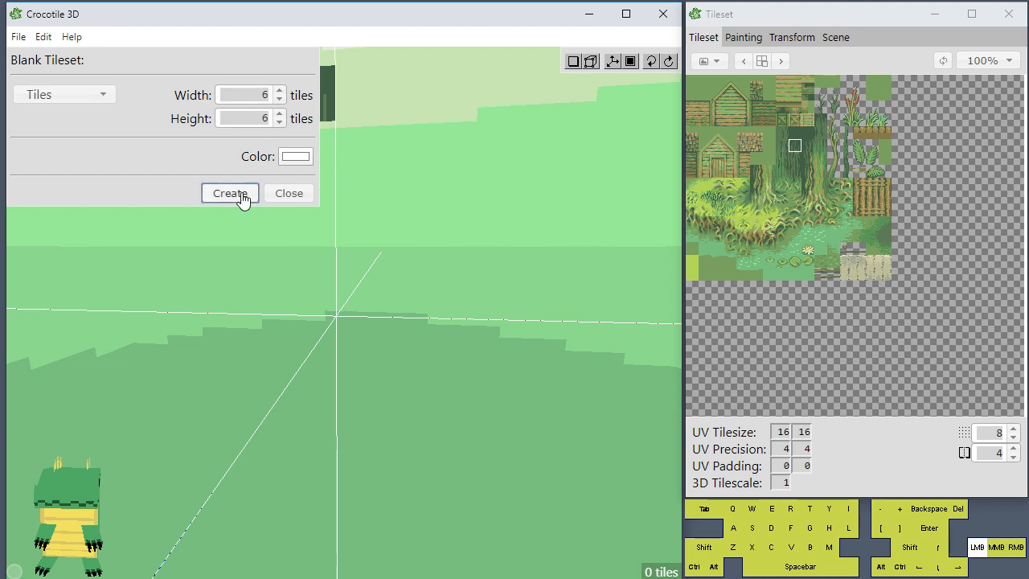
- Select a single tile in the blank tileset and enlarge the tileset view to 400%
click(739, 115)
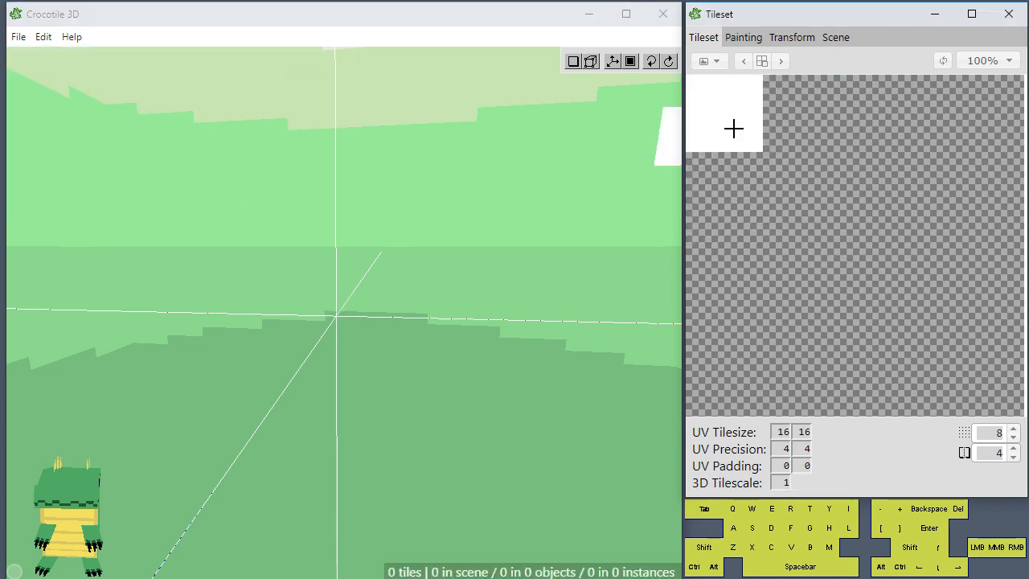
click(730, 121)
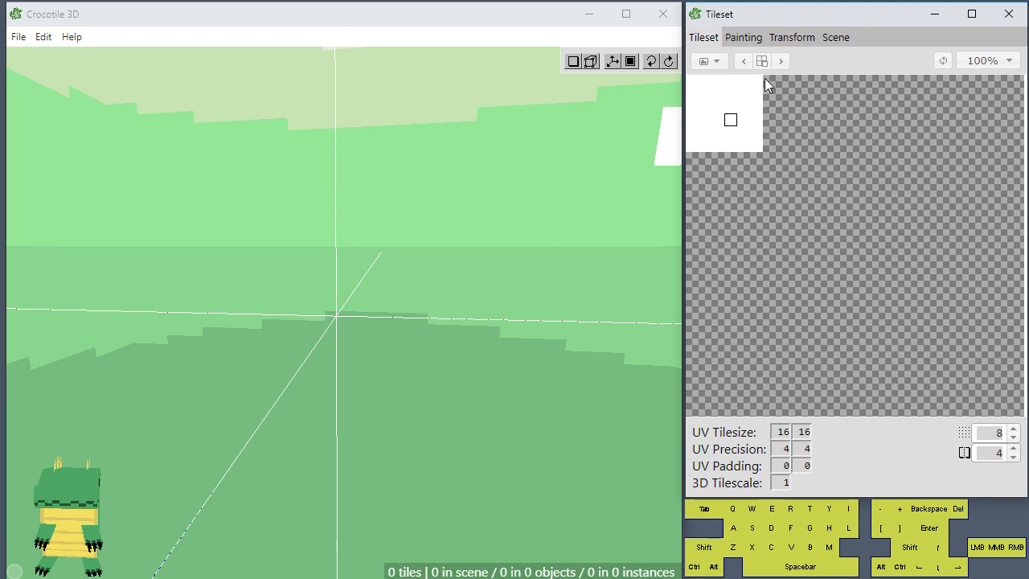
key(ctrl)
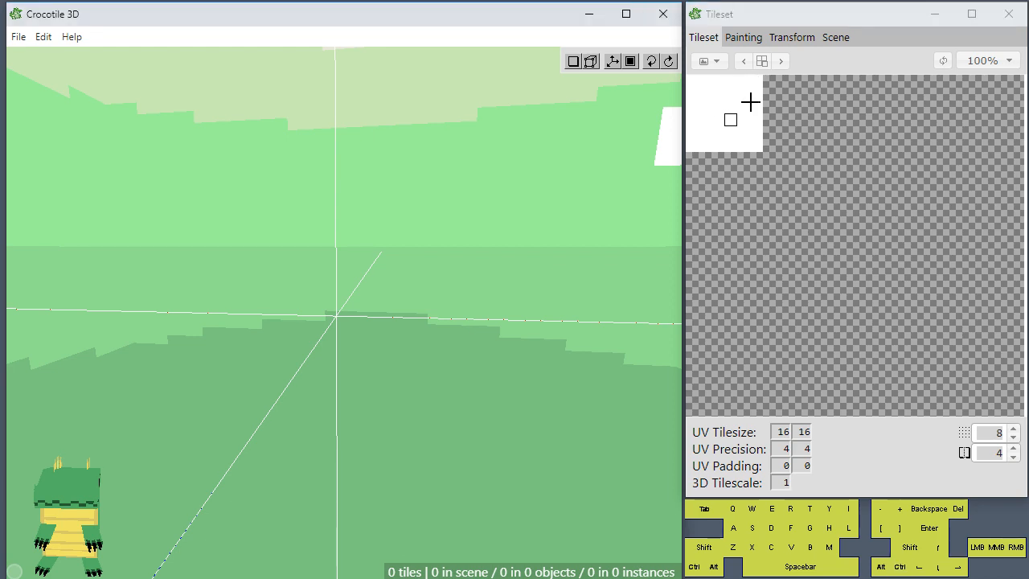
key(ctrl)
key(ctrl+plus)
key(ctrl+plus)
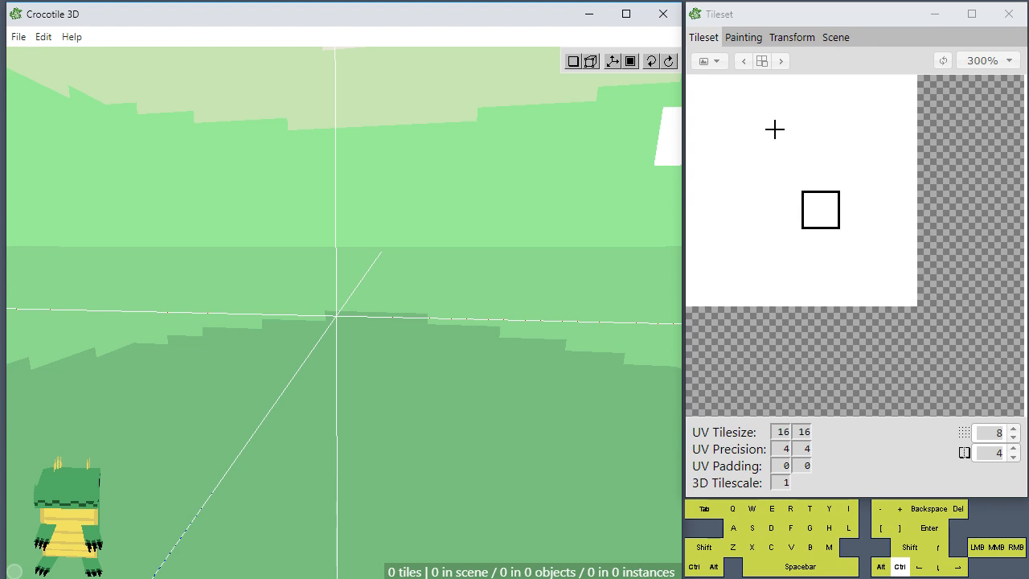
key(ctrl+plus)
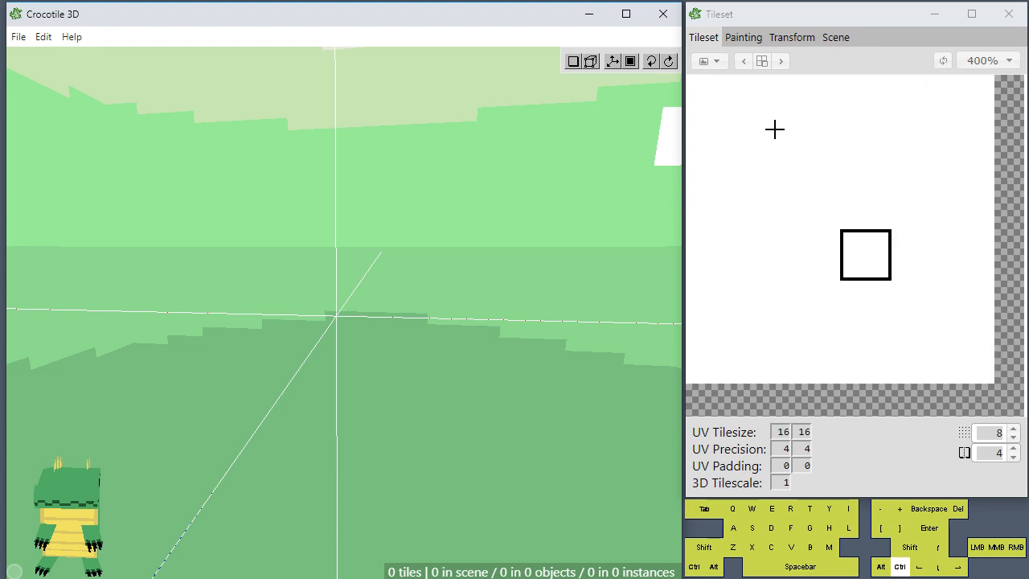
- Try other zoom levels for the tileset, including 200% and 700%, and return to 400%
click(988, 64)
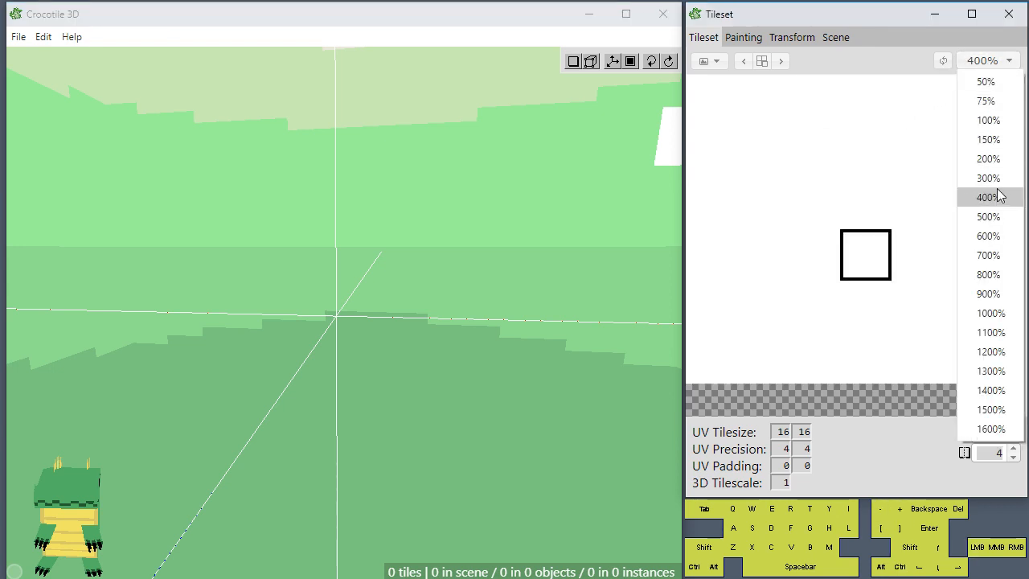
click(988, 159)
key(ctrl+plus)
key(ctrl+plus)
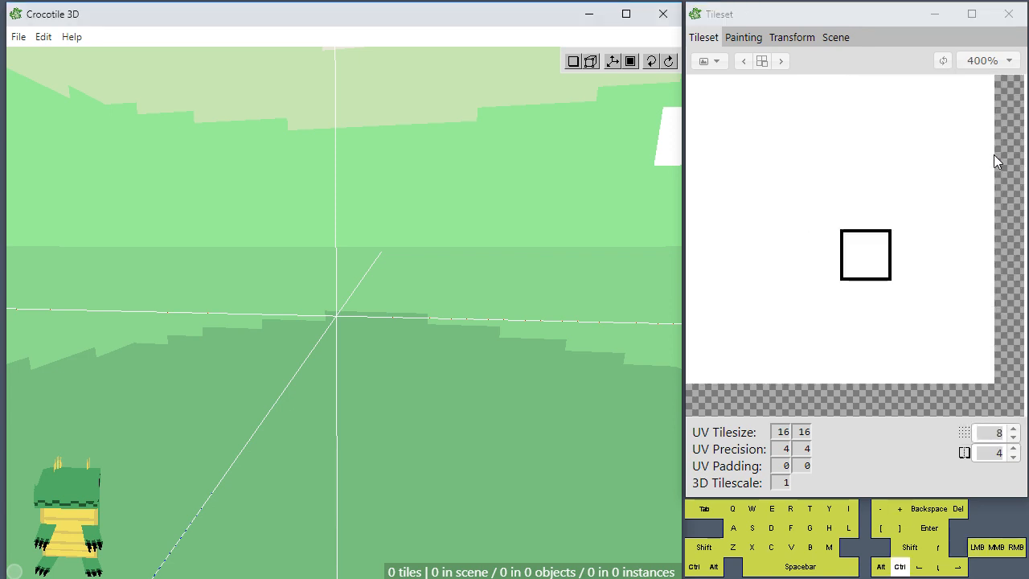
key(ctrl+plus)
key(ctrl+plus)
key(ctrl+plus)
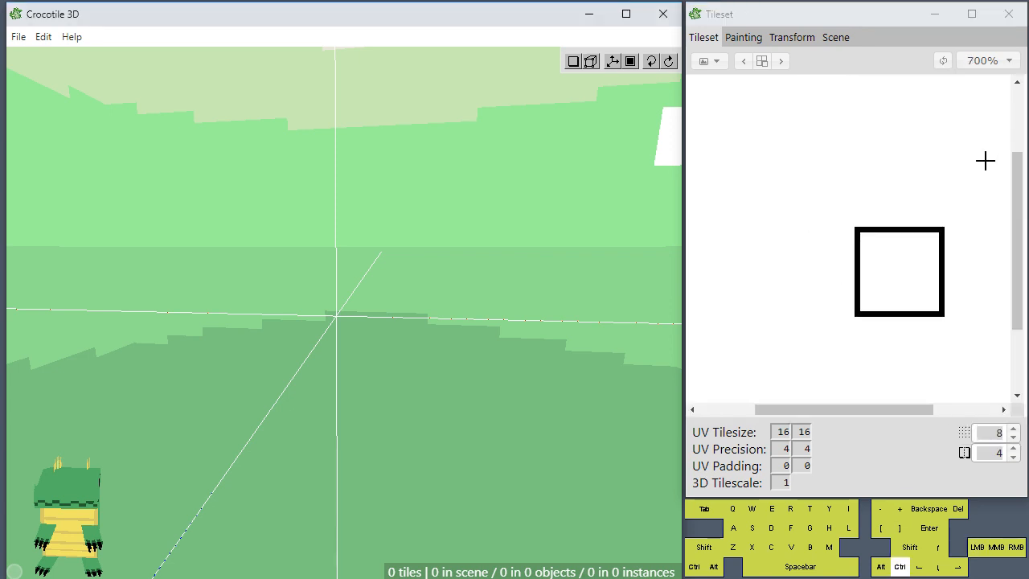
key(ctrl+minus)
key(ctrl+minus)
key(ctrl+minus)
key(ctrl+minus)
key(ctrl+plus)
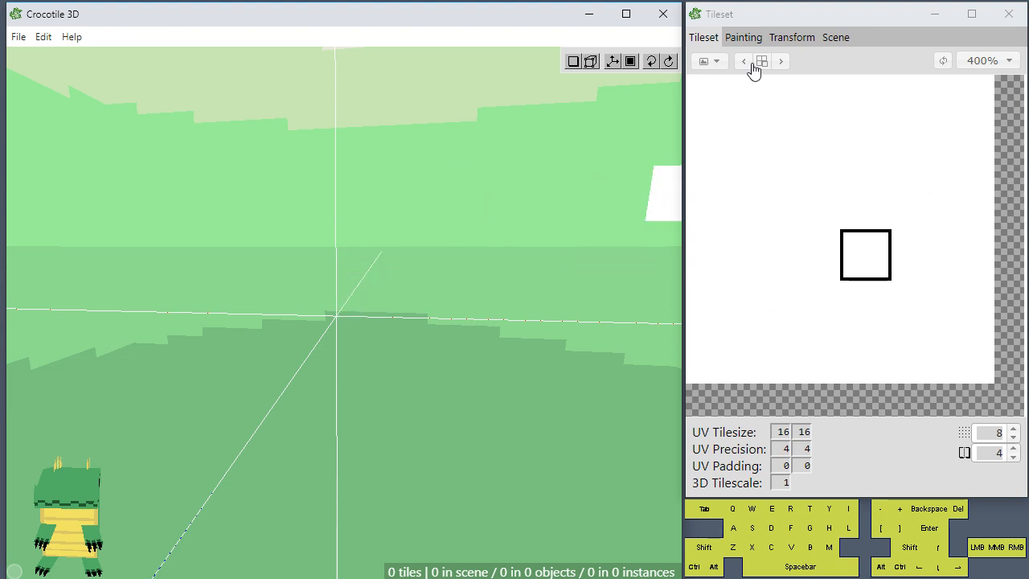
click(744, 37)
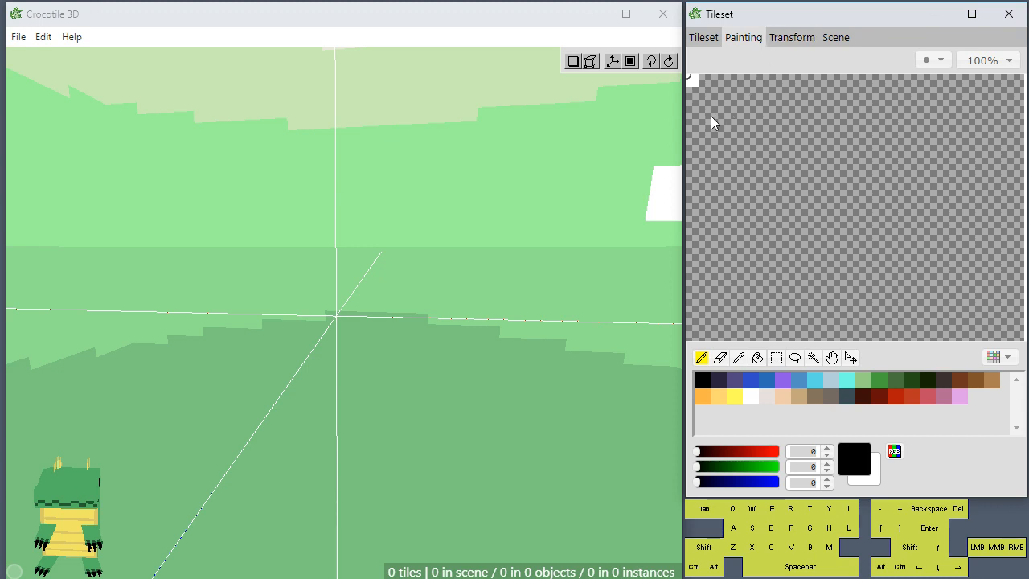
click(704, 37)
click(707, 61)
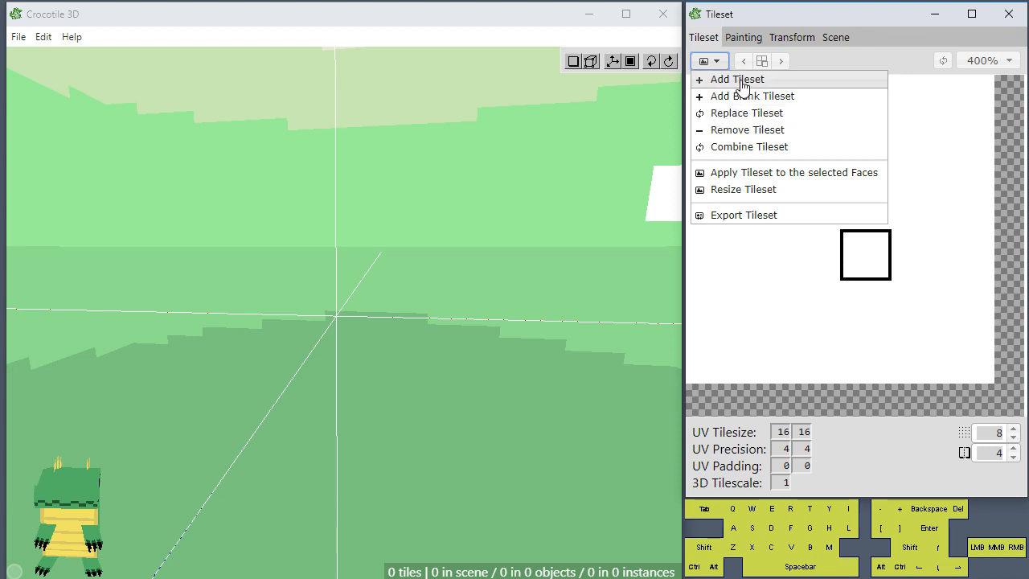
click(738, 80)
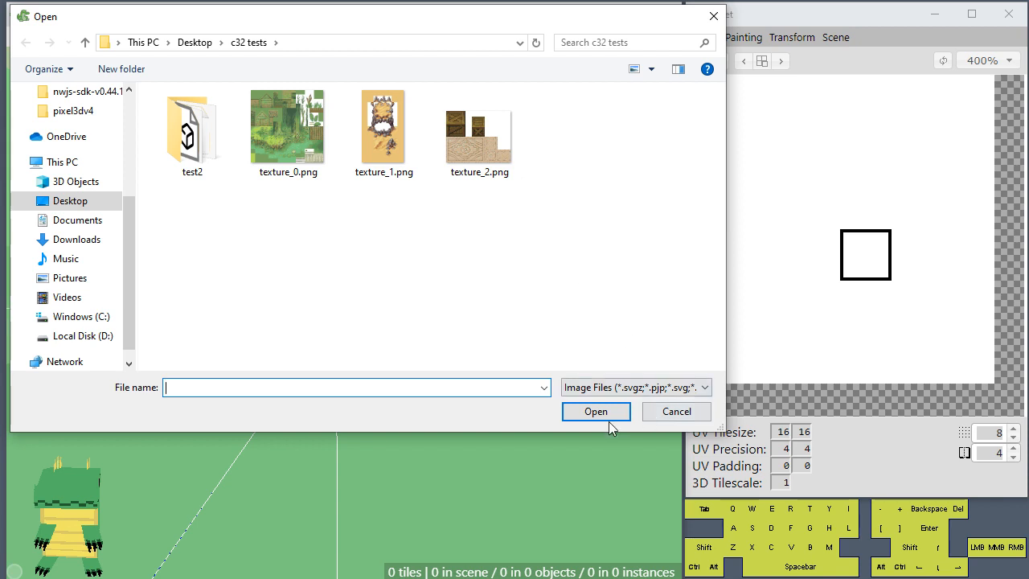
click(663, 411)
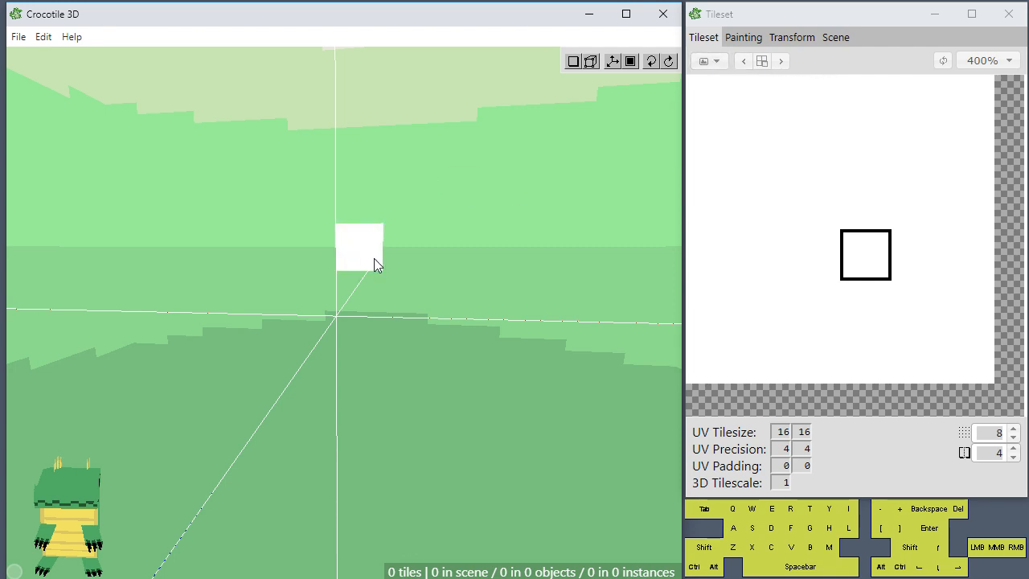
click(710, 62)
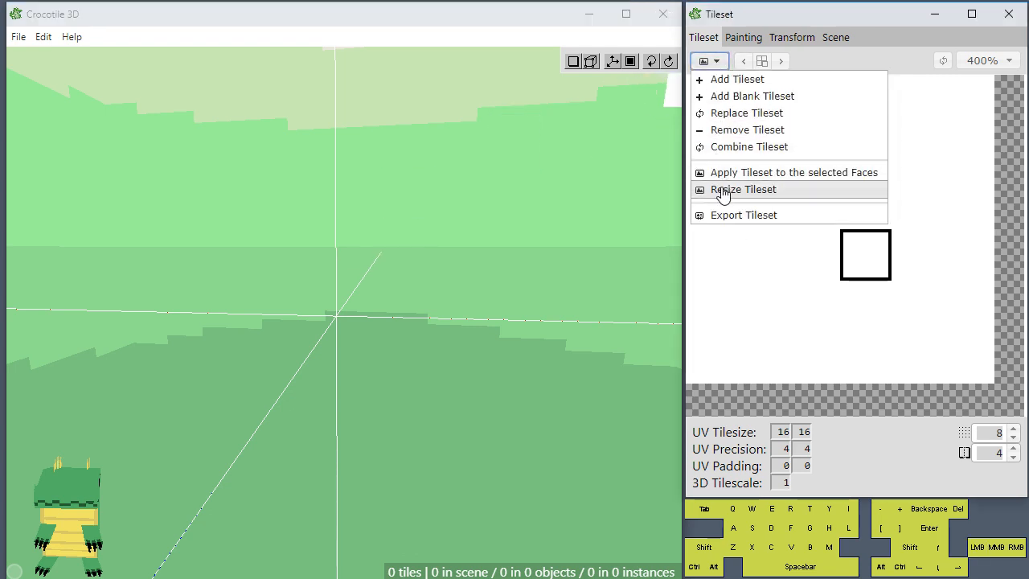
click(897, 66)
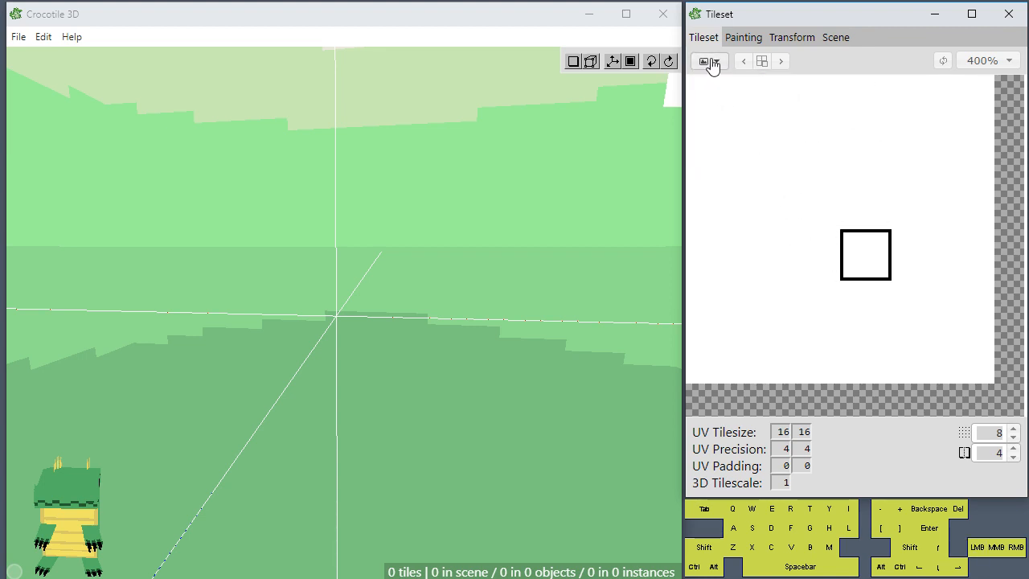
- Try a 3 by 3 tile selection, then select the single tile in the blank tileset's second column, third row
drag(698, 77, 806, 187)
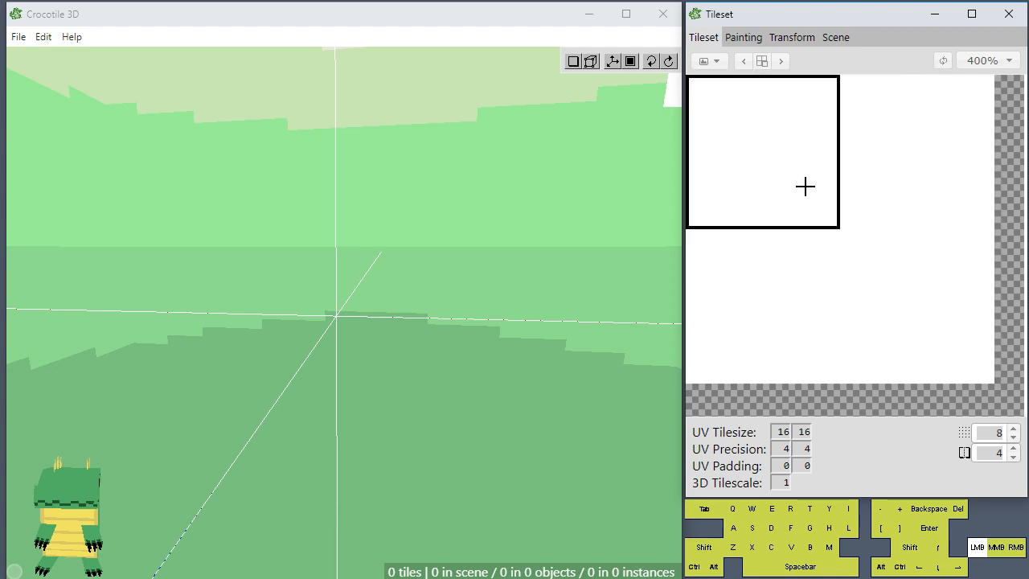
click(801, 260)
click(794, 197)
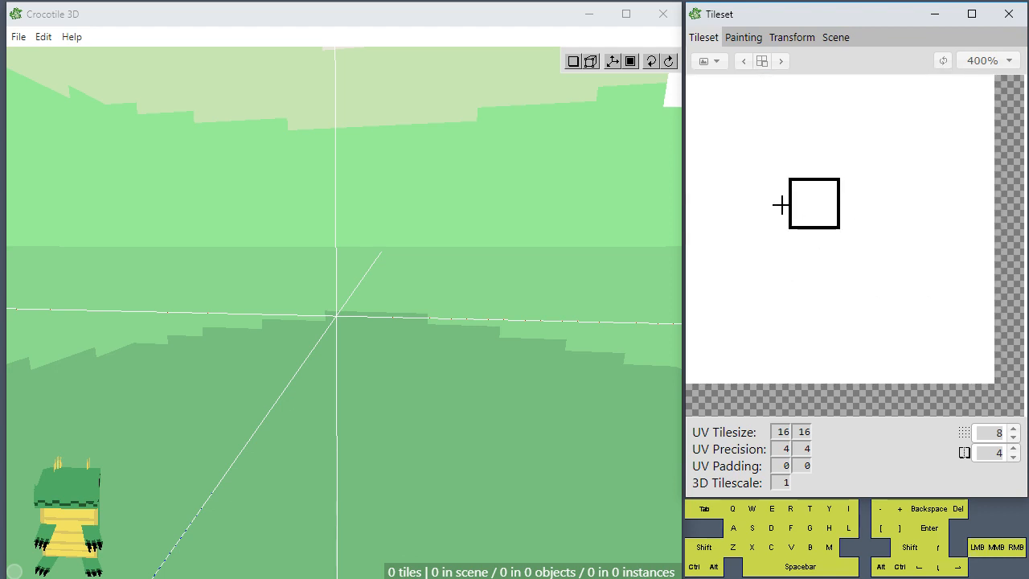
click(779, 206)
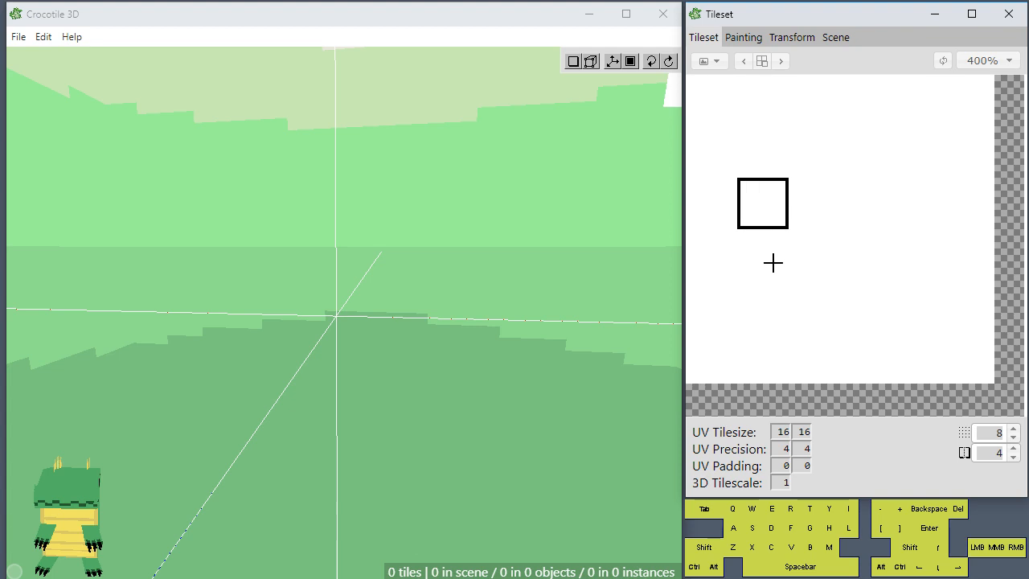
- Open the selected blank tile for painting, try several brush sizes and settle on a one-pixel brush
click(741, 38)
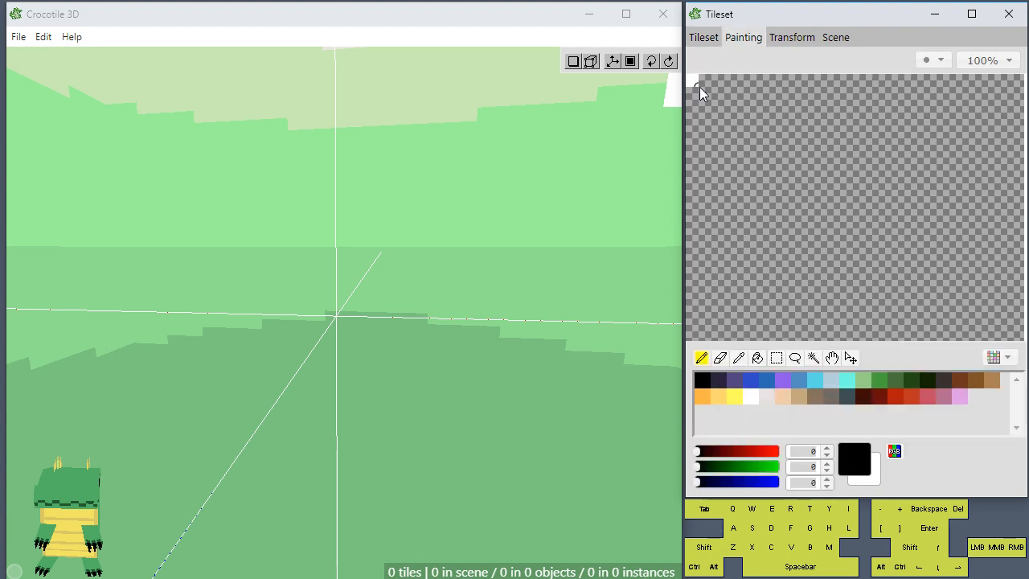
scroll(729, 89, up, 5)
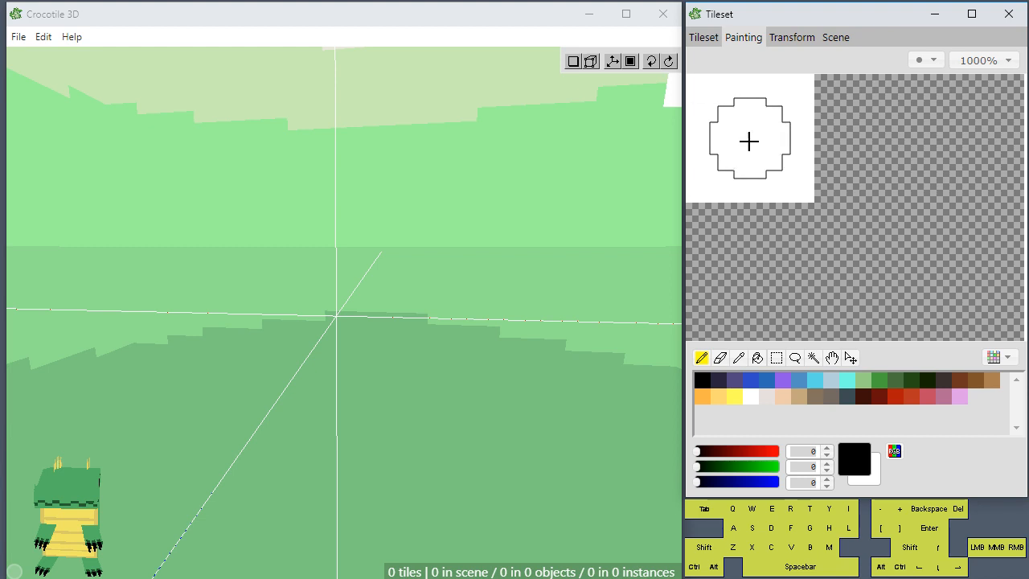
key(bracketleft)
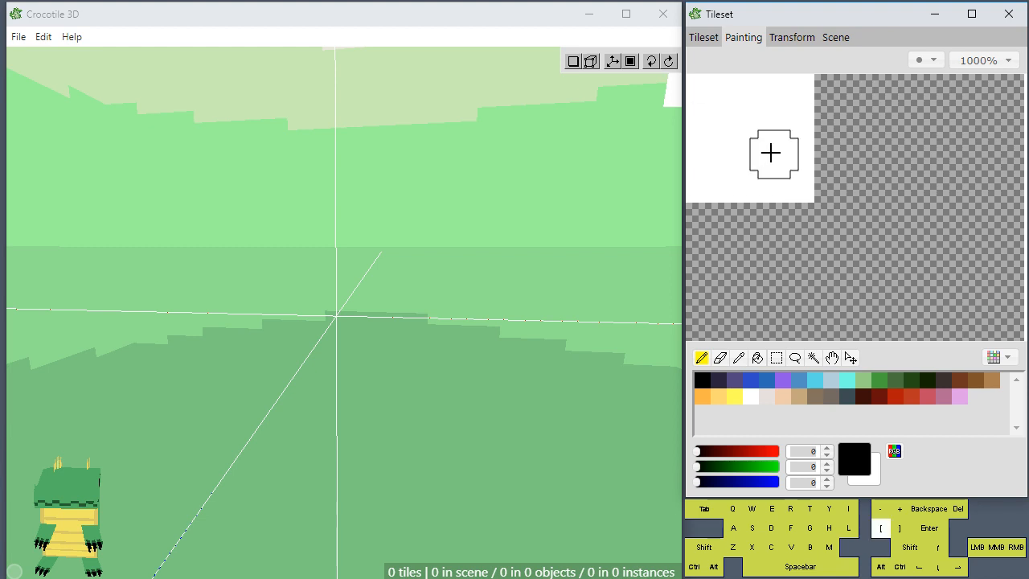
key(bracketleft)
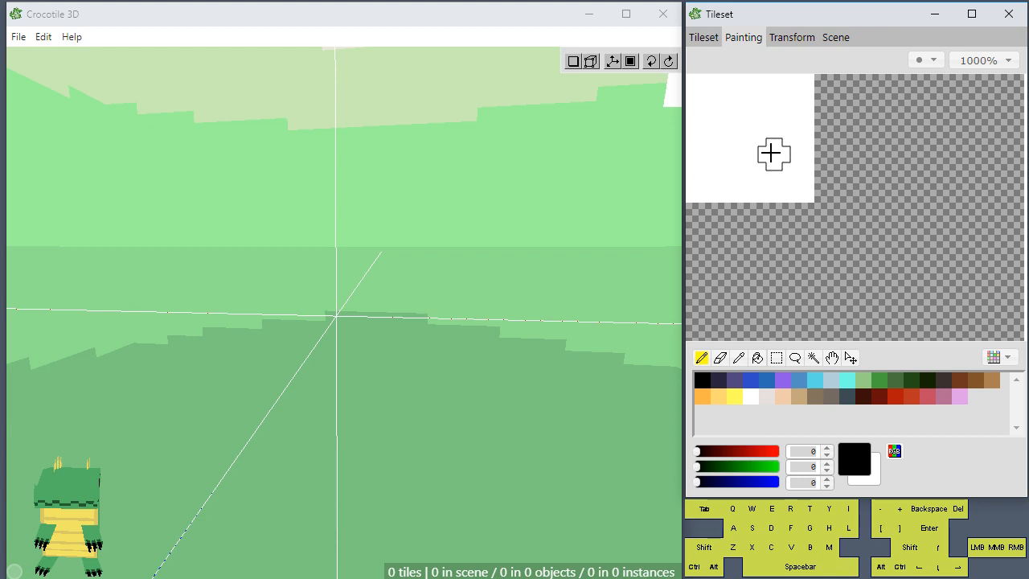
key(bracketright)
key(bracketright)
key(bracketleft)
key(bracketleft)
key(bracketleft)
key(bracketleft)
key(bracketright)
key(bracketright)
key(bracketright)
key(bracketleft)
key(bracketleft)
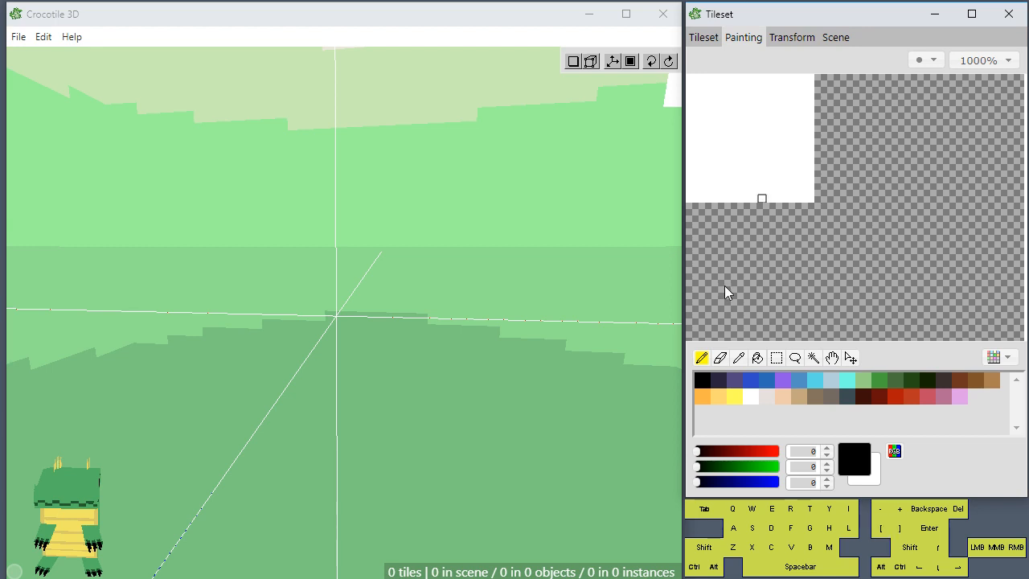
key(bracketleft)
- Set the brush size to its minimum value in the brush size setting
click(930, 65)
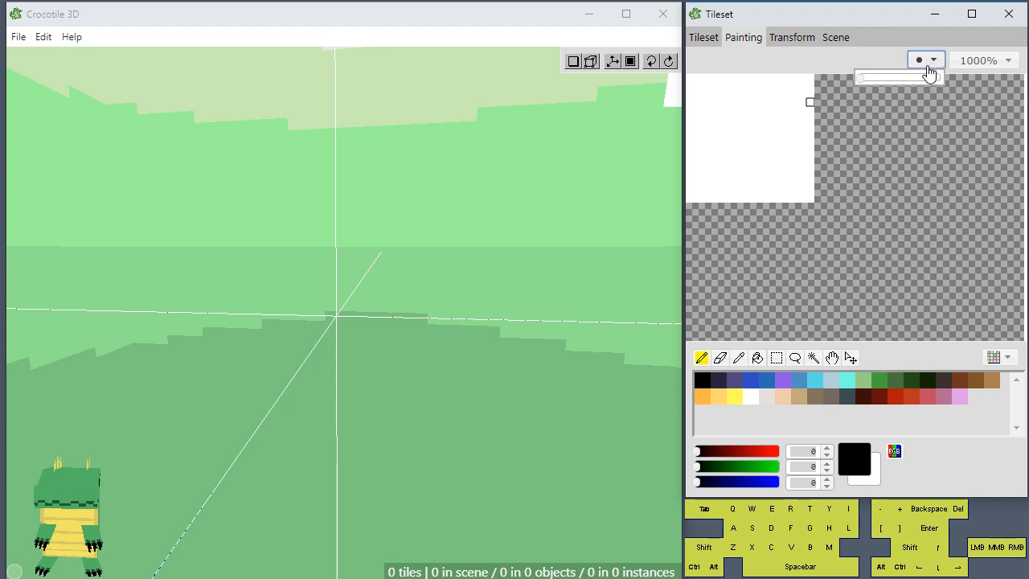
mouse_move(864, 78)
mouse_down()
mouse_move(934, 82)
mouse_move(857, 76)
mouse_up()
click(852, 71)
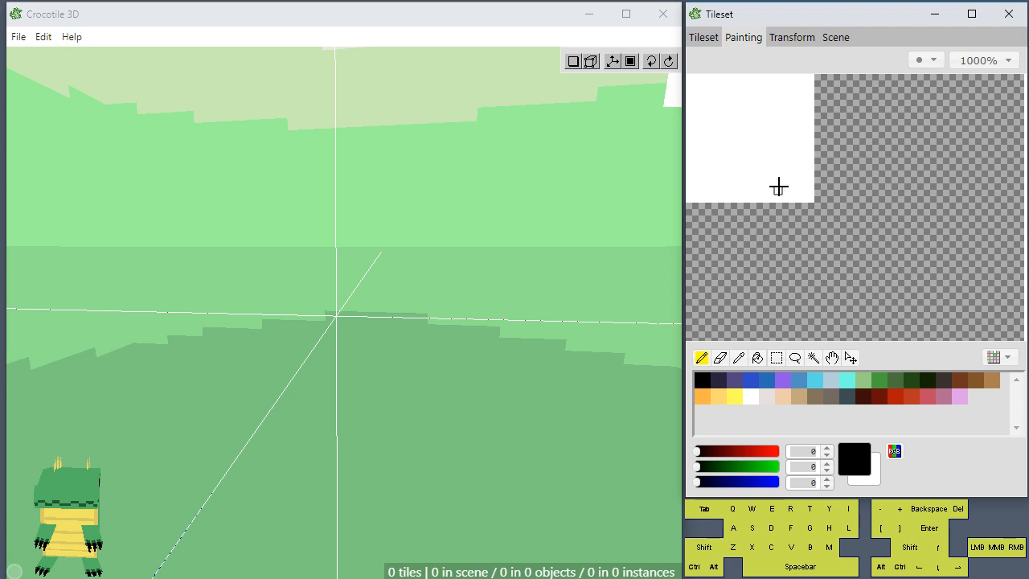
- Try selecting the neighbouring tile in the tileset, then reopen the tile in column two, row three for painting
click(705, 37)
click(760, 192)
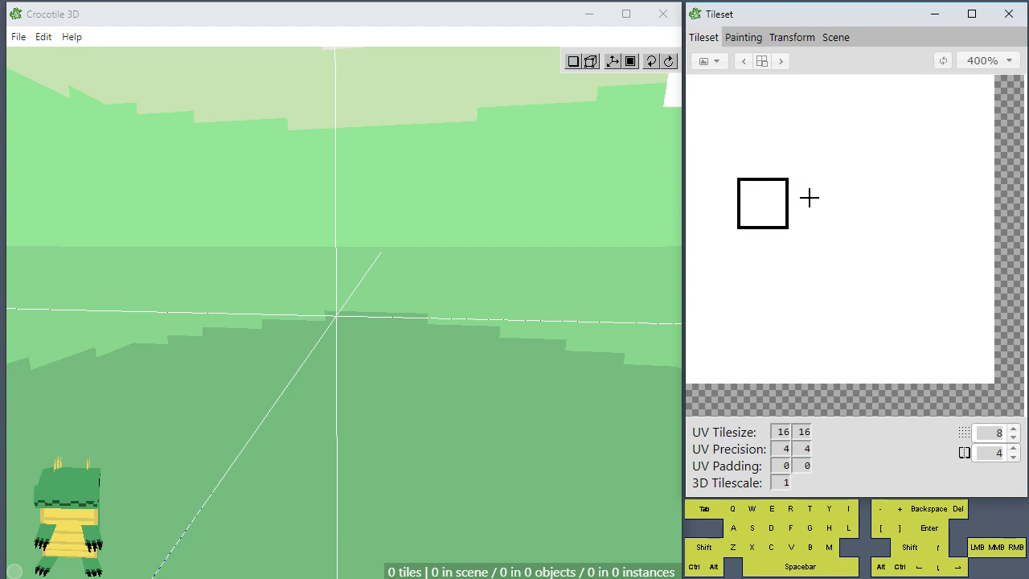
click(808, 197)
click(777, 201)
click(743, 38)
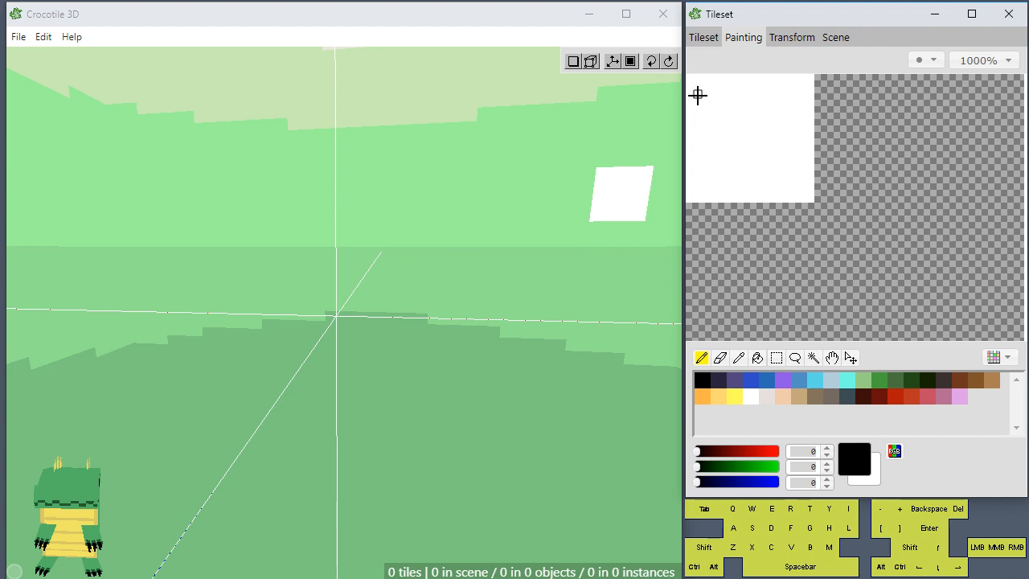
- Paint a straight black horizontal line across the full width of the tile, near its upper edge
shift+drag(704, 95, 826, 106)
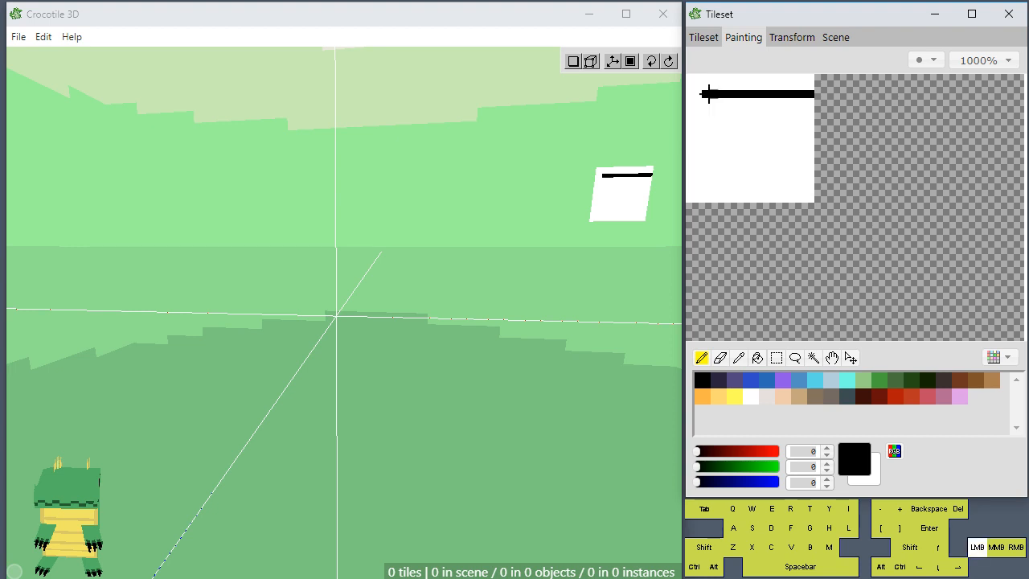
drag(710, 93, 682, 95)
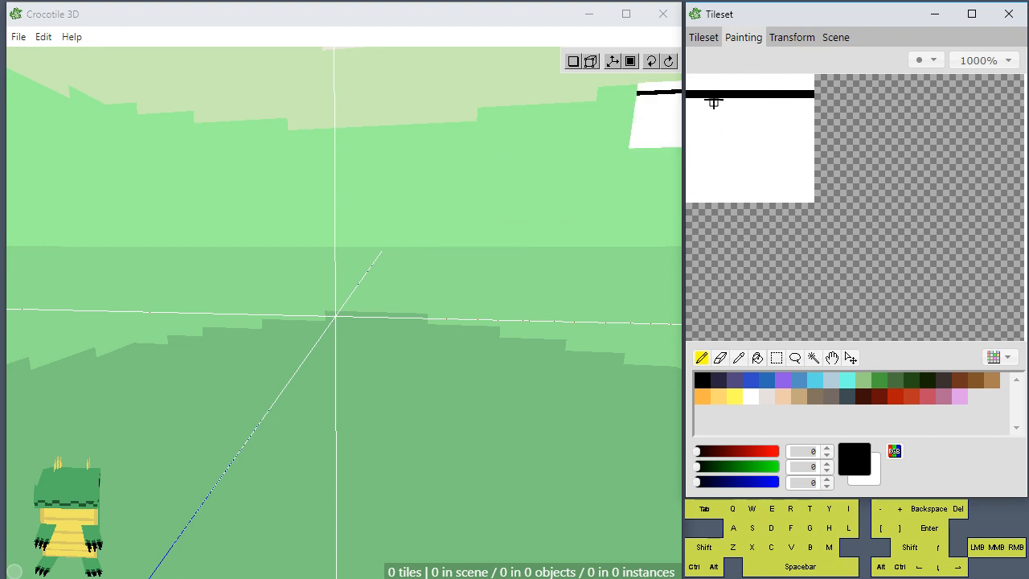
shift+drag(720, 94, 802, 100)
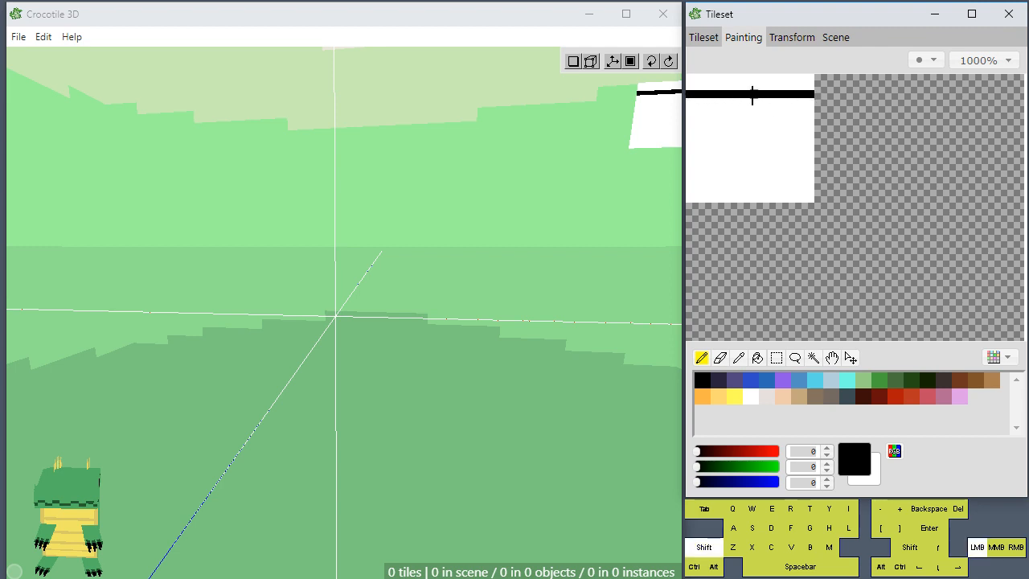
shift+drag(741, 94, 695, 96)
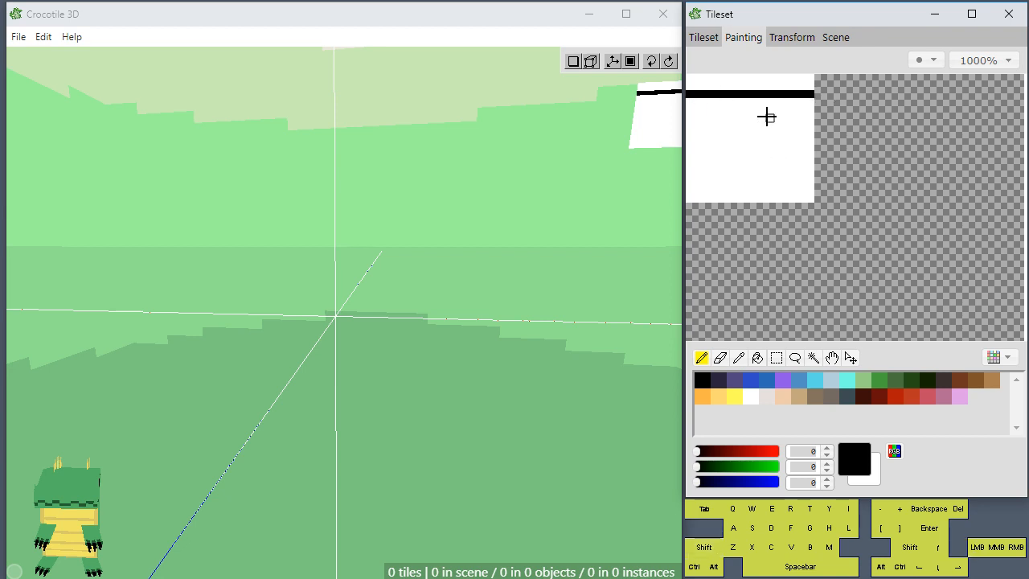
- Try a straight diagonal line down across the tile from the end of the horizontal line, then undo it
shift+click(707, 198)
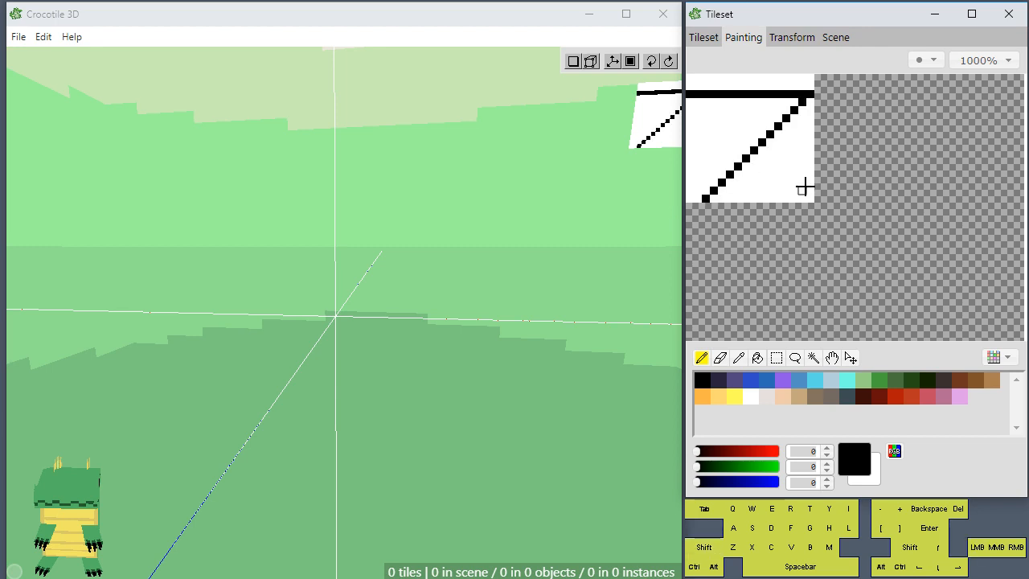
key(ctrl)
key(ctrl+z)
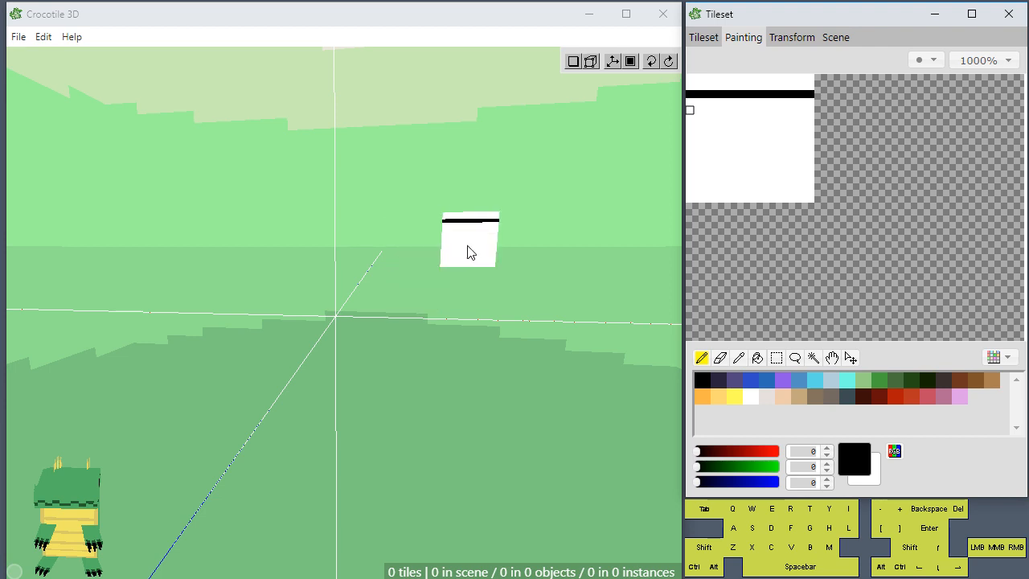
- Place three copies of the lined tile in the scene, arranged corner to corner as a descending staircase
click(421, 231)
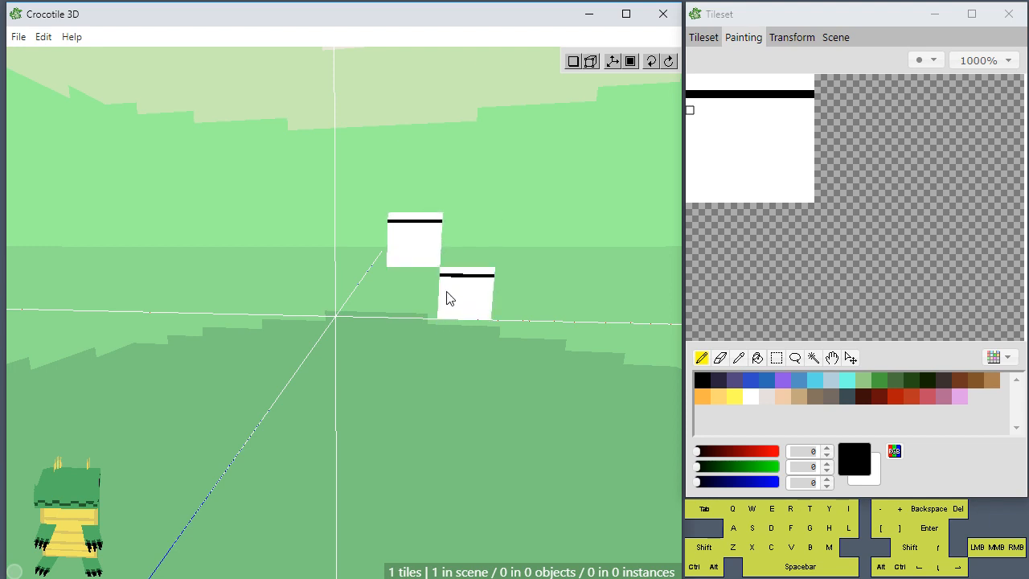
click(452, 288)
click(381, 208)
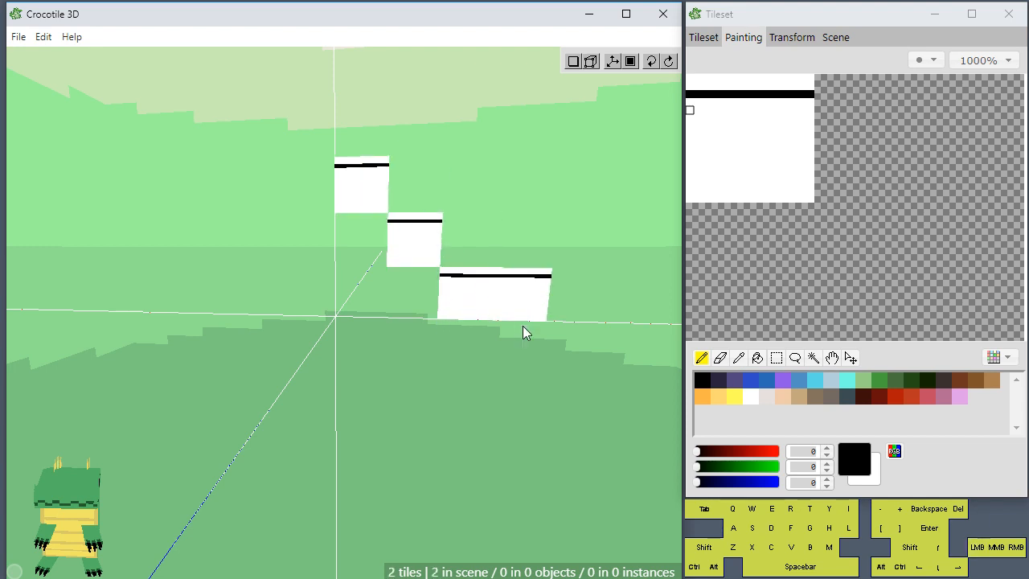
key(space)
drag(523, 330, 450, 361)
key(space)
drag(383, 375, 458, 338)
key(space)
- Select the blank tile below the lined one in the tileset and place it under the upper two staircase tiles
click(704, 37)
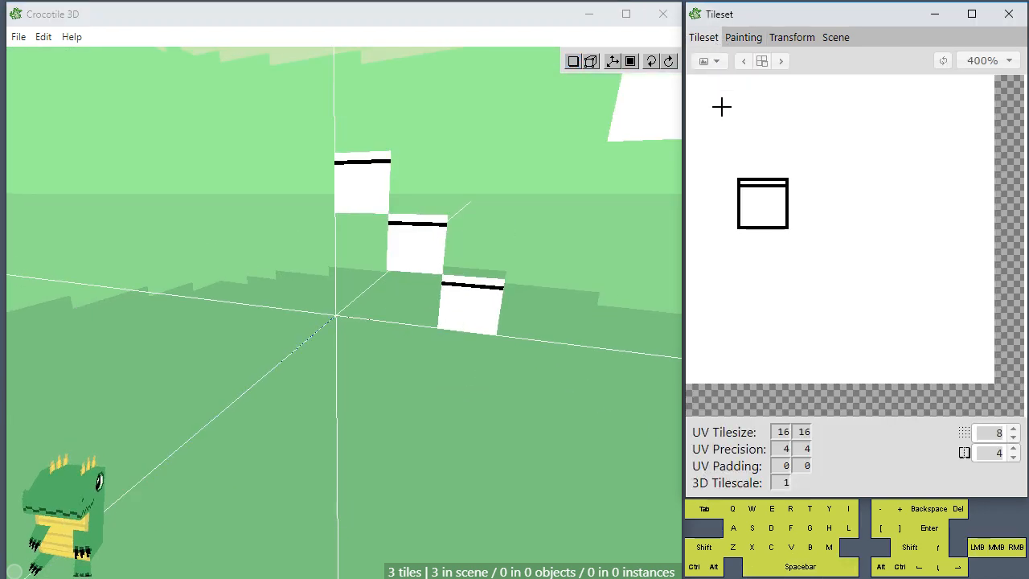
click(743, 243)
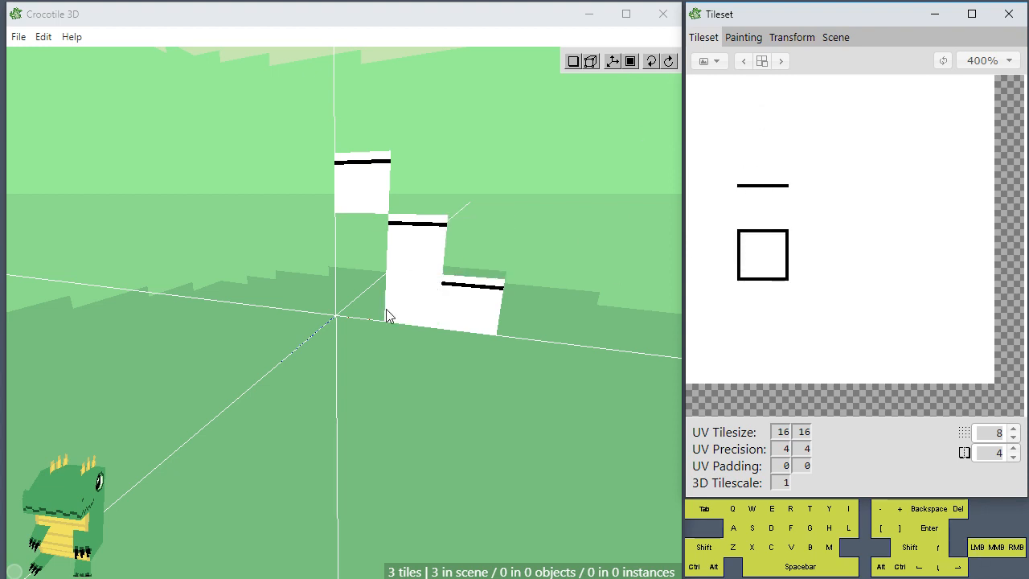
click(407, 305)
click(356, 240)
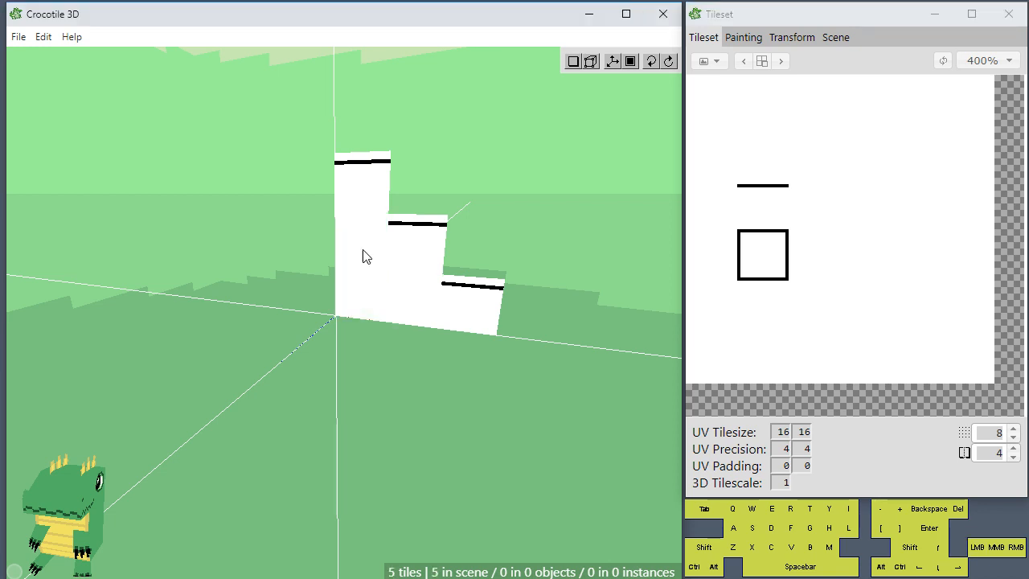
- Paint a black diagonal line on the blank tile from its upper-left corner to its lower-right corner
click(748, 38)
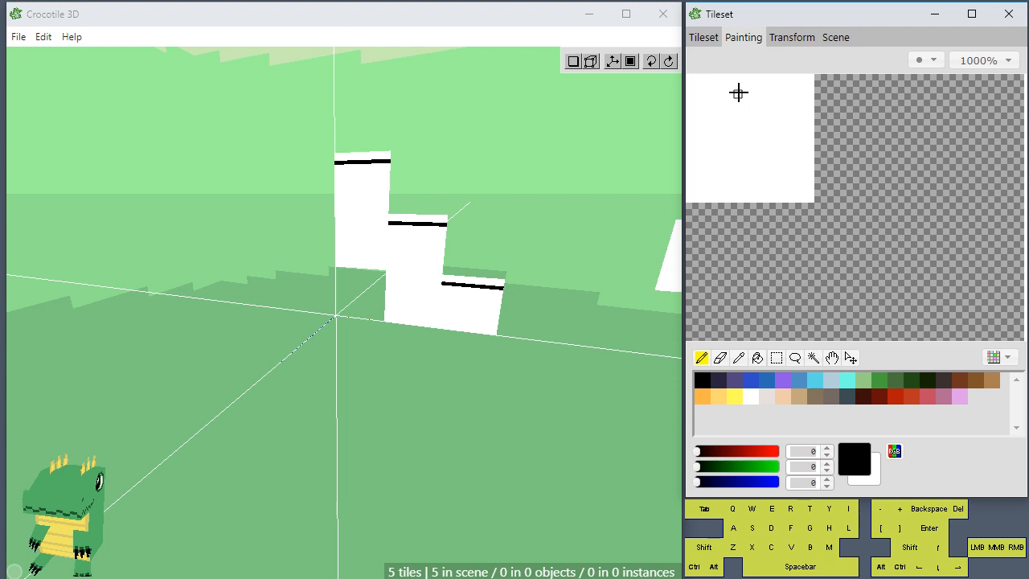
click(689, 78)
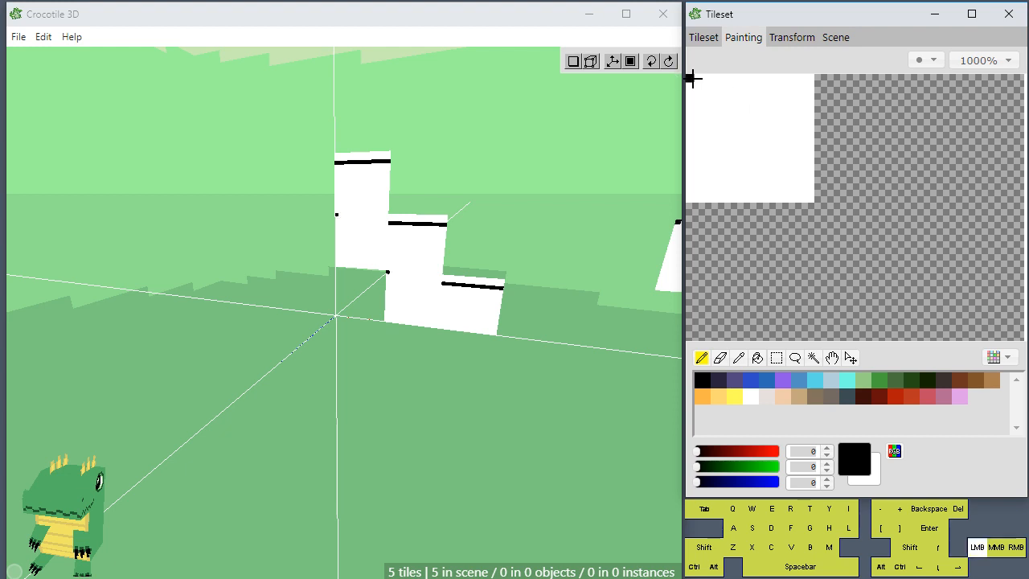
click(810, 199)
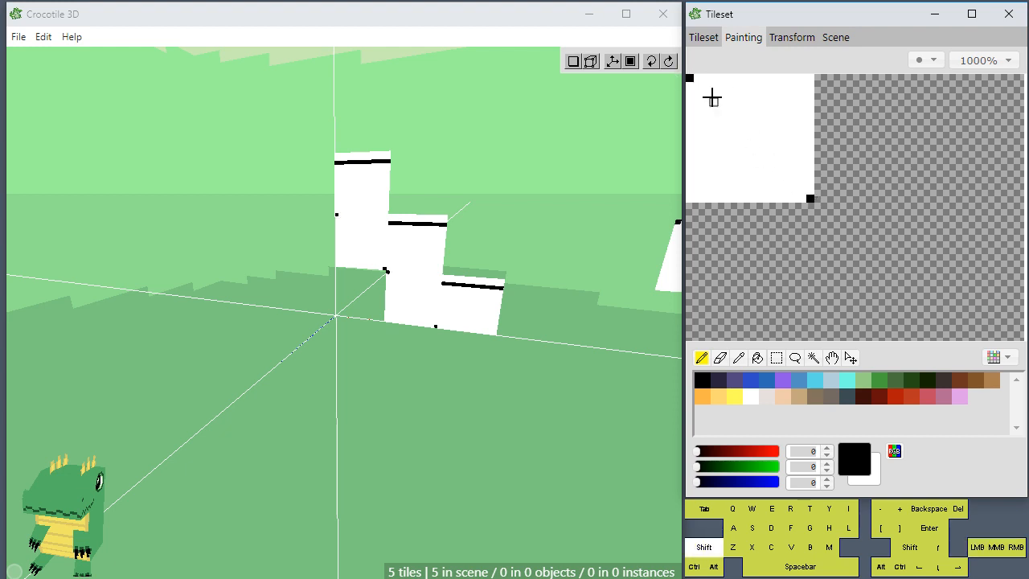
shift+click(689, 78)
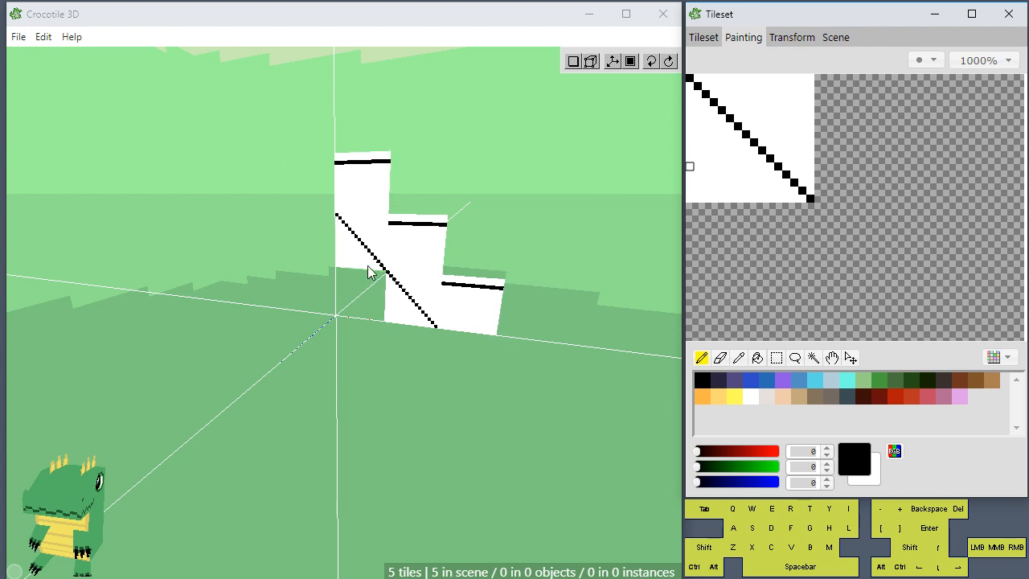
- Put the scene in edit mode, try selecting the upper tile with the diagonal line, then clear that selection
click(703, 37)
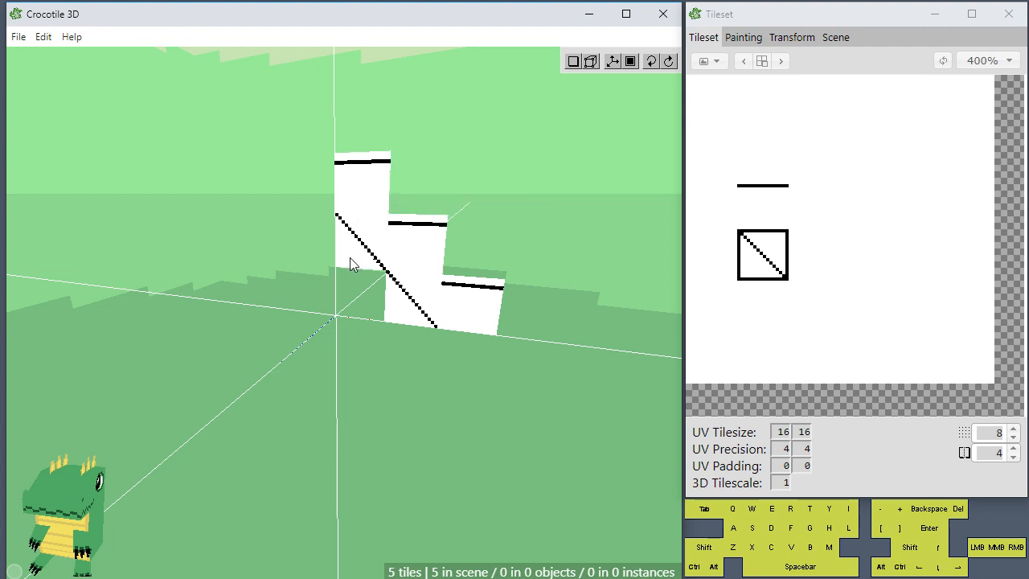
key(Tab)
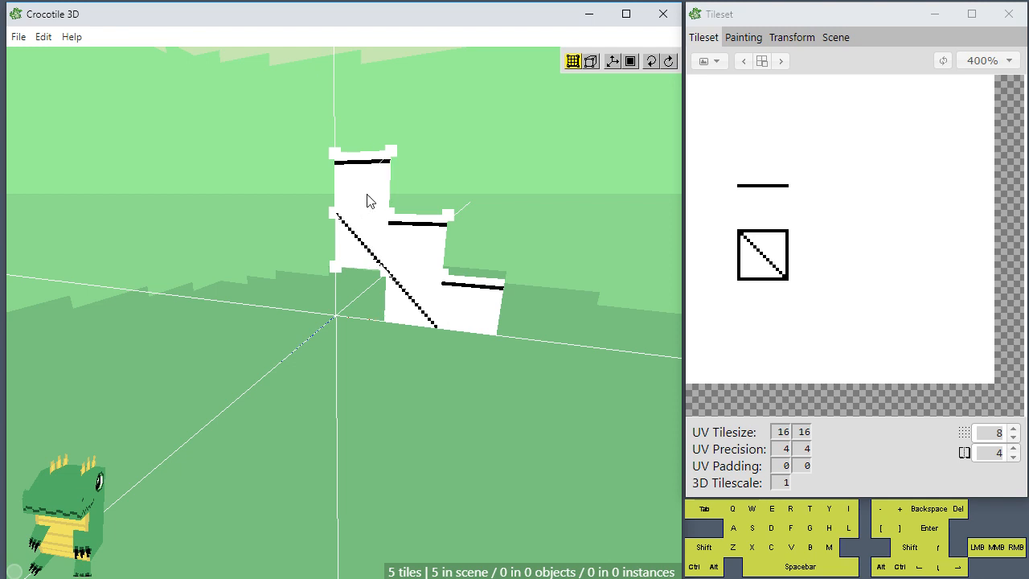
click(366, 249)
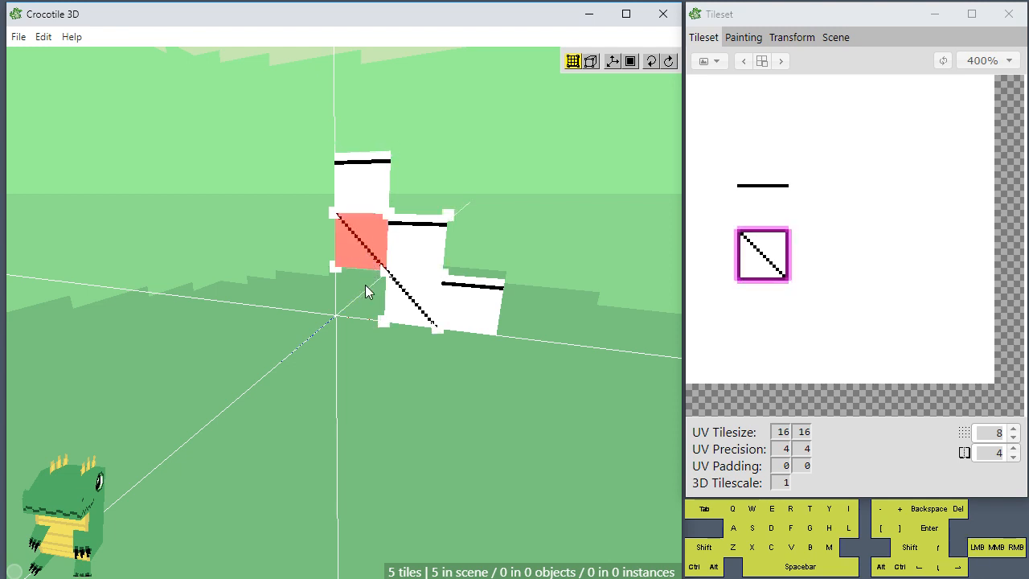
ctrl+click(365, 259)
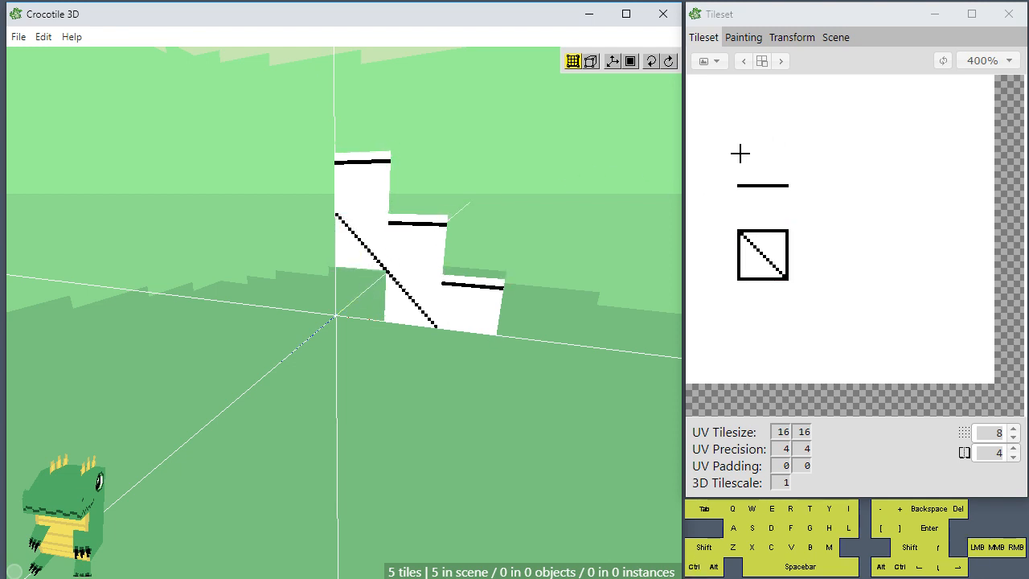
- Select the whole tileset, bucket-fill its white areas with tan (196, 168, 125) with Contiguous off, and return the scene to tile placement
click(710, 81)
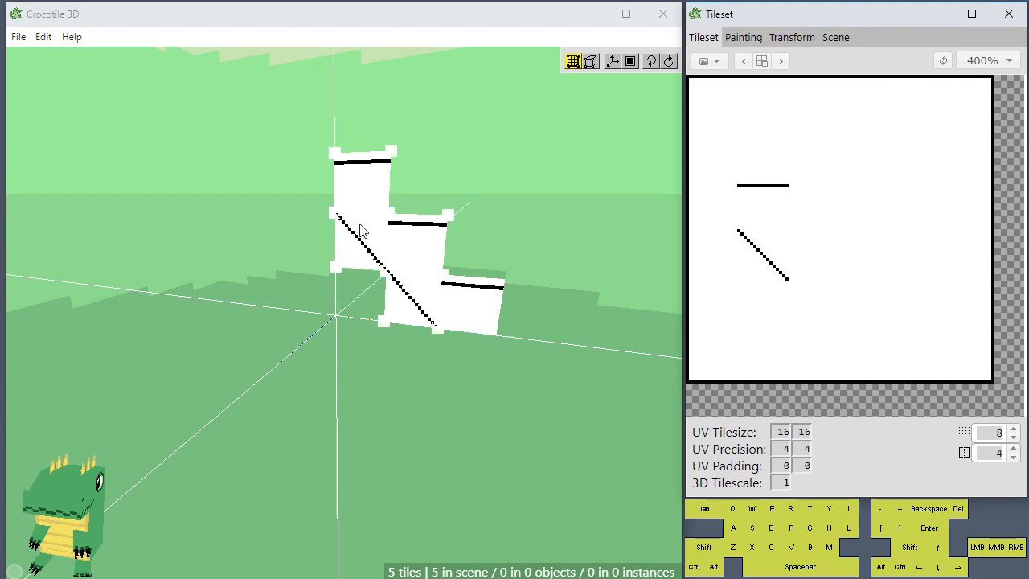
click(740, 40)
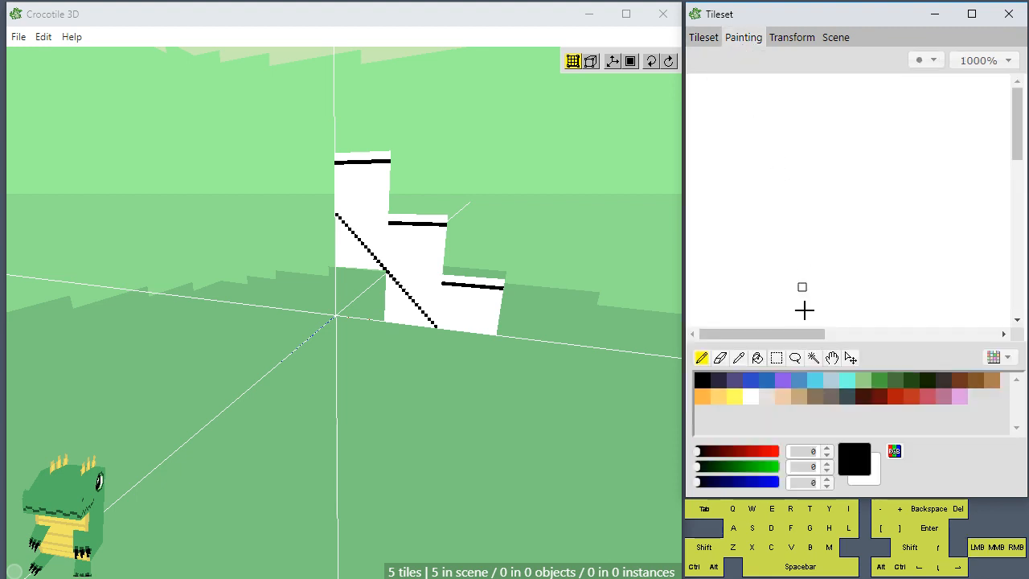
click(756, 362)
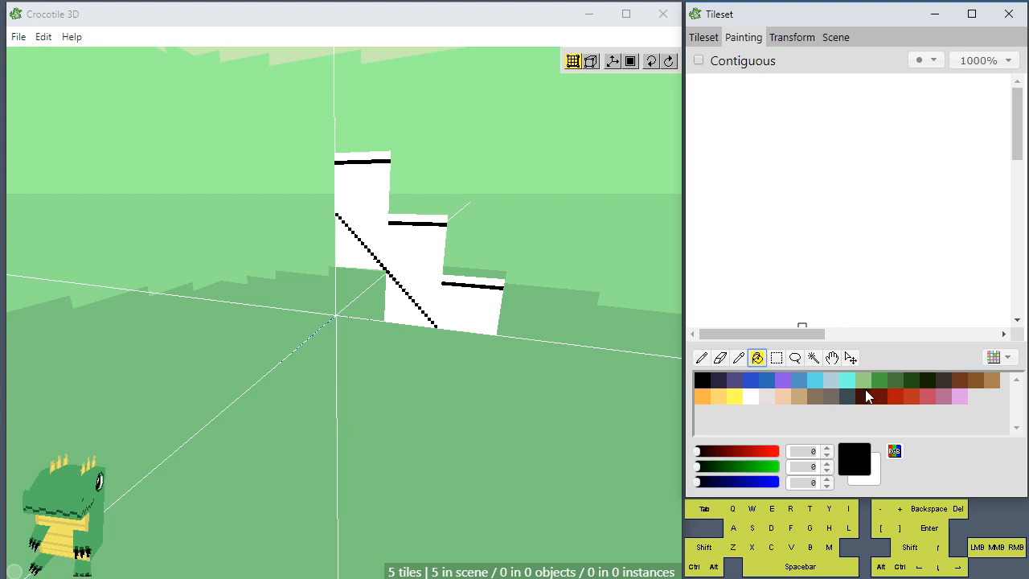
click(797, 397)
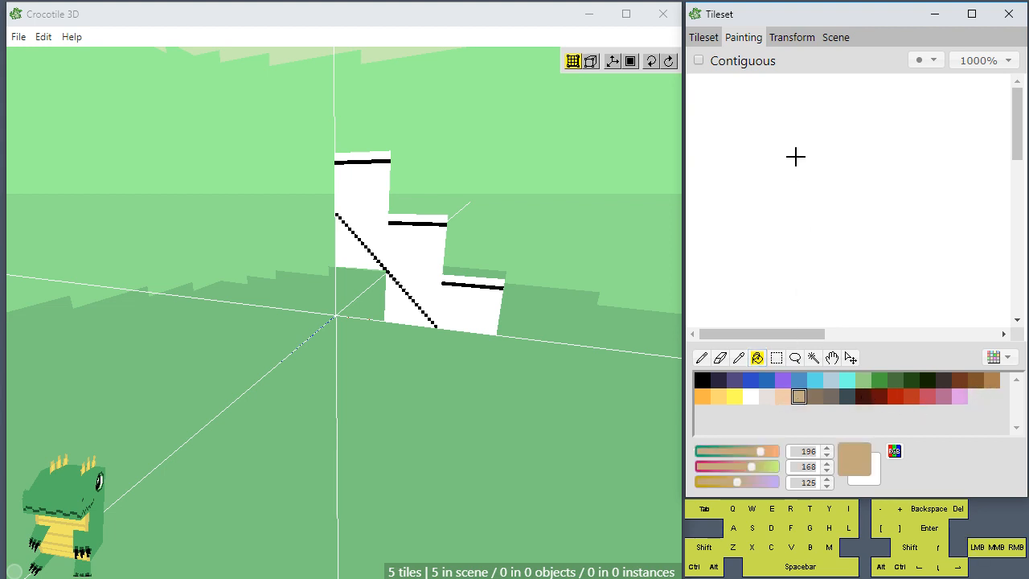
click(757, 207)
scroll(778, 206, down, 5)
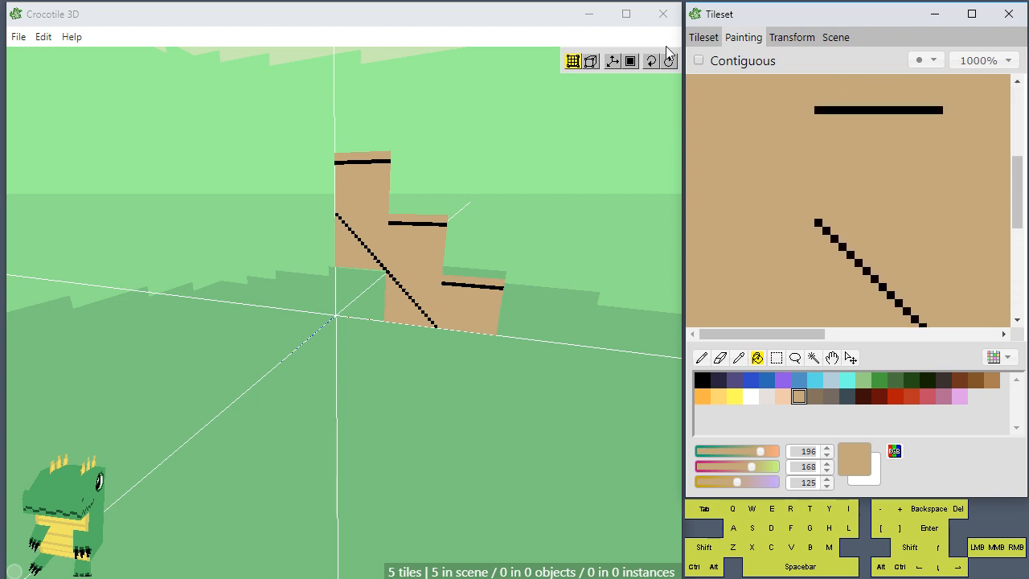
click(507, 17)
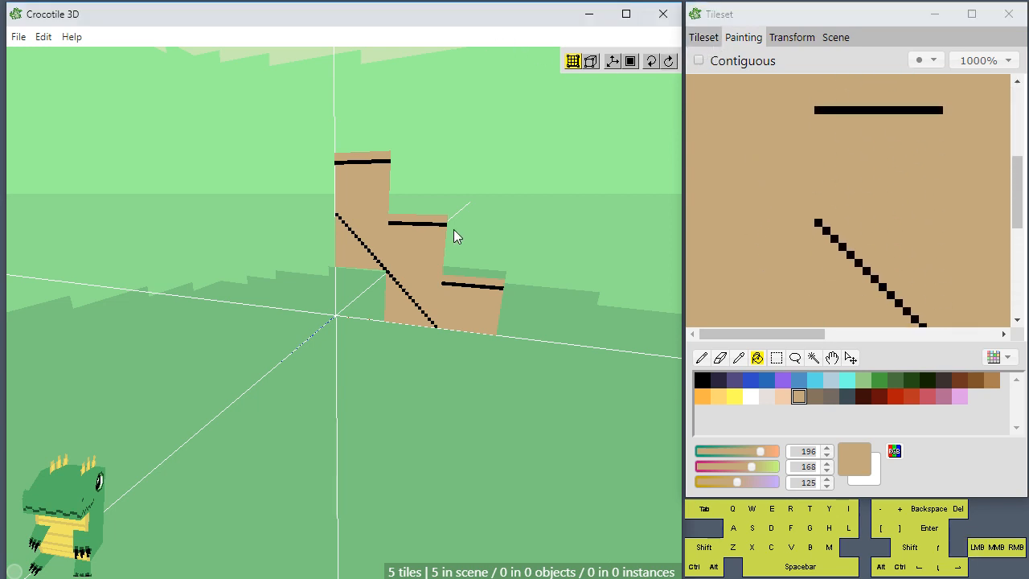
key(Tab)
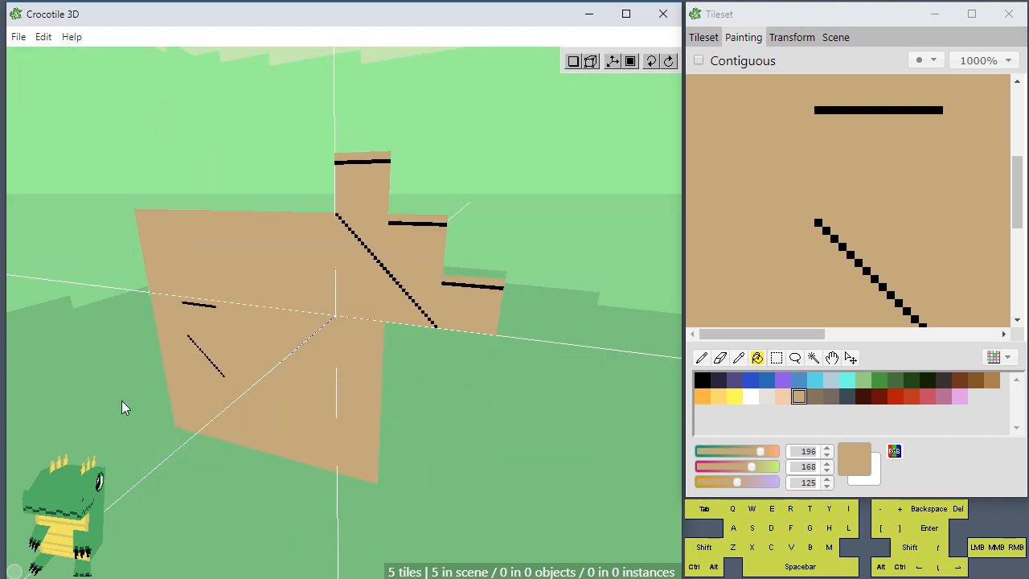
- Try a 3 by 3 block selection in the tileset, then single tiles, ending with the tile containing the diagonal line
click(715, 40)
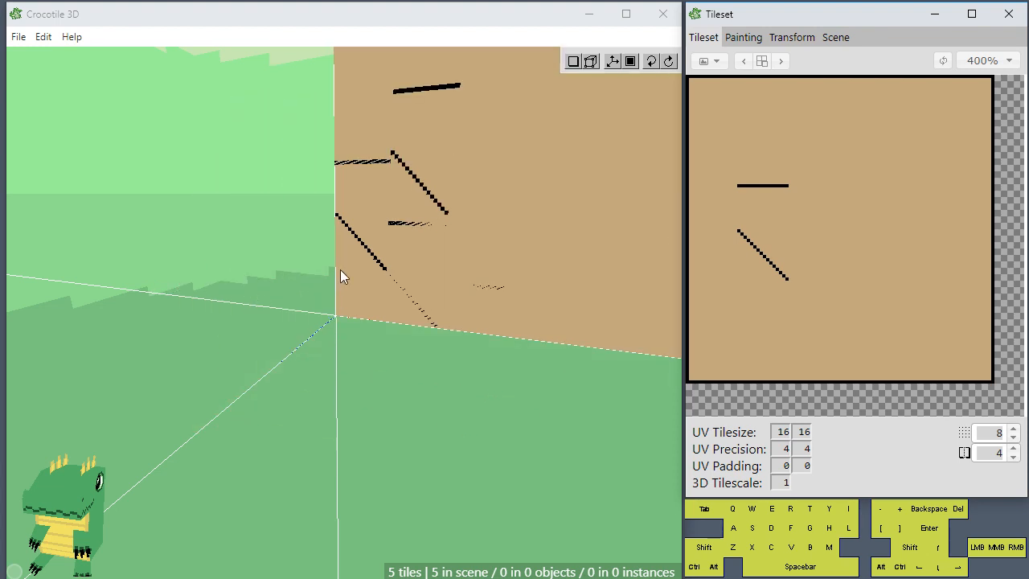
click(721, 115)
drag(727, 108, 828, 212)
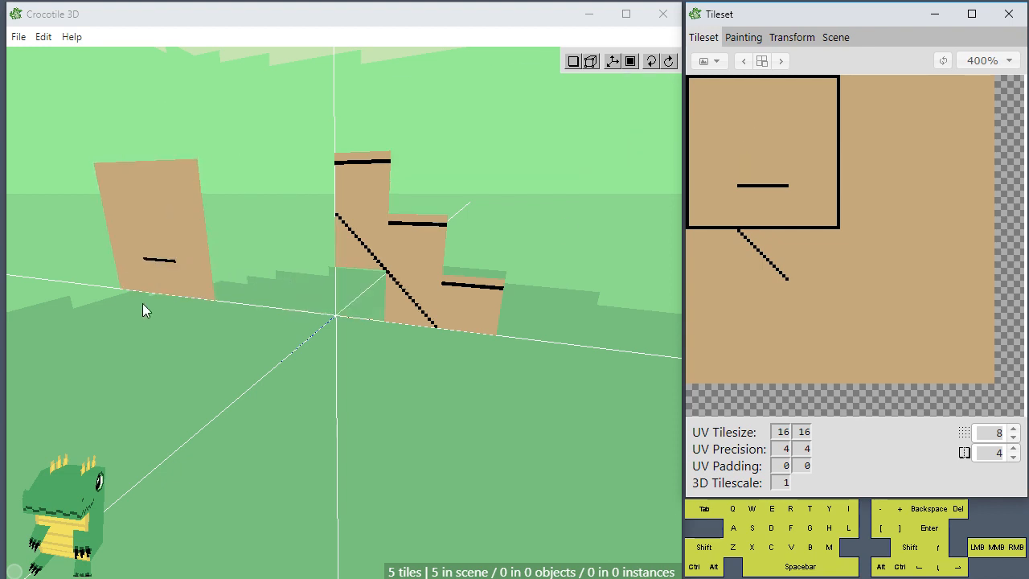
click(724, 102)
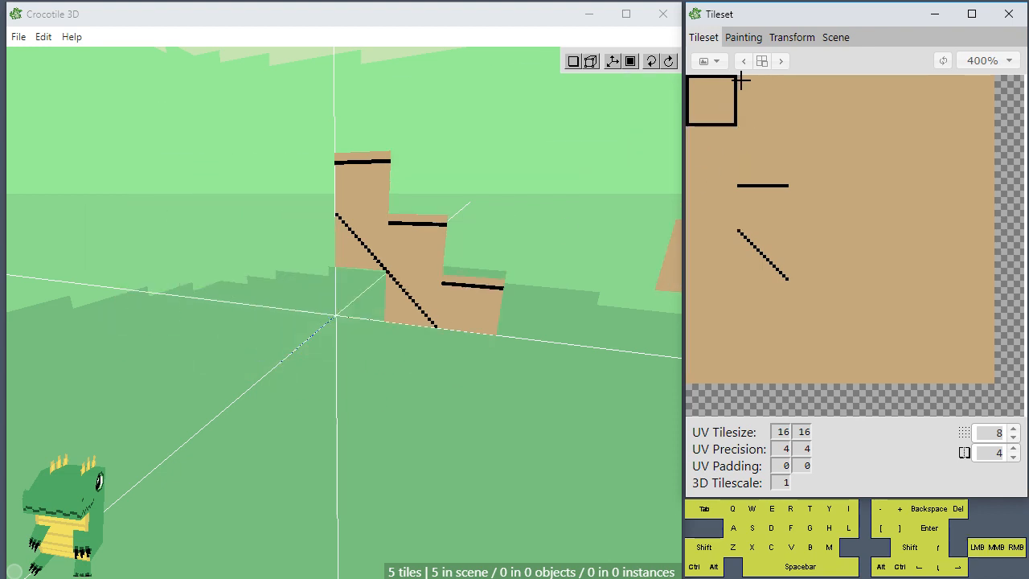
click(746, 166)
click(771, 254)
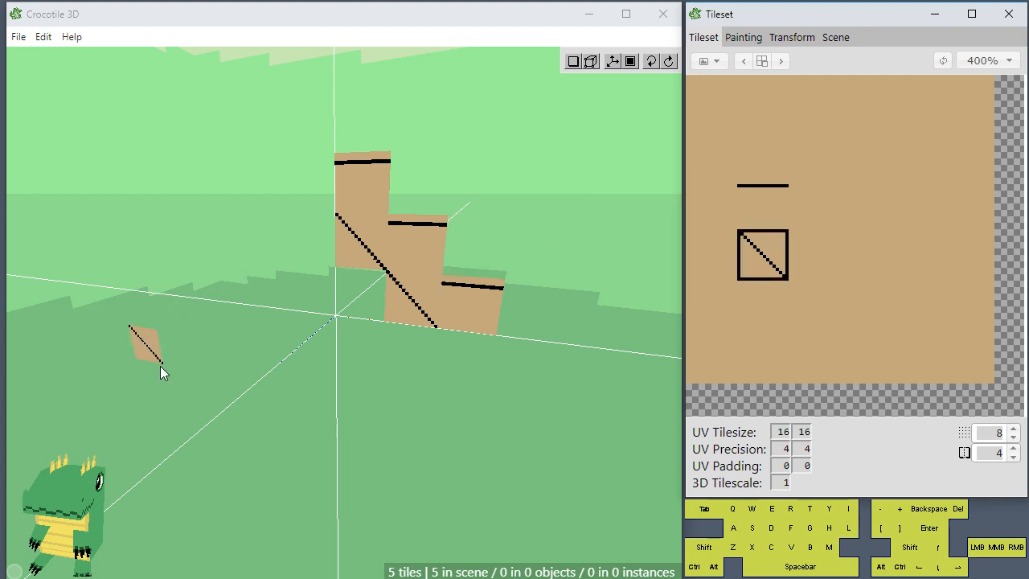
- Put the scene in edit mode, try selecting both staircase tiles with the diagonal line, then clear their selection
key(Tab)
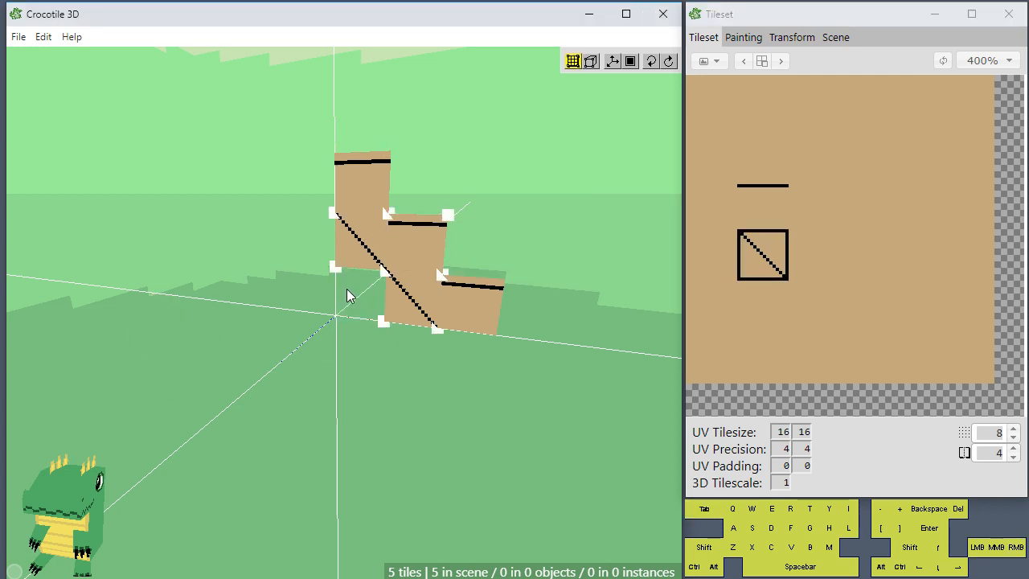
scroll(379, 241, up, 3)
right_drag(409, 215, 365, 276)
mouse_move(297, 295)
mouse_down()
mouse_move(337, 302)
mouse_move(353, 269)
mouse_up()
key(Tab)
key(Tab)
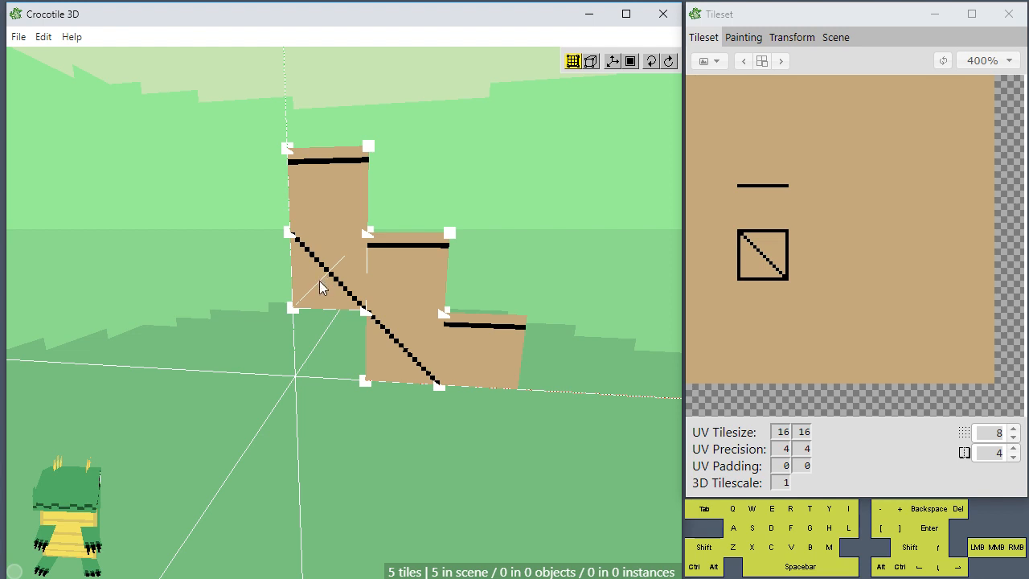
click(319, 282)
click(381, 345)
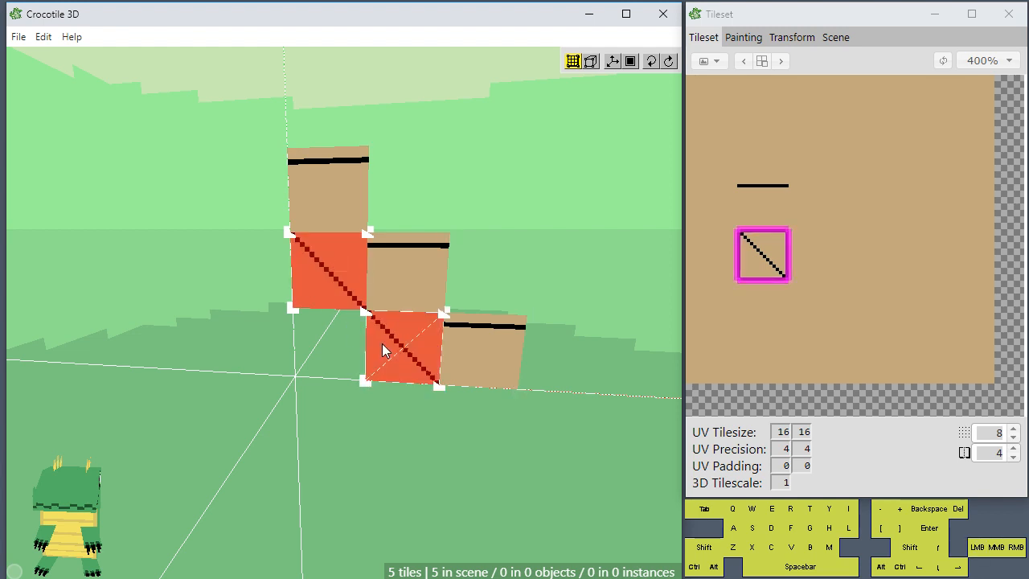
click(389, 361)
click(344, 293)
scroll(307, 385, up, 2)
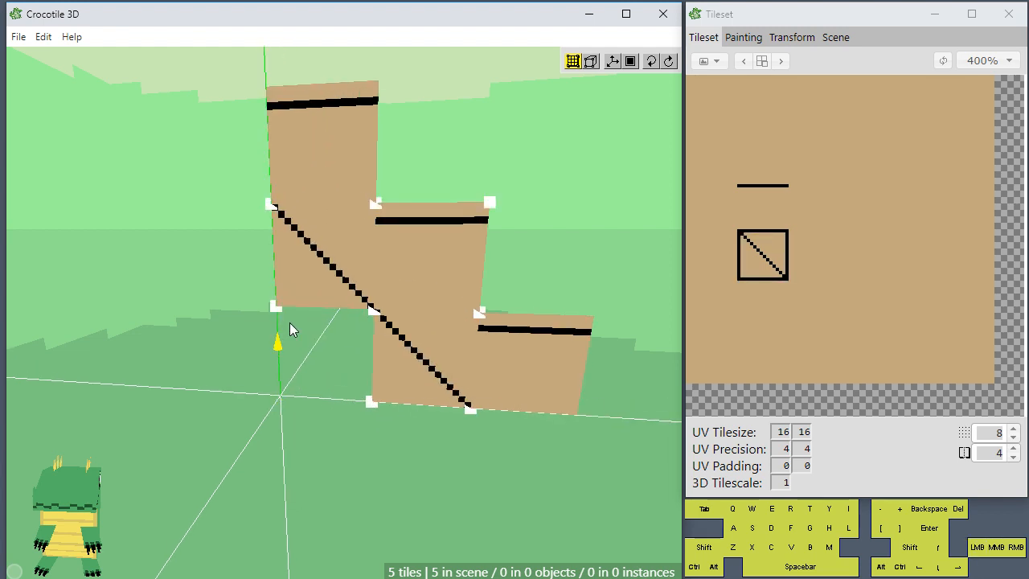
- Select the upper diagonal-line tile's face in the scene and flip its edge
click(282, 309)
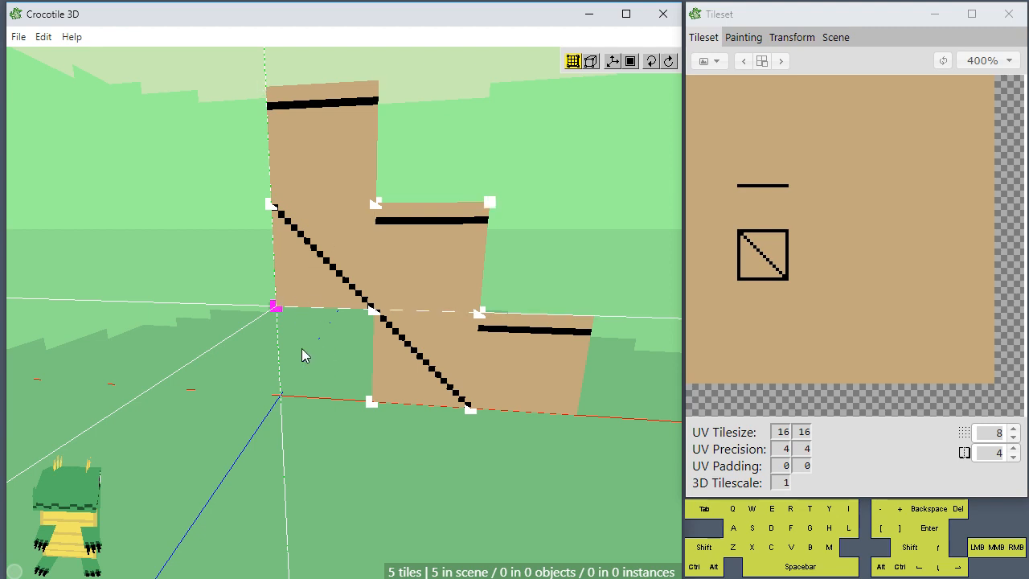
click(325, 259)
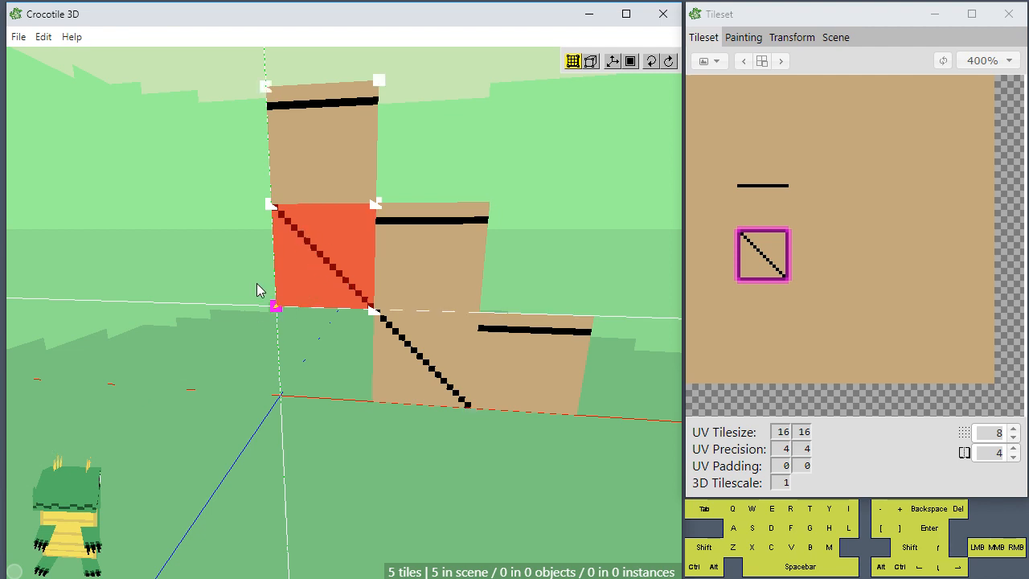
scroll(261, 292, up, 2)
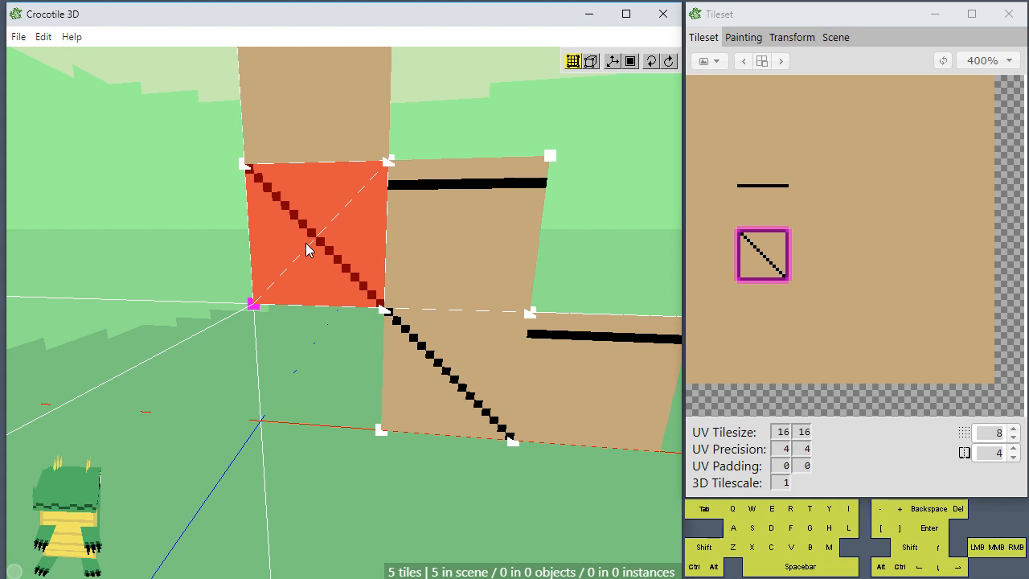
right_click(198, 254)
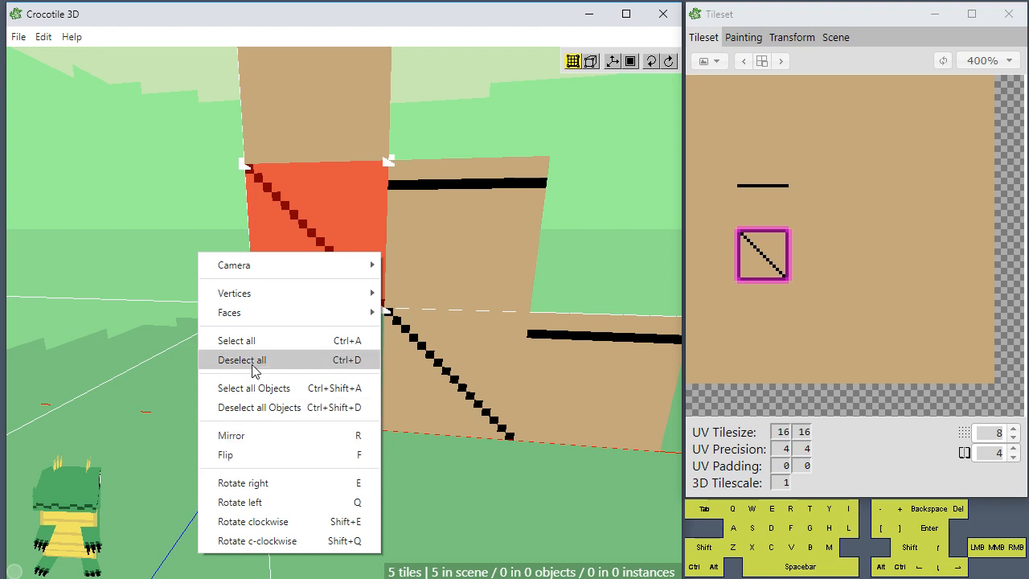
mouse_move(260, 320)
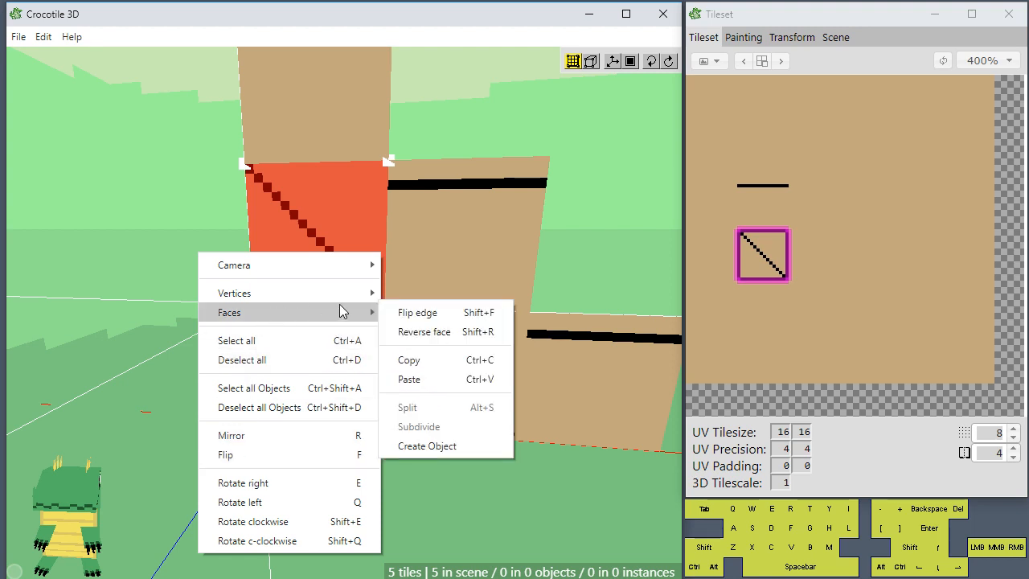
click(456, 320)
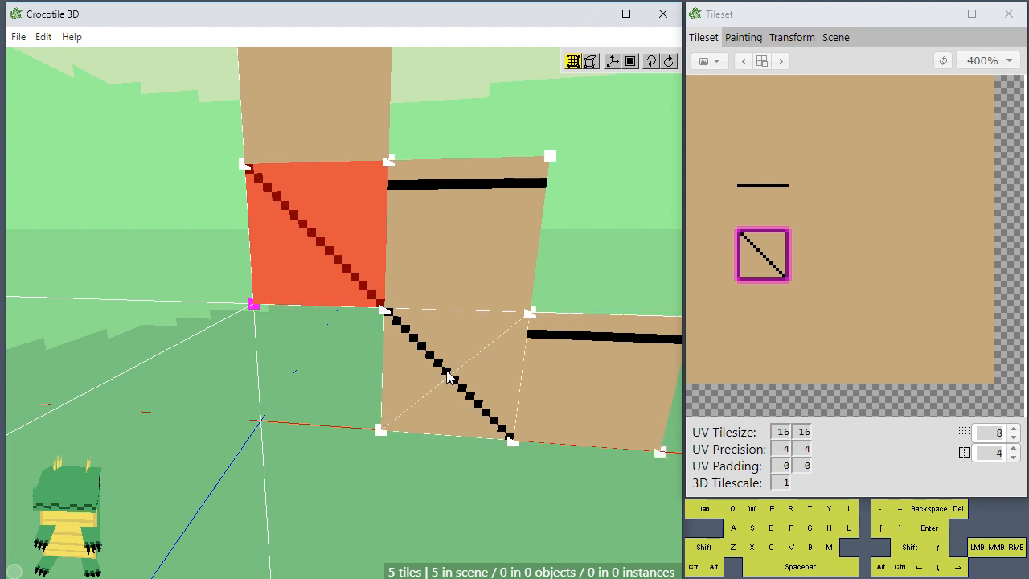
- Select only the lower diagonal-line tile's face, flip its edge, and deselect everything
click(395, 347)
click(331, 273)
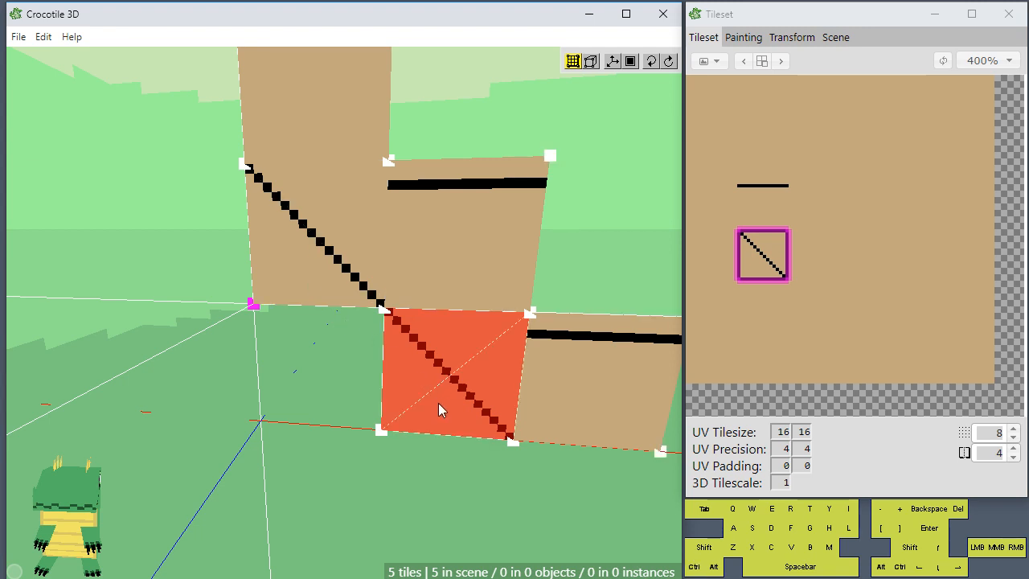
key(shift)
key(shift+f)
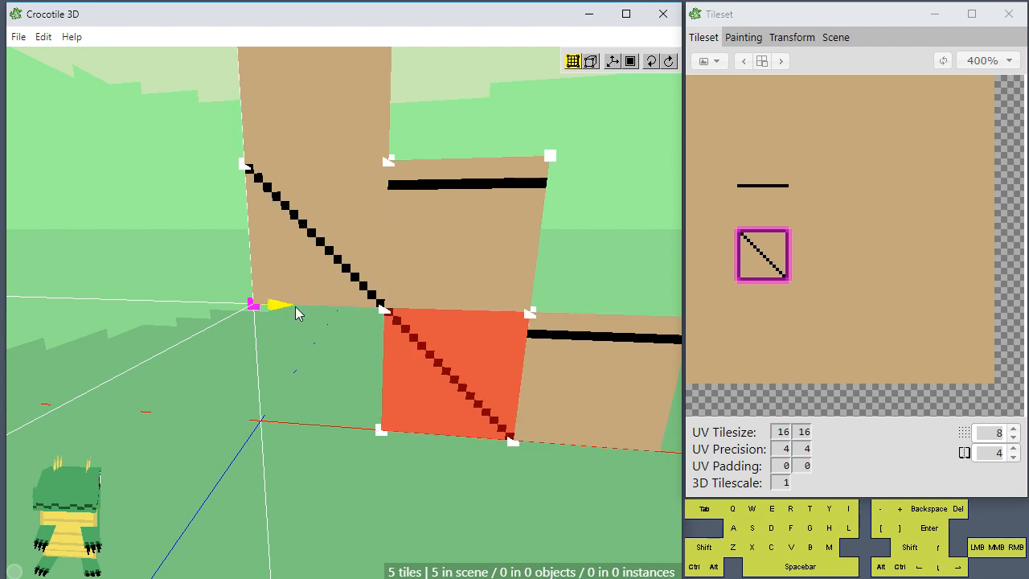
key(ctrl+d)
key(ctrl+d)
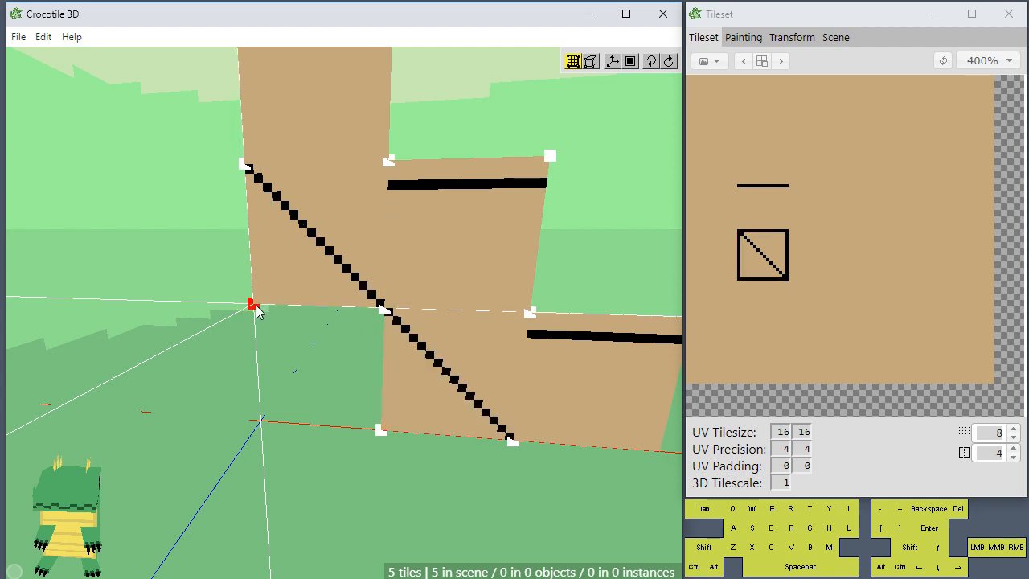
- Move the upper diagonal tile's lower-left vertex onto its upper-left vertex to cut the tile along the black line, then deselect all
drag(256, 306, 244, 167)
key(space)
drag(207, 226, 343, 195)
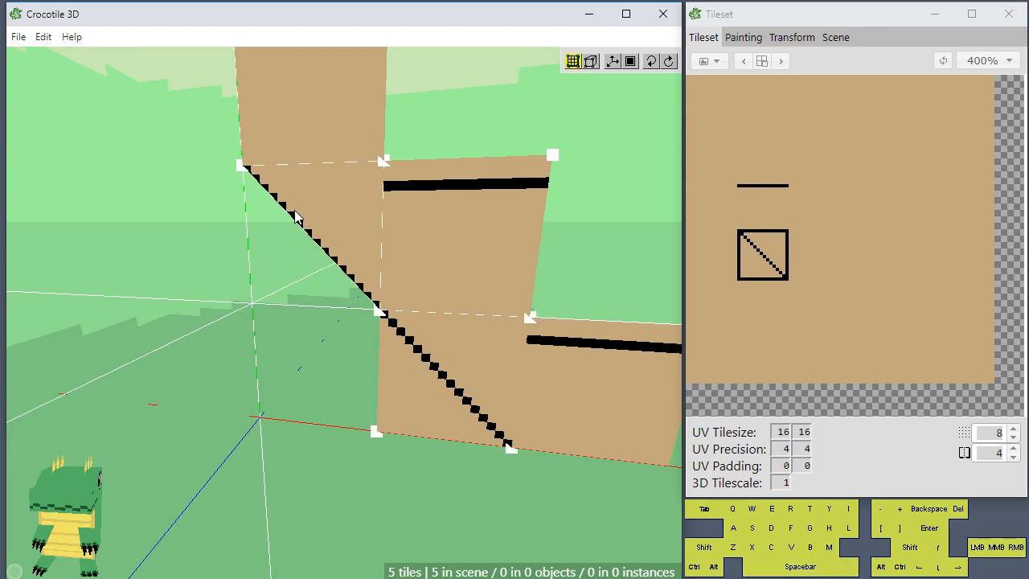
click(342, 190)
key(space)
drag(310, 297, 302, 319)
key(ctrl+d)
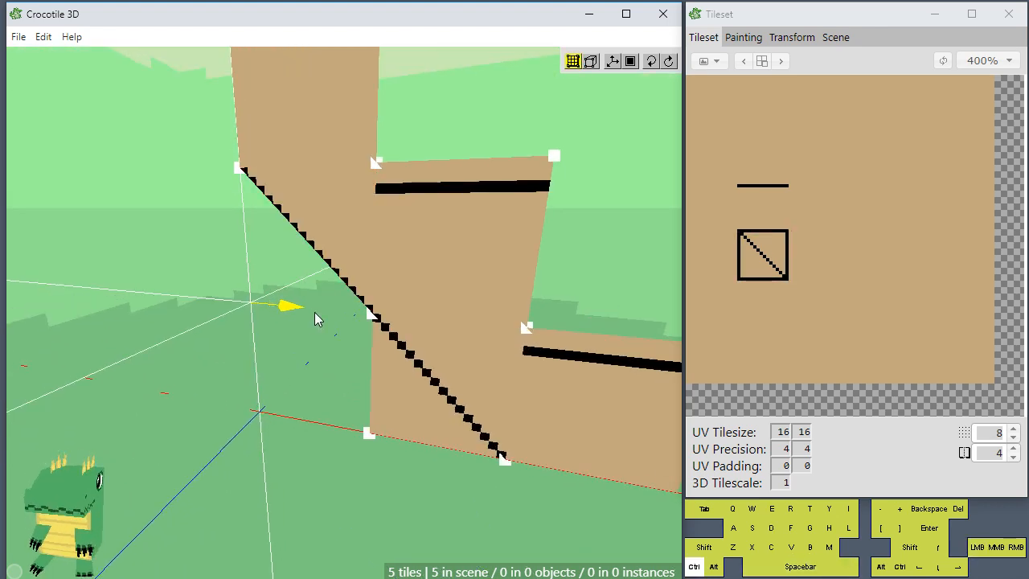
- Try moving the lower diagonal tile's lower-left vertex up to its upper-left vertex, then undo the move
scroll(334, 310, down, 2)
key(space)
right_drag(327, 371, 328, 348)
scroll(328, 371, up, 1)
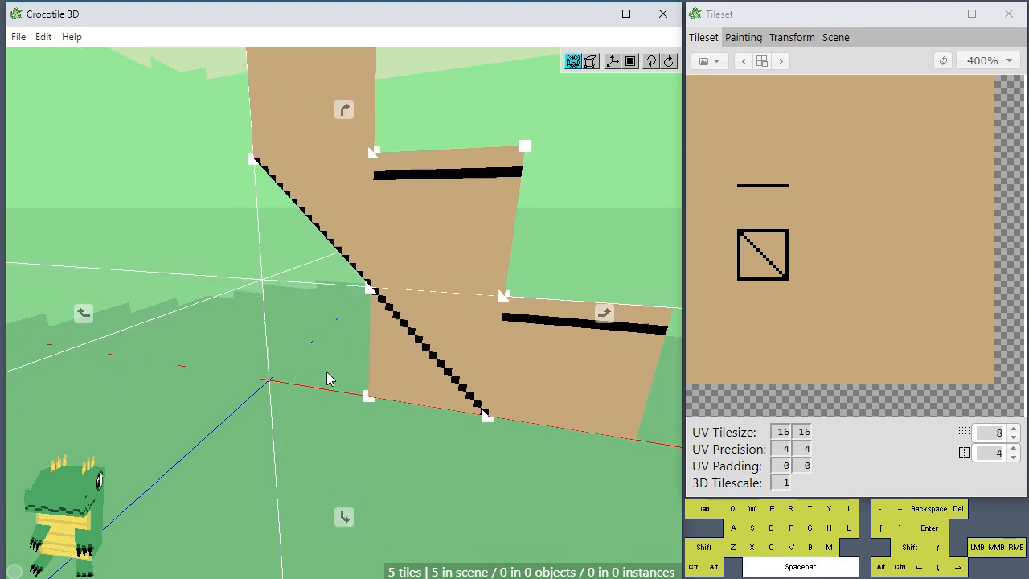
drag(323, 377, 325, 374)
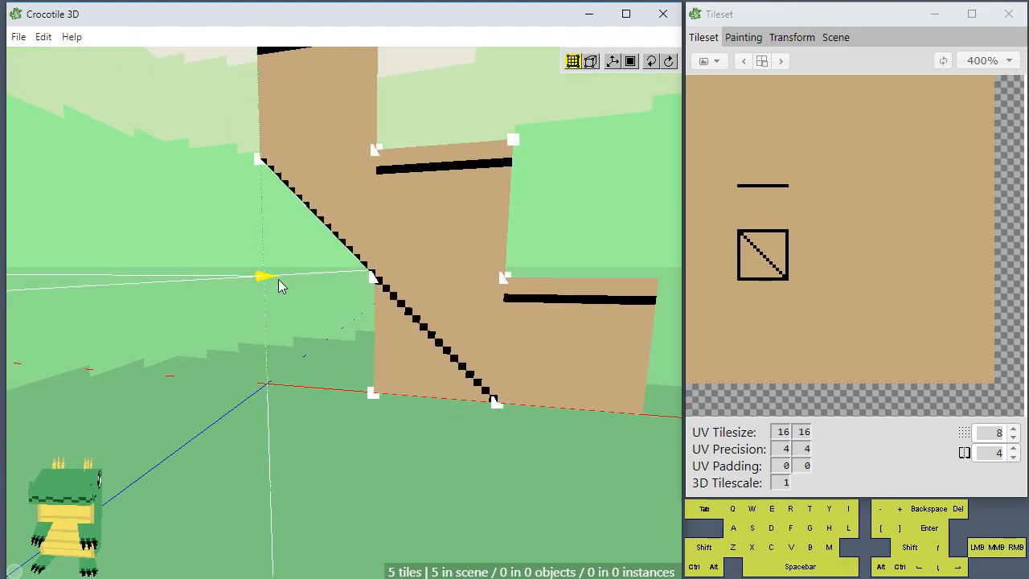
drag(386, 278, 336, 278)
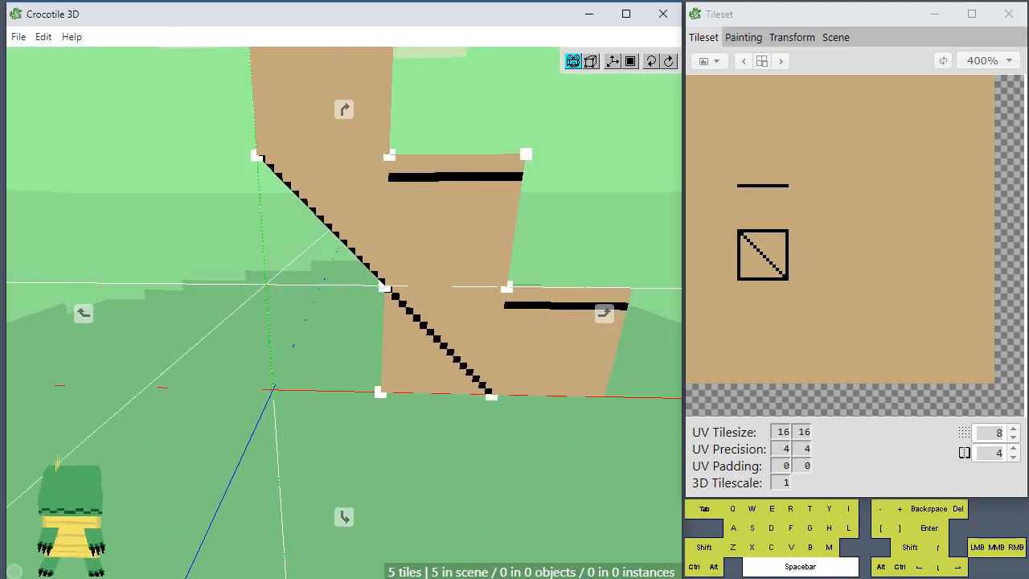
right_drag(357, 327, 325, 295)
drag(353, 367, 356, 257)
mouse_move(301, 325)
mouse_down()
mouse_move(265, 310)
mouse_move(299, 335)
mouse_up()
key(ctrl+z)
- Select the lower diagonal tile's lower-left vertex and nudge it onto the upper-left vertex, cutting the tile along the line, then deselect it
click(347, 364)
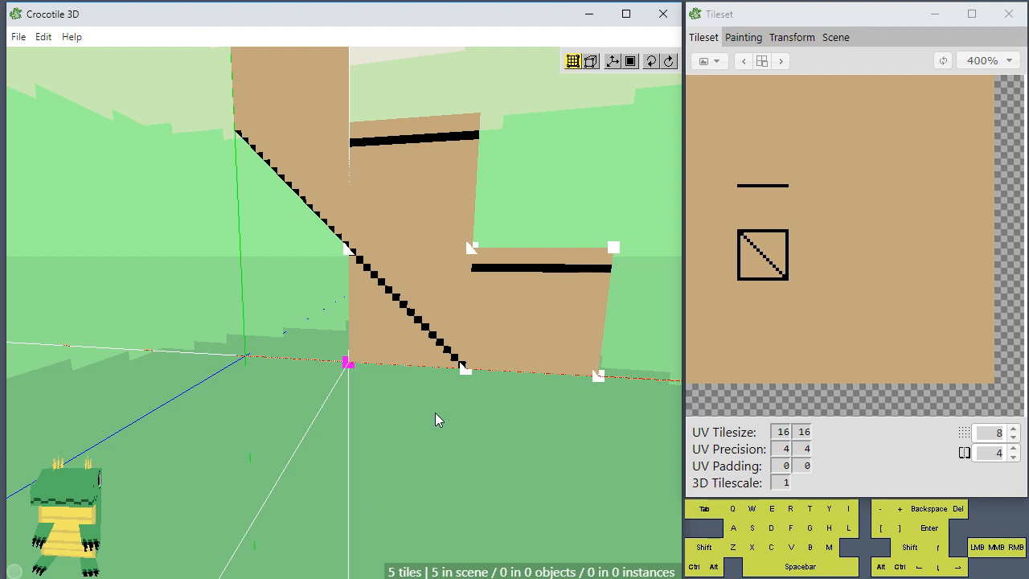
key(a)
key(d)
key(s)
key(s)
key(d)
key(a)
key(a)
key(w)
key(w)
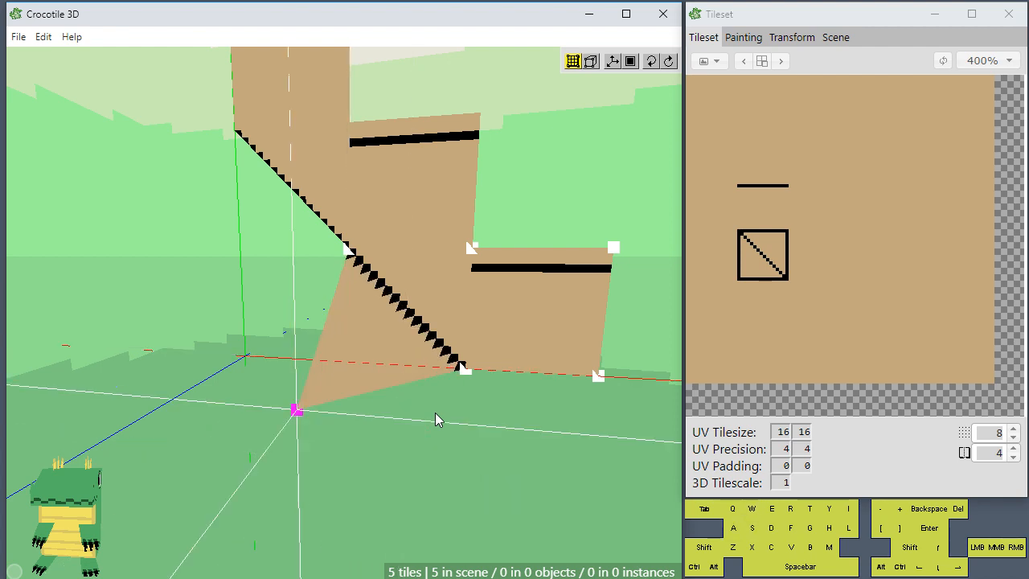
key(d)
key(w)
key(w)
key(space)
drag(408, 427, 386, 430)
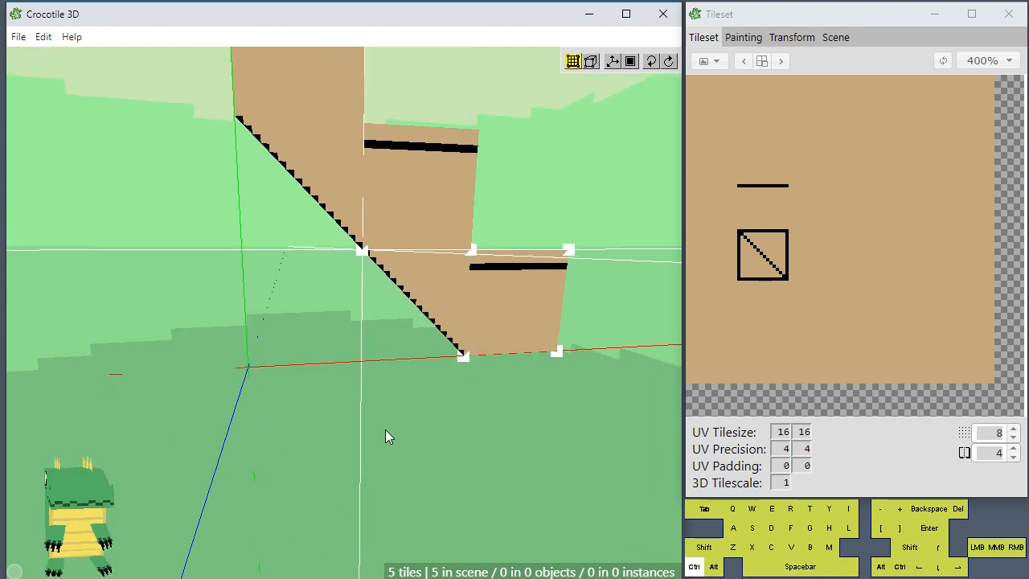
key(space)
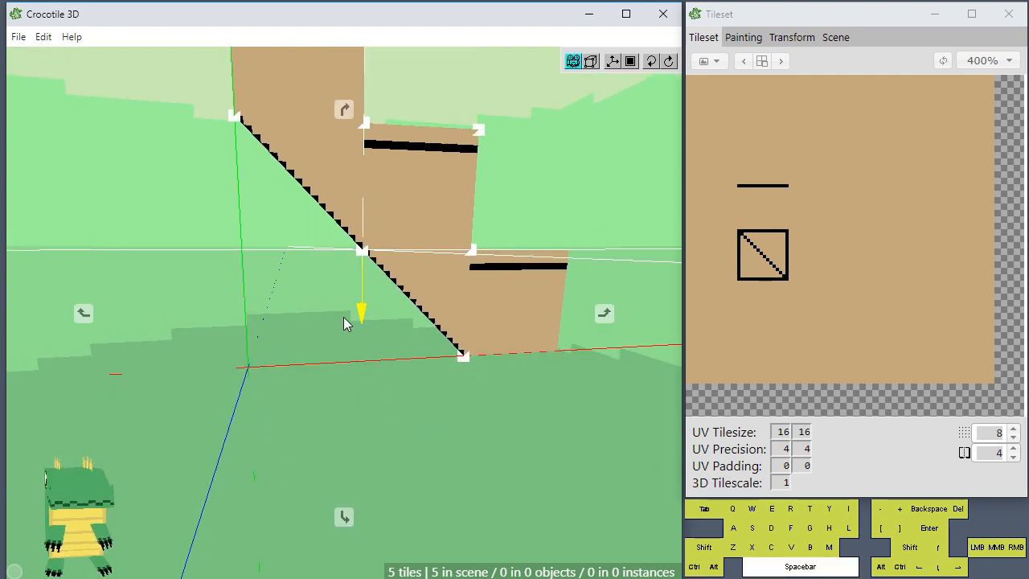
drag(387, 398, 296, 227)
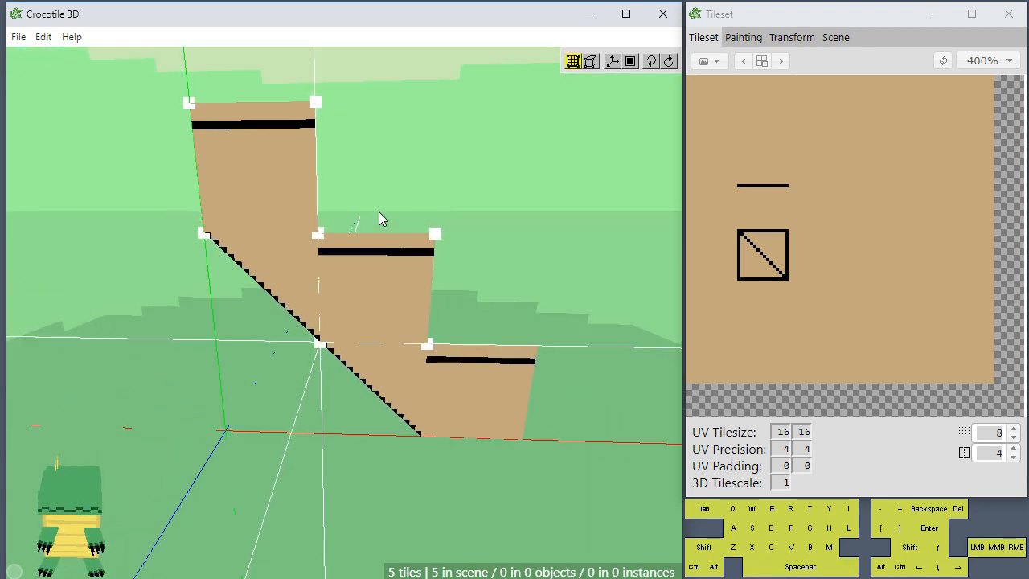
key(space)
drag(378, 212, 359, 321)
click(644, 156)
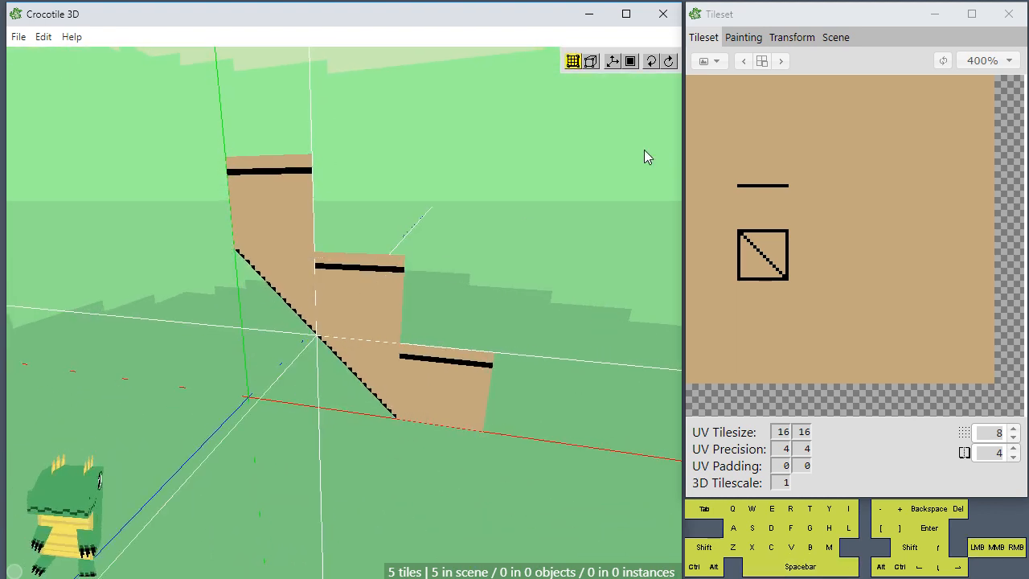
- Select the horizontal-line tile together with the diagonal-line tile below it in the tileset and open them for painting
click(776, 202)
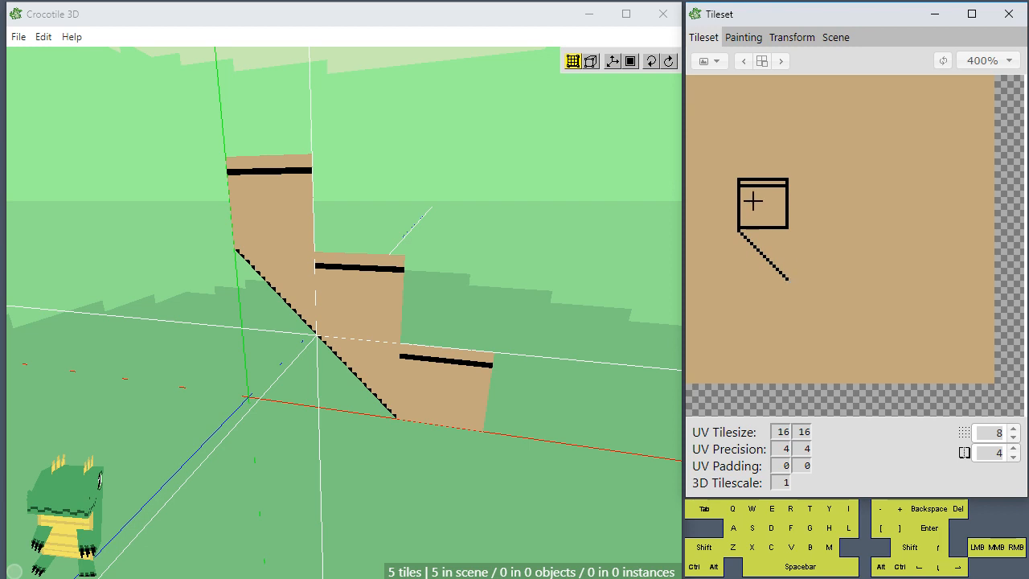
drag(751, 201, 762, 245)
click(738, 37)
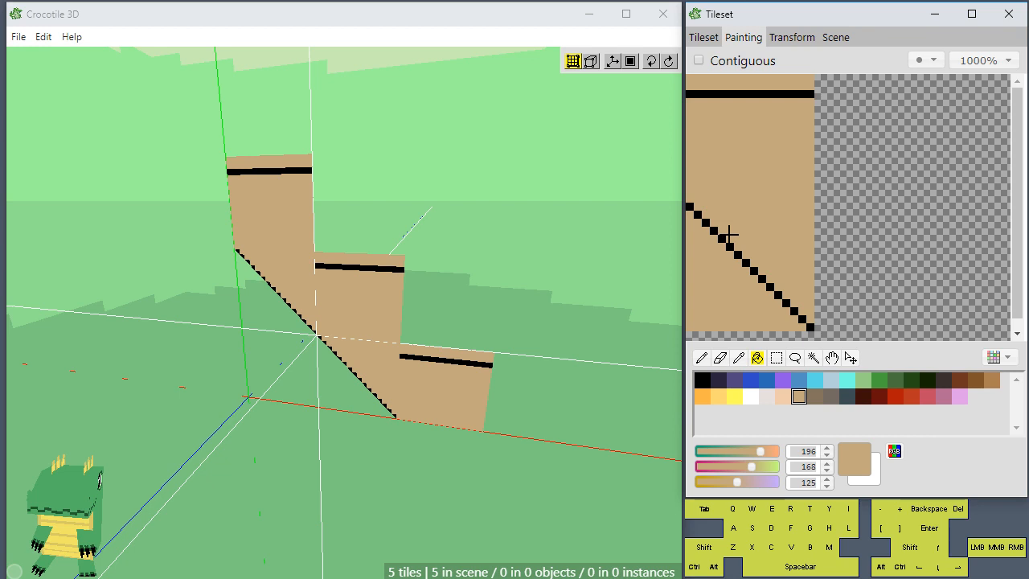
- Pick the peach palette color and adjust its red and green to make a light tan (213, 195, 173)
click(782, 397)
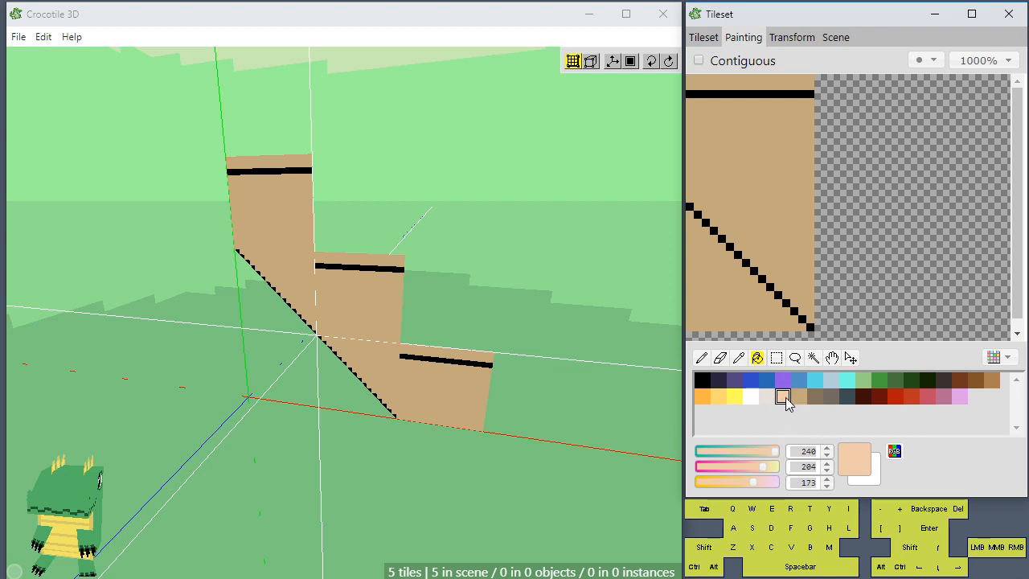
mouse_move(774, 451)
mouse_down()
mouse_move(756, 451)
mouse_move(757, 463)
mouse_move(766, 453)
mouse_up()
click(762, 466)
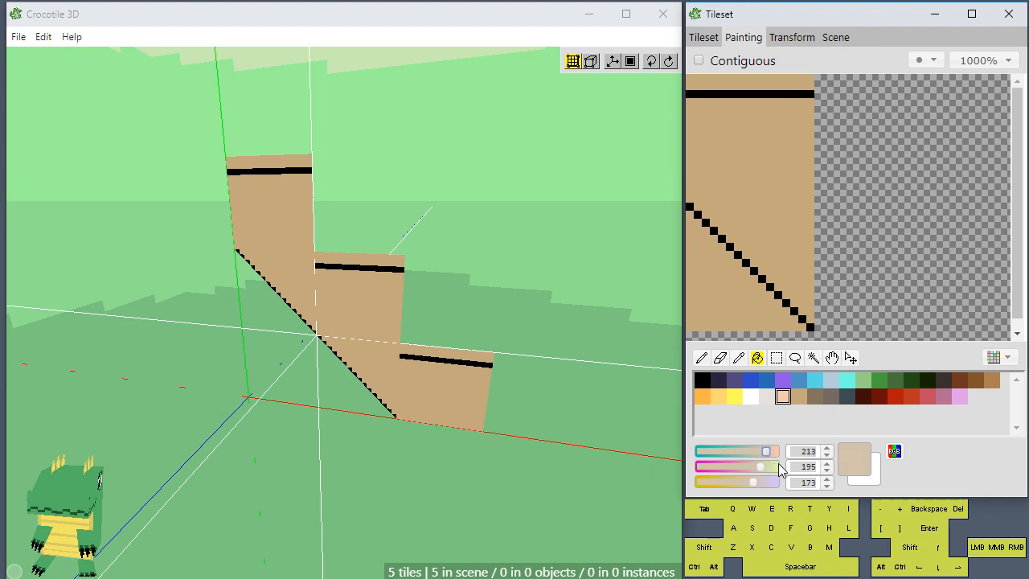
- Switch the color sliders to HSL and back to RGB, then try bucket-filling the tan area and undo the fill
click(896, 451)
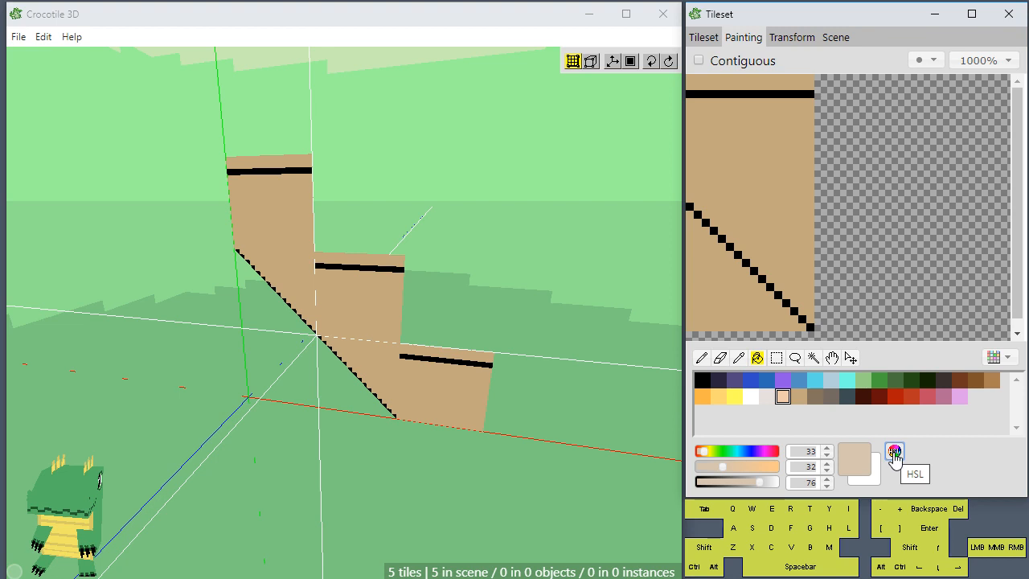
click(895, 452)
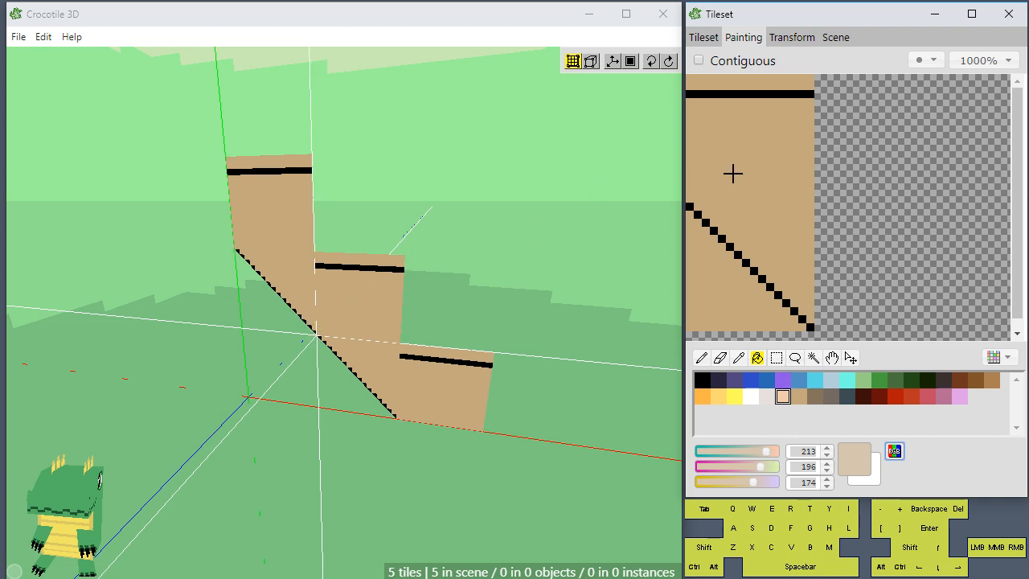
click(761, 177)
key(ctrl+z)
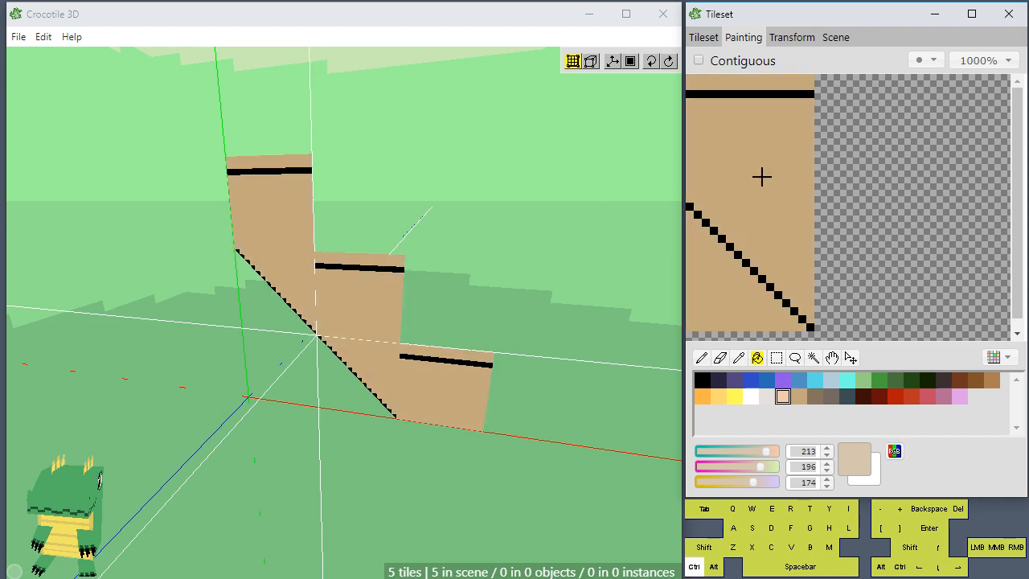
- Pencil light tan horizontal wood-grain streaks between the black horizontal line and the diagonal, and one just above the diagonal's middle
click(700, 358)
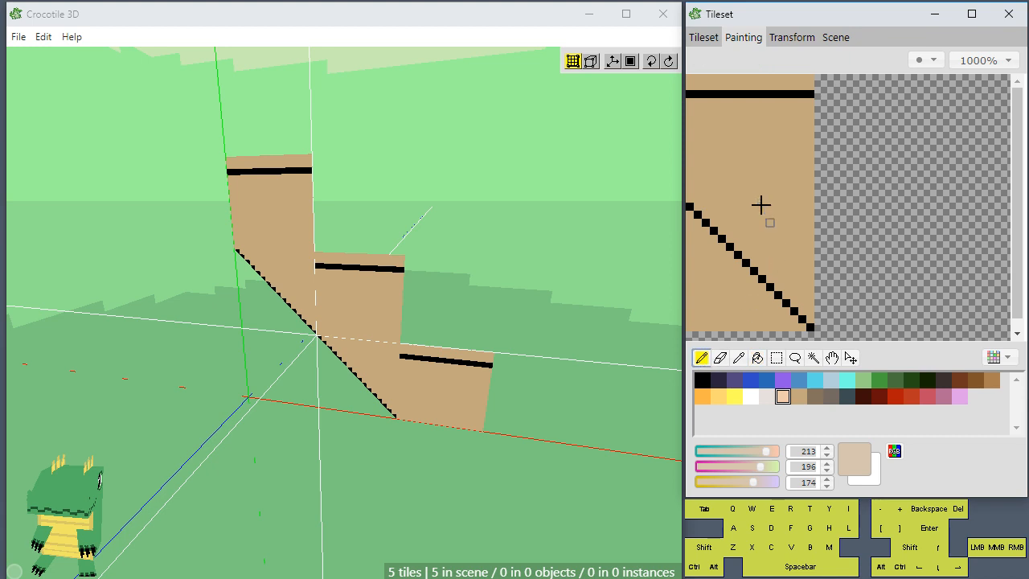
drag(728, 158, 781, 182)
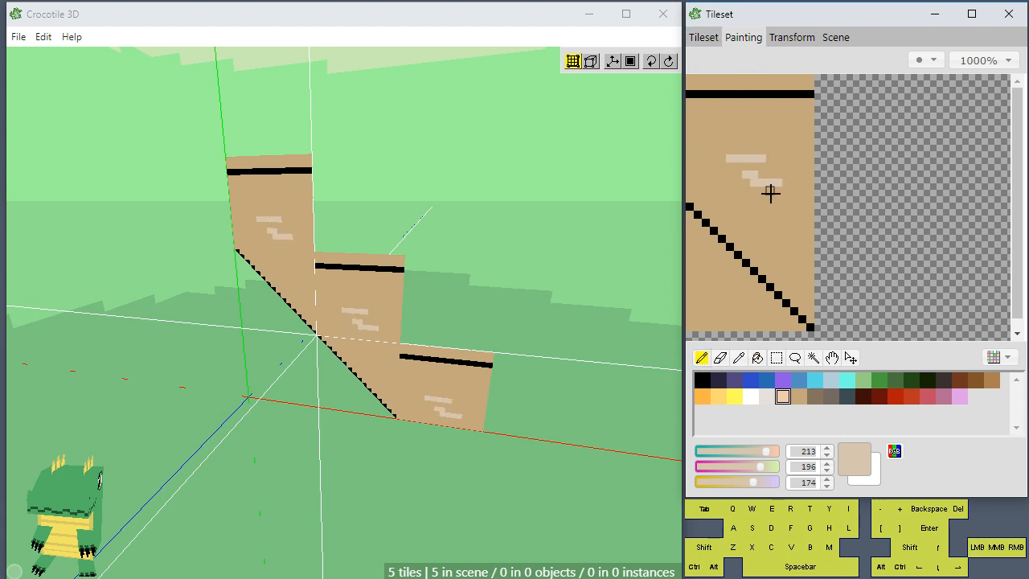
shift+drag(740, 238, 810, 238)
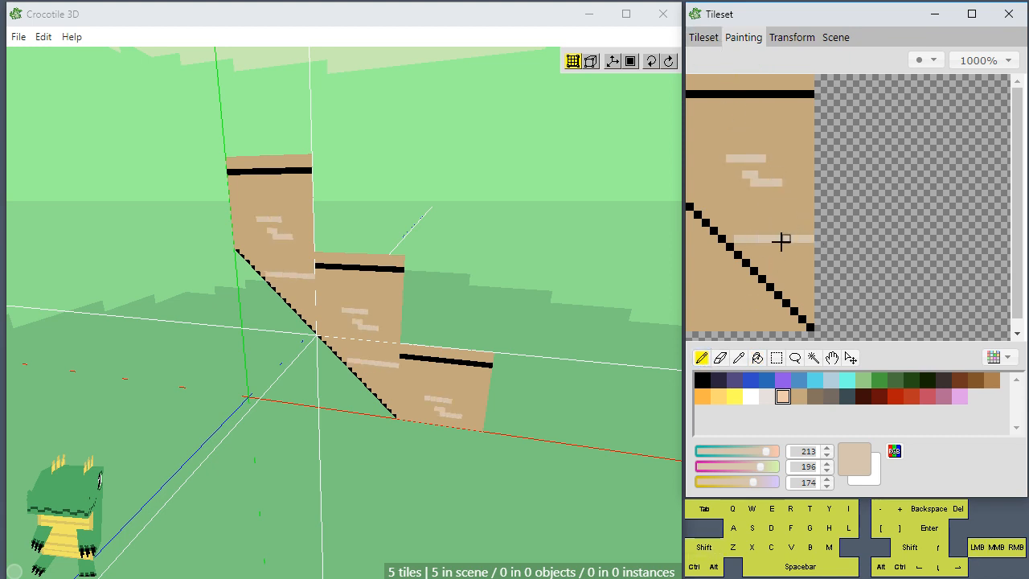
drag(690, 177, 788, 178)
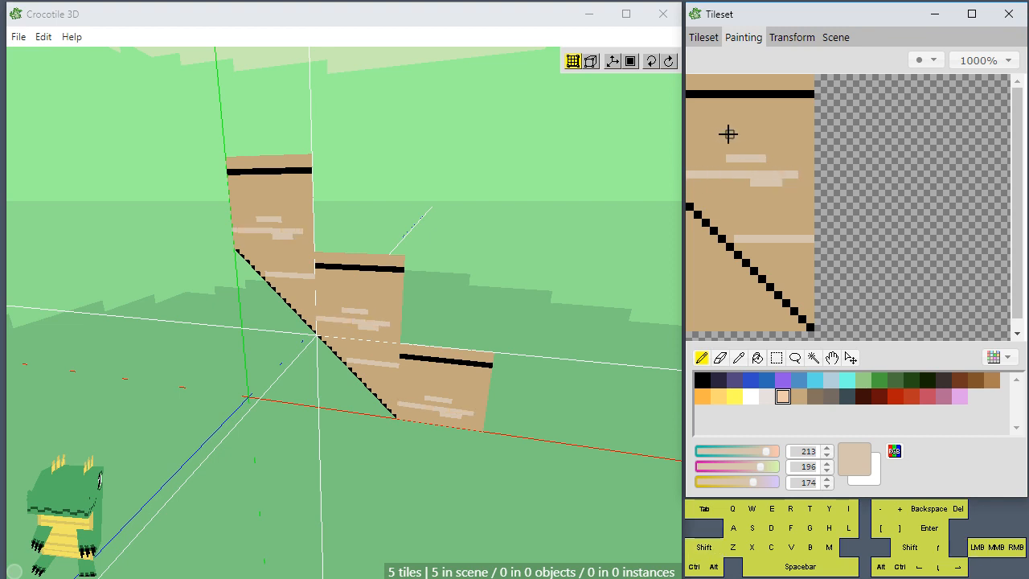
shift+drag(693, 126, 806, 127)
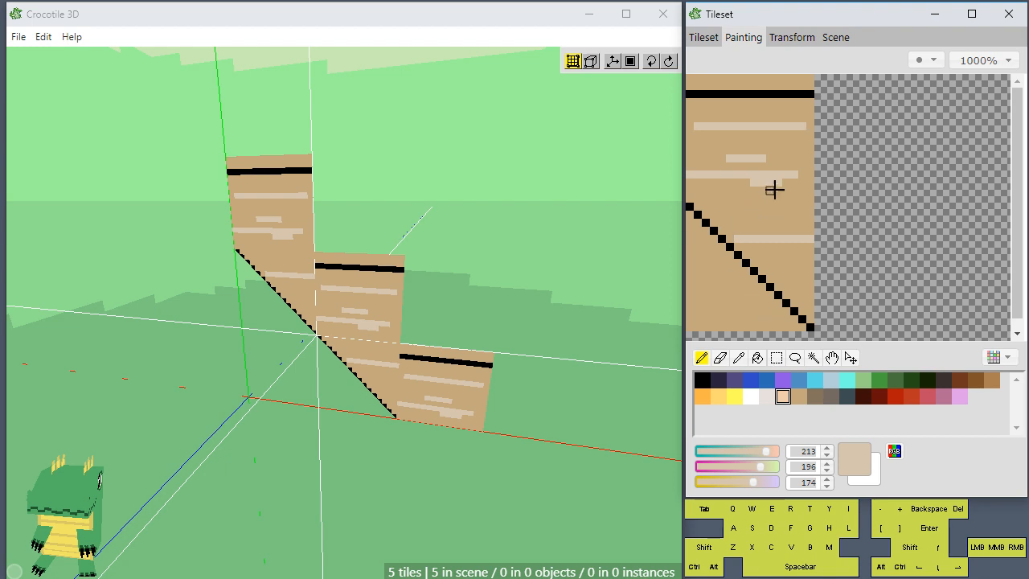
drag(770, 182, 804, 182)
- Resample the light tan and add more grain streaks, widening the middle streak to both tile edges and filling in beside the diagonal
key(e)
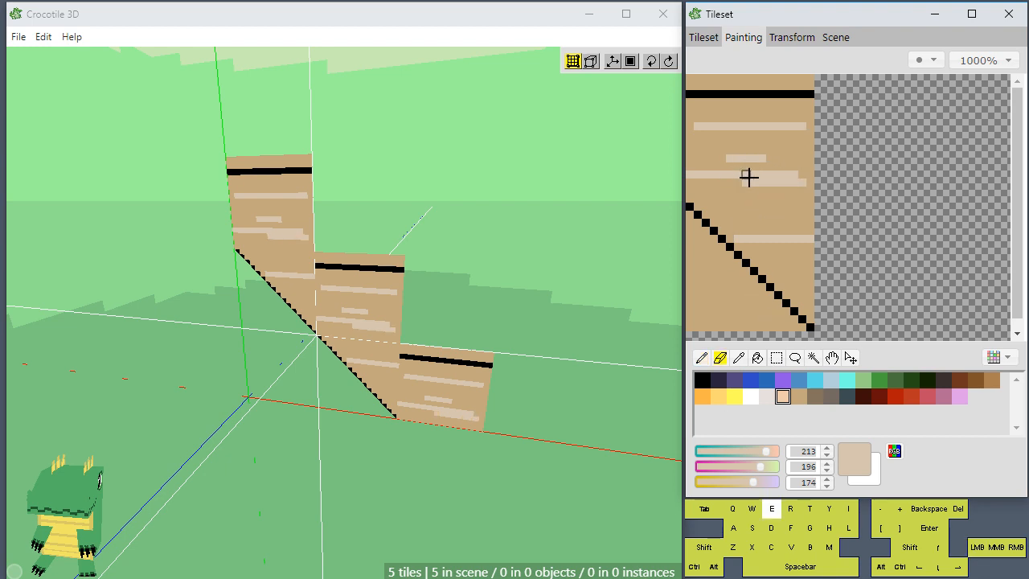
key(alt)
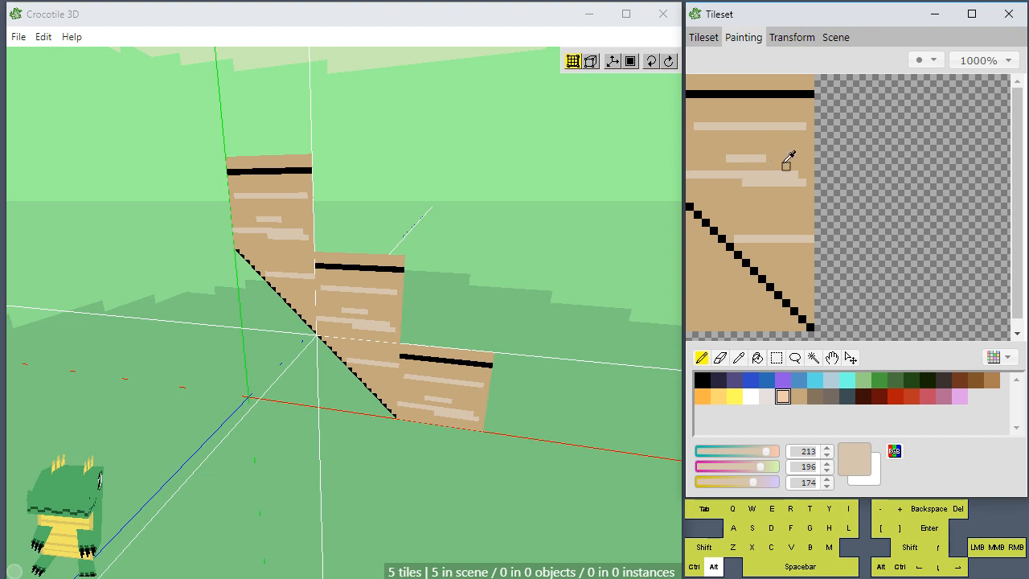
alt+click(787, 163)
alt+click(755, 159)
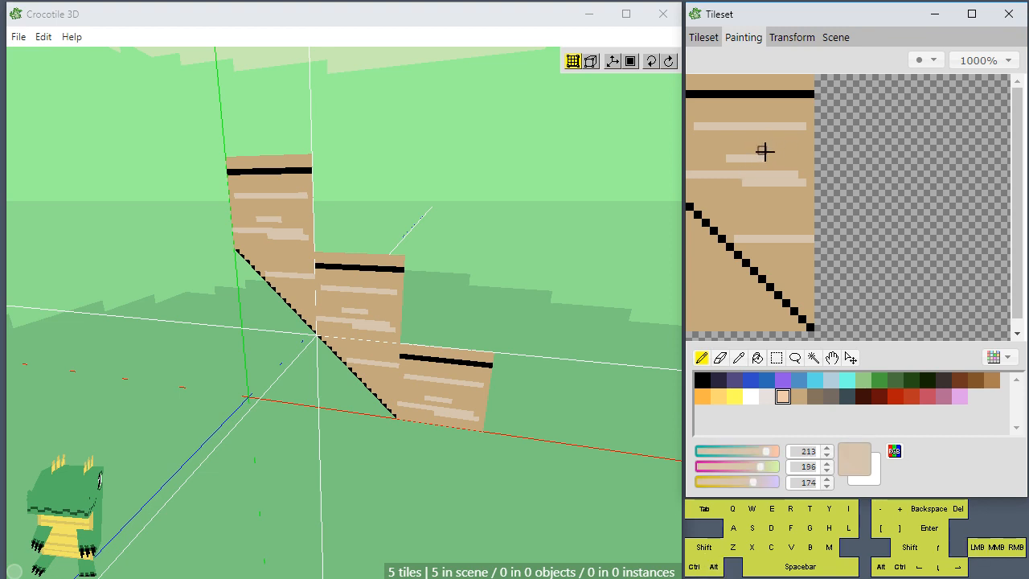
mouse_move(763, 151)
mouse_down()
mouse_move(718, 150)
mouse_move(790, 150)
mouse_up()
mouse_move(737, 206)
mouse_down()
mouse_move(820, 208)
mouse_move(714, 205)
mouse_up()
drag(771, 257, 834, 262)
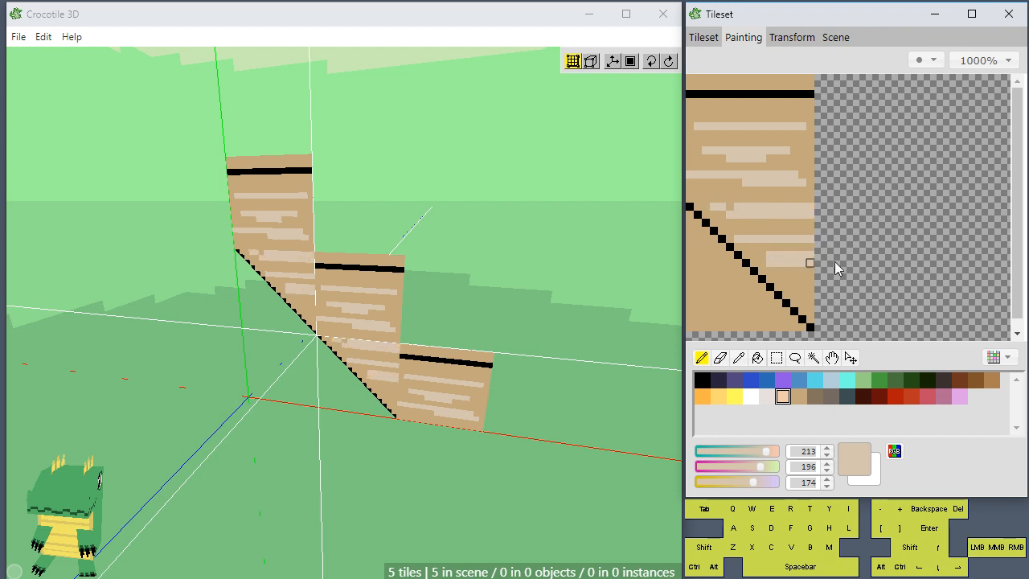
click(689, 149)
drag(804, 154, 831, 163)
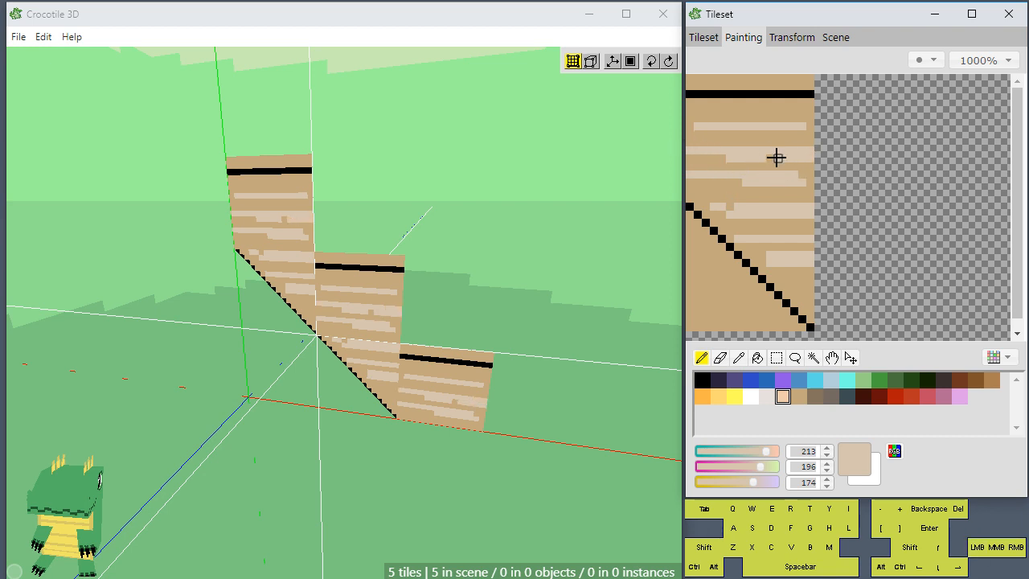
- Extend the uppermost streak to the tile's edges, thicken it upward, and paint a light tan strip along the tile's top edge
click(690, 126)
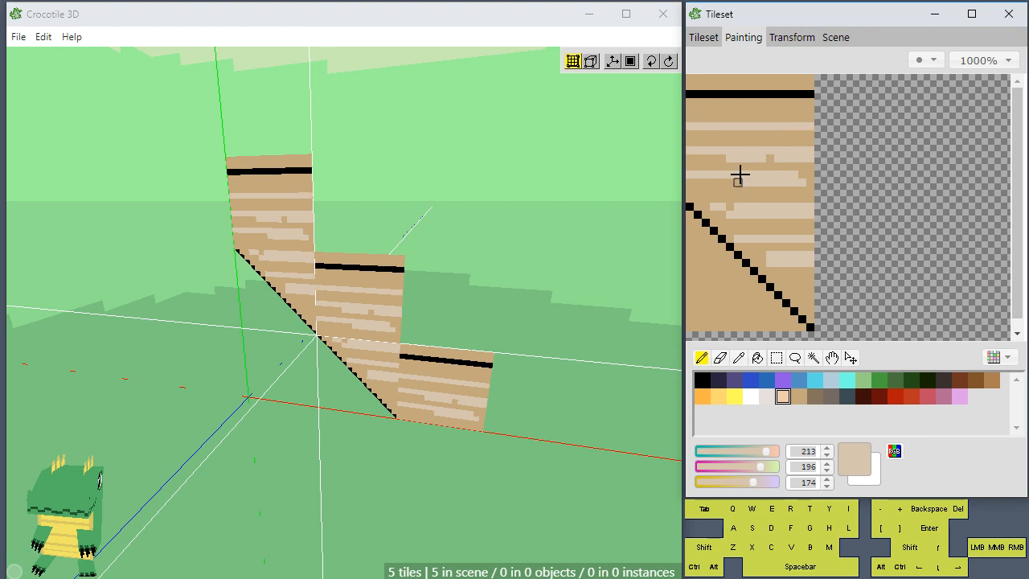
drag(687, 115, 810, 117)
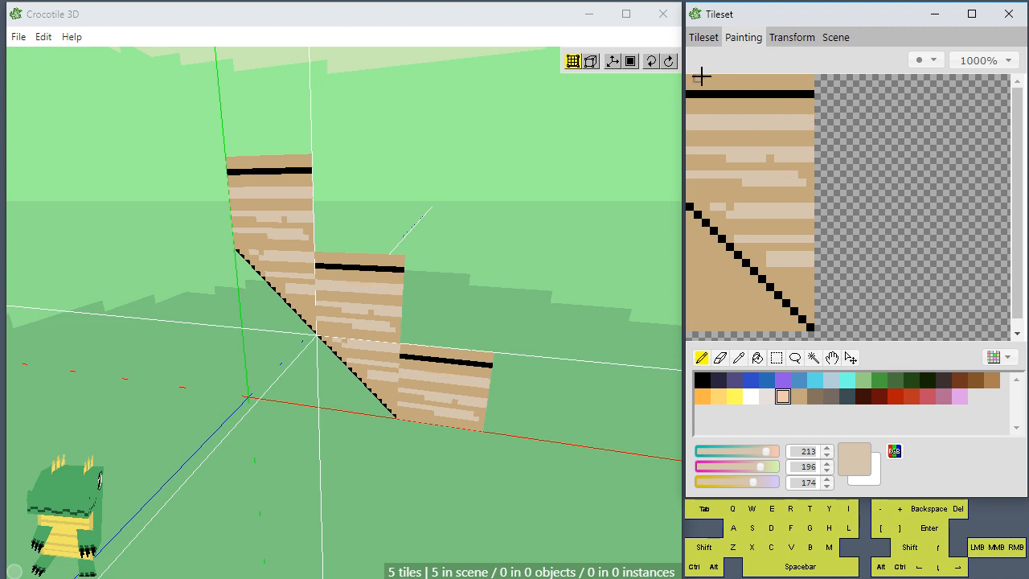
drag(690, 78, 836, 80)
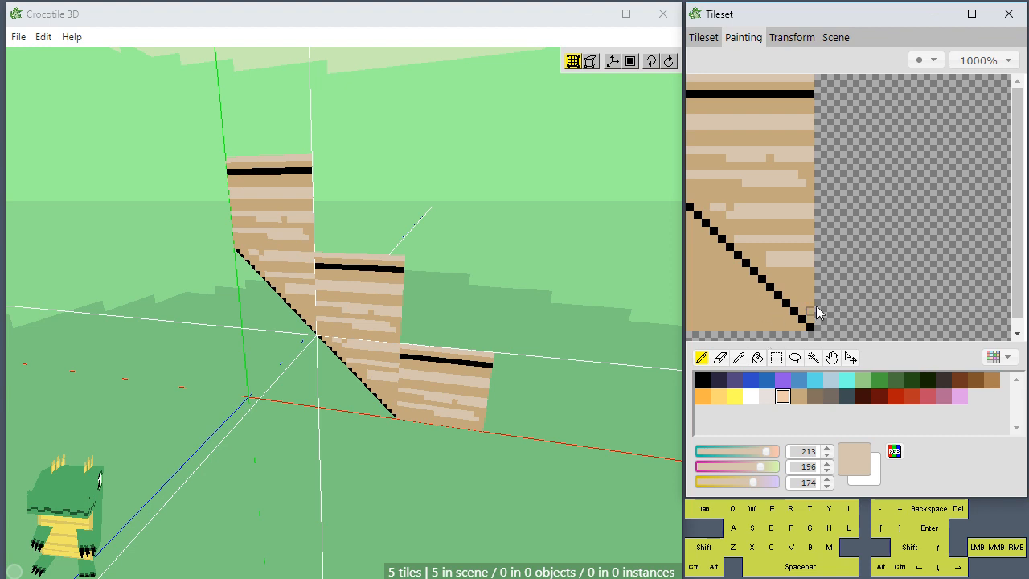
- Pick the grayish-brown palette color (133, 115, 94), draw a diagonal above the black one, and add a second stroke along its upper half
click(814, 396)
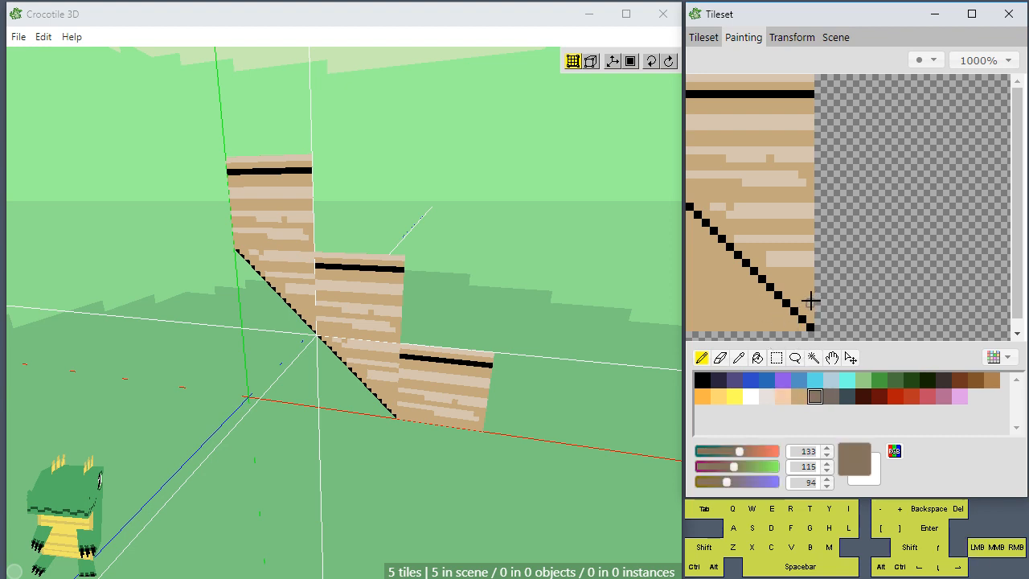
shift+click(690, 181)
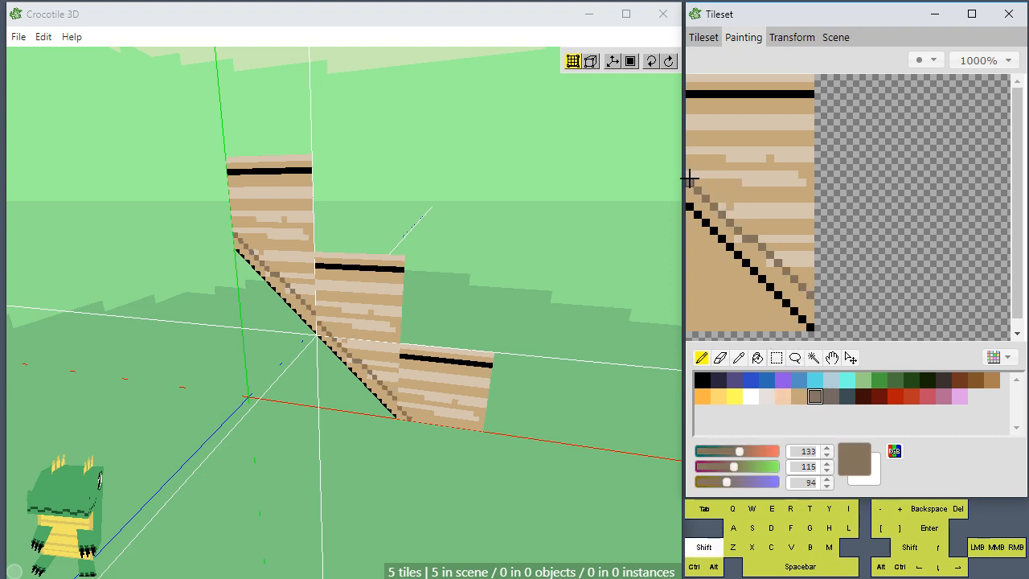
click(689, 174)
shift+click(747, 234)
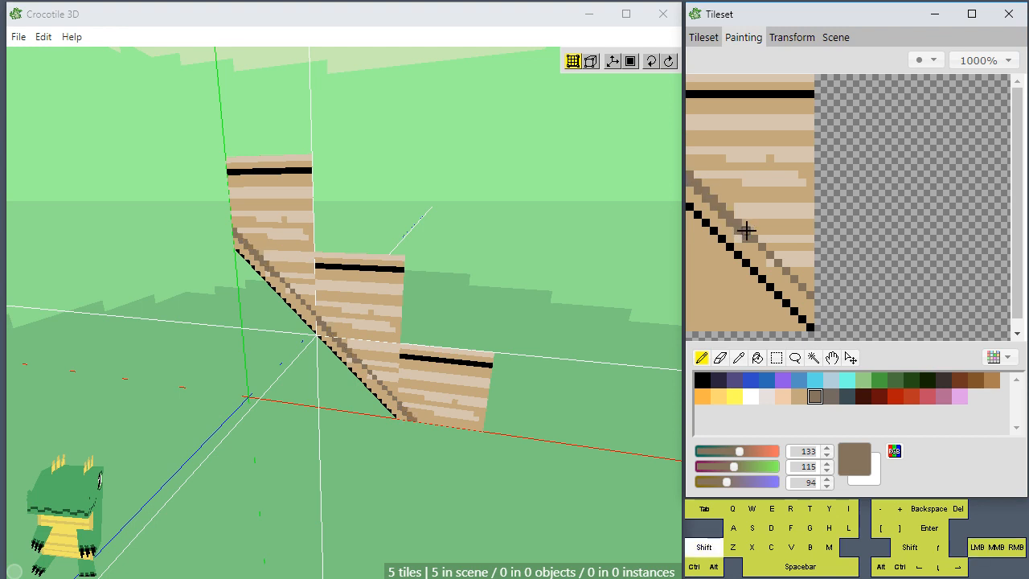
- Cover the lower pixels of the doubled brown stroke with sampled base tan, and draw a light tan diagonal just below the brown line
alt+click(756, 244)
shift+click(691, 182)
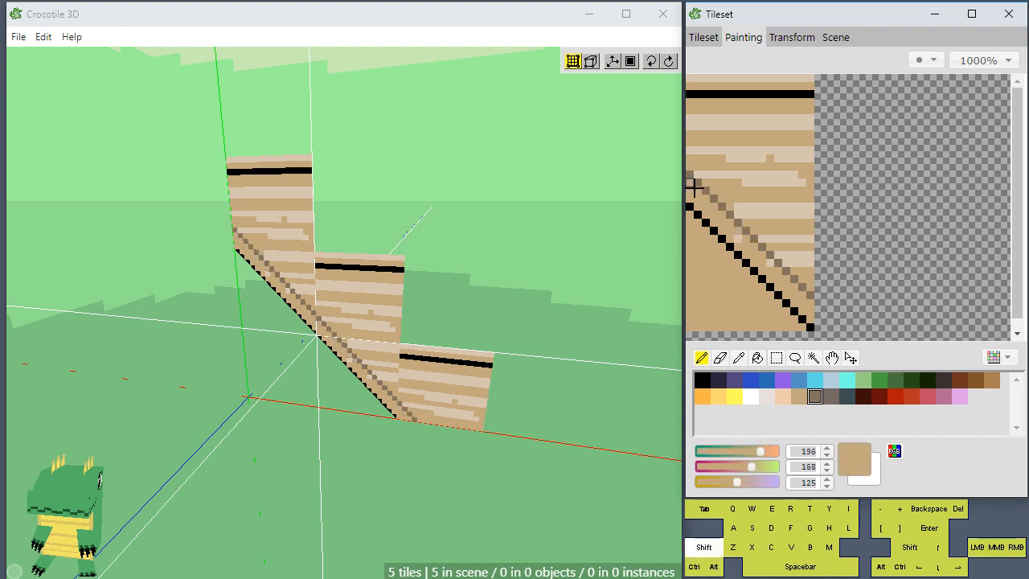
alt+click(776, 257)
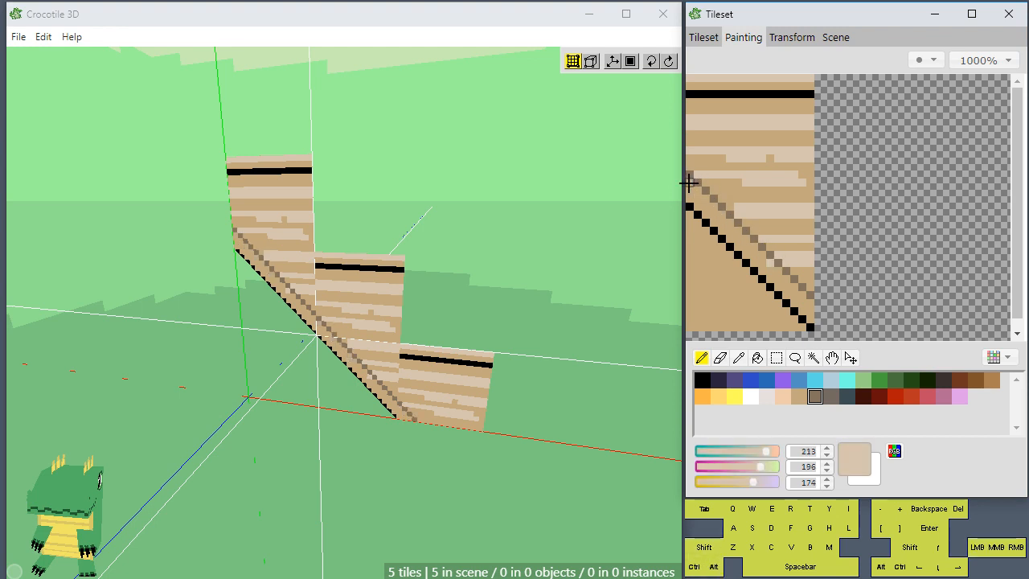
shift+click(808, 310)
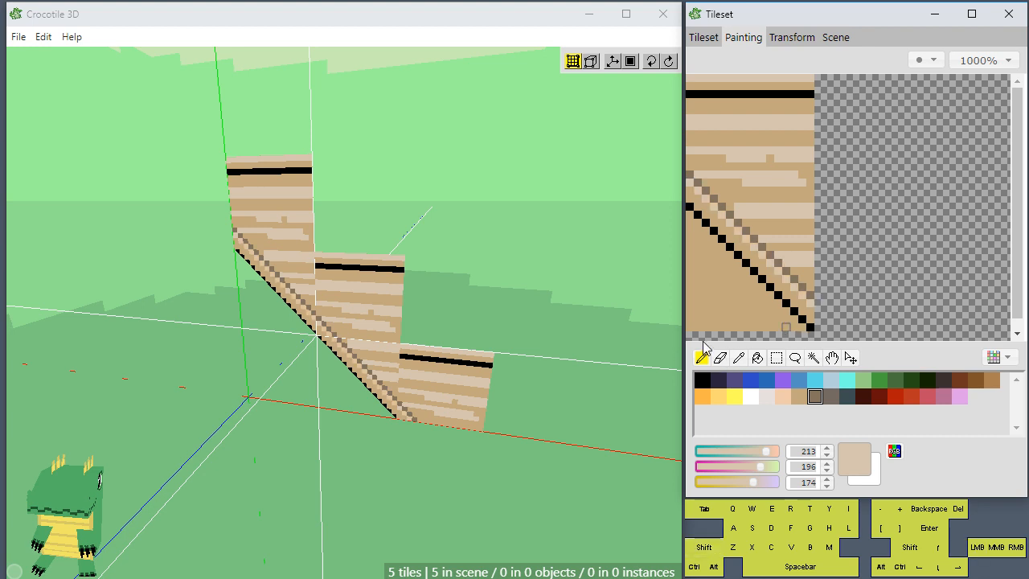
- Sample the brown and paint a two-pixel shadow band under the black horizontal line, followed by a row of base tan beneath it
alt+click(694, 173)
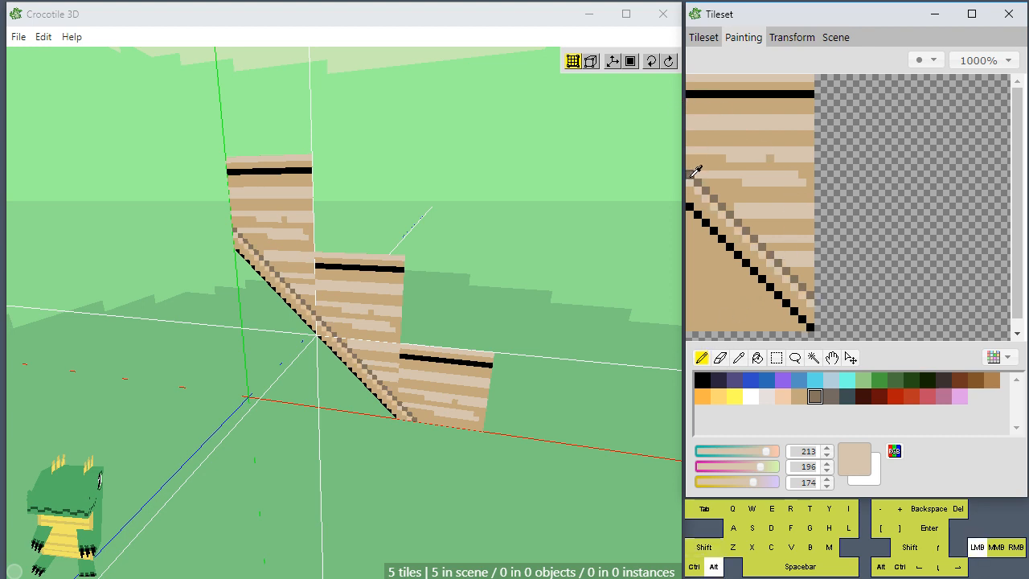
click(689, 102)
shift+click(786, 102)
click(691, 110)
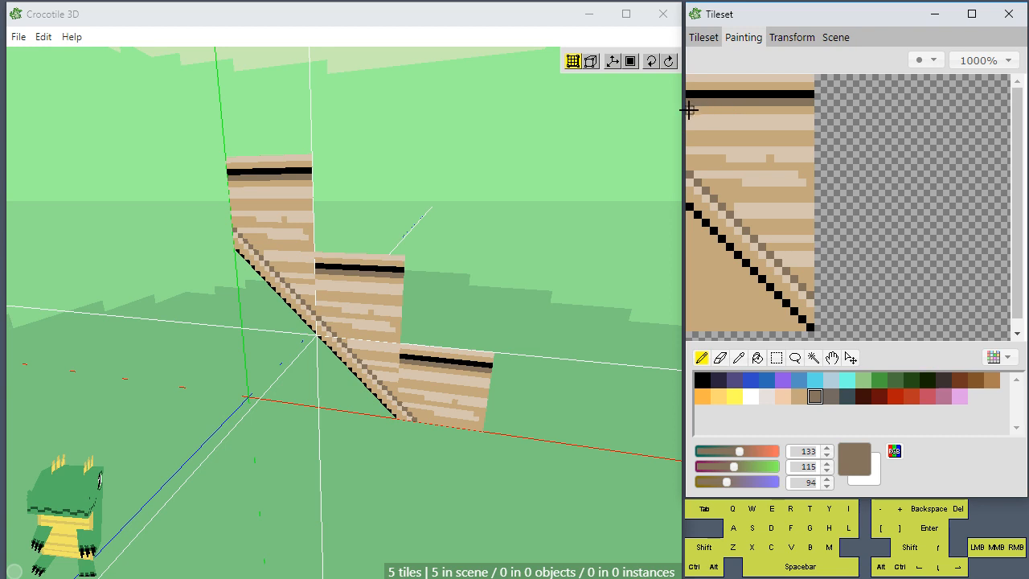
shift+click(808, 110)
alt+click(756, 136)
mouse_move(806, 118)
shift+mouse_down()
mouse_move(661, 117)
mouse_move(680, 124)
shift+mouse_up()
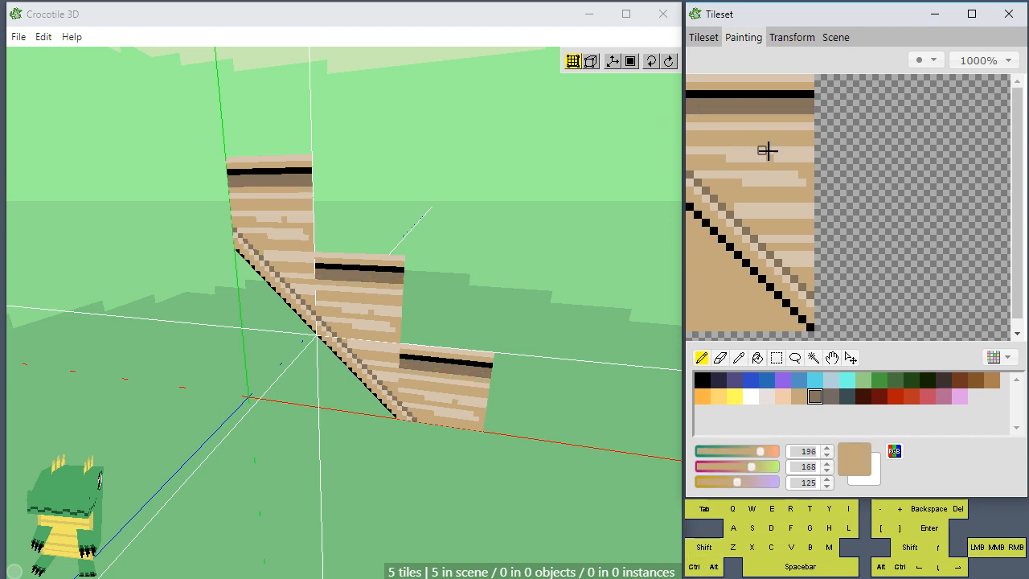
- Resample the shadow brown, lighten it to (161, 140, 94), and paint the lower row of the shadow band with it
alt+click(738, 117)
alt+click(738, 107)
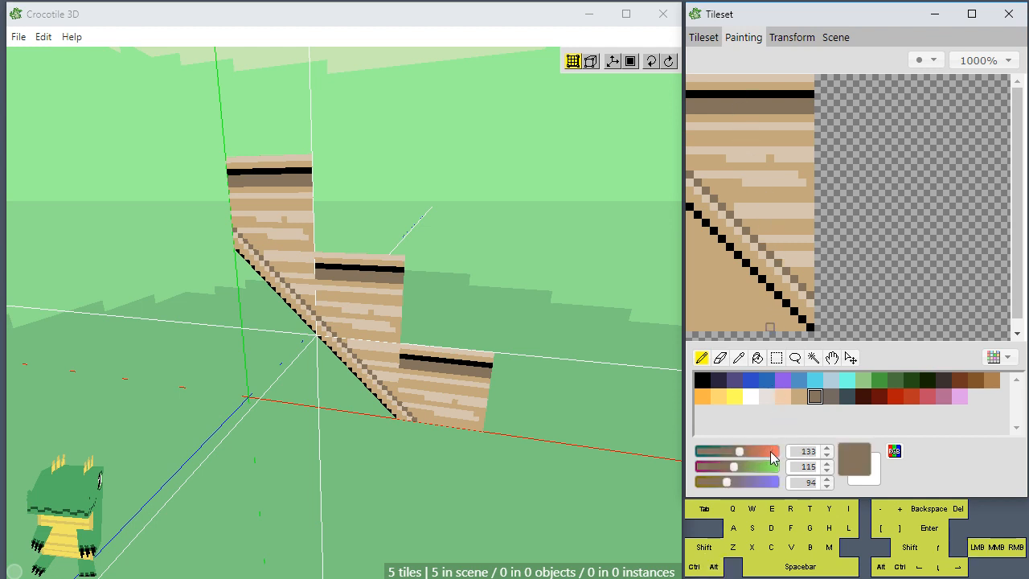
drag(744, 453, 749, 451)
drag(735, 467, 742, 467)
click(727, 483)
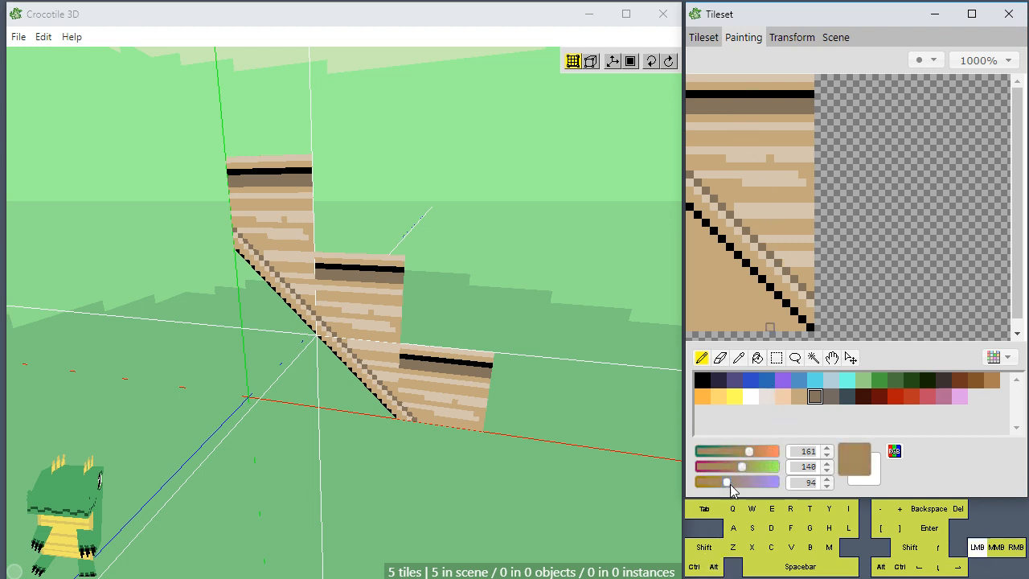
drag(690, 107, 809, 109)
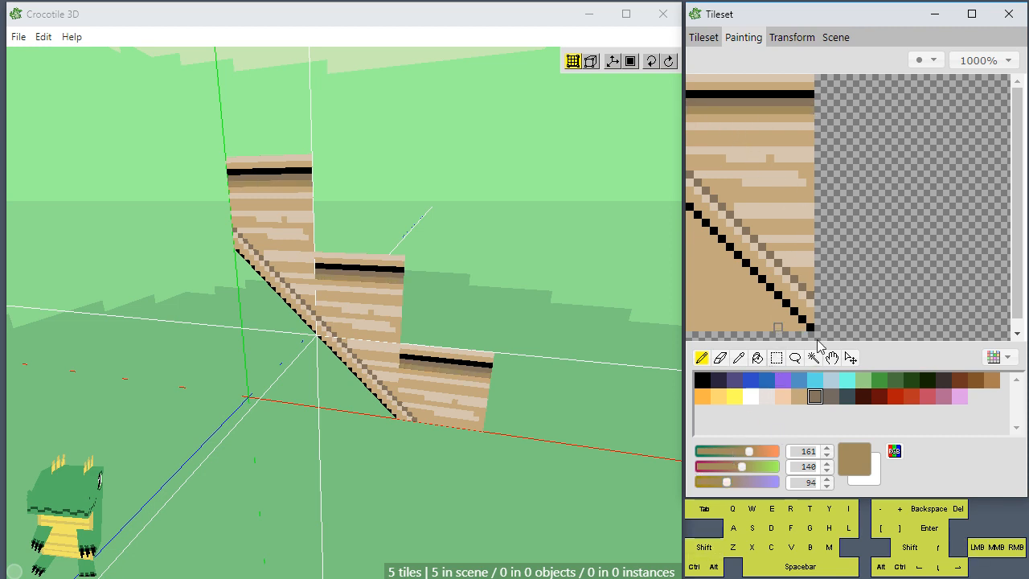
- Draw a medium brown diagonal along the upper side of the brown one, and retouch pixels above it with sampled base tan
click(696, 172)
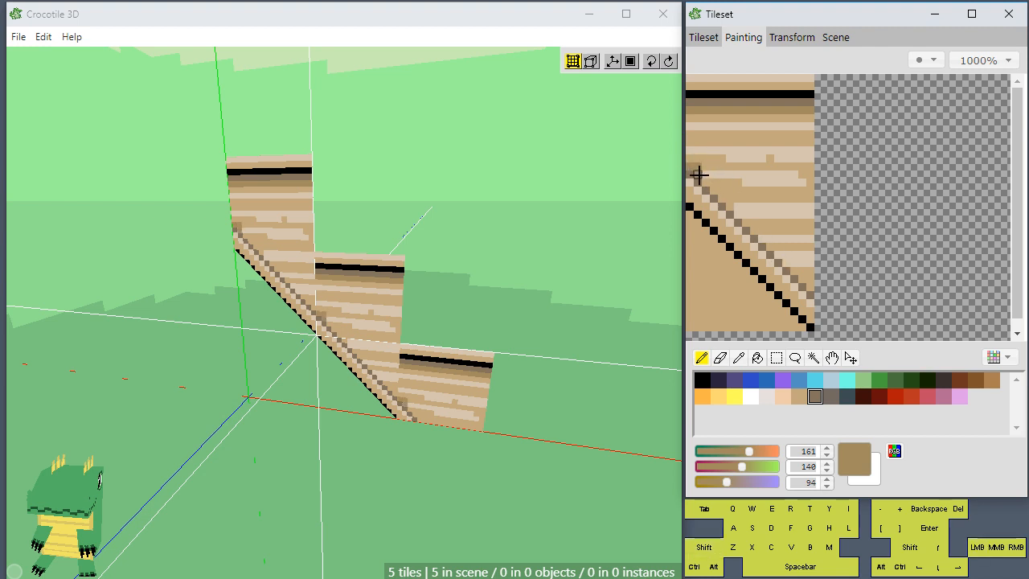
shift+click(808, 287)
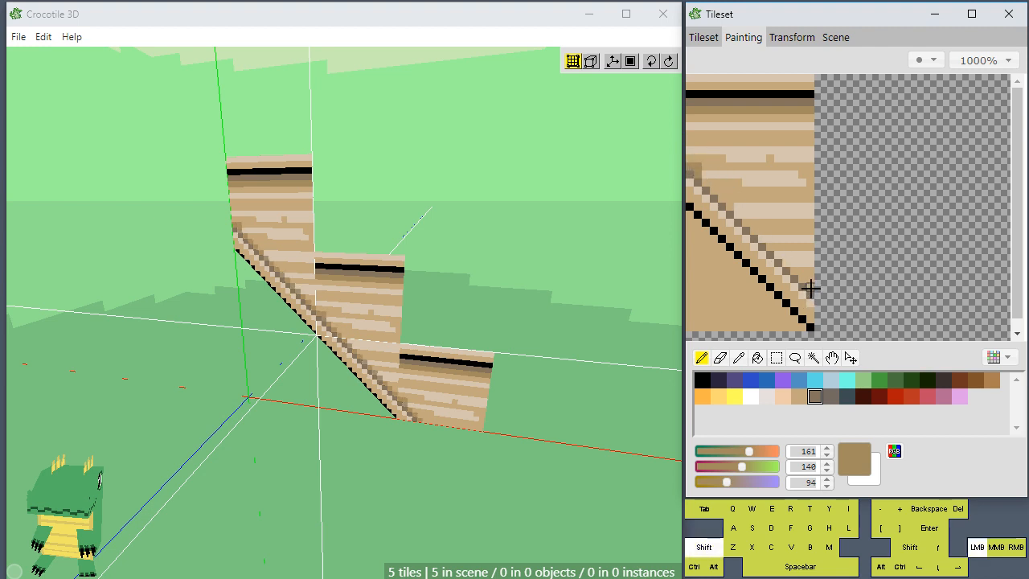
alt+click(699, 164)
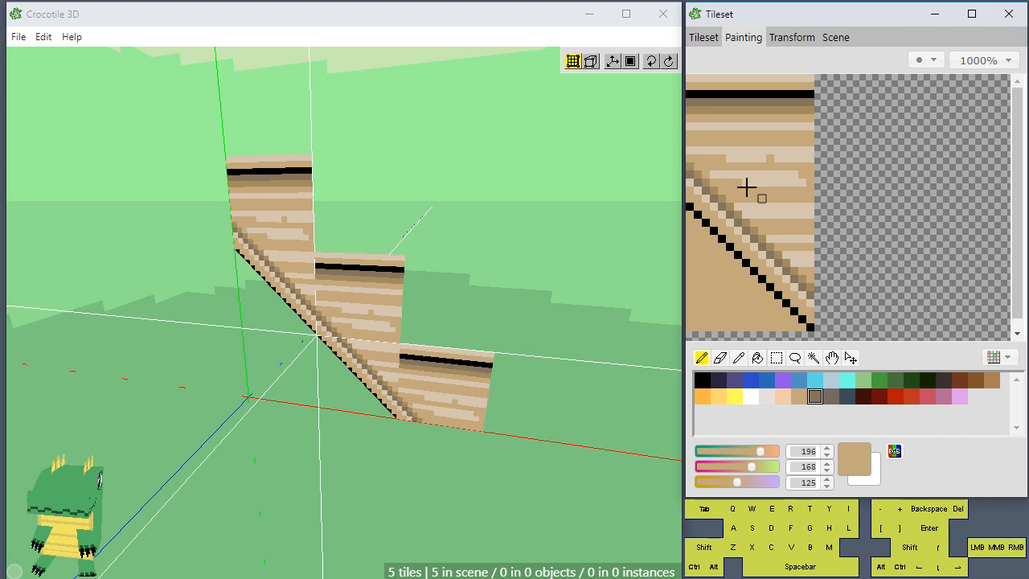
click(786, 252)
click(771, 234)
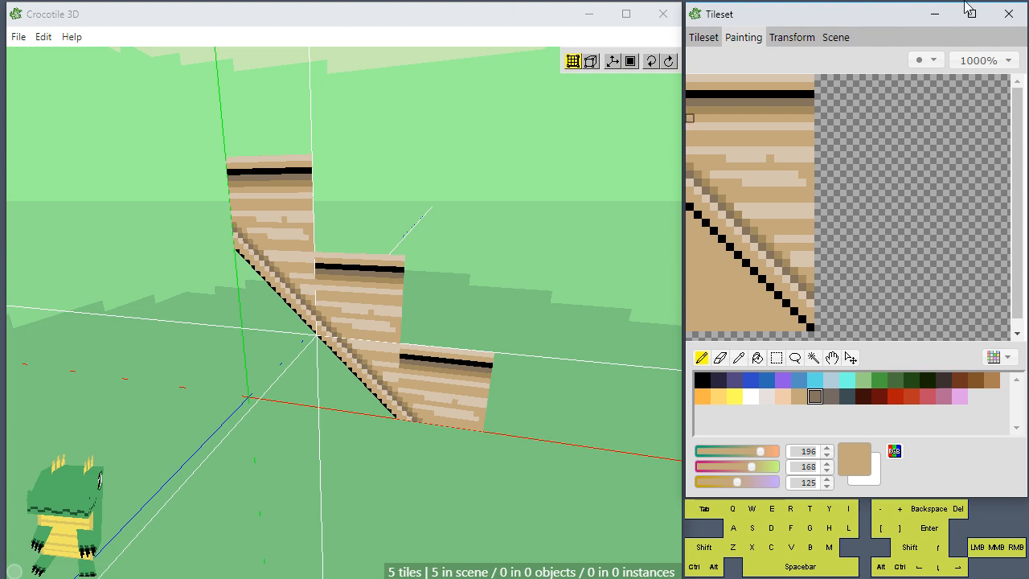
- Return to the tileset view and select the diagonal-line tile below the painted horizontal-line tile
click(713, 37)
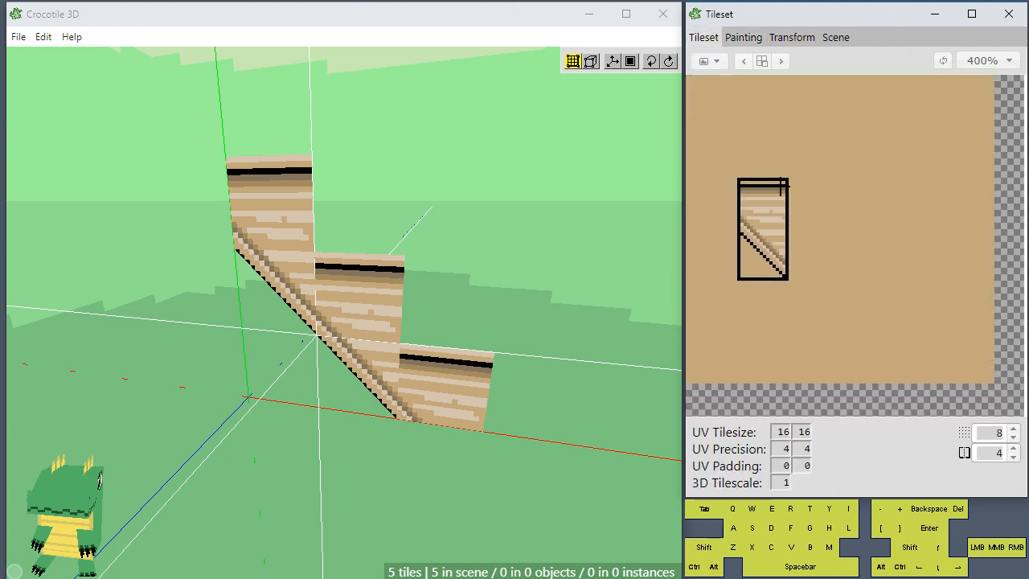
click(765, 169)
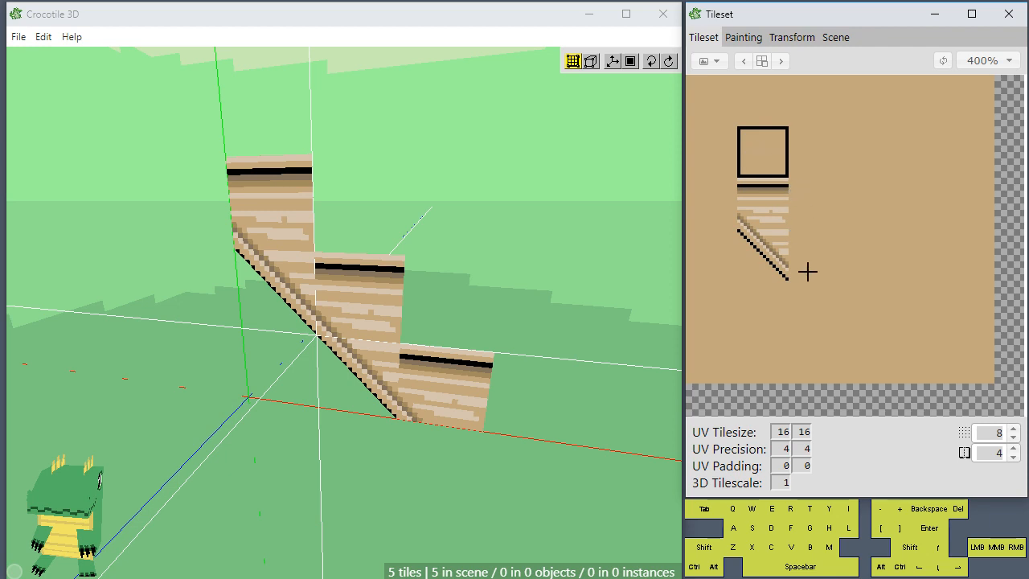
click(720, 156)
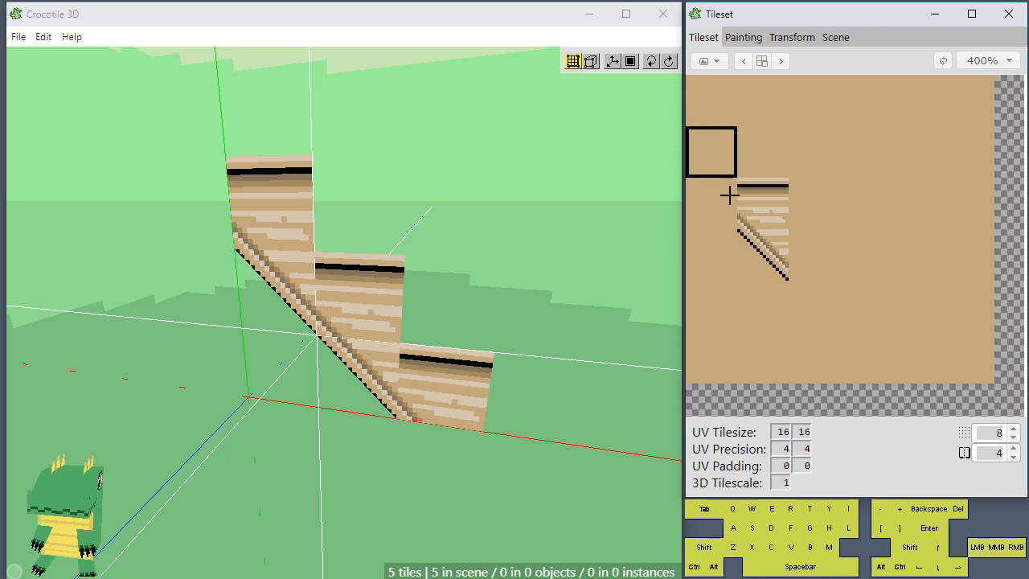
click(729, 195)
click(753, 162)
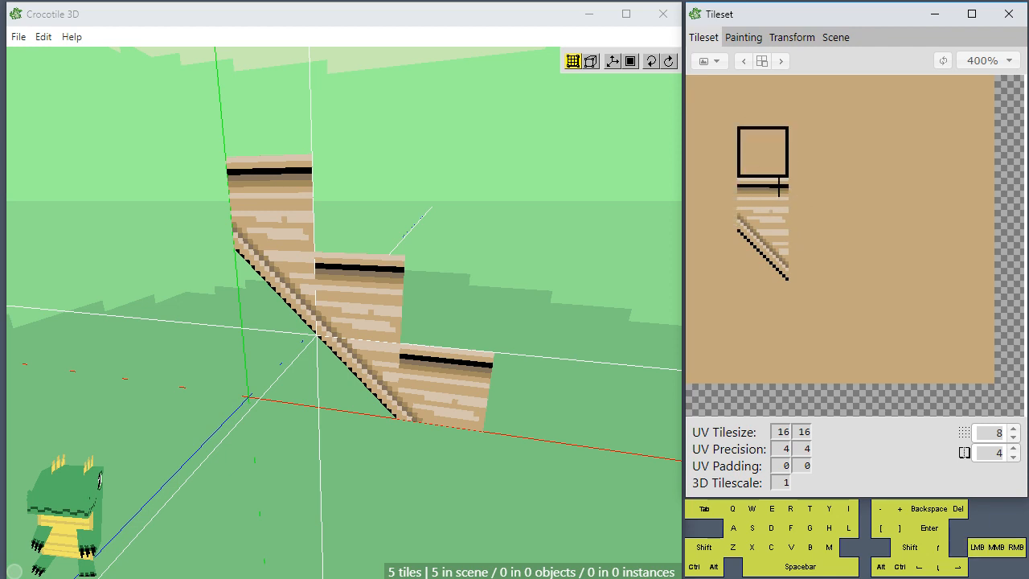
click(779, 204)
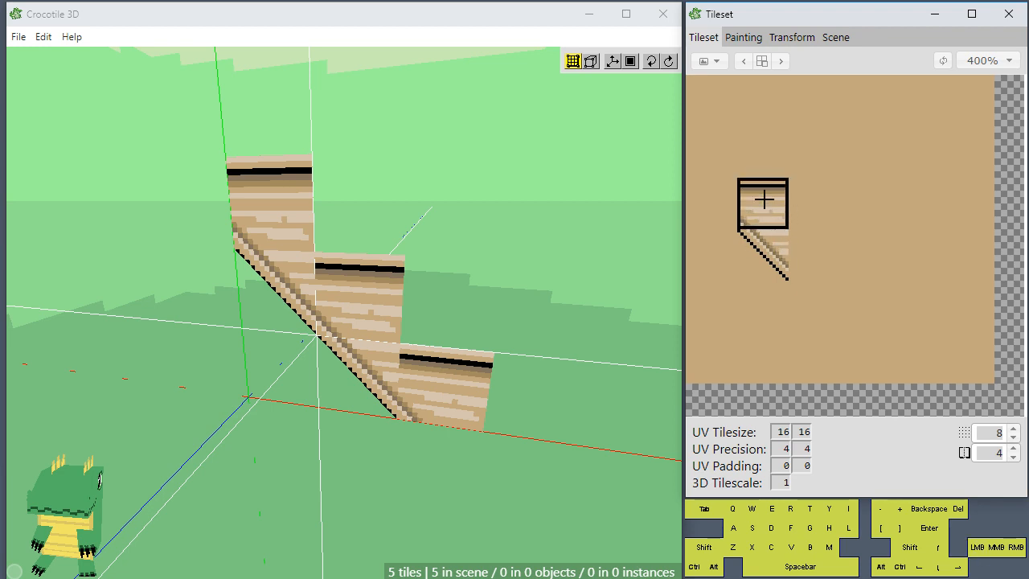
click(766, 247)
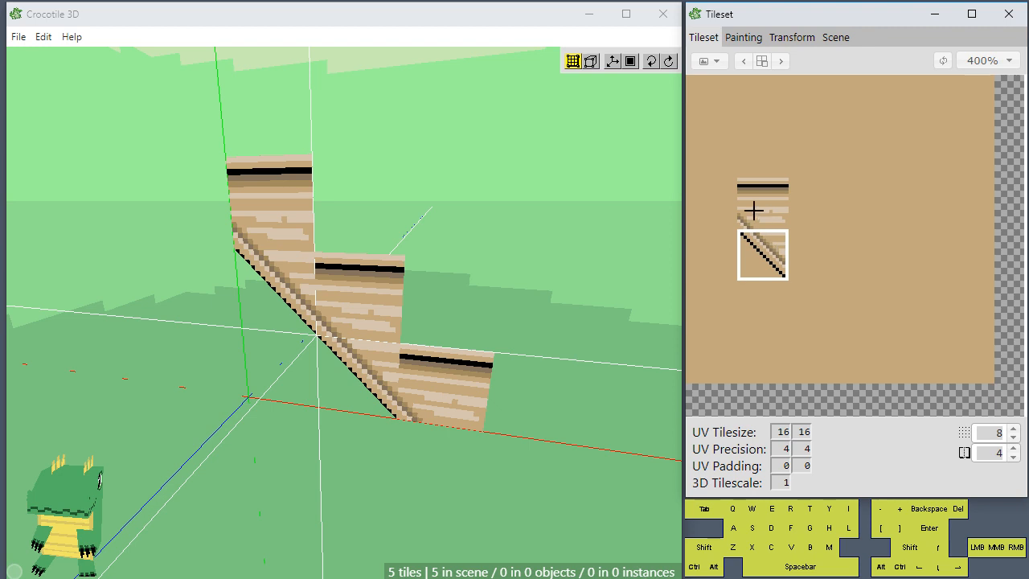
- Try moving the diagonal-line tile's artwork to an empty area of the tileset and back to its original cell
right_drag(759, 252, 787, 297)
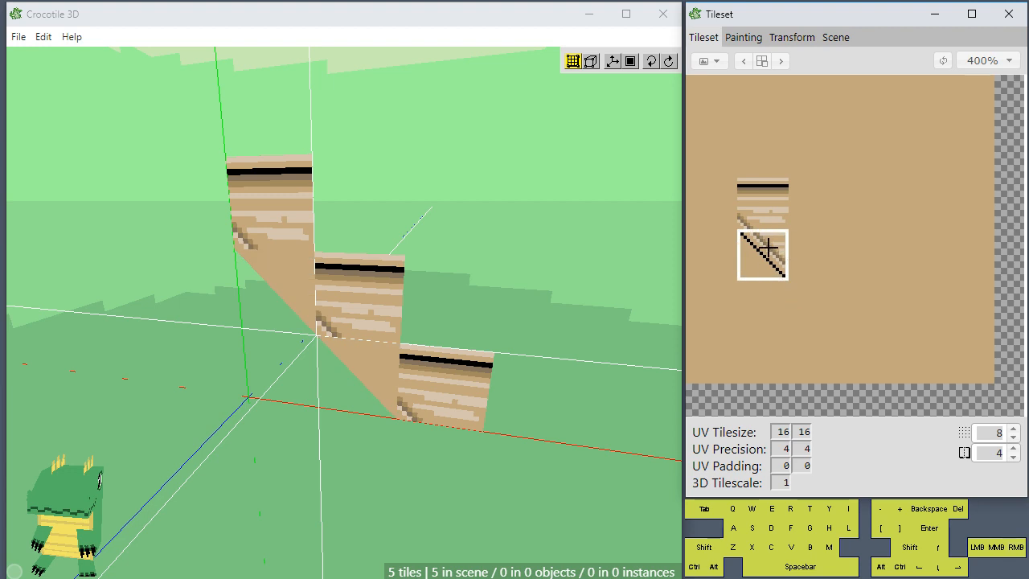
key(ctrl+z)
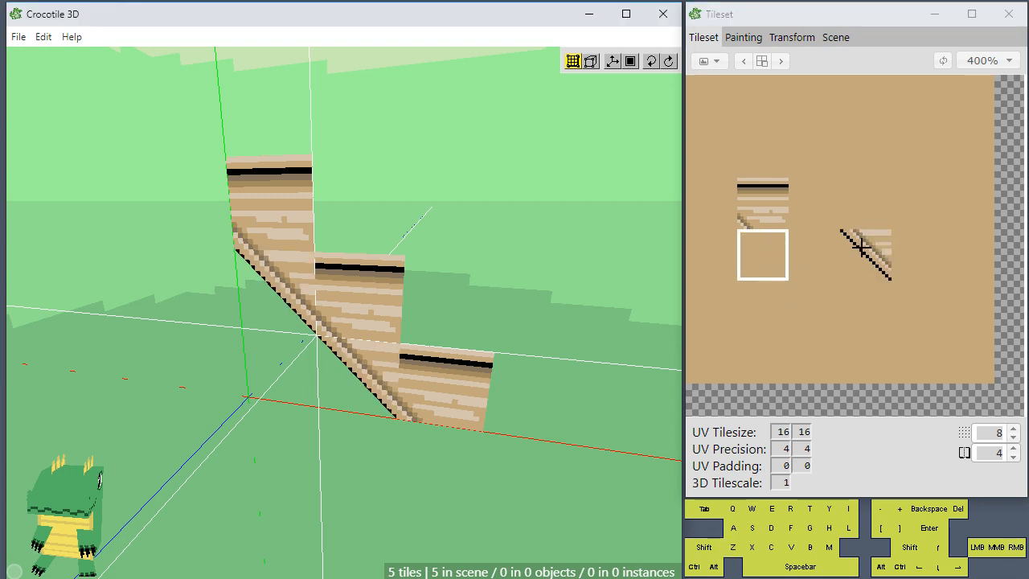
right_drag(860, 245, 764, 256)
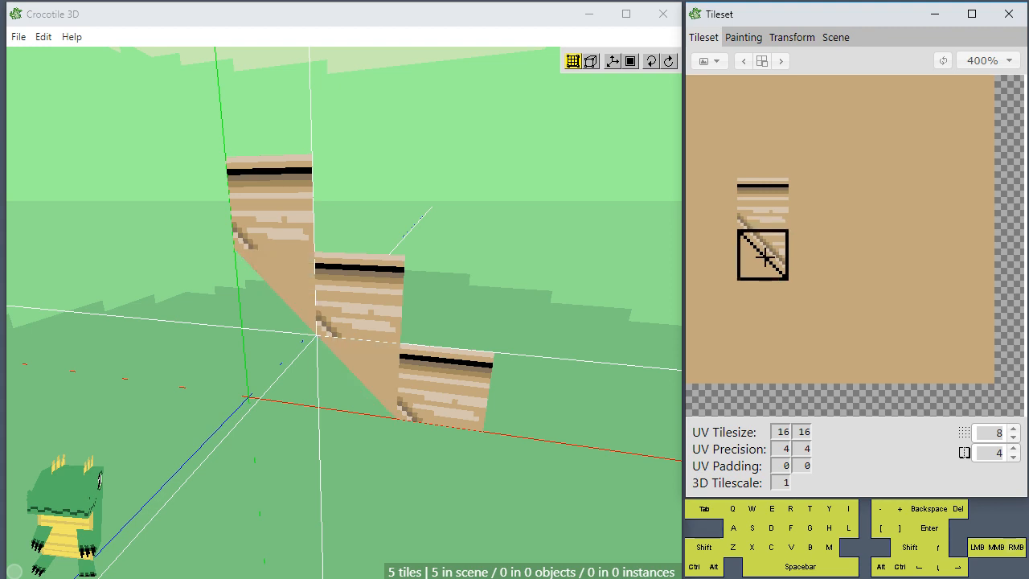
key(ctrl)
key(ctrl+z)
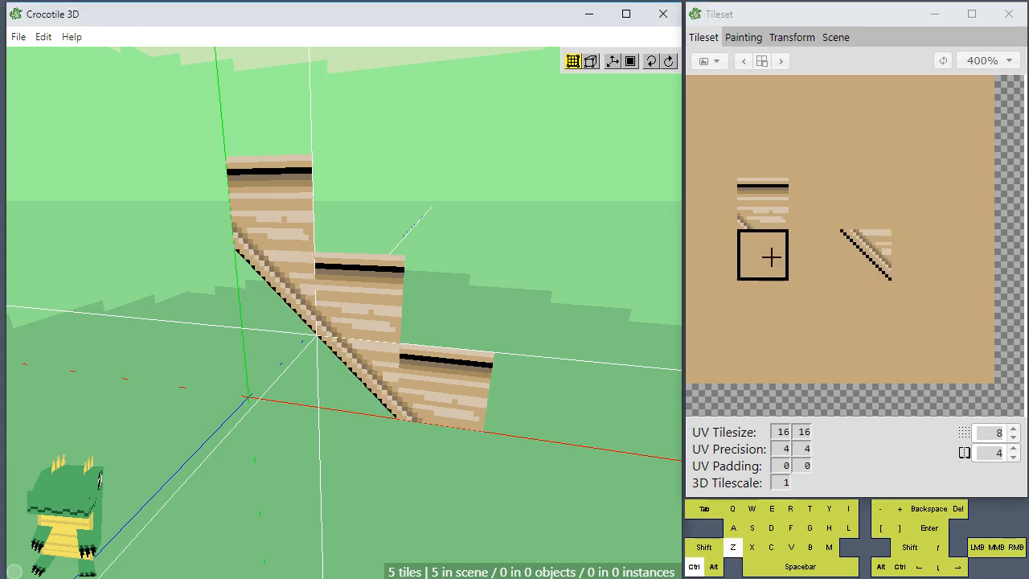
key(ctrl+y)
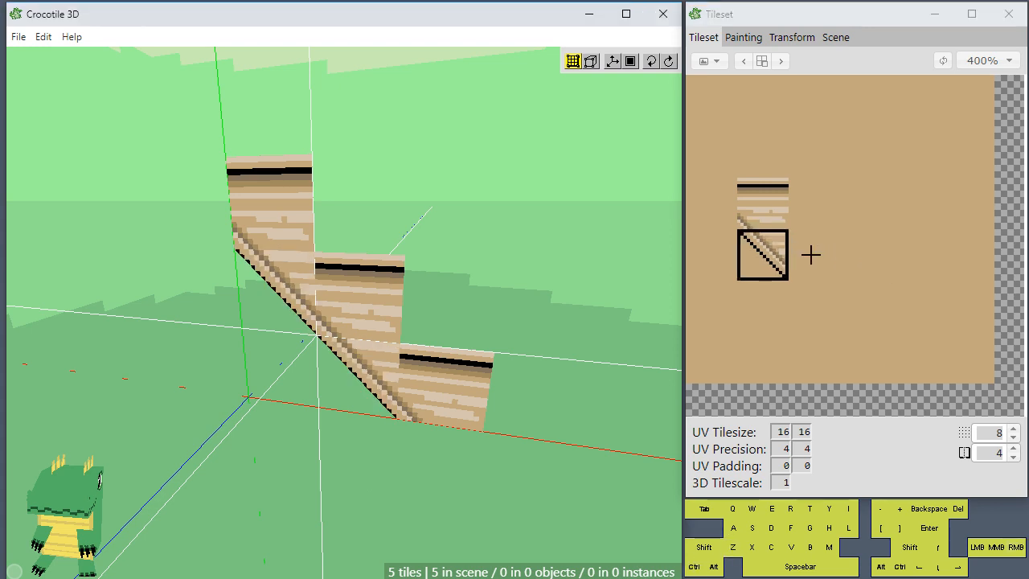
- Try shifting the diagonal-line tile two cells to the right in the tileset, undo the shift, and reselect the tile
click(828, 231)
click(751, 206)
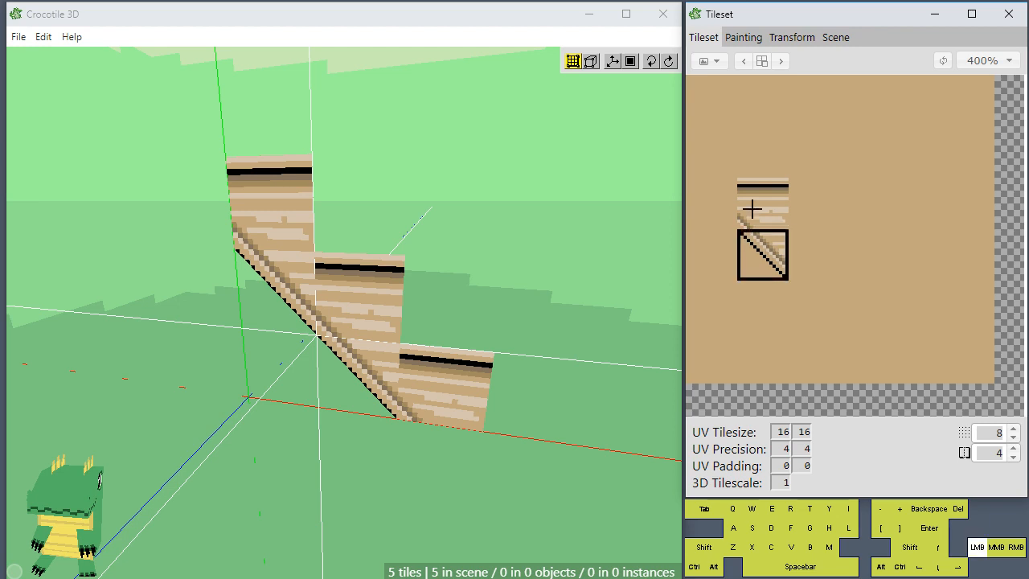
click(756, 256)
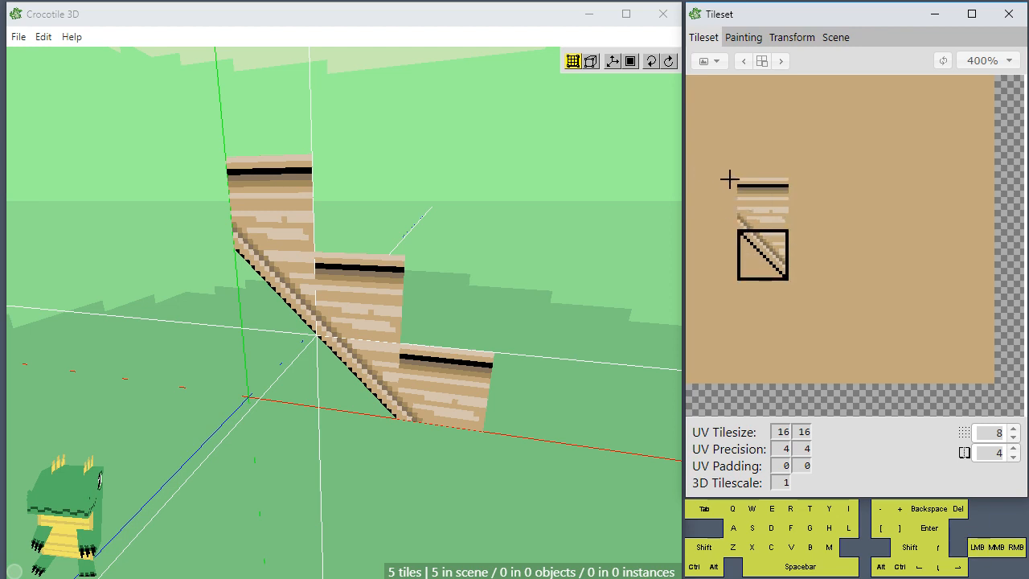
click(772, 208)
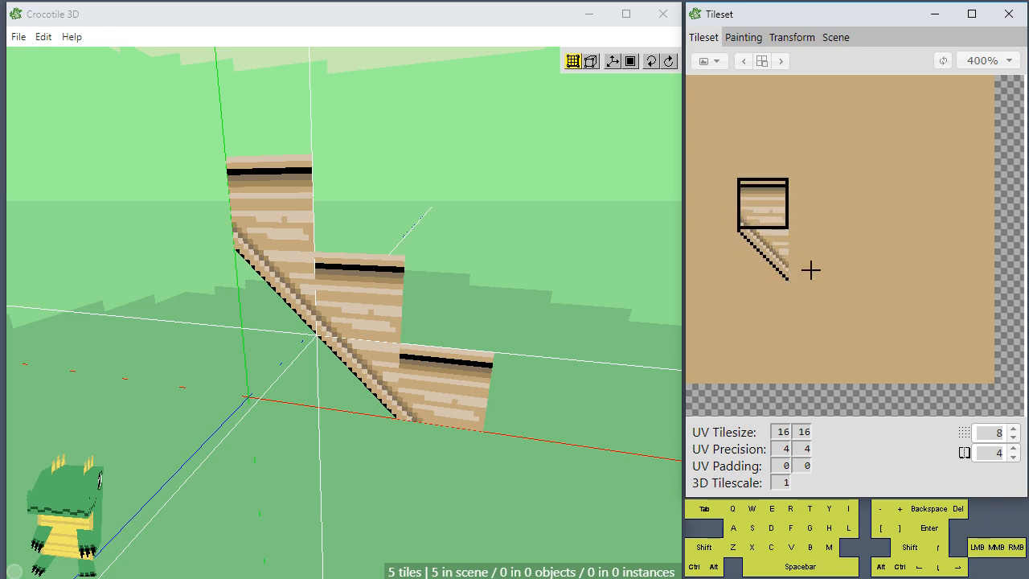
click(765, 254)
click(755, 209)
click(760, 251)
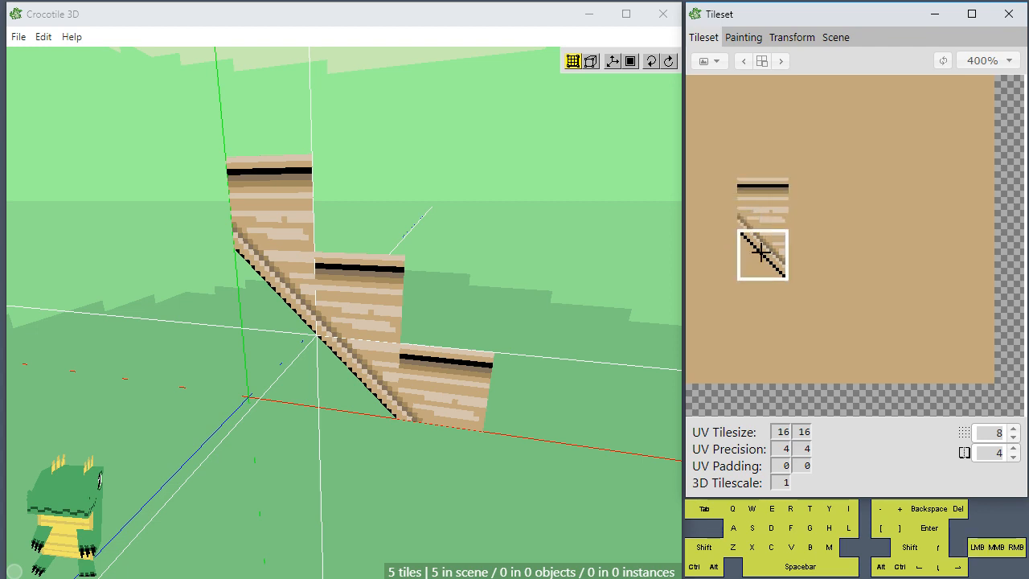
drag(760, 252, 880, 254)
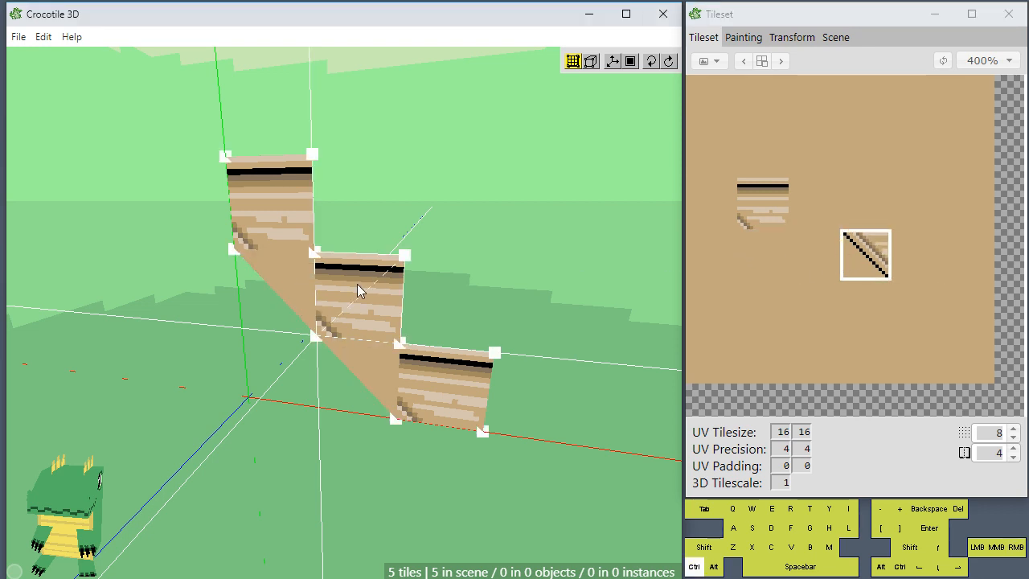
key(ctrl+z)
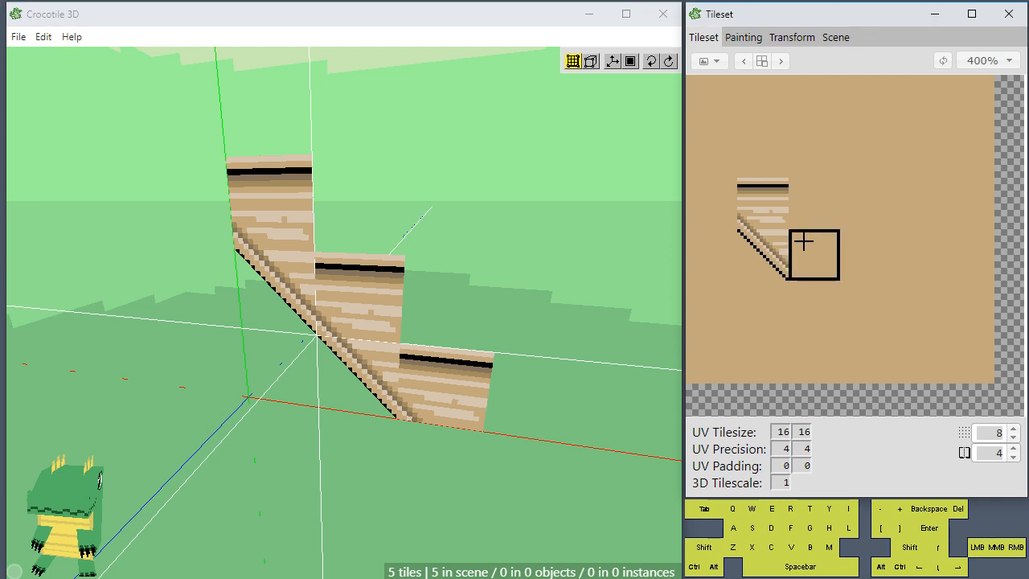
click(765, 208)
click(755, 266)
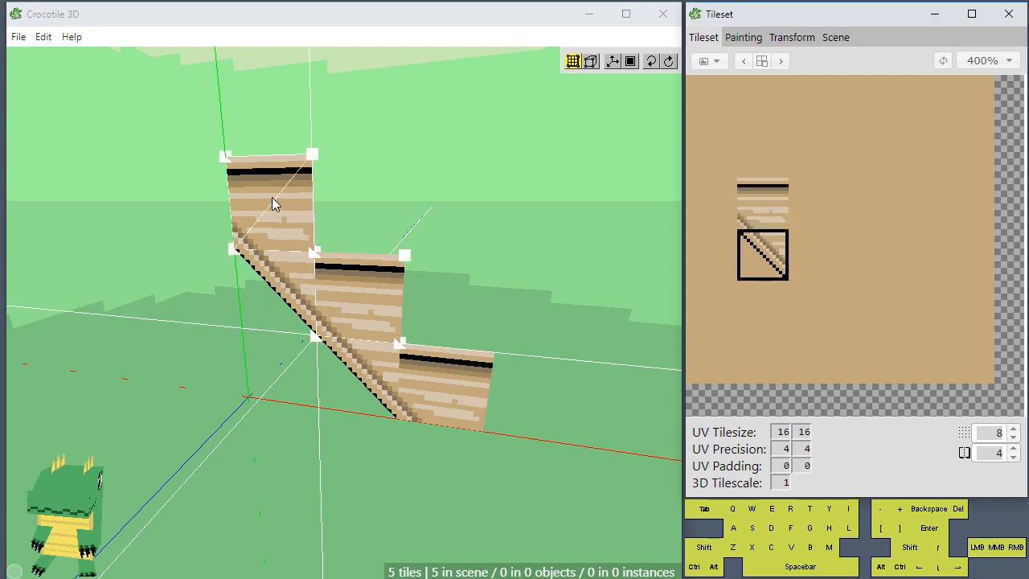
scroll(337, 263, up, 3)
scroll(337, 262, down, 1)
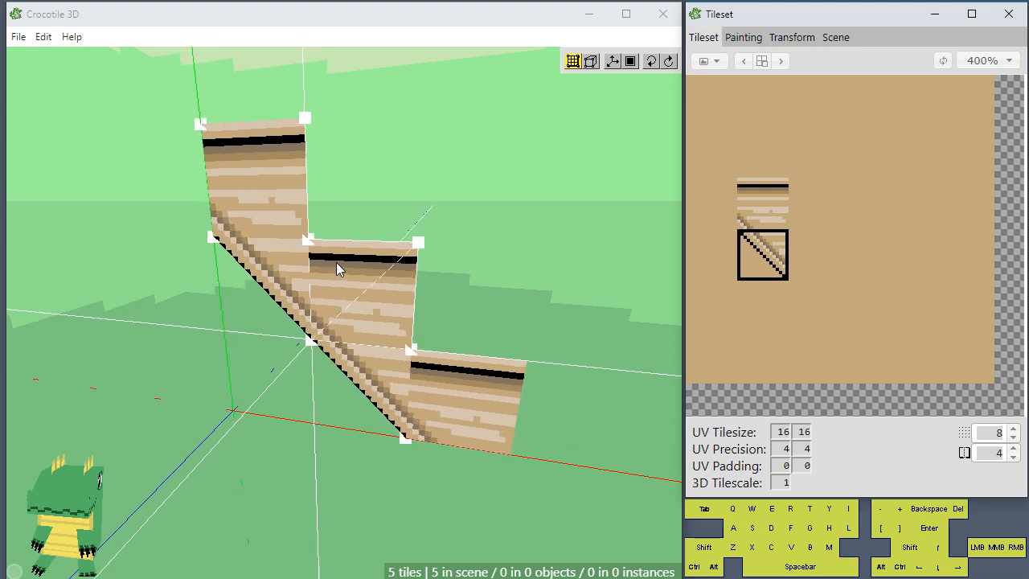
right_click(478, 254)
key(space)
click(493, 207)
key(space)
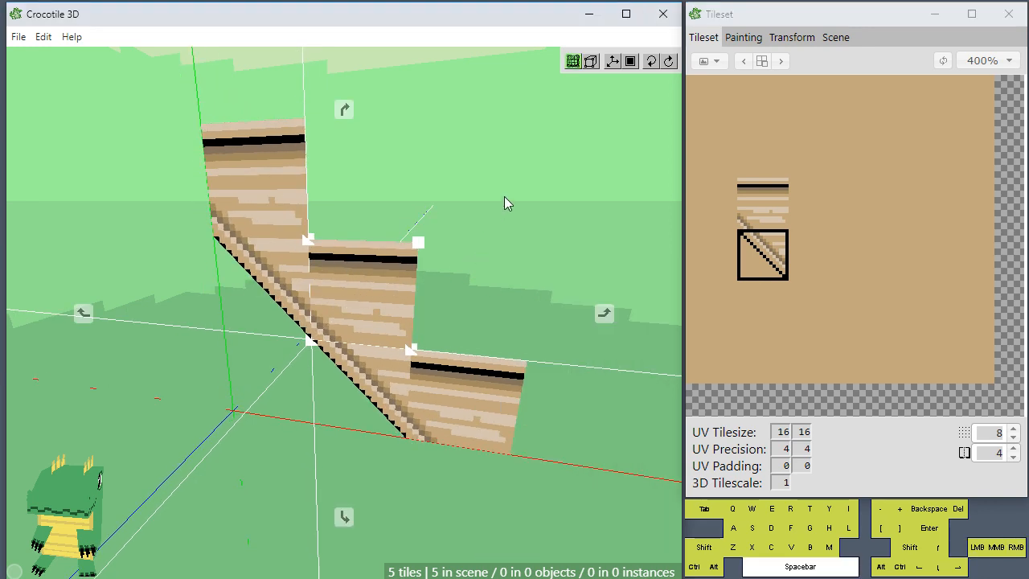
right_drag(504, 196, 483, 238)
- Select the blank tile above the horizontal-line tile, open it for painting, and fill it with light peach (240, 204, 173)
click(744, 155)
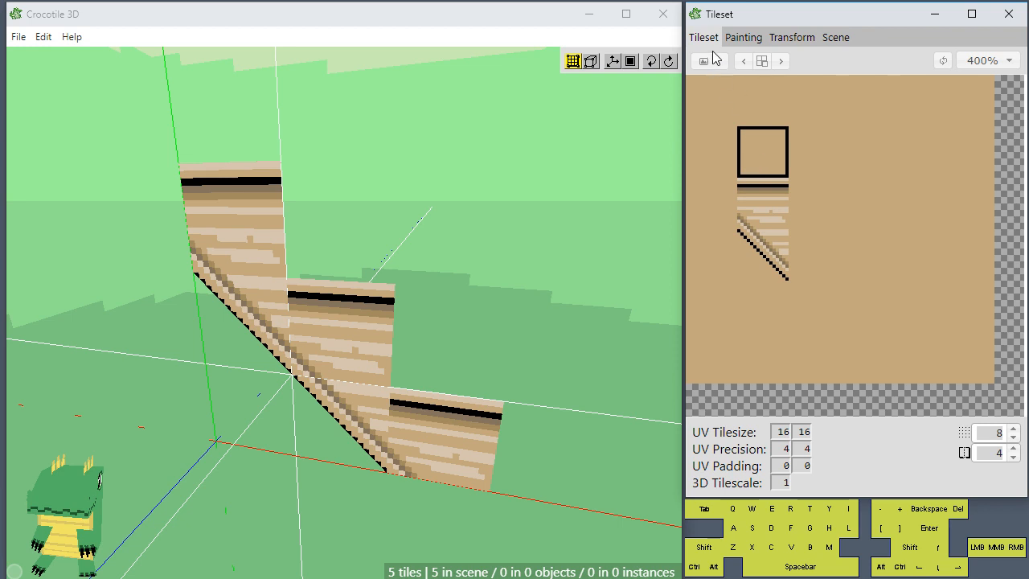
click(743, 37)
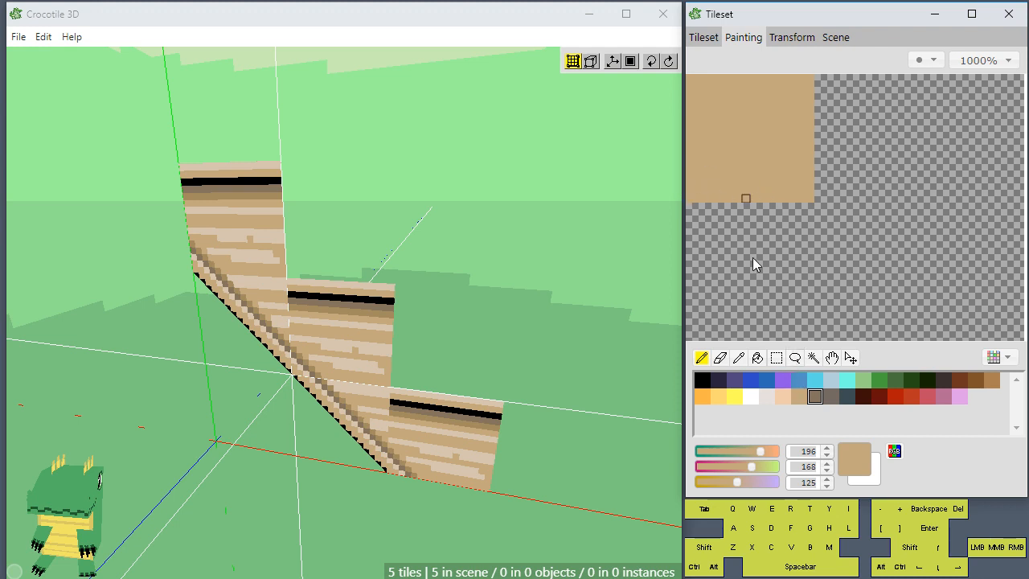
key(g)
click(782, 395)
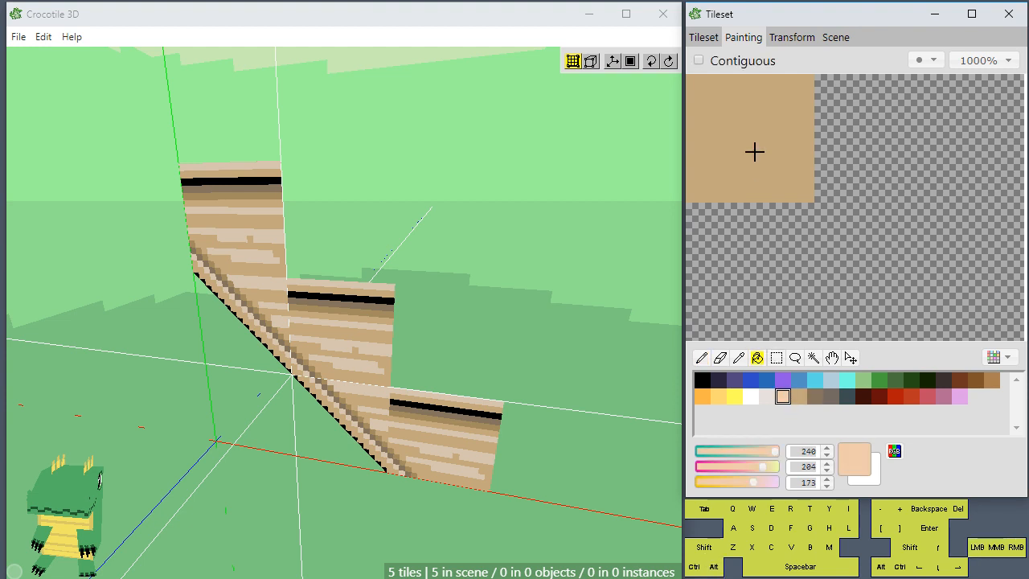
click(753, 152)
- Place two horizontal peach tiles, one behind the other, as the tread on top of the lowest stair step
key(Tab)
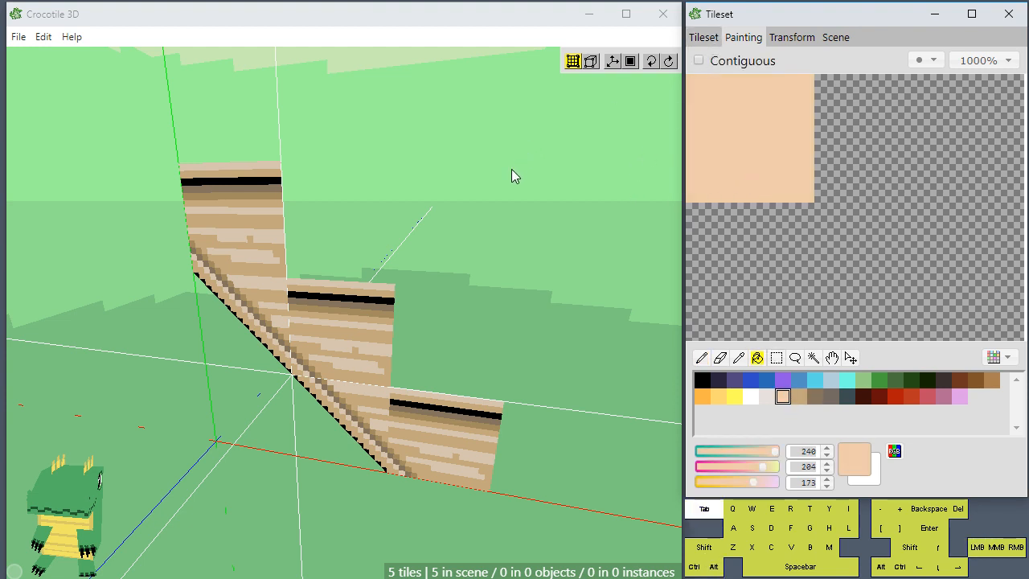
right_click(422, 211)
key(Tab)
click(402, 209)
key(space)
drag(401, 207, 378, 272)
key(Tab)
key(space)
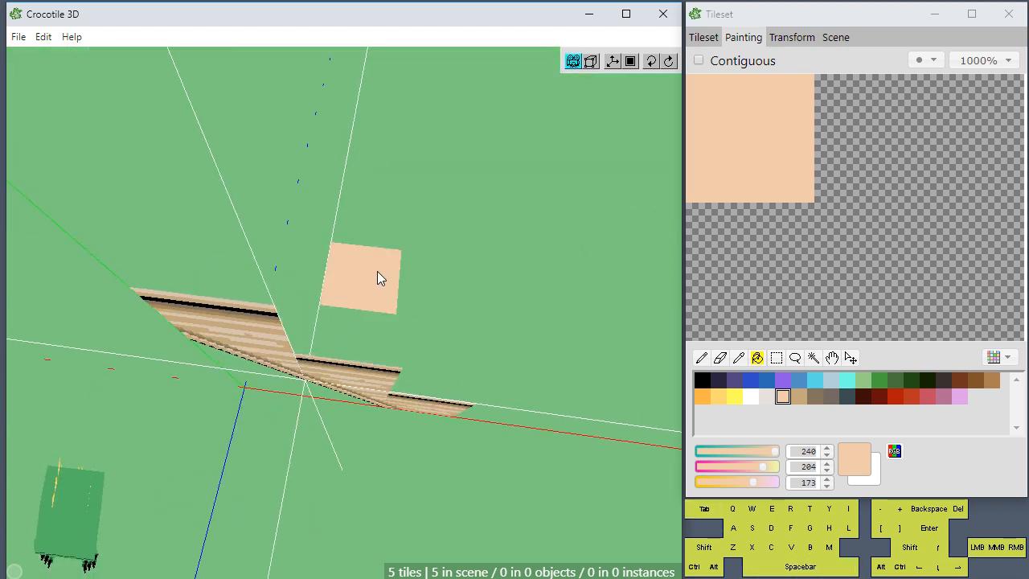
key(space)
drag(394, 333, 410, 362)
key(space)
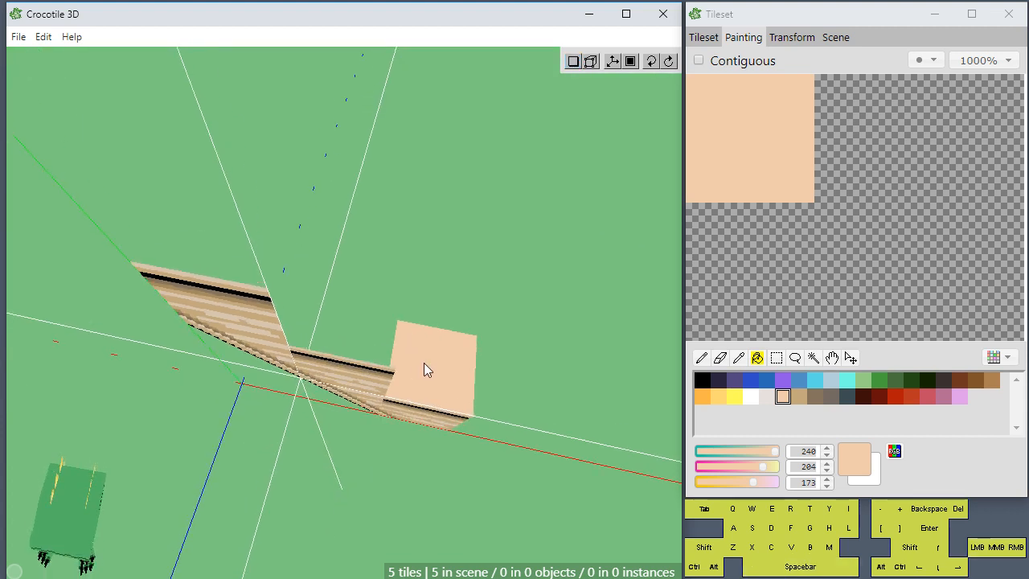
click(423, 362)
click(446, 299)
- Examine the peach tread on the lowest step from several angles
key(space)
drag(508, 410, 496, 377)
key(space)
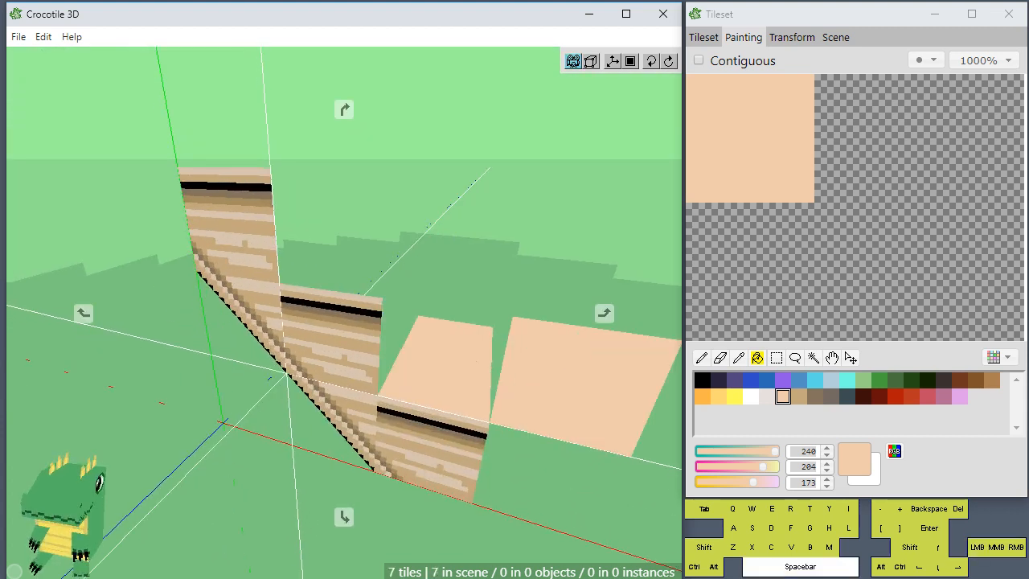
right_drag(531, 382, 477, 329)
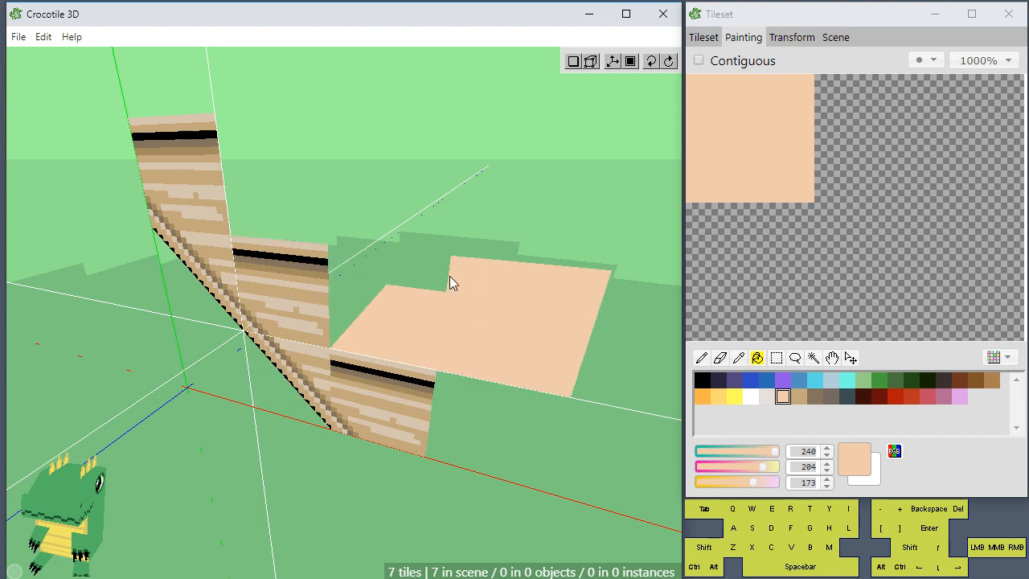
key(space)
drag(450, 281, 360, 415)
right_drag(359, 409, 340, 397)
mouse_move(340, 396)
mouse_down()
mouse_move(347, 338)
mouse_move(346, 388)
mouse_up()
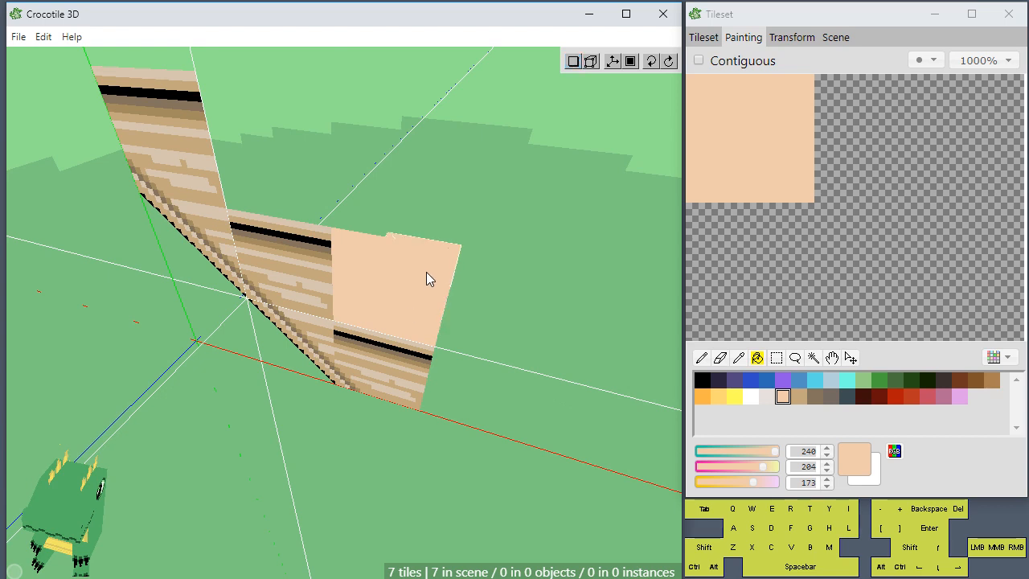
- Select the peach tile together with the two tiles below it and open them for painting with the pencil tool
click(692, 36)
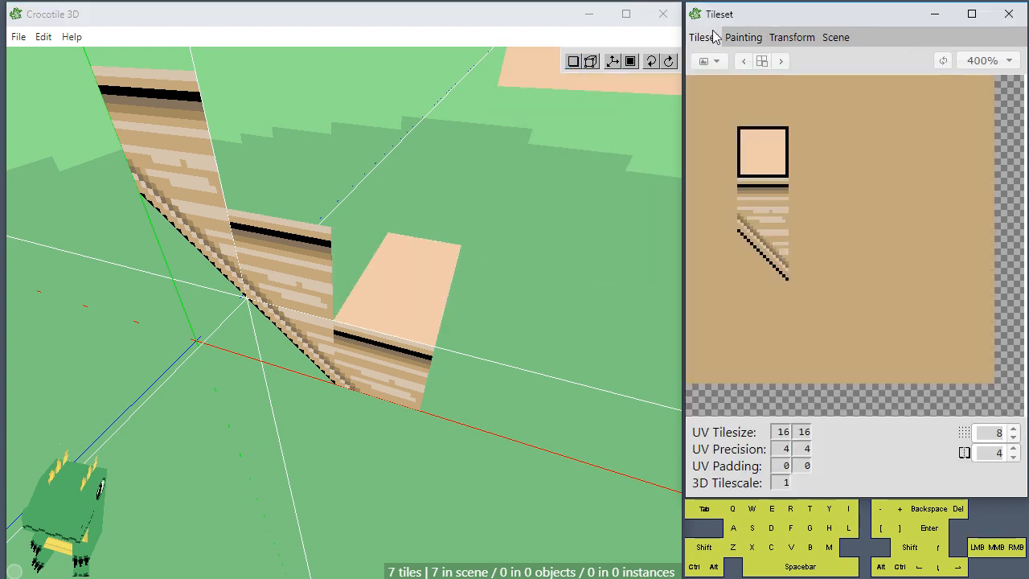
drag(760, 143, 758, 254)
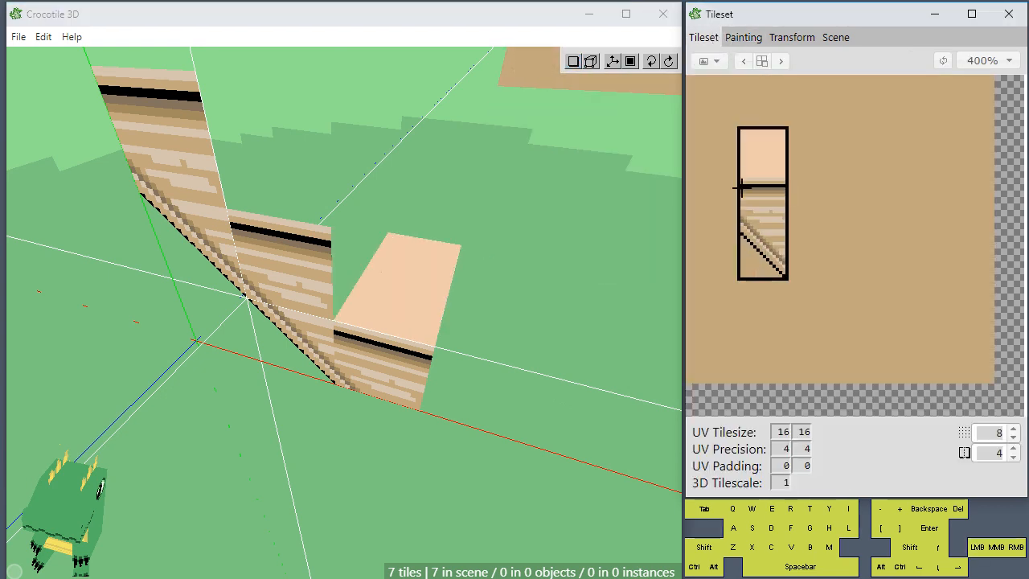
click(742, 37)
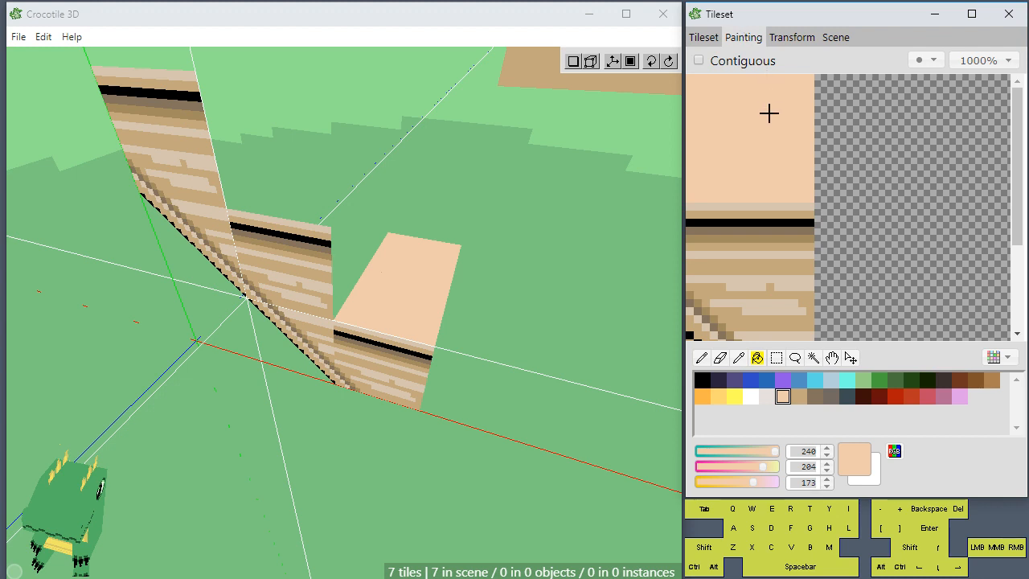
click(701, 357)
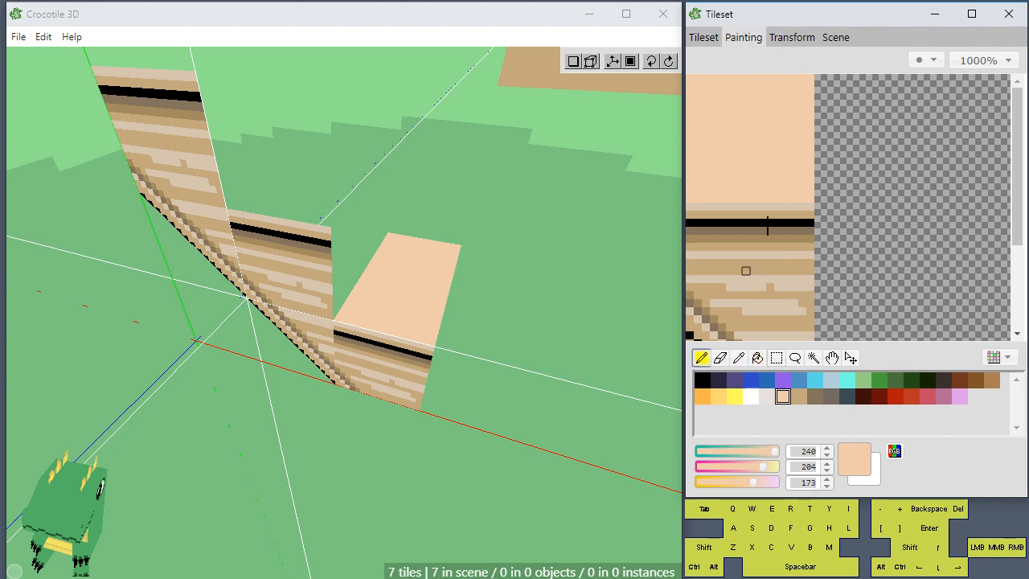
- Lighten the sampled peach to (240, 221, 202) and paint a two-pixel-wide vertical highlight along the peach tile's right edge
alt+click(807, 187)
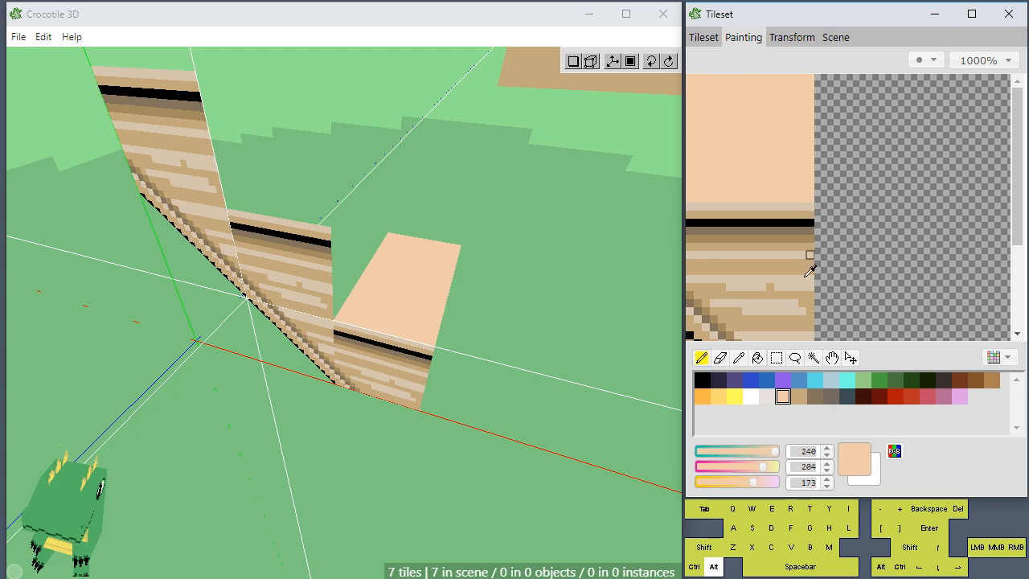
click(766, 465)
click(762, 481)
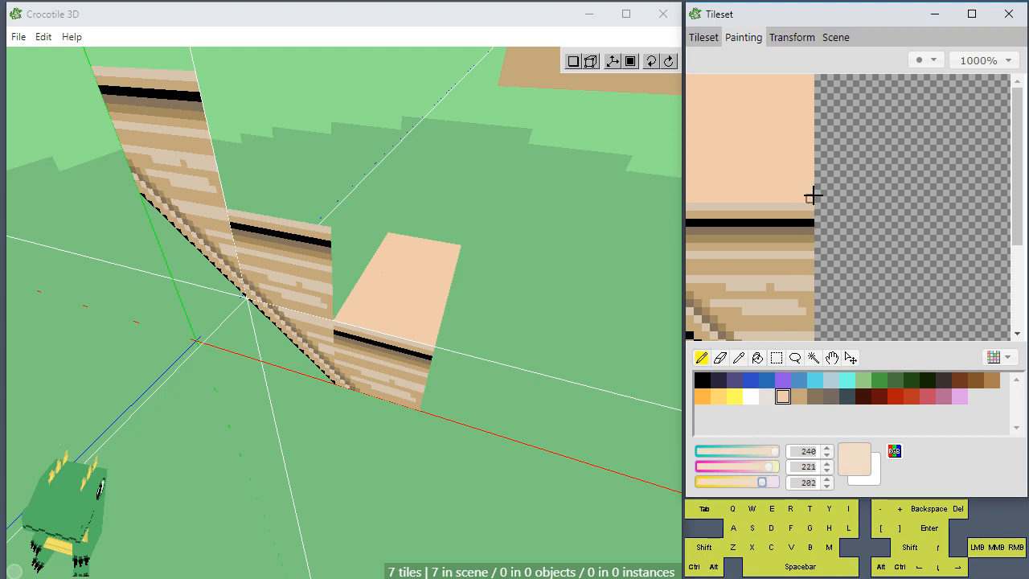
drag(812, 195, 809, 80)
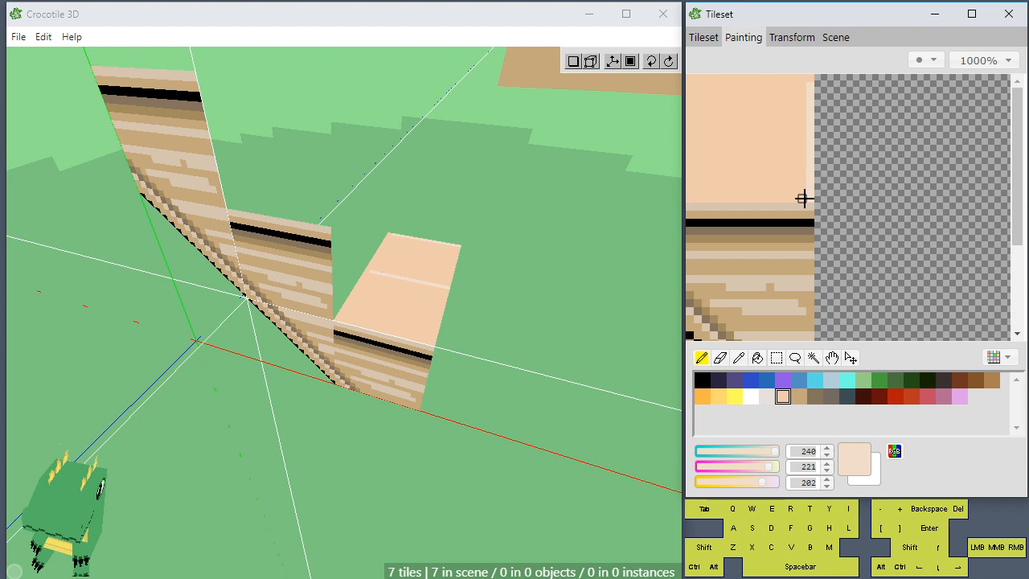
drag(803, 198, 804, 75)
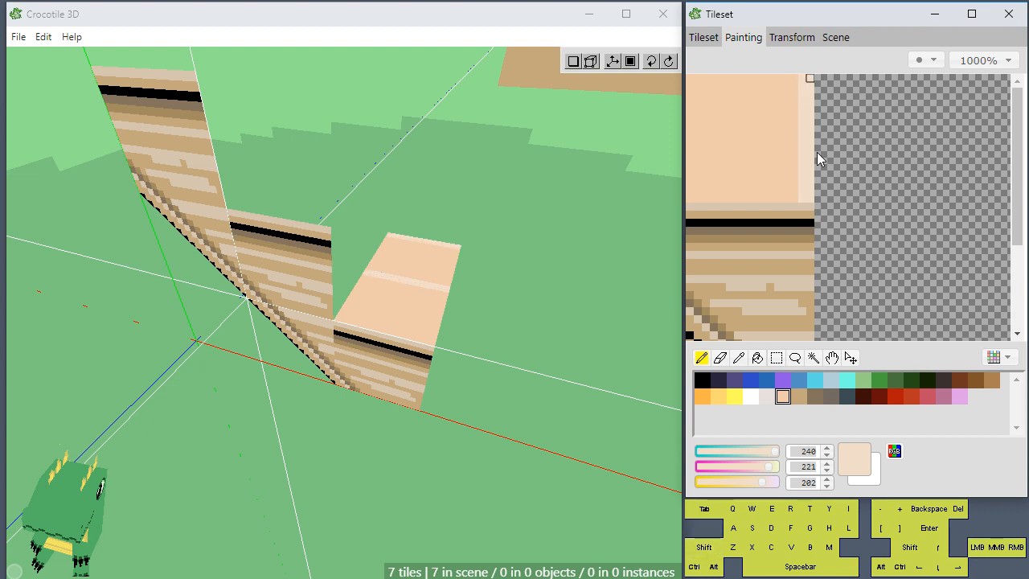
- Sample colours from the artwork and retouch the upper-right corner of the horizontal-line tile, beneath the highlight strip
alt+click(804, 207)
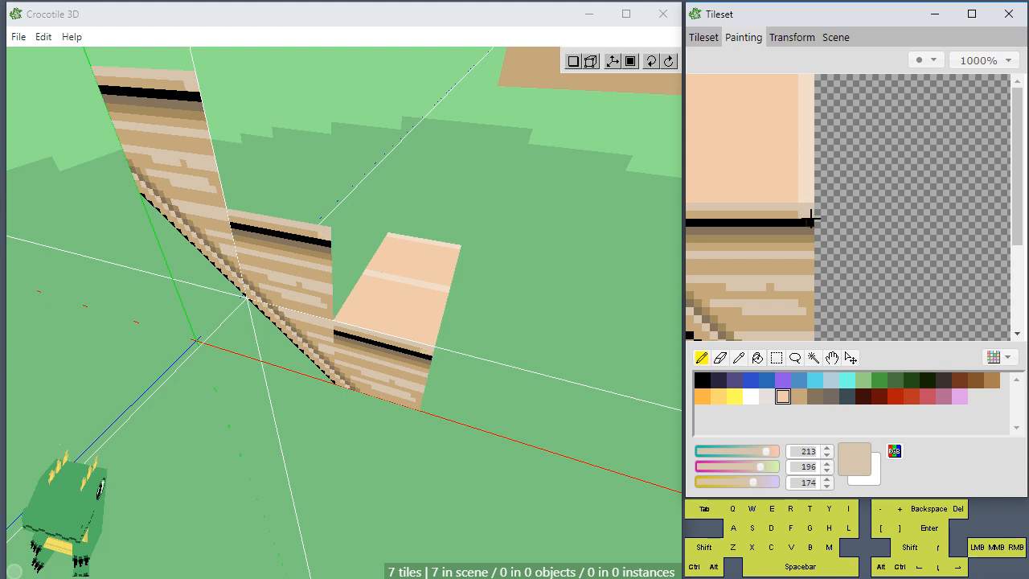
alt+click(784, 184)
click(809, 206)
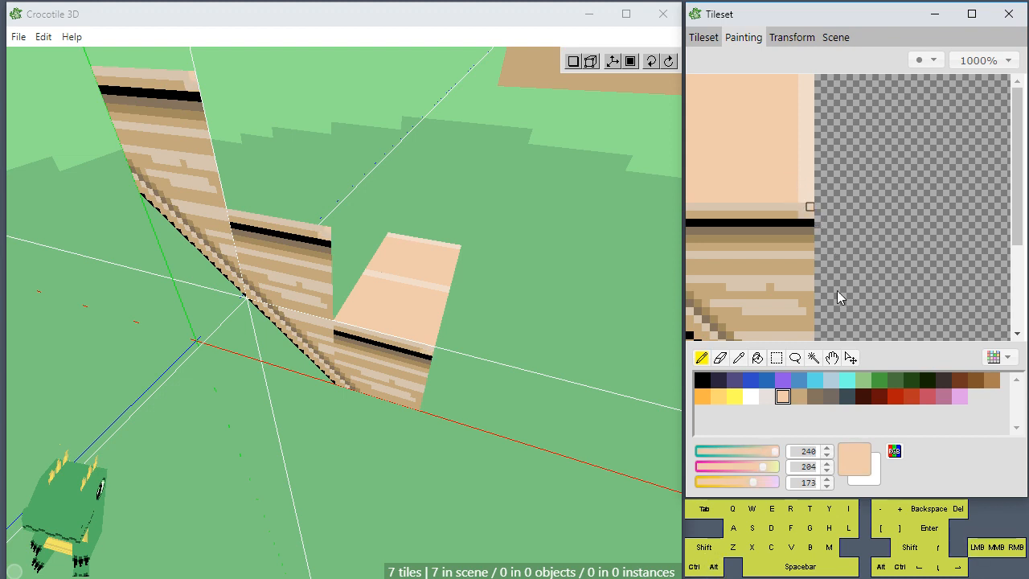
- Return to the tileset view and select only the highlighted peach tile for drawing in the scene
click(714, 38)
click(760, 165)
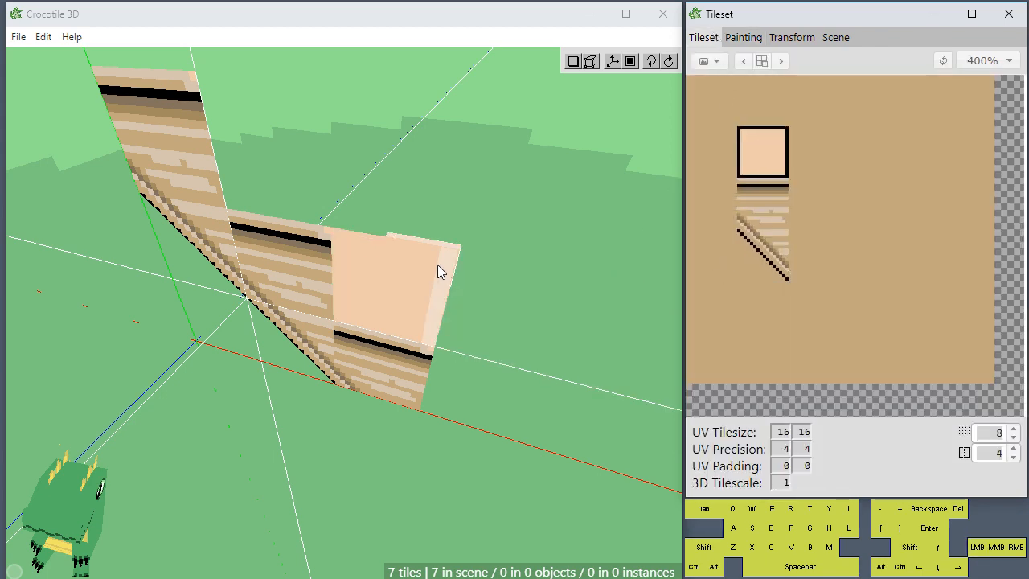
key(space)
drag(482, 292, 351, 292)
key(space)
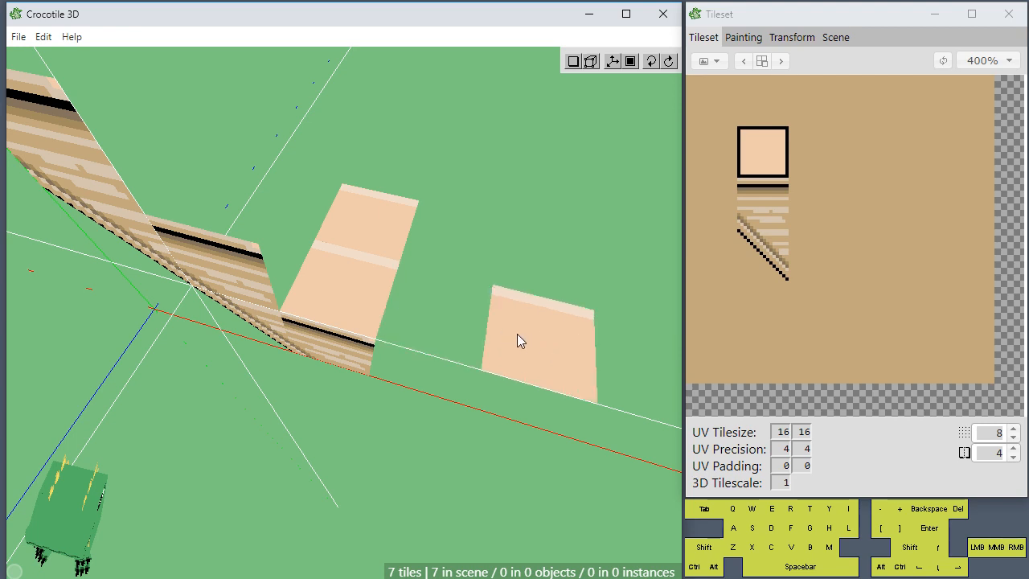
- Rotate the peach tile until its highlight lies along the stair's front edge and redraw the lowest step's two treads with it
key(e)
key(e)
key(e)
key(e)
key(e)
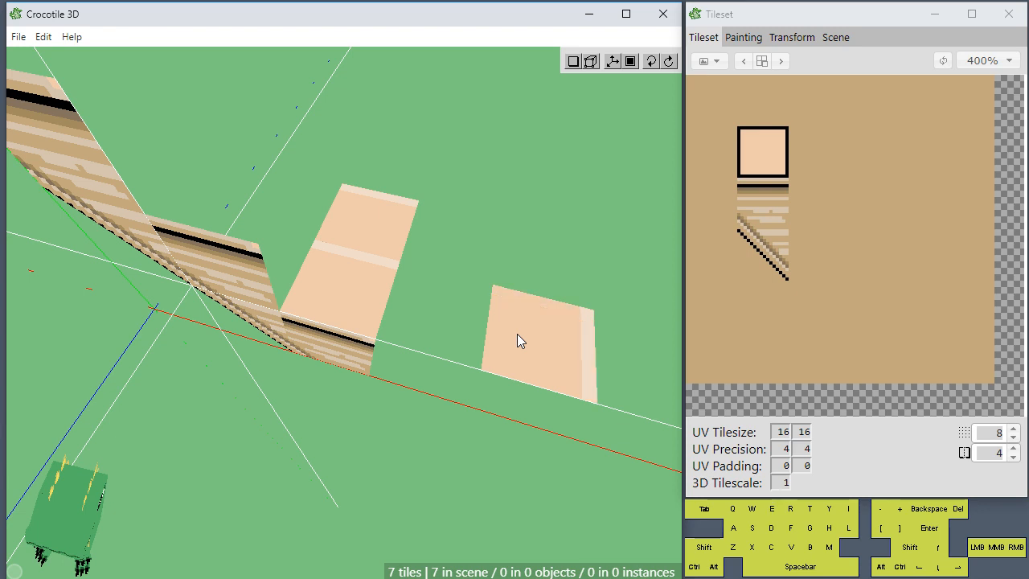
key(q)
key(q)
key(q)
key(q)
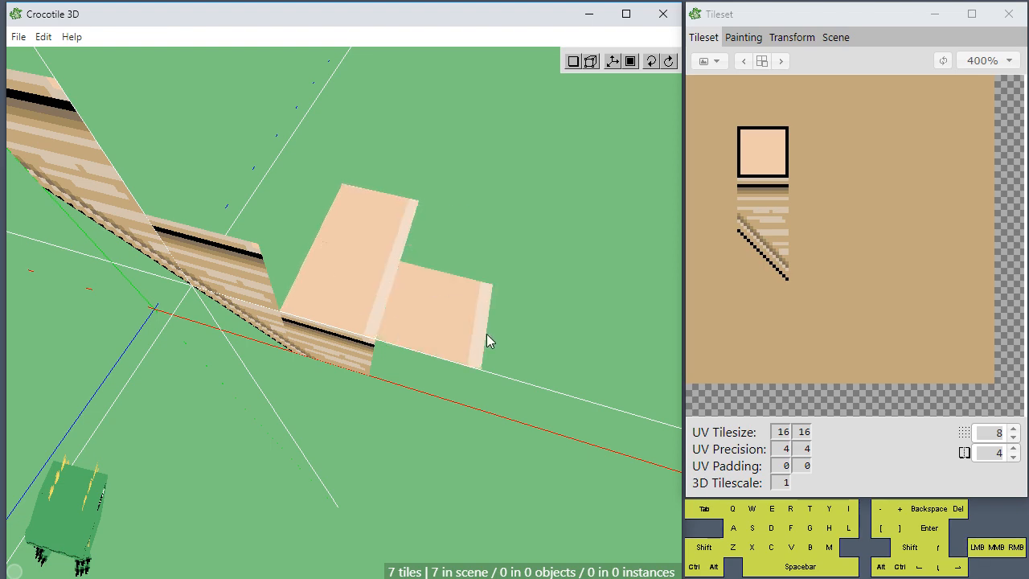
- Align the 3D cursor with the top of the second step and place two highlighted peach tread tiles there
key(space)
drag(537, 353, 467, 366)
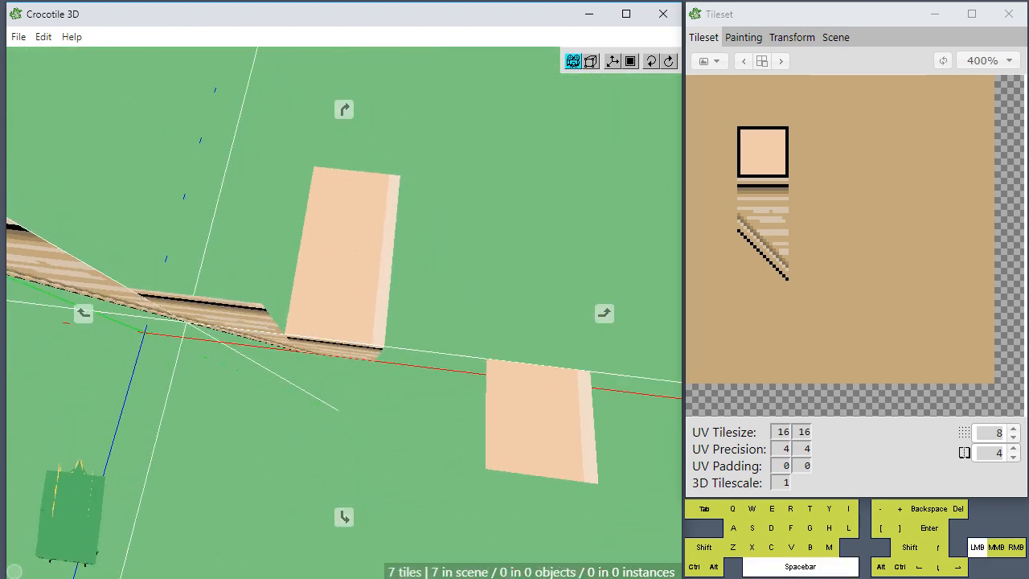
key(space)
drag(370, 344, 332, 356)
key(space)
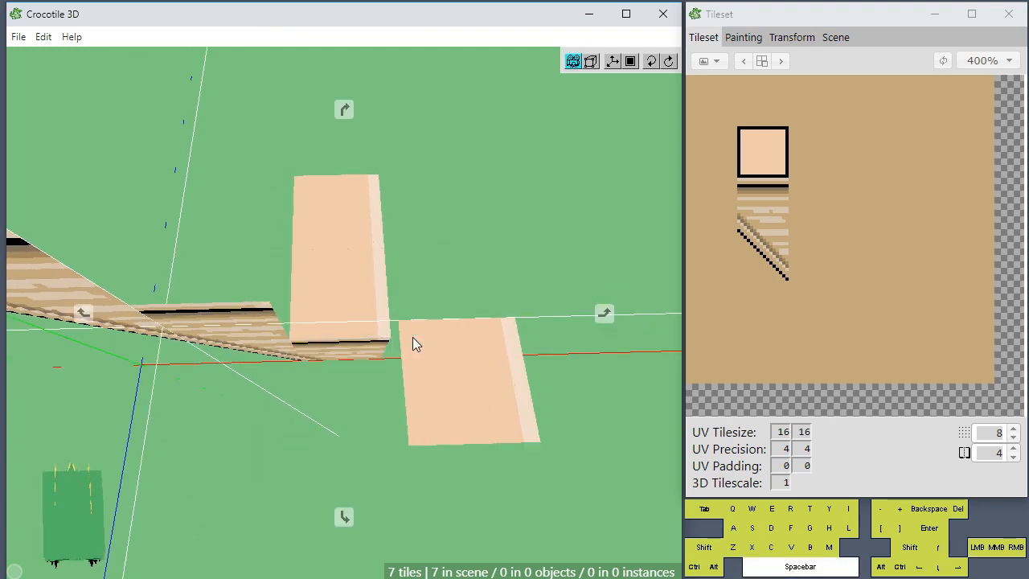
key(space)
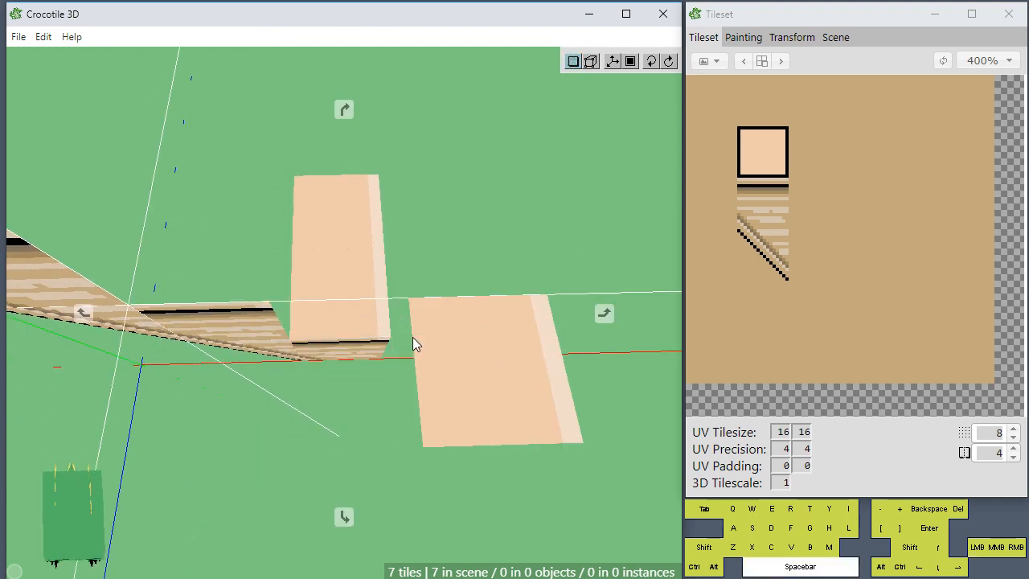
key(s)
key(s)
key(w)
key(w)
key(w)
key(s)
key(s)
key(s)
key(space)
drag(376, 348, 376, 266)
key(w)
key(w)
key(s)
key(w)
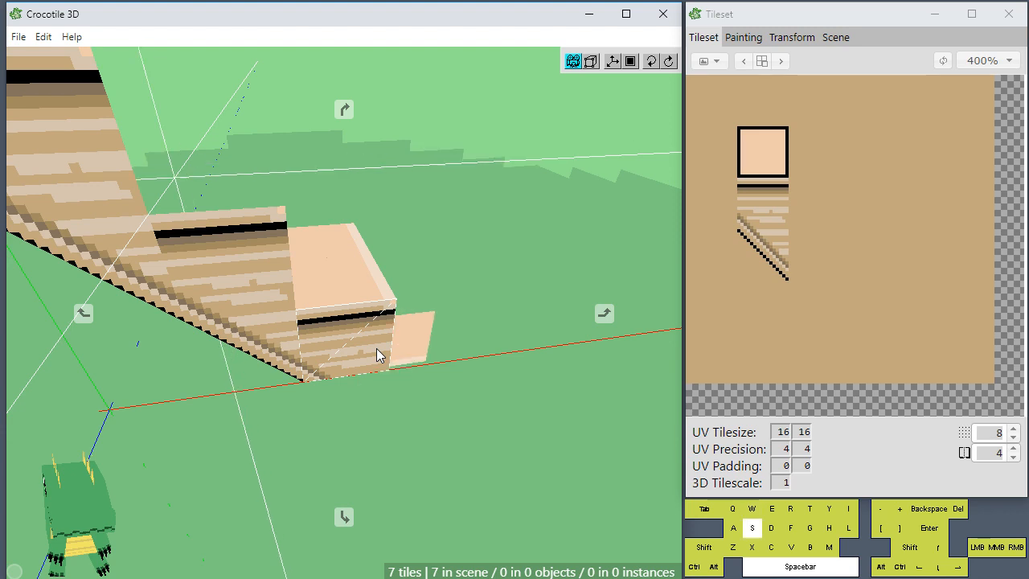
key(s)
key(s)
key(w)
drag(376, 348, 320, 347)
key(w)
key(w)
key(s)
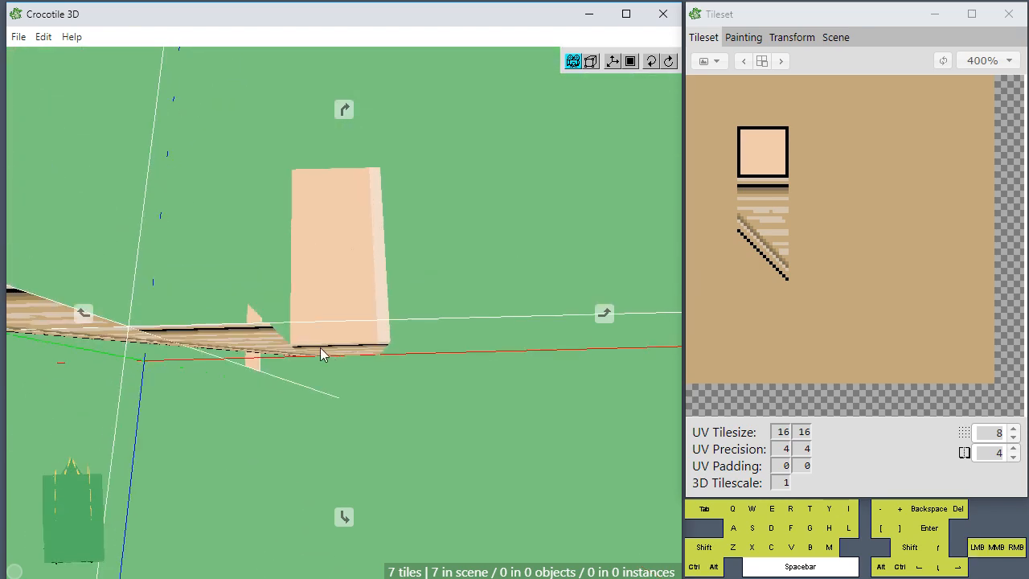
click(225, 165)
drag(221, 308, 225, 273)
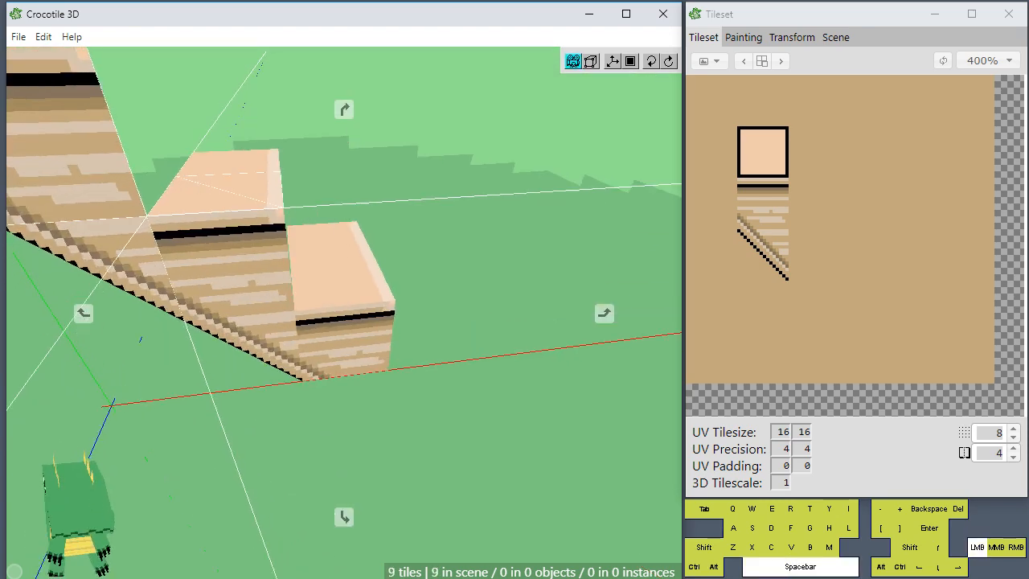
- Move the 3D cursor to the top step and cover it with two highlighted peach tread tiles
right_drag(225, 273, 237, 291)
drag(237, 298, 464, 337)
click(331, 196)
click(355, 279)
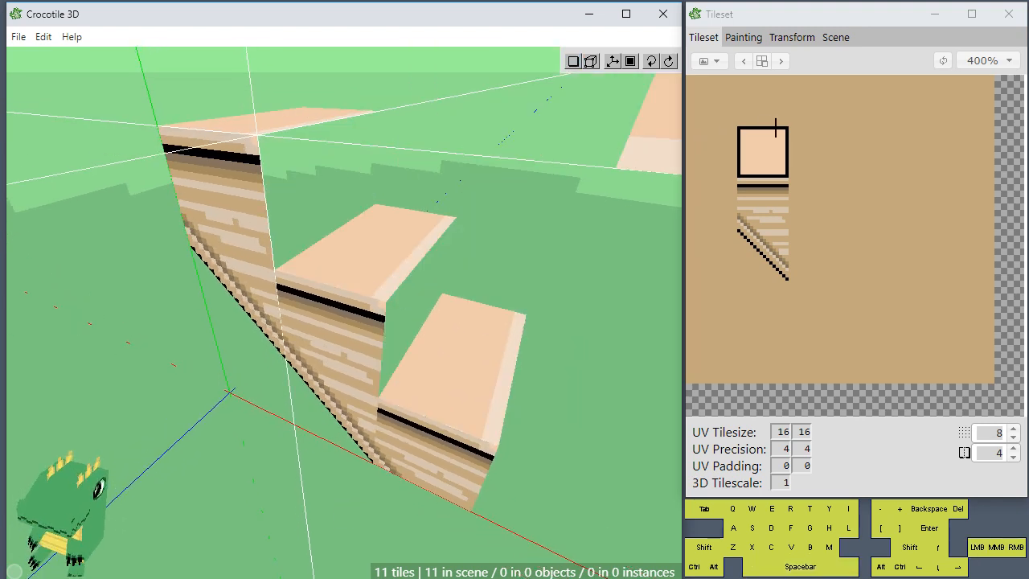
- Select the two-by-three tile block covering the peach and wood-grain tiles plus the blank column beside them, and open it for painting
click(805, 163)
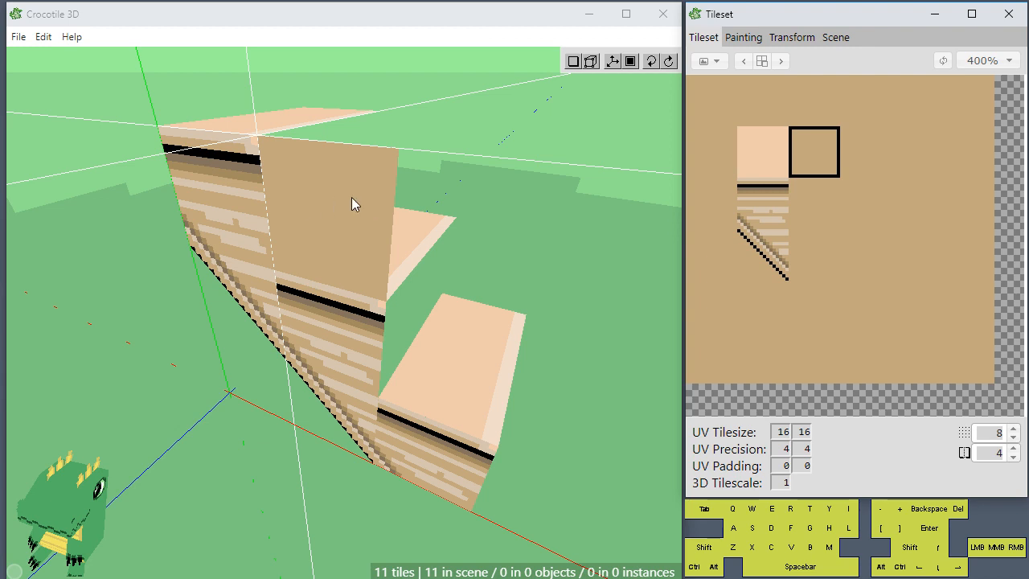
click(813, 196)
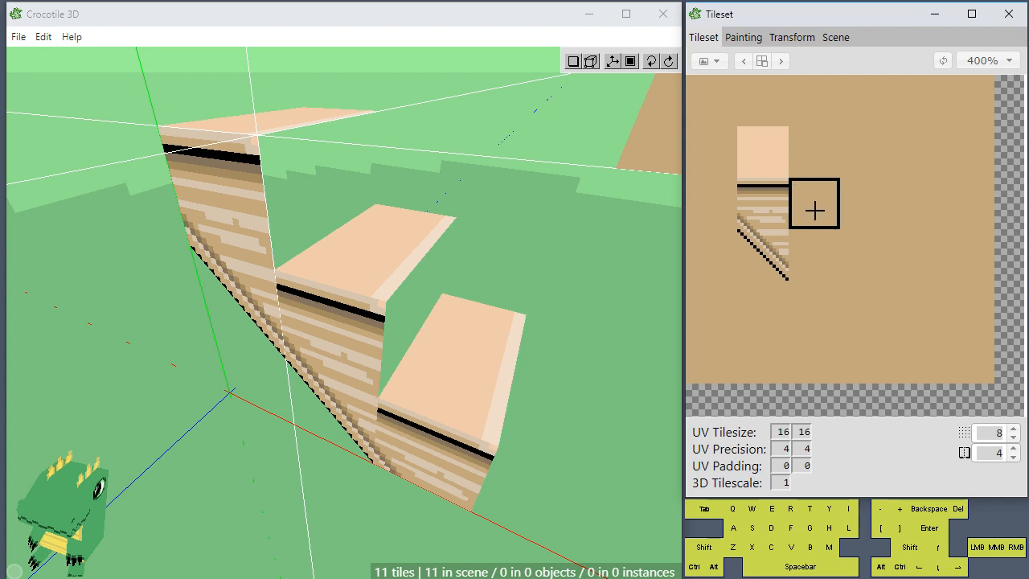
drag(764, 155, 804, 234)
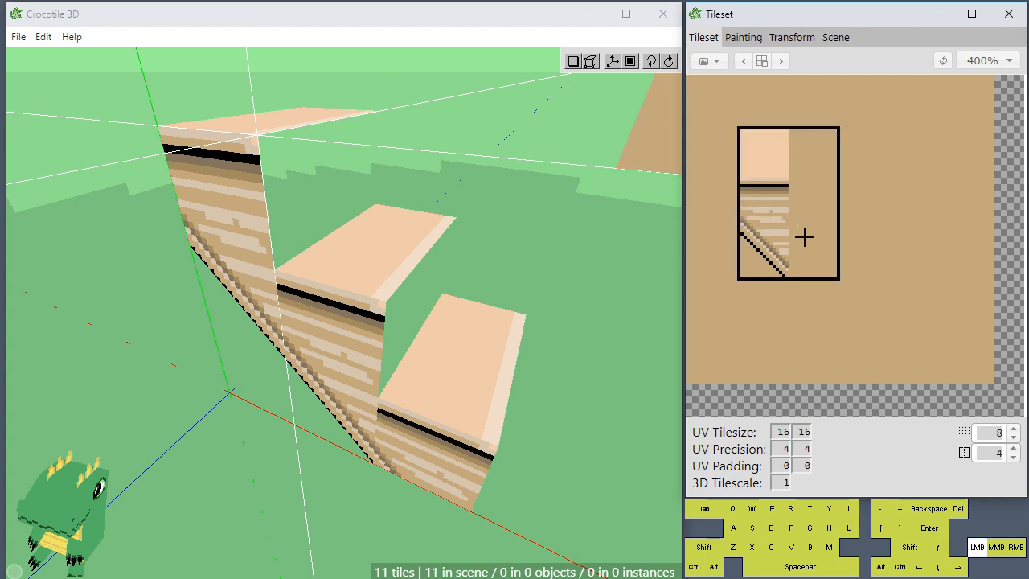
click(783, 215)
click(819, 210)
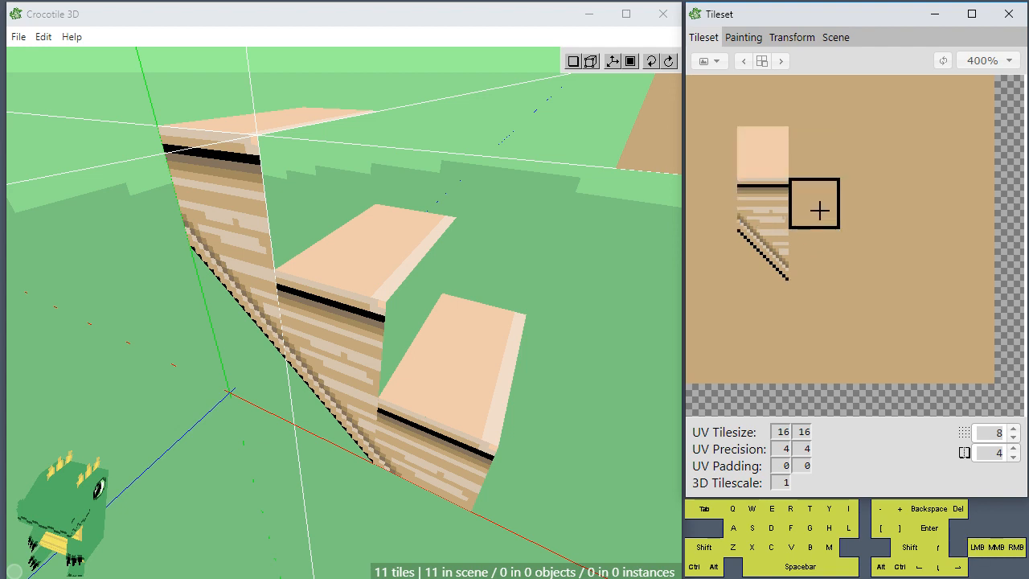
click(775, 205)
drag(760, 153, 808, 273)
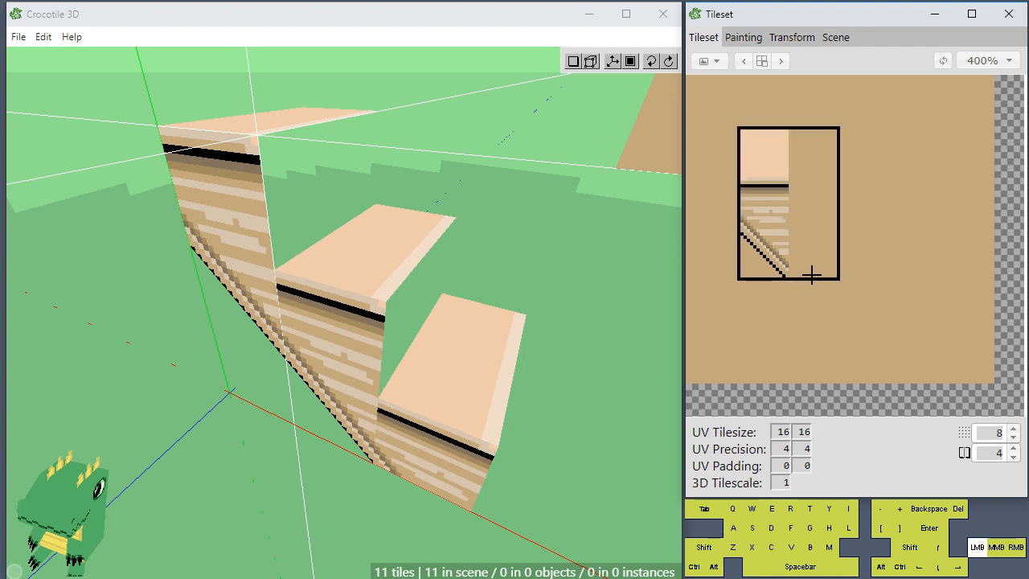
click(744, 37)
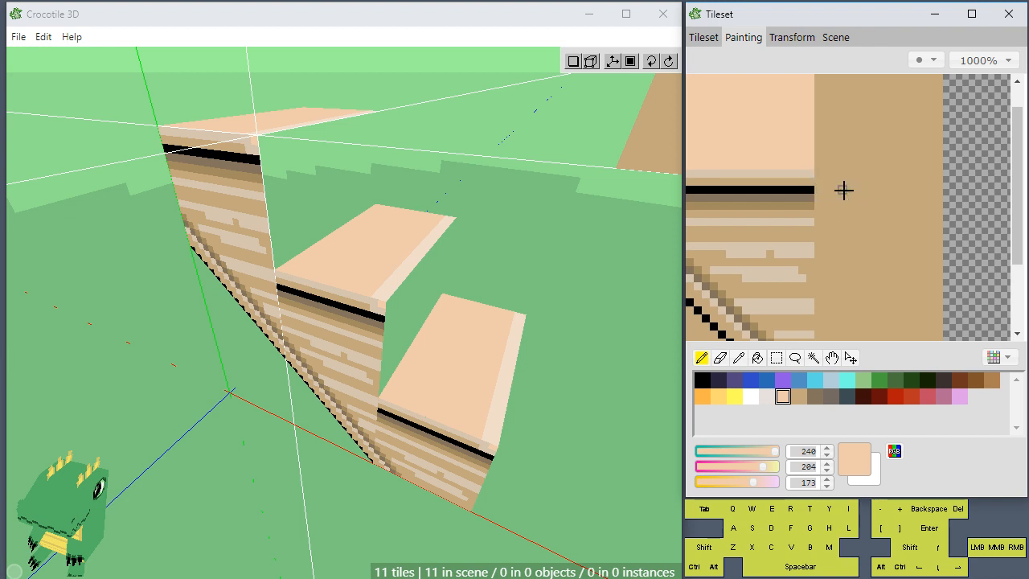
- Sample black and dark brown (133, 115, 94) from the wood-grain tile and extend both lines across the blank tile beside it
key(alt)
alt+click(813, 189)
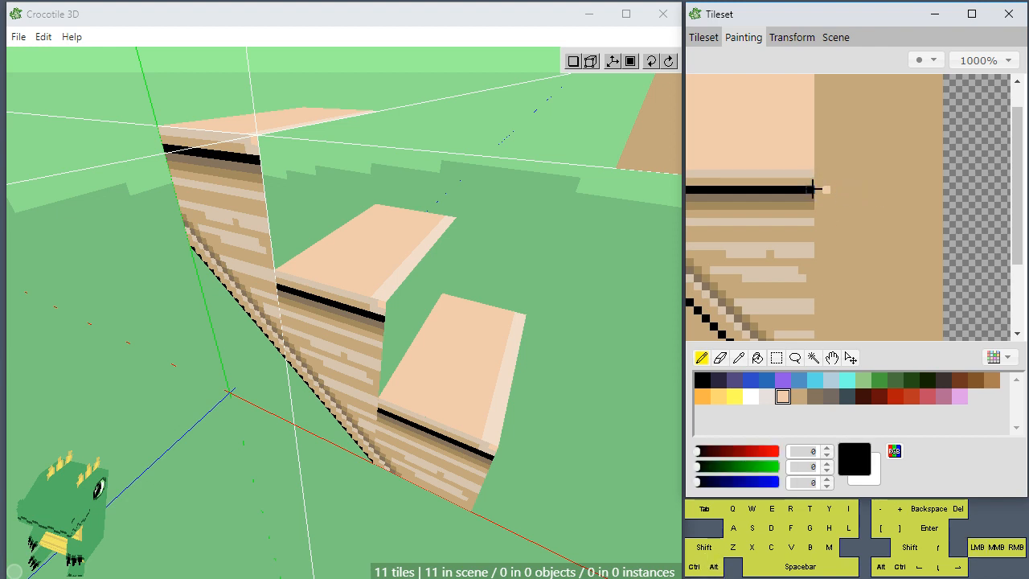
shift+click(930, 190)
key(alt)
alt+click(818, 189)
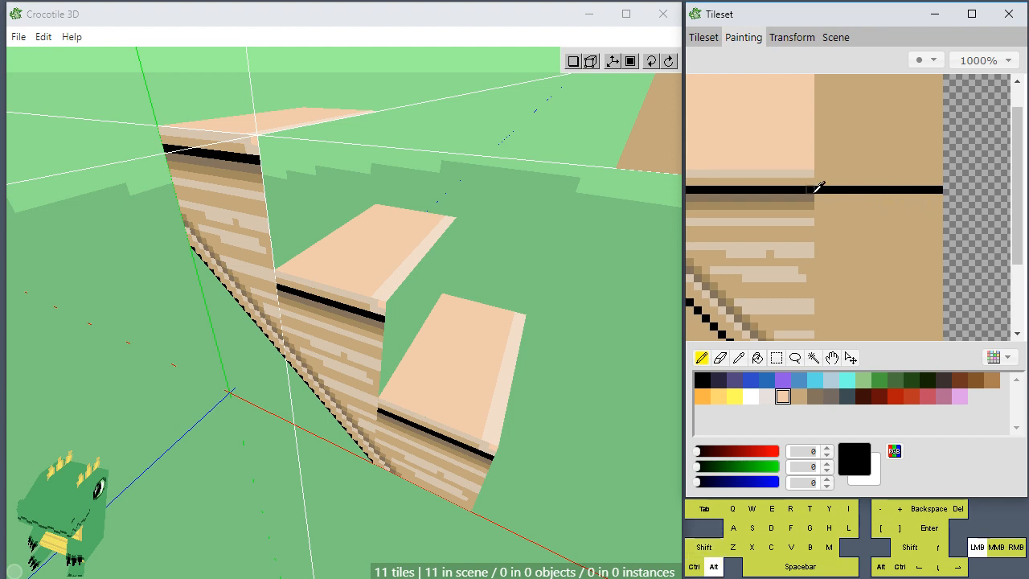
alt+click(809, 196)
shift+click(933, 197)
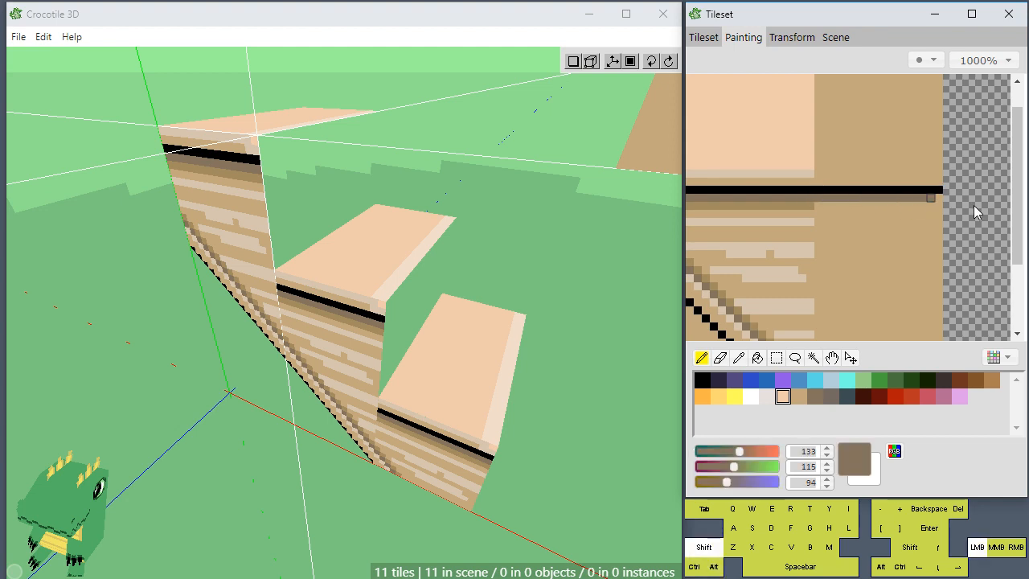
- Extend the lighter brown (161, 140, 94) shading row across the same tile and complete the end of the dark brown row
alt+click(807, 205)
alt+click(809, 206)
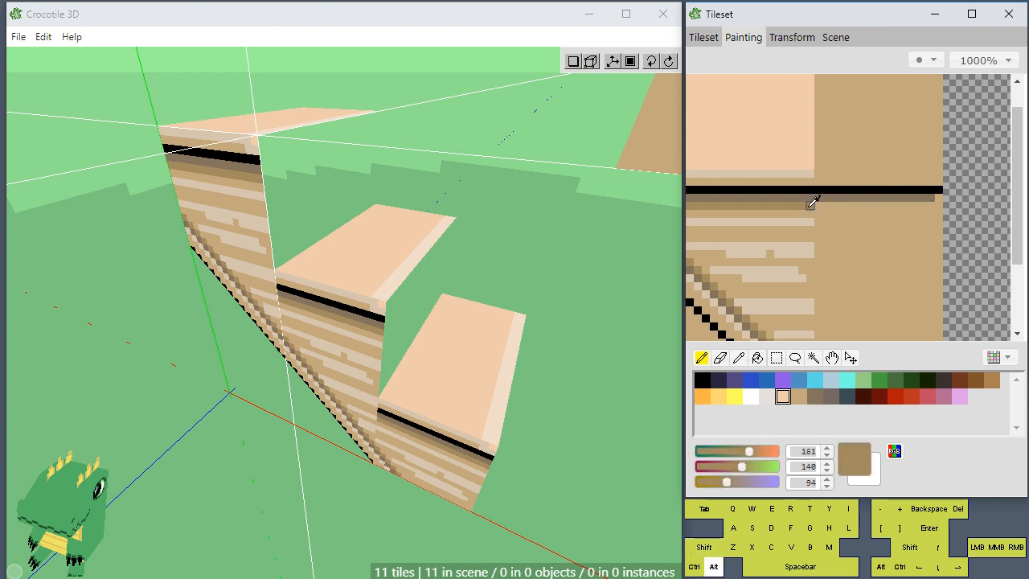
shift+drag(810, 205, 997, 225)
alt+click(928, 197)
click(938, 198)
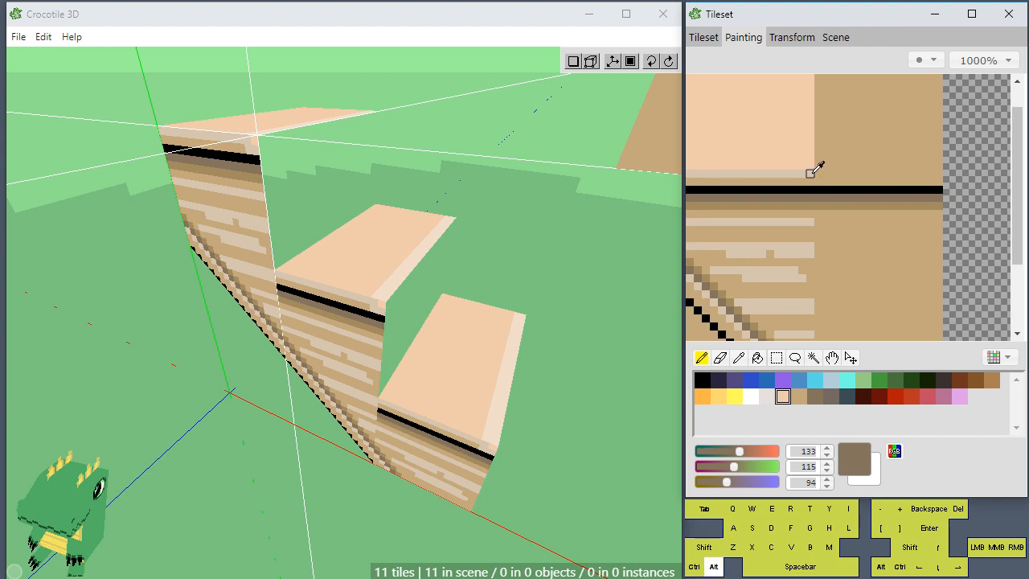
- Extend the light (213, 196, 174) row above the black line across the tile and retouch its junction with the wood-grain tile
alt+click(809, 172)
shift+drag(810, 173, 931, 173)
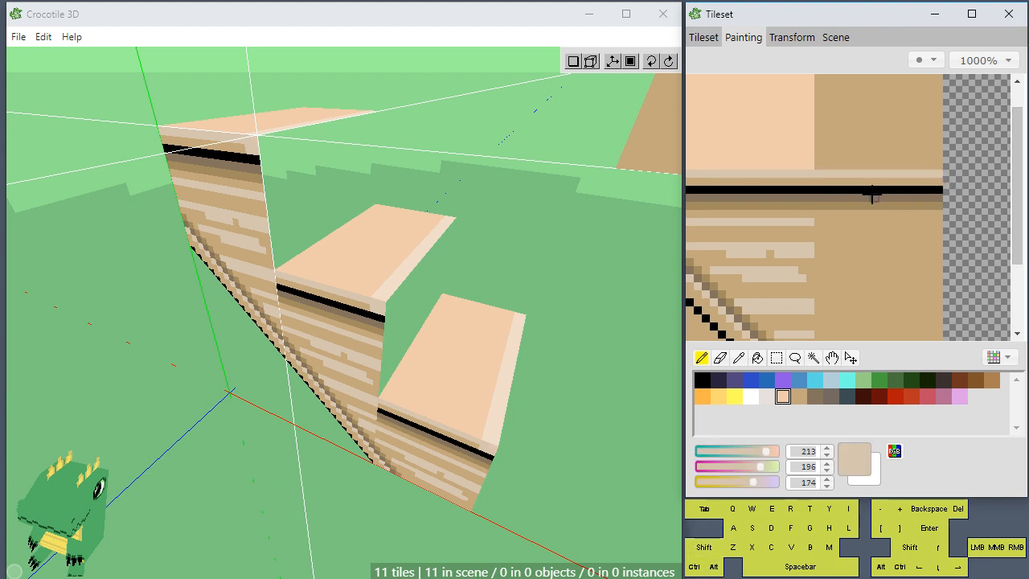
alt+click(809, 160)
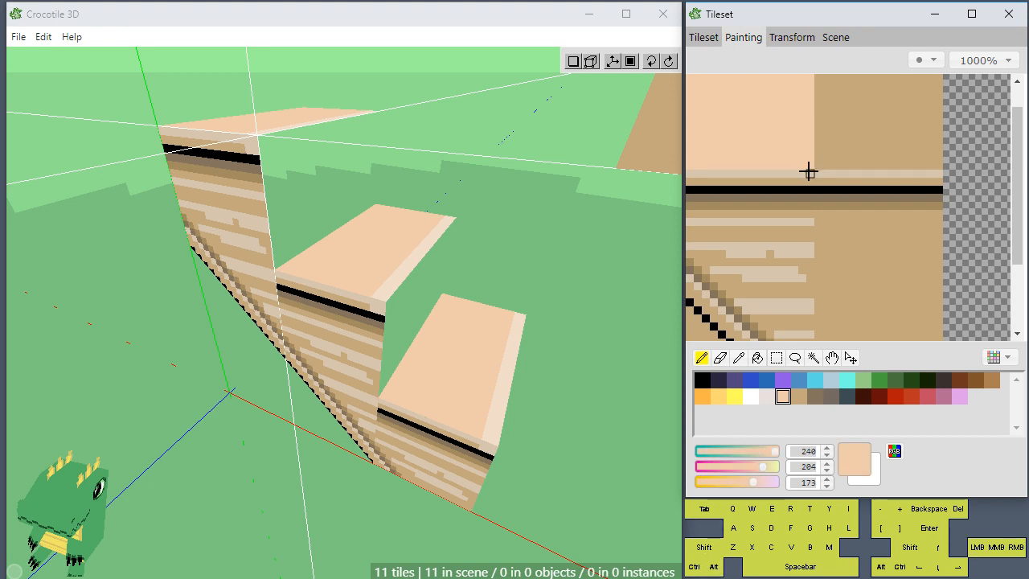
drag(808, 171, 818, 181)
alt+click(826, 172)
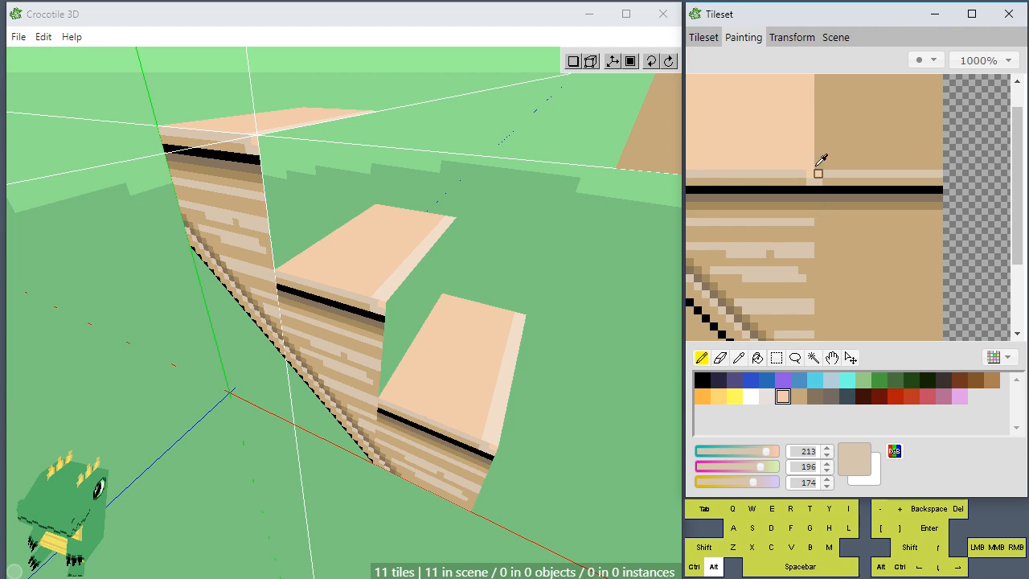
- Select the newly lined riser tile, rotate it so its lines run horizontally, and place two of them as the top step's riser
click(702, 38)
click(818, 203)
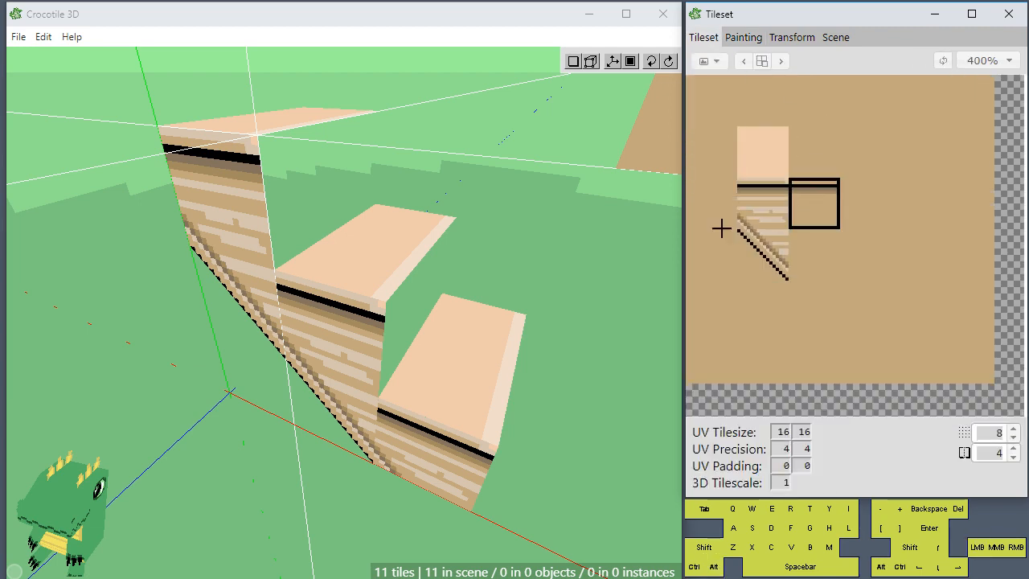
key(space)
drag(477, 340, 463, 366)
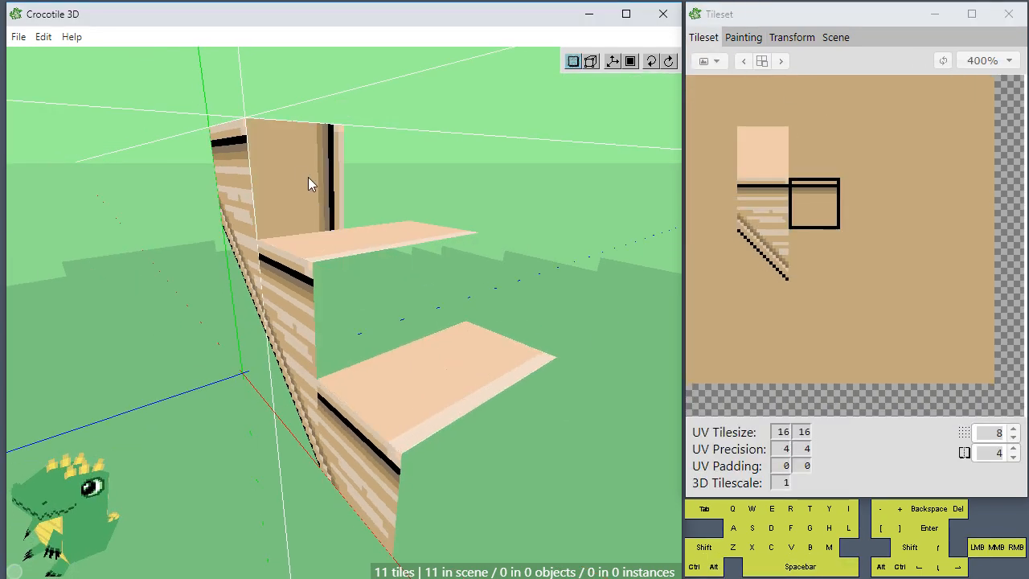
key(q)
click(301, 170)
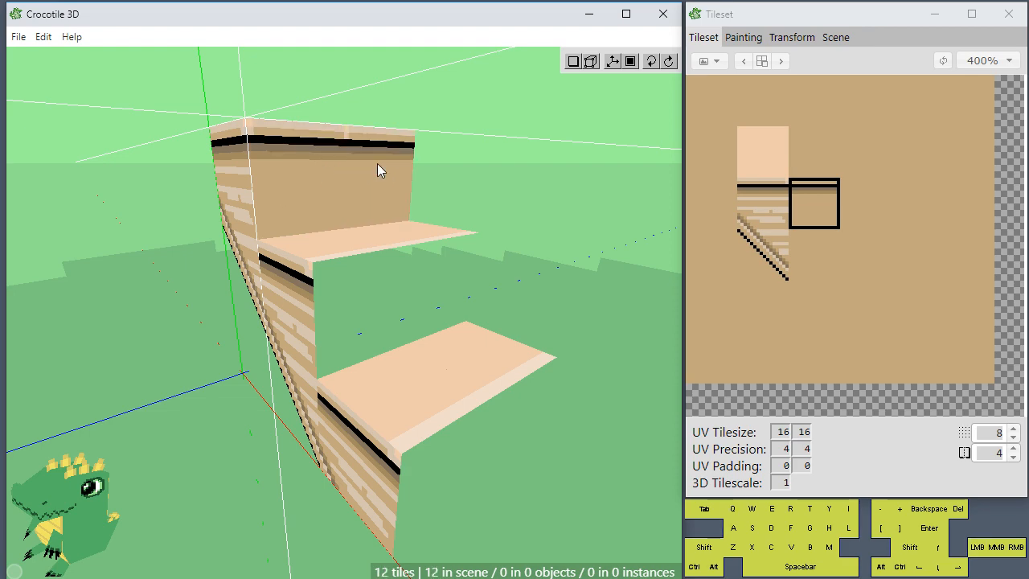
click(377, 163)
- Examine the top riser up close, especially the seam between its two tiles and its edges against the side and tread
key(space)
mouse_move(343, 281)
mouse_down()
mouse_move(249, 281)
mouse_move(337, 293)
mouse_move(343, 281)
mouse_up()
scroll(334, 176, up, 1)
key(space)
right_drag(309, 129, 323, 181)
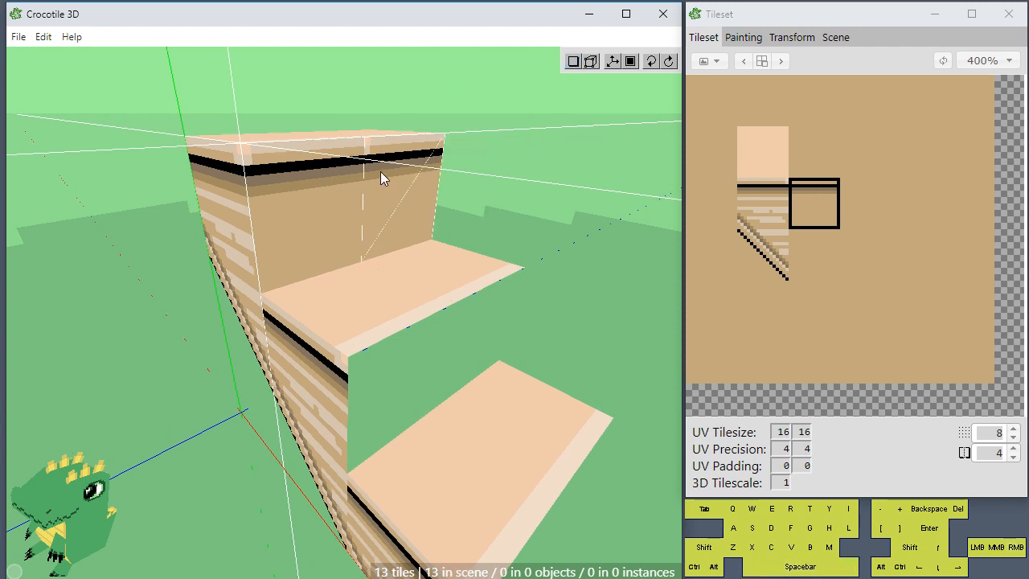
scroll(363, 171, up, 1)
key(space)
right_drag(363, 171, 371, 204)
key(space)
drag(434, 213, 434, 227)
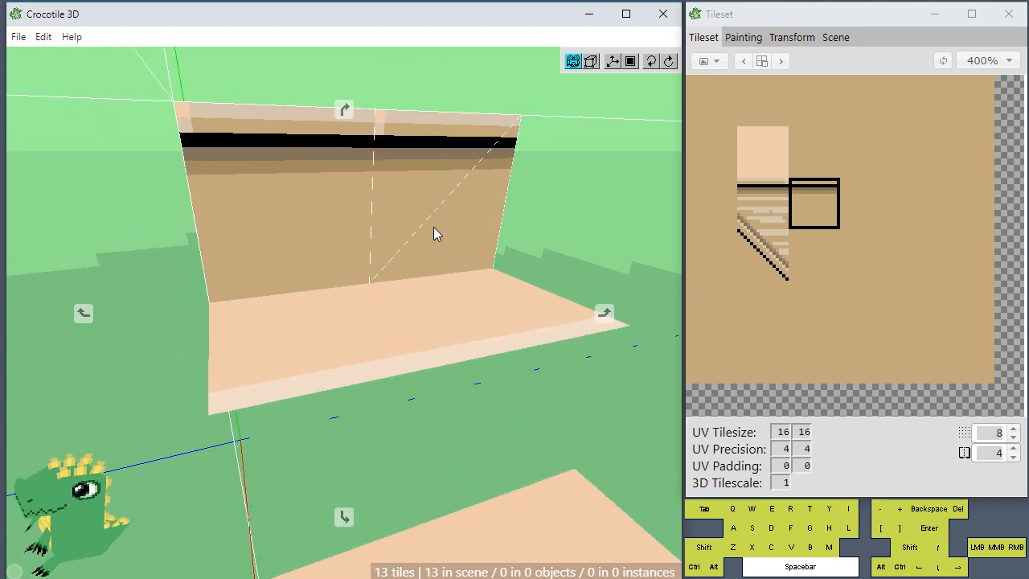
scroll(432, 224, down, 1)
- Select the row of three tiles from the wood-grain tile to the blank tile beyond the riser tile and open it for painting
drag(860, 200, 777, 201)
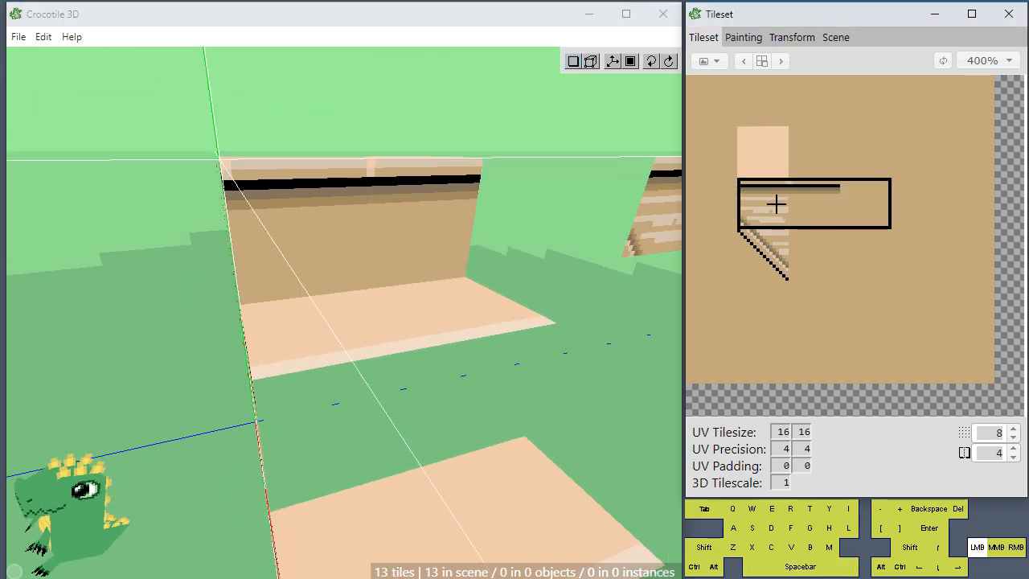
click(750, 40)
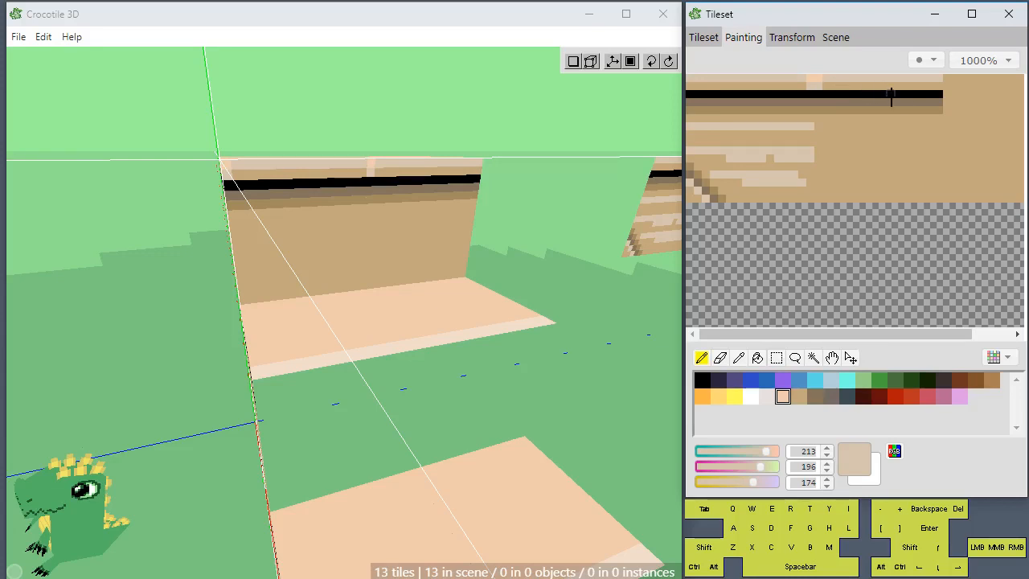
drag(925, 333, 964, 333)
drag(823, 169, 861, 164)
drag(882, 109, 872, 161)
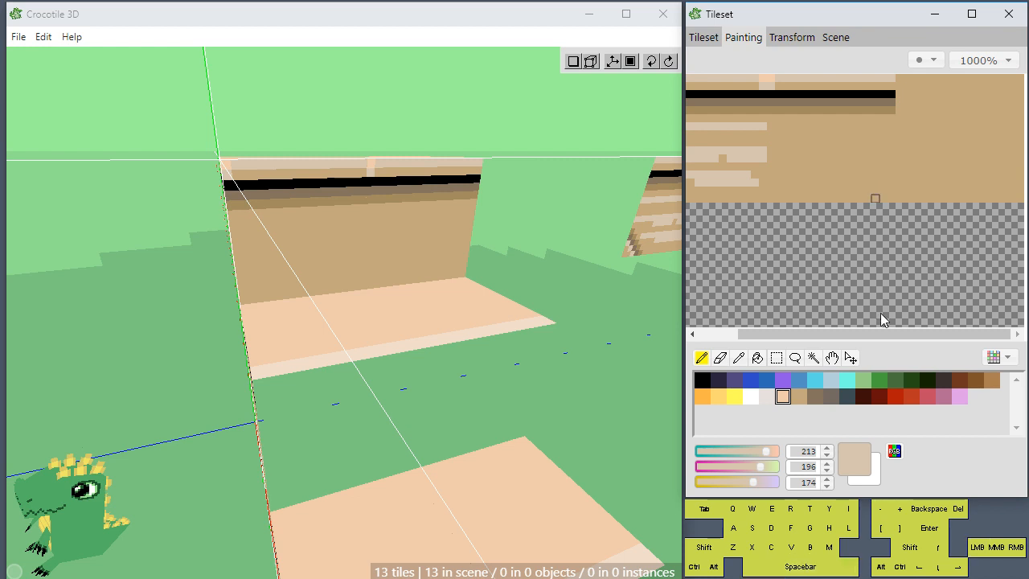
- Extend the sampled dark brown (133, 115, 94) row and the black line from the riser tile across the third tile
alt+click(893, 100)
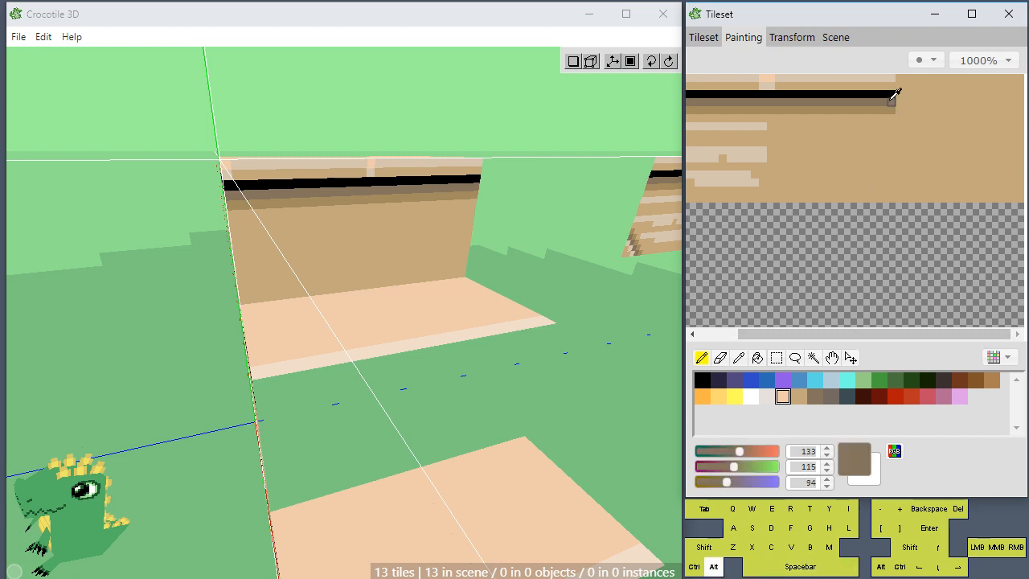
drag(894, 101, 1025, 100)
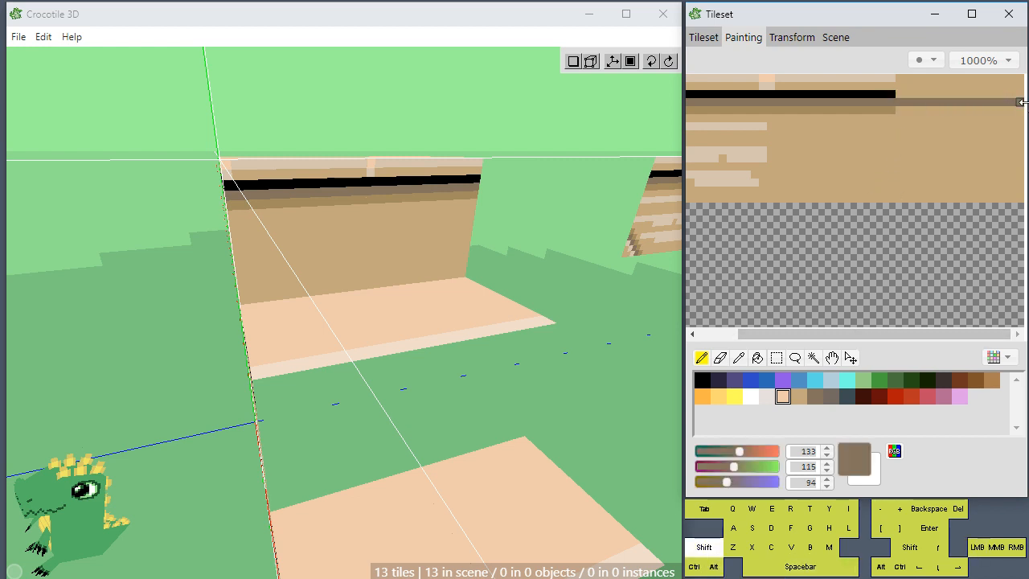
alt+click(894, 95)
shift+drag(891, 93, 1008, 94)
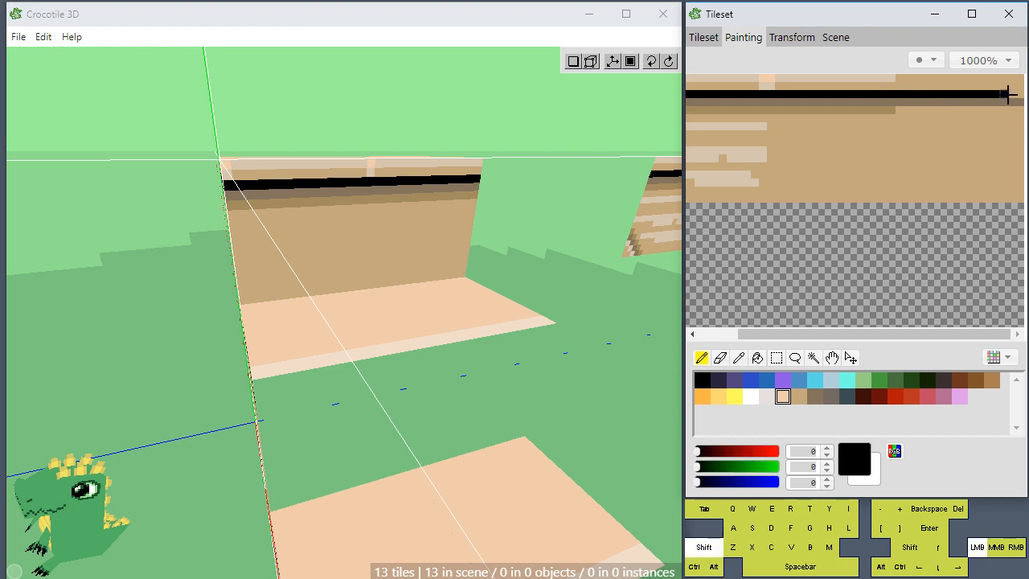
- Extend the pale highlight row, the tan (196, 168, 125) row and the brown (161, 140, 94) row across the third tile
alt+click(880, 78)
shift+drag(880, 78, 1019, 78)
alt+click(907, 81)
shift+click(971, 85)
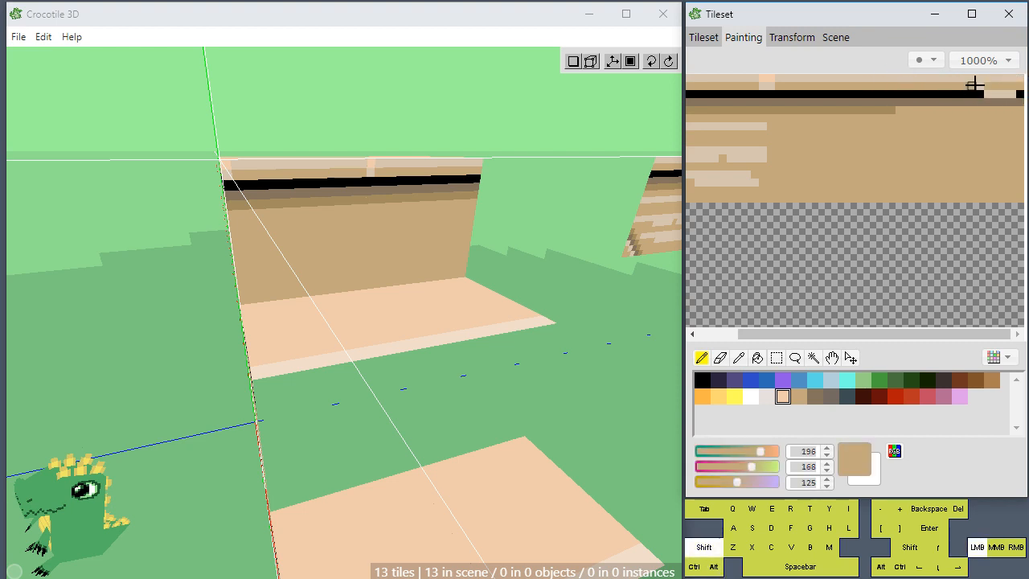
alt+click(977, 93)
alt+click(1011, 93)
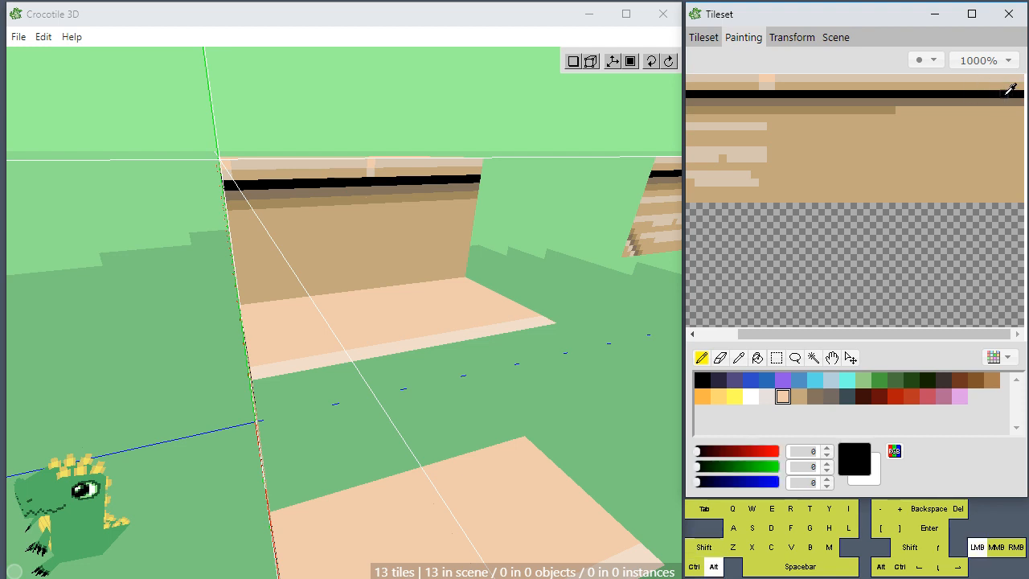
alt+click(895, 105)
shift+drag(895, 105, 1019, 111)
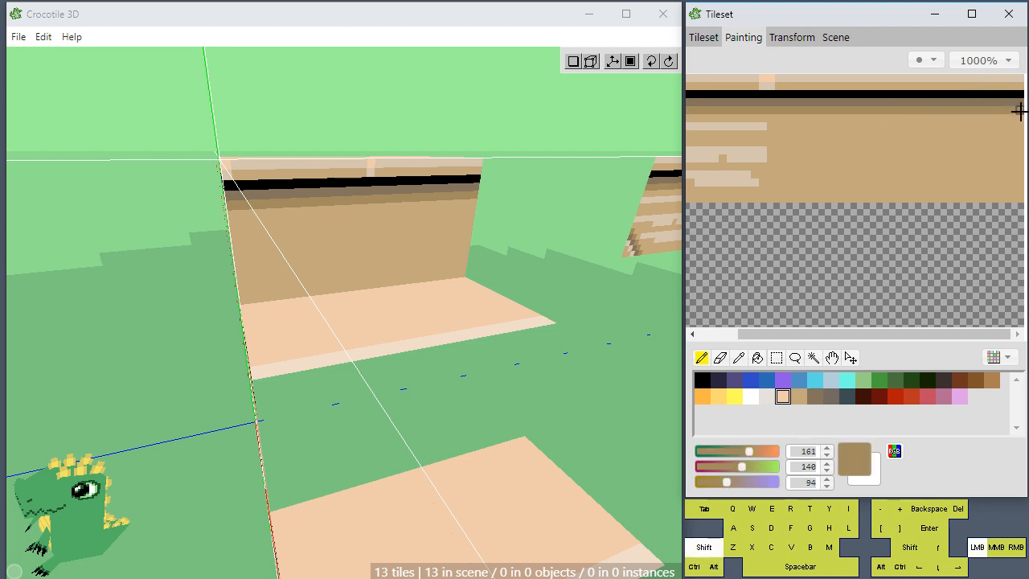
- Select the newly painted third tile and place it as the right half of the top riser and of the second step's riser
click(703, 37)
click(860, 203)
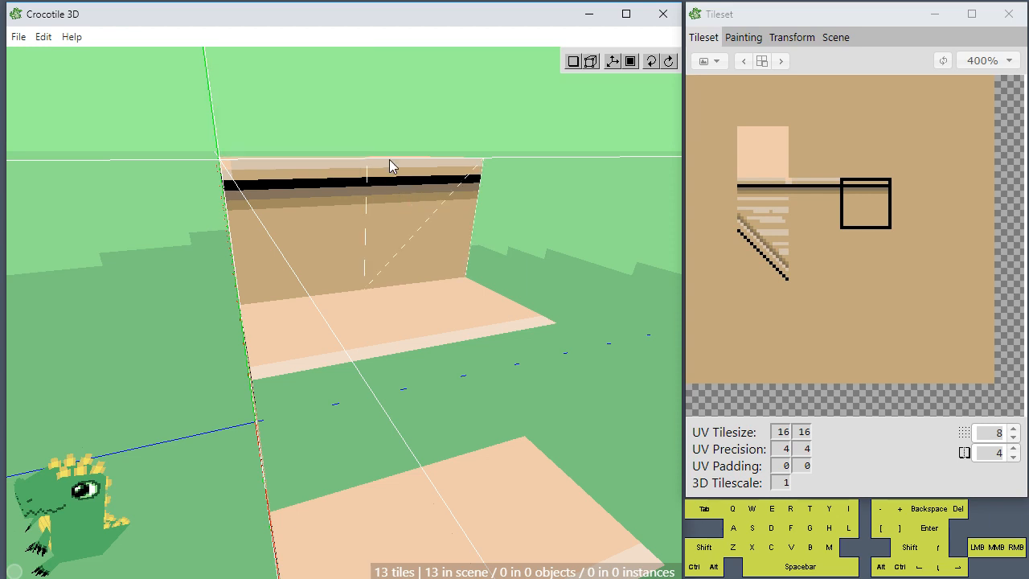
key(space)
drag(339, 310, 328, 286)
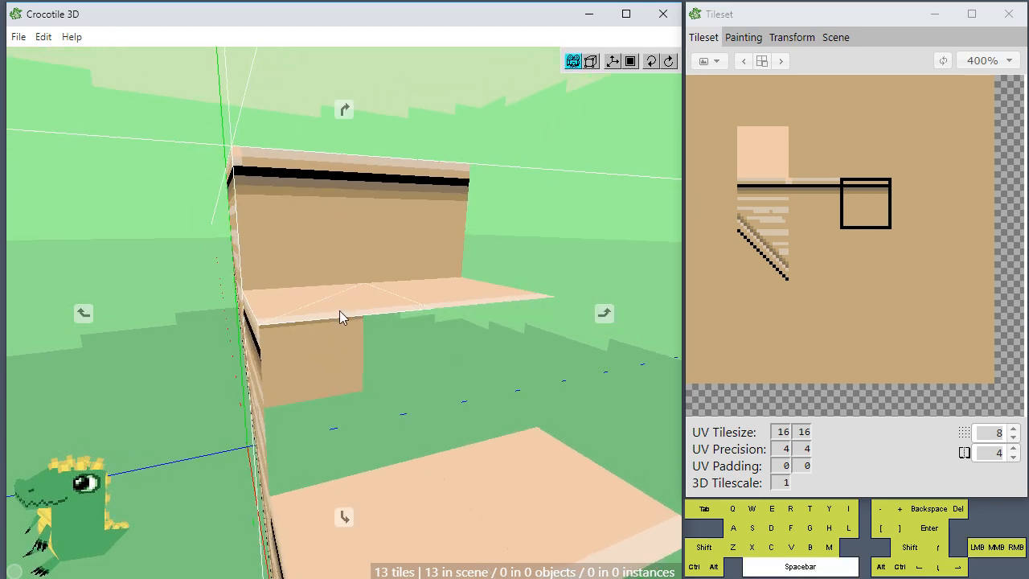
key(s)
key(s)
key(w)
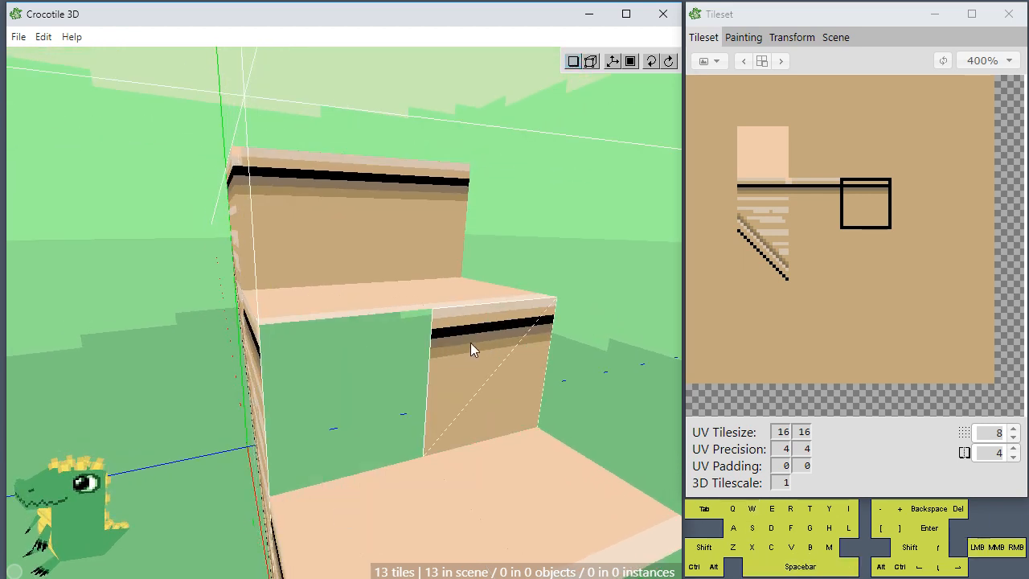
click(470, 342)
- Pick the left riser tile from the top step and place it as the left half of the second step's riser
key(alt)
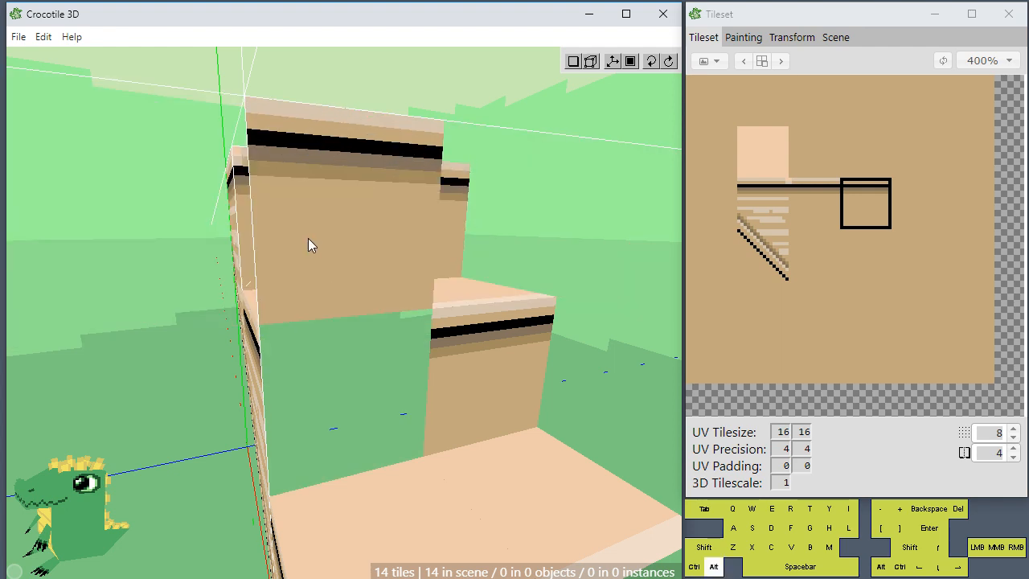
alt+right_click(289, 240)
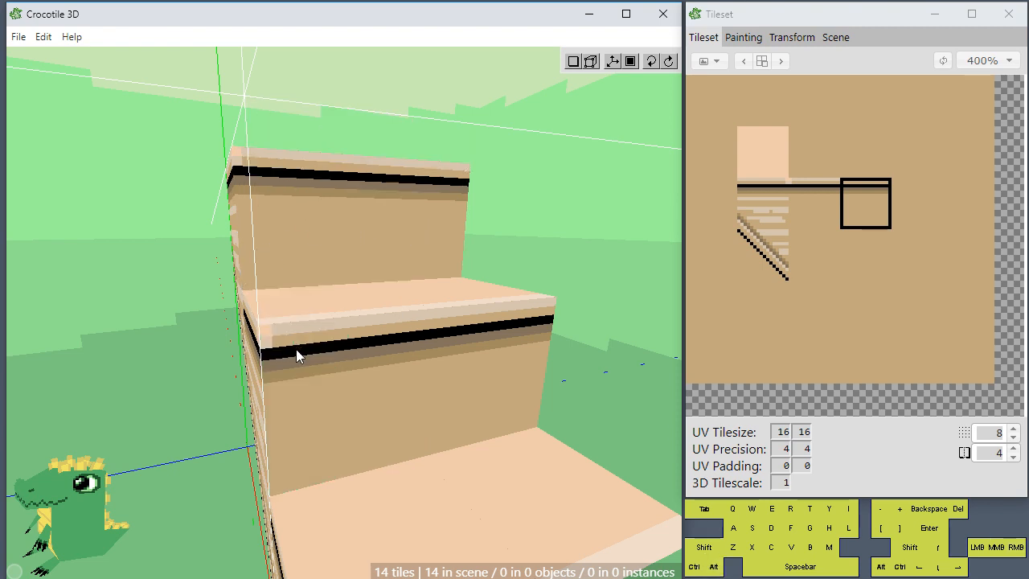
click(219, 430)
- Compare how the side tiles and riser tiles line up along the black trim at the step corners
key(space)
drag(218, 430, 239, 394)
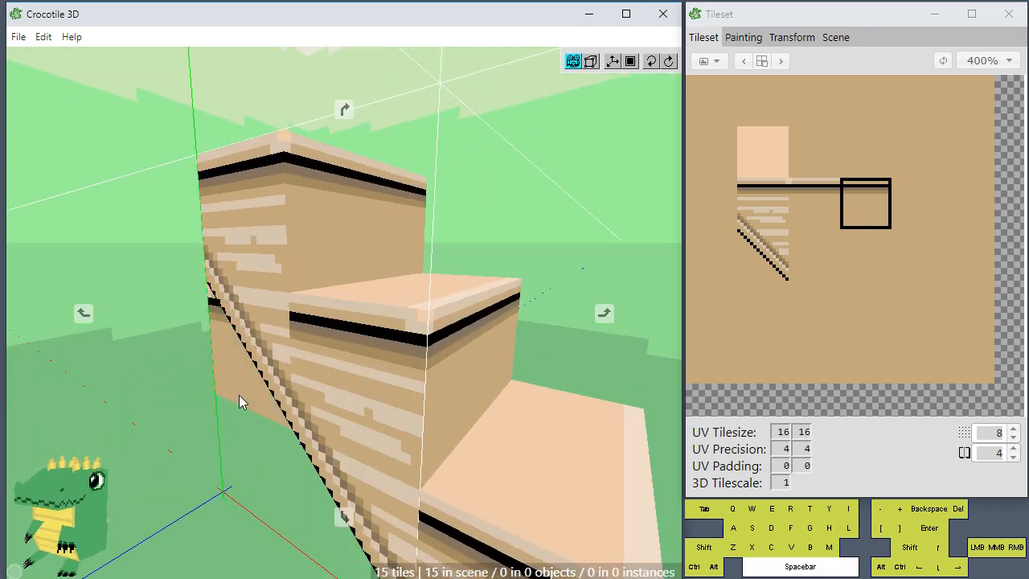
scroll(239, 394, down, 1)
key(alt)
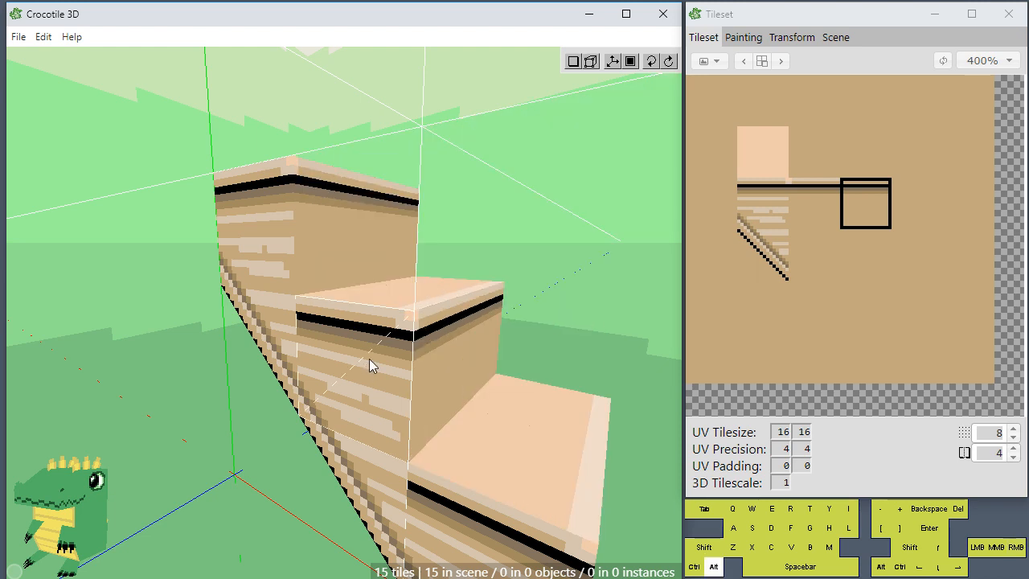
alt+click(340, 221)
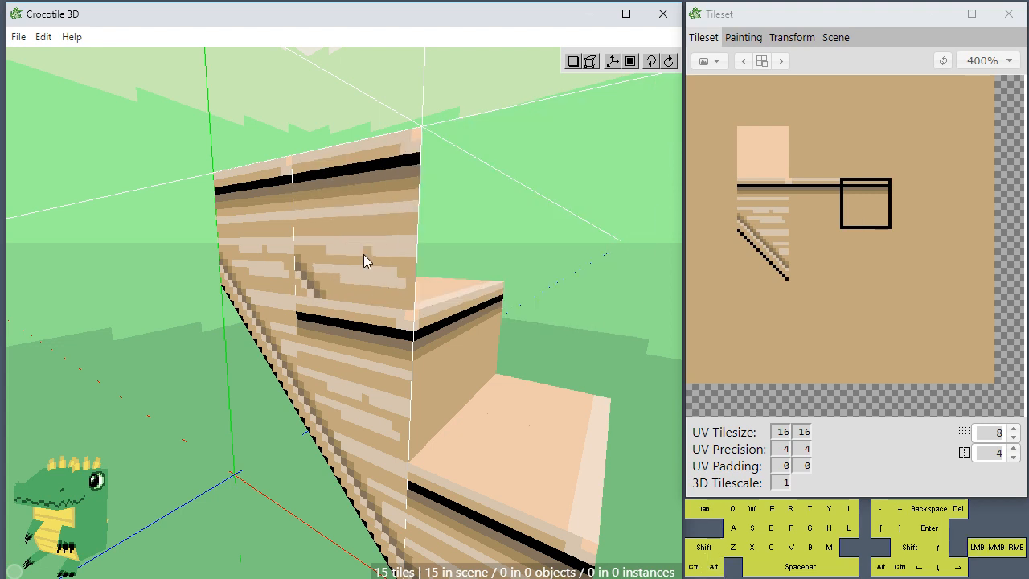
key(alt)
key(alt)
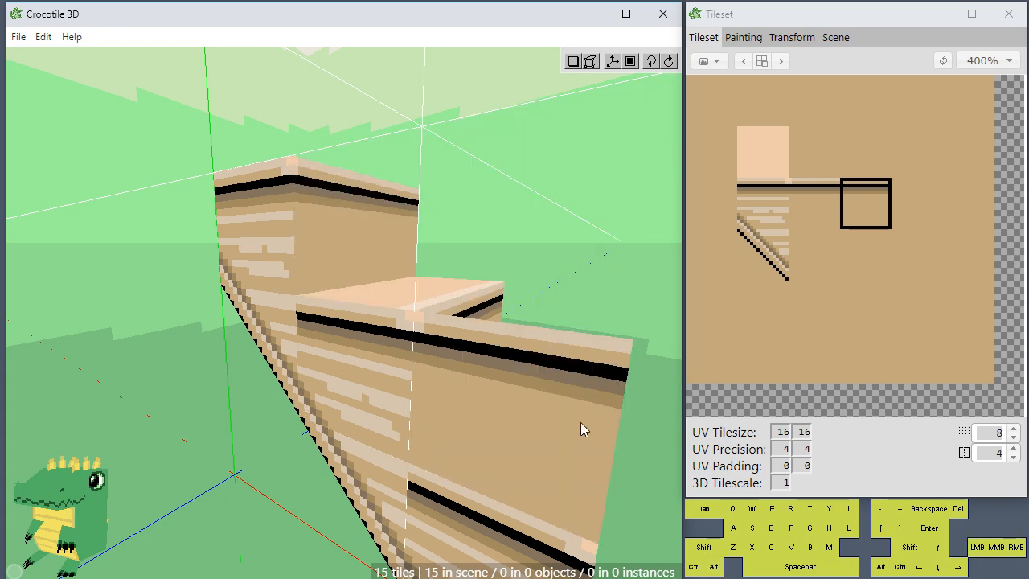
- Move the placement plane to the lowest step's front and fill its riser with the left riser tile and the third tile
key(space)
right_drag(546, 397, 402, 358)
key(space)
drag(408, 426, 346, 419)
scroll(346, 413, down, 1)
right_drag(346, 413, 324, 452)
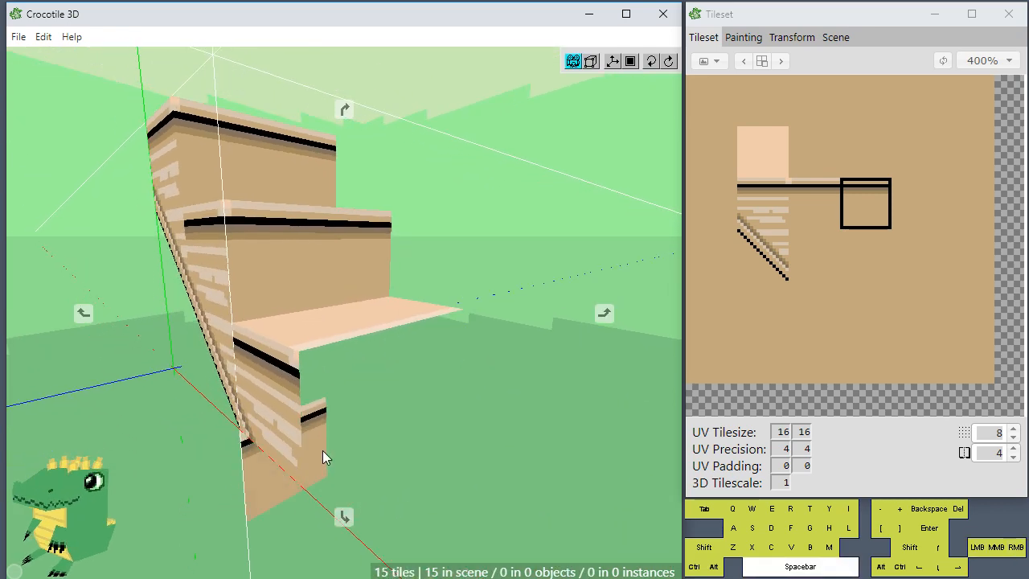
drag(324, 453, 323, 441)
key(space)
key(space+s)
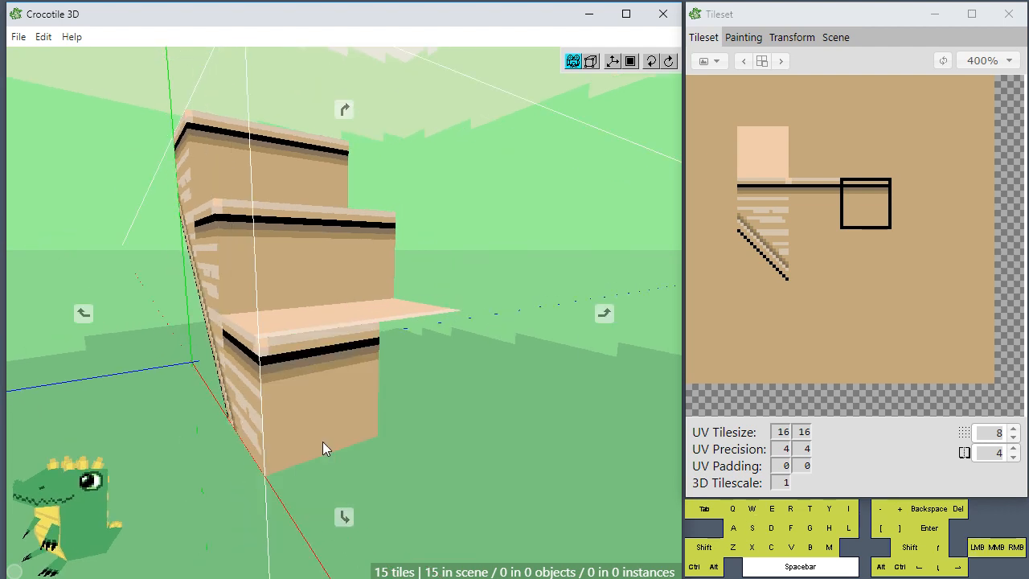
key(s)
key(s)
key(s)
key(s)
key(s)
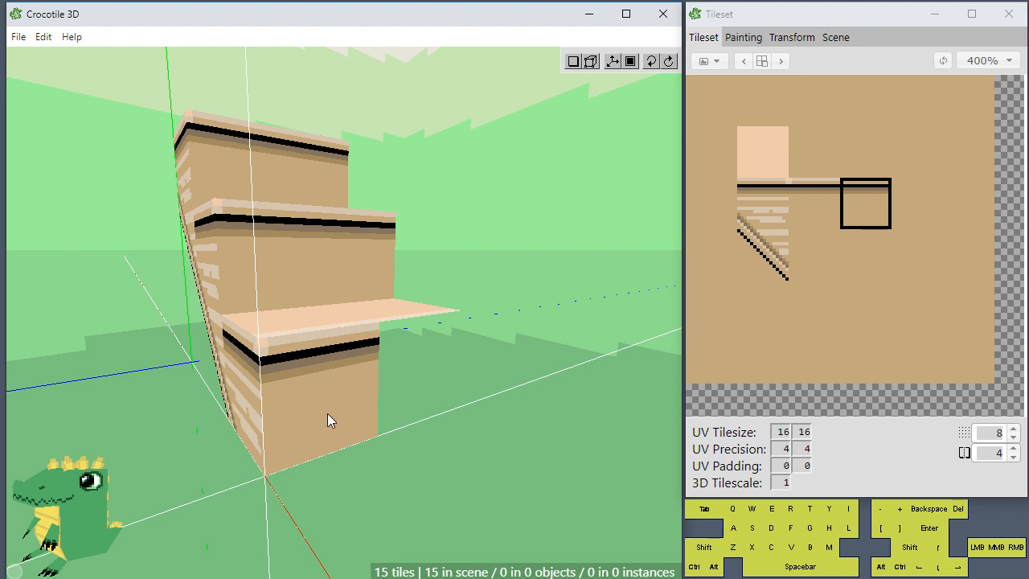
click(328, 414)
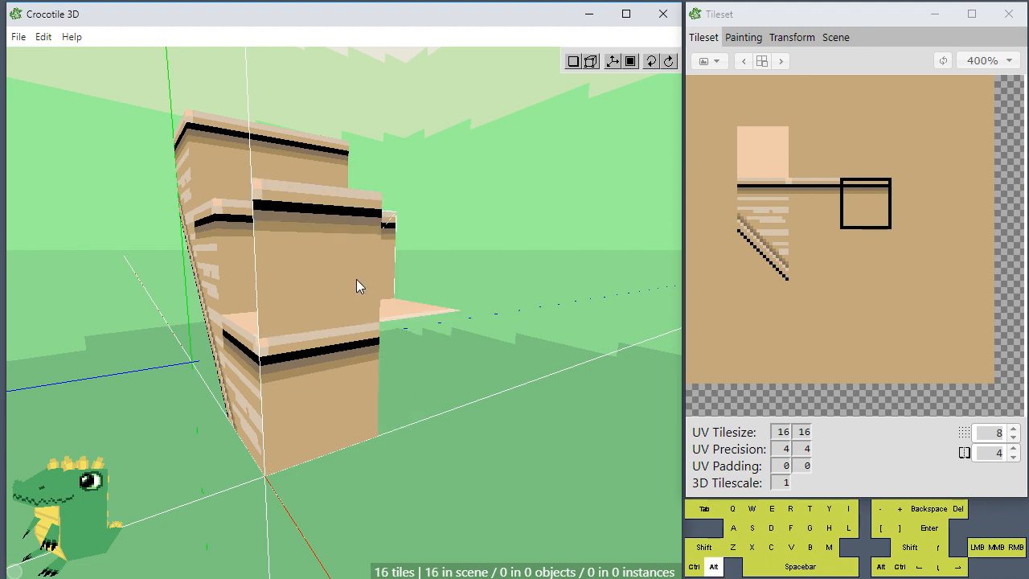
click(414, 365)
- Examine the staircase from the side and behind, following the diagonal black edge down to the ground
key(space)
drag(303, 412, 386, 411)
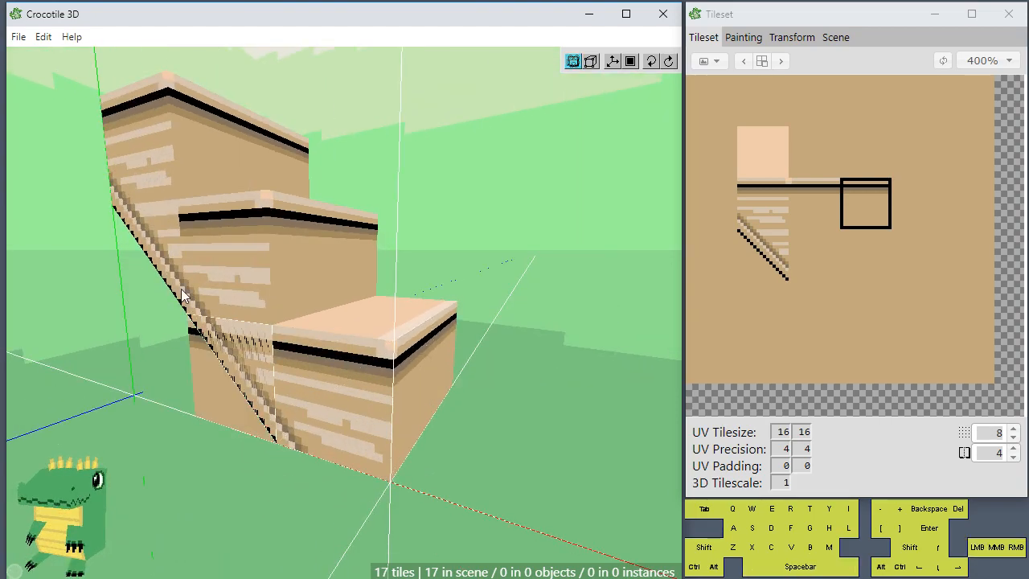
key(space)
drag(148, 282, 188, 327)
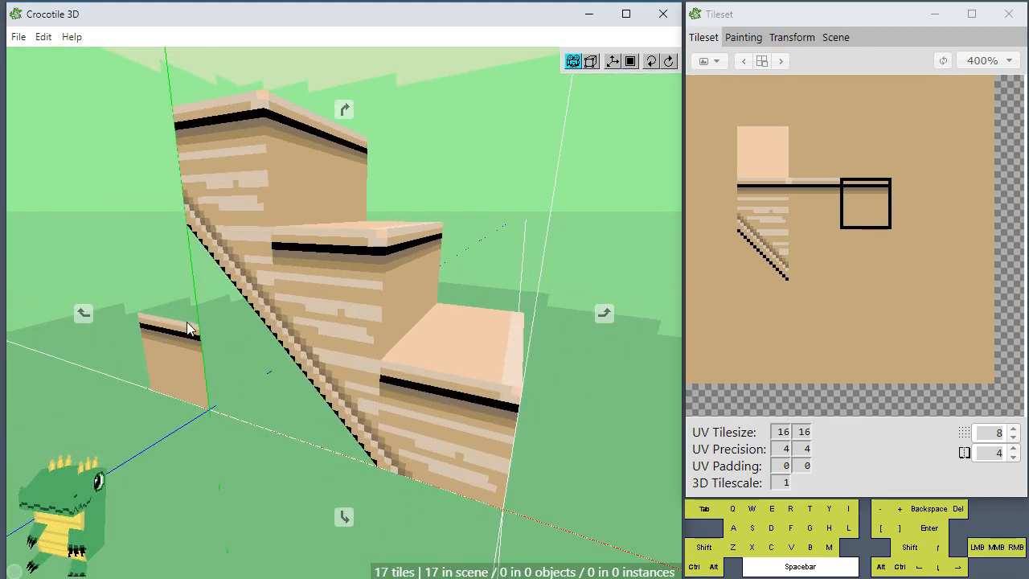
scroll(201, 330, down, 2)
drag(273, 346, 245, 367)
scroll(249, 378, down, 2)
drag(255, 415, 354, 434)
drag(241, 434, 275, 398)
scroll(274, 398, up, 3)
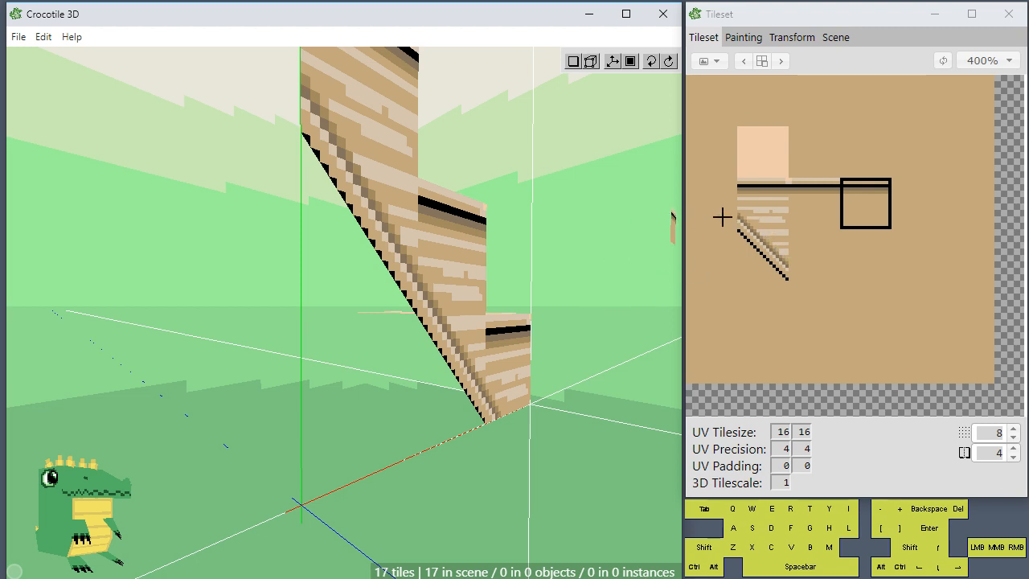
- Open the 2 by 3 tile block around the wood-grain tiles for painting and draw a dark brown (133, 115, 94) line level with the black diagonal's start
drag(762, 252, 705, 150)
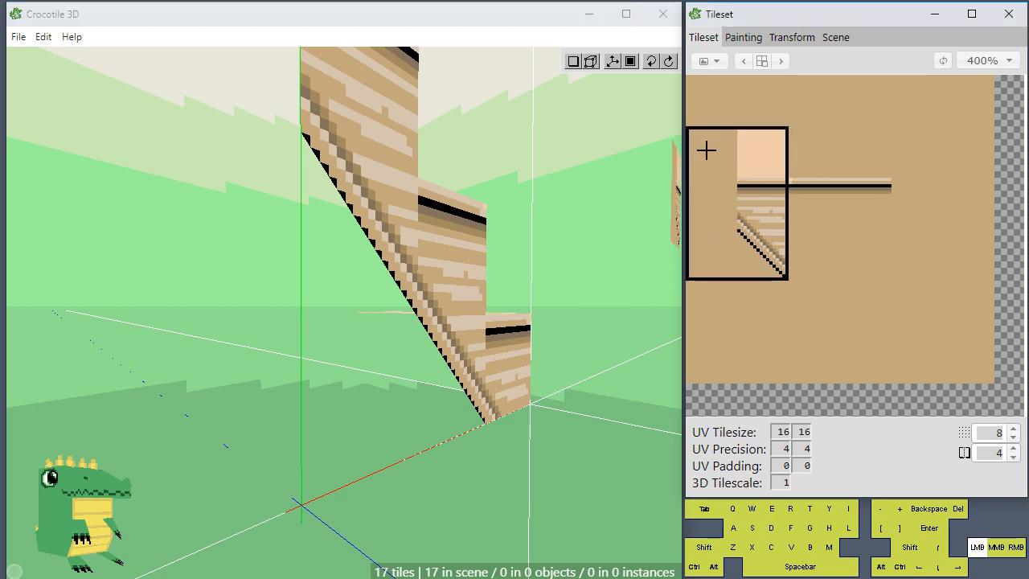
click(741, 37)
scroll(961, 263, down, 2)
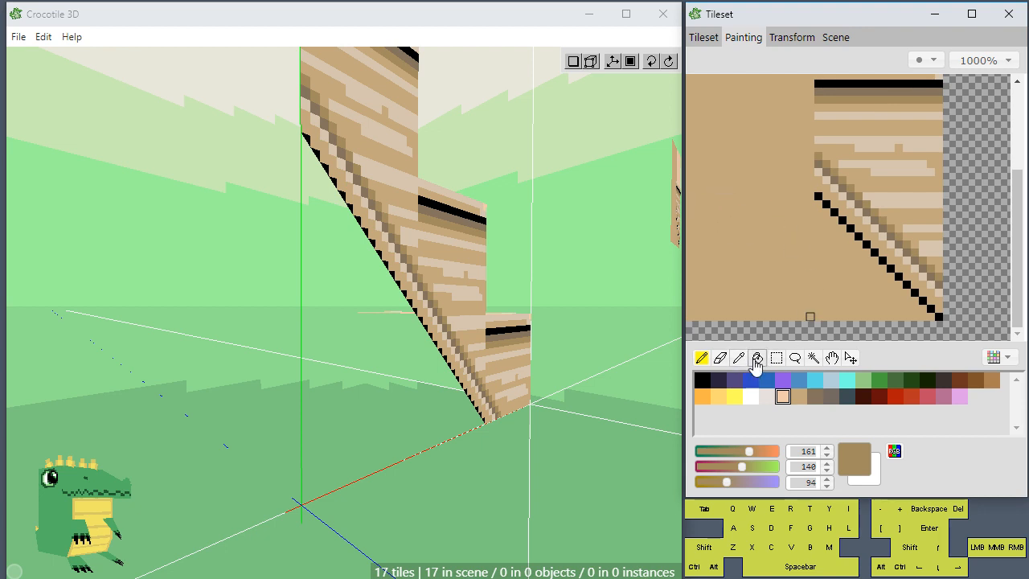
key(alt)
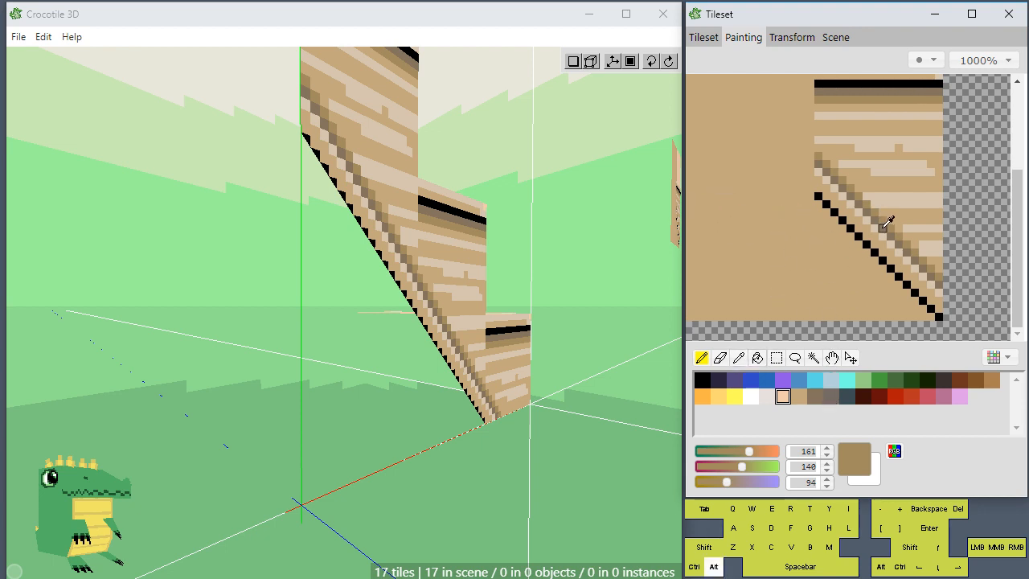
alt+click(886, 221)
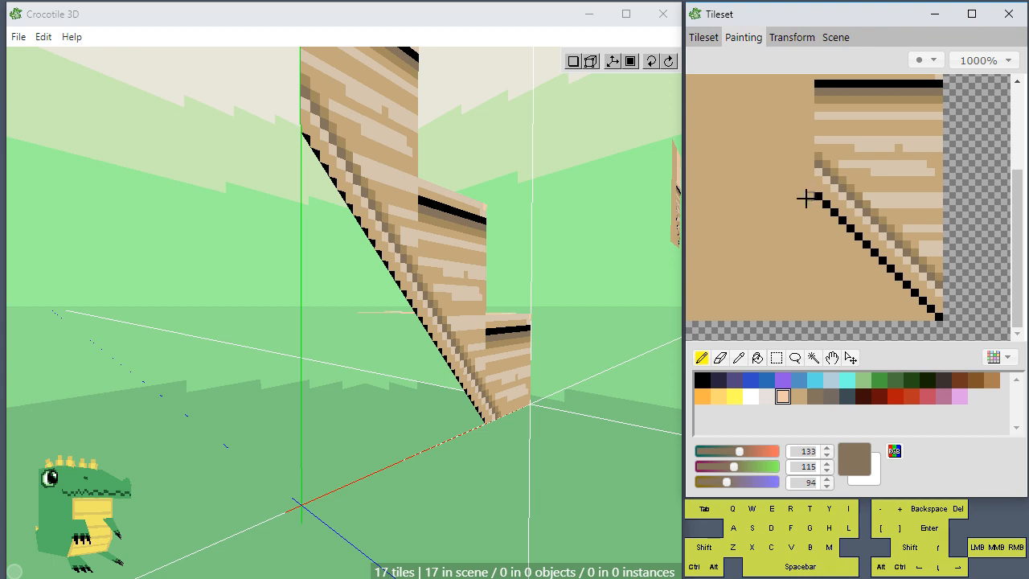
shift+click(735, 198)
shift+click(688, 197)
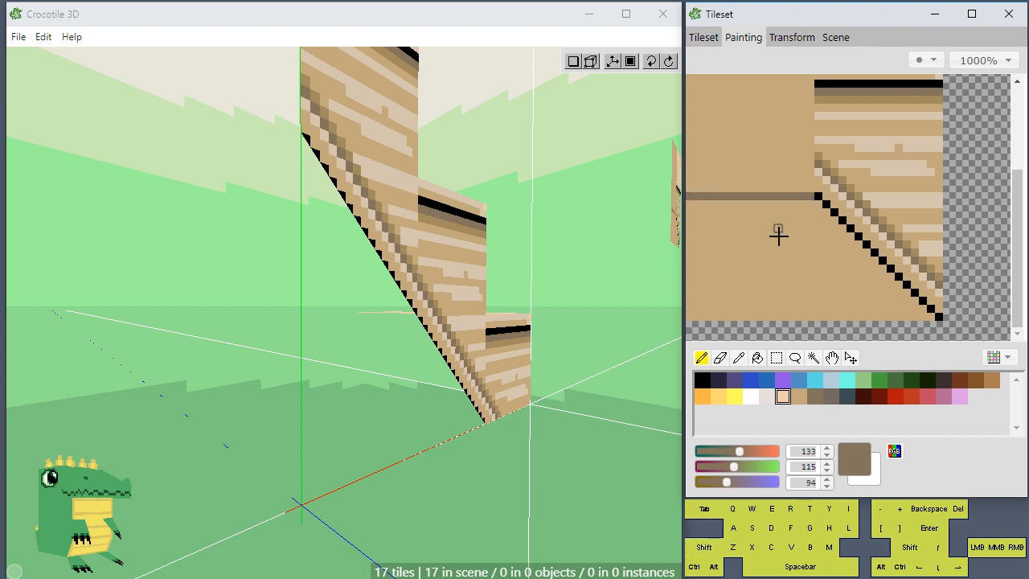
- Fill the blank area below the new line and the black diagonal with dark brown (133, 115, 94), using Fill with Contiguous on
key(f)
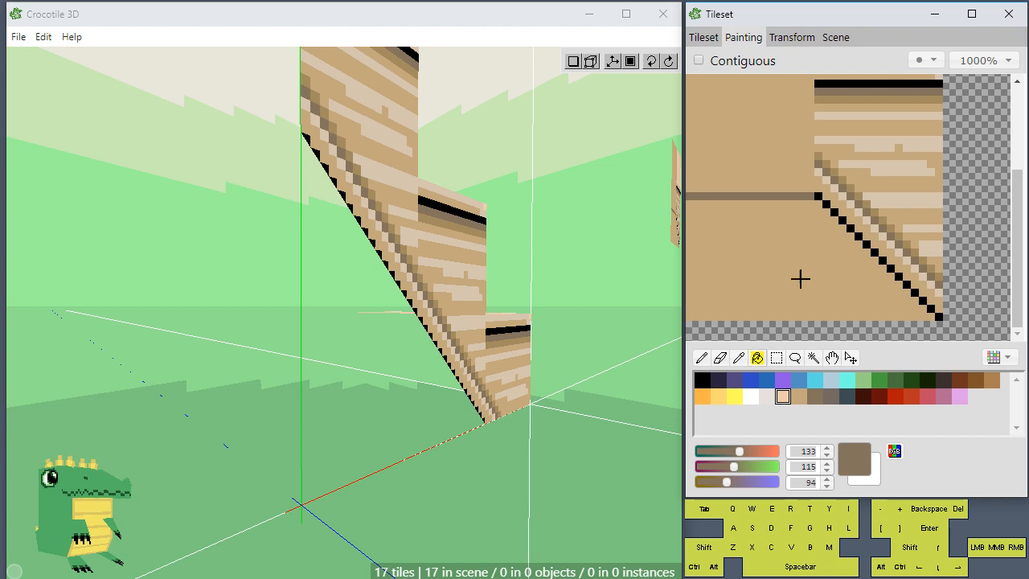
click(772, 280)
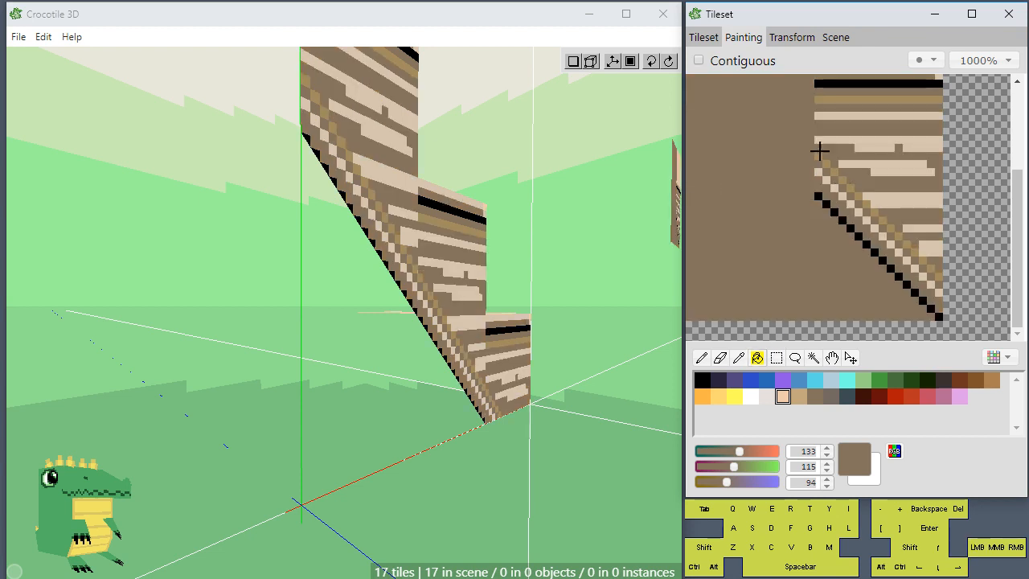
key(ctrl+z)
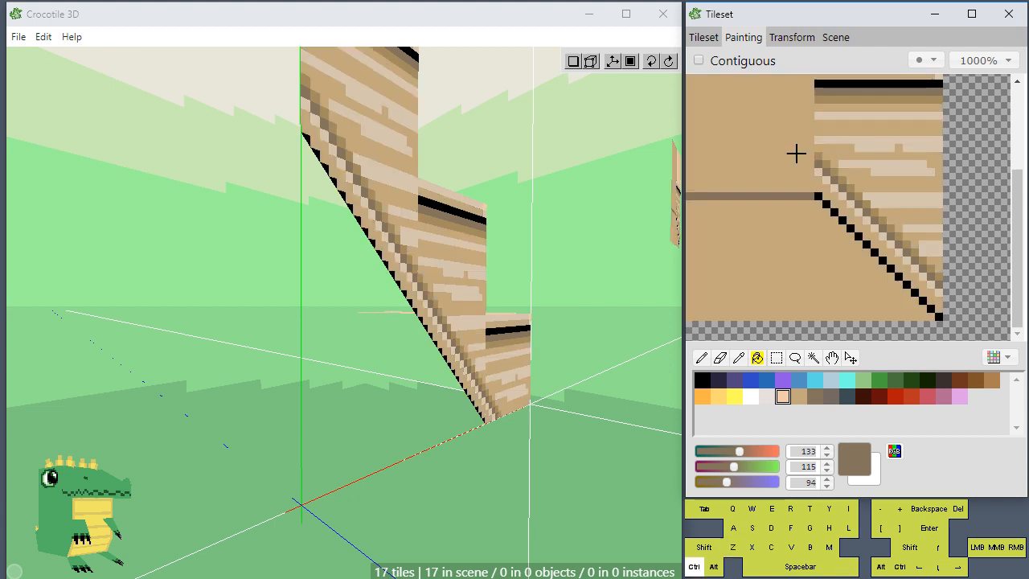
click(698, 62)
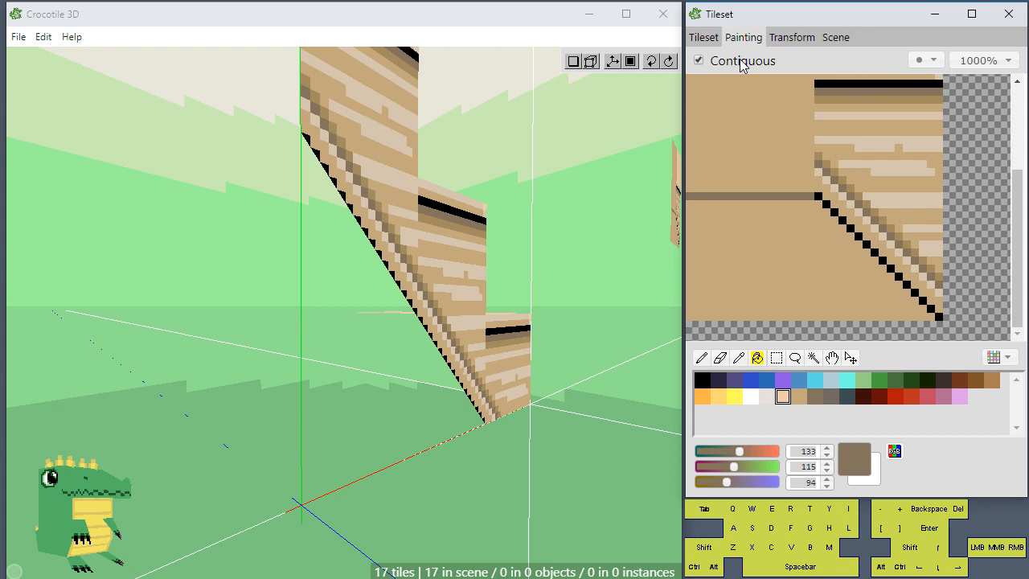
click(775, 233)
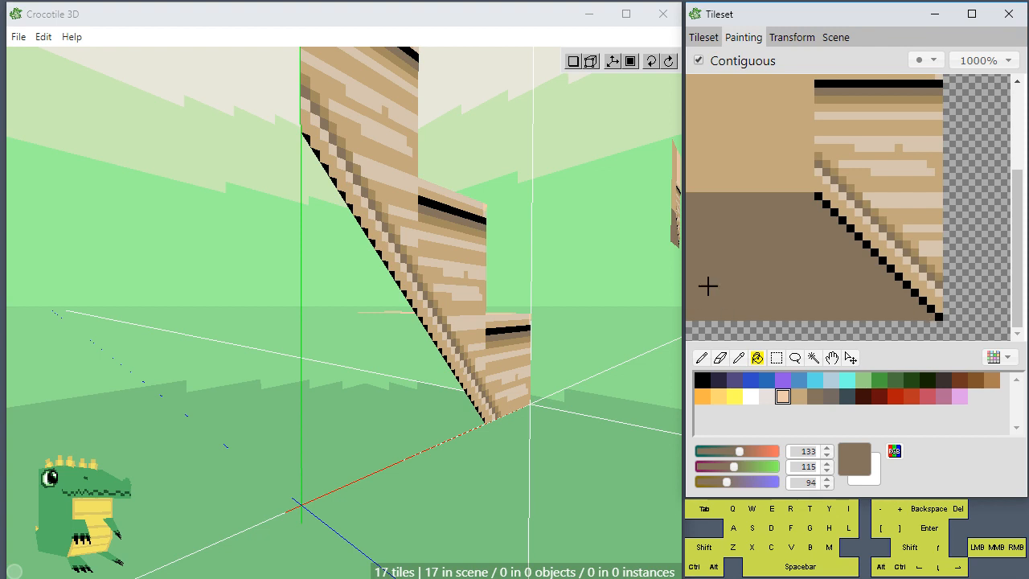
- Try a dark brown fill on the tan with Contiguous off and another inside the wood grain with it on, undoing each fill
click(718, 64)
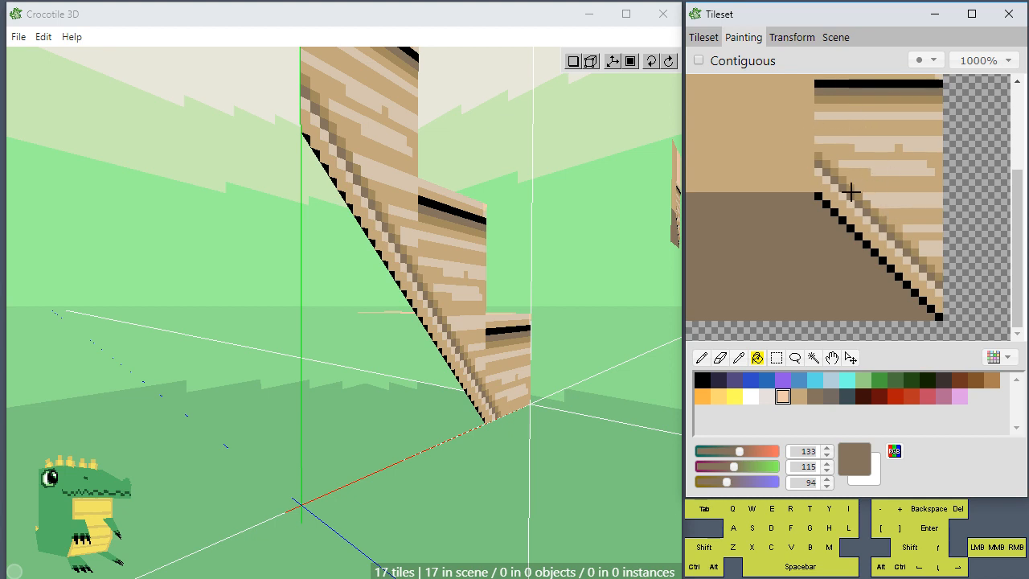
click(775, 160)
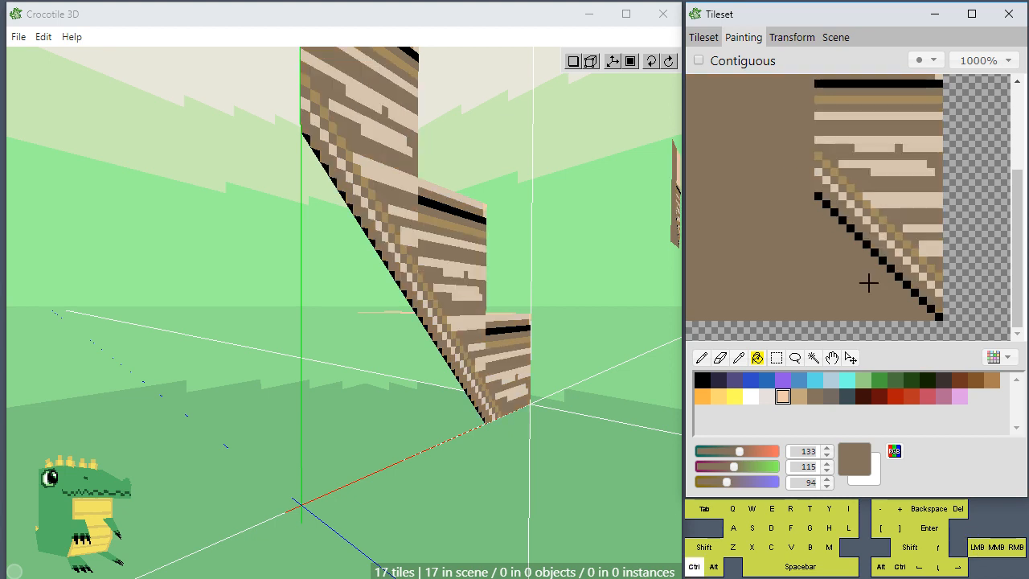
key(ctrl+z)
click(698, 61)
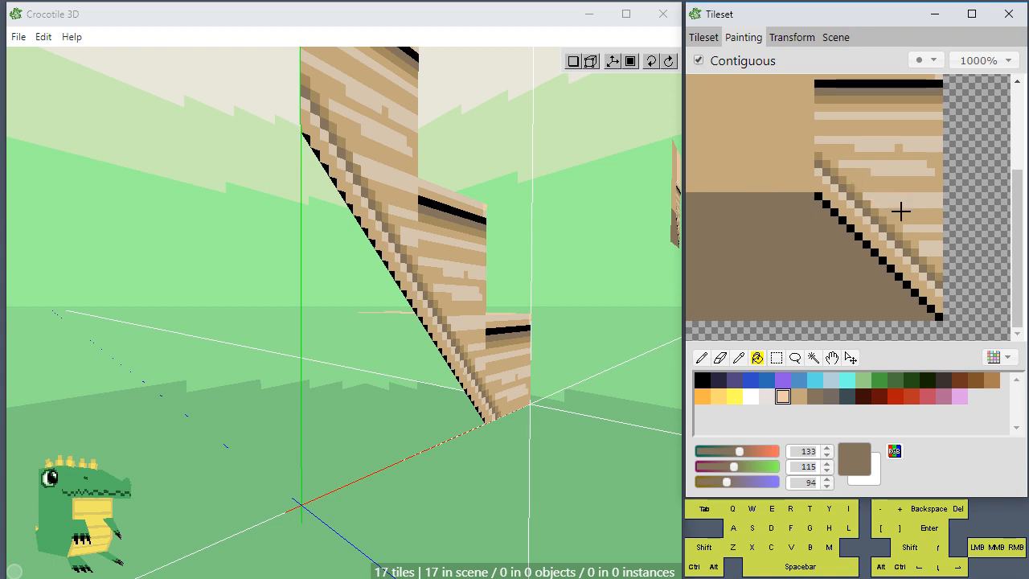
click(904, 220)
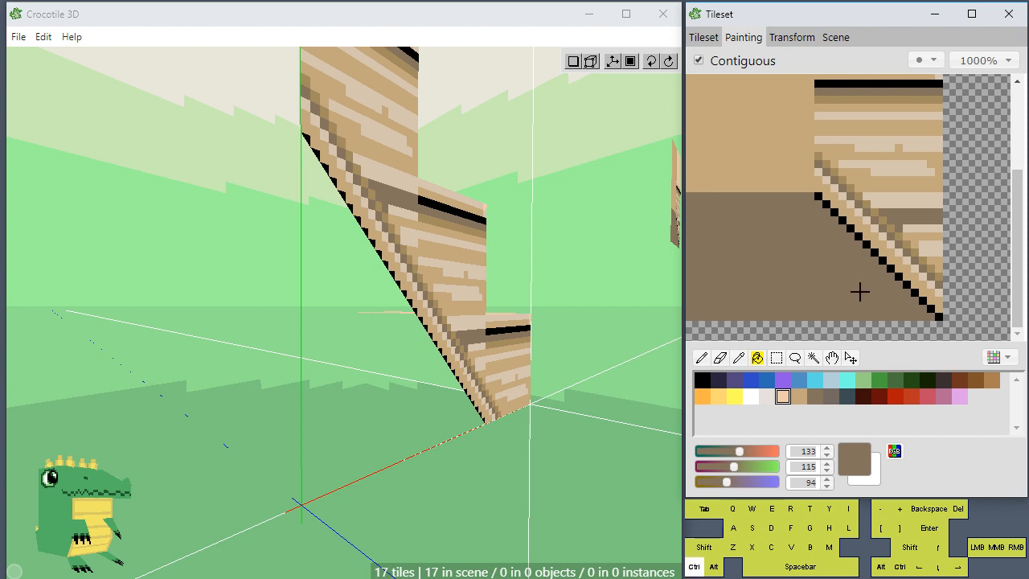
key(ctrl+z)
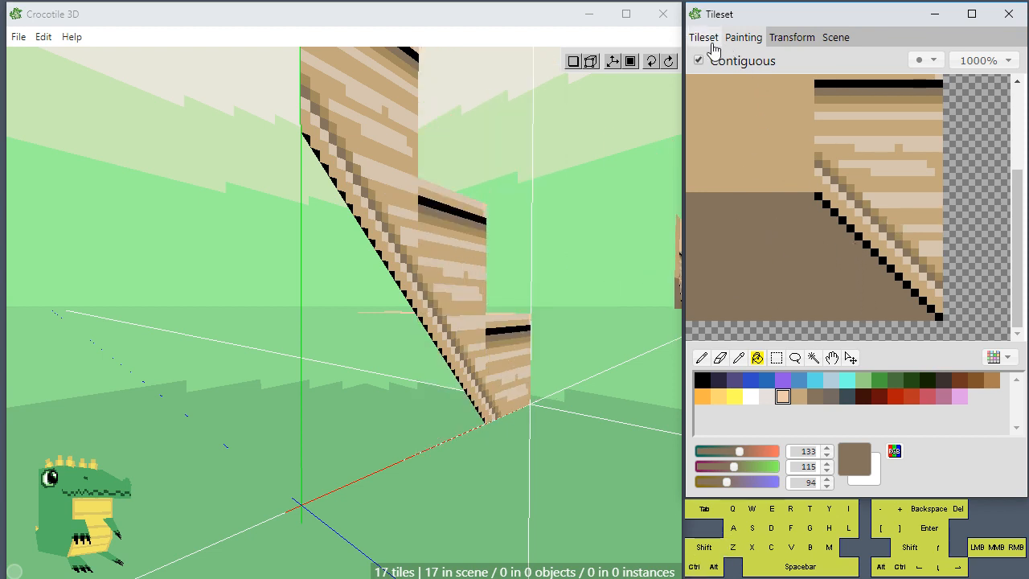
key(alt)
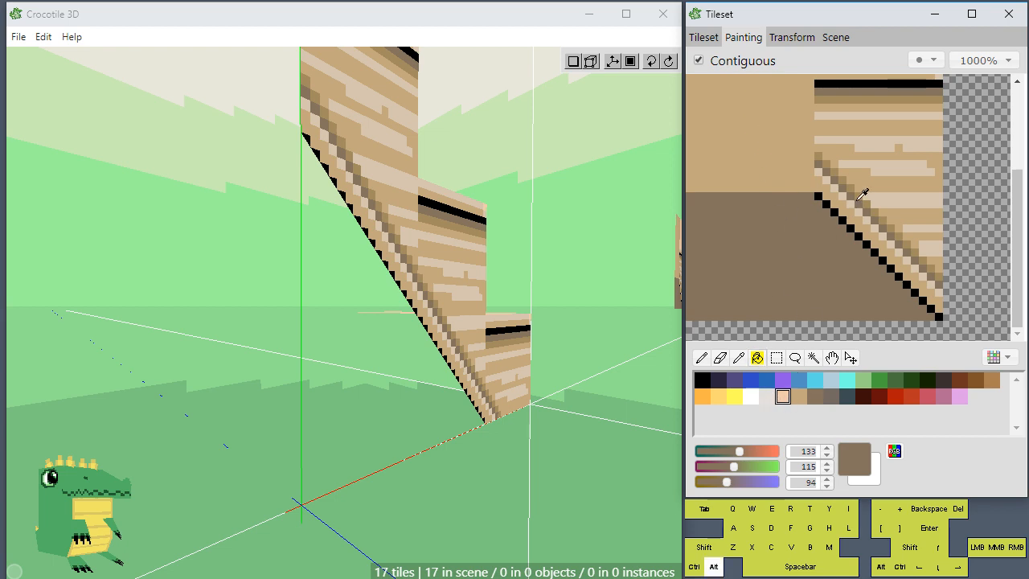
- Paint two short horizontal brown (161, 140, 94) dashes on the plain dark brown tile, sampling the colour from the wood grain
alt+click(863, 193)
key(p)
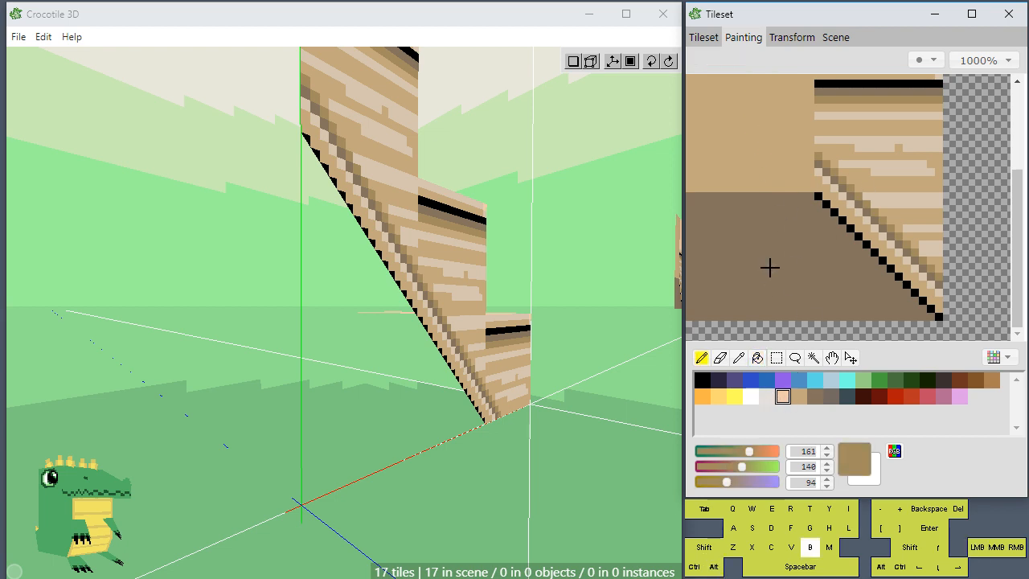
drag(774, 246, 758, 246)
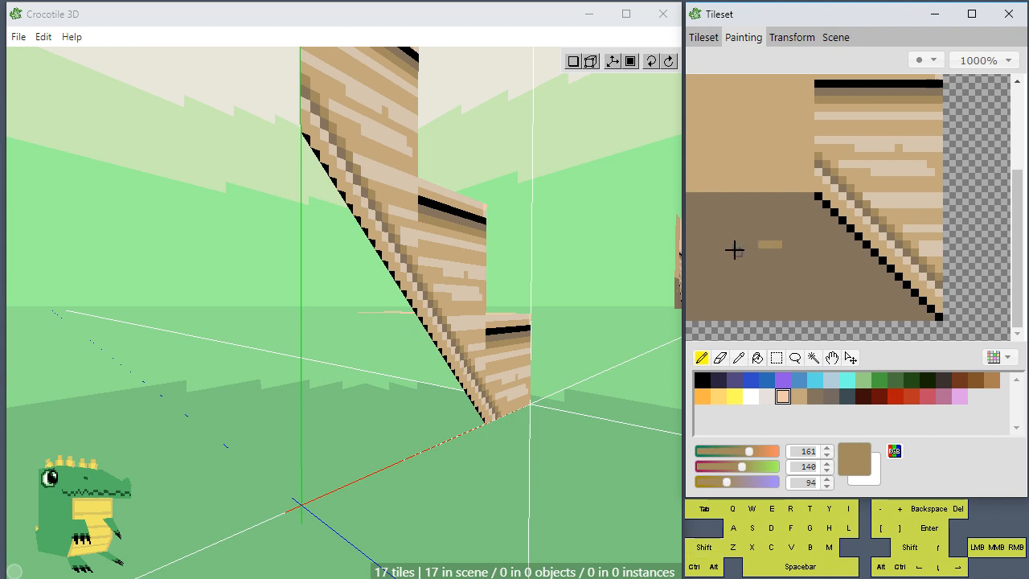
shift+drag(724, 283, 735, 283)
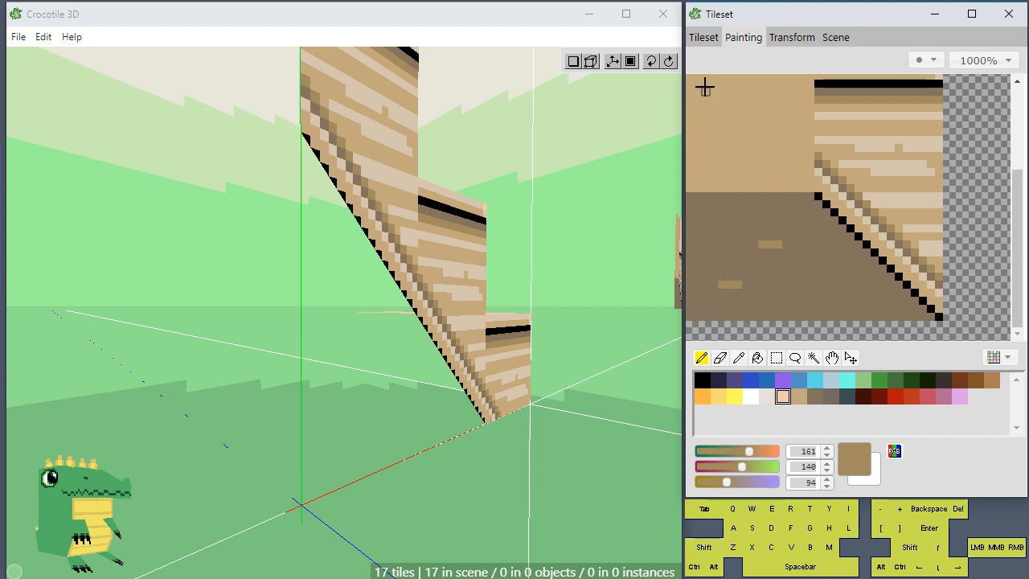
- Place the dashed dark brown tile upright across the stair's width behind the bottom step and switch to edit mode
click(703, 37)
click(716, 260)
click(434, 354)
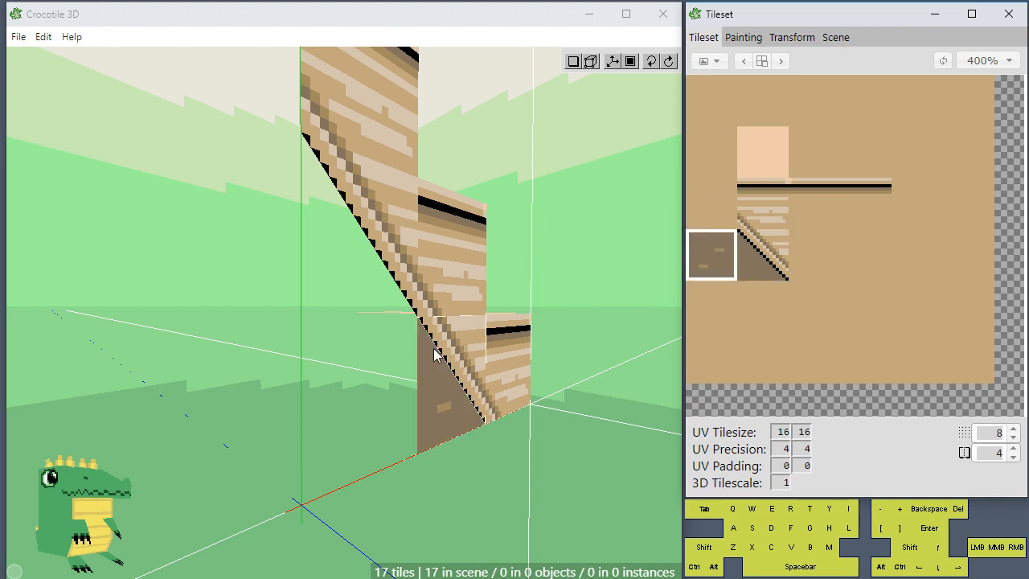
key(space)
drag(351, 363, 450, 363)
key(space)
drag(345, 377, 405, 408)
key(s)
key(s)
key(s)
key(w)
key(space)
click(423, 391)
key(space)
drag(396, 448, 309, 448)
key(Tab)
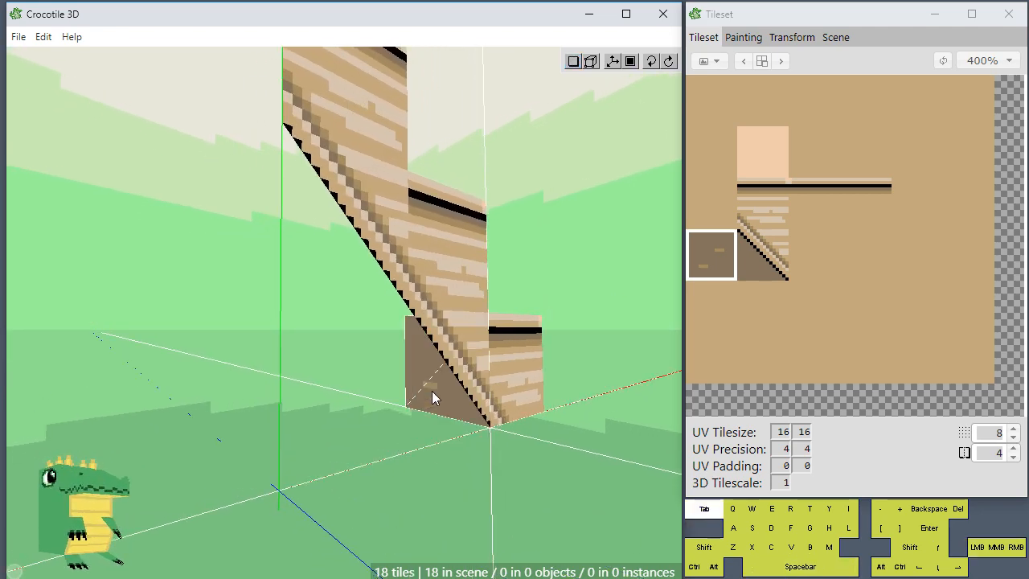
- Try sloping the dark brown tile by moving its two upper vertices outward, away from the stairs
key(space)
drag(408, 408, 541, 452)
scroll(397, 467, up, 2)
key(space)
scroll(381, 439, up, 1)
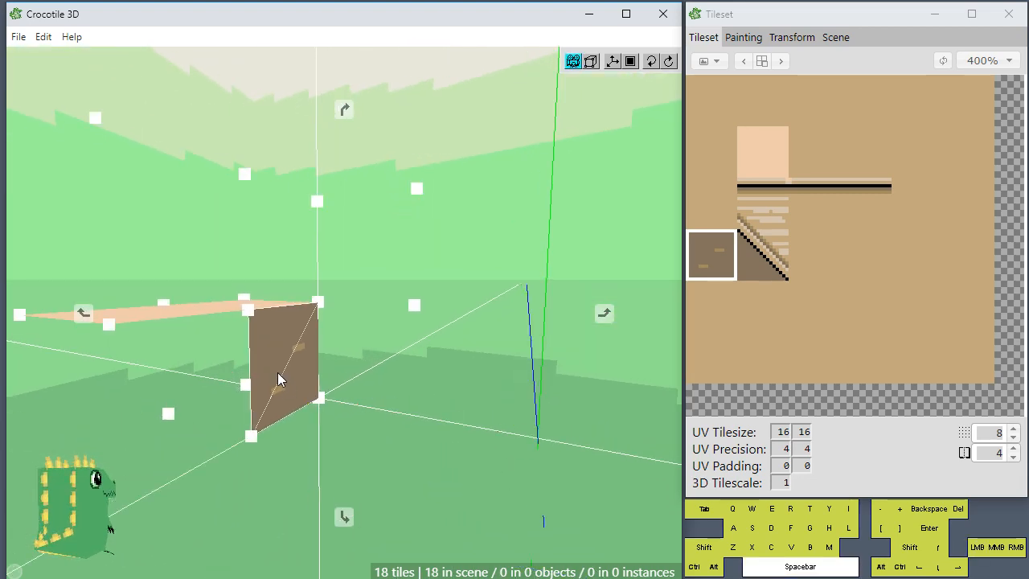
drag(278, 369, 272, 407)
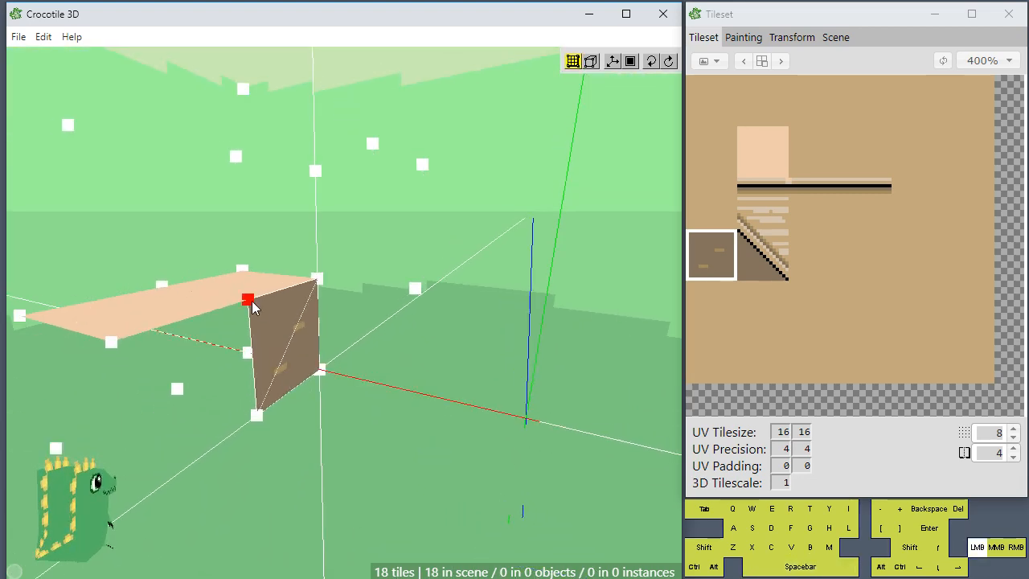
click(248, 301)
click(317, 278)
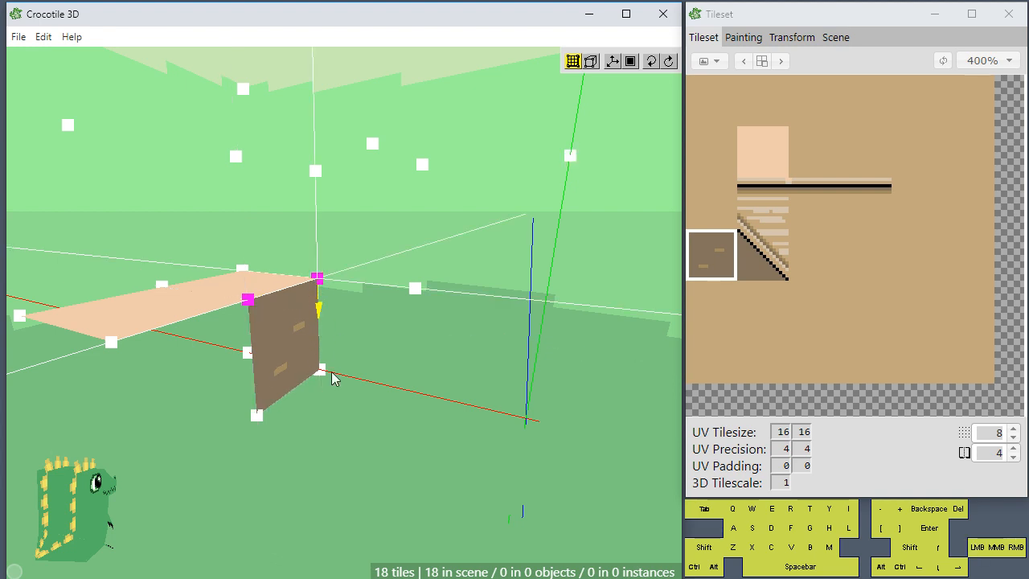
key(d)
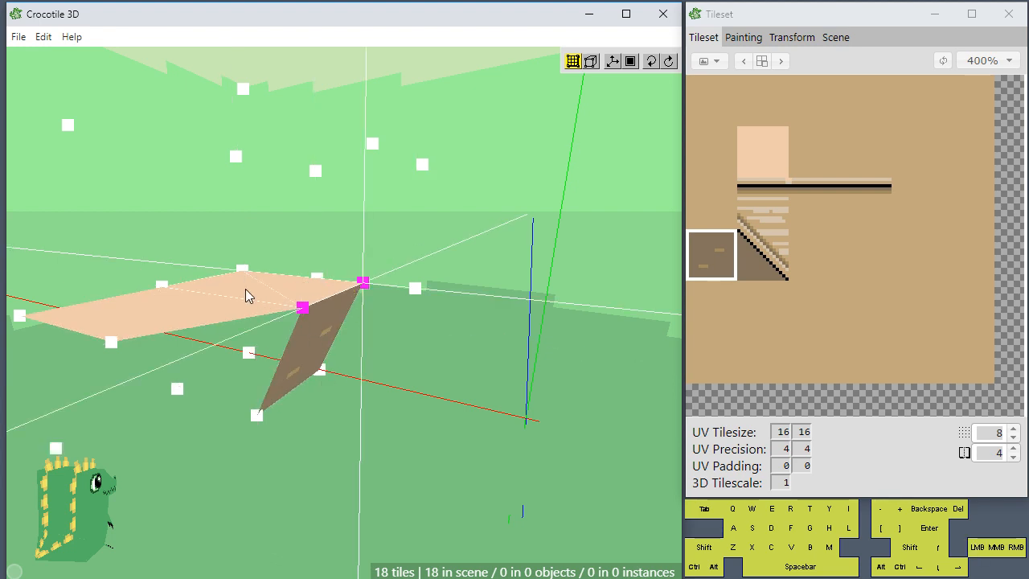
- Nudge the dark brown tile's two upper vertices back and forth, return the tile upright and clear the selection
key(space)
mouse_move(351, 425)
mouse_down()
mouse_move(129, 418)
mouse_move(366, 423)
mouse_up()
scroll(367, 423, down, 2)
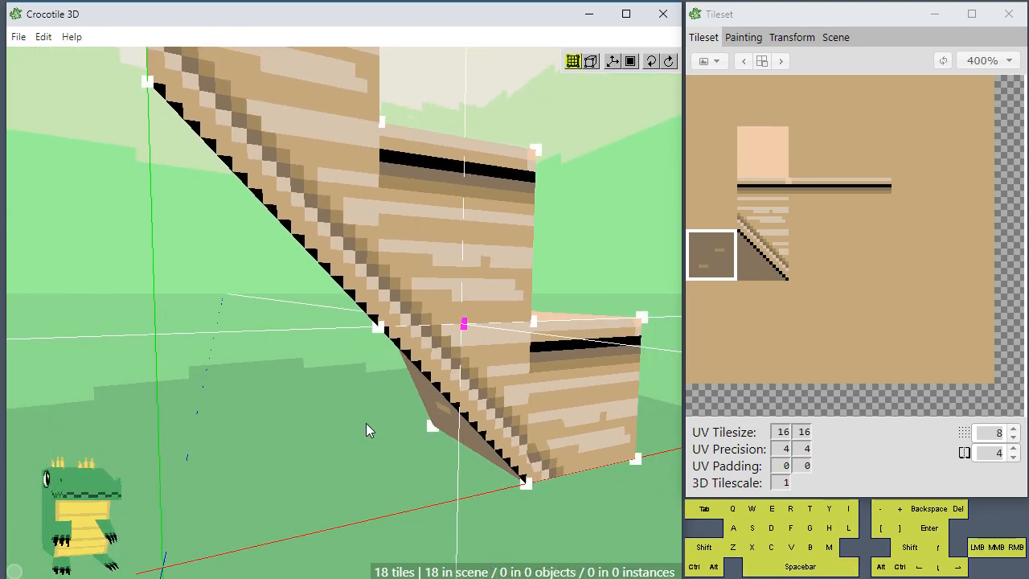
key(a)
key(a)
key(d)
key(d)
key(d)
key(space)
drag(366, 424, 450, 427)
key(ctrl+d)
- Select the whole dark brown tile and try moving it outward by one tile and back
scroll(334, 414, up, 3)
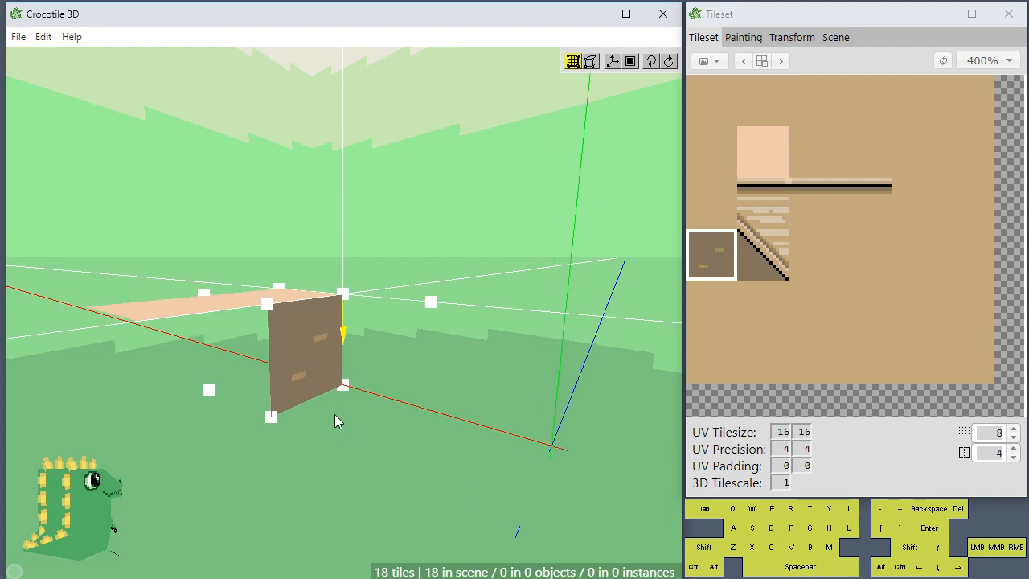
click(307, 361)
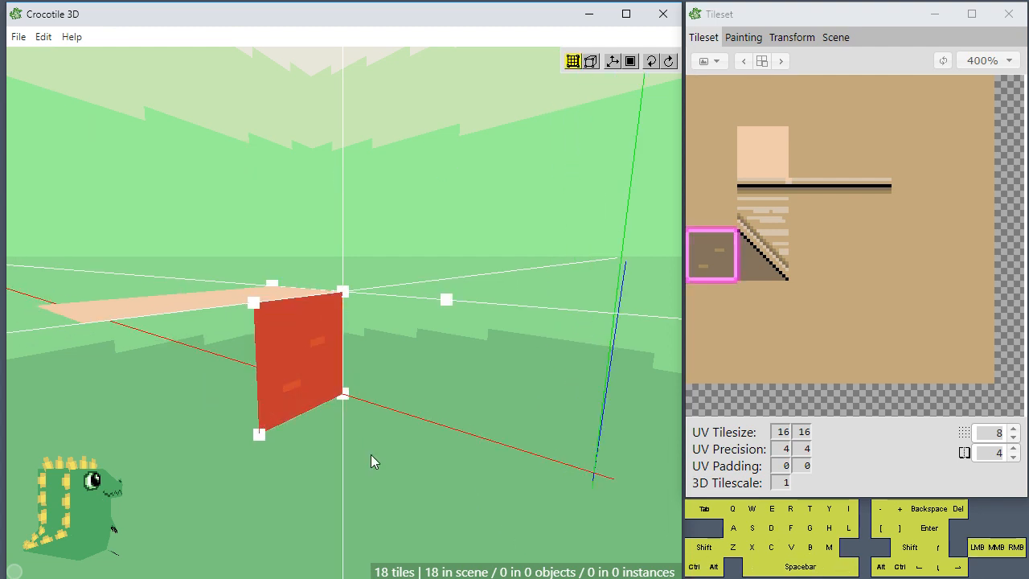
key(space)
drag(563, 456, 371, 455)
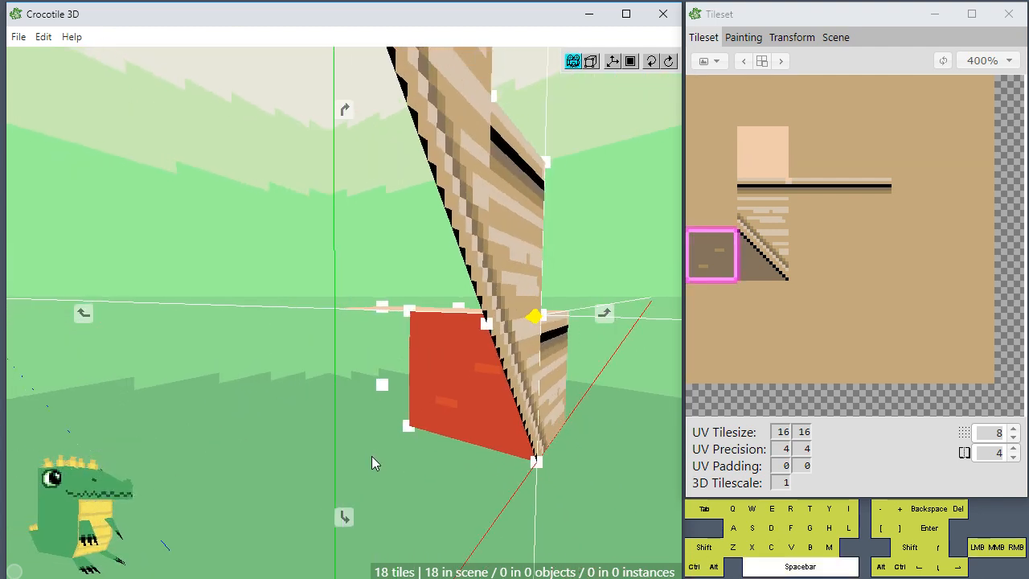
mouse_move(371, 455)
right_down()
mouse_move(305, 447)
mouse_move(368, 467)
right_up()
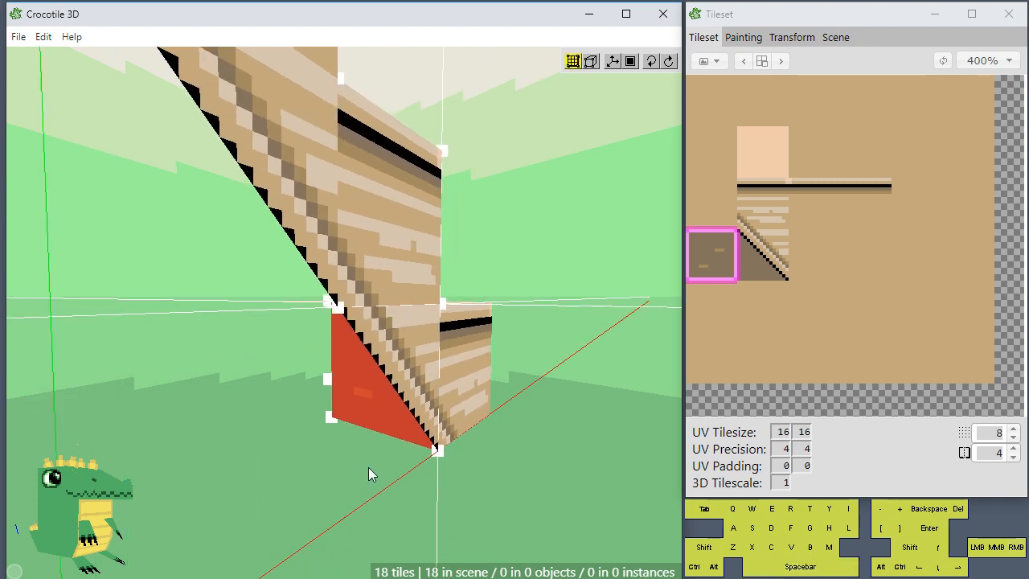
key(a)
key(d)
key(space+s)
key(space+s)
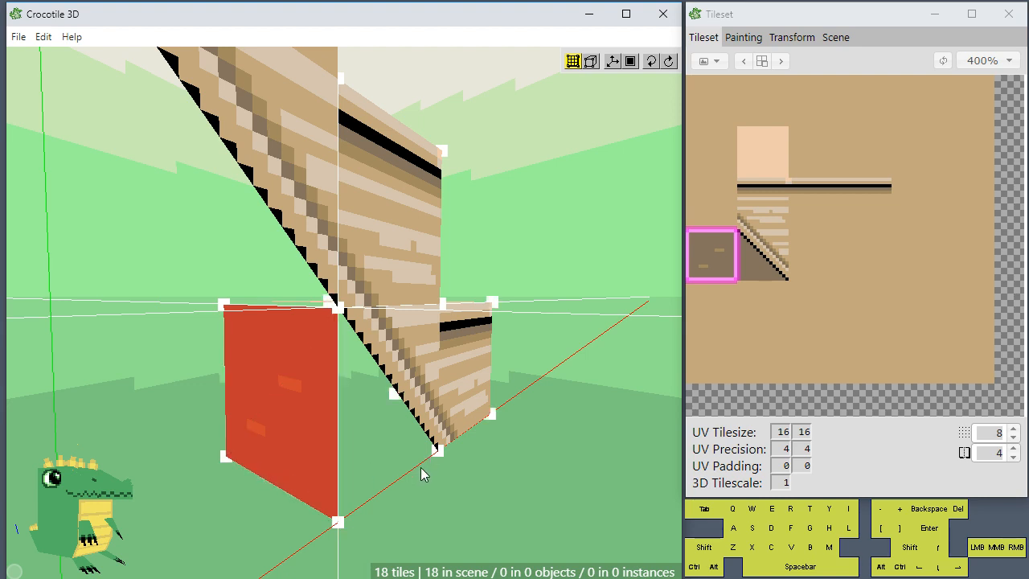
key(space)
key(space+w)
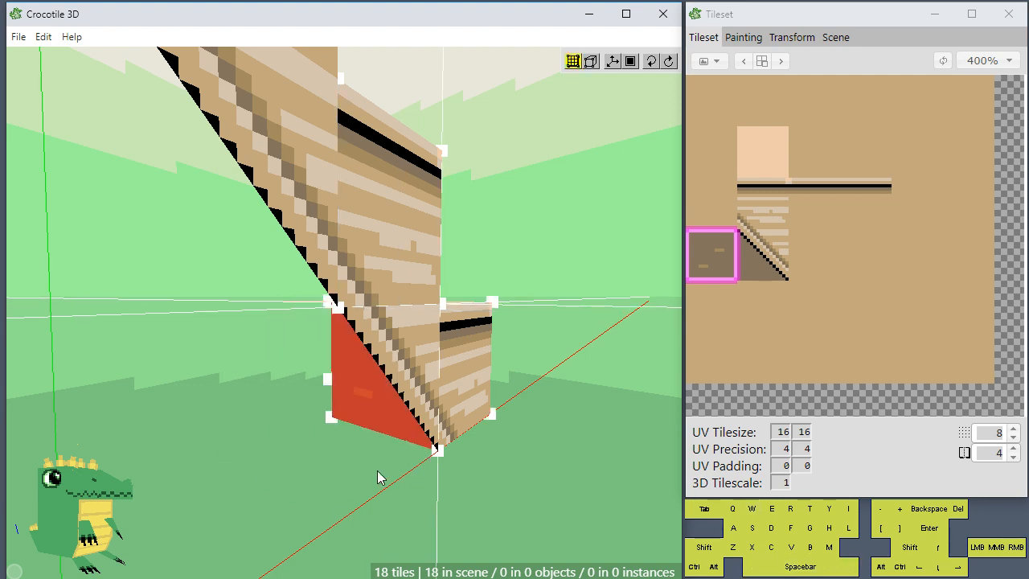
- Select only the dark brown tile's two far-side vertices and try moving them back and forth
key(space)
mouse_move(259, 467)
mouse_down()
mouse_move(418, 467)
mouse_move(261, 467)
mouse_up()
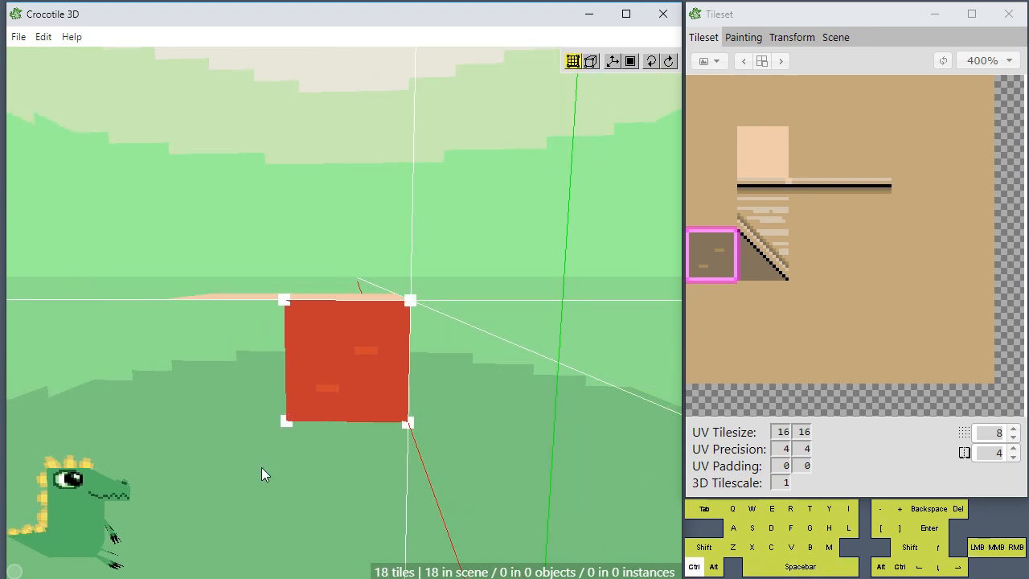
key(ctrl+a)
key(space)
drag(346, 422, 282, 426)
key(a)
key(a)
key(d)
key(d)
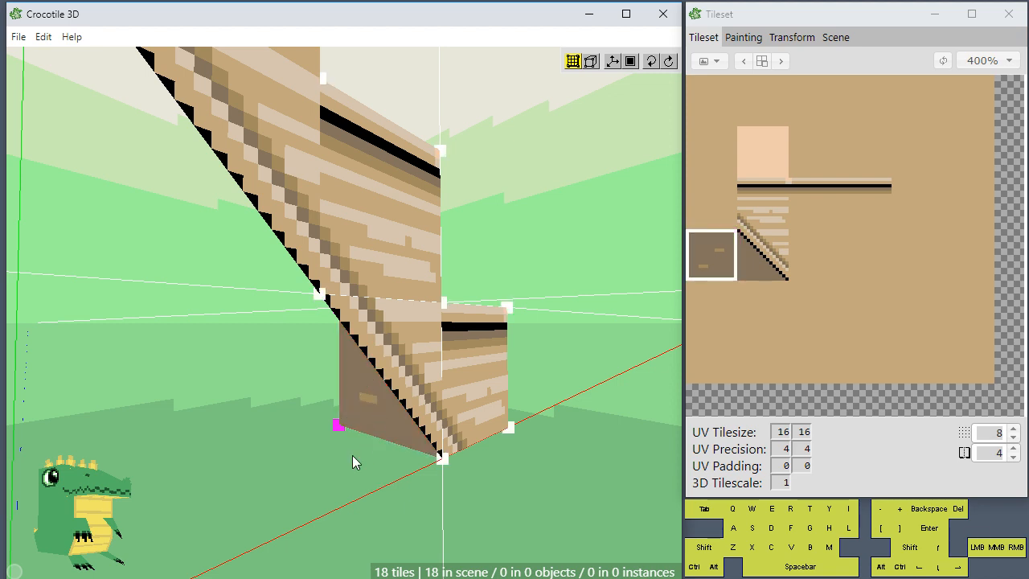
key(space)
drag(354, 458, 313, 490)
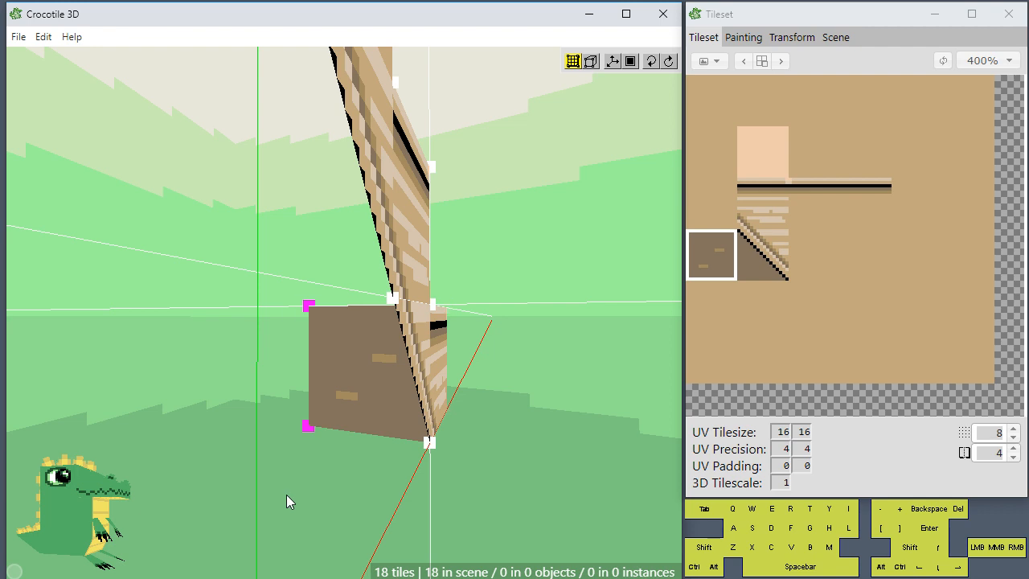
- Deselect the tile's lower vertex, try moving the remaining upper far-side vertex, and undo the change
alt+drag(286, 495, 468, 408)
key(space)
drag(324, 496, 270, 484)
key(a)
key(a)
key(space)
scroll(289, 481, down, 2)
key(space)
right_drag(270, 484, 342, 482)
drag(275, 473, 314, 471)
key(ctrl+z)
key(space)
scroll(287, 447, up, 2)
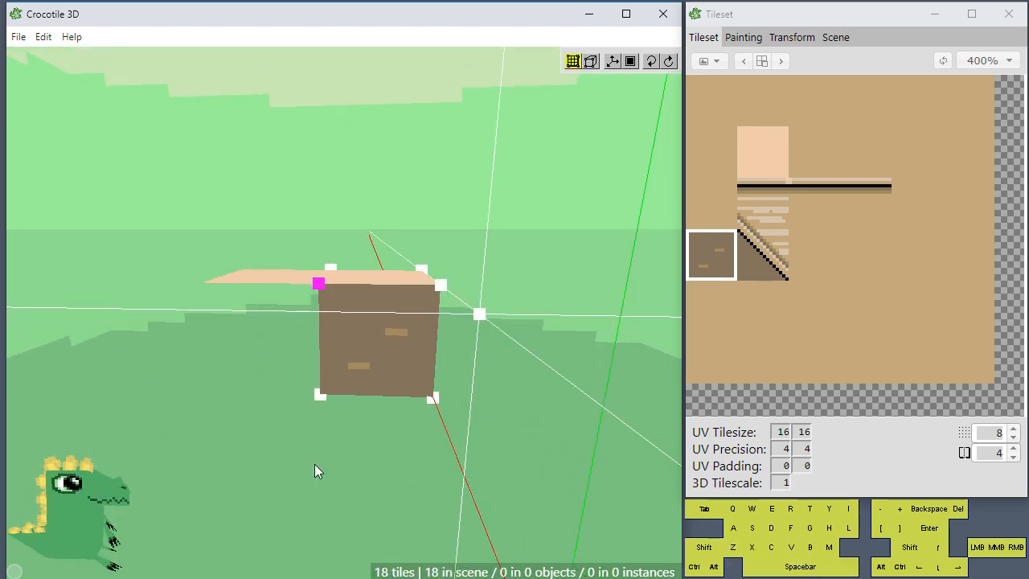
- Move the whole dark brown tile outward by one tile from behind the bottom step and deselect it
click(385, 340)
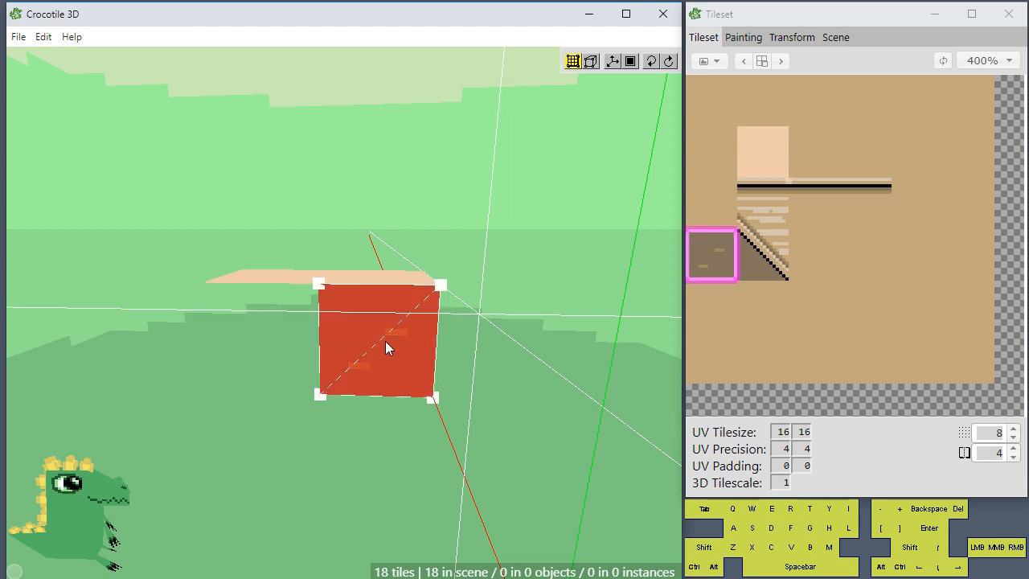
key(space)
scroll(400, 446, up, 2)
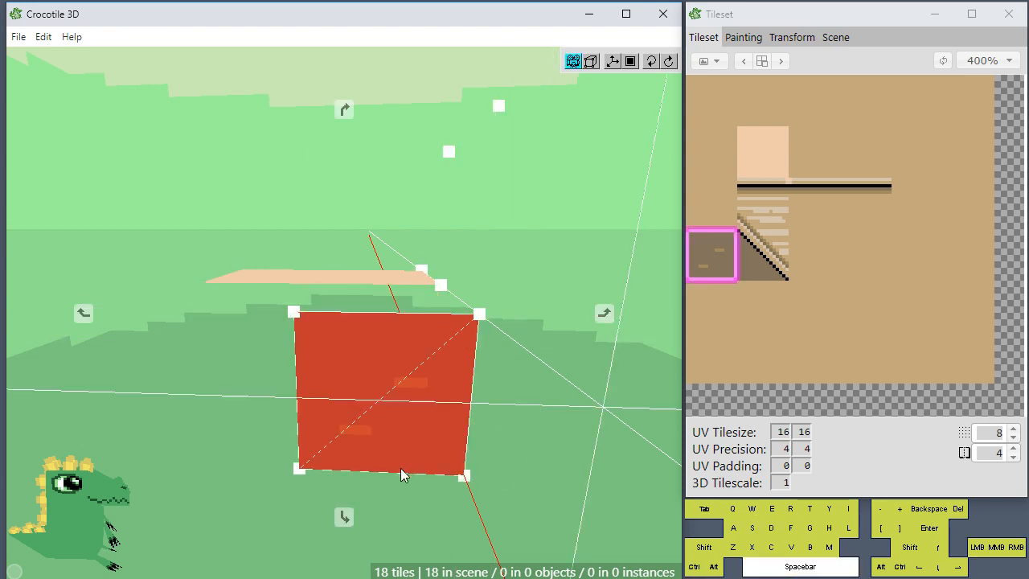
drag(400, 468, 310, 439)
key(ctrl+d)
- Move the dark brown tile's two lower vertices in under the stairs so it slopes along the black diagonal edge
drag(204, 418, 402, 558)
key(d)
key(d)
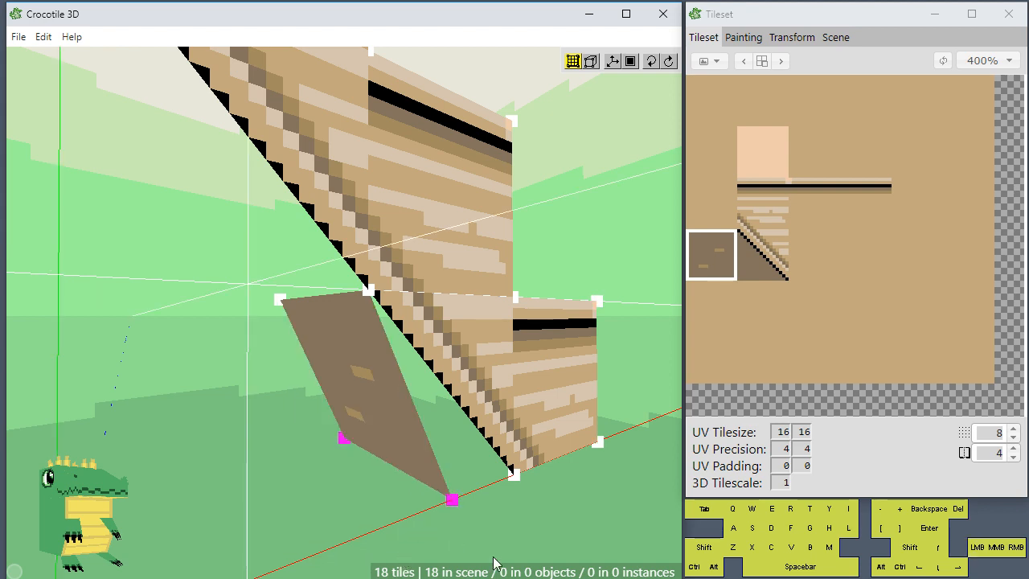
key(ctrl+d)
key(space)
drag(414, 533, 374, 482)
scroll(338, 489, down, 2)
key(space)
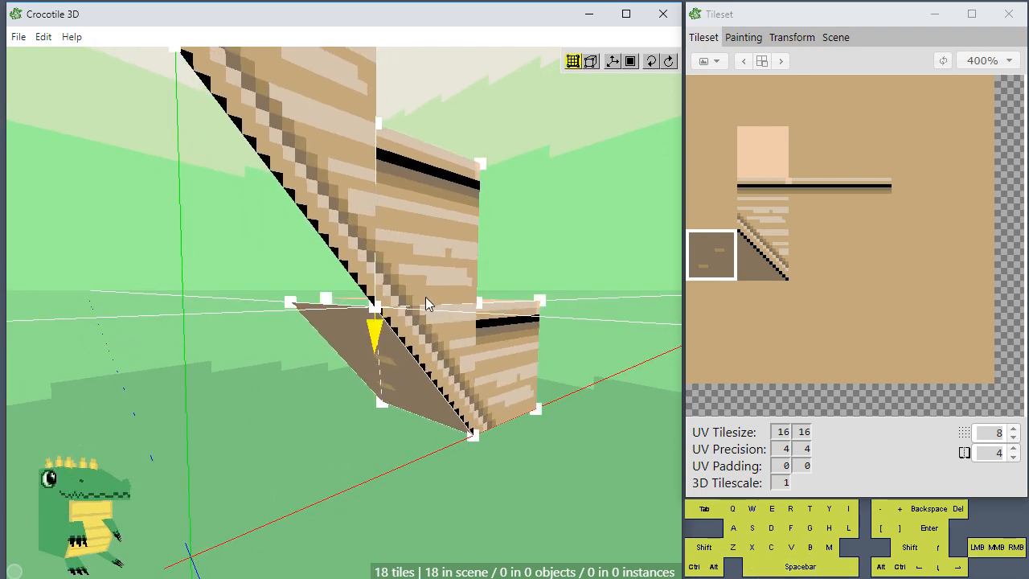
- Examine how the crosshair's yellow direction arrow points around the sloped tile's upper corner from different views
scroll(424, 451, up, 2)
key(space)
right_drag(424, 451, 409, 448)
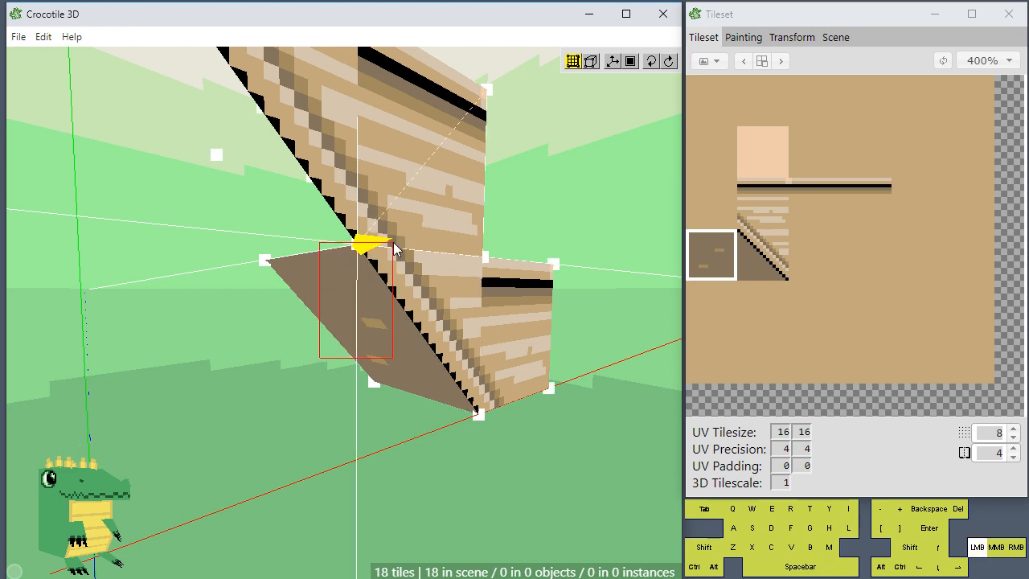
key(space)
mouse_move(282, 361)
mouse_down()
mouse_move(357, 361)
mouse_move(282, 362)
mouse_up()
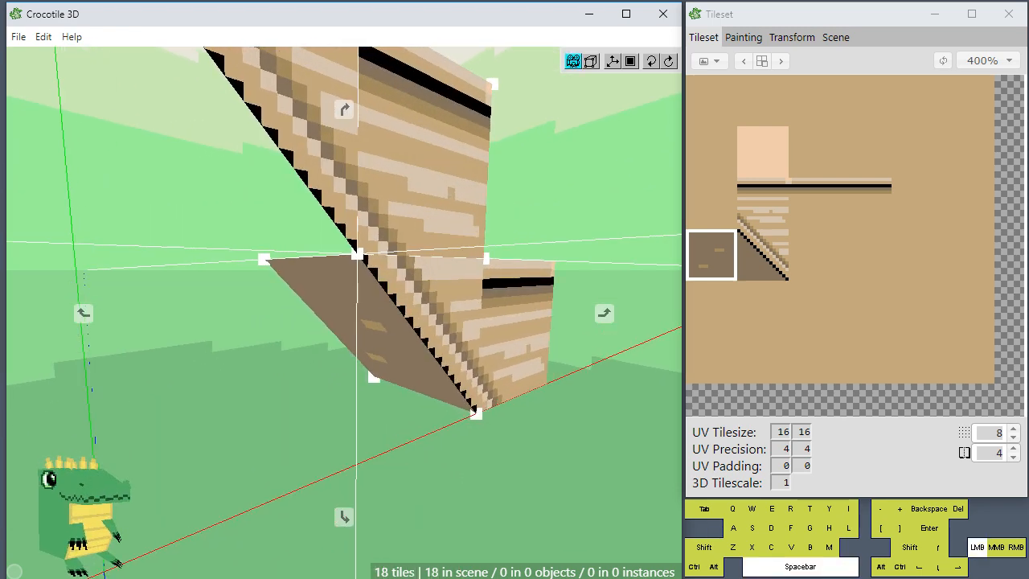
key(s)
key(w)
key(s)
key(w)
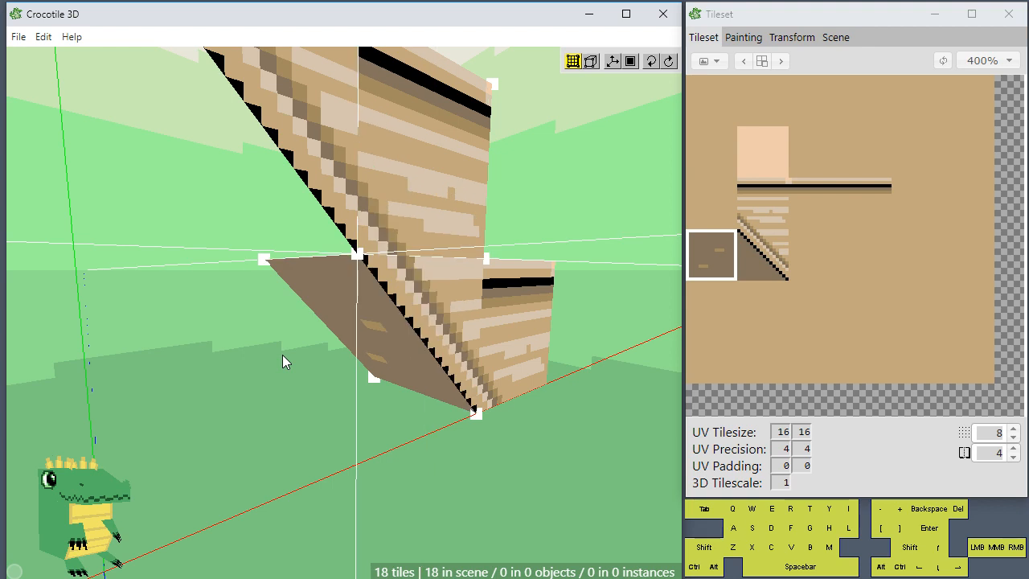
key(s)
key(w)
click(357, 254)
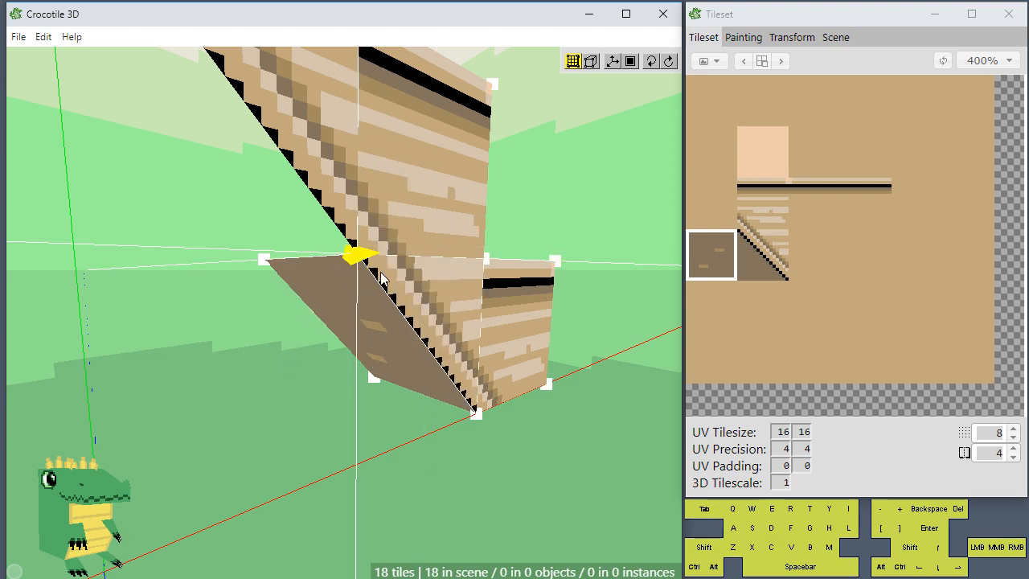
key(d)
key(a)
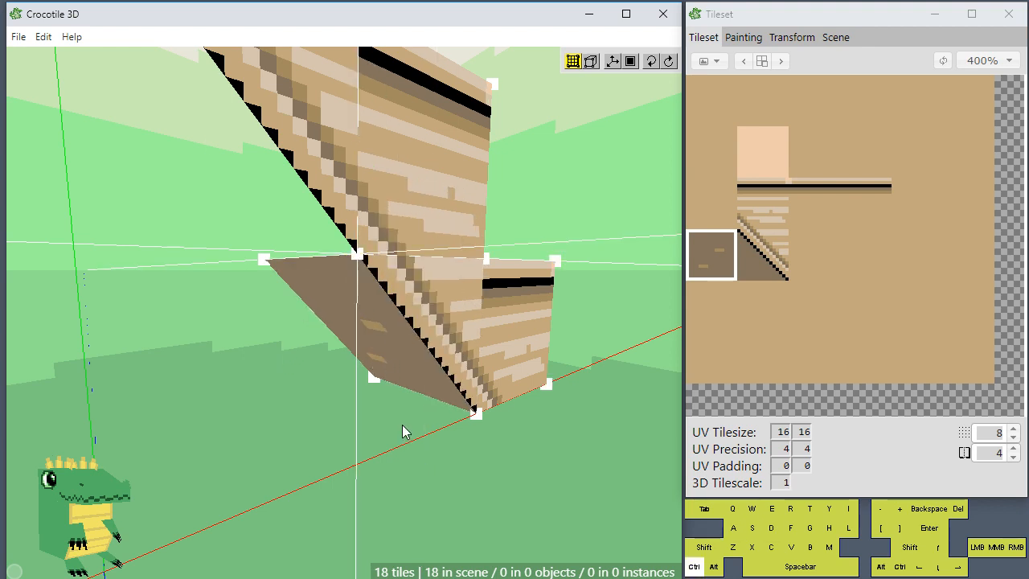
click(371, 308)
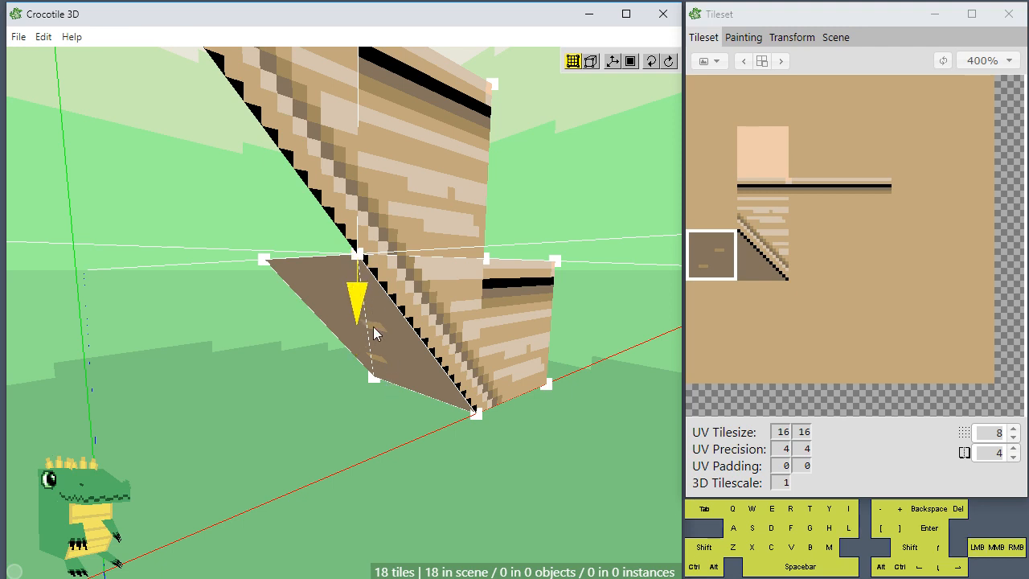
key(space)
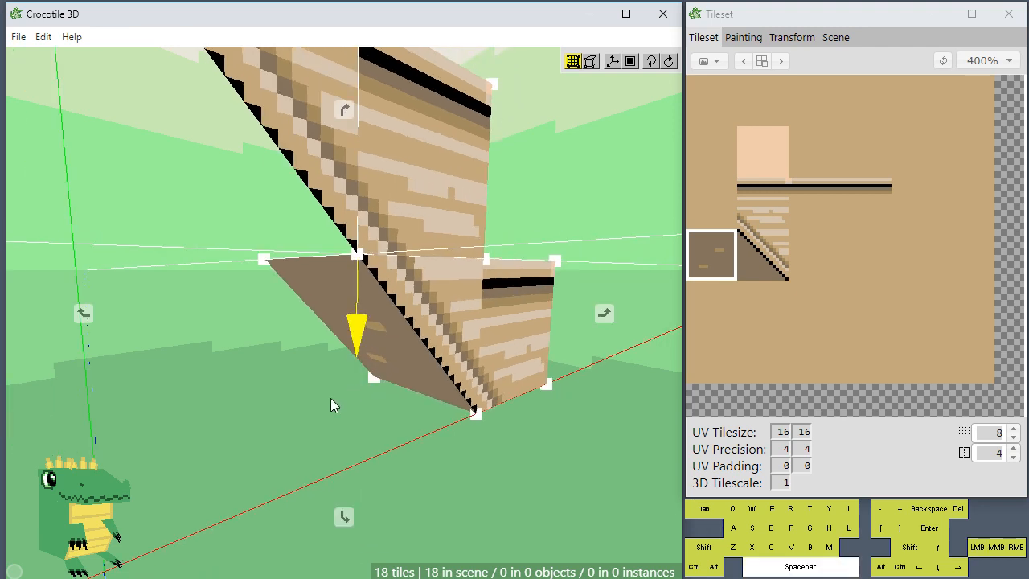
drag(330, 398, 325, 398)
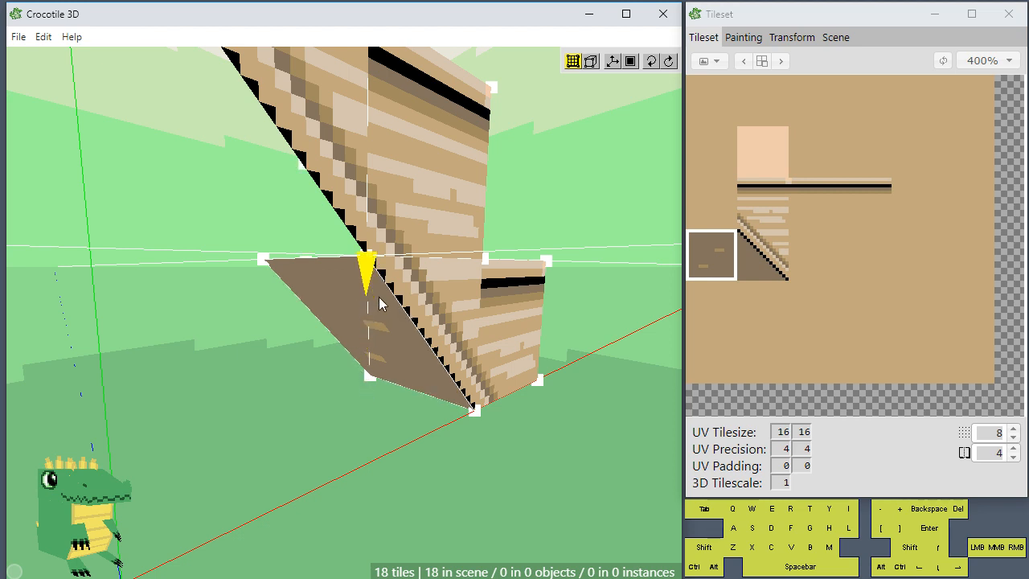
- Turn off Crosshair Arrows in the settings and close them
click(44, 37)
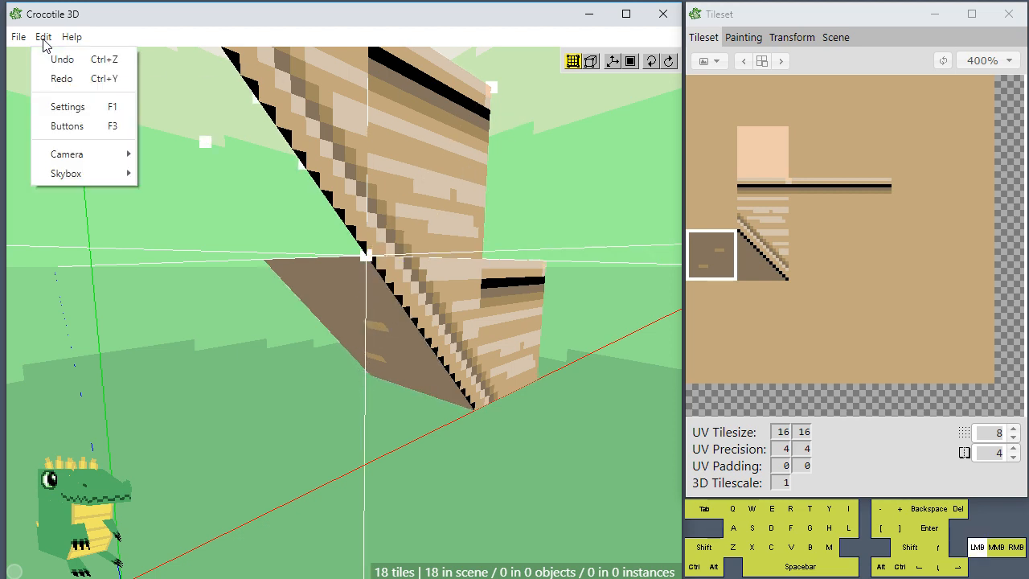
click(78, 123)
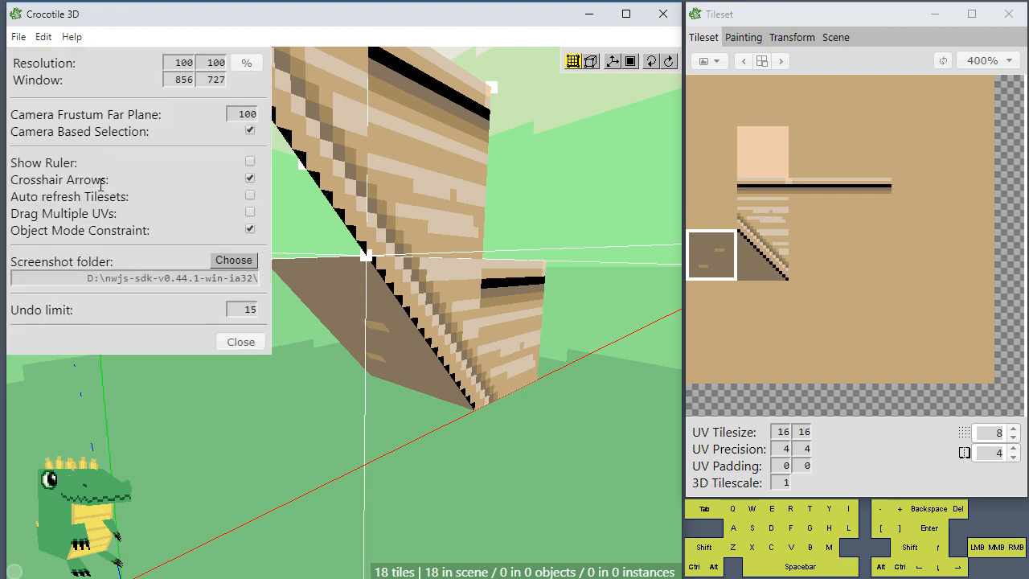
click(250, 178)
click(240, 341)
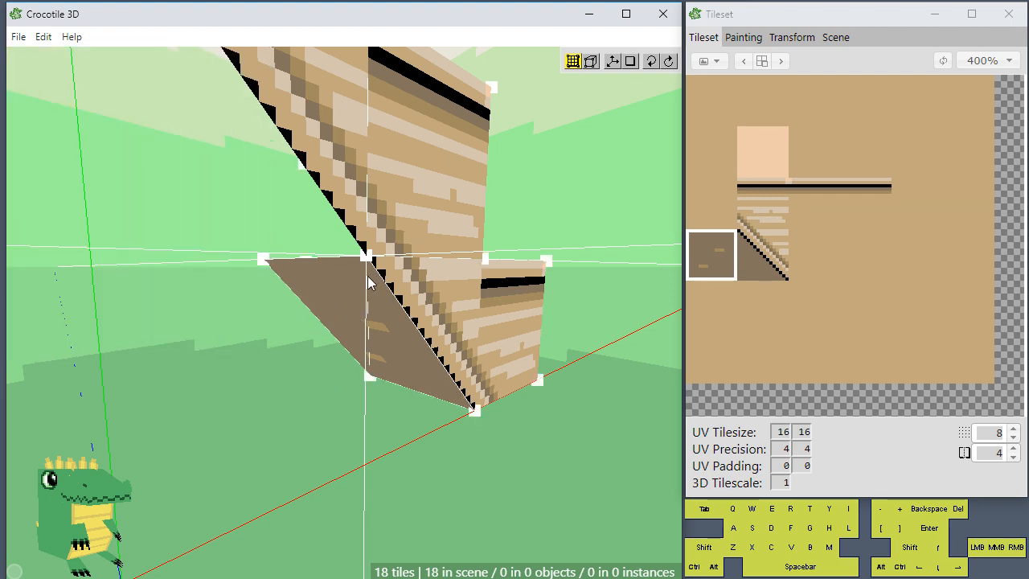
- Turn on Crosshair Arrows in the settings and close them
click(346, 293)
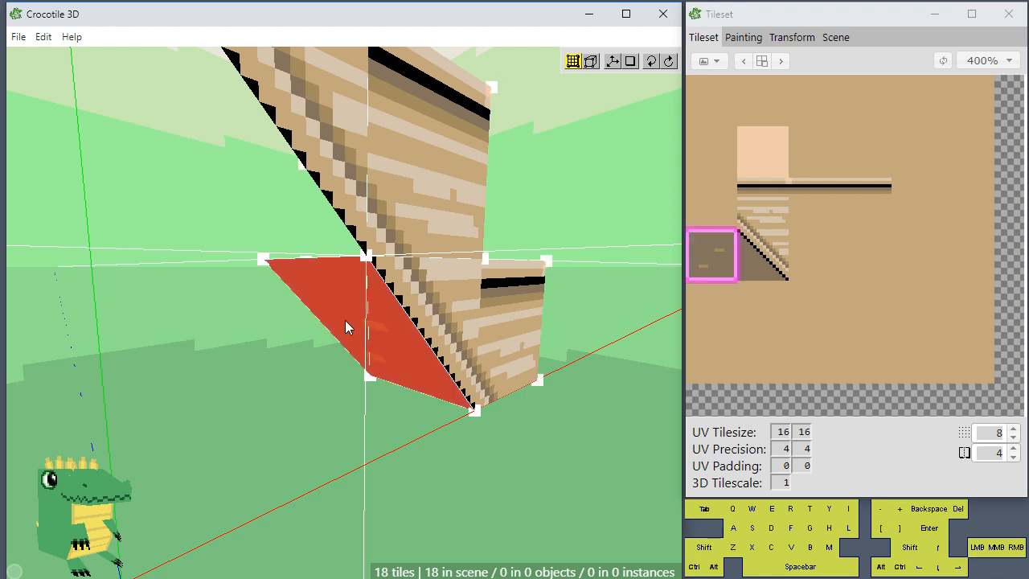
ctrl+click(340, 294)
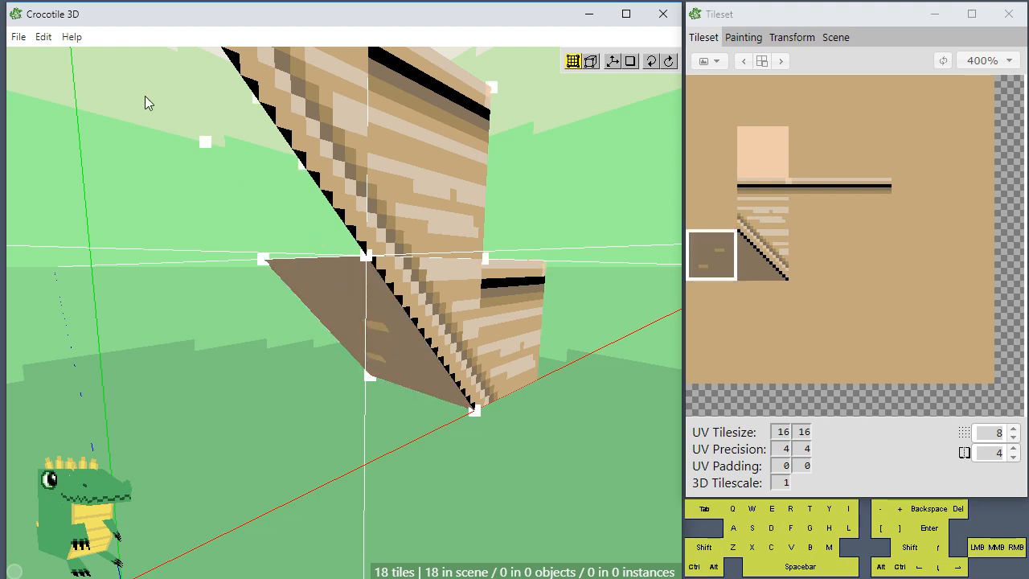
click(48, 37)
click(70, 106)
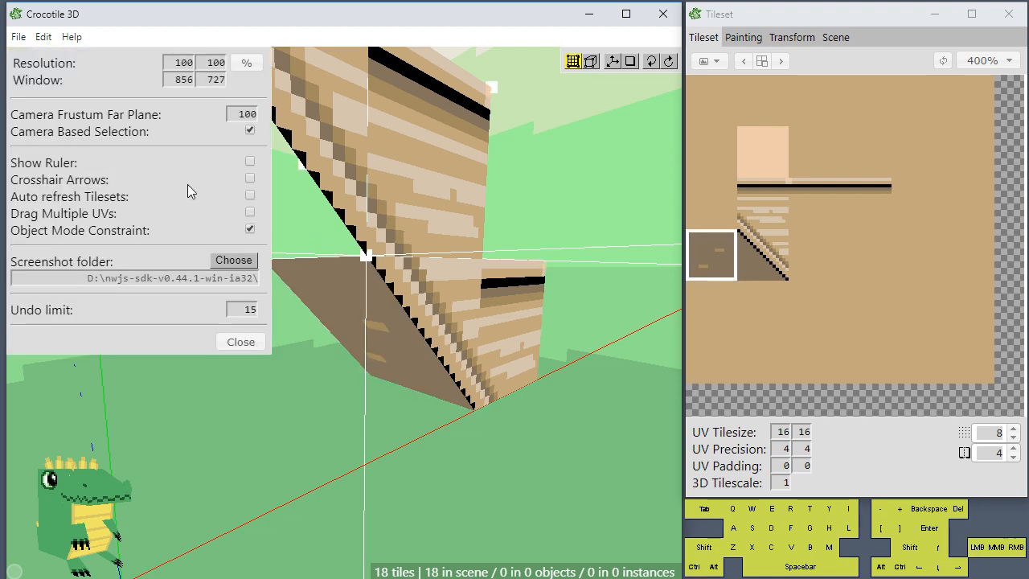
click(241, 343)
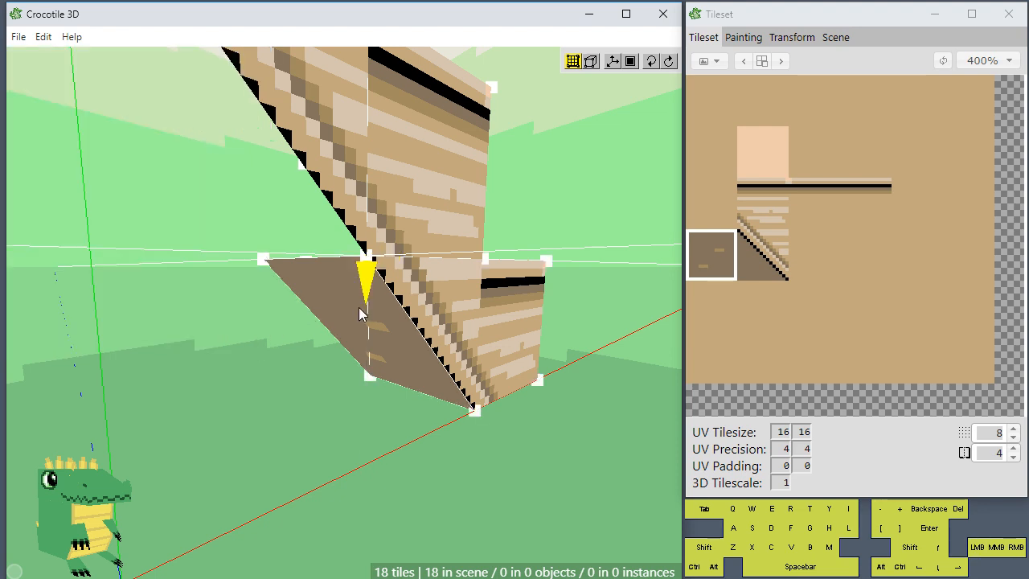
- Select the sloped tile's outer upper vertex and examine how the crosshair's yellow arrow points from different views
click(264, 260)
key(space)
drag(251, 312, 250, 312)
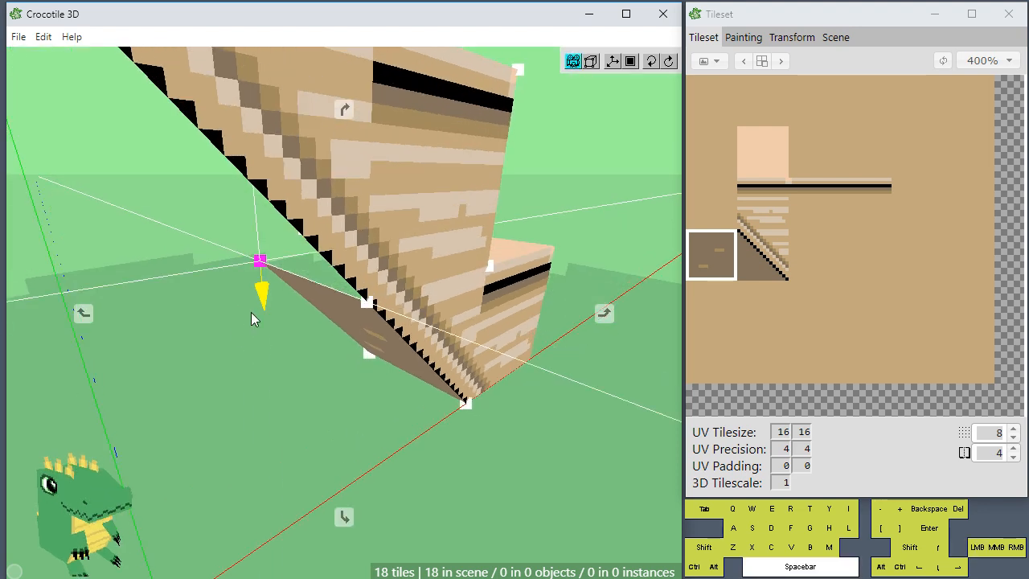
drag(215, 269, 190, 270)
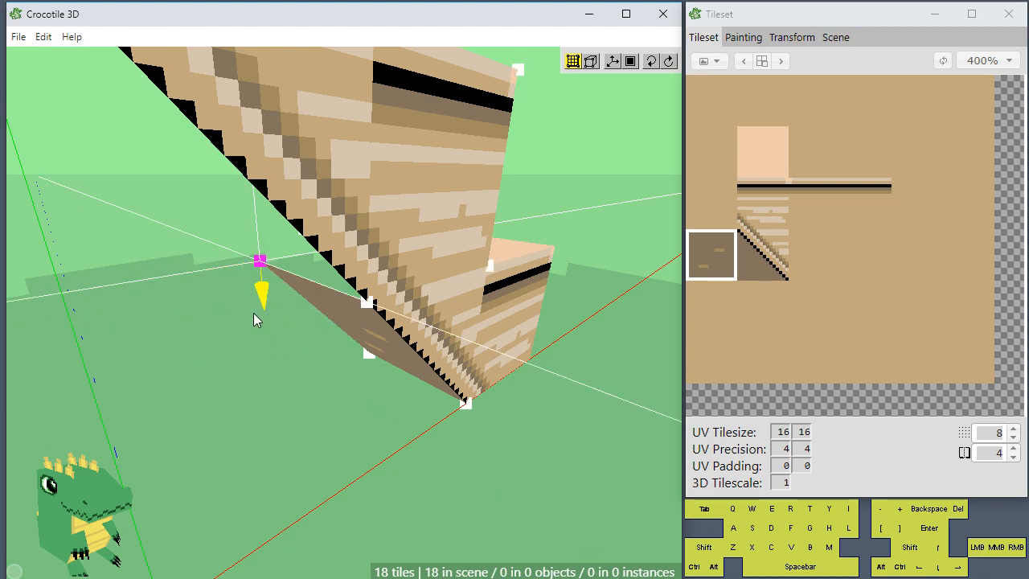
drag(253, 312, 295, 289)
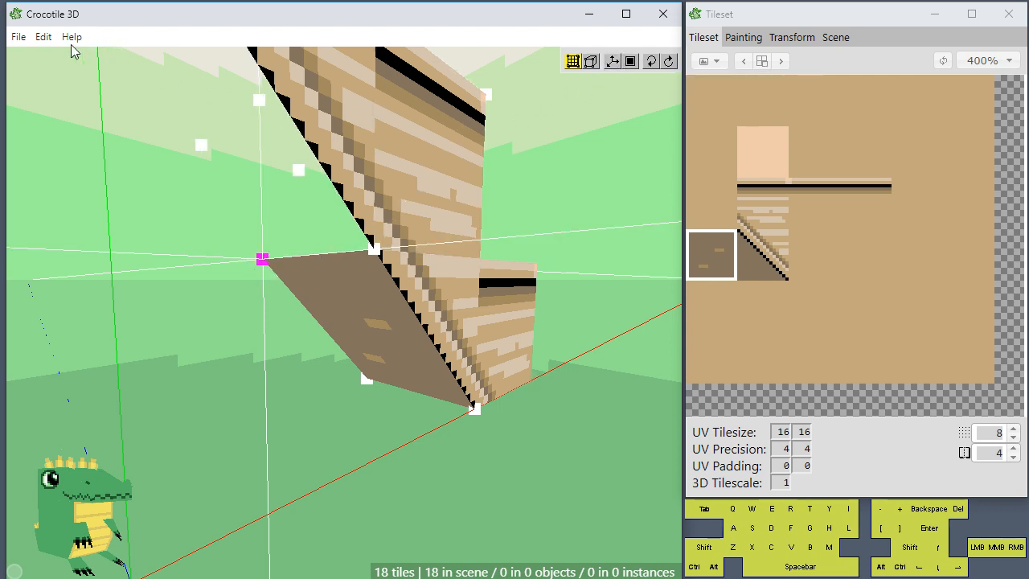
- Turn off Crosshair Arrows in the settings and deselect the sloped tile's outer upper vertex
click(45, 38)
click(69, 106)
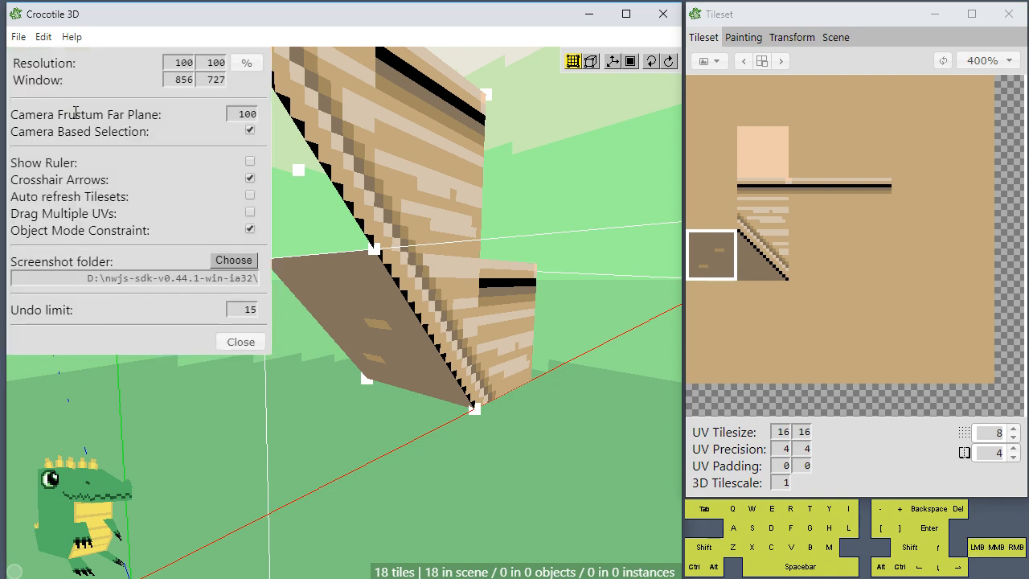
click(241, 342)
right_drag(316, 357, 318, 334)
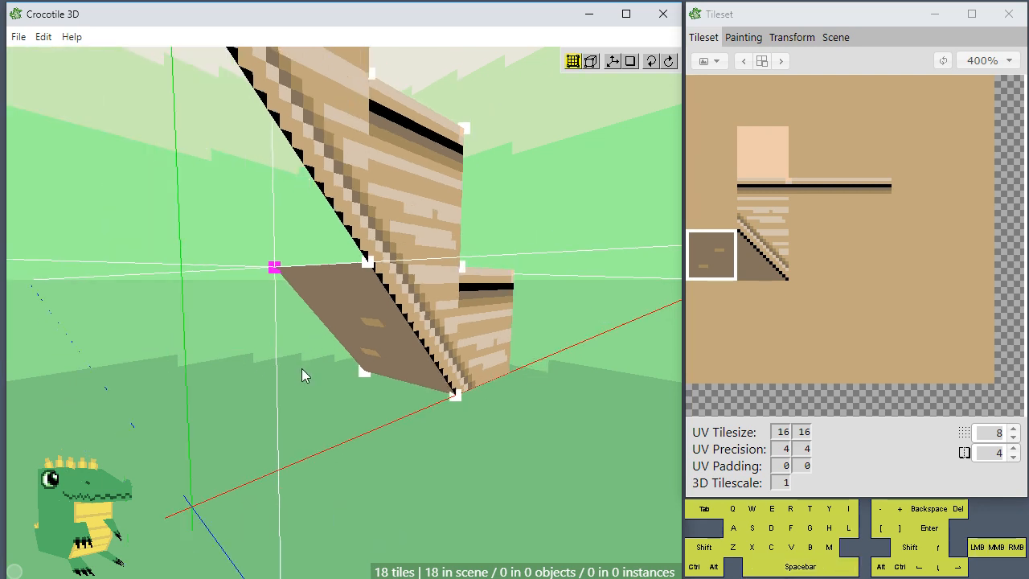
key(ctrl+d)
key(space)
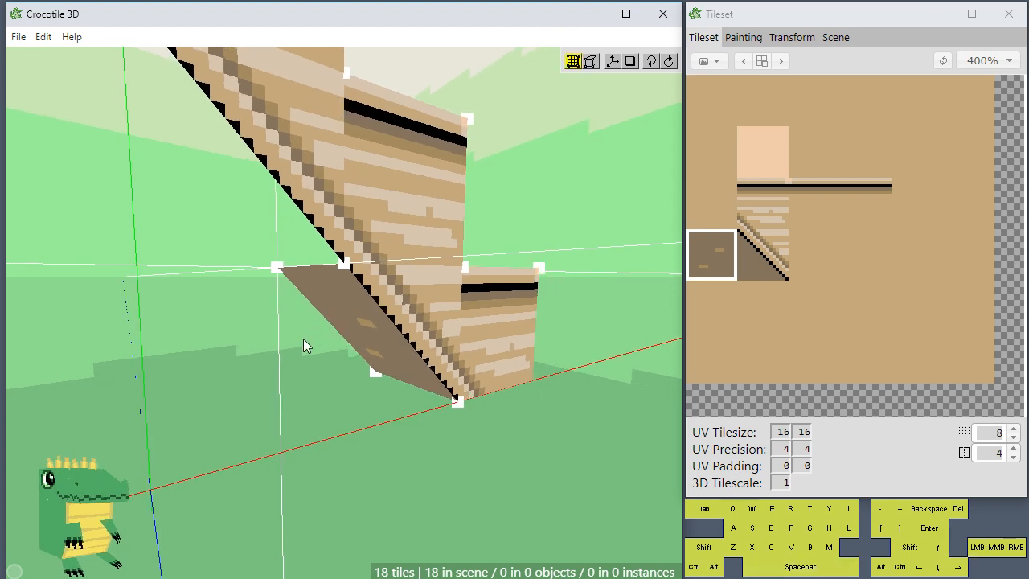
key(space)
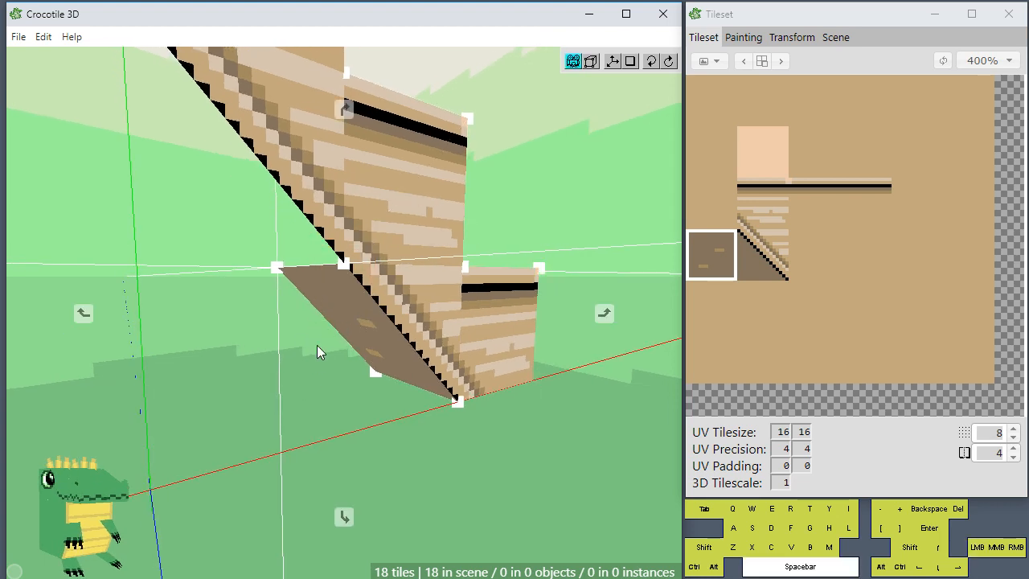
key(ctrl+z)
key(ctrl+z)
key(ctrl+z)
key(ctrl+z)
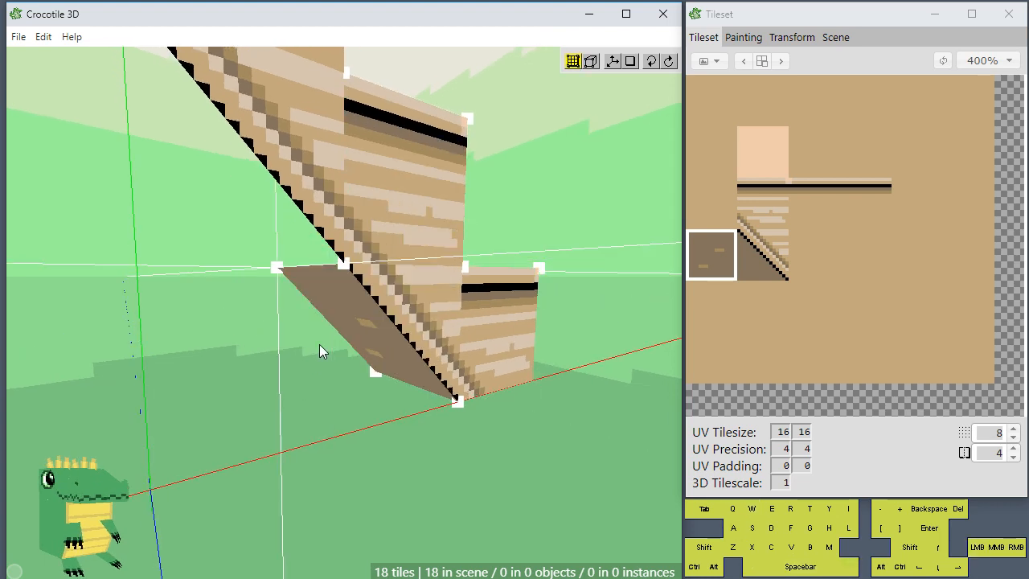
key(s)
key(w)
key(d)
key(a)
key(ctrl+d)
scroll(351, 318, up, 1)
key(space)
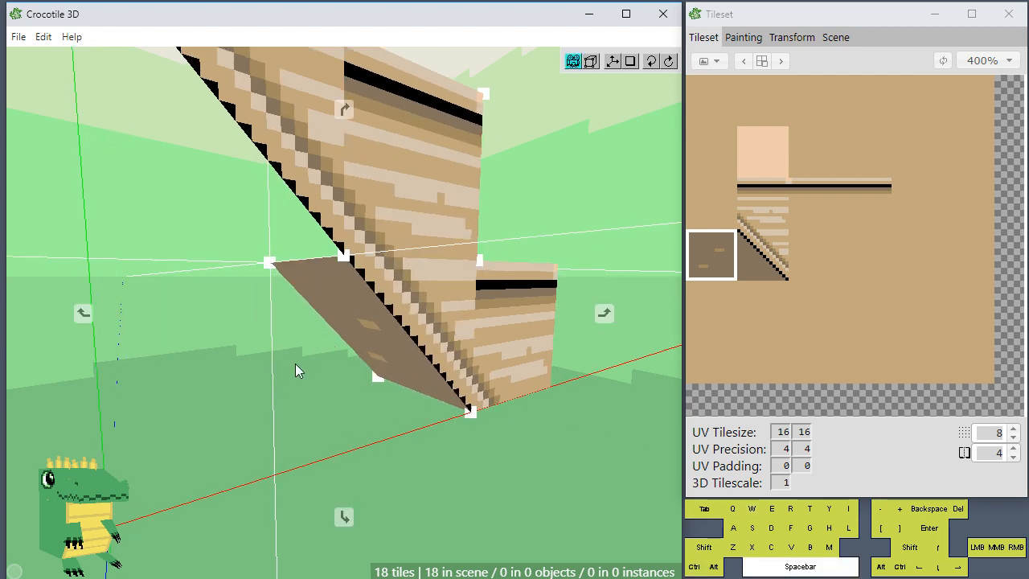
drag(295, 363, 294, 363)
- Try moving the whole sloped brown tile away from the stairs and back into place, and deselect it
click(337, 311)
key(d)
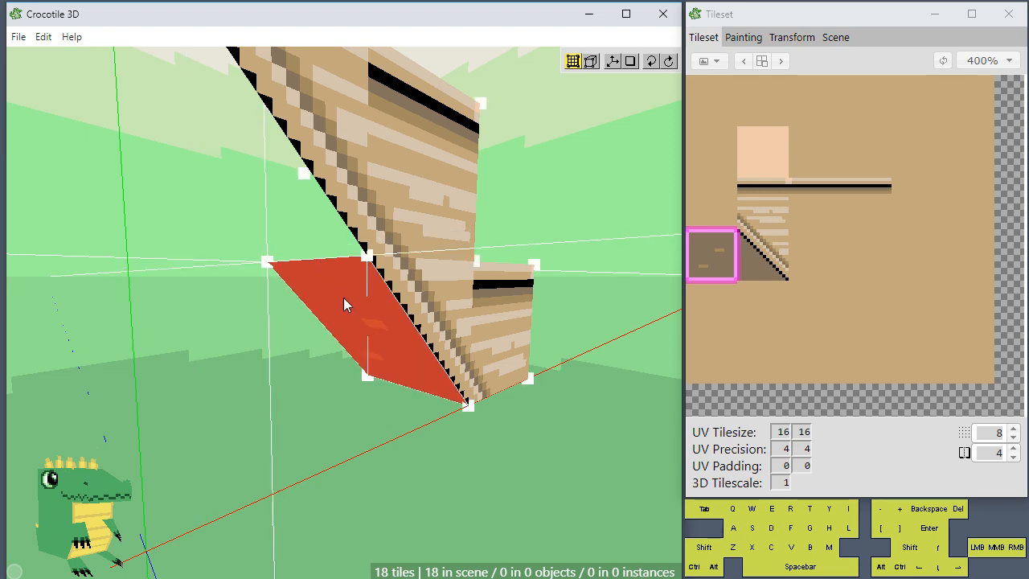
key(a)
key(d)
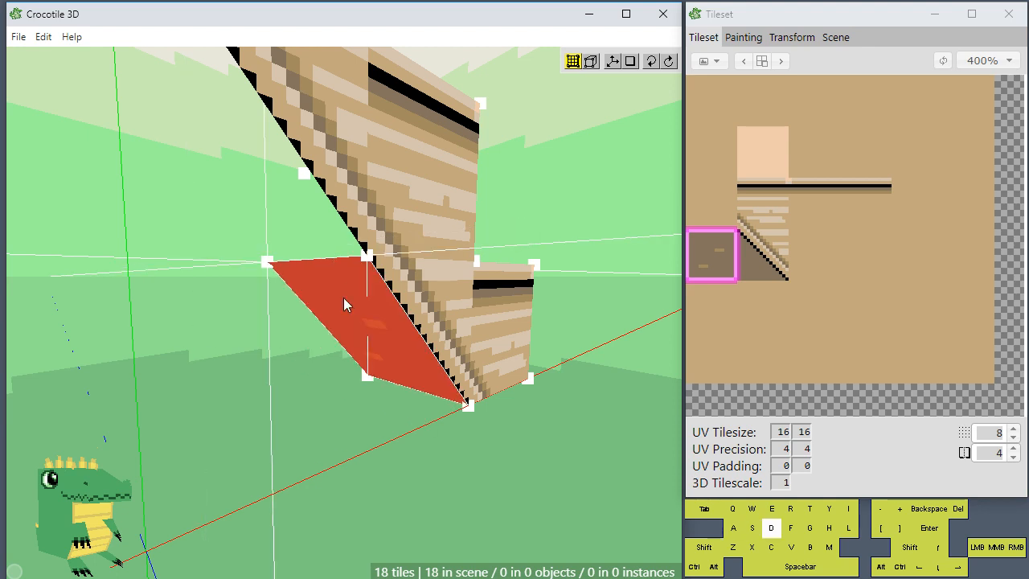
key(a)
drag(287, 222, 277, 237)
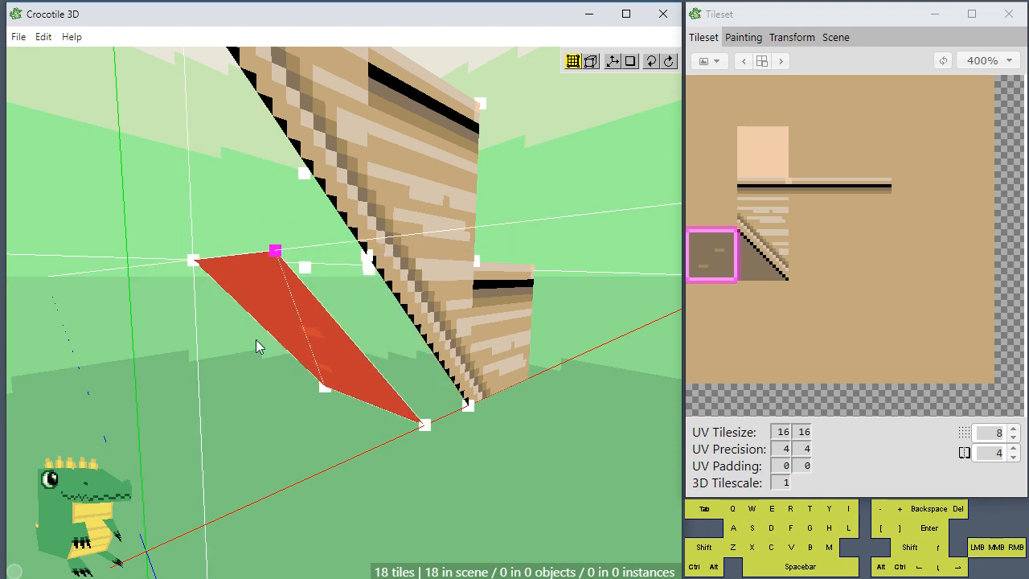
key(a)
key(d)
key(d)
click(355, 319)
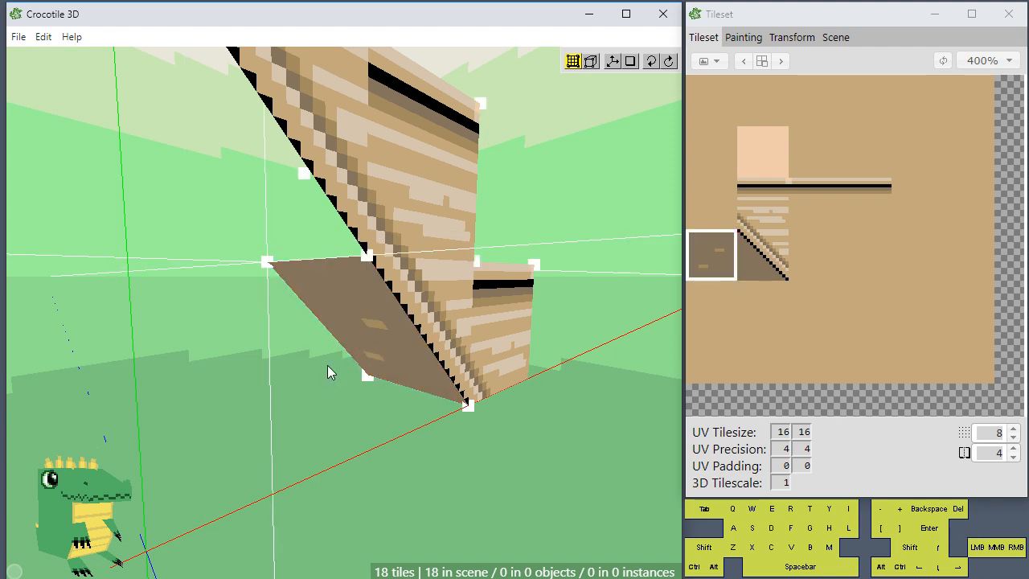
key(a)
key(d)
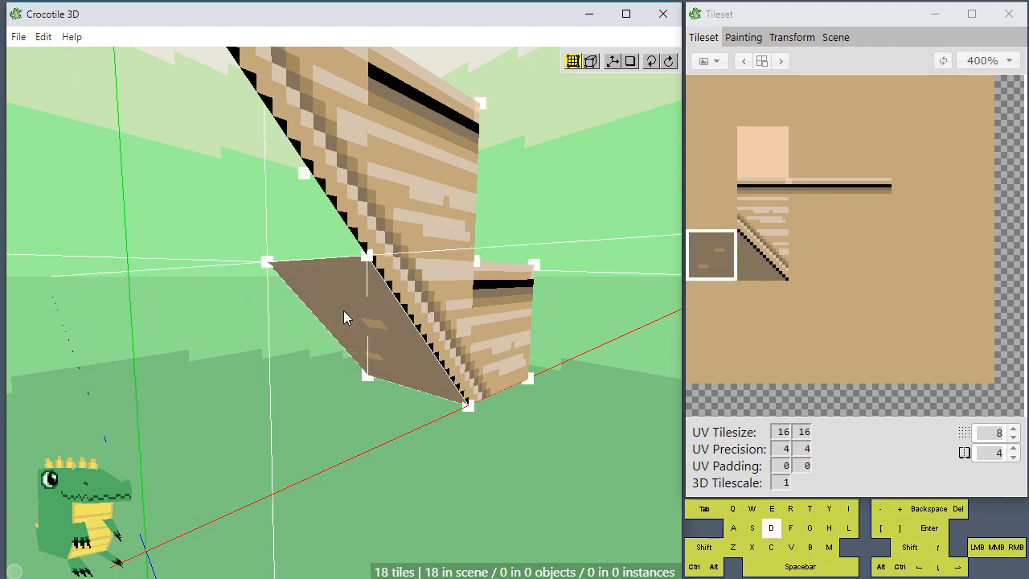
key(a)
key(d)
key(s)
key(w)
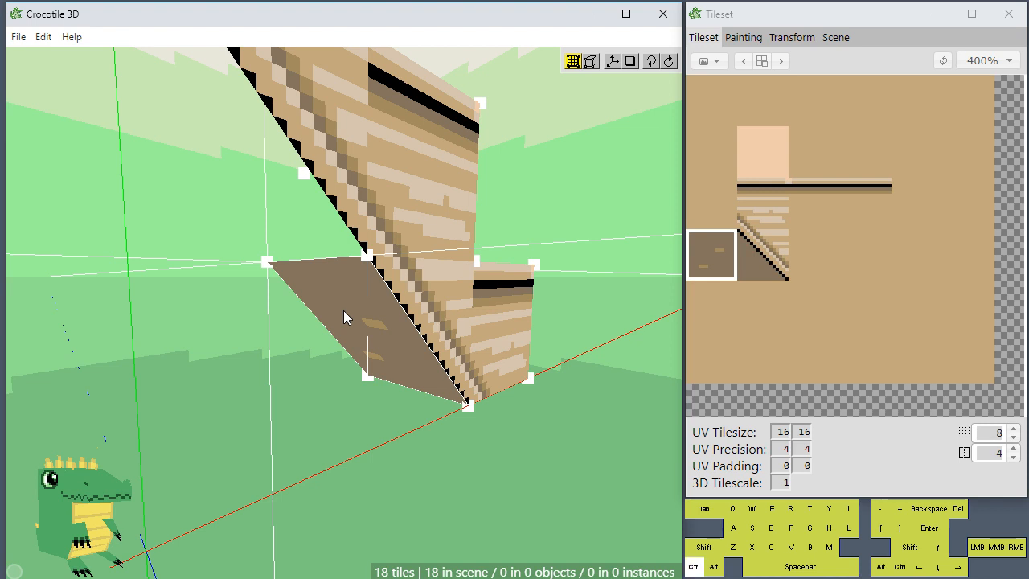
- Select the sloped brown tile and switch its highlight from red to green
click(362, 318)
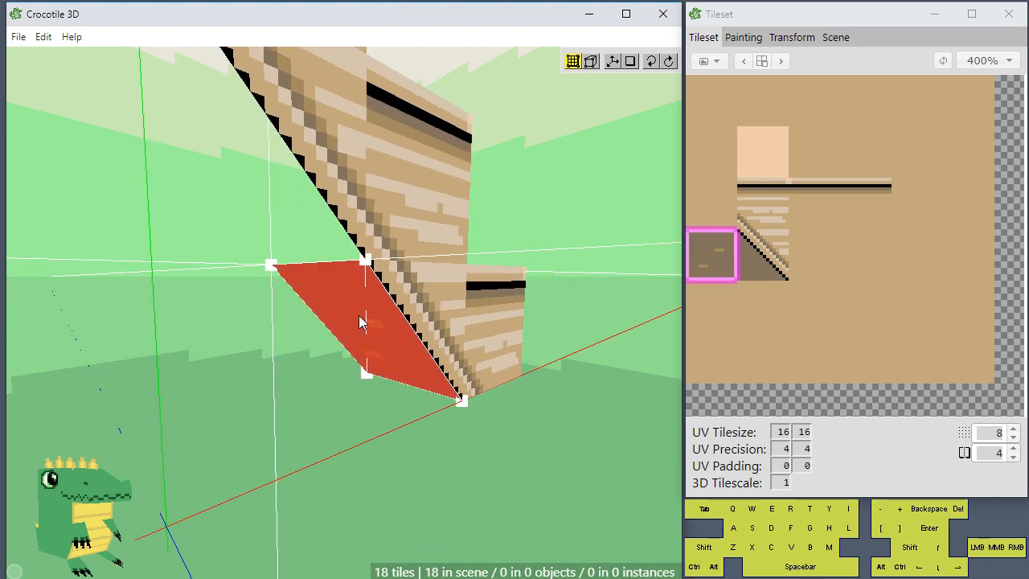
scroll(328, 352, up, 1)
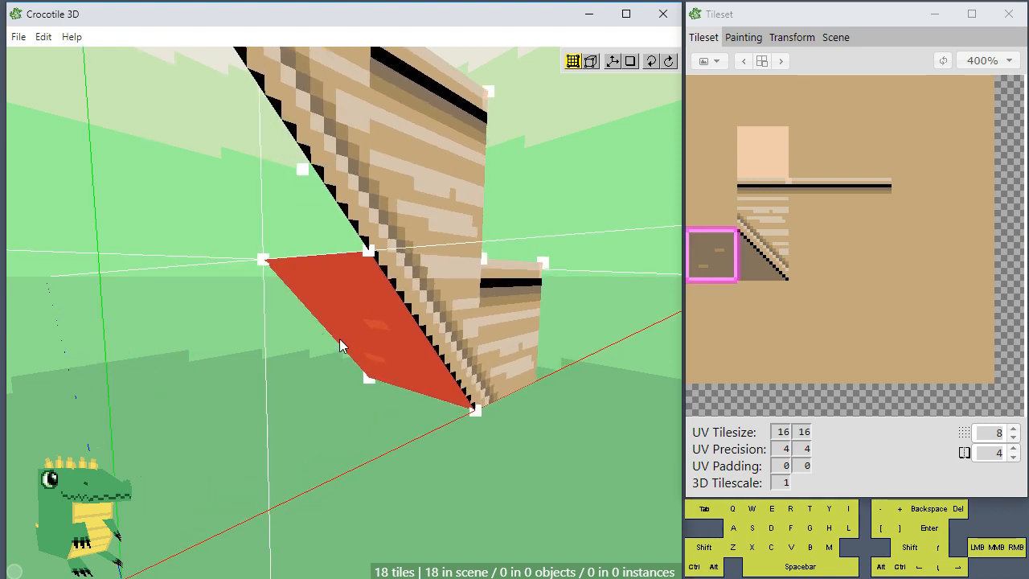
middle_click(345, 332)
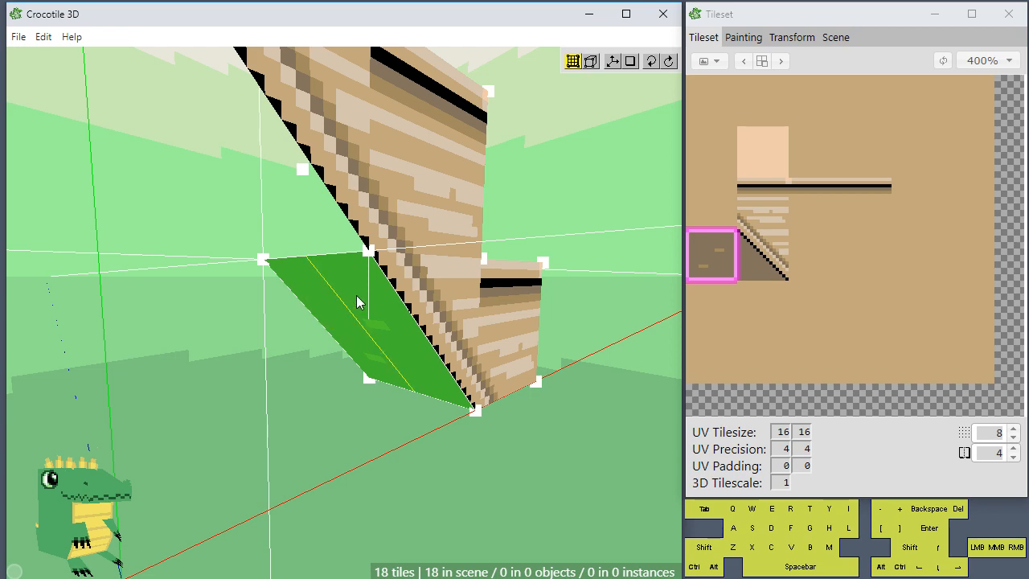
- Examine the green-highlighted sloped tile and its yellow guide line beneath the stairs from different views
key(space)
drag(358, 319, 434, 319)
mouse_move(290, 360)
mouse_down()
mouse_move(268, 360)
mouse_move(295, 360)
mouse_up()
scroll(295, 360, up, 2)
drag(284, 397, 211, 377)
drag(295, 369, 319, 345)
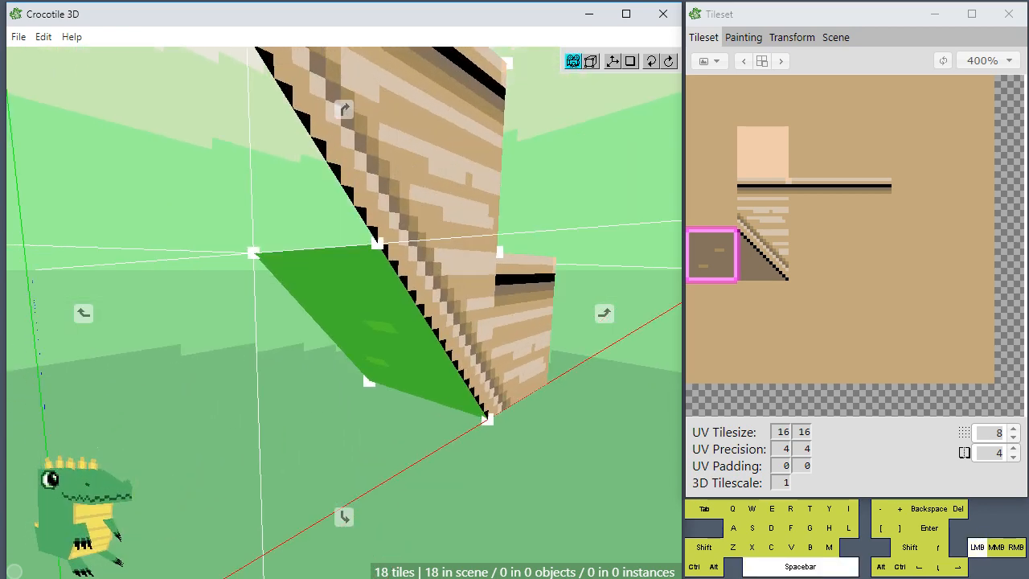
scroll(320, 346, down, 3)
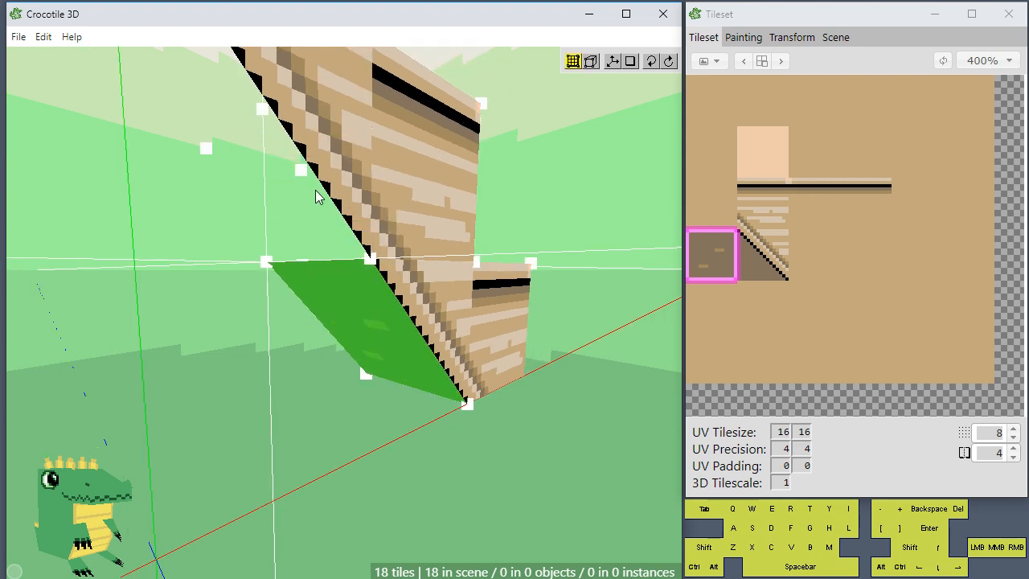
drag(407, 303, 408, 303)
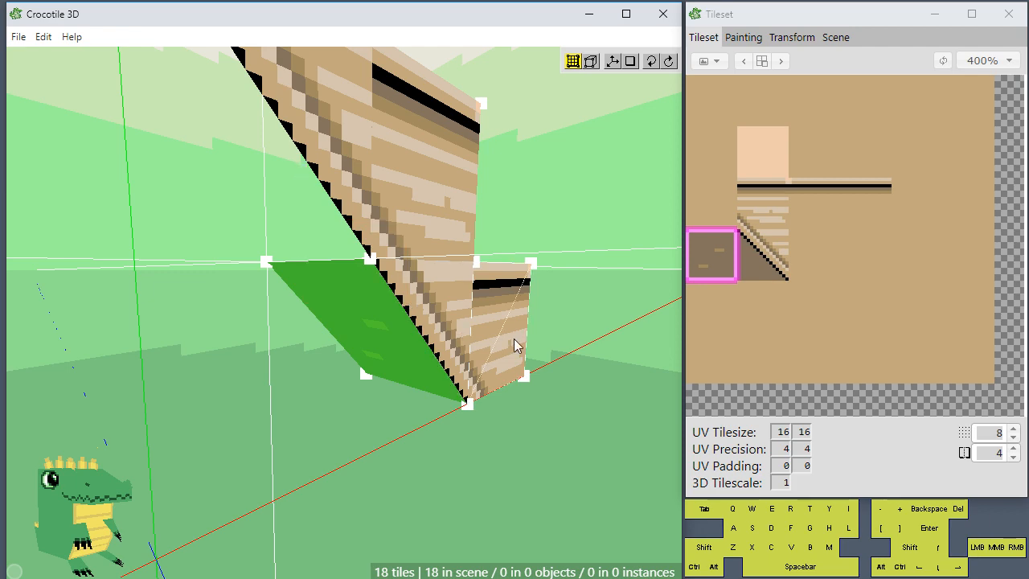
key(space)
mouse_move(357, 408)
mouse_down()
mouse_move(483, 408)
mouse_move(357, 408)
mouse_up()
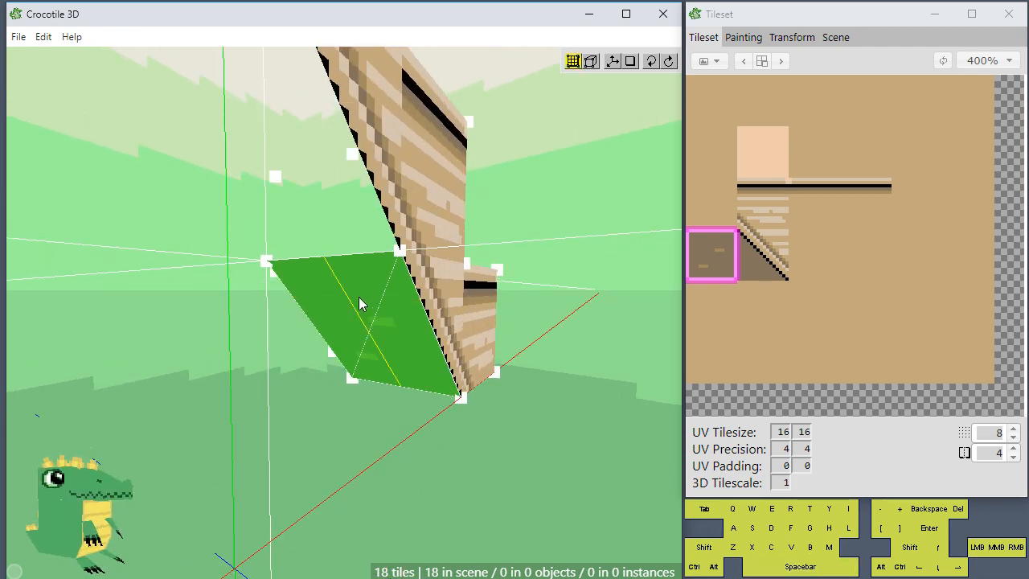
key(space)
drag(276, 292, 348, 278)
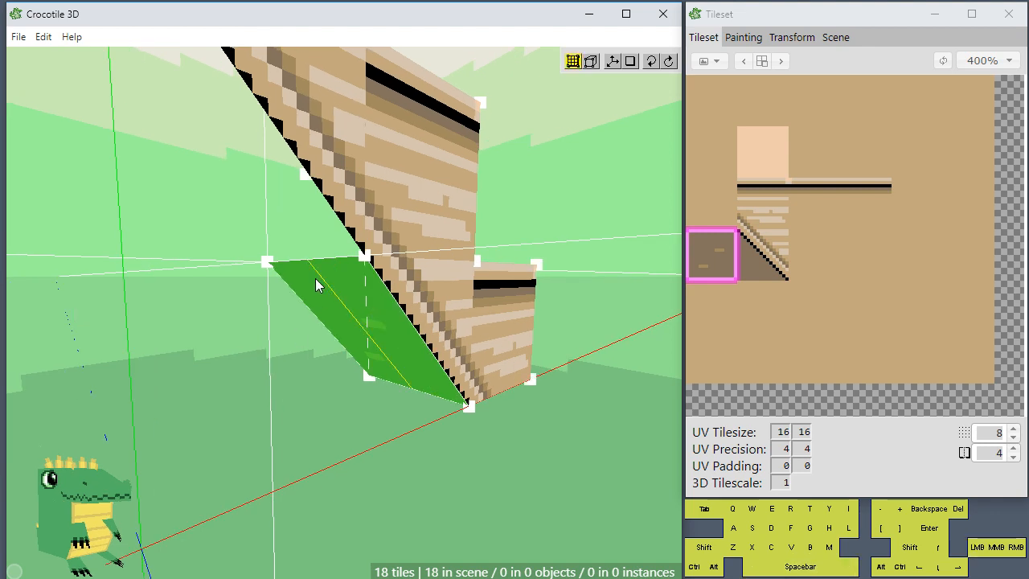
- Try moving the sloped tile's upper vertex on the black diagonal edge downward
click(364, 257)
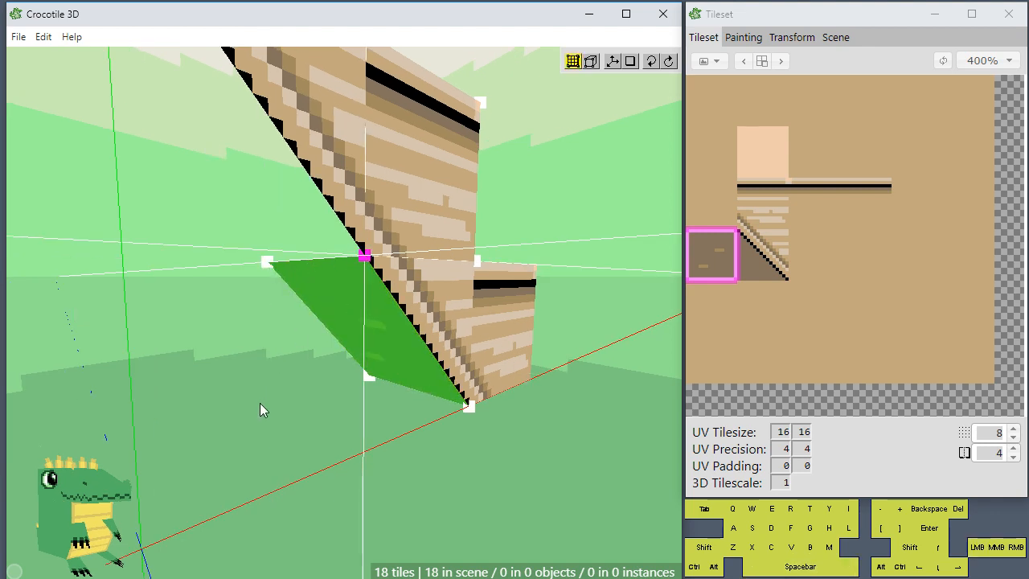
key(space)
key(w)
key(ctrl+d)
key(space)
drag(244, 426, 293, 387)
drag(362, 325, 429, 237)
key(space)
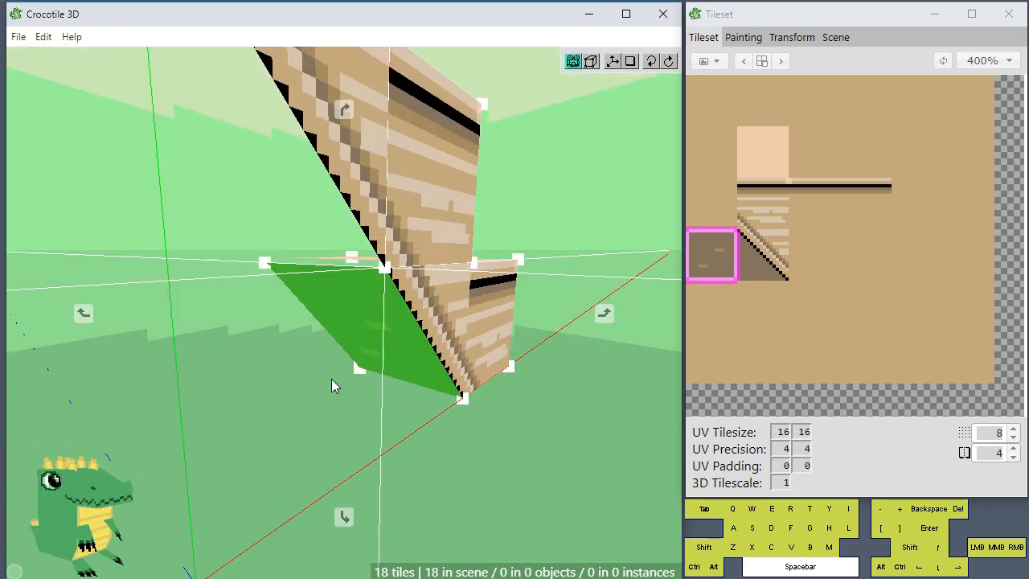
key(s)
key(space)
drag(330, 391, 353, 378)
drag(315, 425, 313, 431)
key(d)
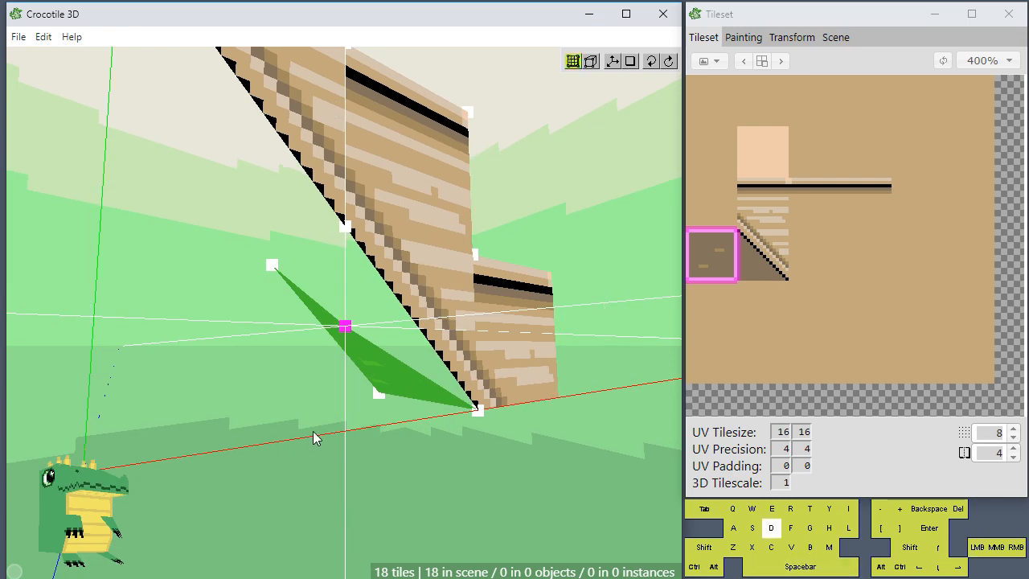
- Move the lowered vertex of the sloped tile back up to the stairs' black diagonal edge
key(a)
key(w)
key(w)
key(s)
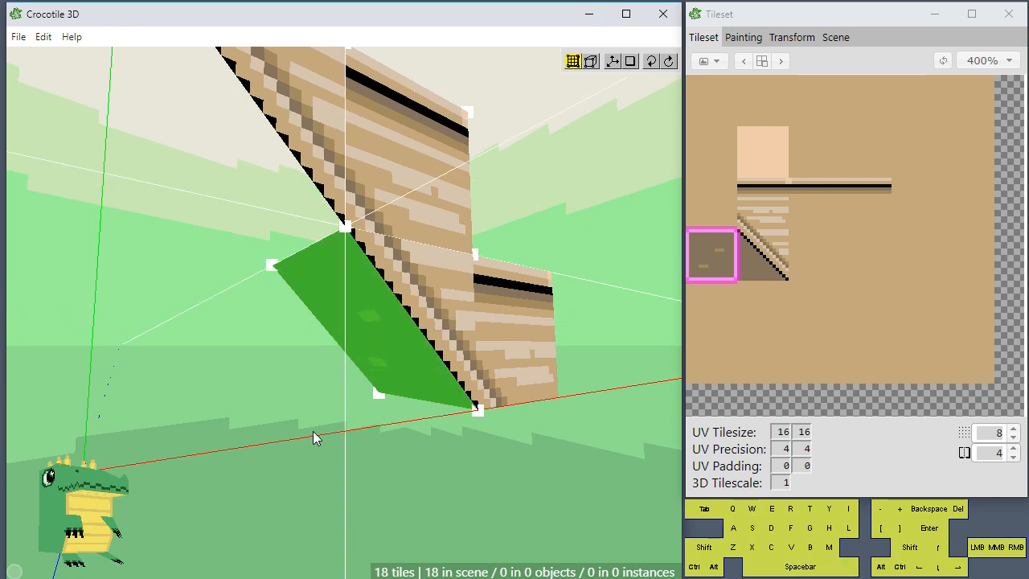
key(a)
key(d)
key(space)
mouse_move(313, 431)
mouse_down()
mouse_move(338, 414)
mouse_move(353, 438)
mouse_move(303, 436)
mouse_up()
key(s)
key(w)
key(space)
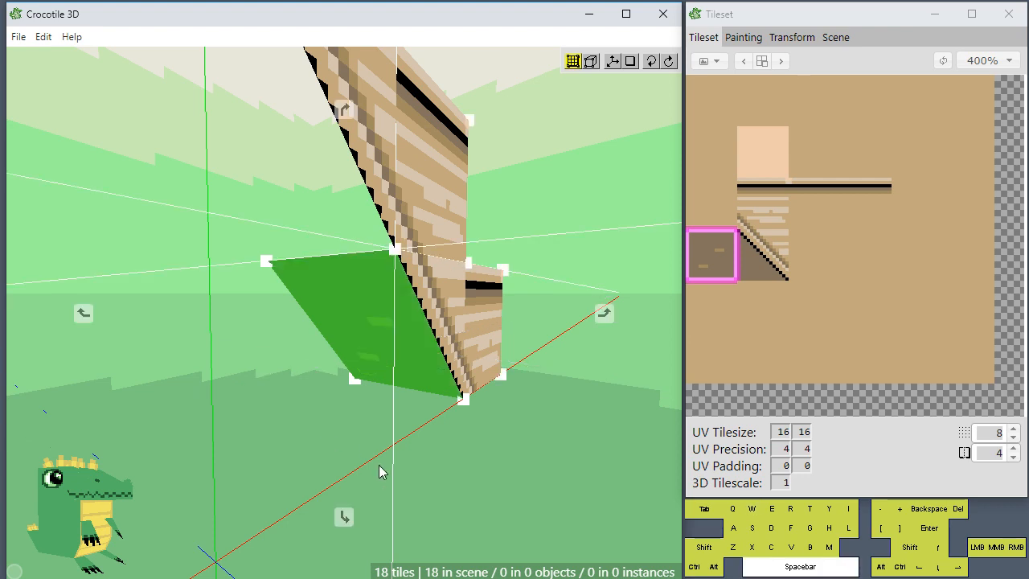
- Try shifting the sloped tile's outer upper vertex and back, and deselect it
drag(344, 517, 368, 452)
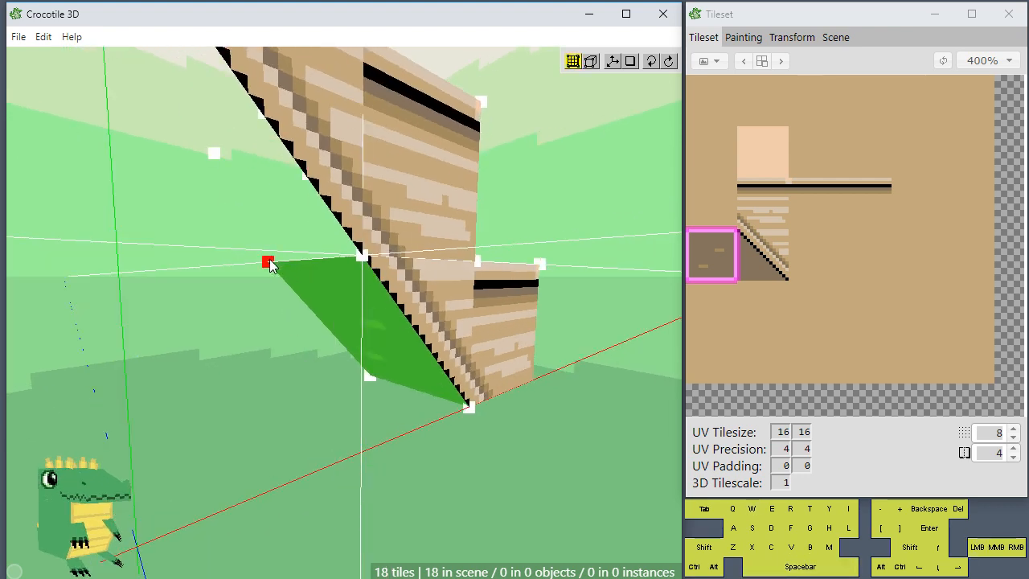
key(s)
key(w)
key(ctrl+d)
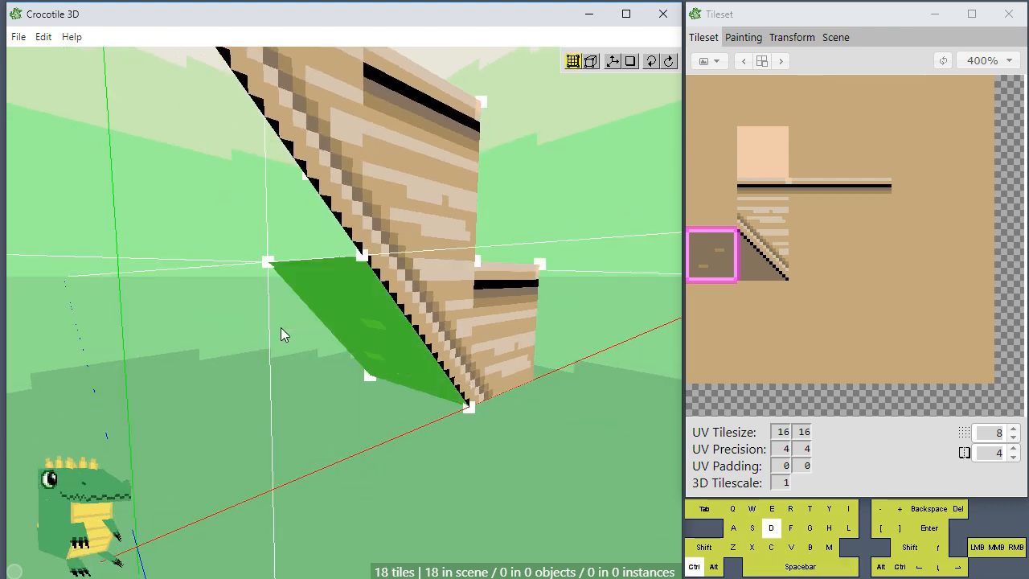
key(space)
drag(344, 384, 310, 384)
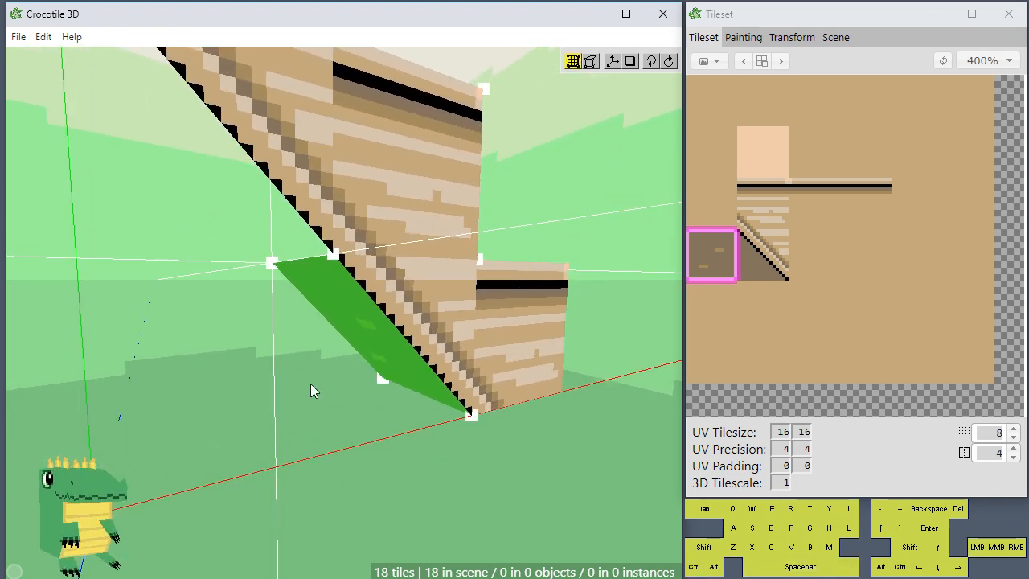
- Flip the facing direction of the sloped tile beneath the stairs repeatedly until it highlights red, and deselect it
key(space)
drag(311, 385, 368, 384)
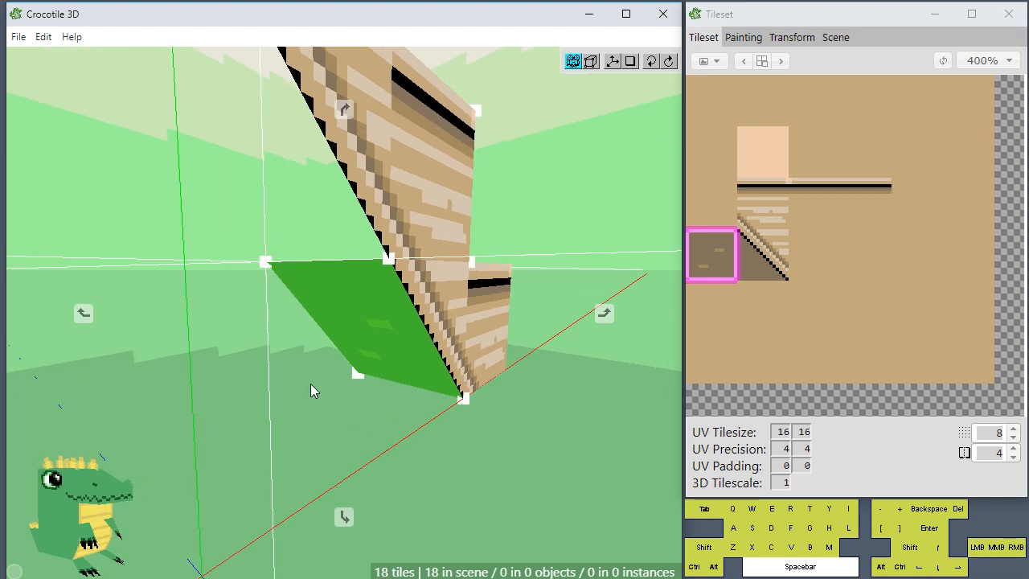
scroll(331, 361, up, 2)
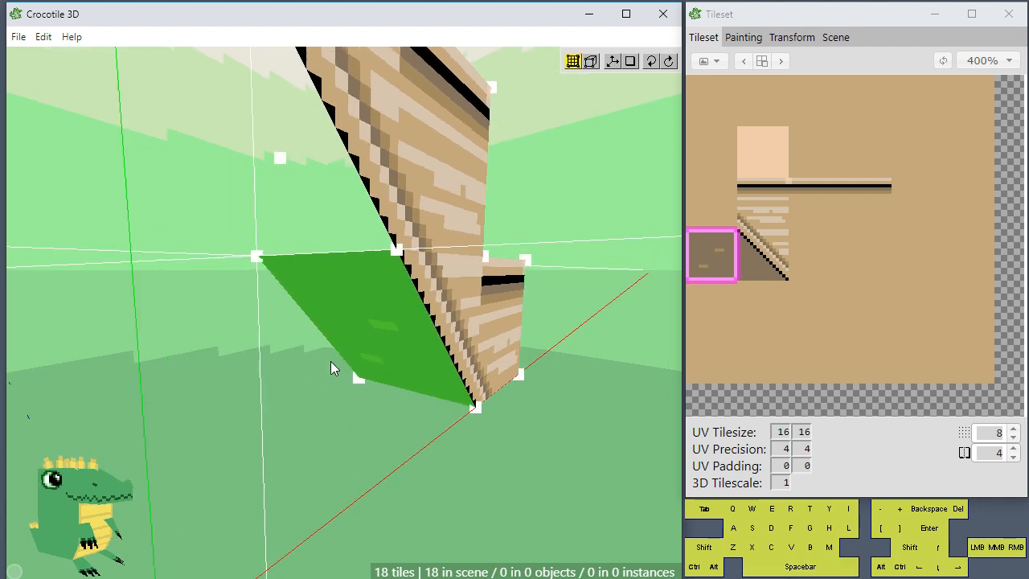
key(space)
drag(313, 424, 339, 382)
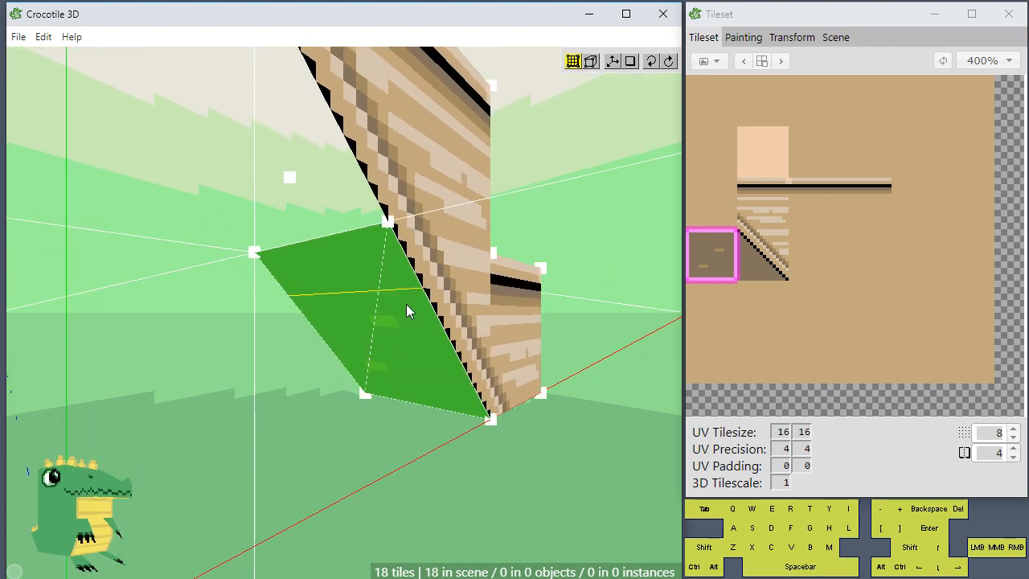
key(space)
drag(322, 329, 315, 351)
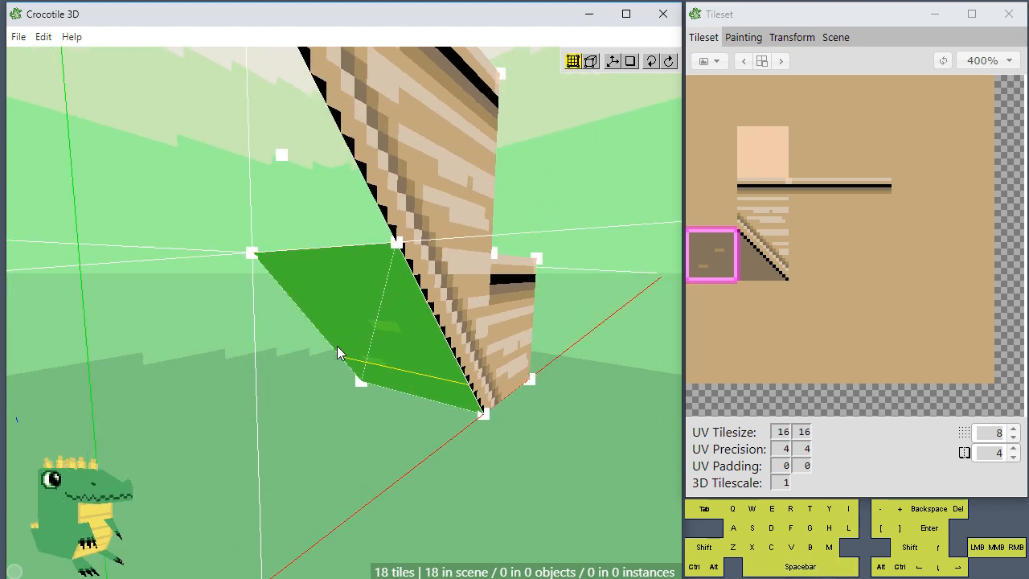
middle_click(337, 346)
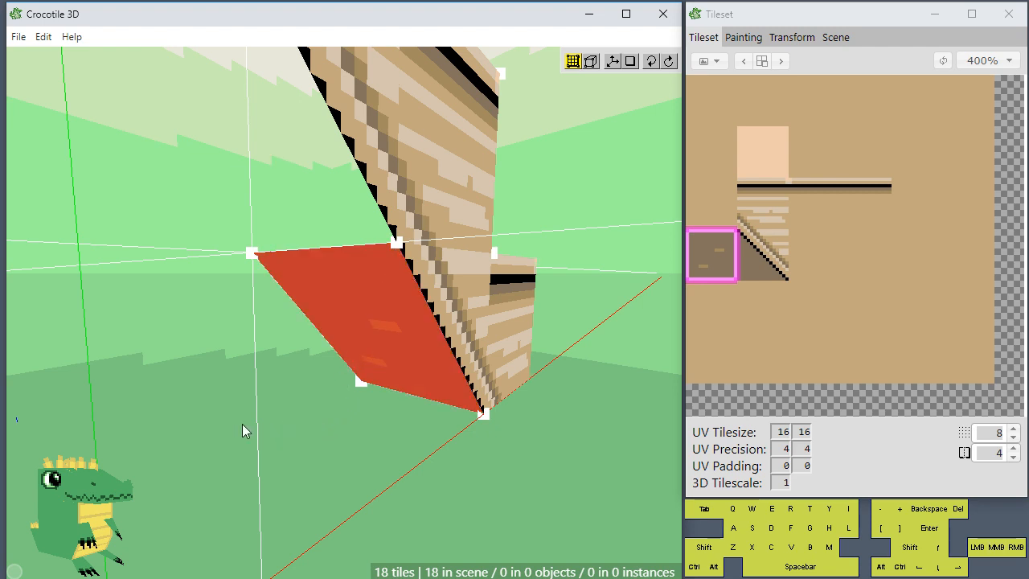
key(shift+Return)
key(shift+Return)
key(shift+Return)
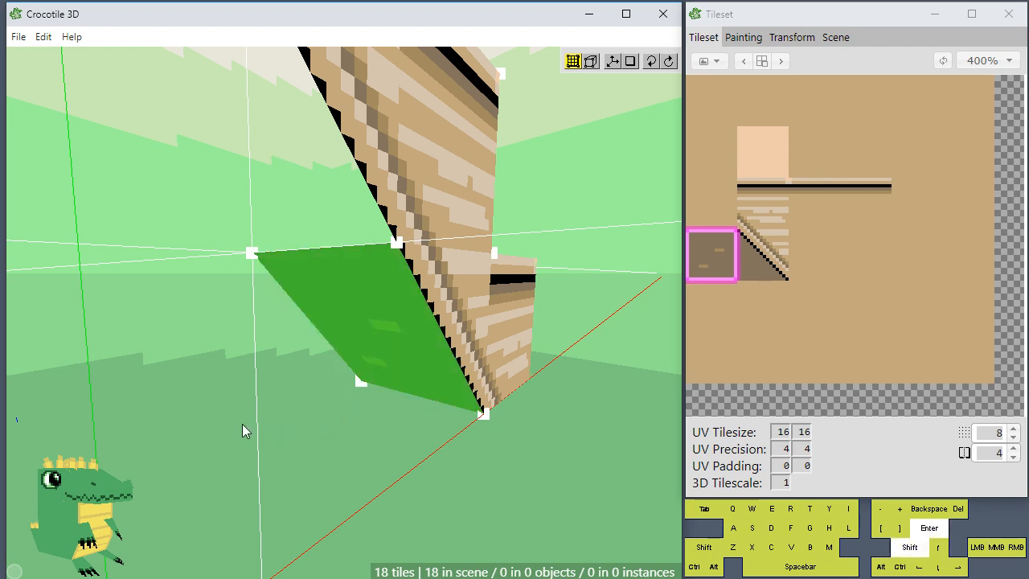
key(shift+Return)
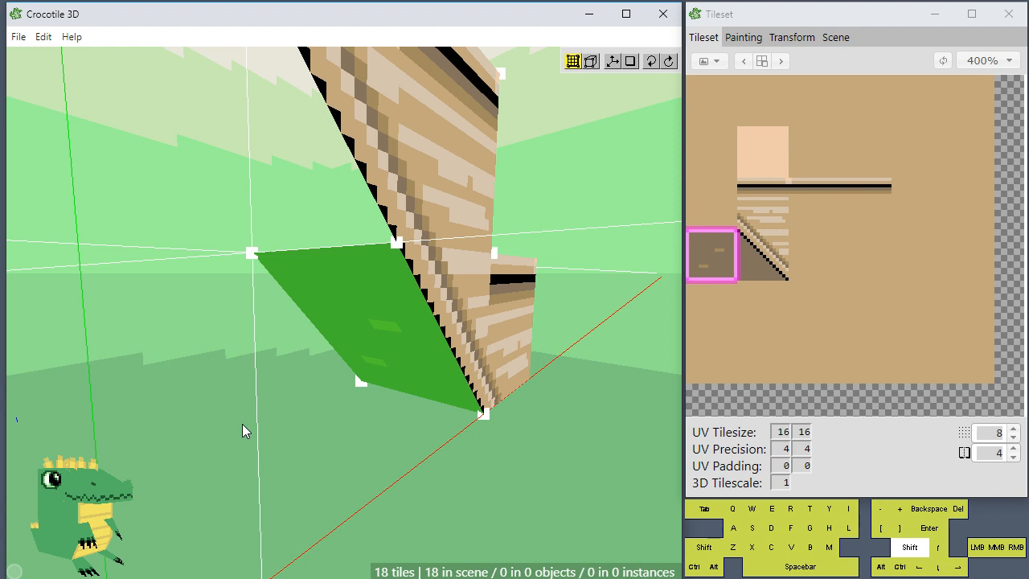
key(shift+Return)
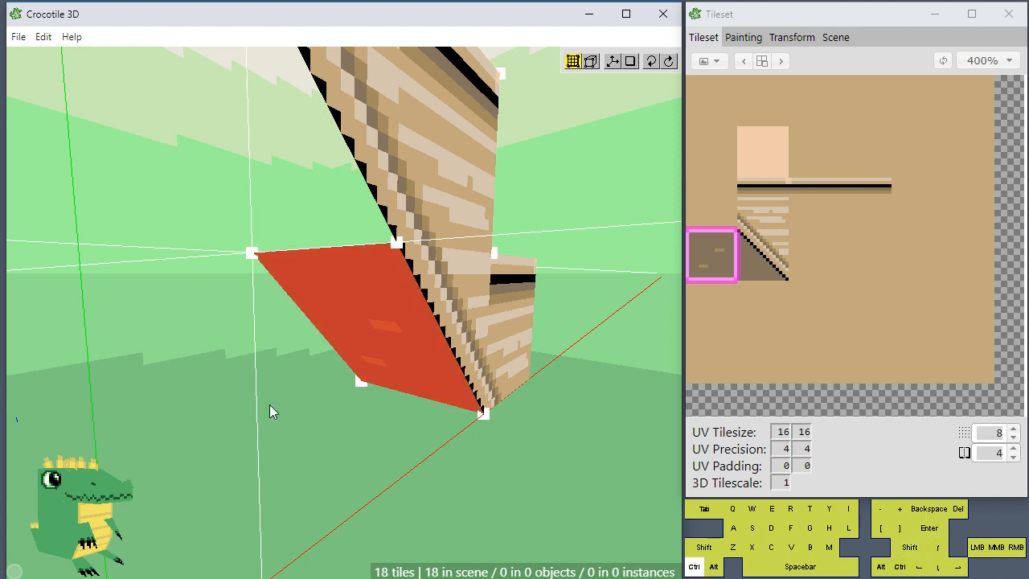
key(ctrl+d)
- Copy the sloped underside tile, place the duplicate directly above it so it continues the slope along the black diagonal edge, and deselect it
key(space)
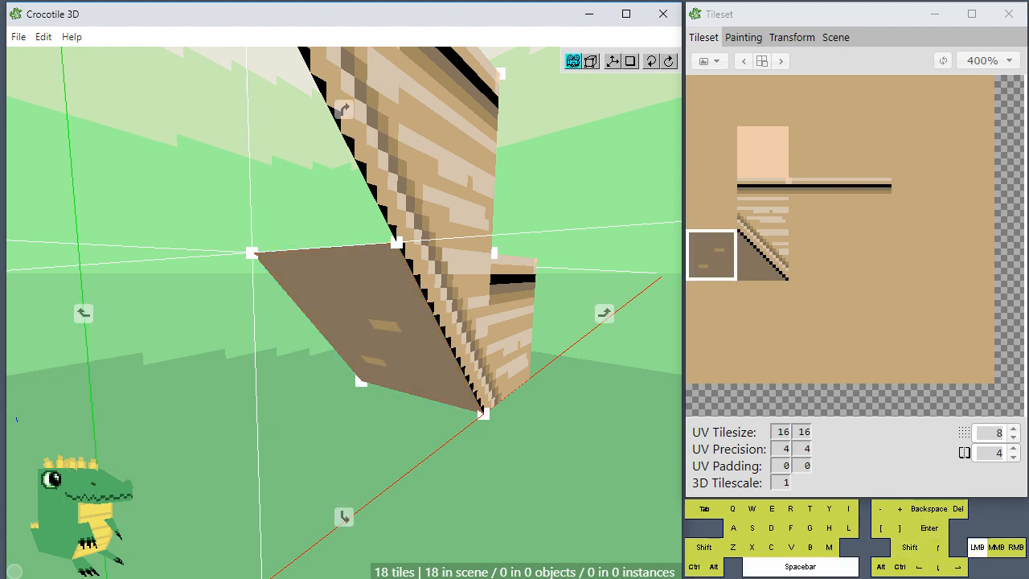
drag(266, 423, 260, 445)
click(331, 312)
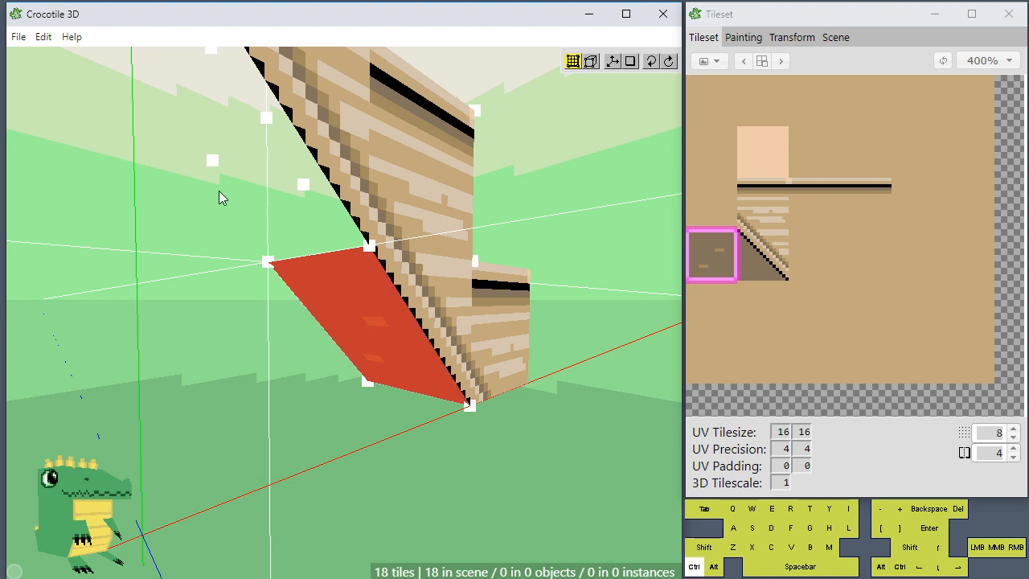
key(ctrl+v)
key(a)
key(w)
key(w)
key(a)
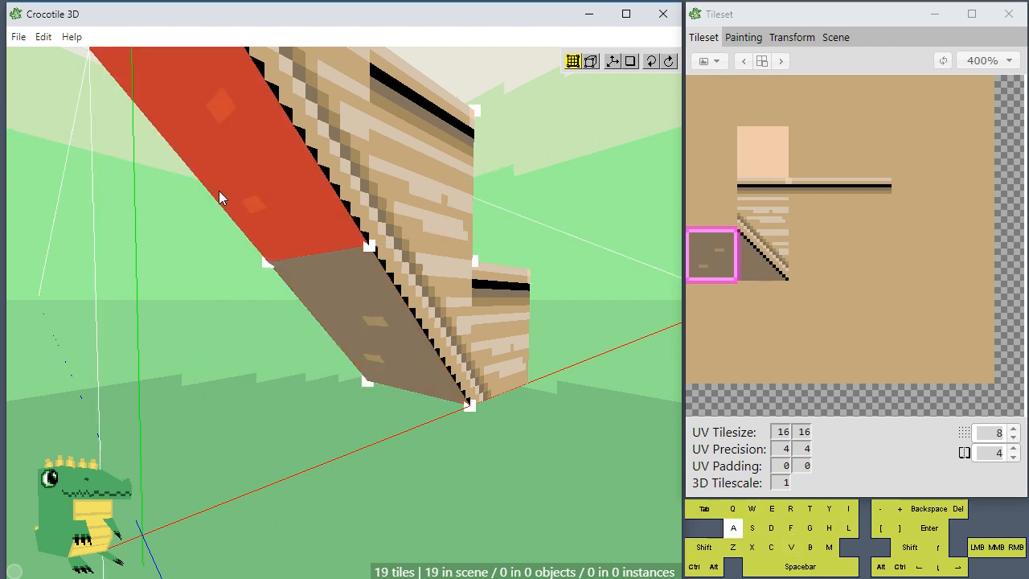
key(space)
scroll(219, 266, down, 3)
right_drag(219, 266, 224, 310)
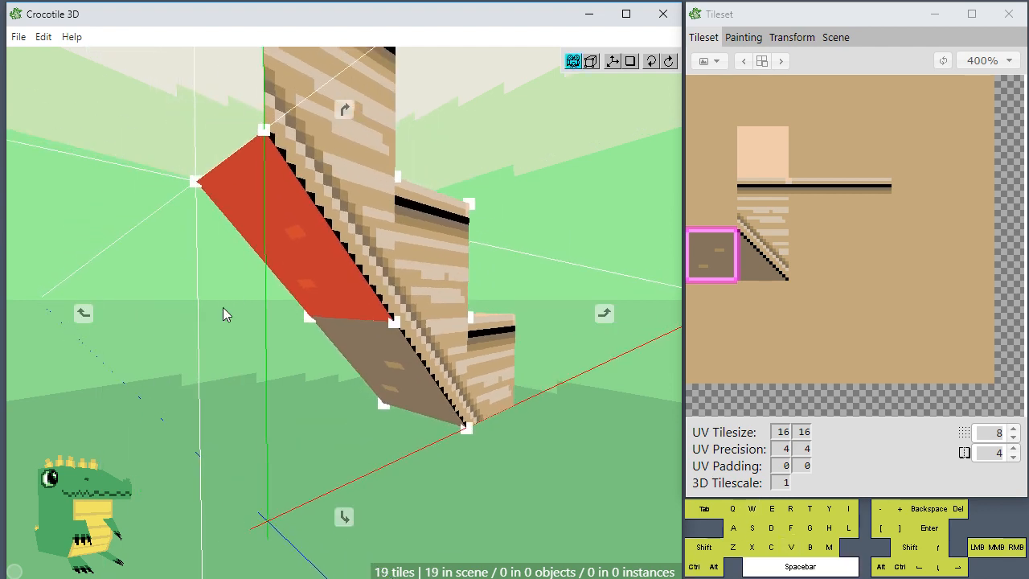
key(ctrl+d)
- Select both sloped underside tiles, duplicate them one tile width outward alongside the originals, and deselect the copies
key(space)
drag(242, 365, 267, 412)
scroll(243, 363, down, 2)
key(space)
scroll(252, 406, up, 2)
key(Tab)
click(348, 239)
shift+click(366, 374)
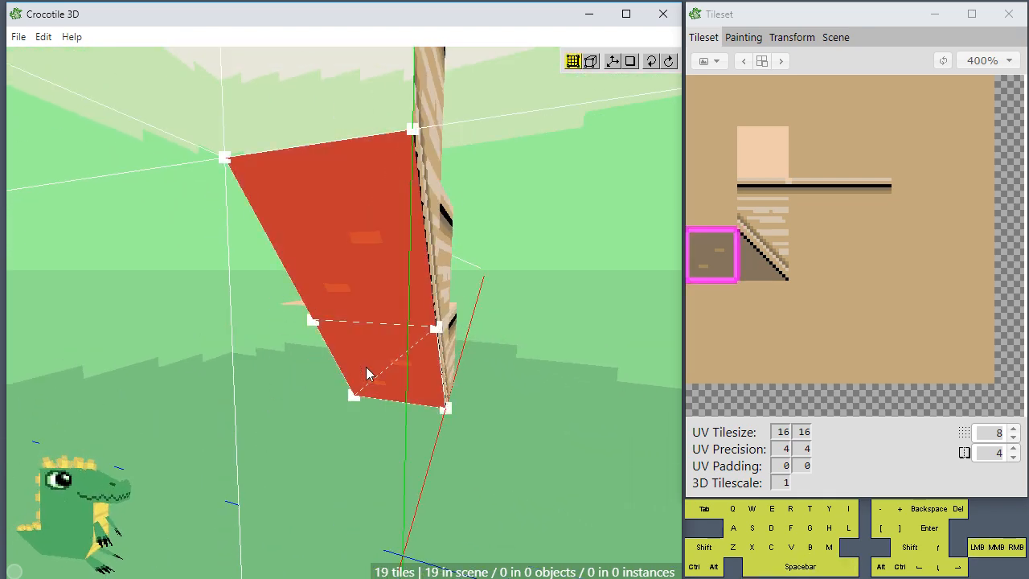
key(a)
key(a)
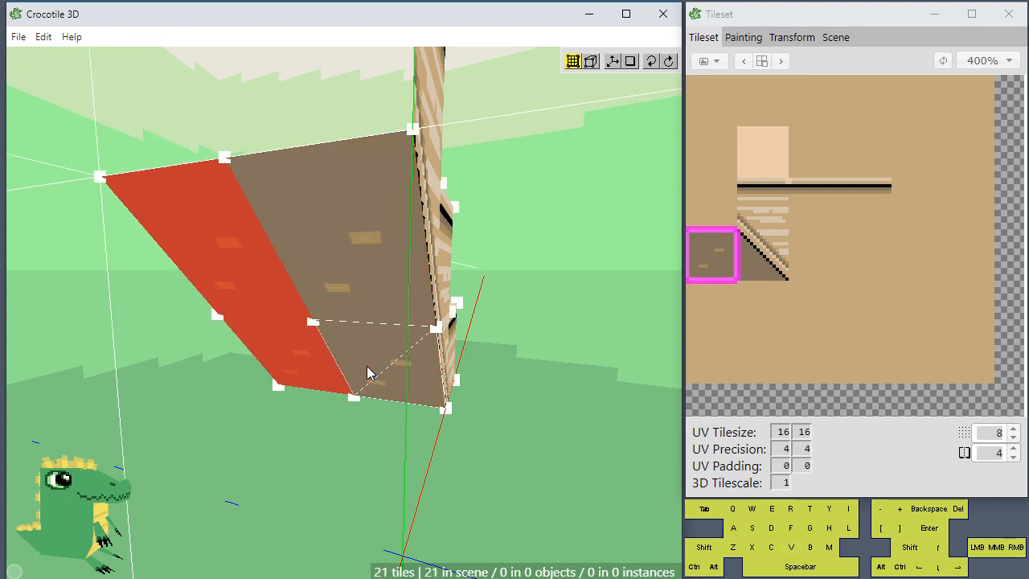
key(ctrl+d)
- Select all five textured tiles that form the side wall of the staircase, including the diagonal ones
key(space)
drag(367, 371, 426, 337)
key(space)
scroll(321, 260, down, 1)
key(space)
key(space)
drag(341, 320, 175, 321)
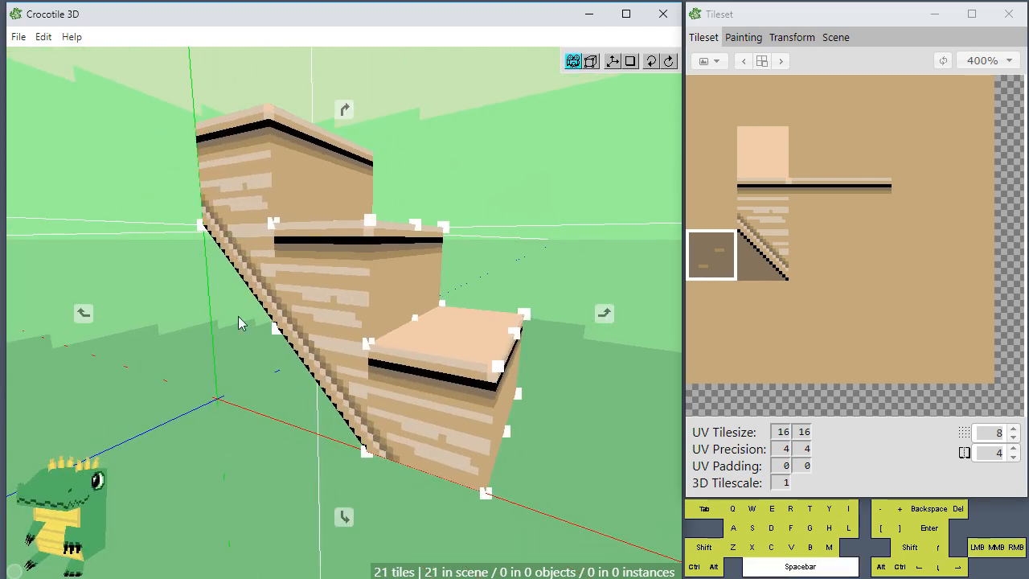
click(253, 254)
click(349, 279)
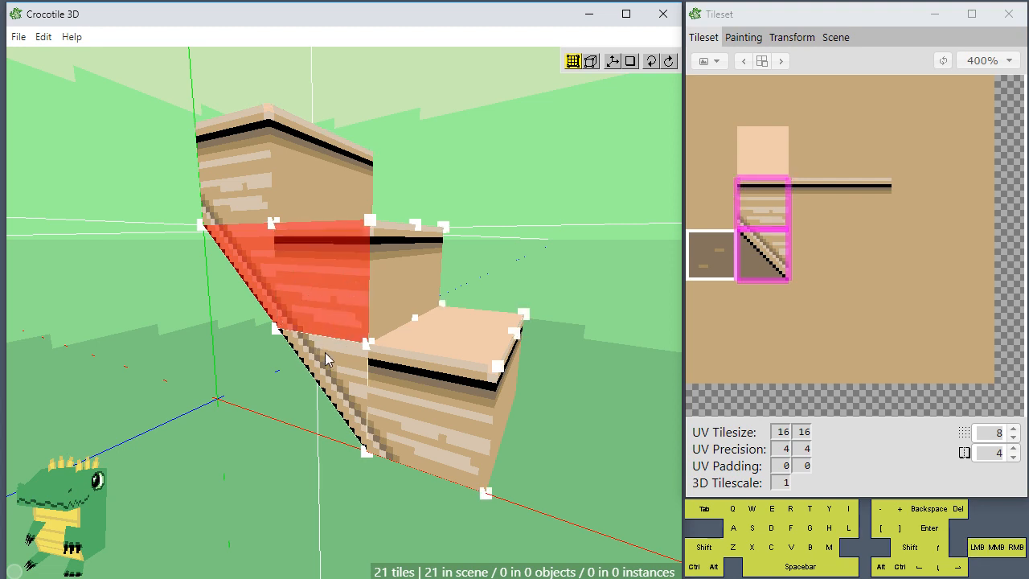
click(326, 355)
click(370, 378)
click(253, 169)
key(space)
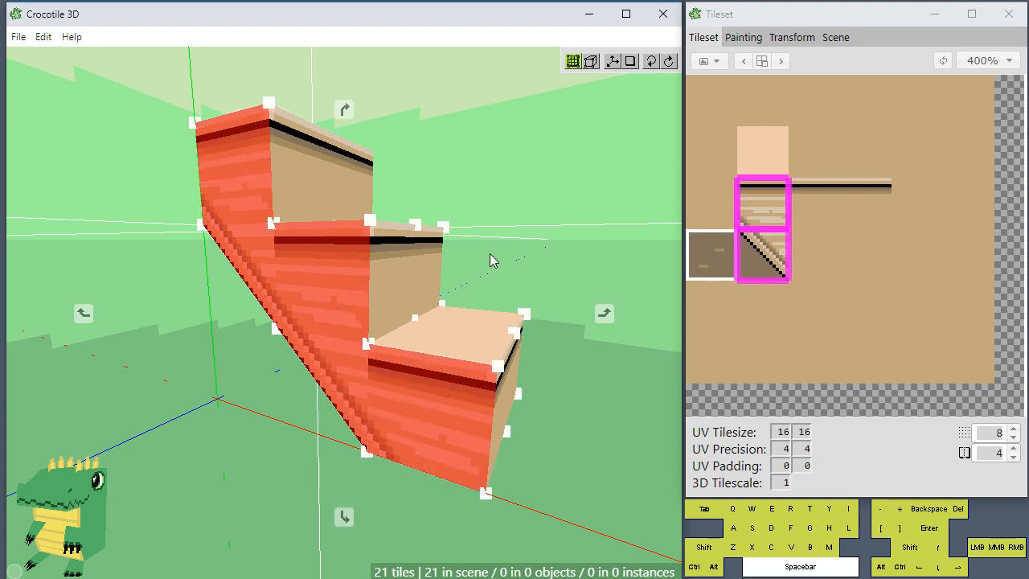
drag(611, 347, 442, 347)
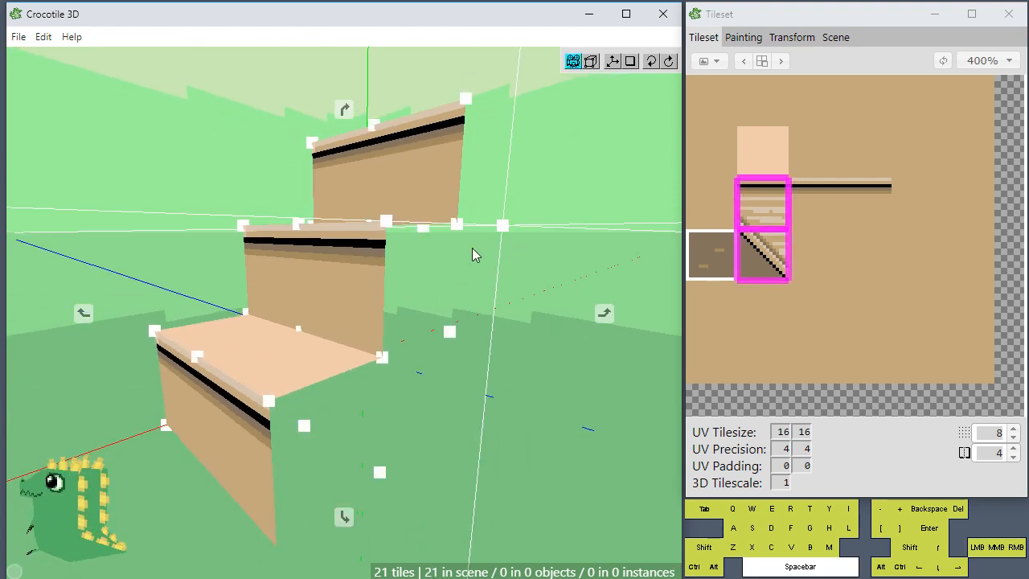
drag(276, 323, 452, 298)
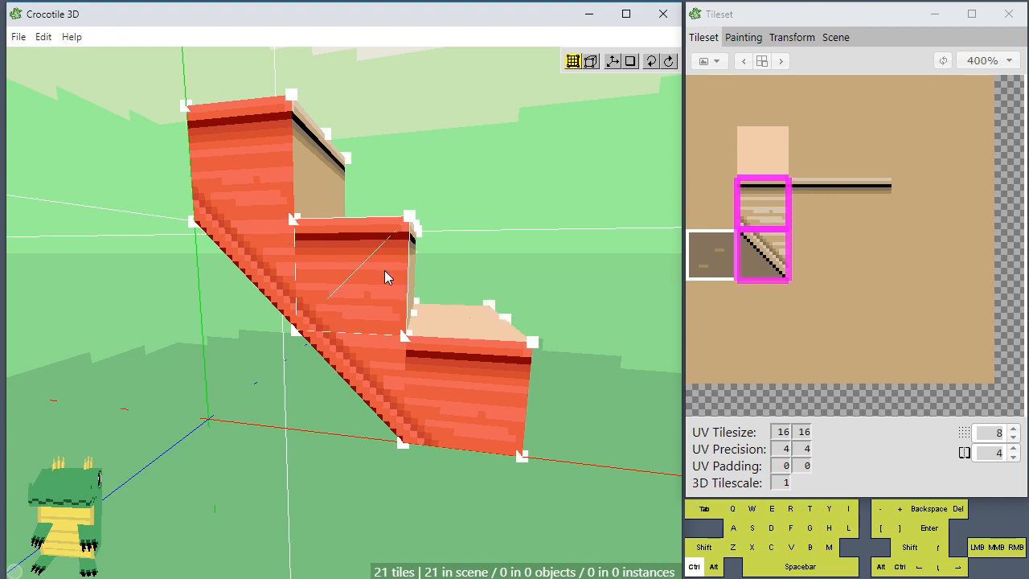
- Duplicate the selected side wall tiles and move the copy outward, away from the side of the staircase
key(ctrl+c)
key(ctrl+v)
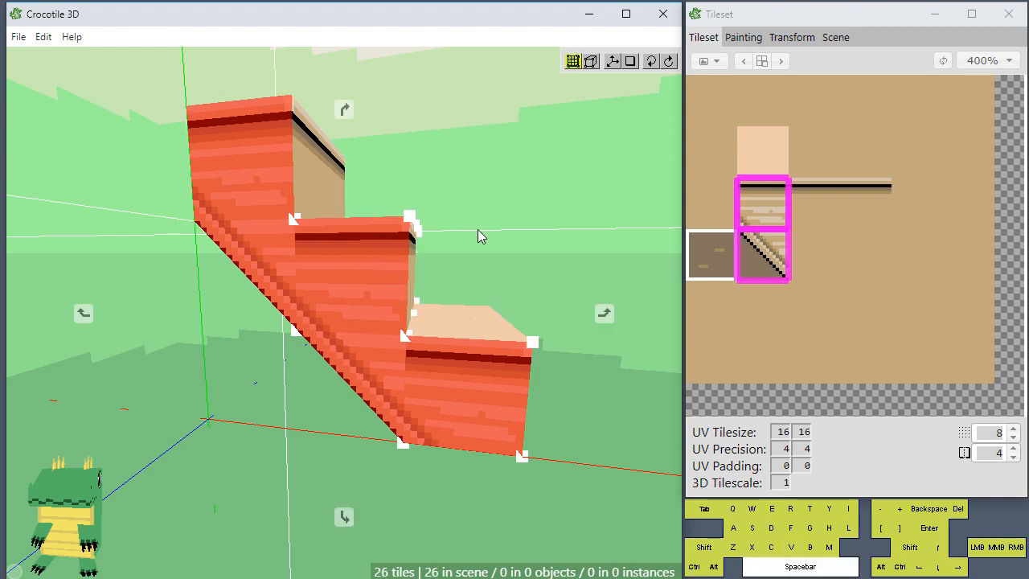
drag(480, 232, 526, 264)
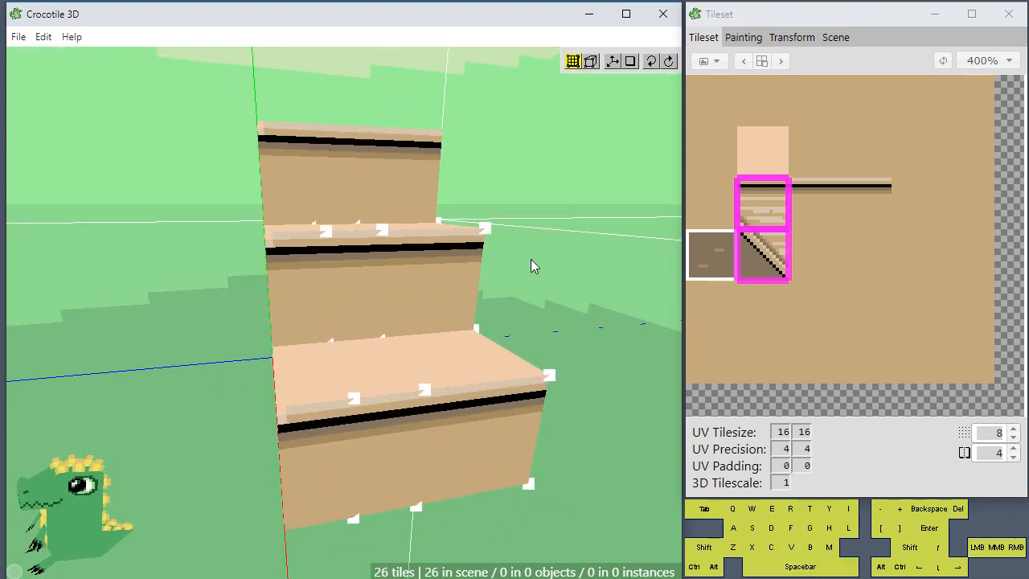
key(space)
drag(258, 313, 345, 298)
scroll(258, 313, down, 2)
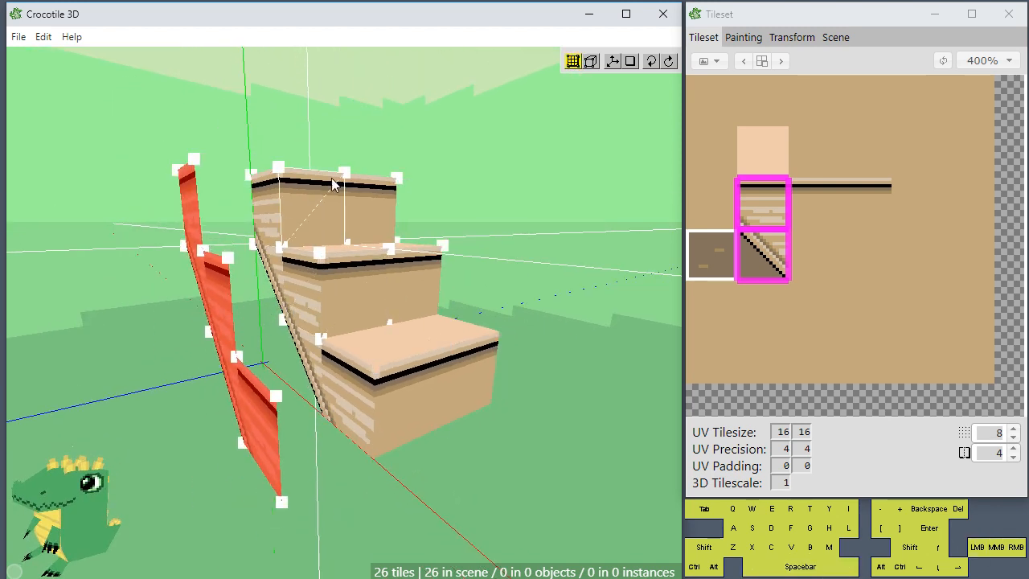
drag(360, 343, 260, 347)
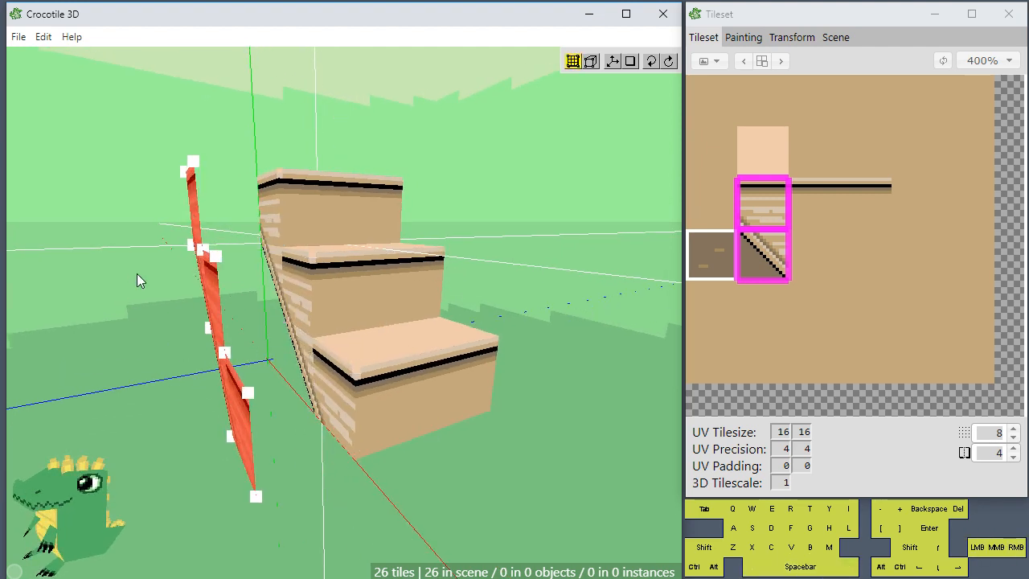
- Review the Mirror and Flip commands available for the selected copy of the side wall
right_click(149, 212)
click(129, 213)
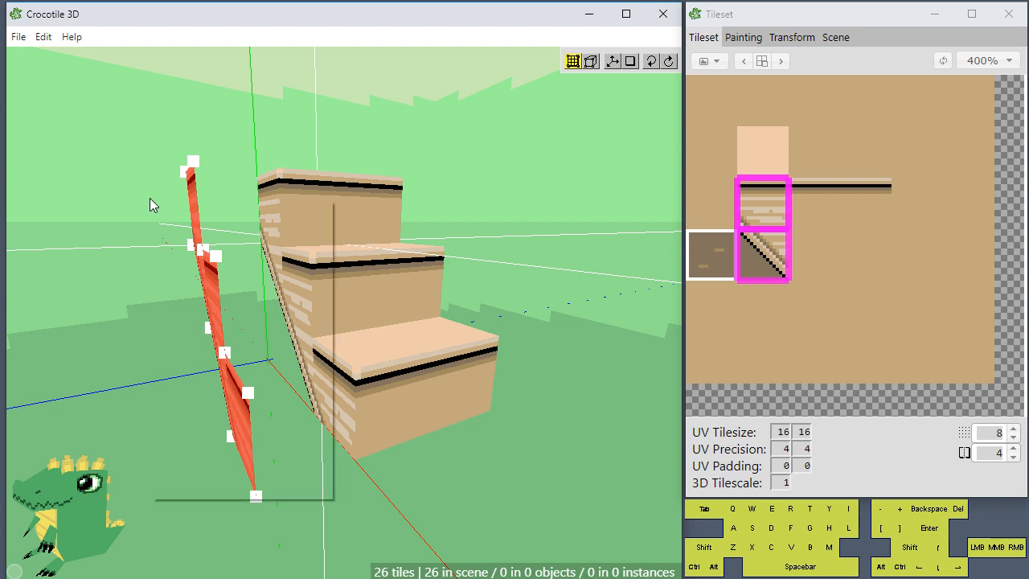
right_click(149, 199)
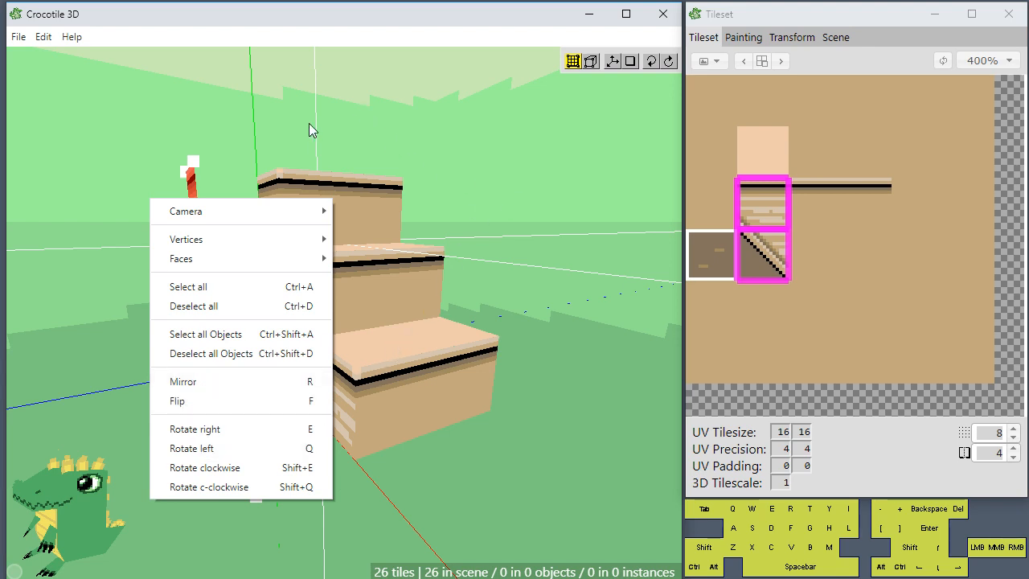
click(400, 196)
key(space)
mouse_move(551, 270)
mouse_down()
mouse_move(475, 273)
mouse_move(558, 278)
mouse_up()
right_drag(349, 421, 349, 407)
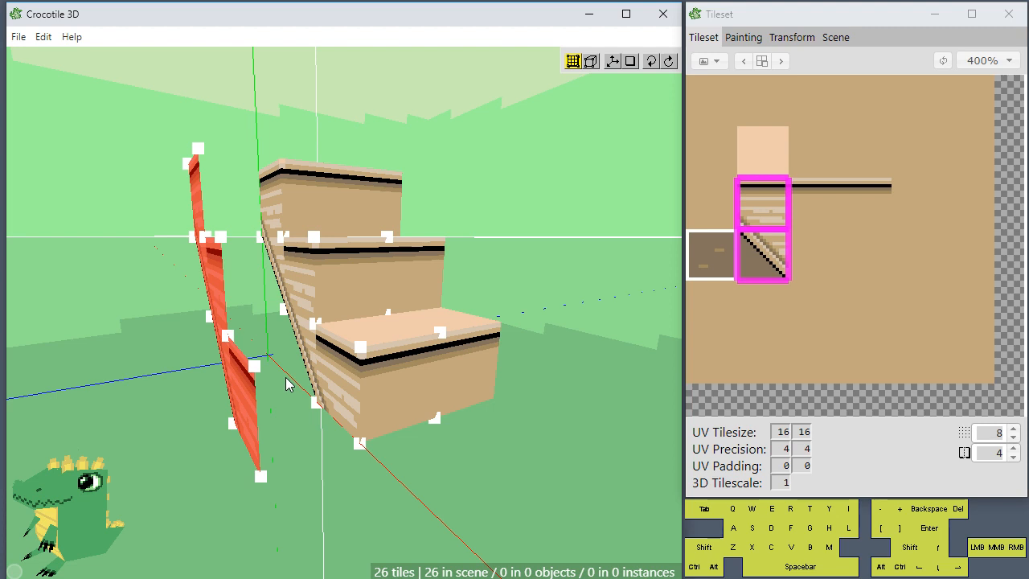
- Try flipping the copied side wall upside down from different views, undoing each flip
key(space)
drag(291, 335, 414, 321)
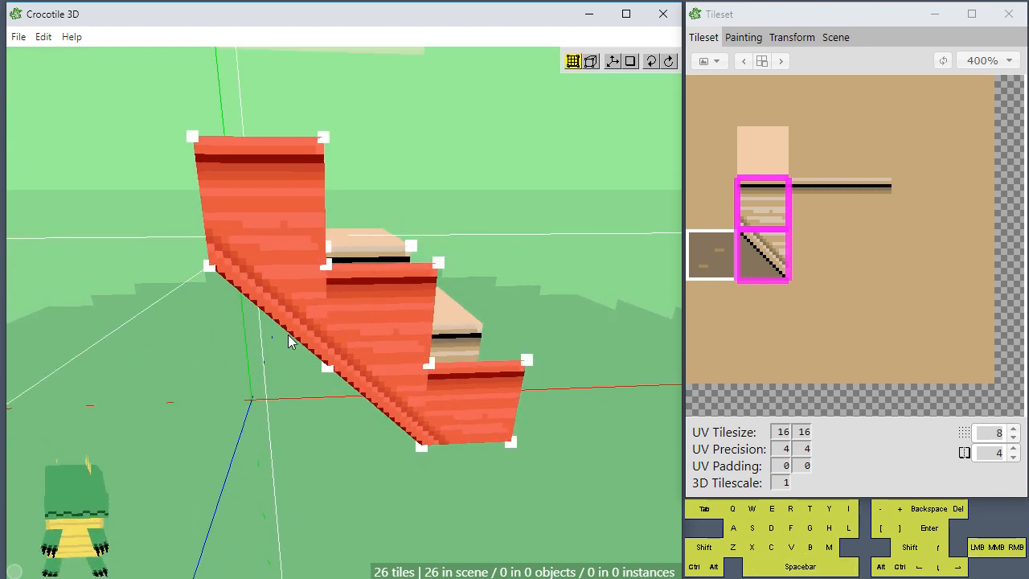
key(space)
drag(291, 342, 314, 326)
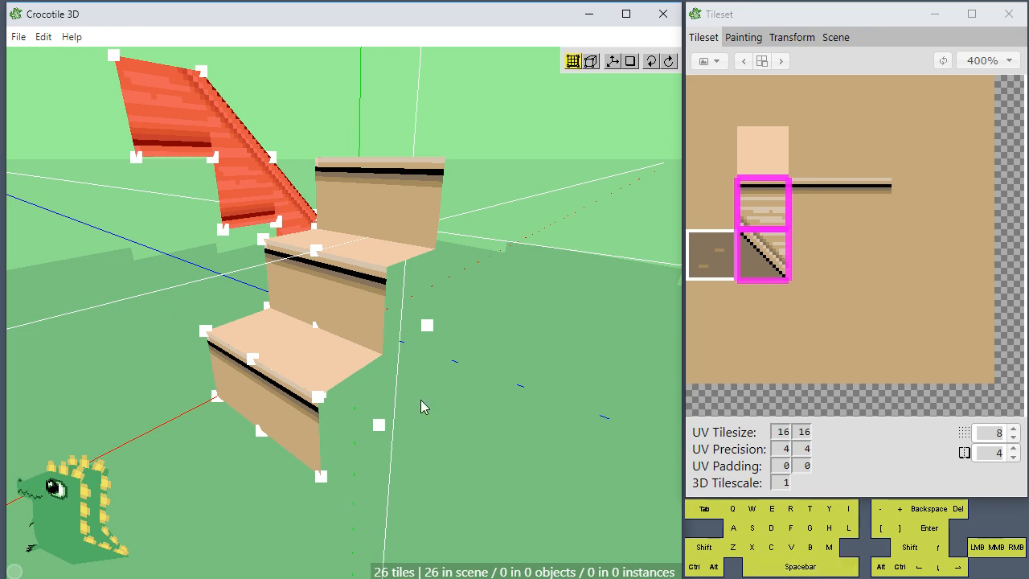
key(ctrl+z)
drag(152, 395, 195, 373)
key(f)
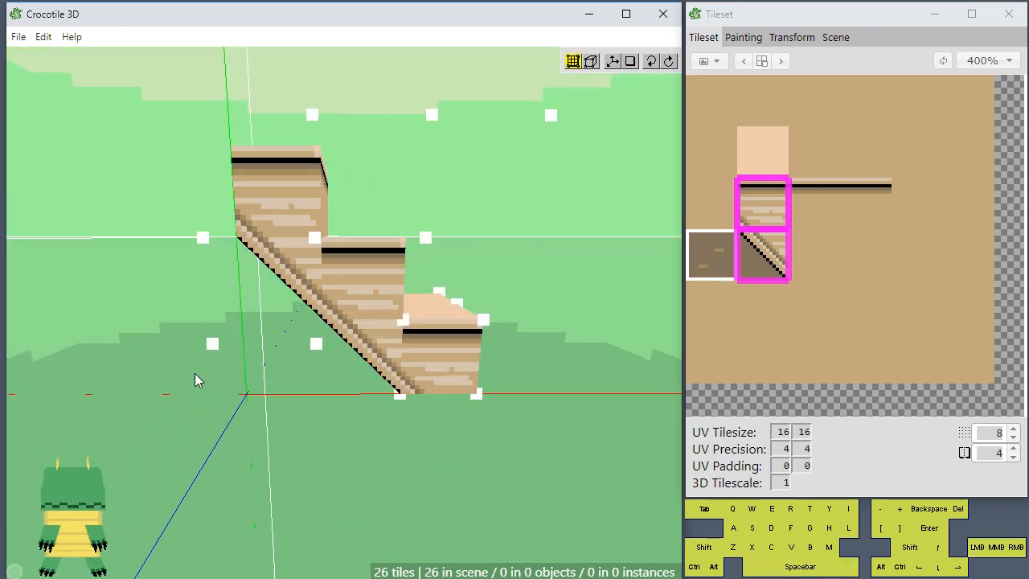
key(ctrl+z)
- Try mirroring the copied side wall horizontally and mirror it back
key(r)
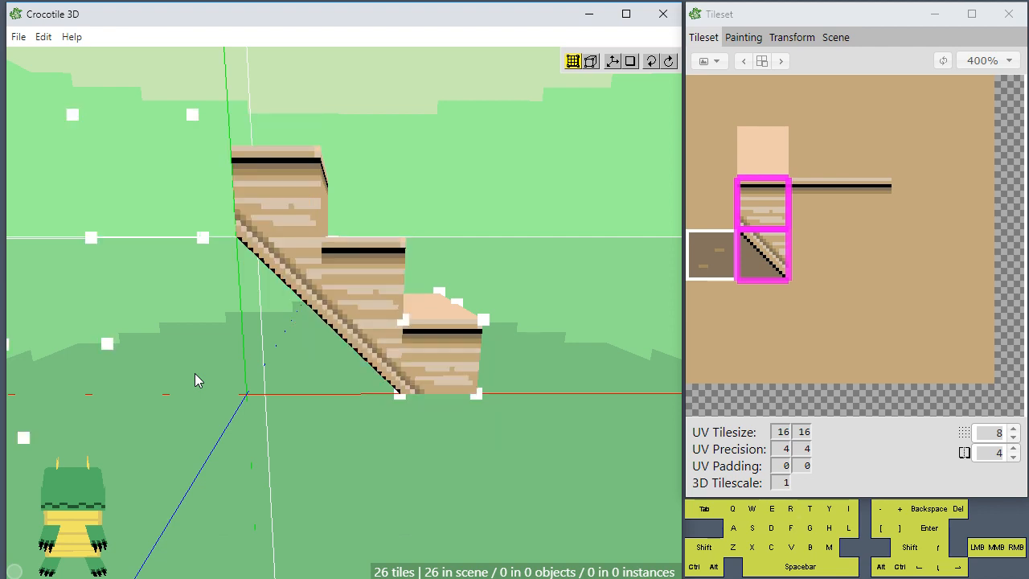
key(r)
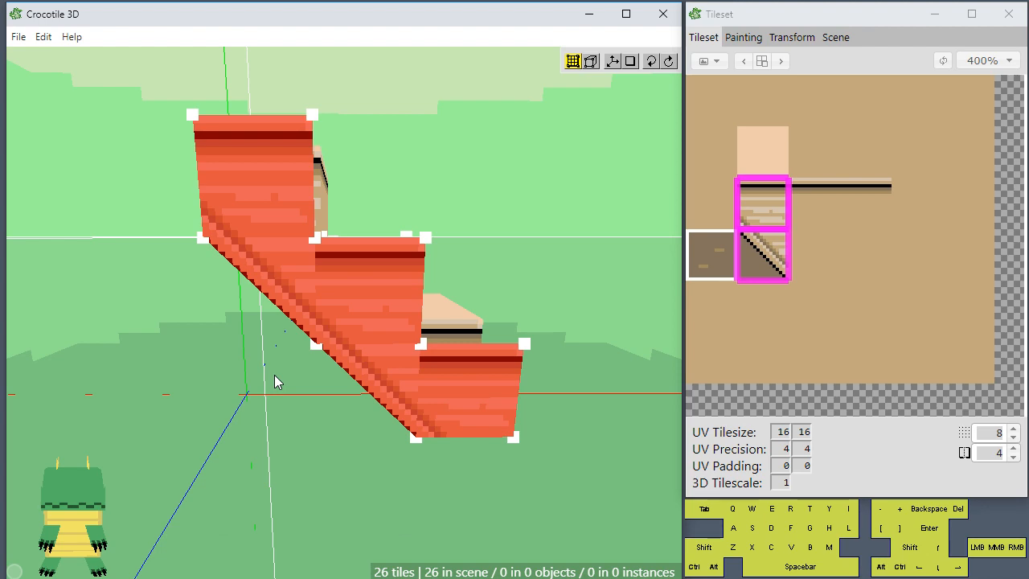
key(r)
- Flip the copied side wall vertically from an angled view, and mirror it across to the opposite side of the stairs
key(space)
drag(286, 383, 193, 381)
key(f)
key(space)
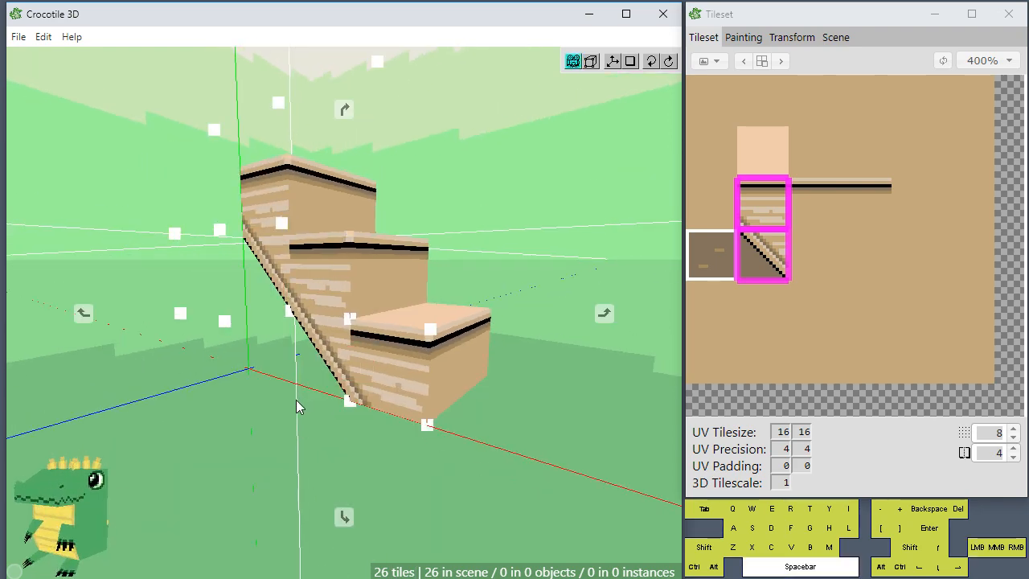
drag(297, 406, 191, 346)
right_drag(189, 288, 251, 339)
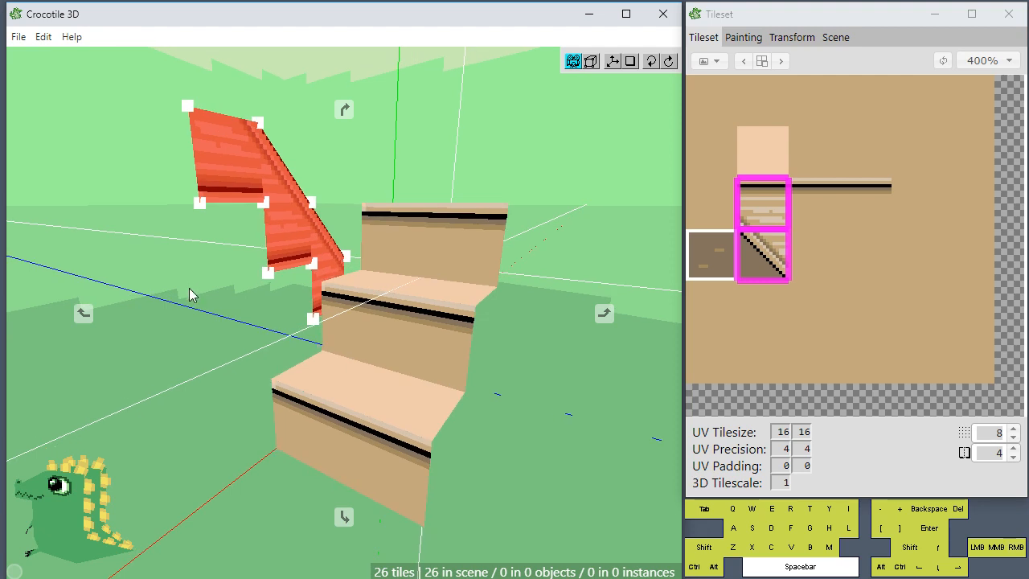
scroll(189, 288, up, 3)
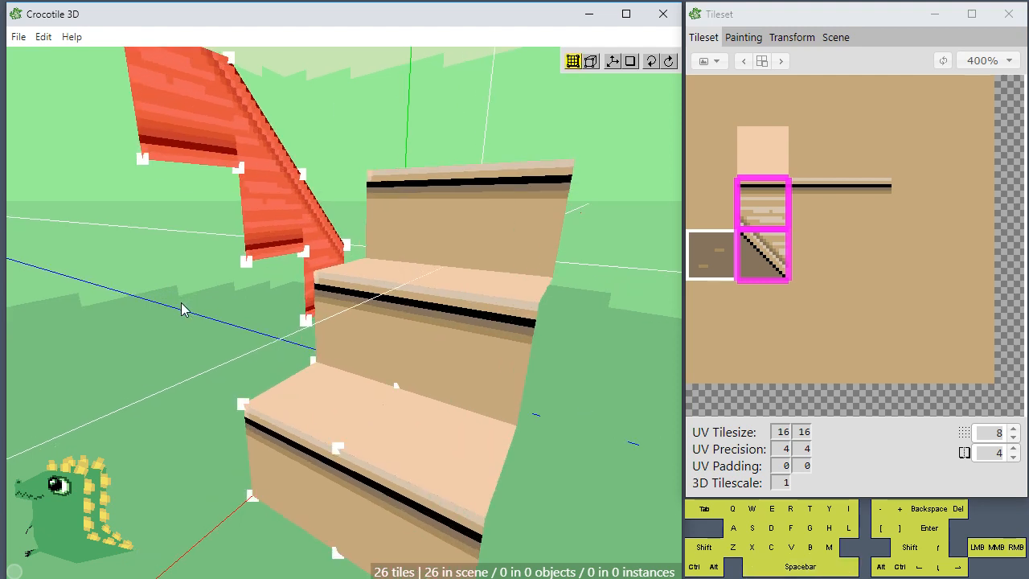
key(Delete)
key(r)
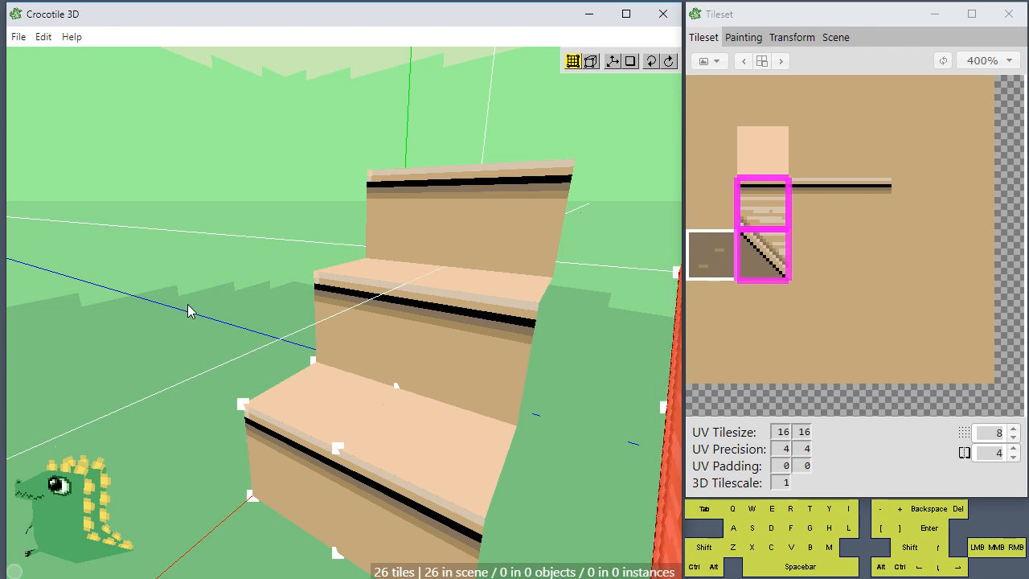
- Try mirroring the copied side wall across the stairs from a front view, and mirror it back
key(space)
right_drag(187, 311, 233, 317)
right_drag(353, 358, 432, 346)
drag(432, 346, 545, 369)
right_drag(544, 369, 512, 356)
key(x)
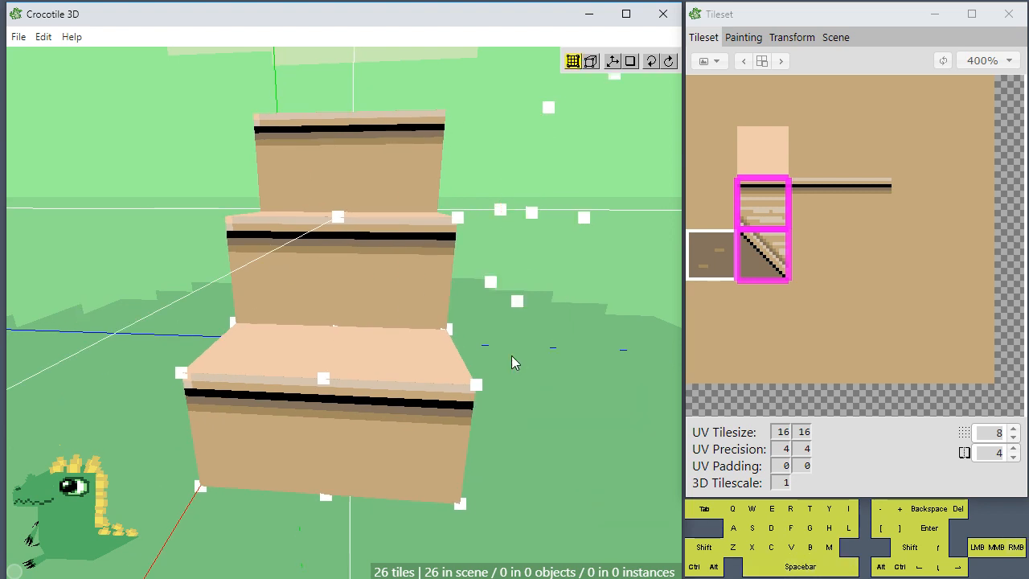
key(x)
key(z)
key(r)
key(r)
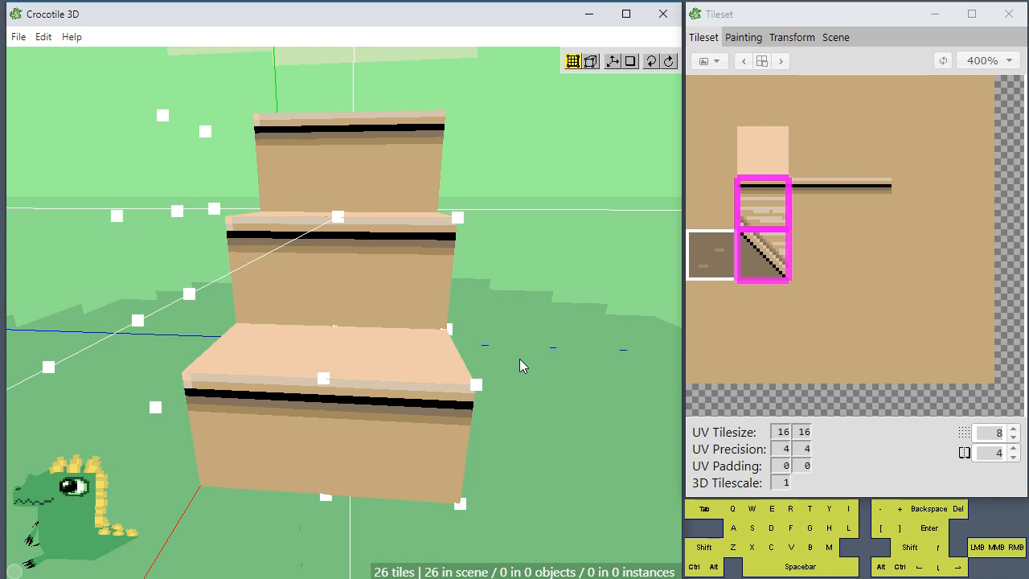
key(r)
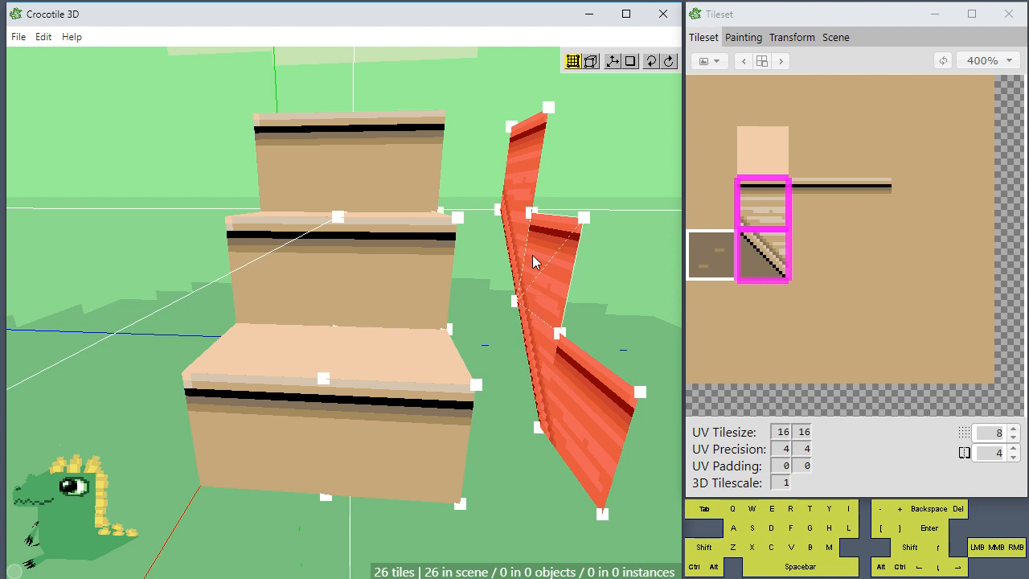
- Reverse the faces of the copied side wall so that they point outward from the stairs
drag(519, 279, 536, 292)
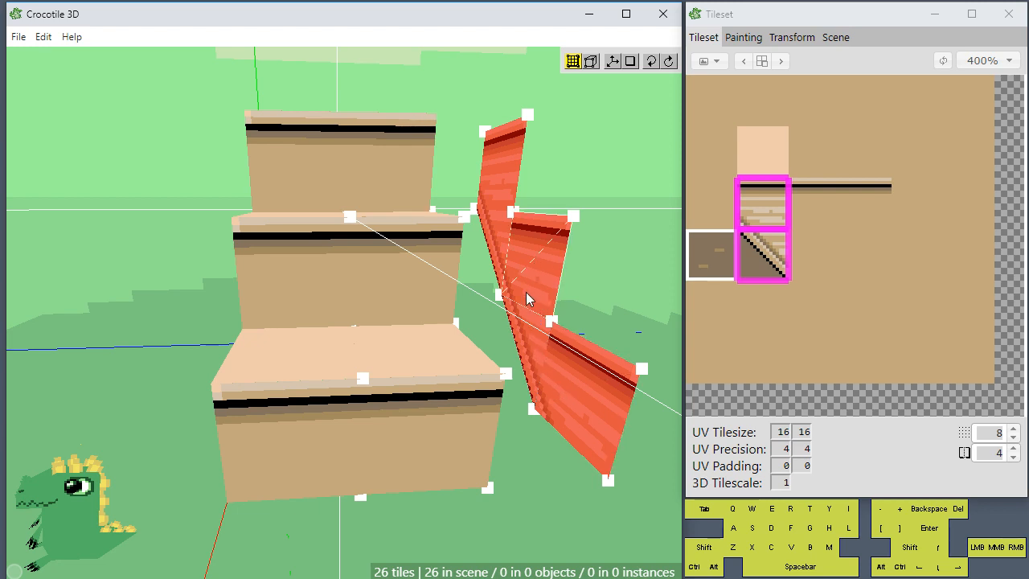
key(space)
right_drag(538, 289, 490, 289)
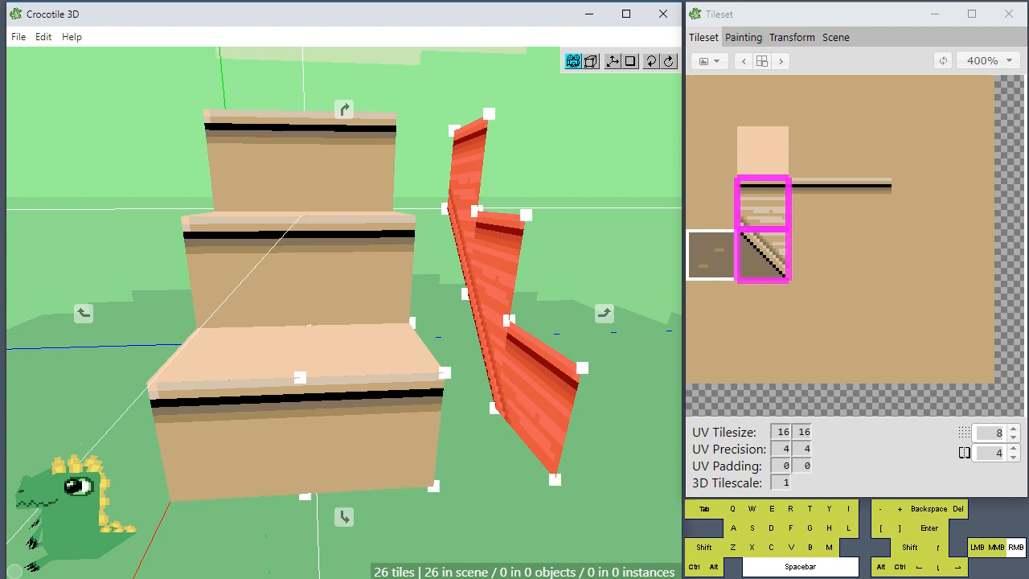
click(600, 318)
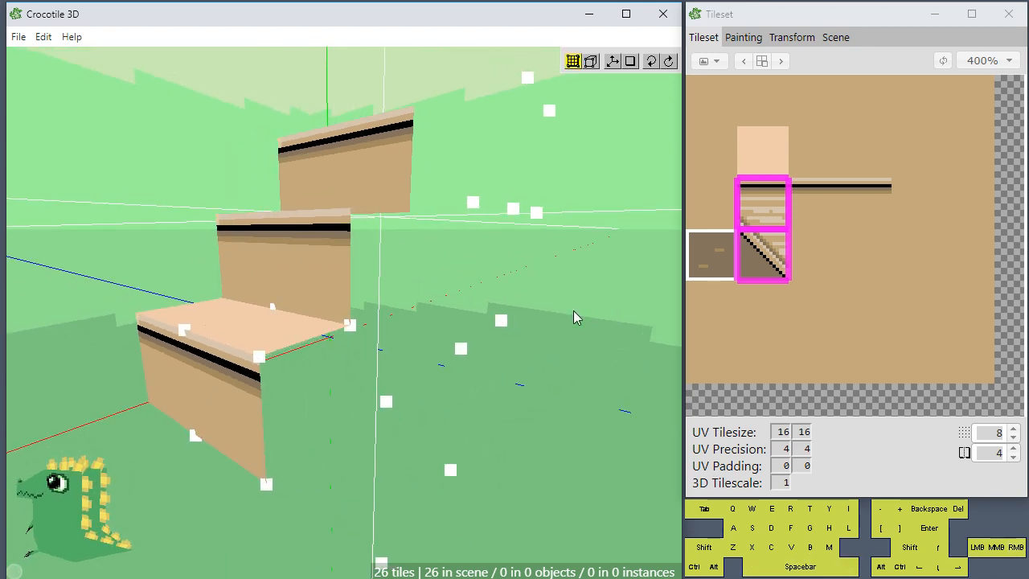
right_click(586, 245)
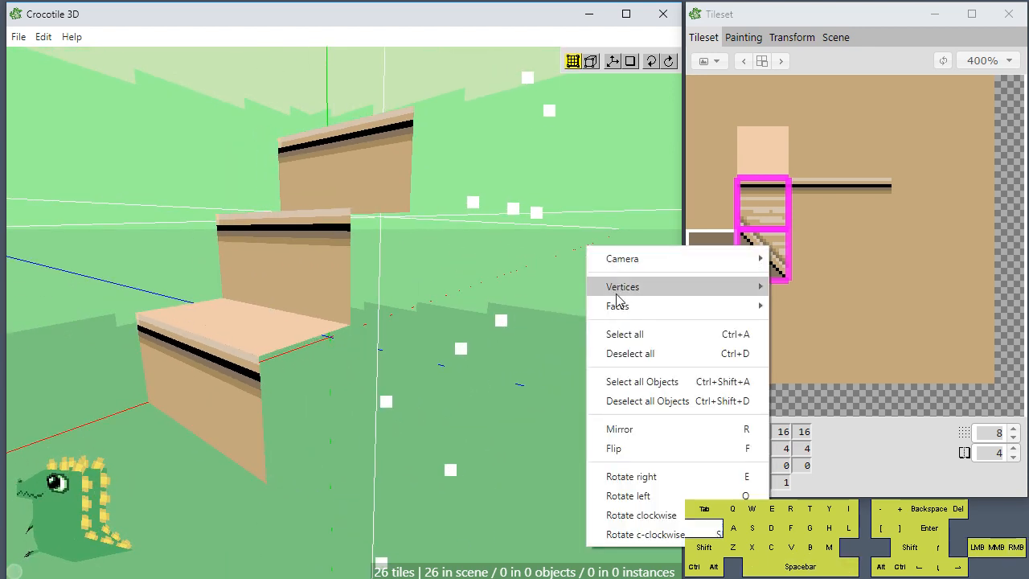
mouse_move(625, 307)
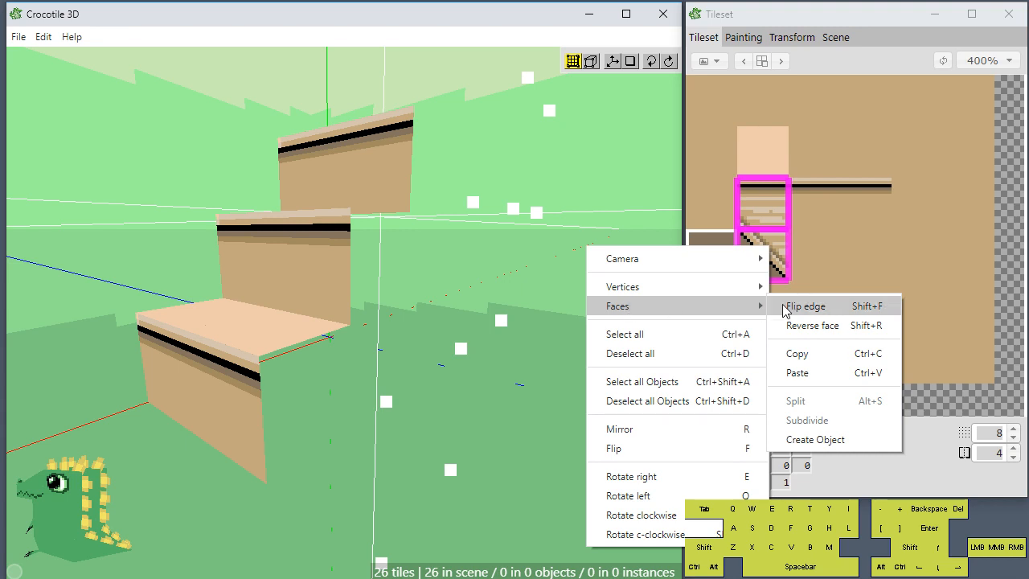
click(813, 326)
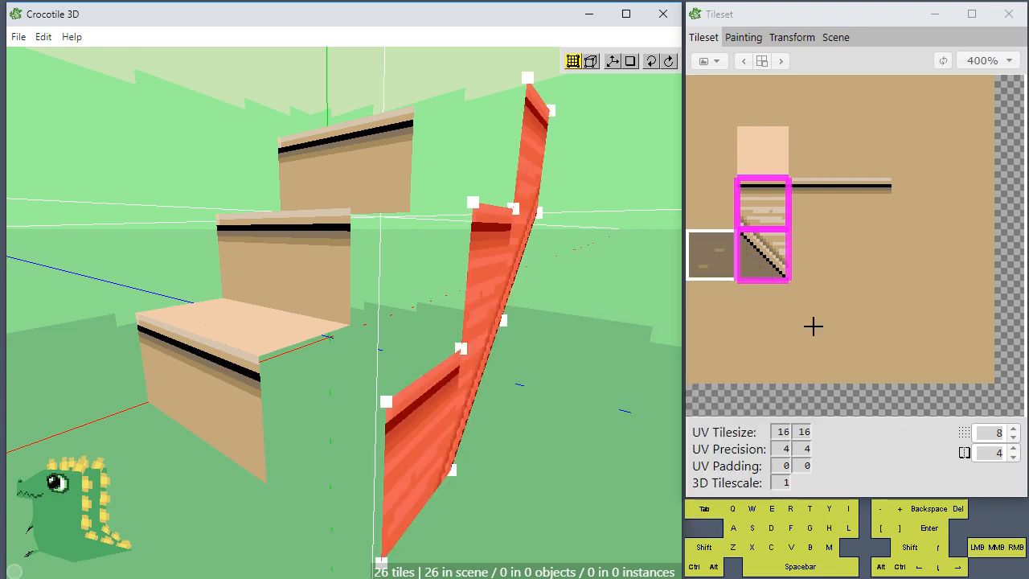
drag(613, 367, 566, 427)
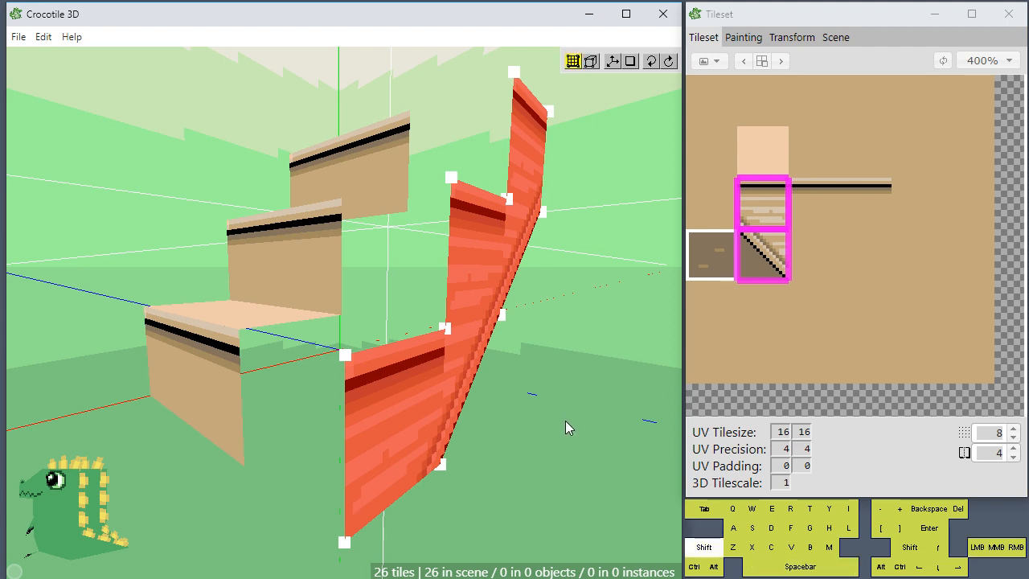
key(space)
drag(565, 420, 530, 424)
key(shift+r)
key(space)
- Move the copied side wall against the open side of the stairs and deselect everything
key(space)
key(a)
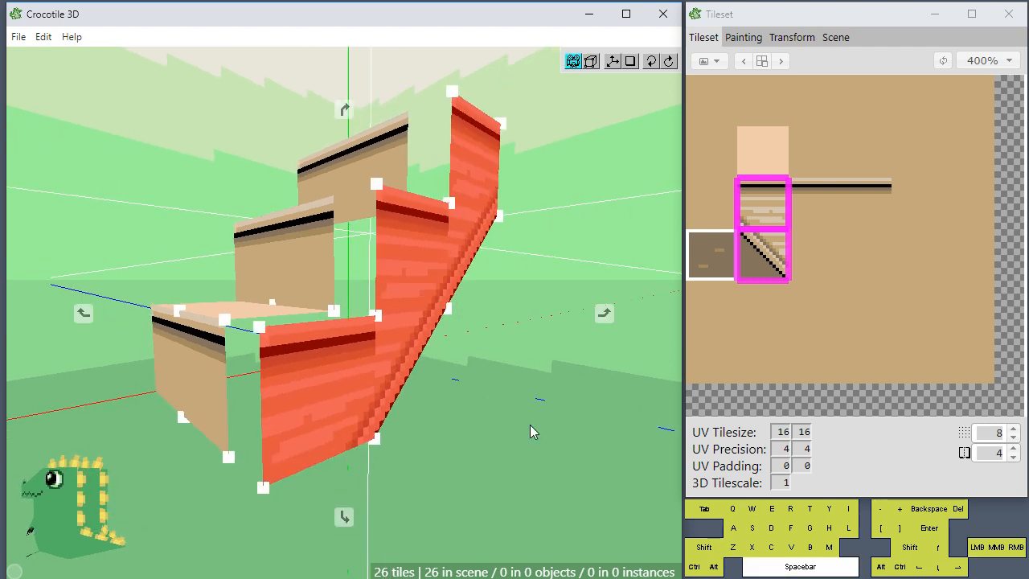
key(a)
key(ctrl+d)
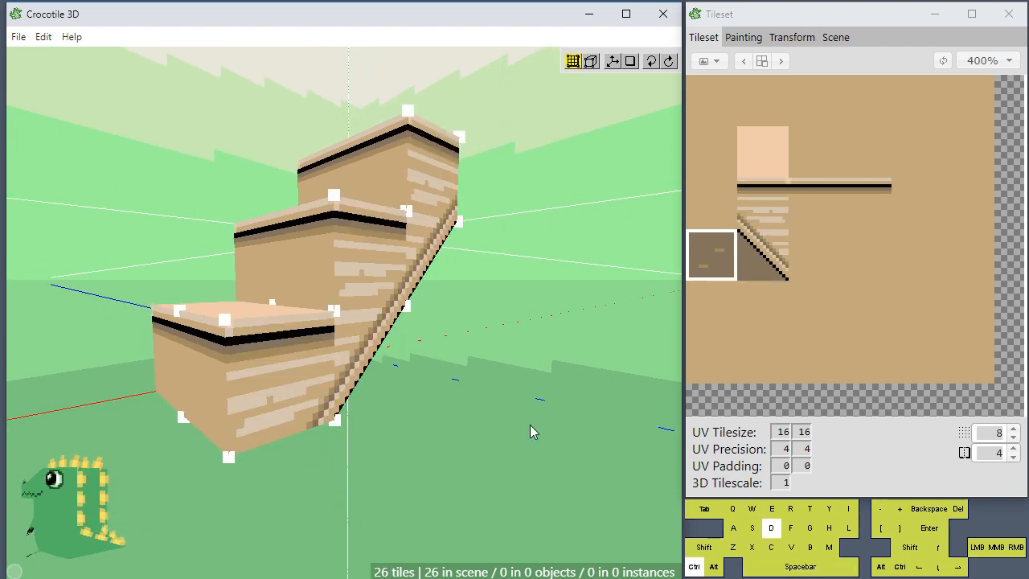
- Examine the staircase from the opposite side and the front to check both side walls
key(space)
drag(476, 433, 127, 276)
key(space)
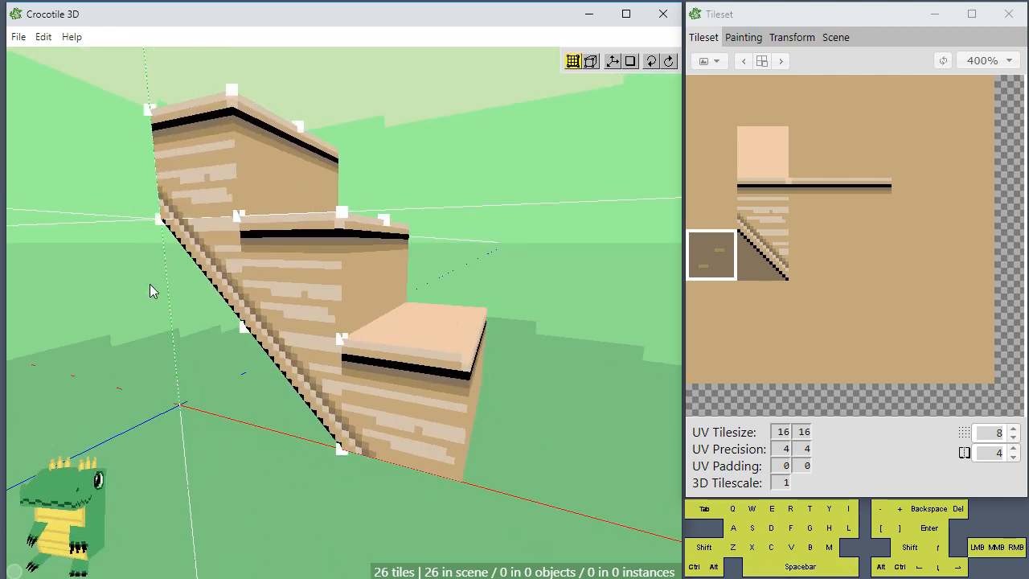
key(space)
scroll(181, 308, down, 3)
drag(213, 368, 161, 363)
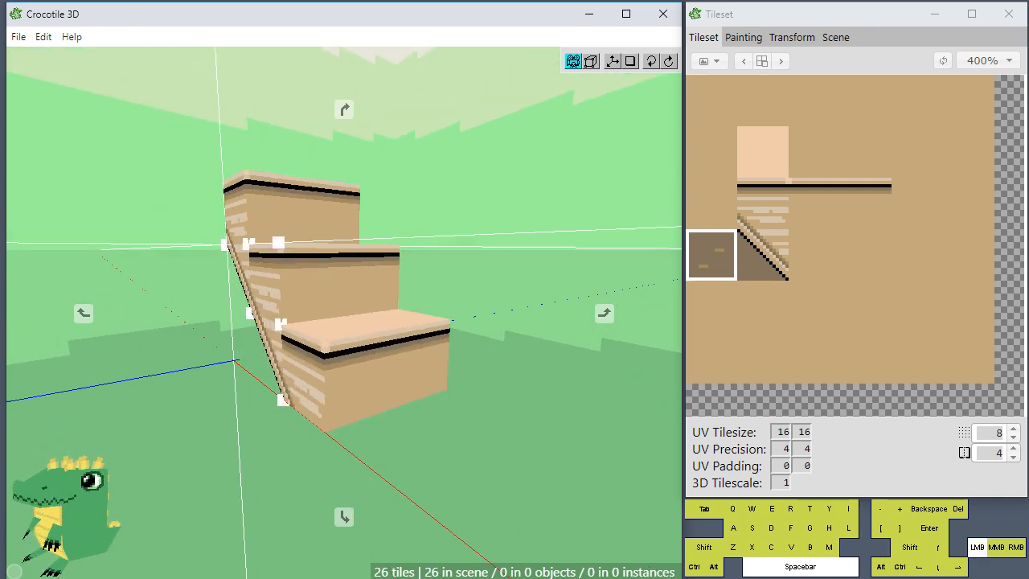
right_drag(160, 363, 211, 364)
scroll(211, 363, up, 2)
scroll(211, 363, down, 1)
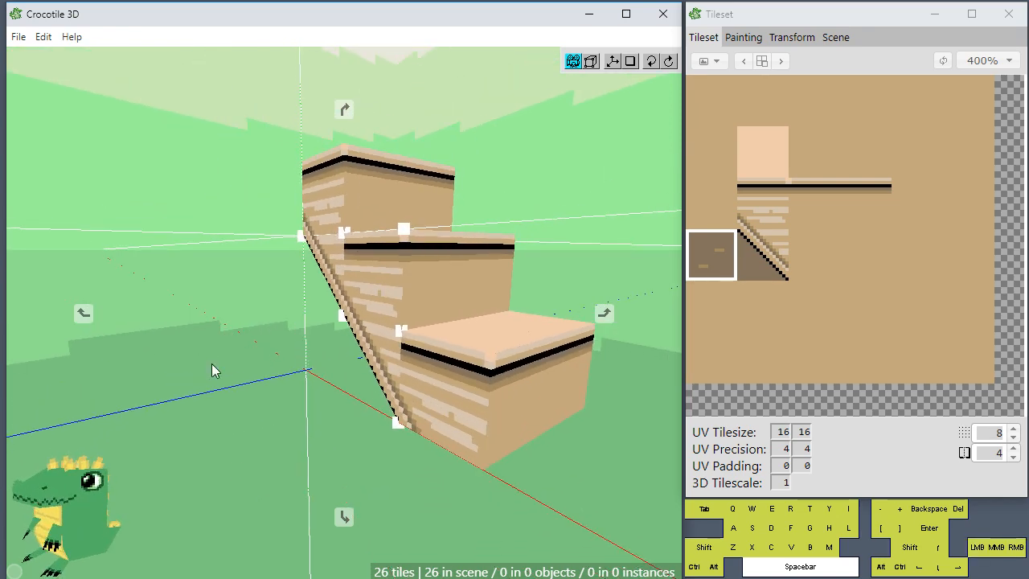
- Select the top section of the original side wall, try mirroring it horizontally, and mirror it back
key(space)
drag(211, 364, 352, 273)
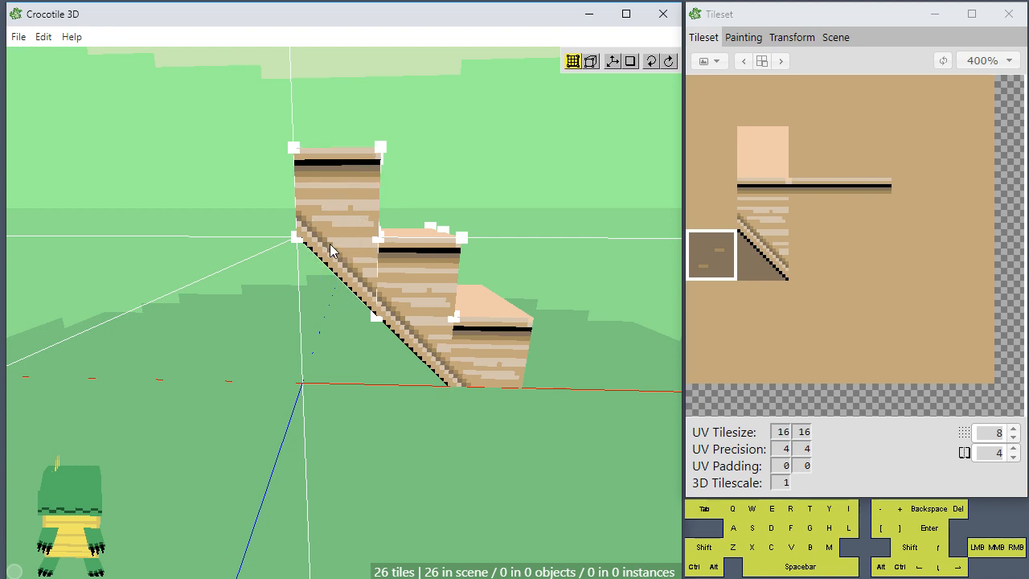
drag(345, 222, 343, 260)
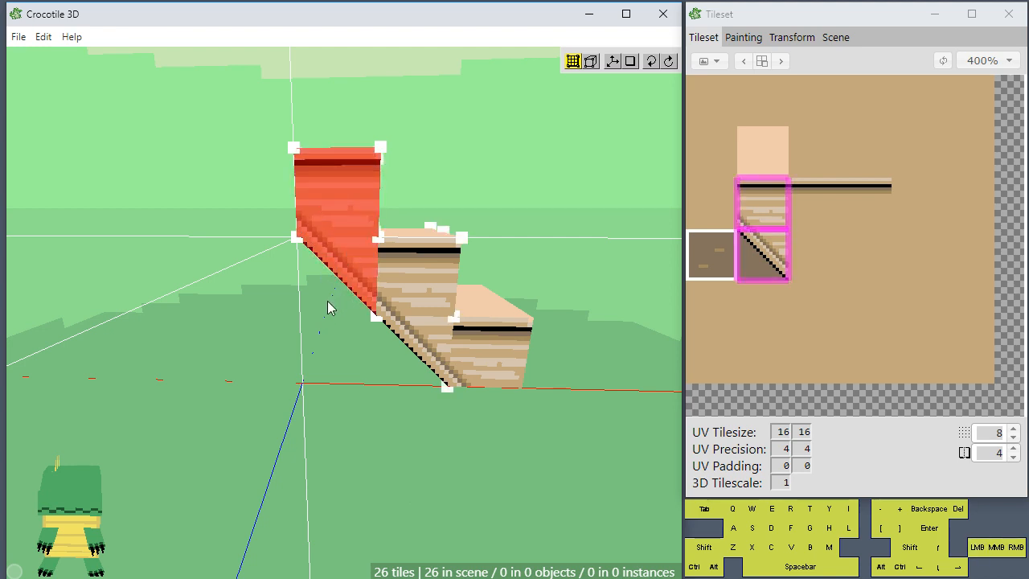
key(r)
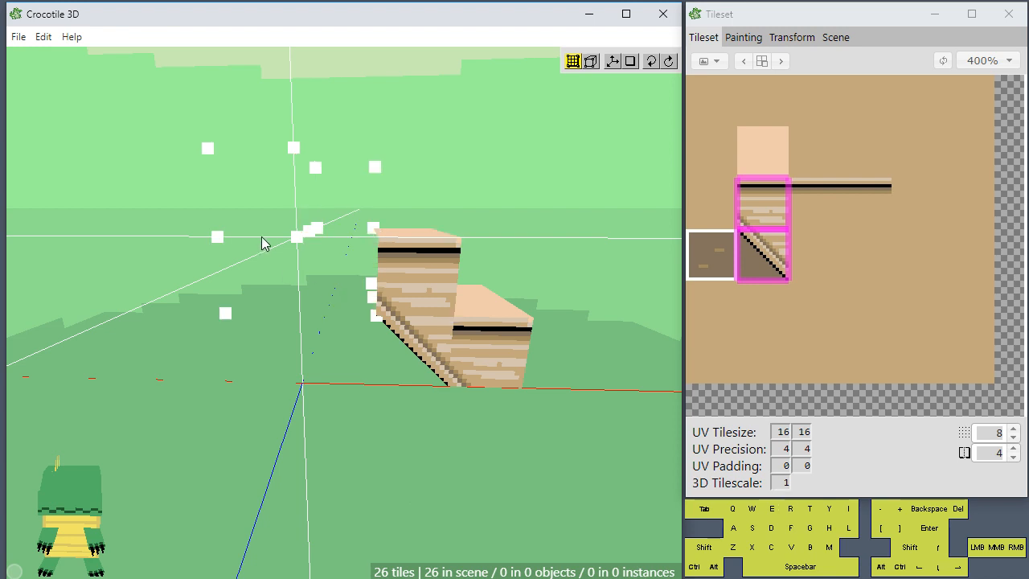
key(r)
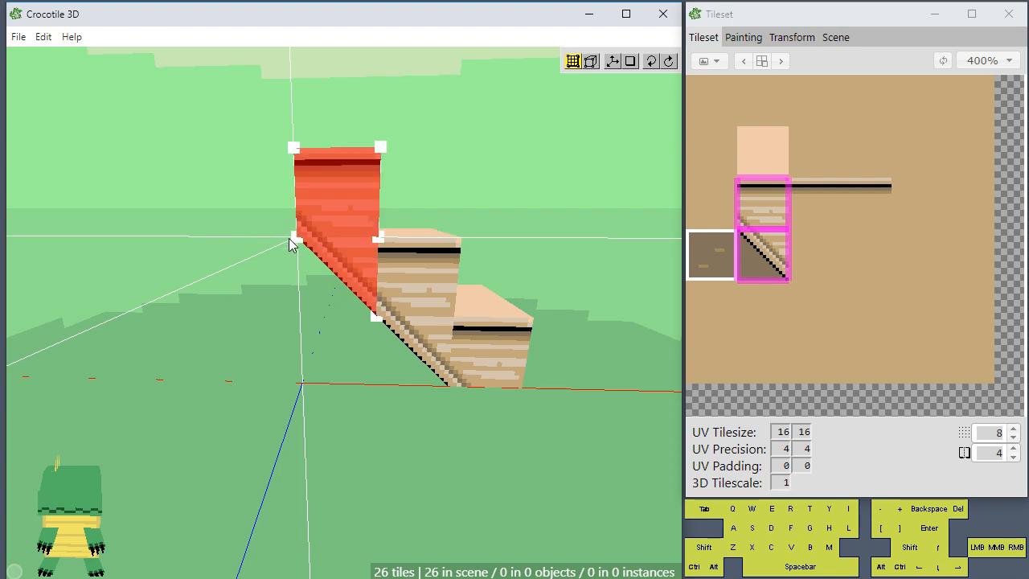
- Try mirroring the selected upper side tiles across a 3D cursor placed away from the stairs, and mirror them back
key(shift)
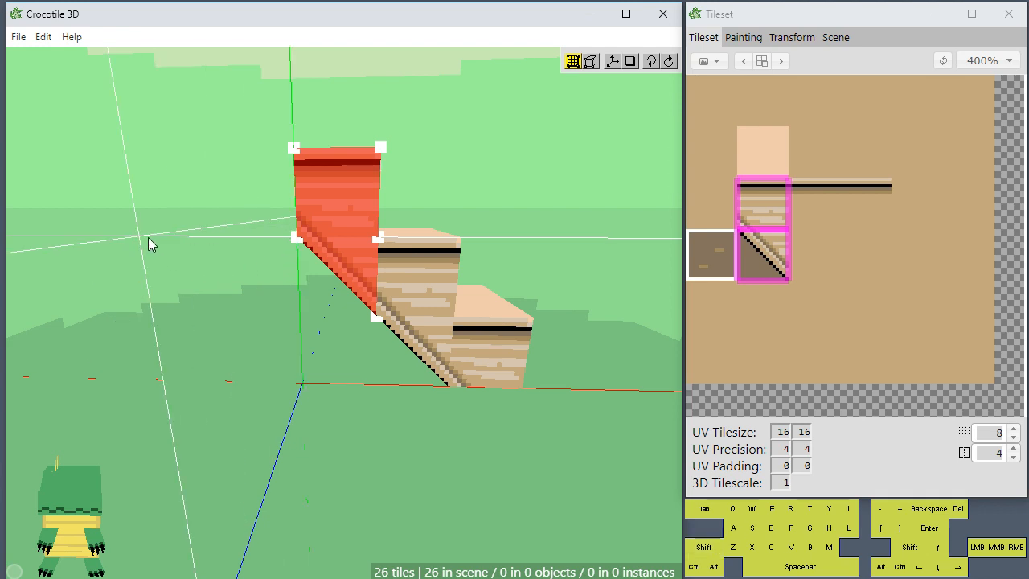
key(Delete)
key(space)
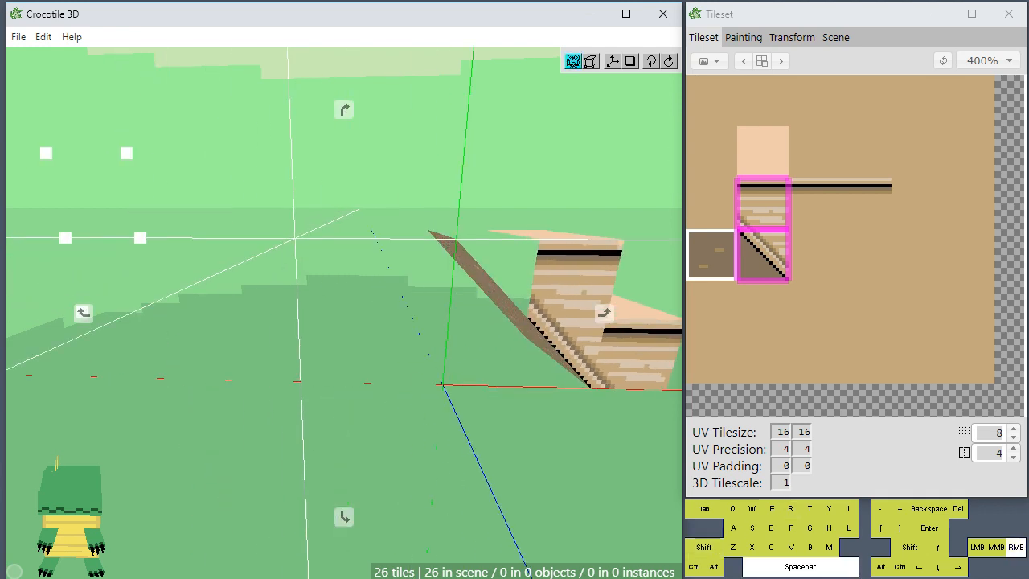
right_drag(51, 263, 123, 257)
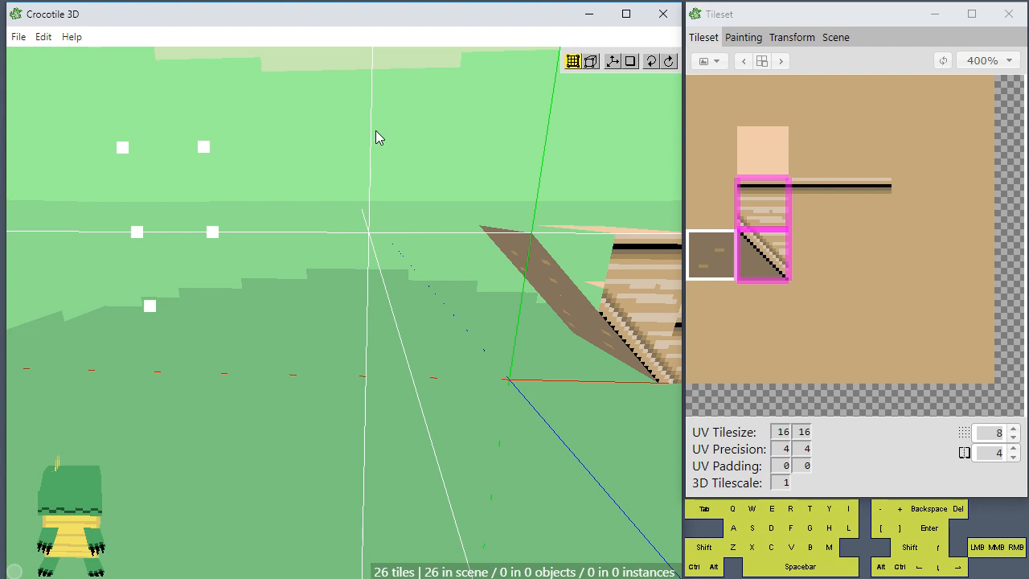
key(r)
key(r)
key(r)
key(space)
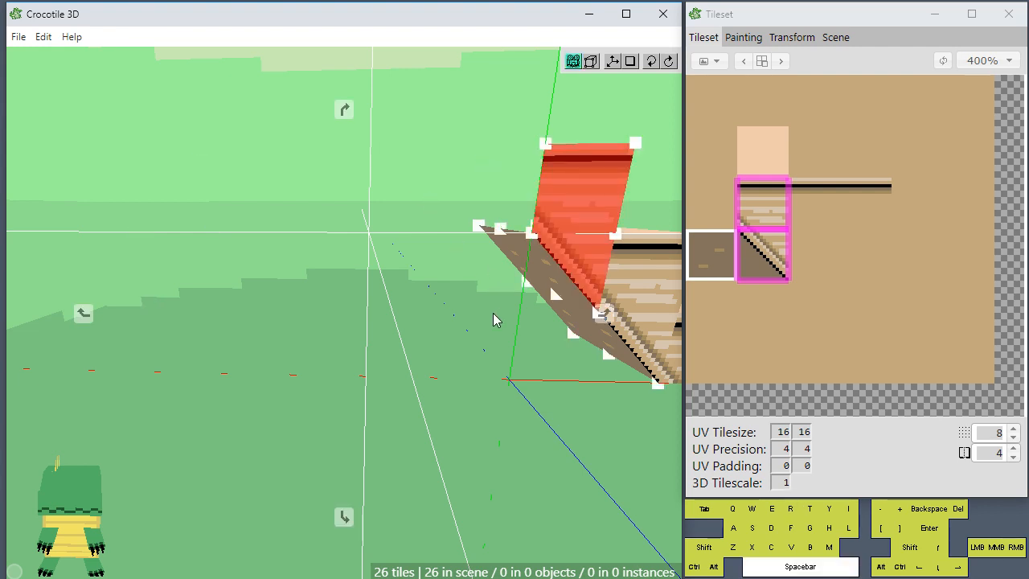
- Try mirroring the selected side tiles across the 3D cursor placed midway along the staircase's width, and restore them
drag(493, 313, 466, 303)
scroll(466, 303, down, 5)
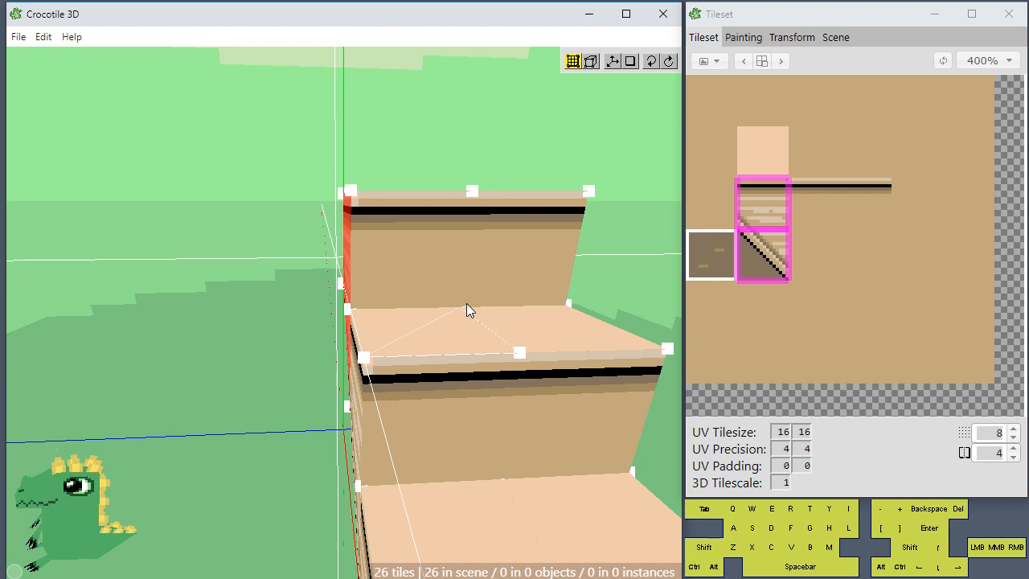
key(space)
drag(466, 303, 426, 310)
drag(482, 329, 432, 326)
scroll(448, 320, up, 3)
key(space)
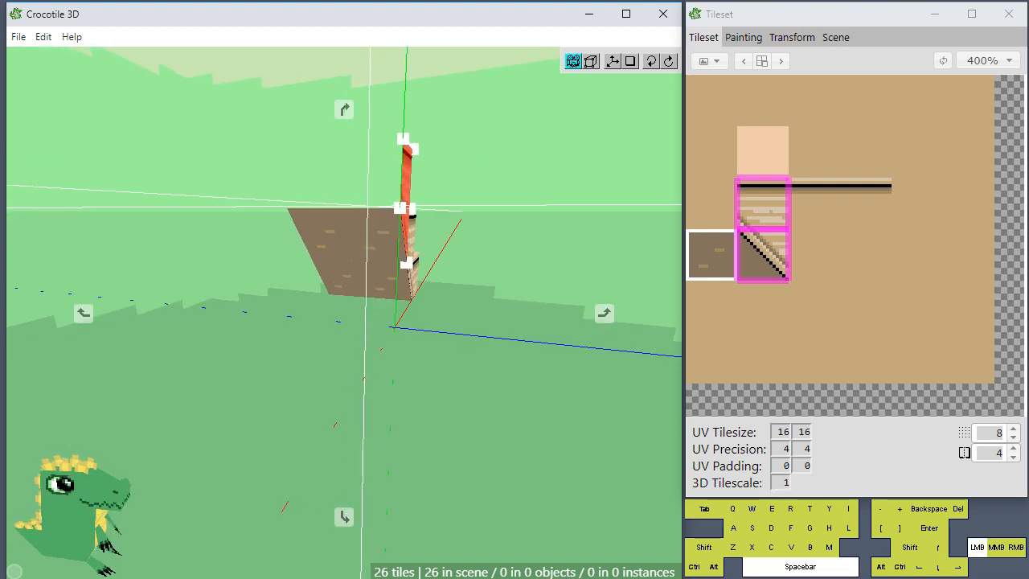
key(space)
drag(359, 322, 334, 320)
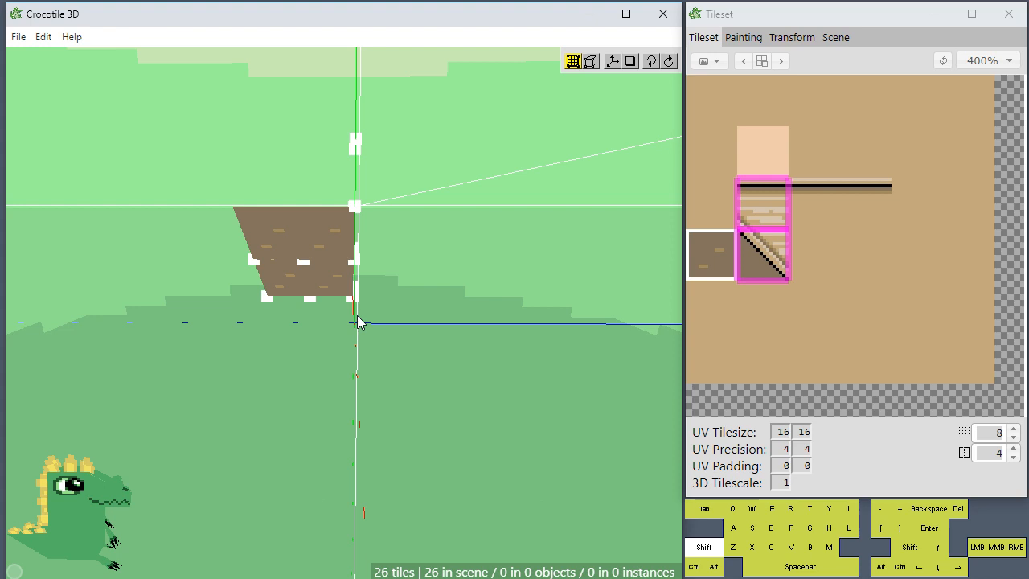
key(space)
mouse_move(368, 326)
mouse_down()
mouse_move(418, 334)
mouse_move(371, 330)
mouse_up()
key(r)
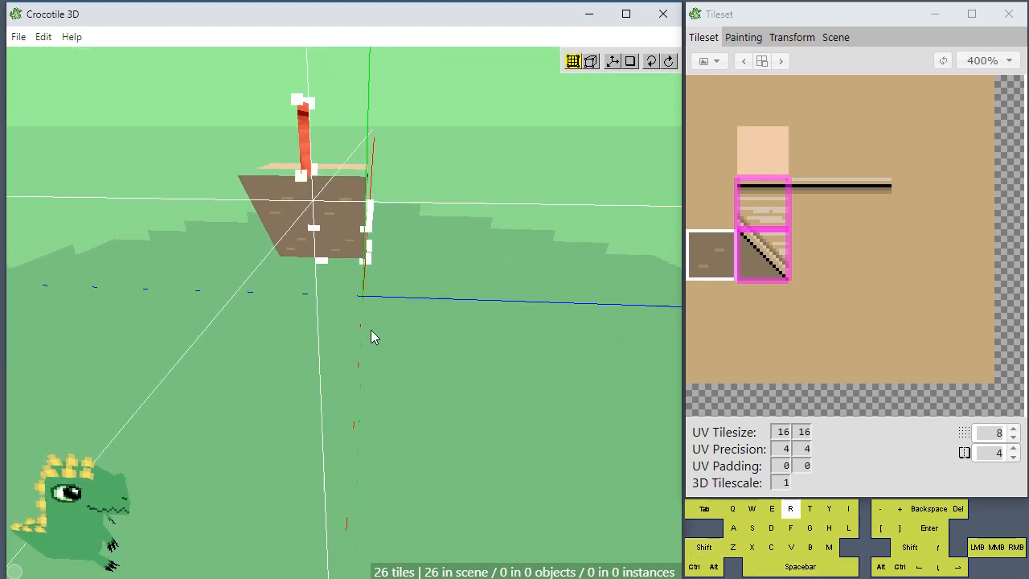
key(r)
key(r)
key(r)
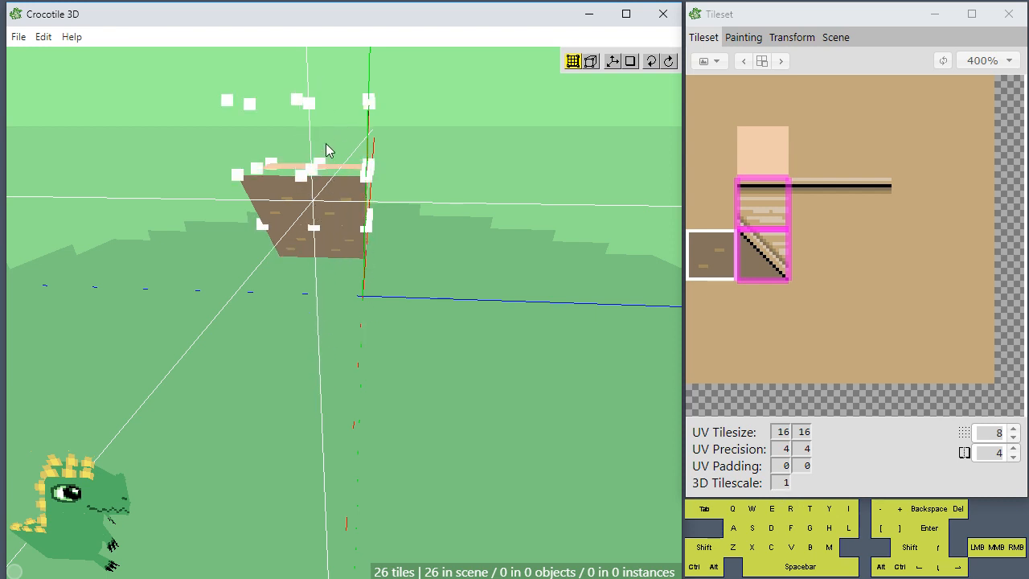
key(r)
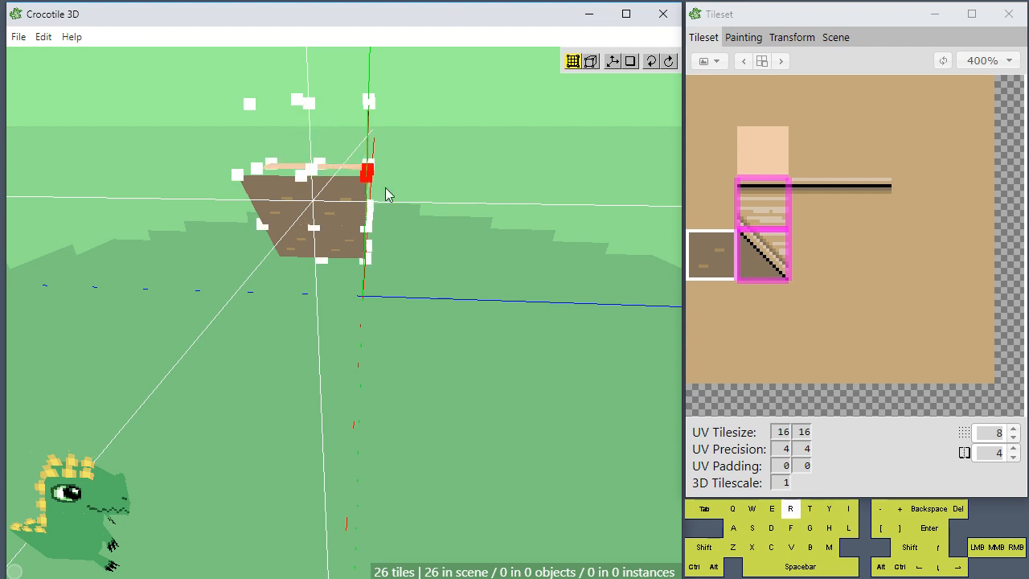
- Deselect the upper side tiles of the staircase
key(space)
drag(385, 187, 241, 161)
right_drag(545, 259, 273, 291)
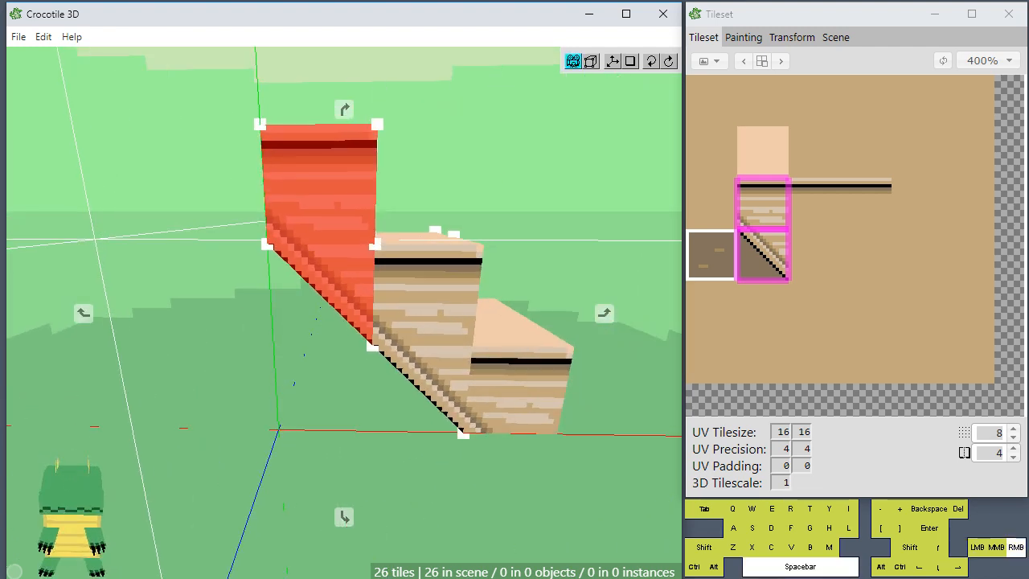
key(ctrl+d)
- Examine the staircase's steps, side walls and underside from several angles
key(space)
drag(554, 261, 462, 268)
key(space)
right_drag(462, 268, 463, 275)
right_drag(280, 190, 280, 250)
drag(280, 250, 233, 229)
drag(378, 241, 423, 264)
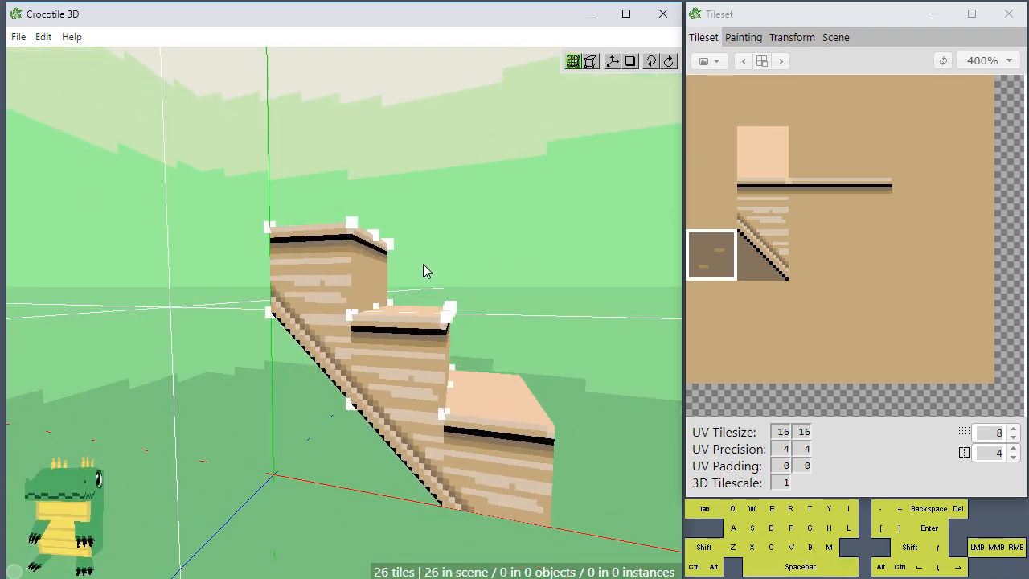
scroll(424, 264, down, 2)
key(space)
scroll(512, 399, up, 2)
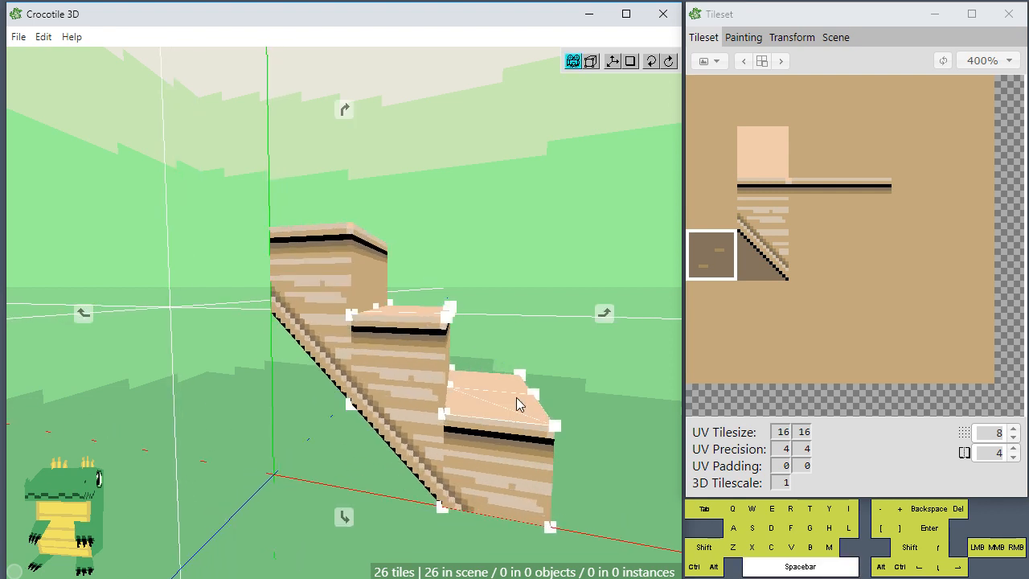
key(space)
right_drag(516, 398, 420, 336)
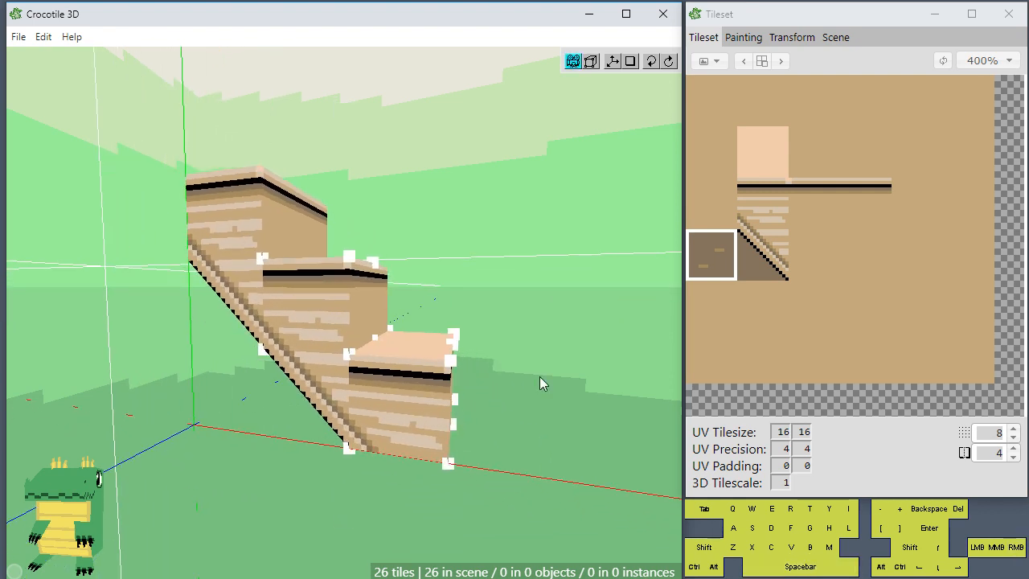
key(space)
drag(476, 334, 523, 333)
drag(438, 299, 425, 291)
key(space)
right_drag(425, 291, 250, 291)
key(space)
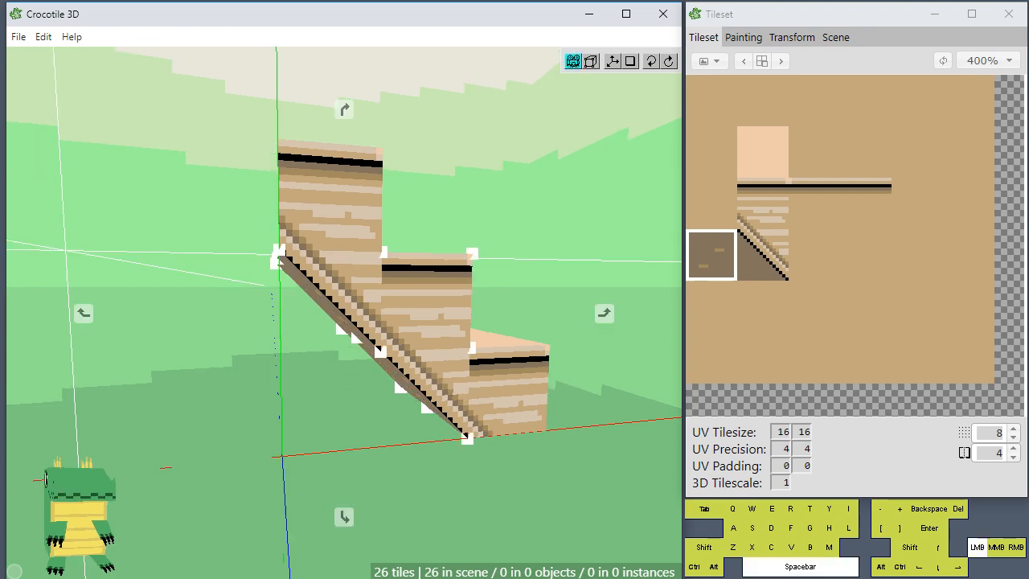
drag(313, 324, 346, 416)
key(space)
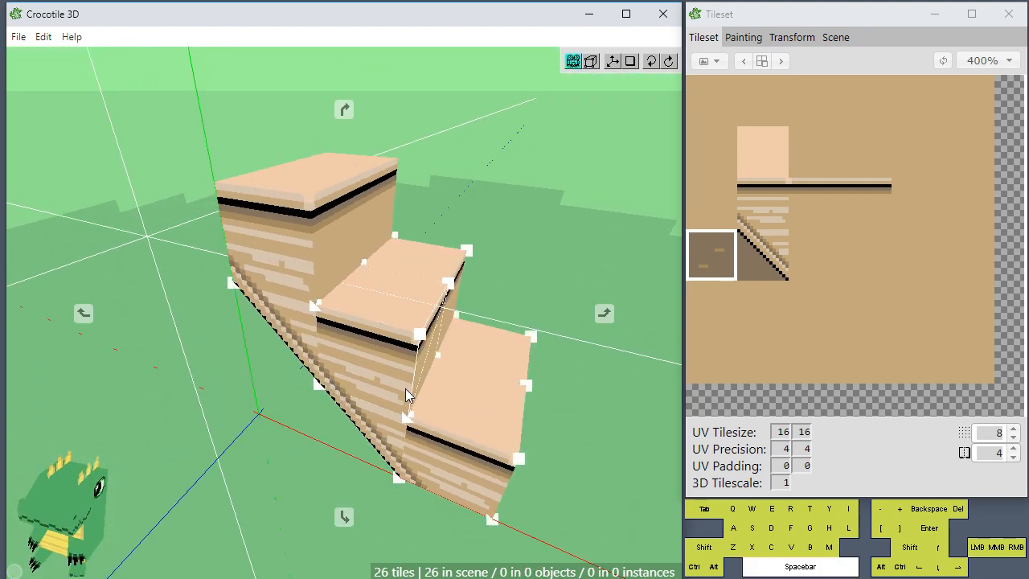
drag(406, 393, 405, 388)
right_drag(405, 388, 342, 397)
drag(342, 397, 22, 353)
drag(418, 338, 433, 352)
scroll(433, 352, down, 2)
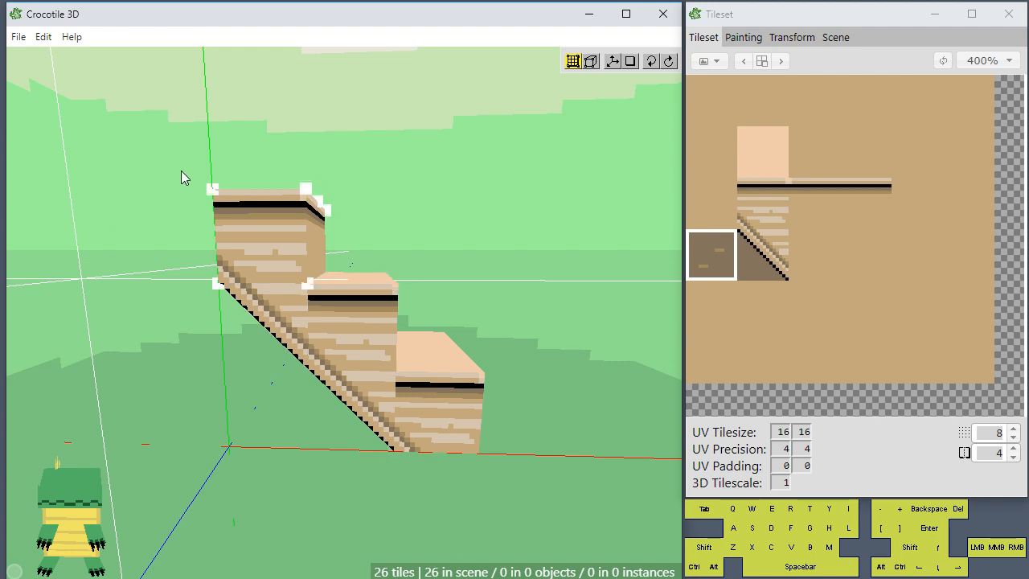
drag(182, 172, 161, 223)
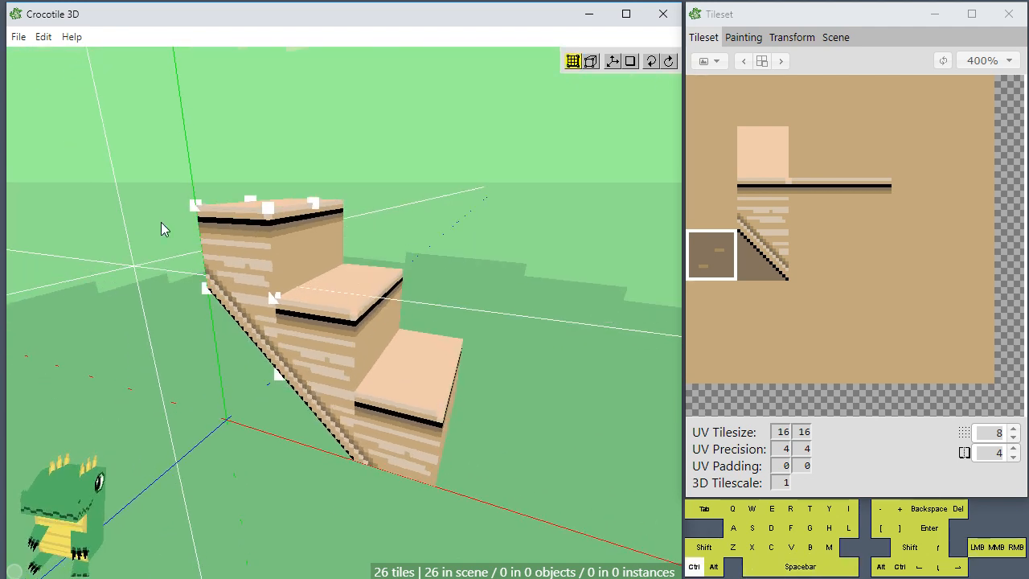
- Try selecting every tile of the staircase, including the underside, and clear the selection
shift+drag(139, 153, 551, 478)
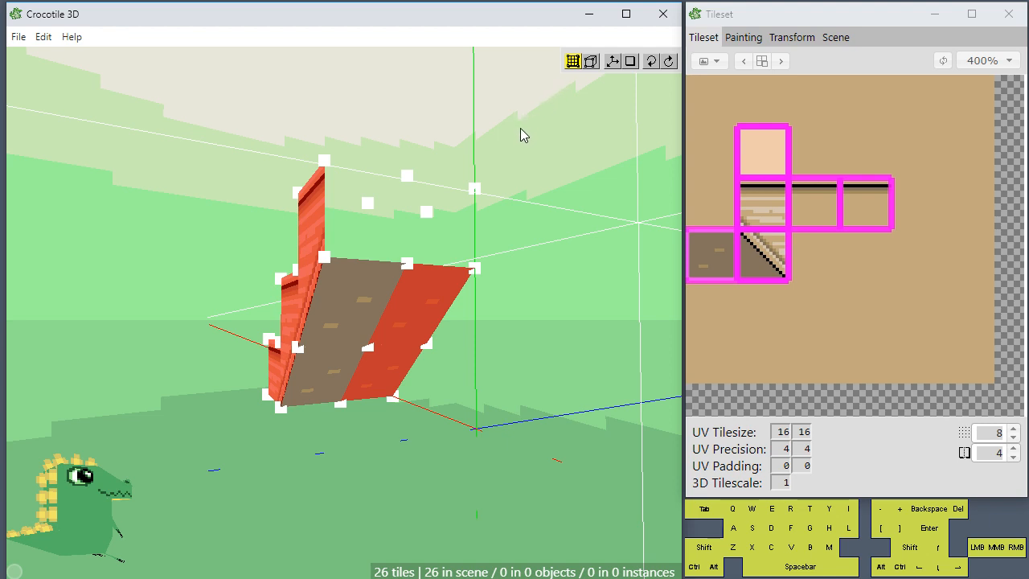
key(ctrl+d)
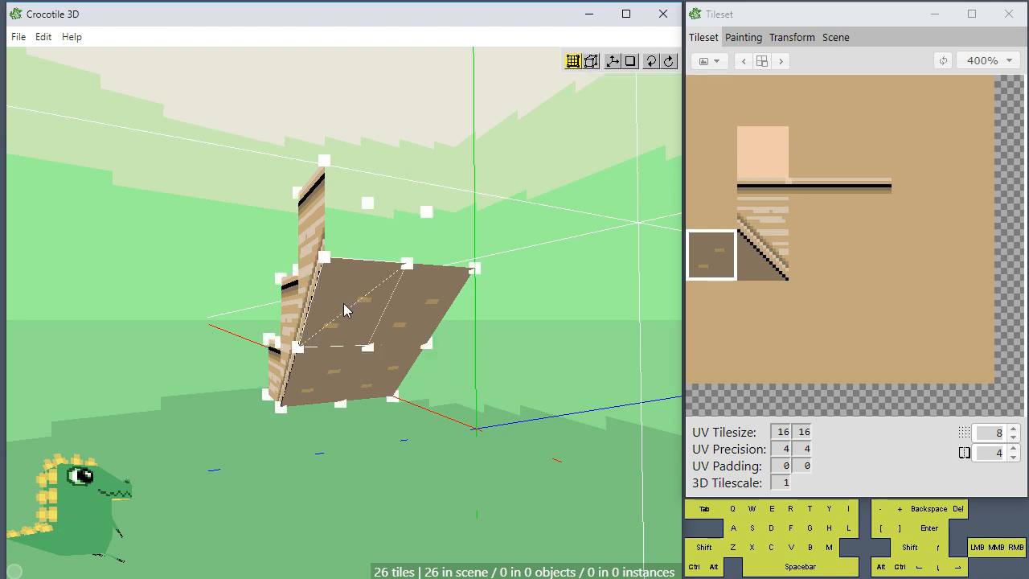
drag(343, 303, 146, 251)
shift+drag(150, 133, 511, 493)
drag(517, 381, 193, 253)
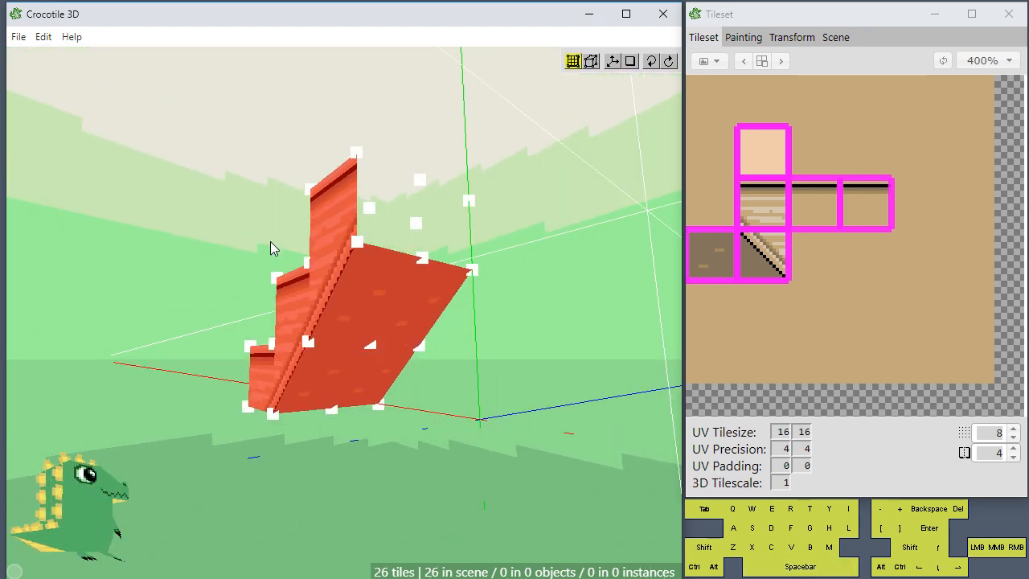
key(space)
drag(236, 228, 434, 305)
drag(161, 193, 267, 203)
scroll(267, 202, down, 2)
key(space)
drag(371, 167, 429, 191)
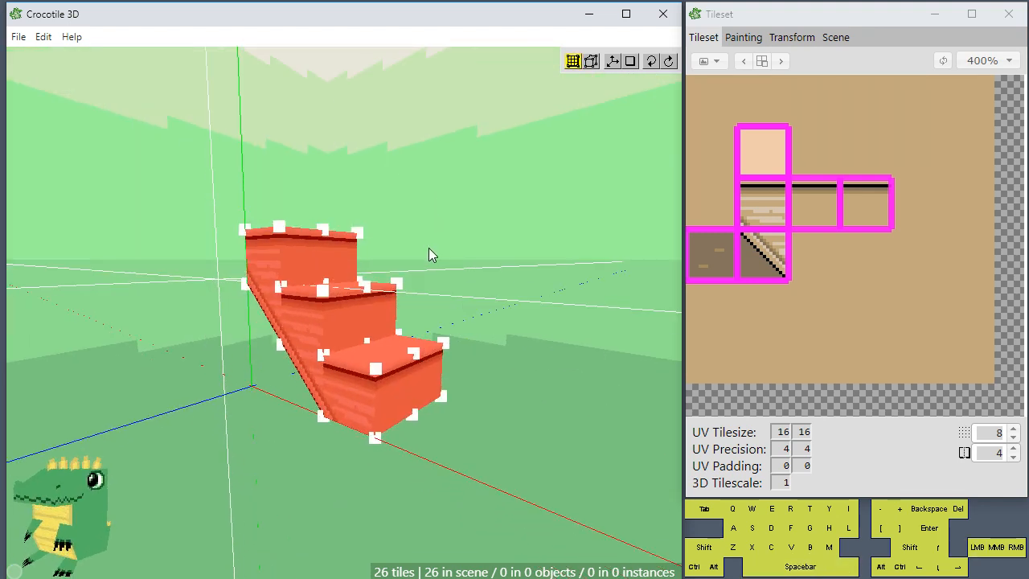
key(ctrl+d)
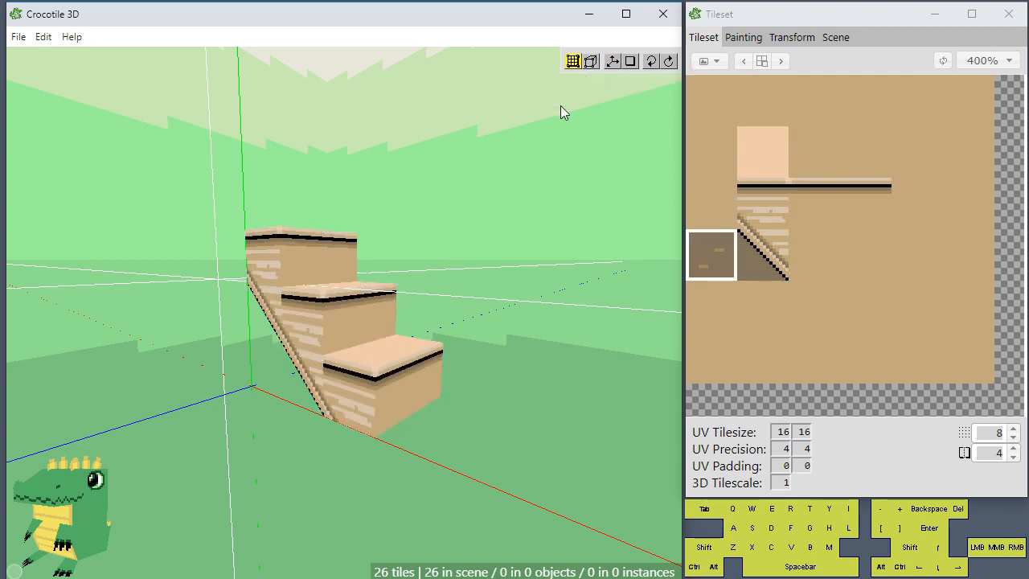
- Select all tiles of the staircase and create a single object from them
shift+drag(166, 166, 428, 427)
drag(498, 461, 274, 460)
shift+drag(240, 196, 412, 408)
drag(411, 409, 487, 475)
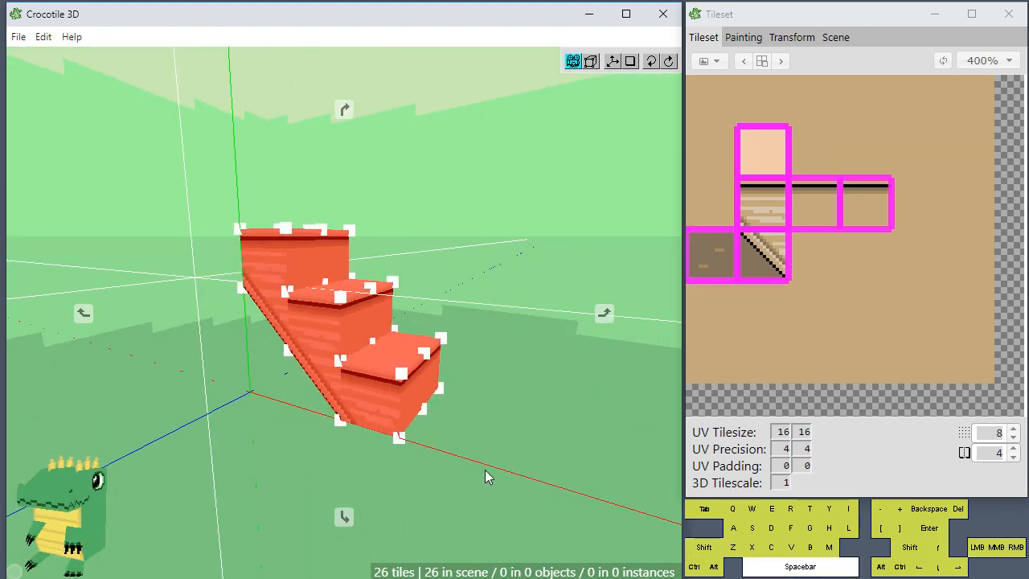
right_click(323, 323)
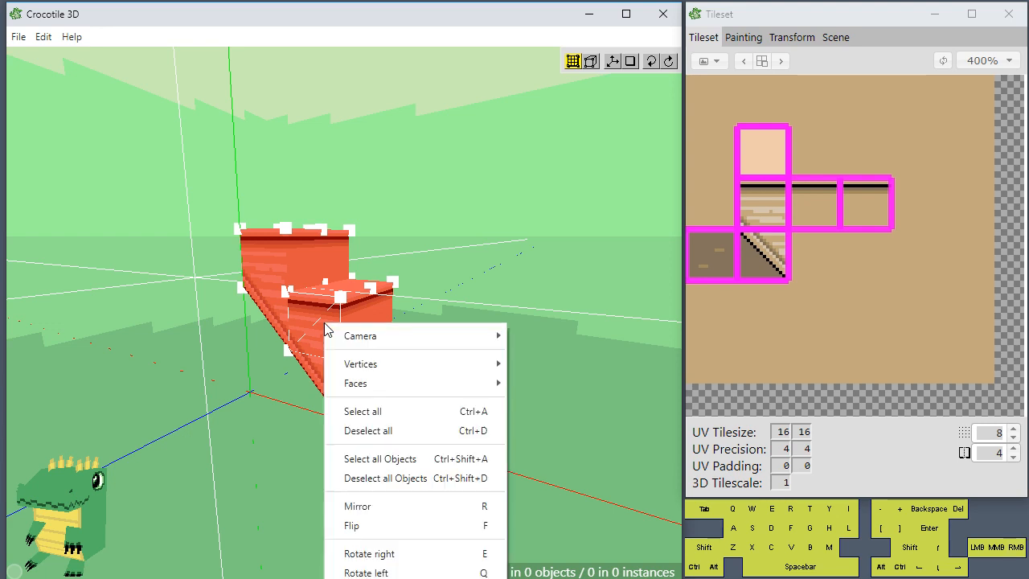
mouse_move(378, 383)
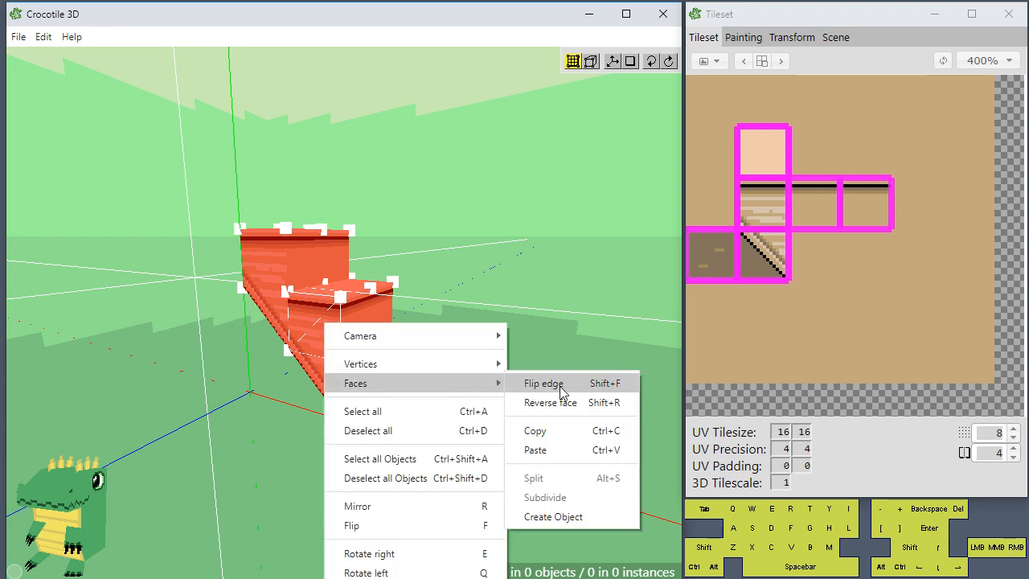
click(573, 516)
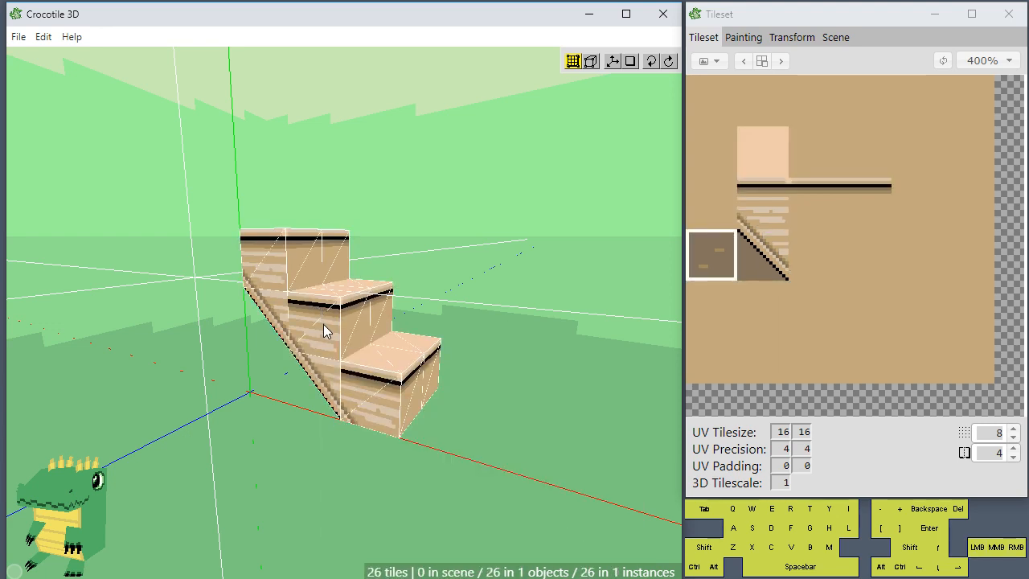
- Select the whole staircase object to check that its tiles act as one, and deselect it
click(367, 322)
key(space)
mouse_move(461, 375)
mouse_down()
mouse_move(322, 426)
mouse_move(531, 354)
mouse_move(454, 385)
mouse_up()
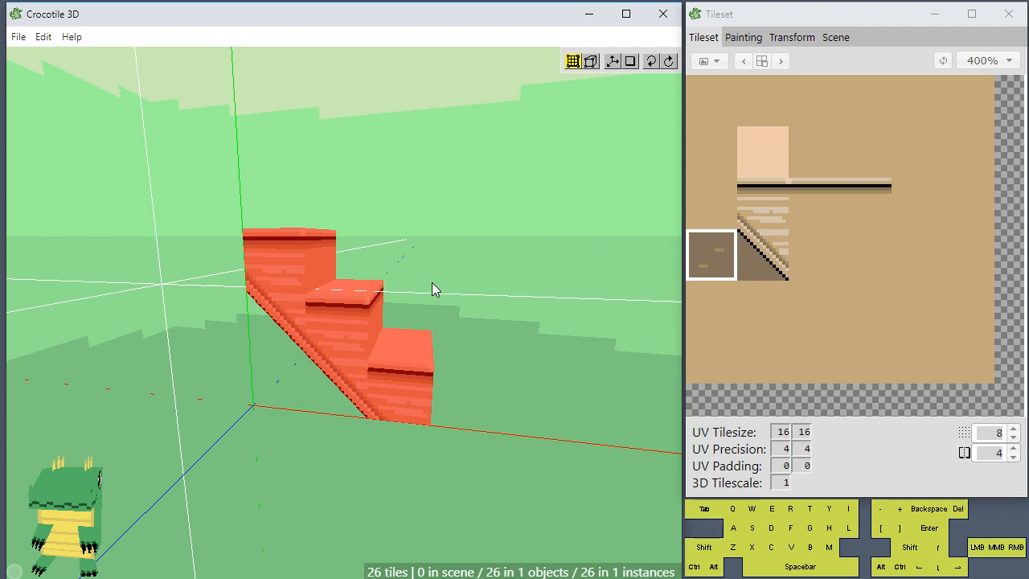
click(326, 316)
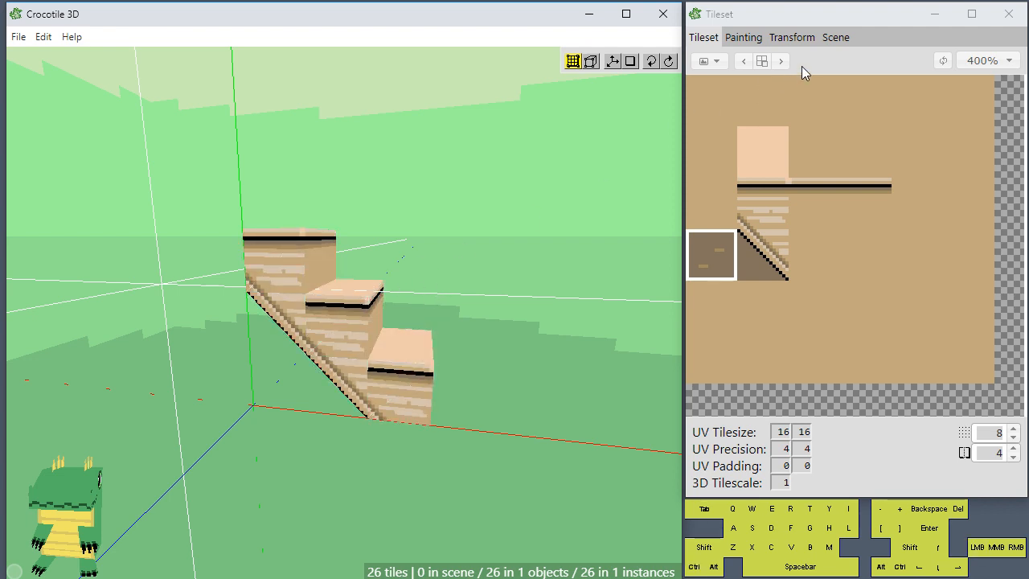
- Rename the staircase object in the scene list to "Stairs"
click(836, 38)
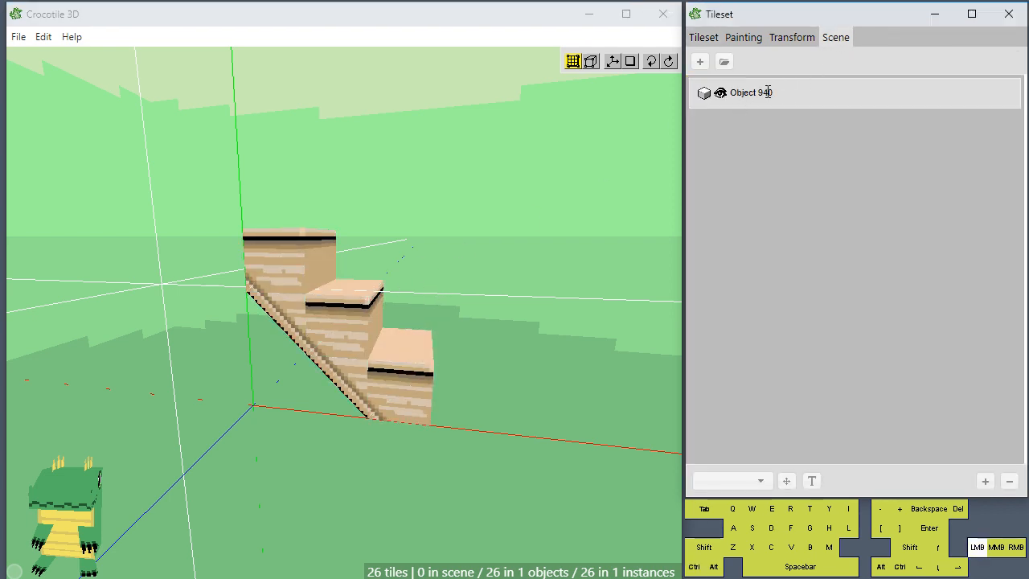
double_click(767, 93)
click(855, 97)
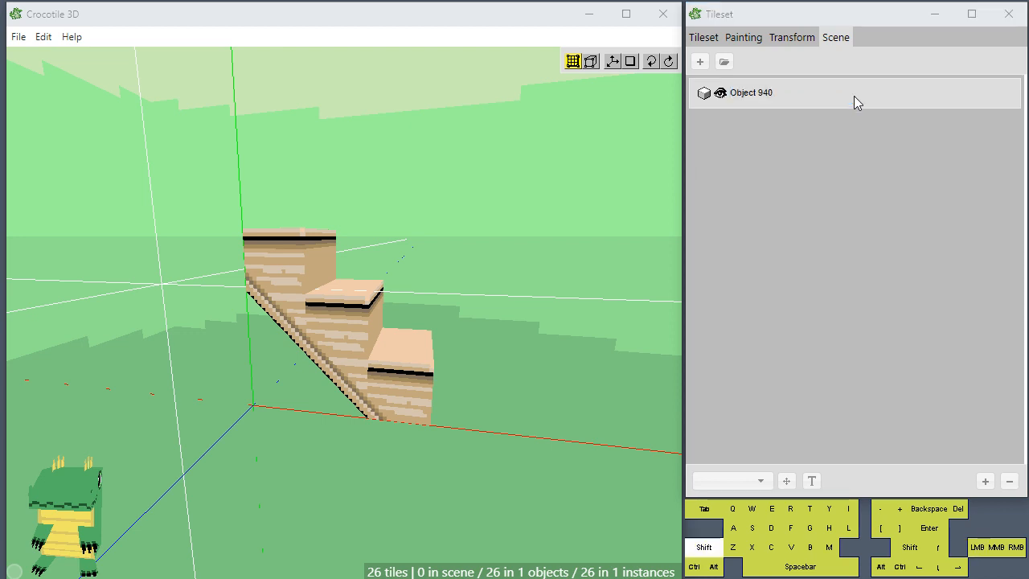
double_click(761, 92)
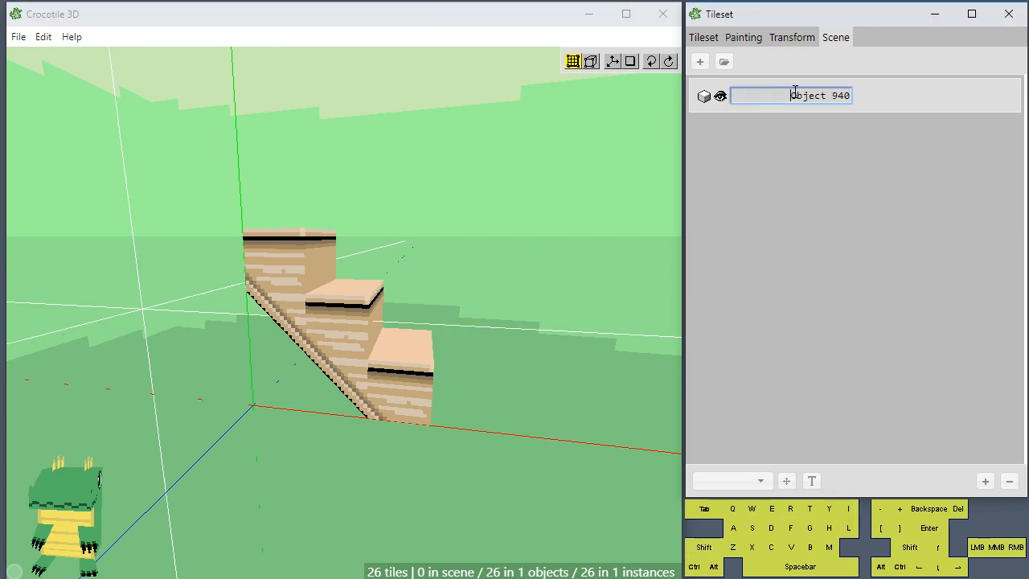
drag(795, 91, 850, 94)
text(Stairs)
click(860, 119)
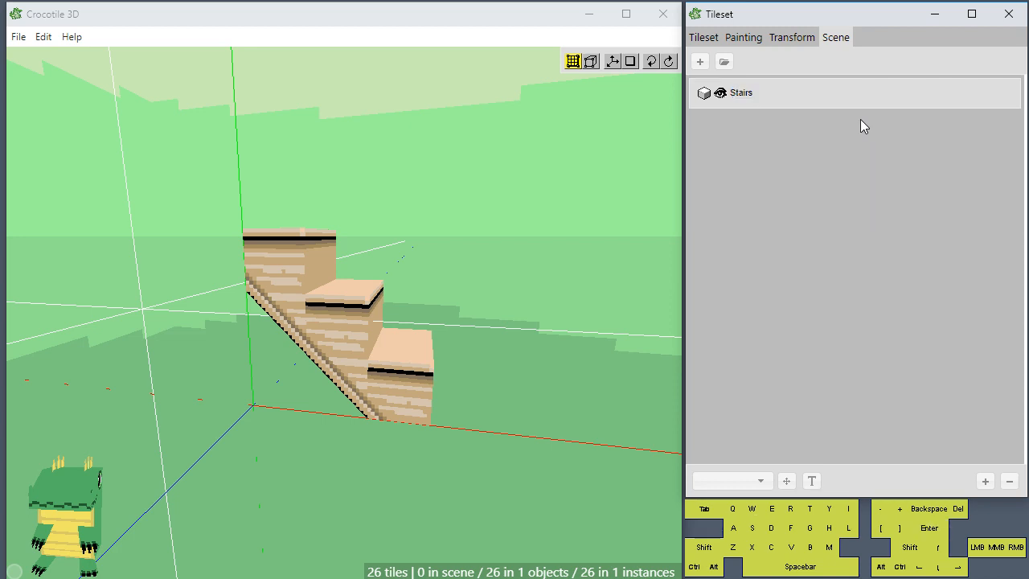
- Toggle the visibility of the Stairs object off and on, and view the staircase from above
click(722, 94)
click(722, 95)
drag(494, 225, 672, 158)
click(741, 95)
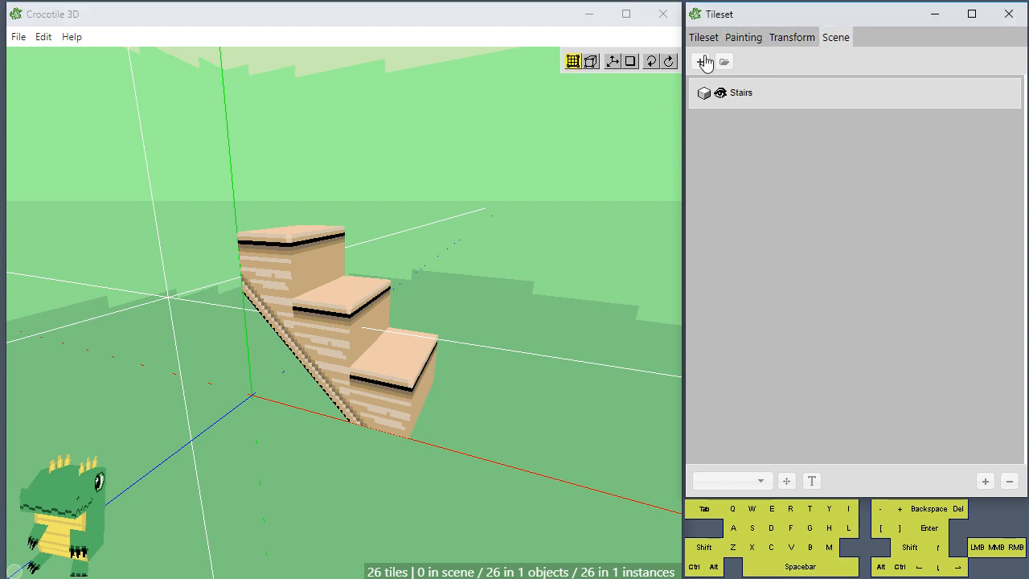
click(487, 100)
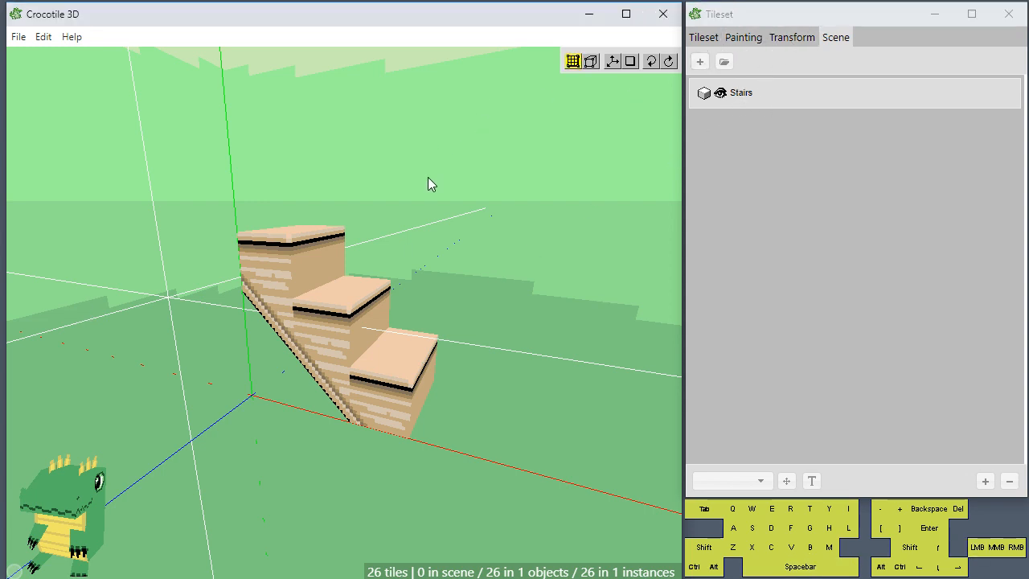
- Switch to tile placement and add a second Stairs instance above and beyond the first flight's top step
key(Tab)
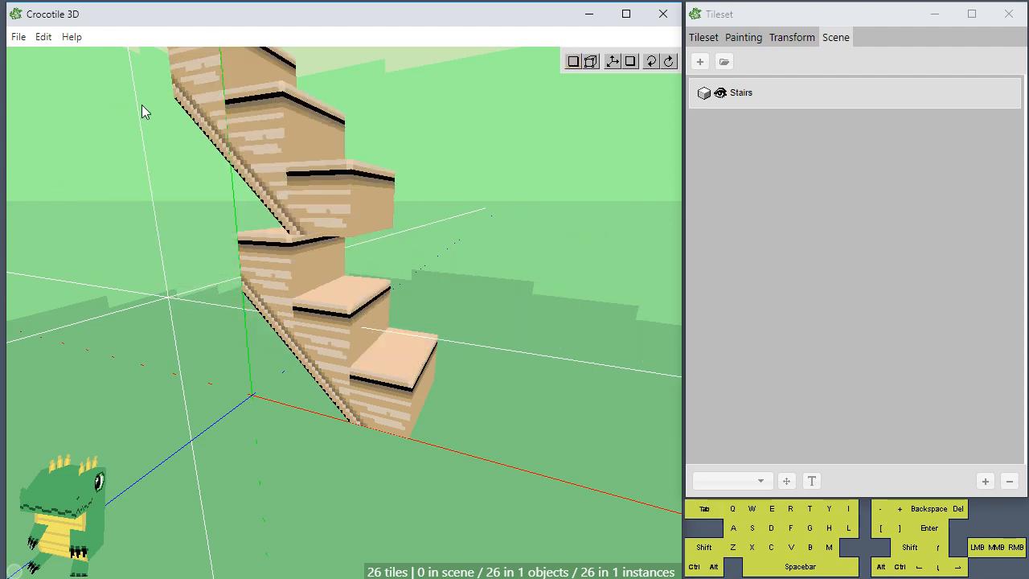
key(space)
drag(229, 215, 236, 205)
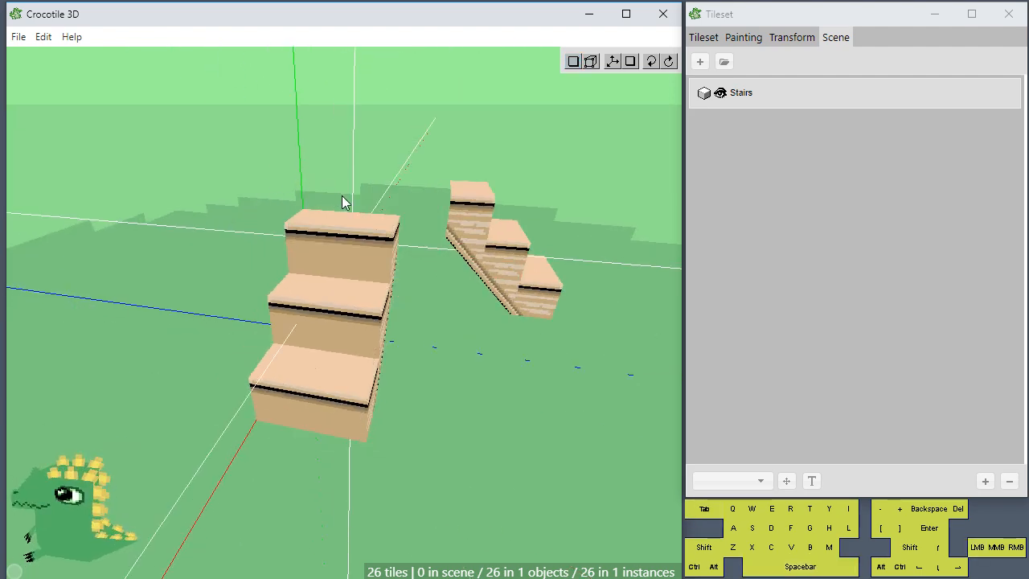
key(space)
drag(342, 201, 125, 150)
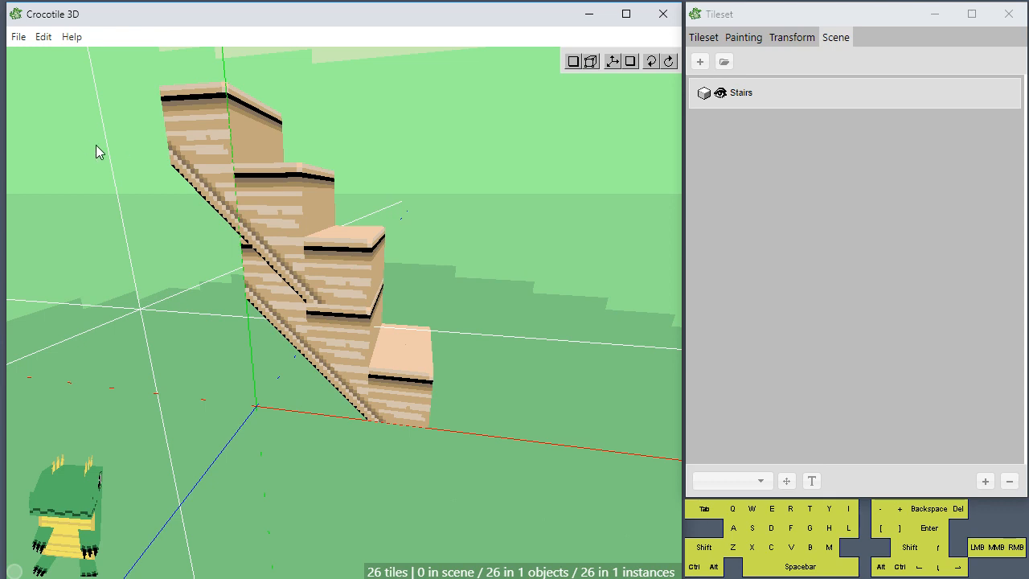
key(space)
right_drag(95, 145, 77, 115)
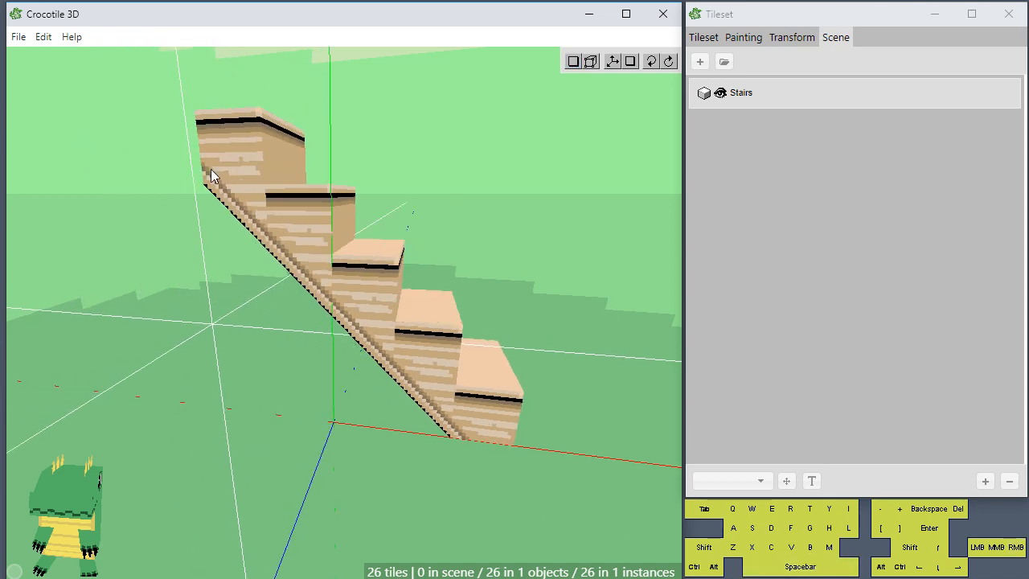
click(141, 153)
key(space)
right_drag(292, 287, 377, 233)
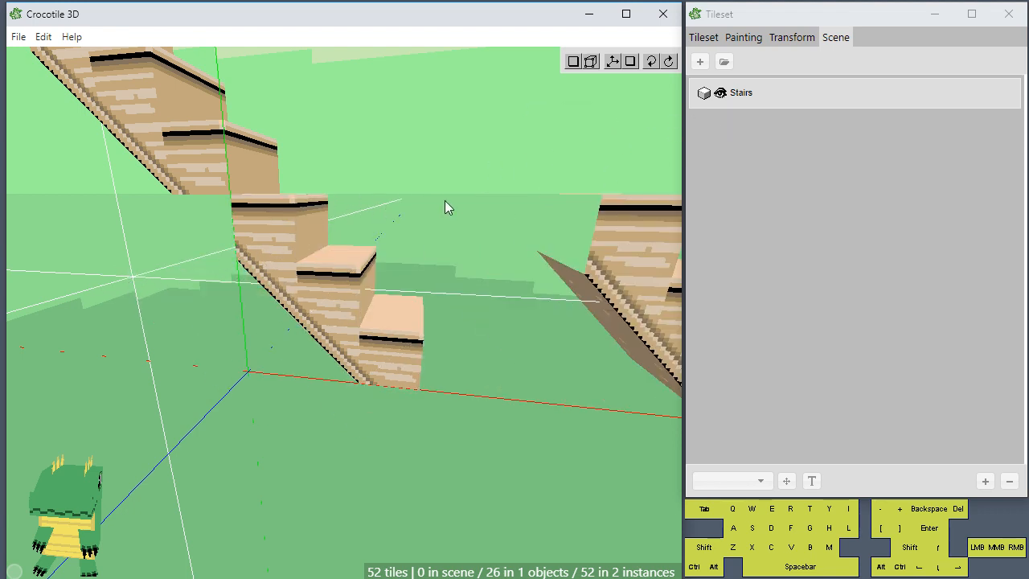
- Switch to edit mode, select the lower Stairs instance and open its object for editing
key(Tab)
right_drag(176, 236, 337, 251)
click(335, 267)
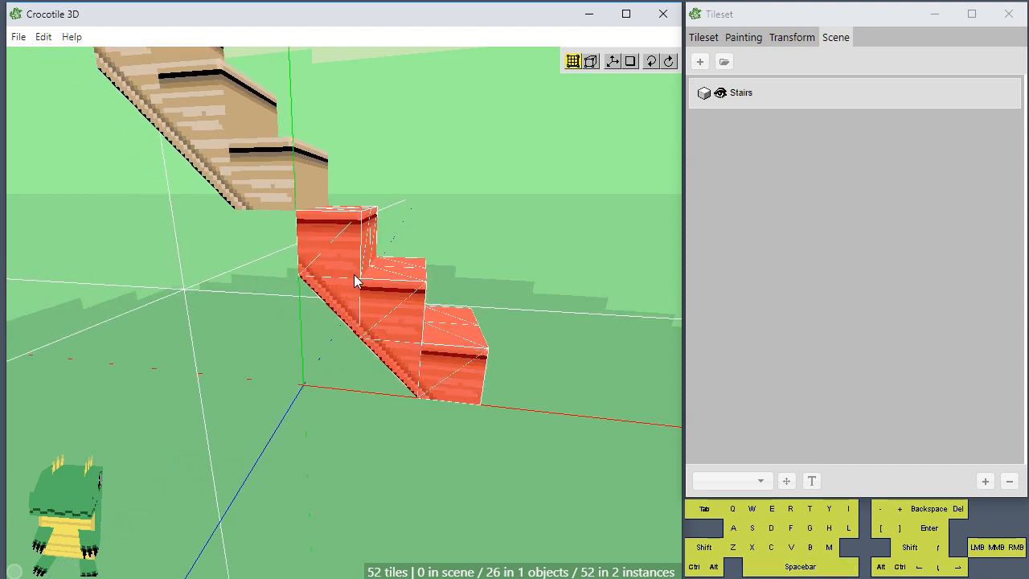
right_click(343, 257)
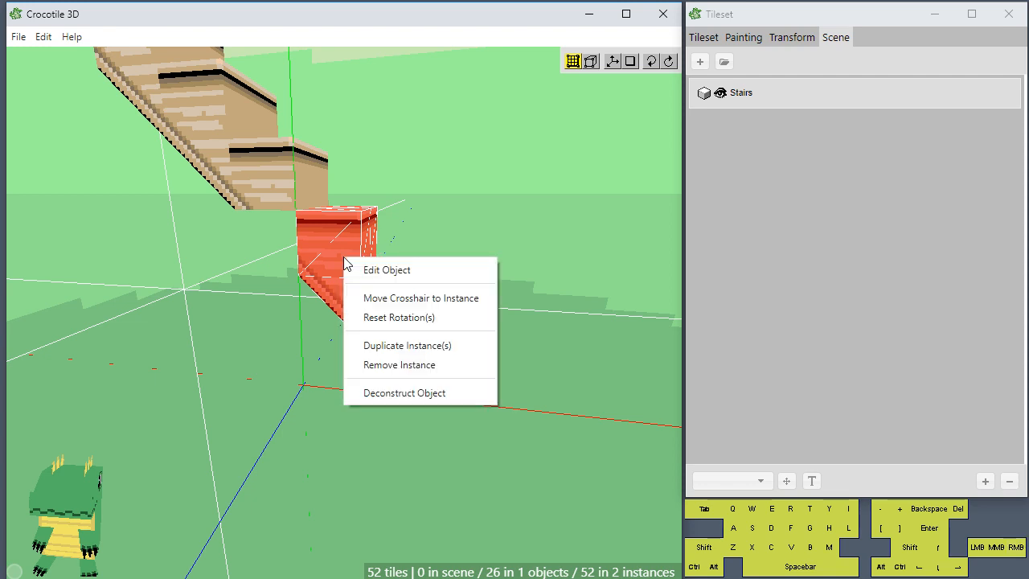
click(414, 235)
click(332, 286)
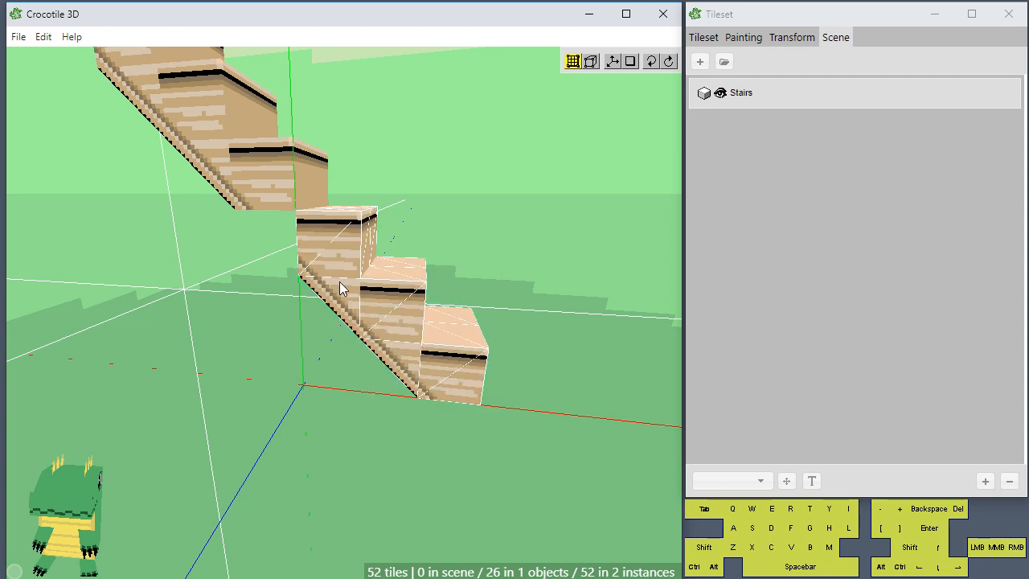
click(346, 263)
double_click(347, 262)
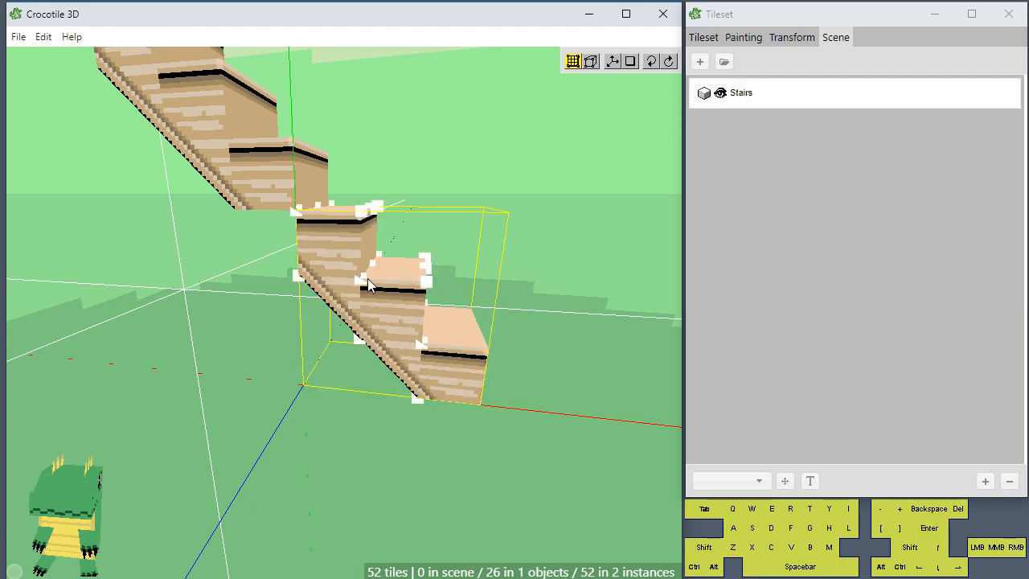
- Examine the Stairs object's vertices from several angles and choose its point "0: Origin"
key(space)
drag(536, 337, 452, 201)
key(space)
drag(460, 262, 464, 273)
scroll(464, 308, up, 2)
key(space)
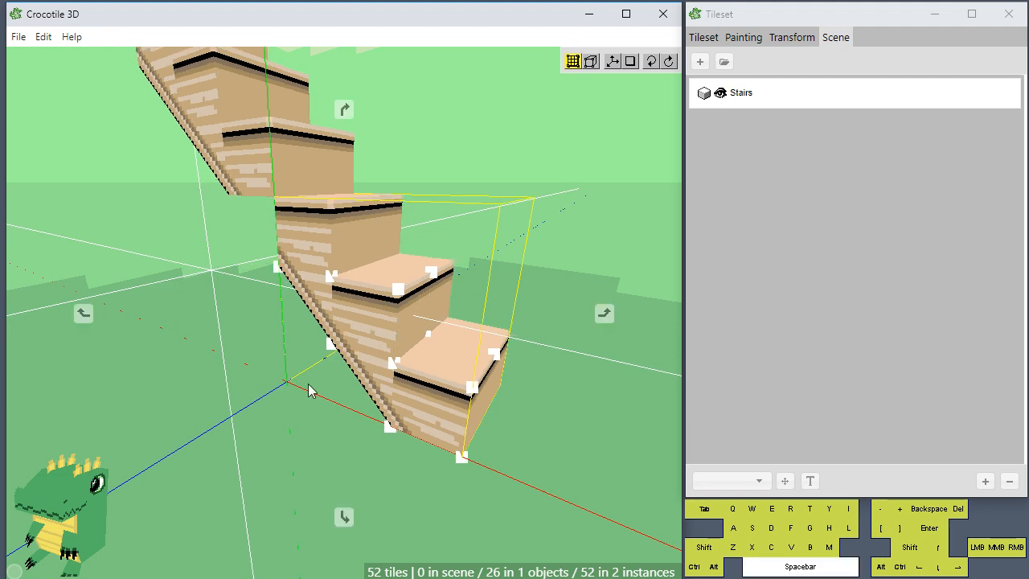
drag(310, 391, 360, 350)
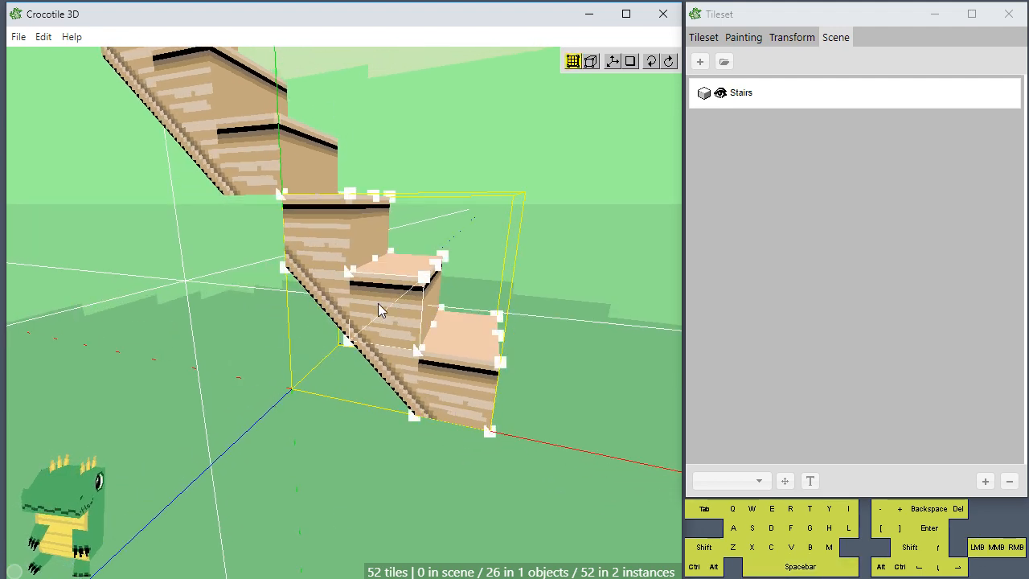
click(763, 482)
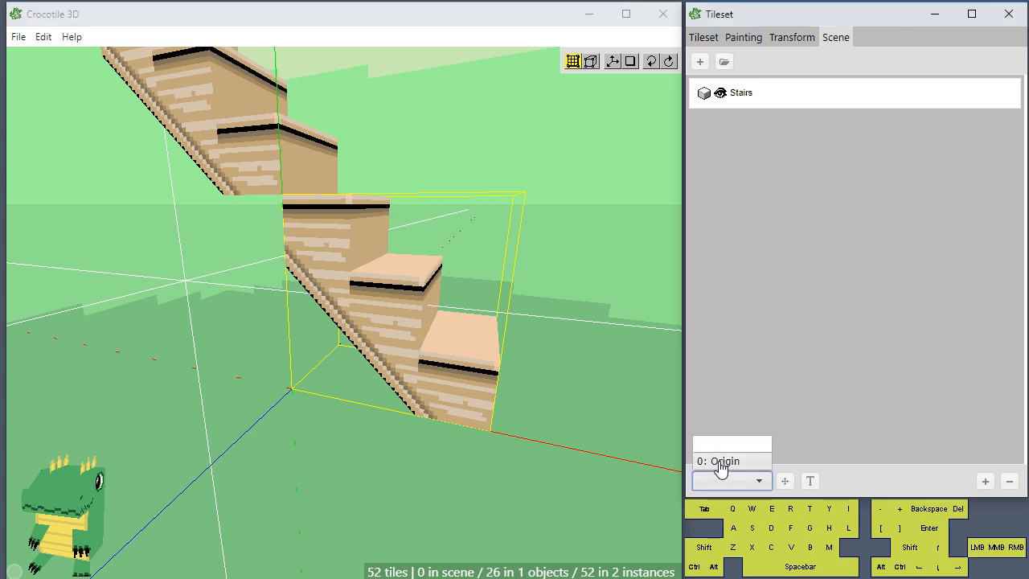
click(734, 461)
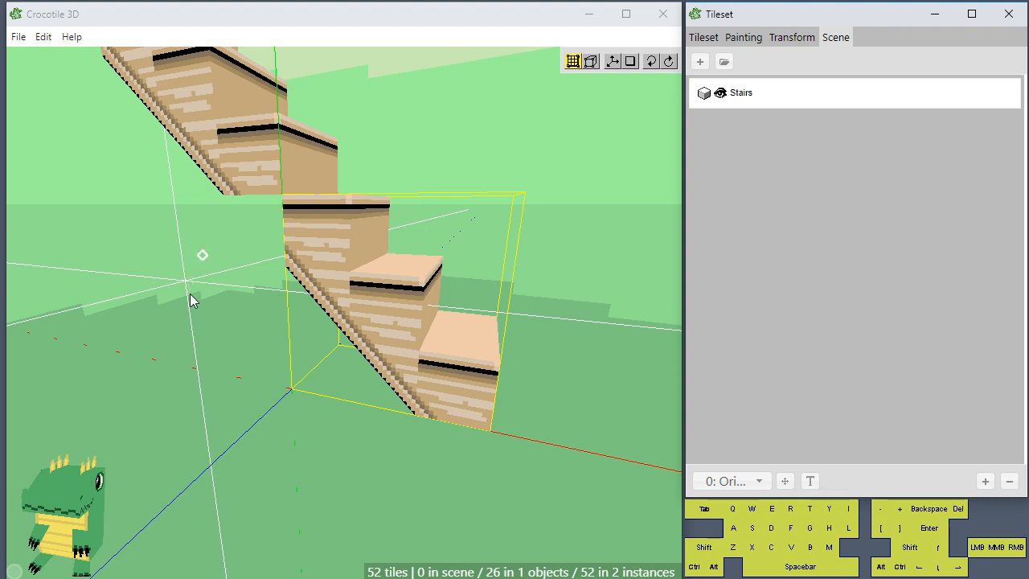
- Position the crosshair at the base of the staircase, beneath its middle step and centred across its width
key(space)
drag(189, 294, 183, 267)
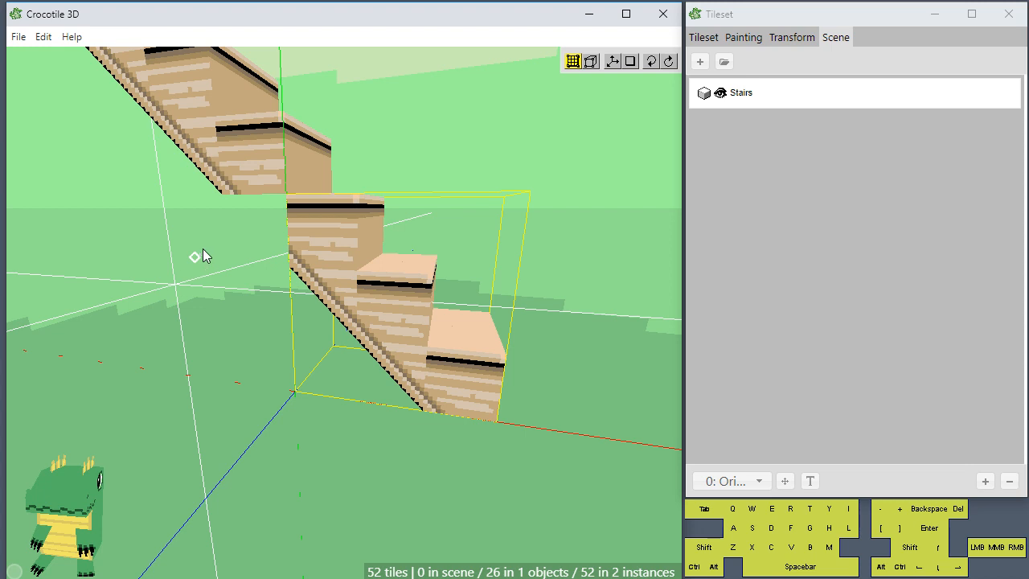
key(space)
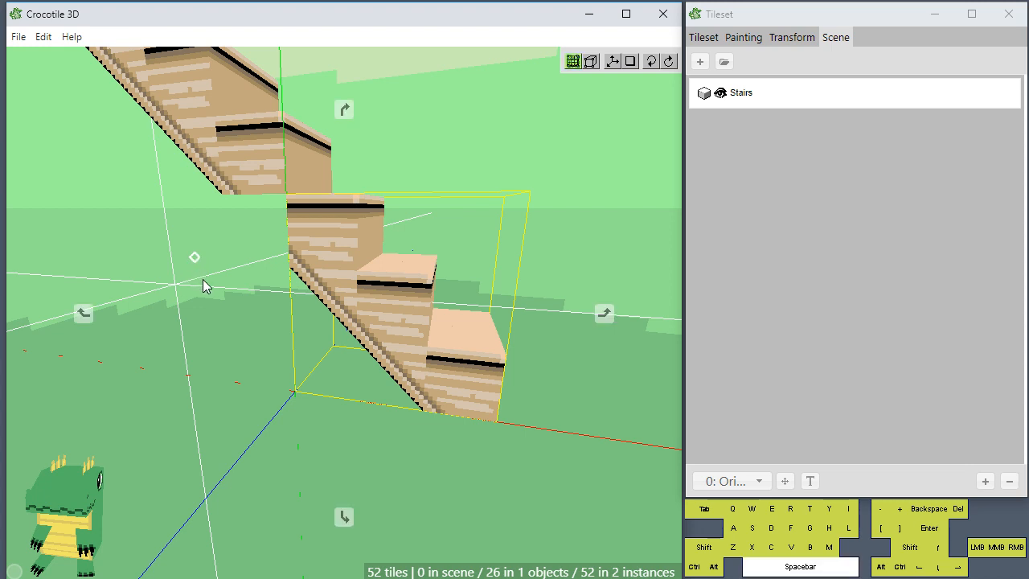
scroll(257, 306, up, 2)
right_drag(257, 307, 200, 300)
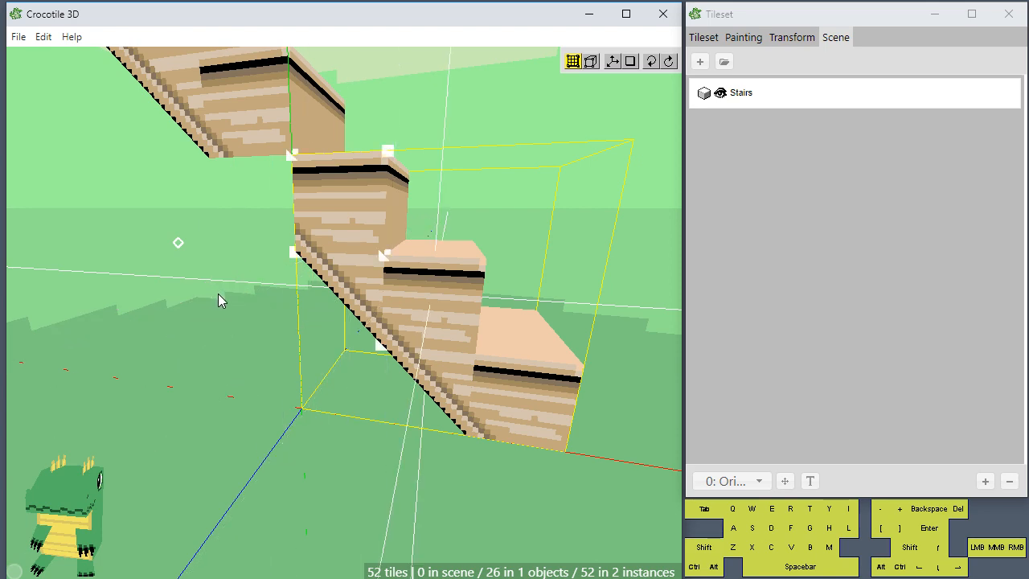
key(space)
drag(337, 308, 201, 309)
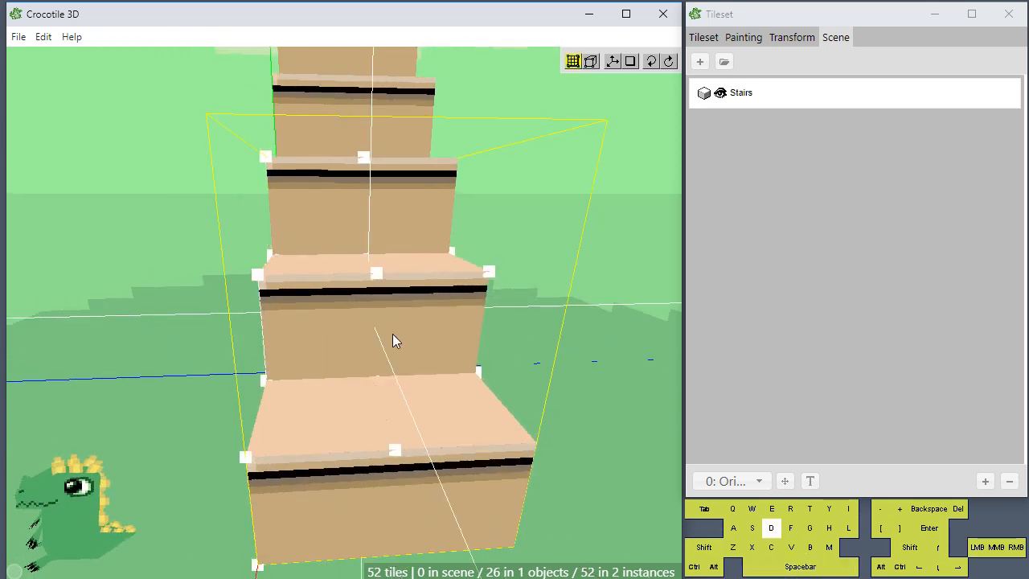
key(space)
drag(320, 344, 312, 373)
key(space)
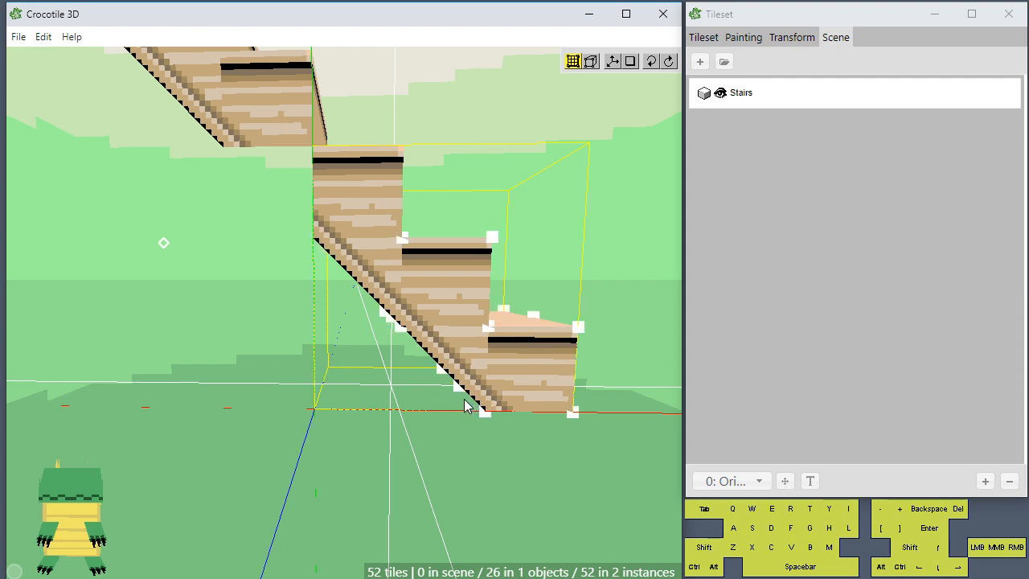
drag(464, 406, 482, 394)
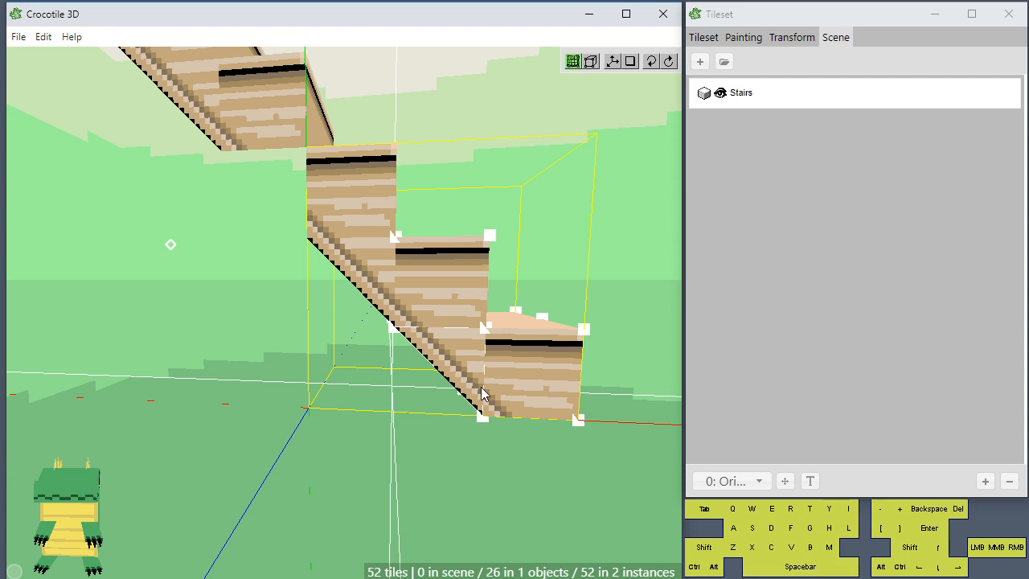
- Move the Stairs object's origin point to the crosshair and finish editing the object
click(785, 483)
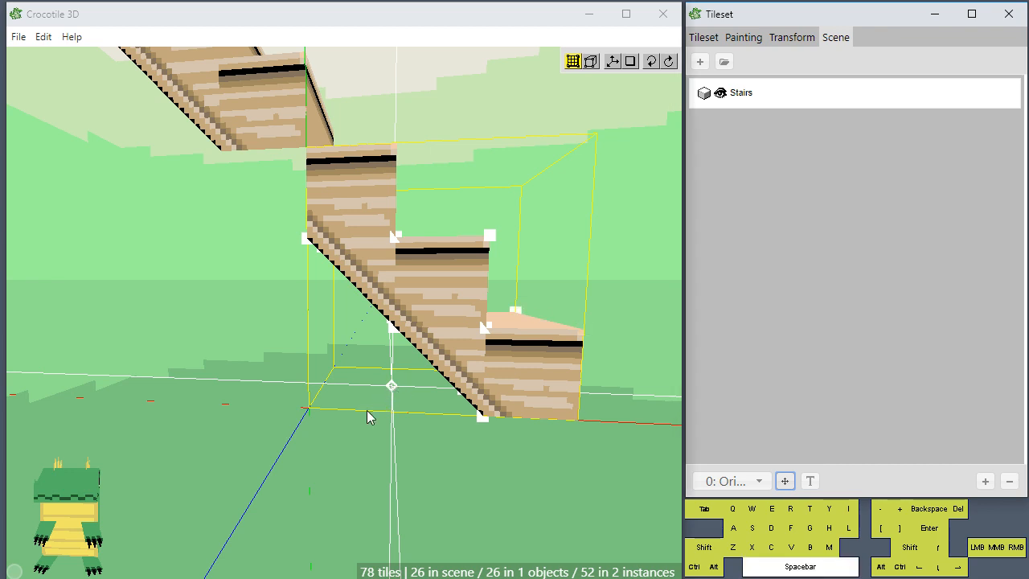
drag(368, 410, 394, 434)
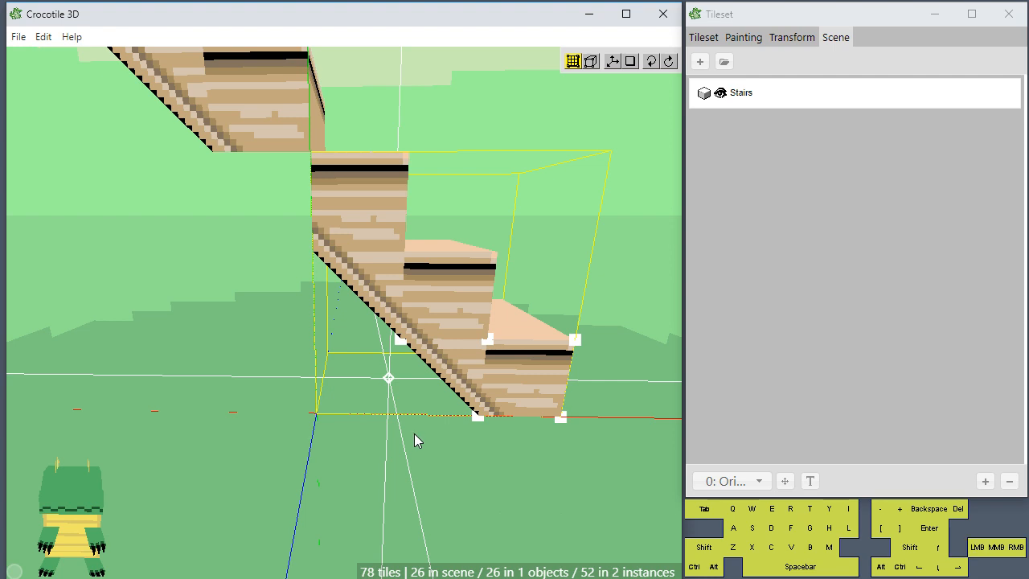
drag(363, 437, 352, 435)
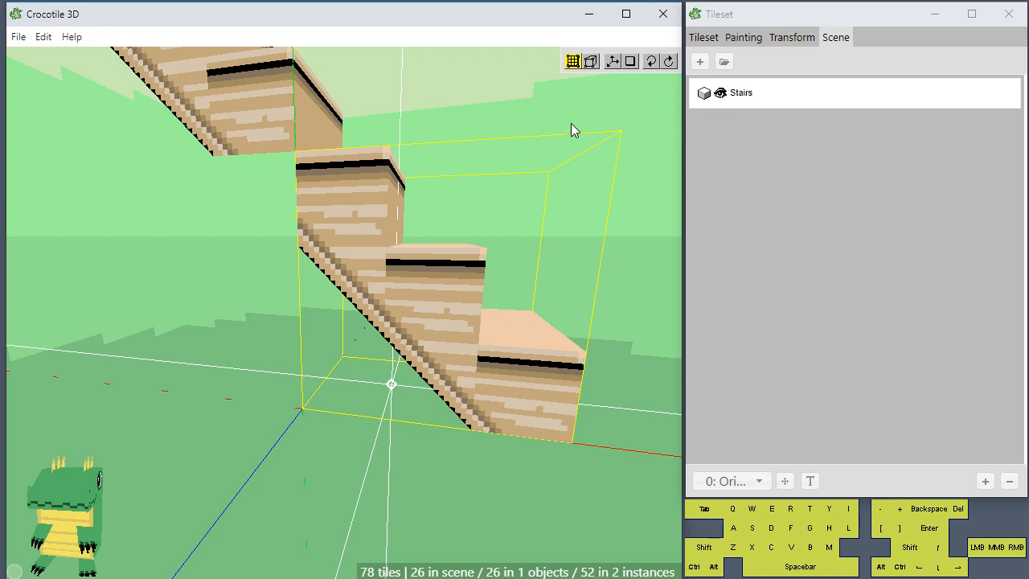
click(631, 287)
key(Escape)
- Preview a new Stairs instance in placement mode and rotate it in both directions to test its origin point
key(space)
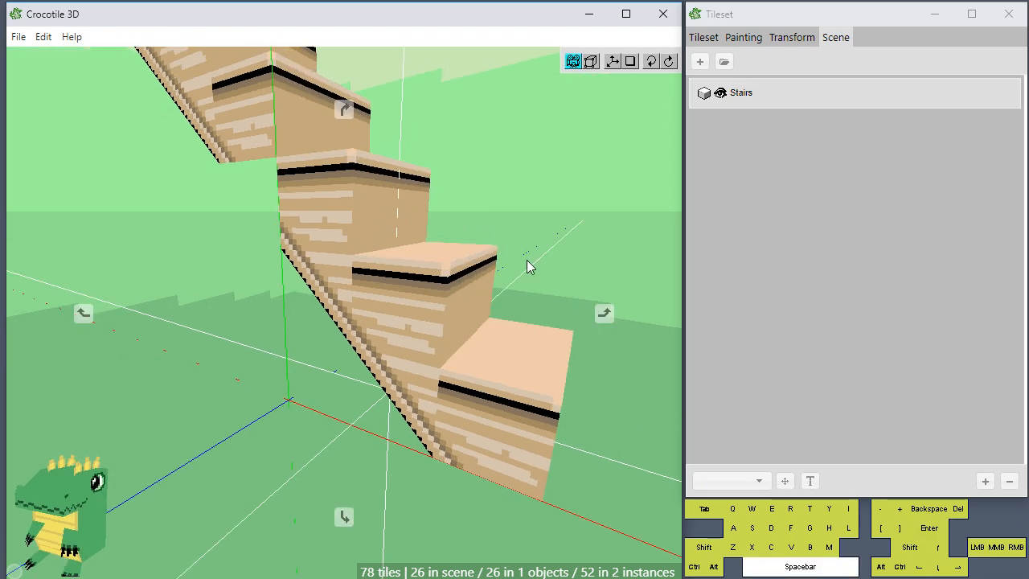
scroll(462, 189, down, 2)
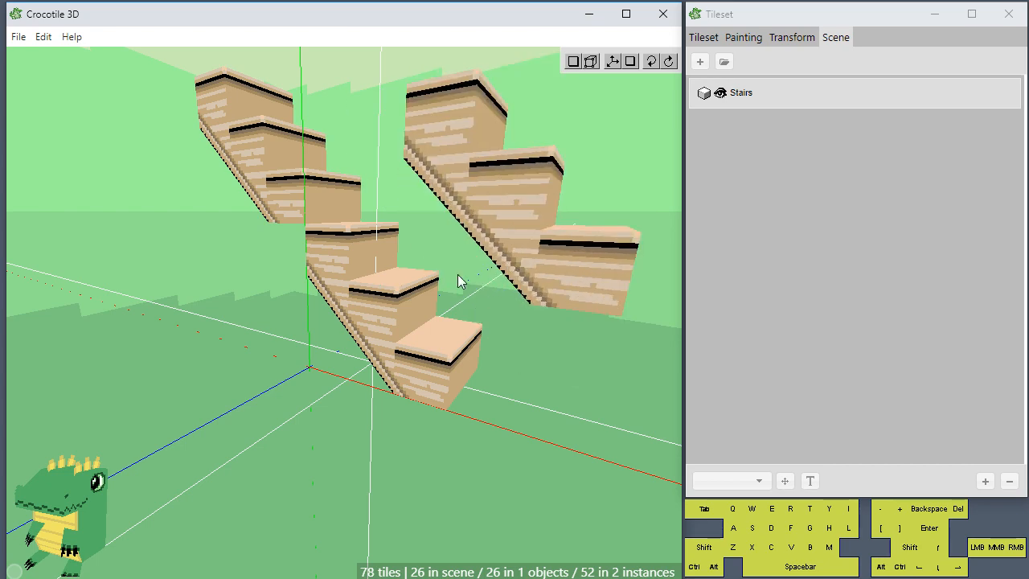
key(space)
drag(238, 298, 337, 301)
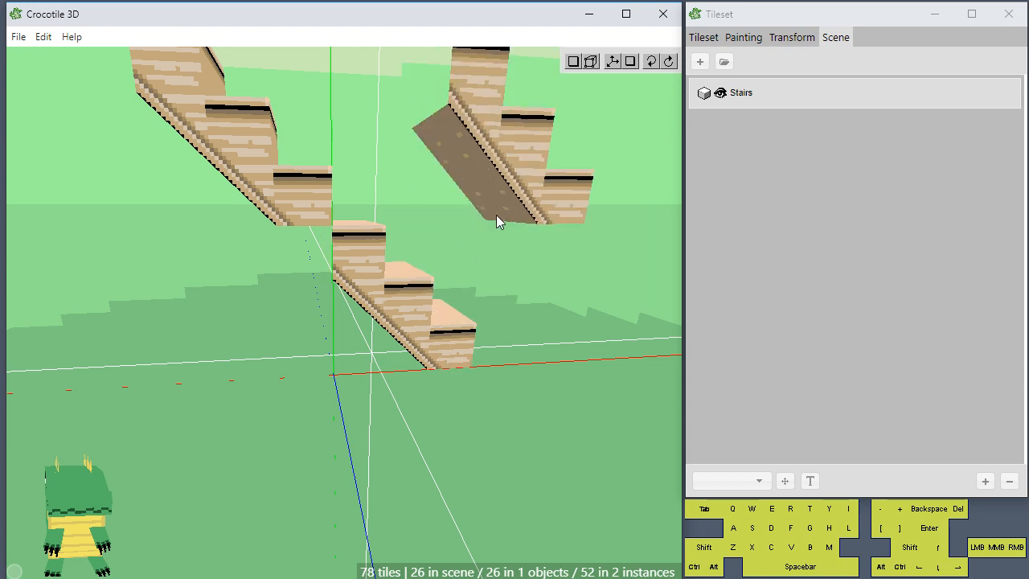
key(space)
mouse_move(535, 261)
mouse_down()
mouse_move(450, 265)
mouse_move(533, 263)
mouse_up()
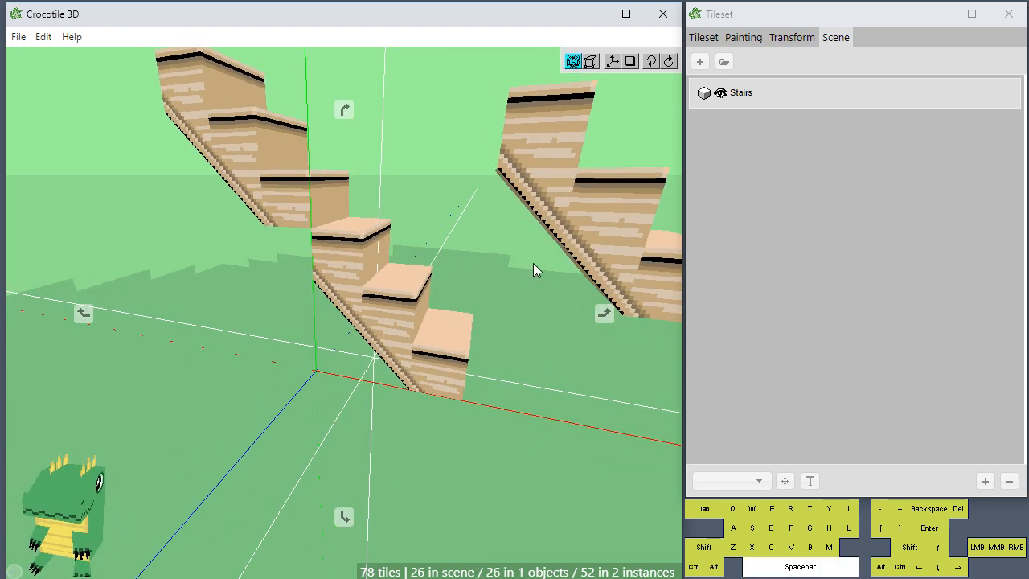
scroll(516, 236, down, 3)
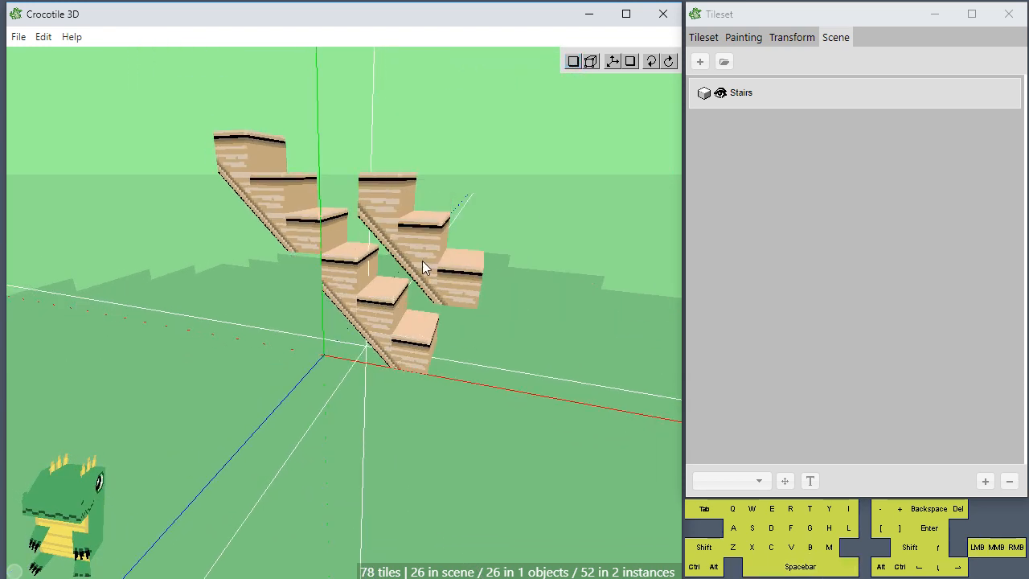
key(q)
key(q)
key(q)
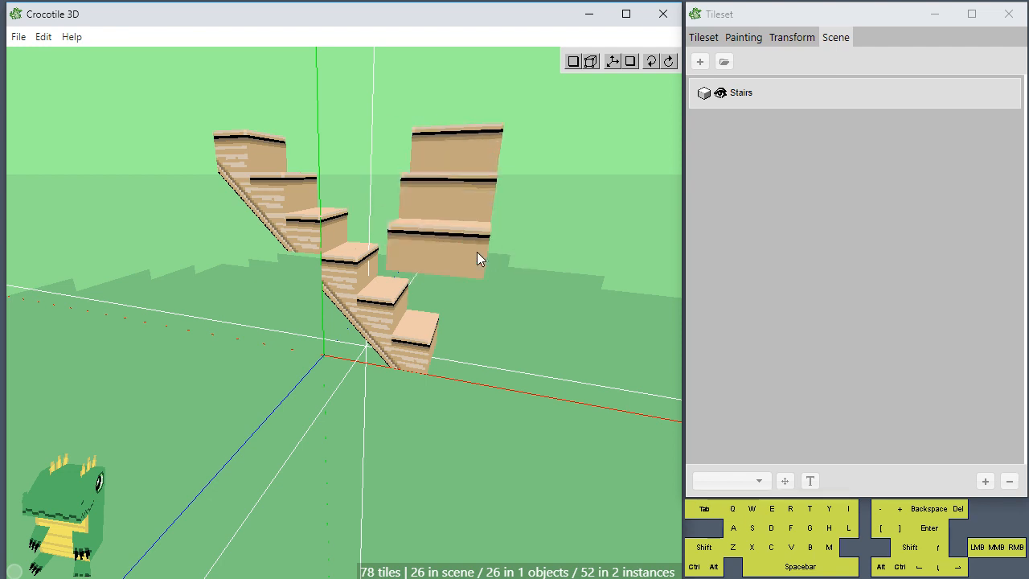
key(e)
key(e)
key(e)
key(e)
key(e)
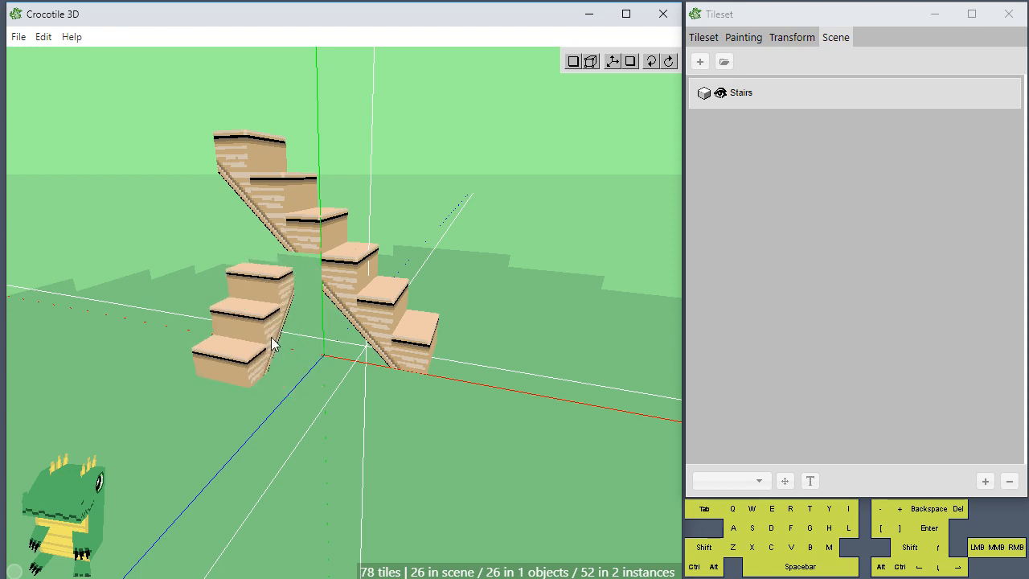
key(e)
key(e)
key(e)
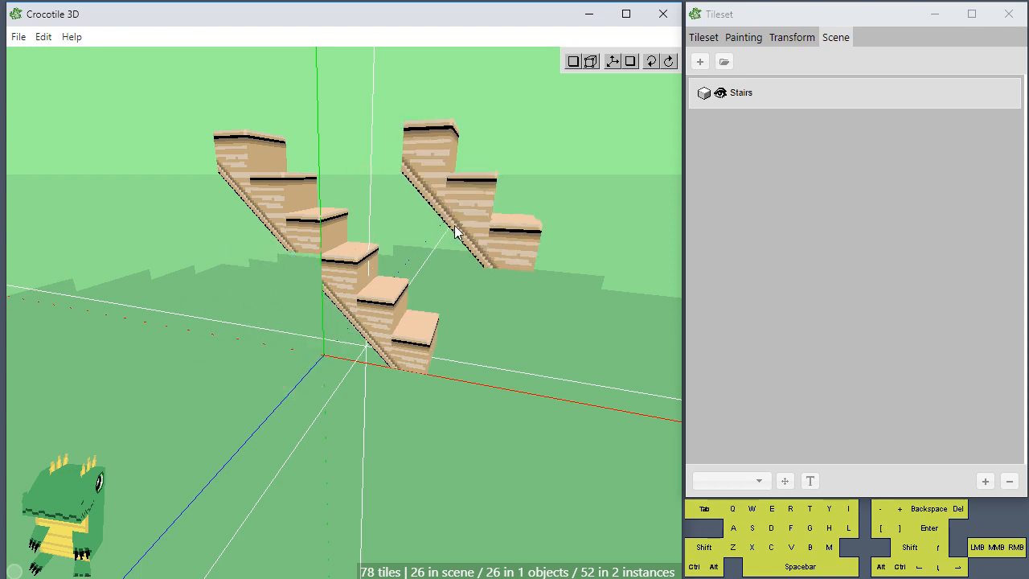
- Select the upper Stairs instance in edit mode, rotate it to descend along the blue axis, shift it back along the red axis and deselect it
key(space)
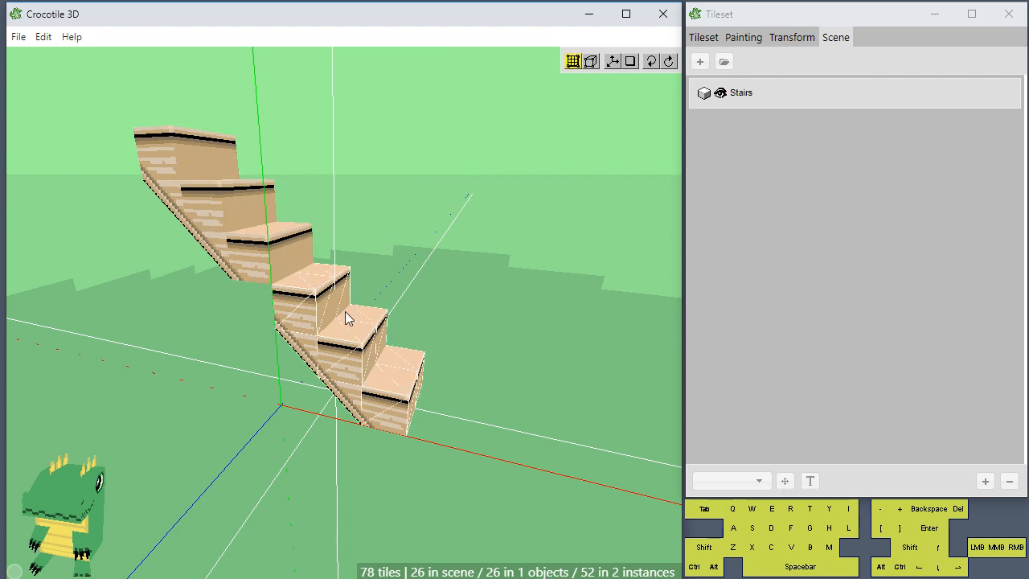
click(222, 227)
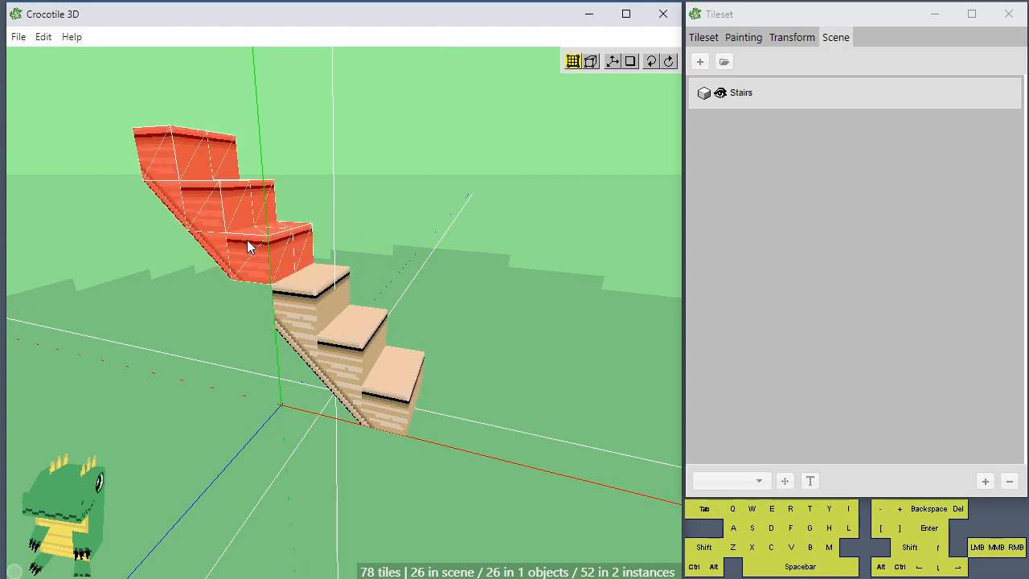
key(e)
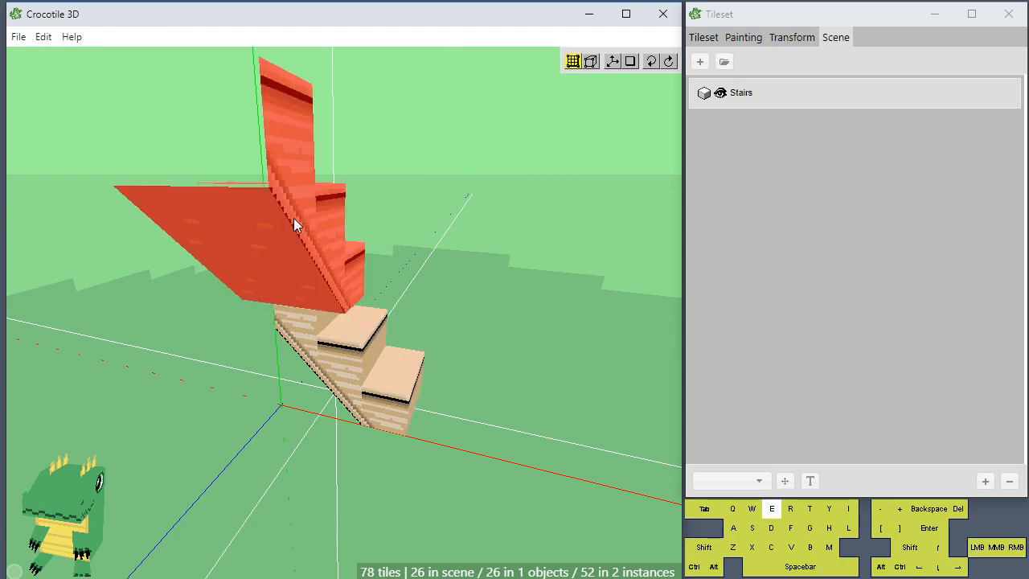
key(e)
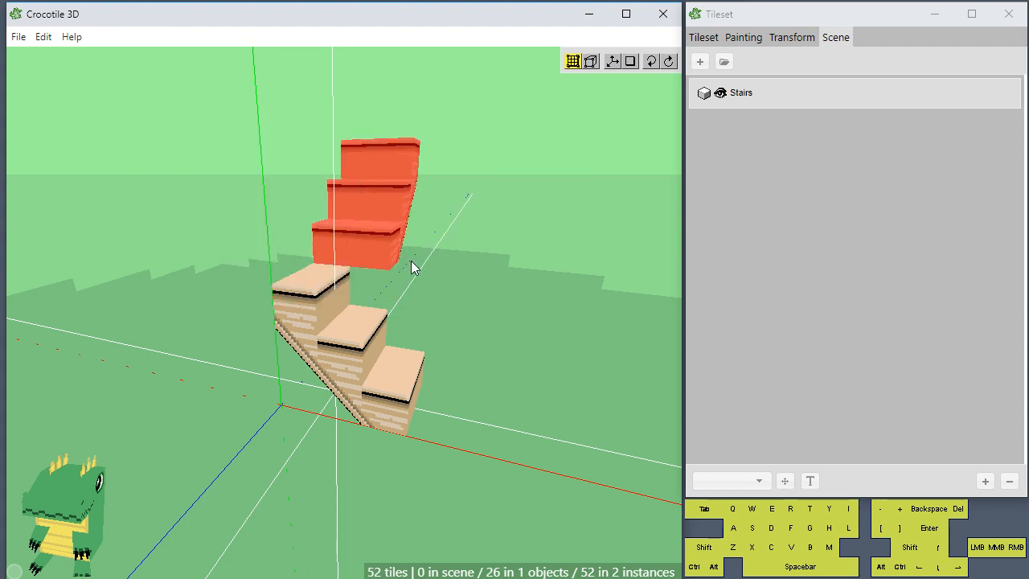
key(a)
key(a)
key(space)
mouse_move(389, 267)
mouse_down()
mouse_move(482, 285)
mouse_move(402, 268)
mouse_up()
key(ctrl+d)
key(ctrl+shift+d)
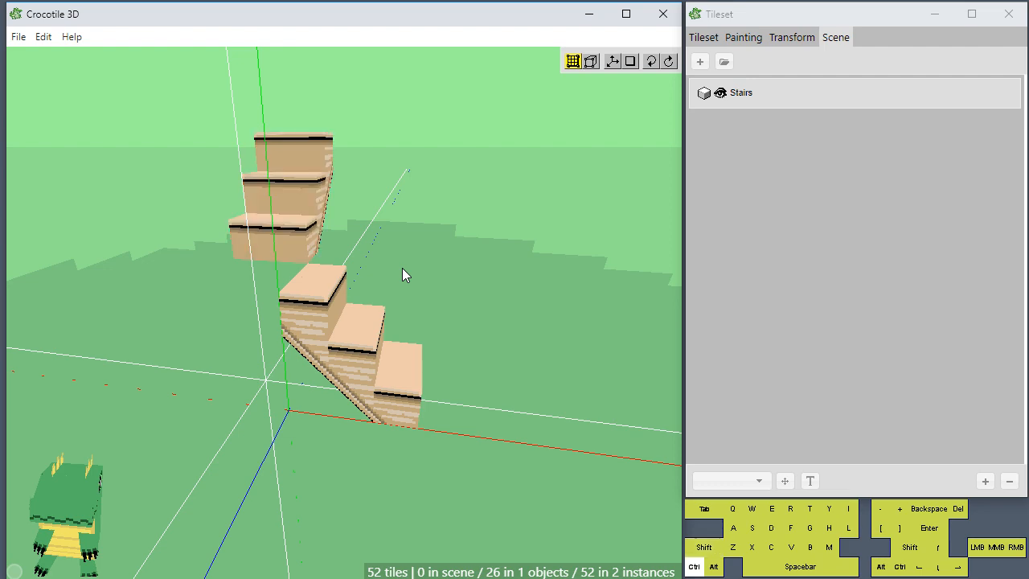
- Open the lower Stairs instance for editing, test moving a front corner vertex of its top step up and down, and clear the selection
key(space)
drag(404, 268, 551, 267)
scroll(407, 268, up, 3)
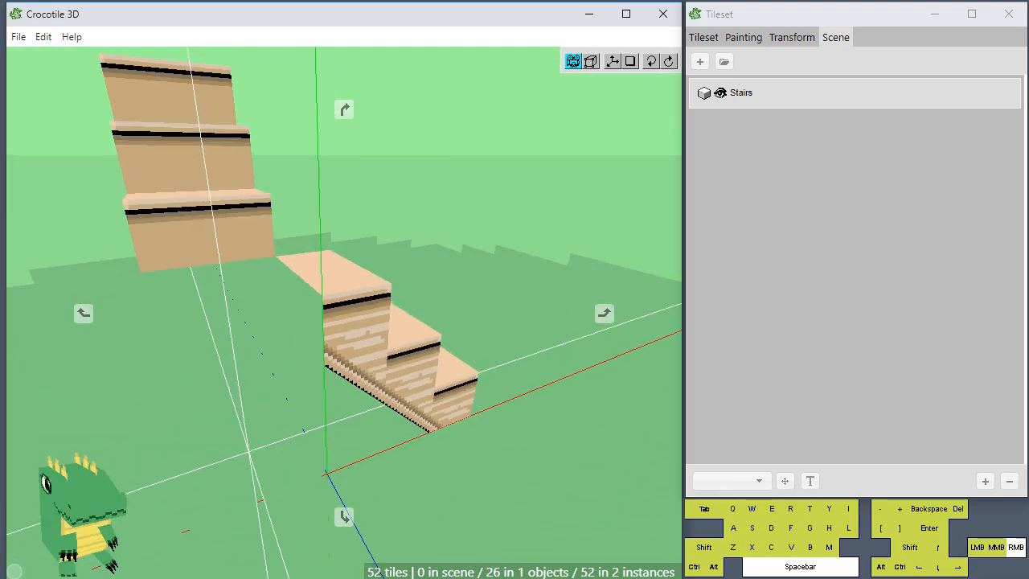
right_drag(209, 300, 305, 350)
drag(209, 301, 421, 343)
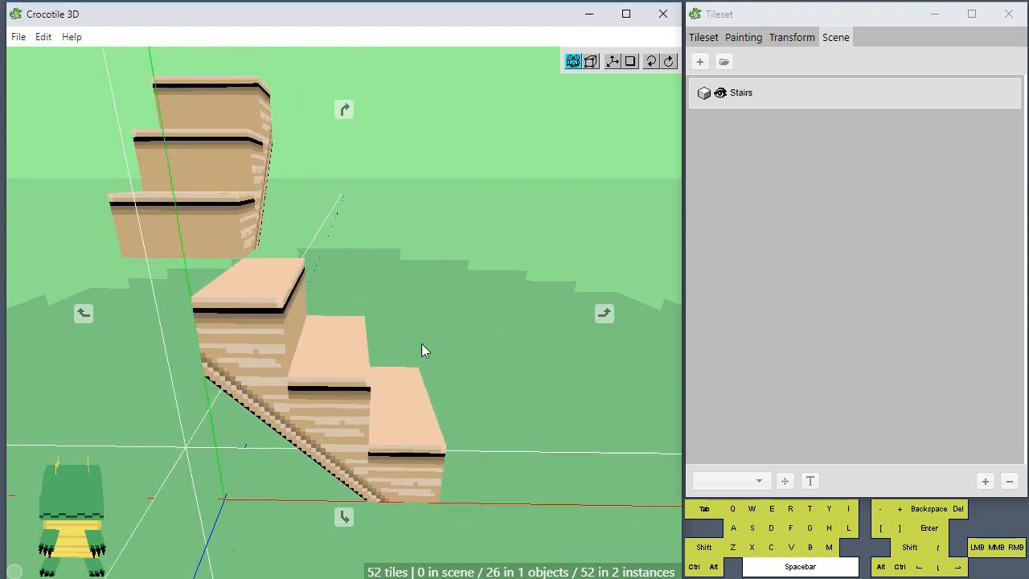
click(259, 322)
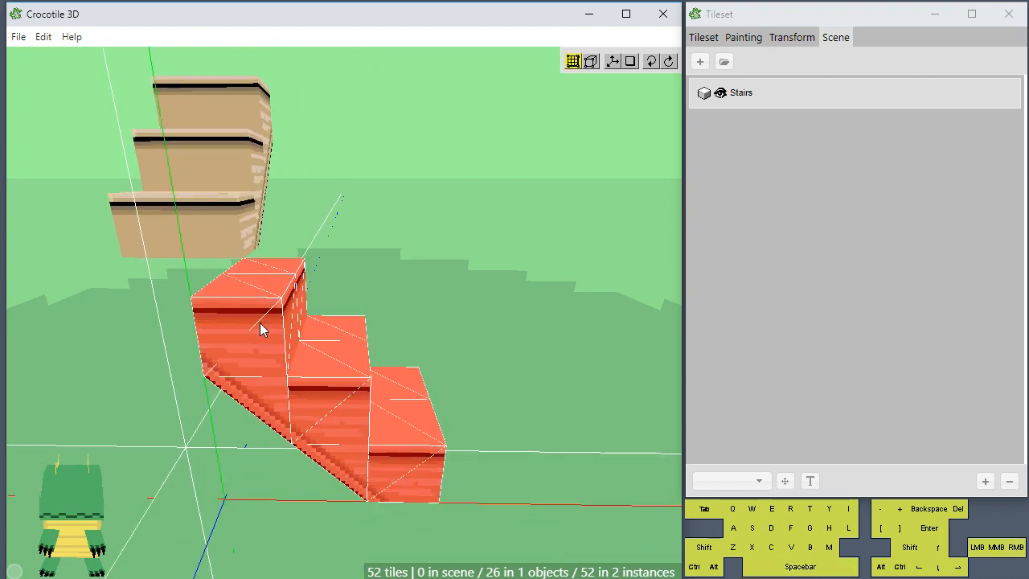
click(259, 323)
key(w)
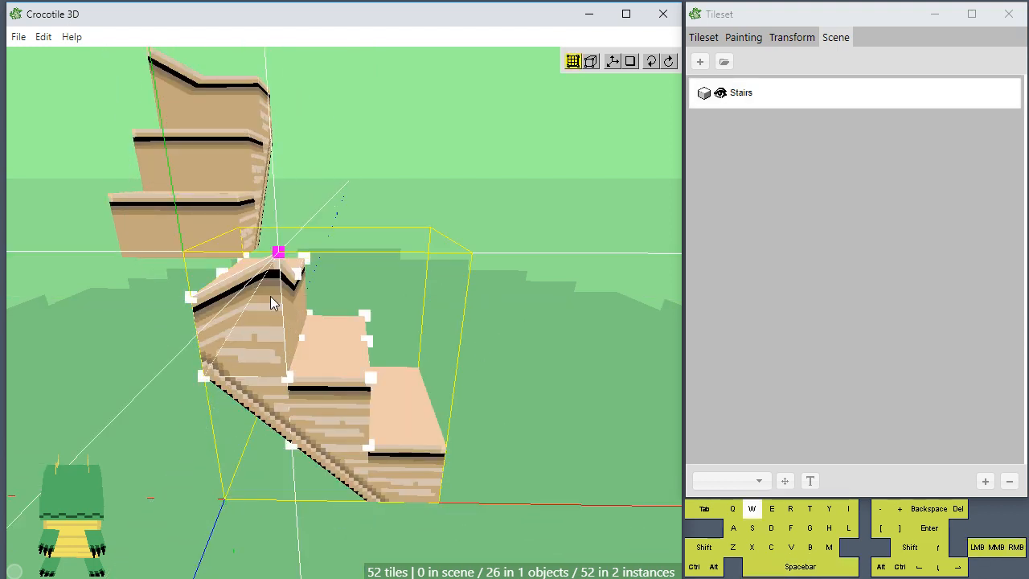
key(s)
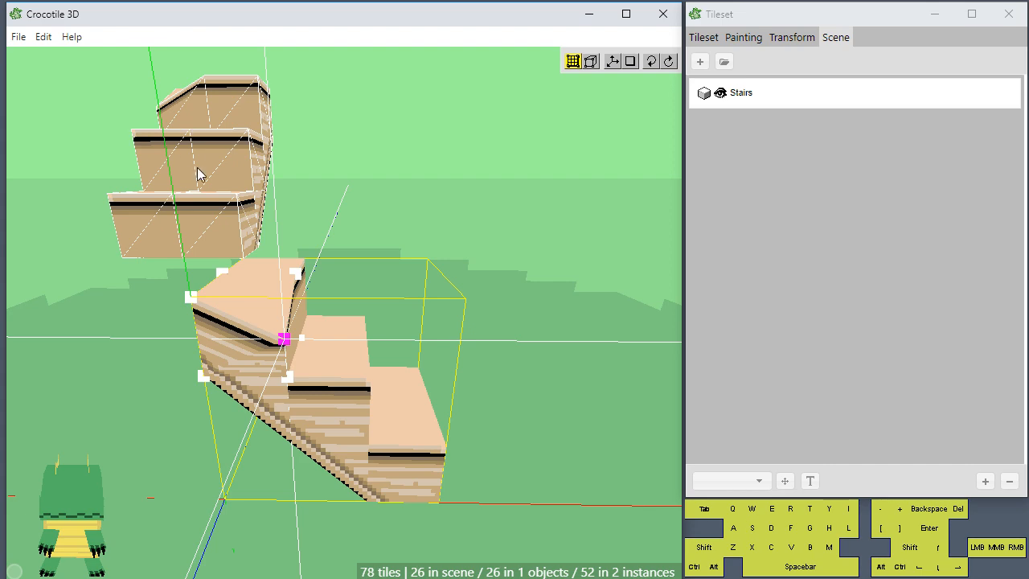
key(ctrl+d)
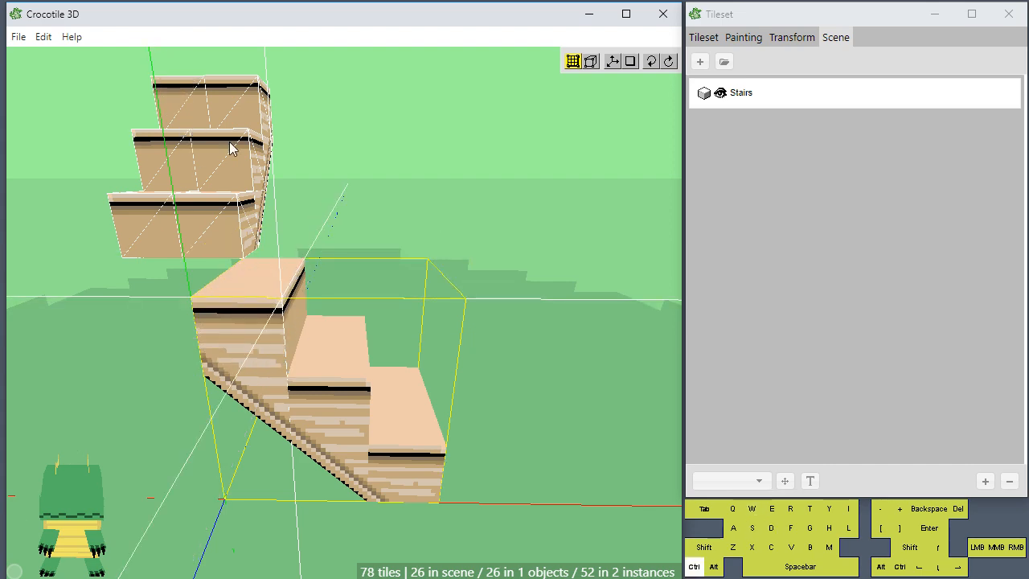
- Examine the gap between the top of the lower staircase and the foot of the upper one from several angles
key(space)
drag(418, 262, 546, 241)
scroll(449, 225, down, 3)
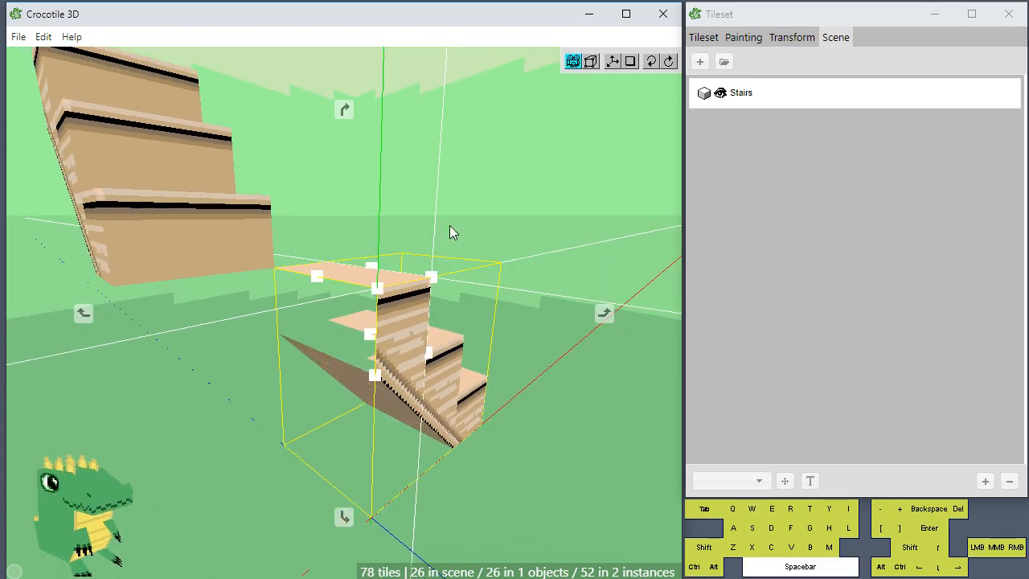
key(space)
scroll(390, 192, down, 1)
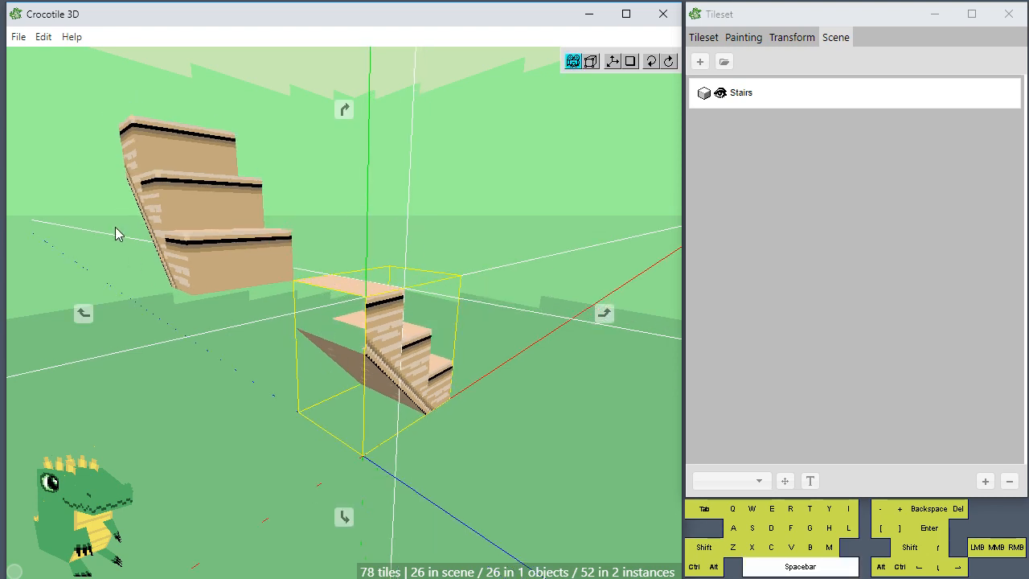
drag(511, 321, 434, 326)
drag(436, 341, 450, 347)
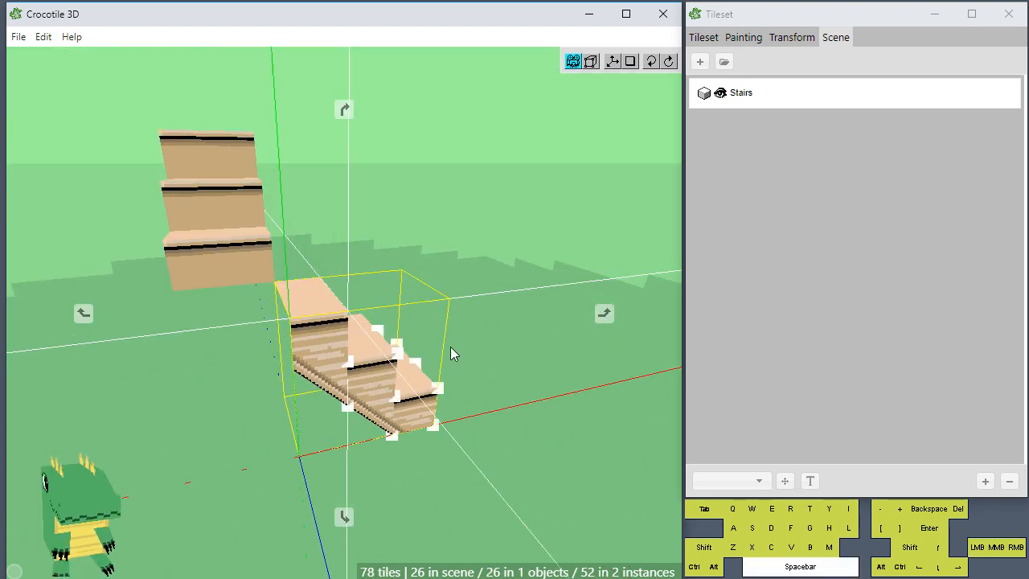
right_drag(450, 346, 542, 325)
scroll(450, 345, up, 2)
drag(455, 298, 239, 305)
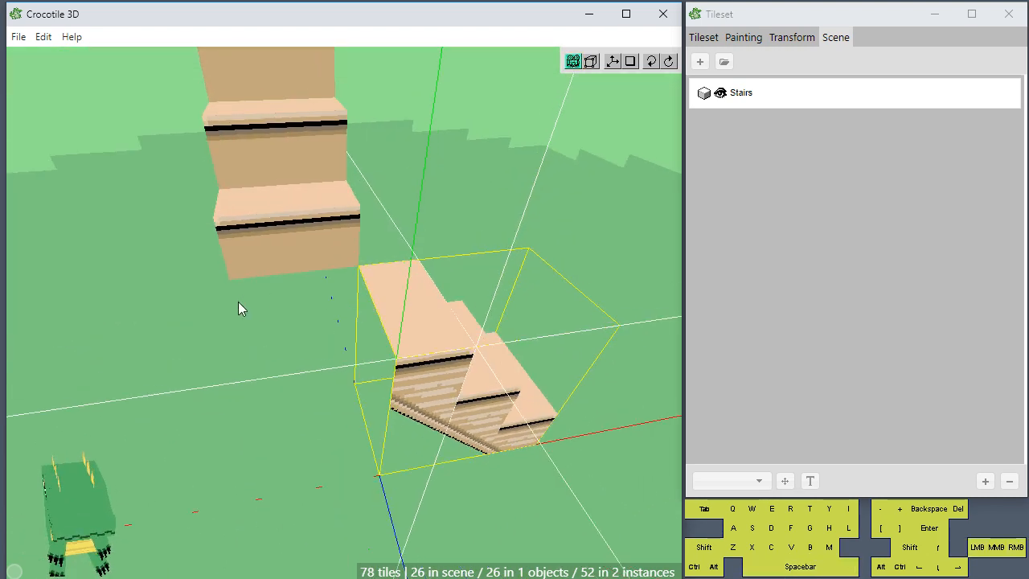
- Select the tileset's first two columns and four rows of tiles and open that block for painting
click(754, 39)
click(707, 39)
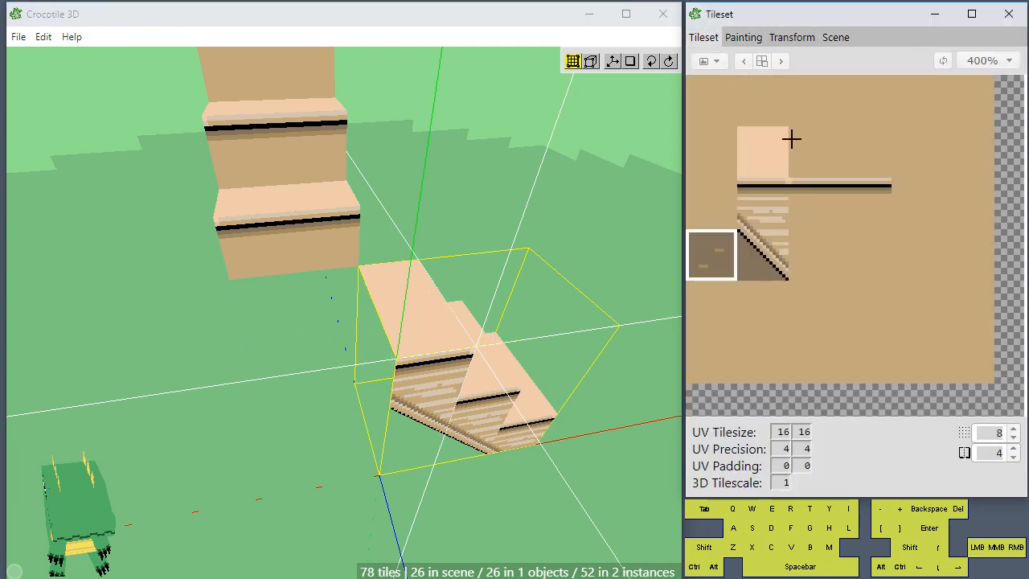
click(806, 160)
click(750, 118)
click(723, 113)
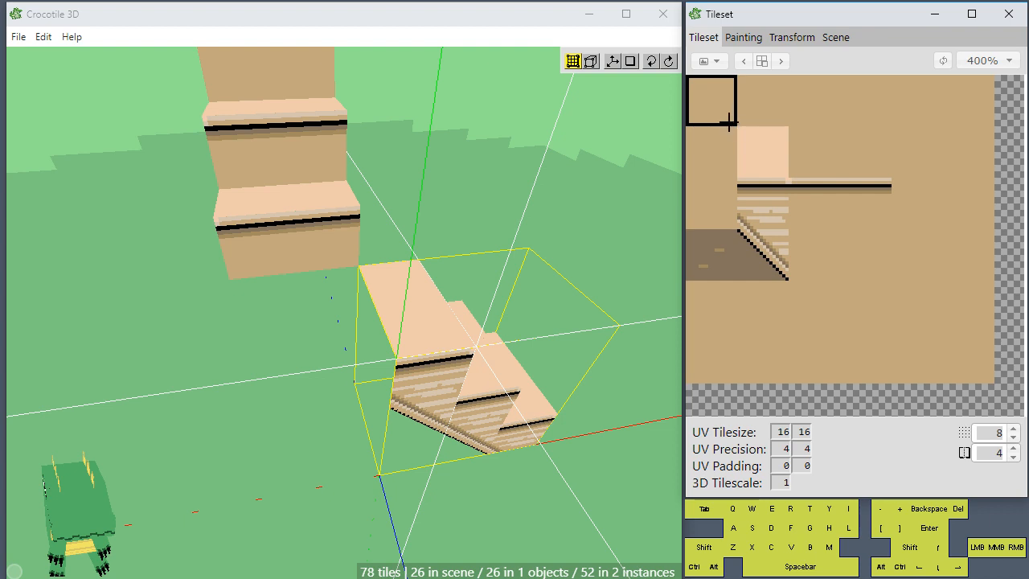
click(758, 105)
click(705, 154)
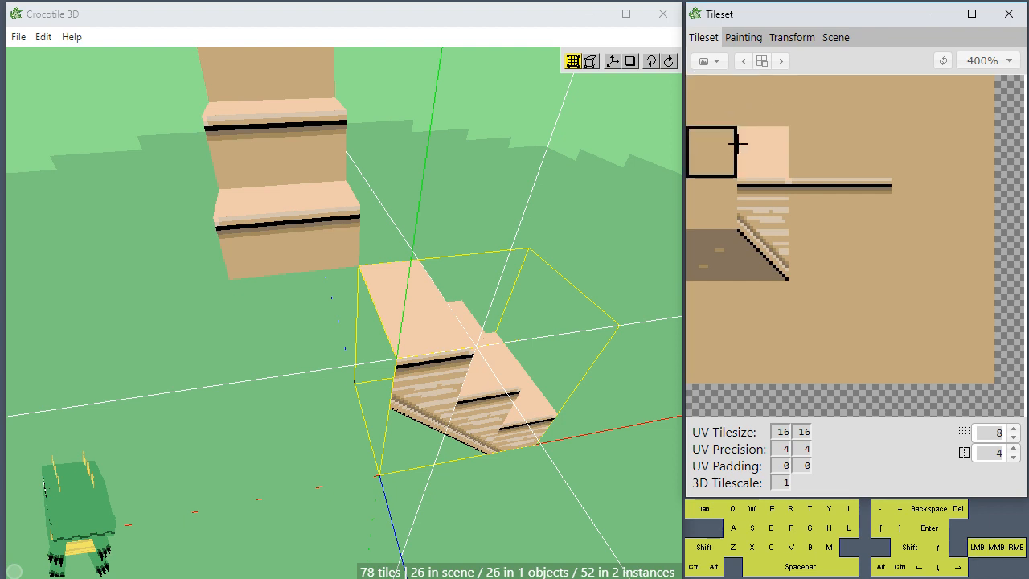
click(718, 109)
drag(711, 111, 758, 239)
click(743, 37)
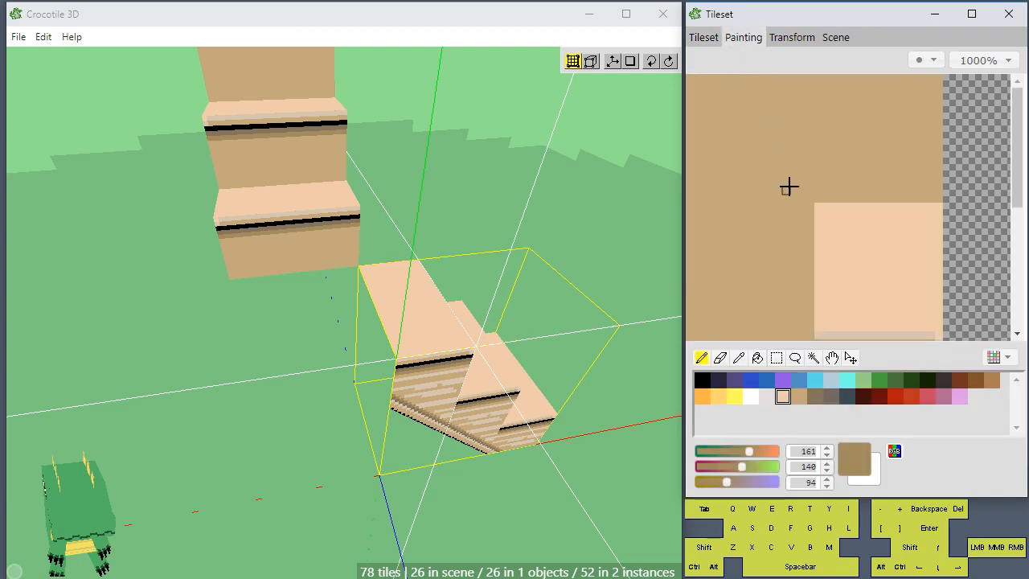
- Sample the light peach (240, 204, 173) of the step-top tile and fill the blank first tile of the block with it
alt+click(839, 260)
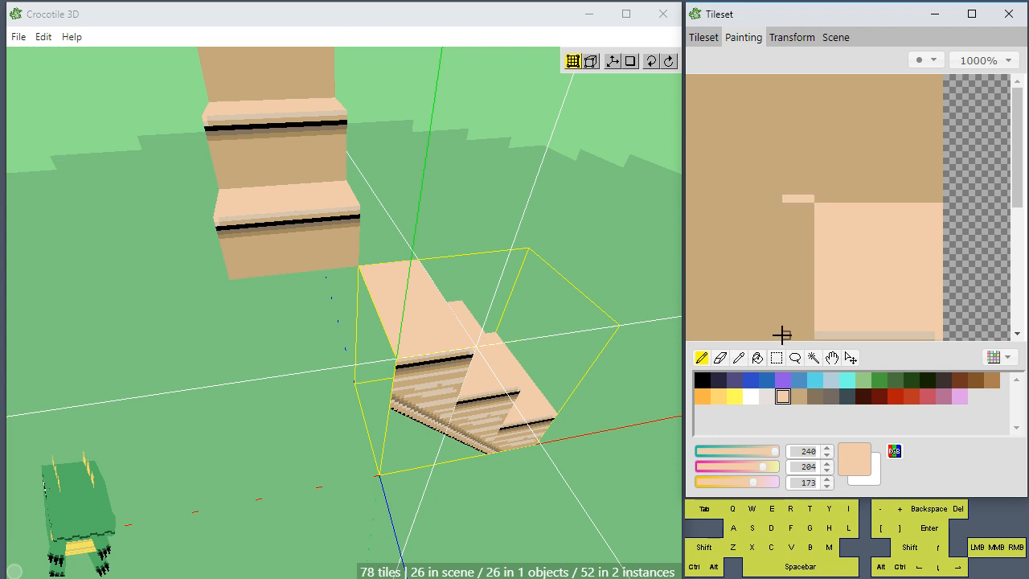
drag(687, 81, 757, 146)
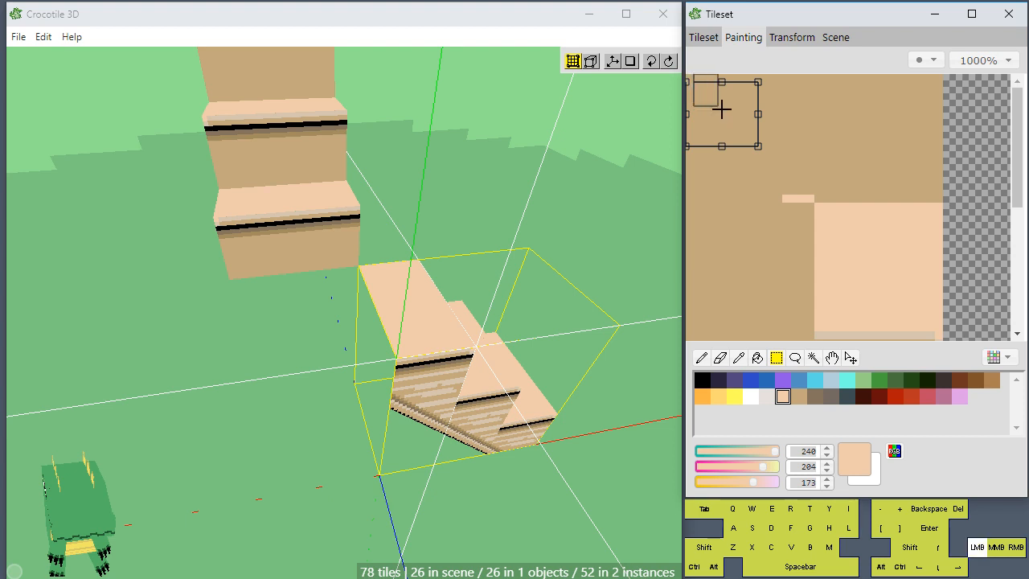
drag(721, 110, 726, 113)
drag(685, 77, 794, 196)
ctrl+drag(847, 239, 807, 122)
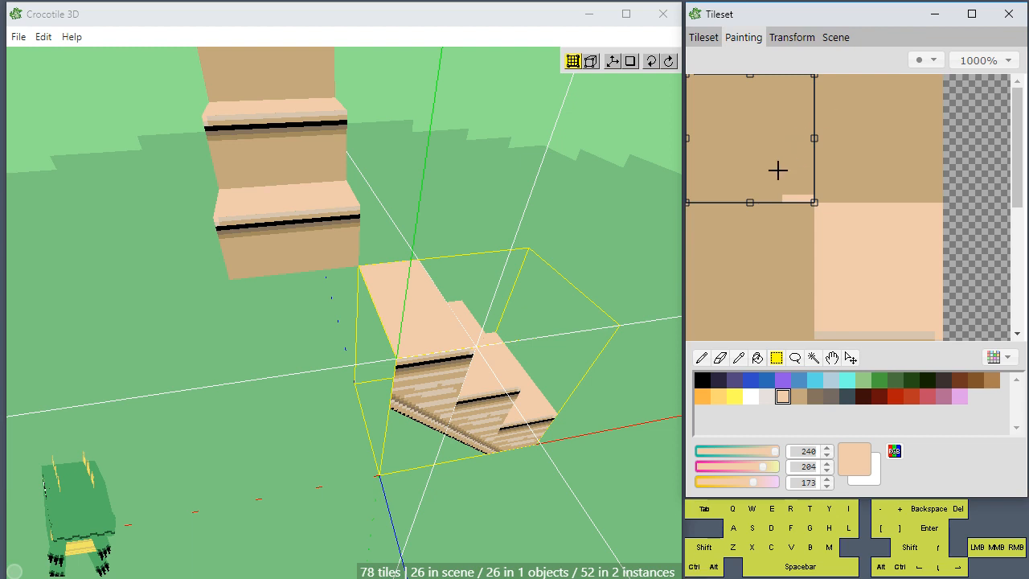
key(g)
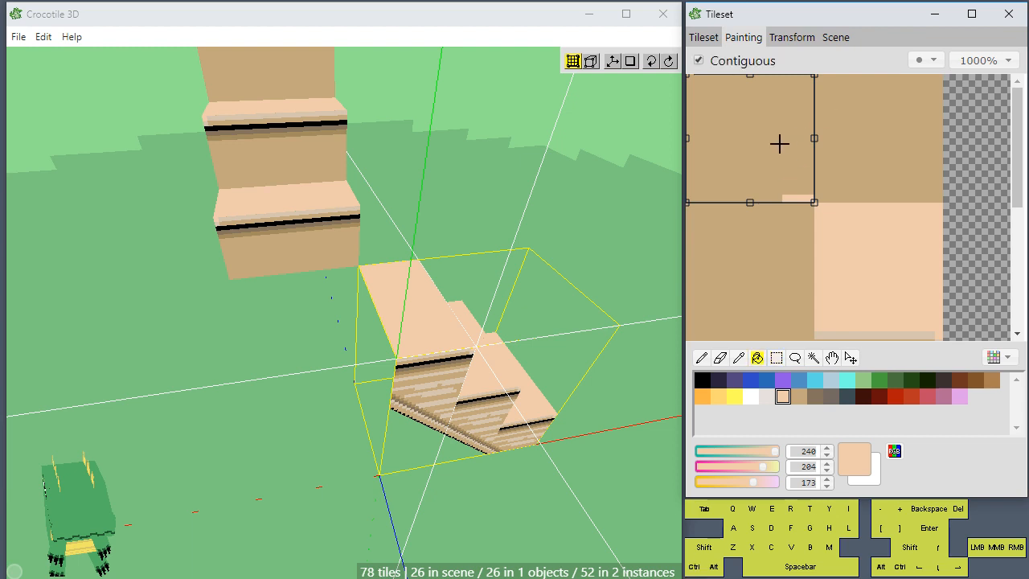
click(761, 145)
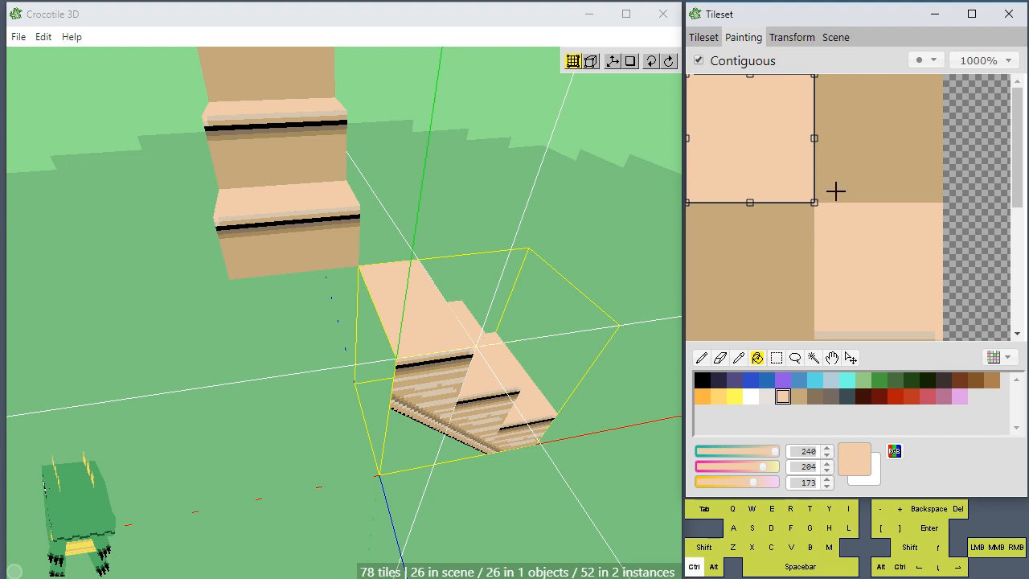
key(ctrl+d)
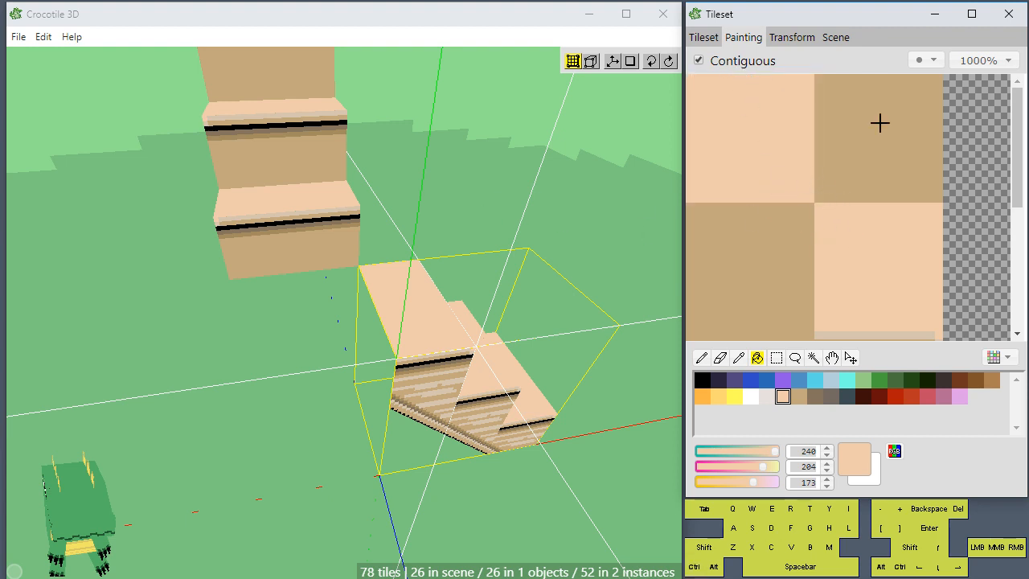
- Choose the newly filled peach tile in the first cell of the tileset as the drawing tile
click(705, 38)
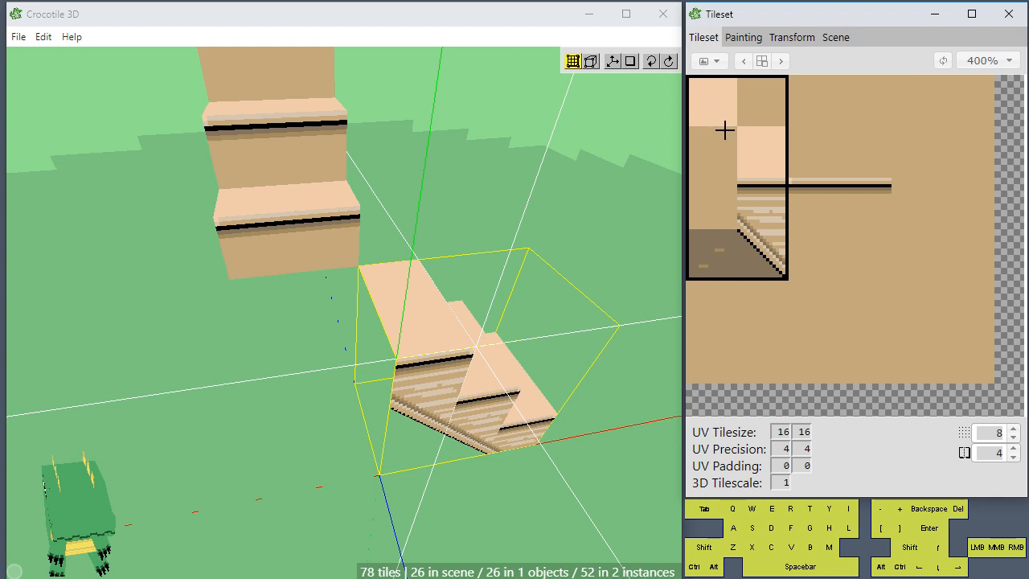
click(846, 142)
click(725, 113)
- Try drawing a landing of peach tiles beside the lower staircase's top step while editing the Stairs object
key(space)
drag(330, 201, 349, 317)
key(Tab)
key(space)
right_drag(333, 375, 358, 337)
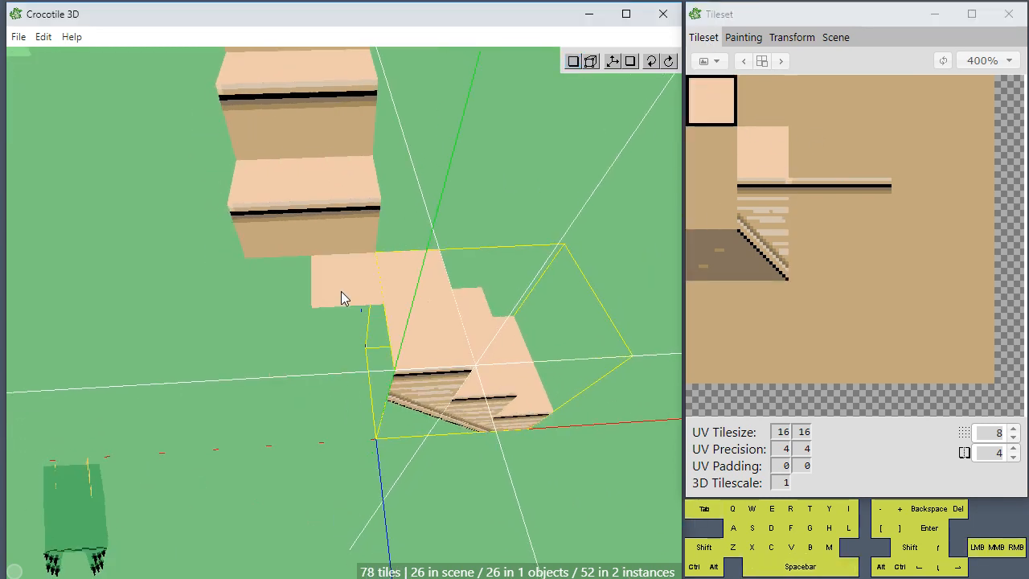
mouse_move(341, 291)
mouse_down()
mouse_move(279, 290)
mouse_move(342, 346)
mouse_move(323, 416)
mouse_move(306, 378)
mouse_move(328, 316)
mouse_up()
key(space)
scroll(328, 316, down, 3)
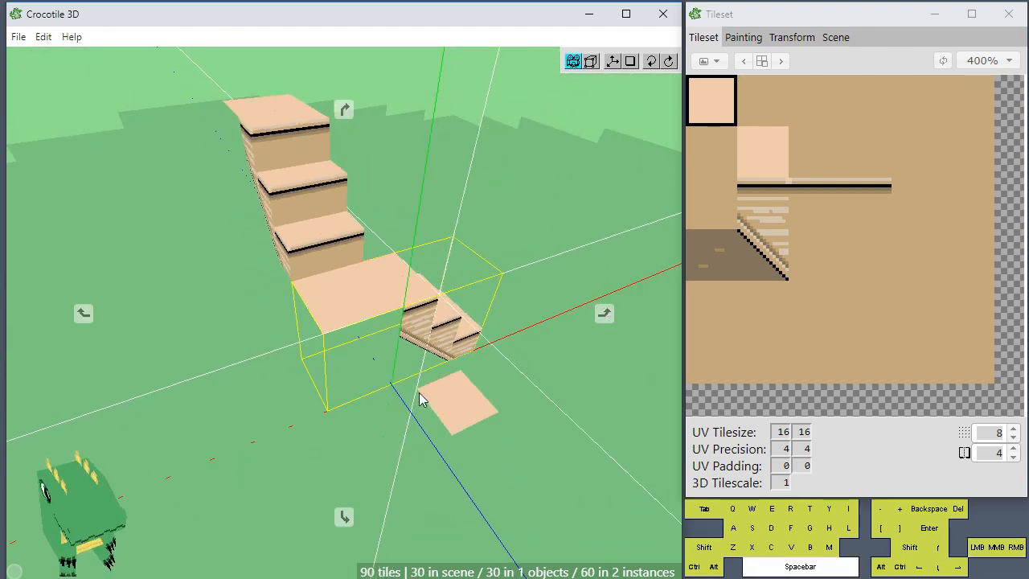
- Undo the landing tiles drawn inside the Stairs object and leave object editing
scroll(390, 374, up, 3)
key(space)
drag(403, 390, 404, 340)
key(space)
drag(294, 313, 85, 163)
drag(172, 202, 348, 365)
key(ctrl+z)
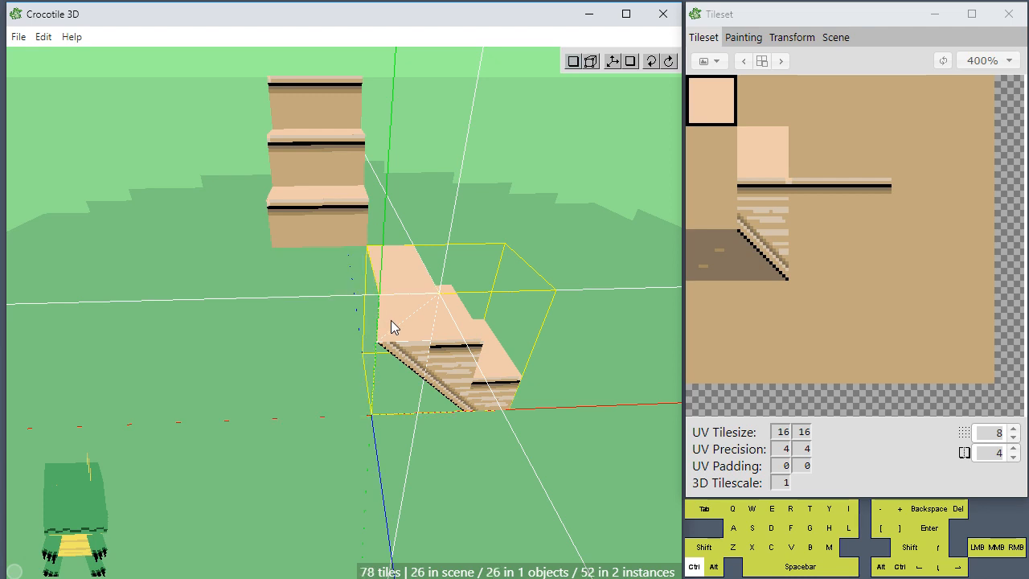
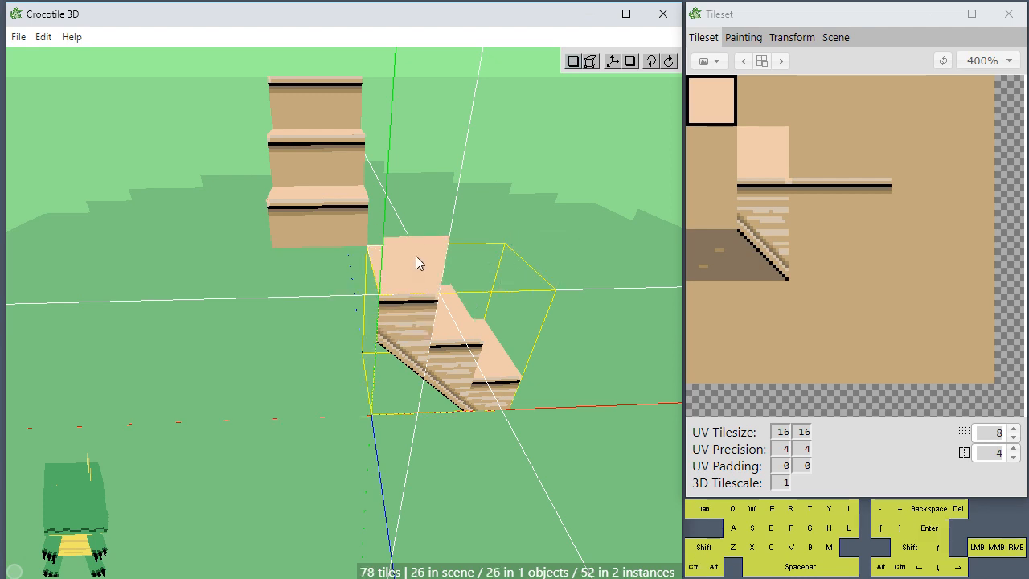
key(Tab)
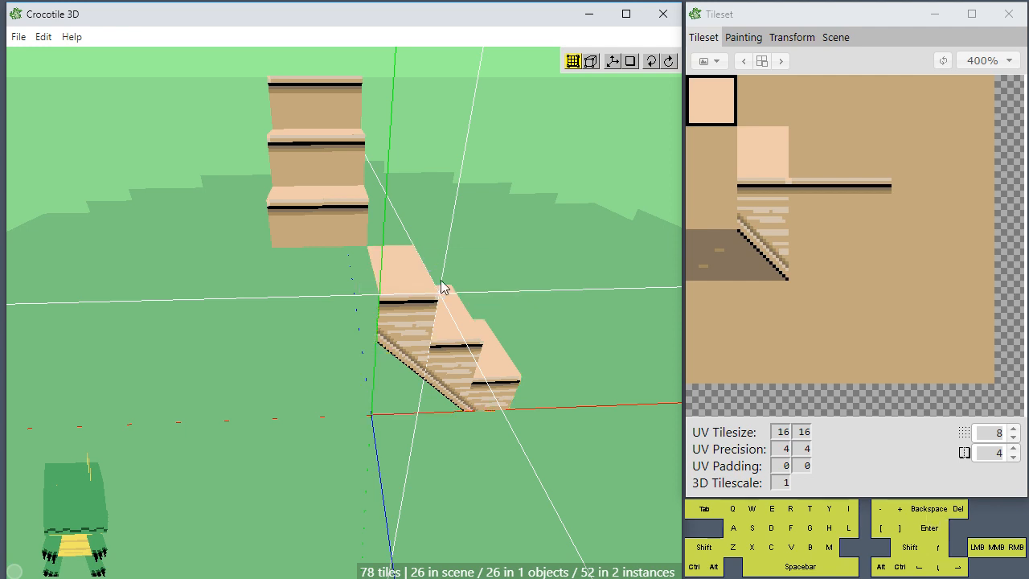
key(space)
drag(375, 361, 434, 353)
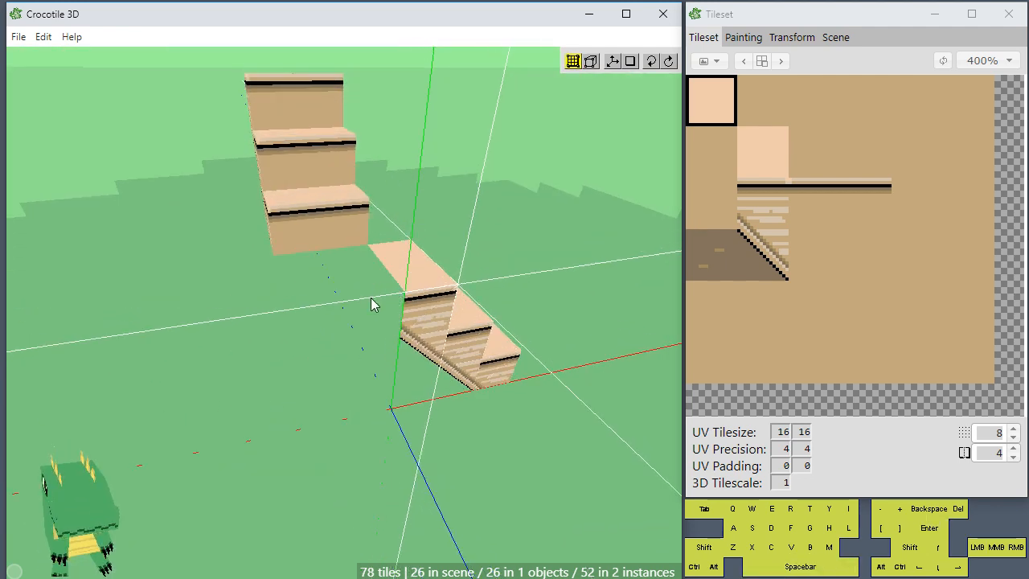
- Draw a two-by-two landing of peach tiles directly in the scene, joining the lower staircase's top step to the upper staircase's foot
key(Tab)
key(space)
drag(349, 321, 348, 317)
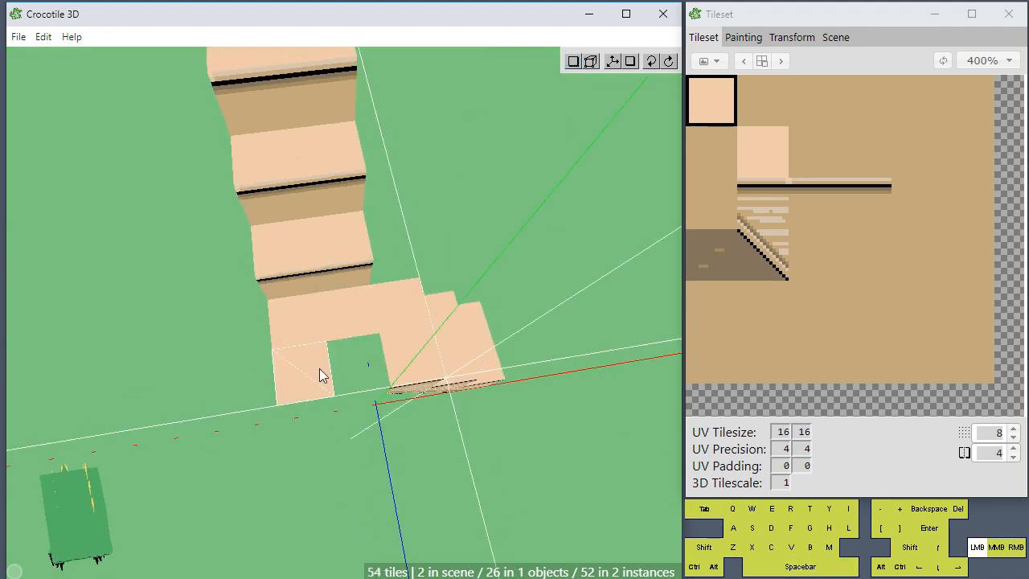
drag(319, 368, 340, 389)
key(space)
scroll(343, 322, down, 2)
mouse_move(343, 322)
mouse_down()
mouse_move(378, 282)
mouse_move(321, 290)
mouse_up()
scroll(343, 436, up, 2)
mouse_move(310, 361)
mouse_down()
mouse_move(374, 385)
mouse_move(351, 450)
mouse_move(254, 393)
mouse_move(201, 389)
mouse_move(337, 410)
mouse_move(402, 378)
mouse_move(474, 361)
mouse_move(402, 378)
mouse_move(305, 355)
mouse_up()
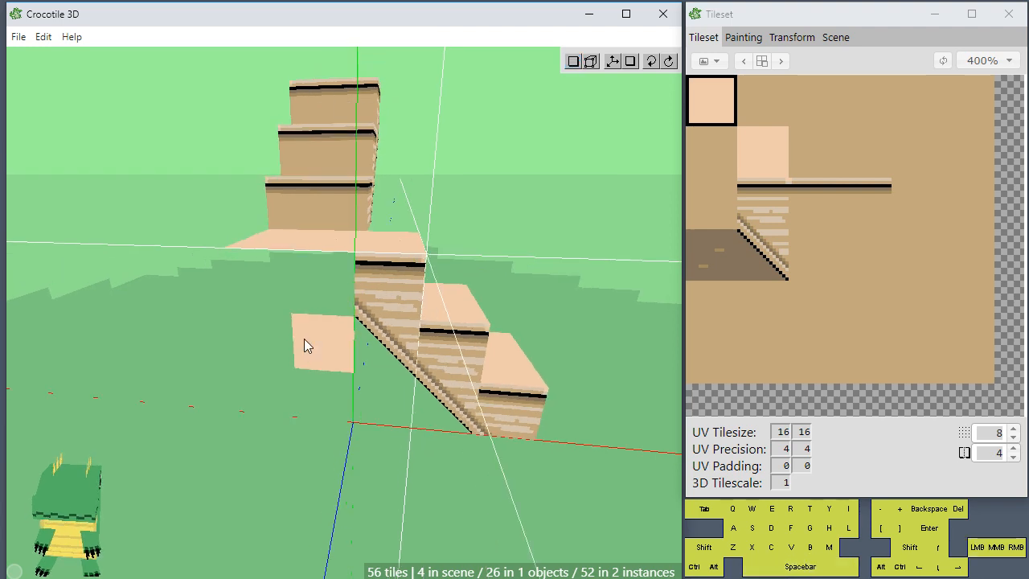
drag(304, 298, 340, 358)
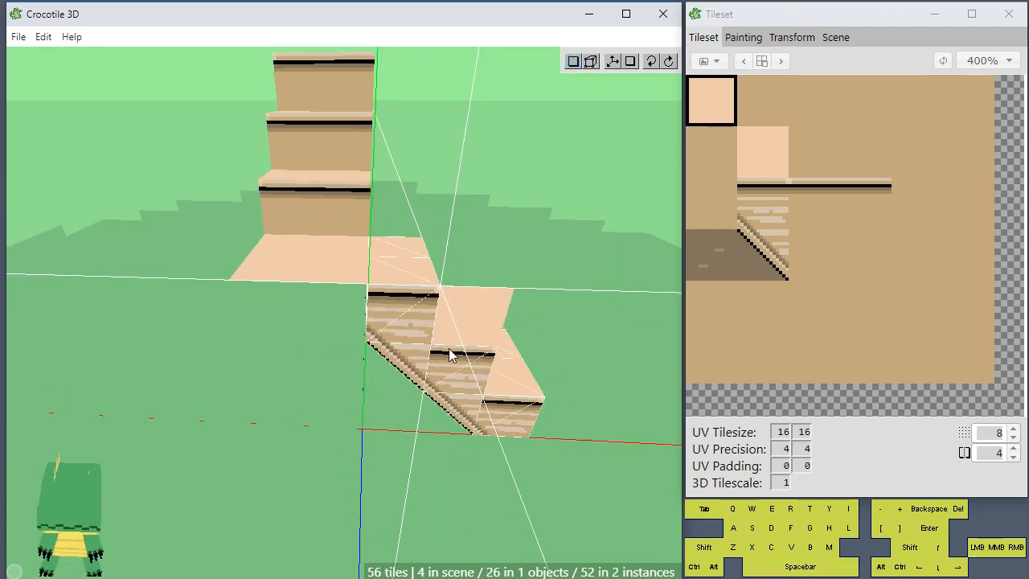
key(Tab)
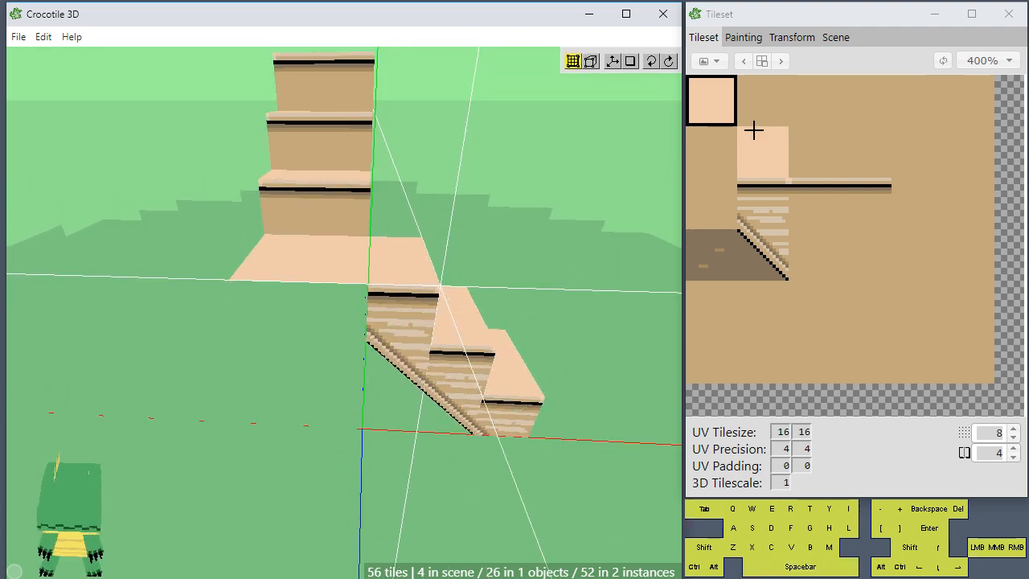
- Open the plain side tile and its neighbouring stair tiles for painting and pencil a light beige line across the plain tile's lower part
click(714, 205)
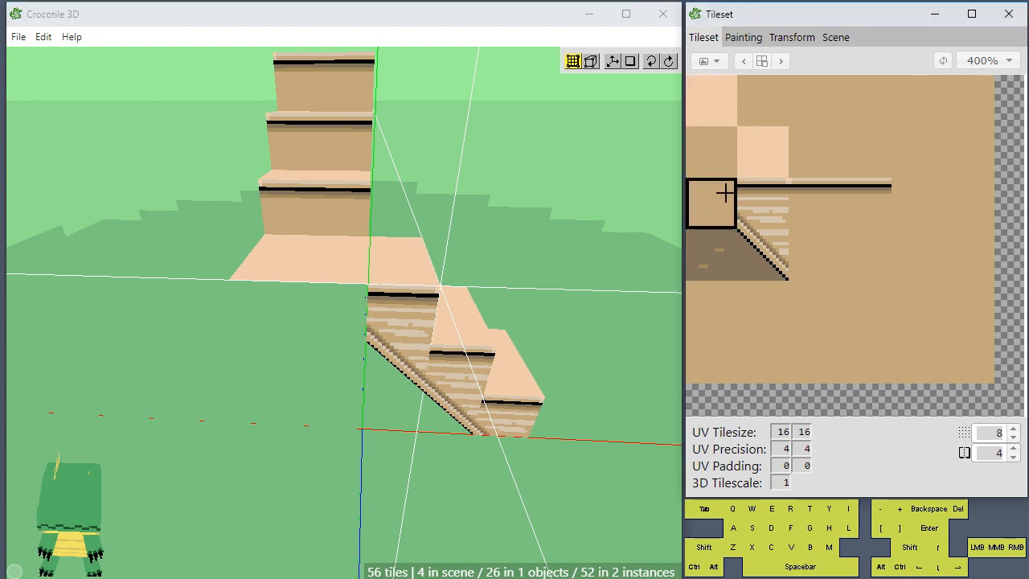
drag(725, 193, 764, 264)
click(743, 37)
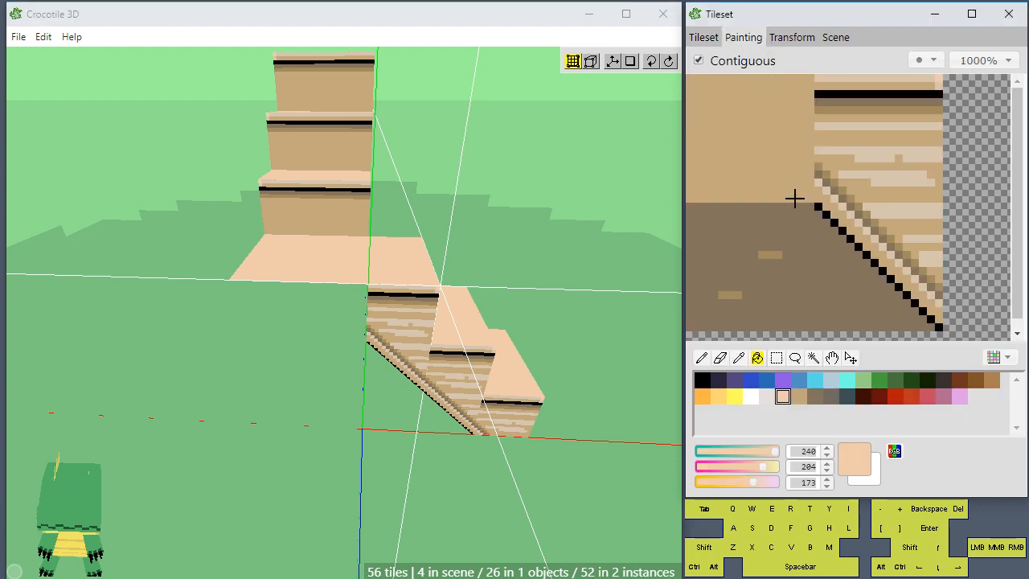
click(703, 359)
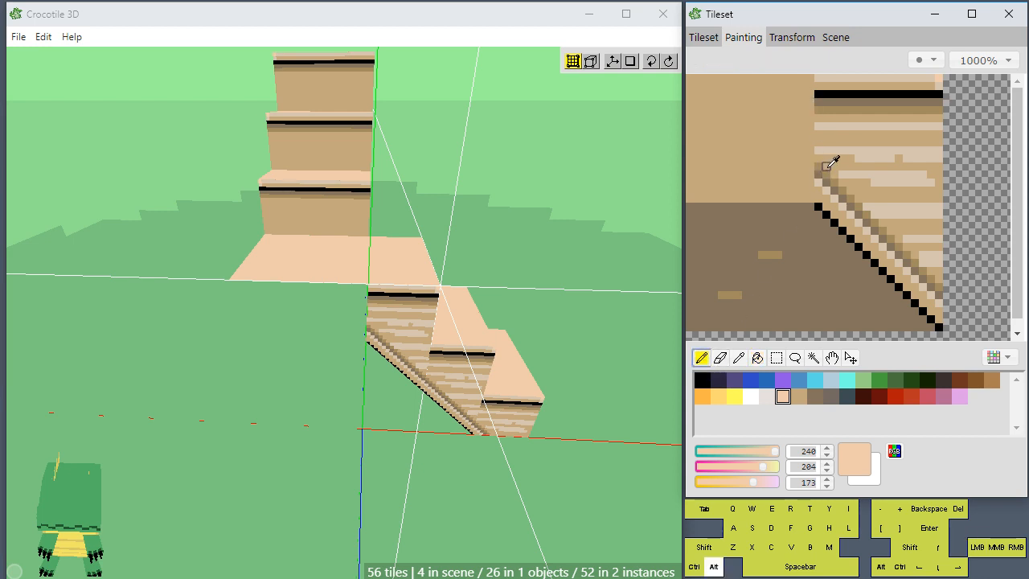
alt+click(818, 182)
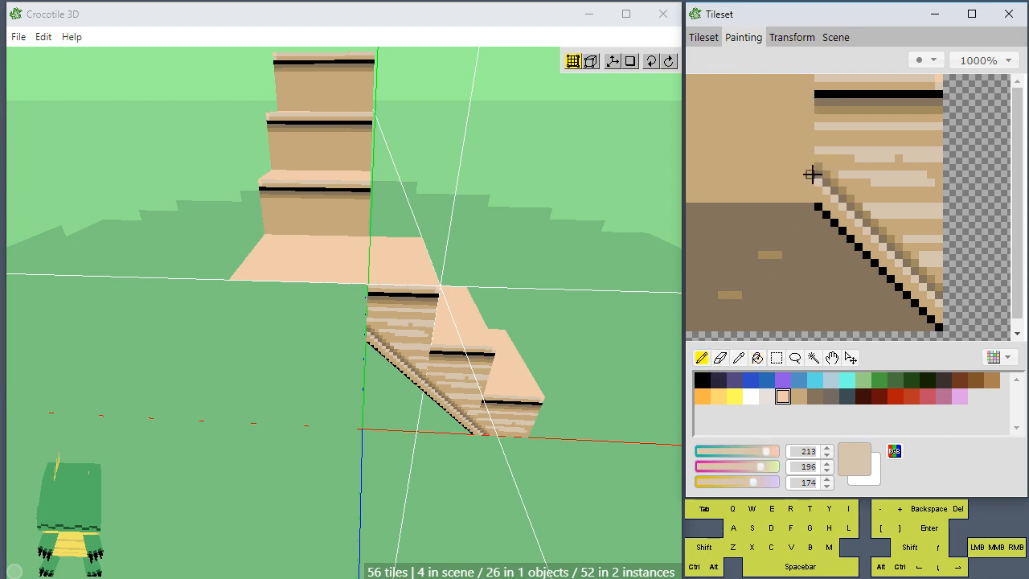
shift+drag(811, 174, 764, 174)
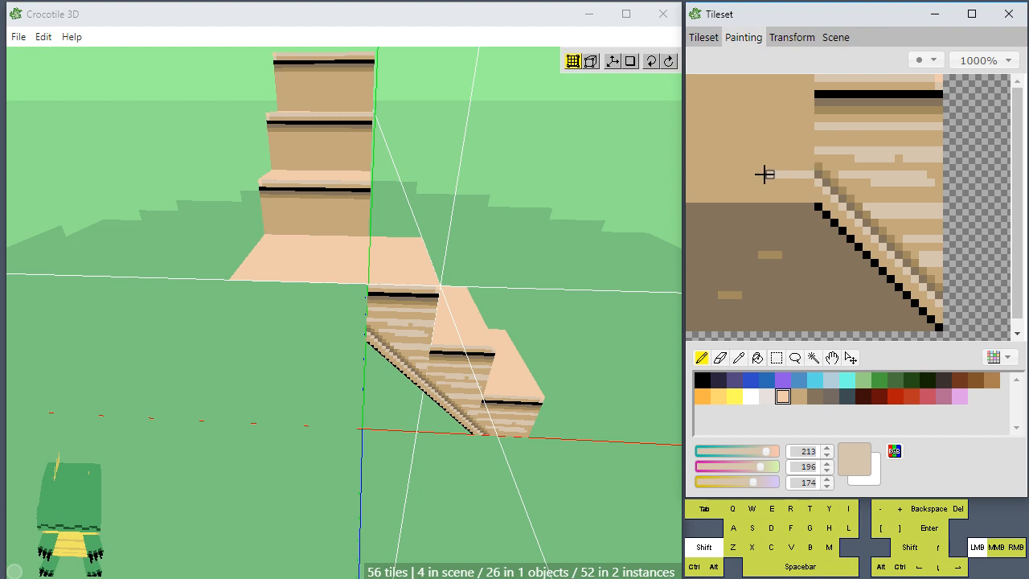
- Sample the stair outline's black and draw horizontal black lines along the plain tile's bottom edge and near its upper edge
alt+click(819, 206)
shift+drag(814, 199, 687, 199)
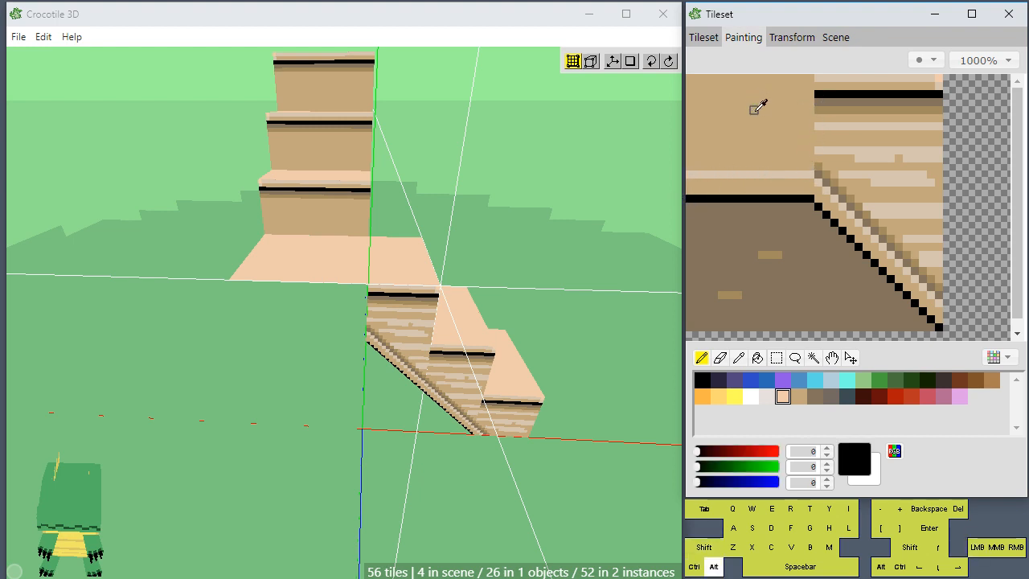
shift+drag(814, 93, 687, 93)
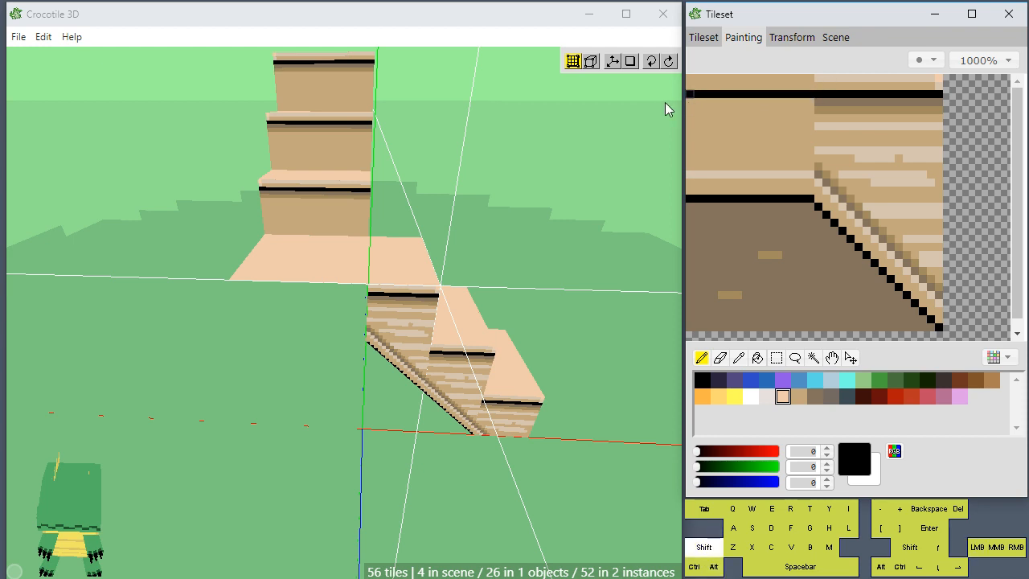
- Extend the neighbouring stair tile's beige, dark brown and mid-brown trim lines across the plain tile around its upper black line
alt+click(828, 76)
shift+click(716, 78)
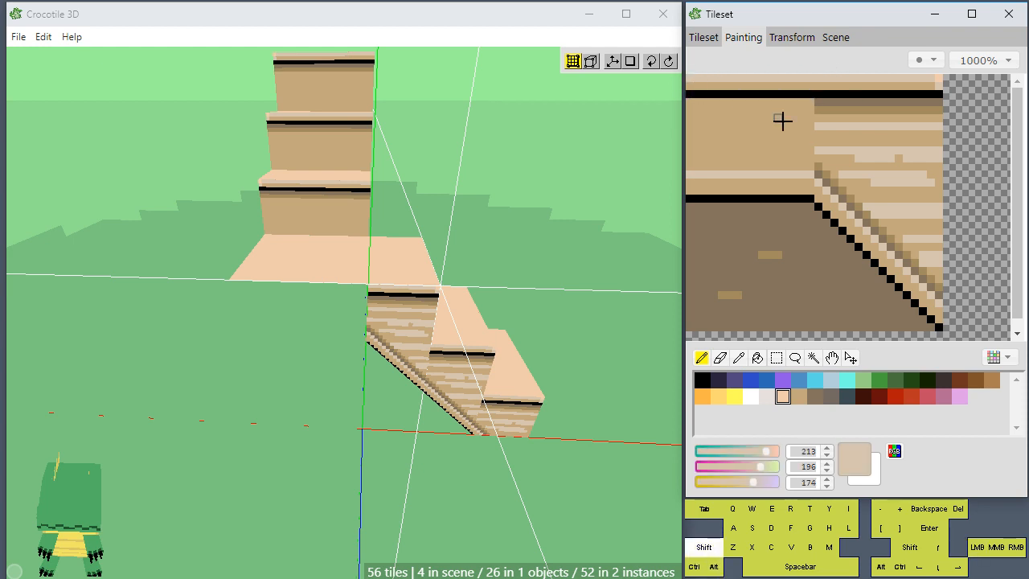
alt+click(827, 98)
shift+click(707, 103)
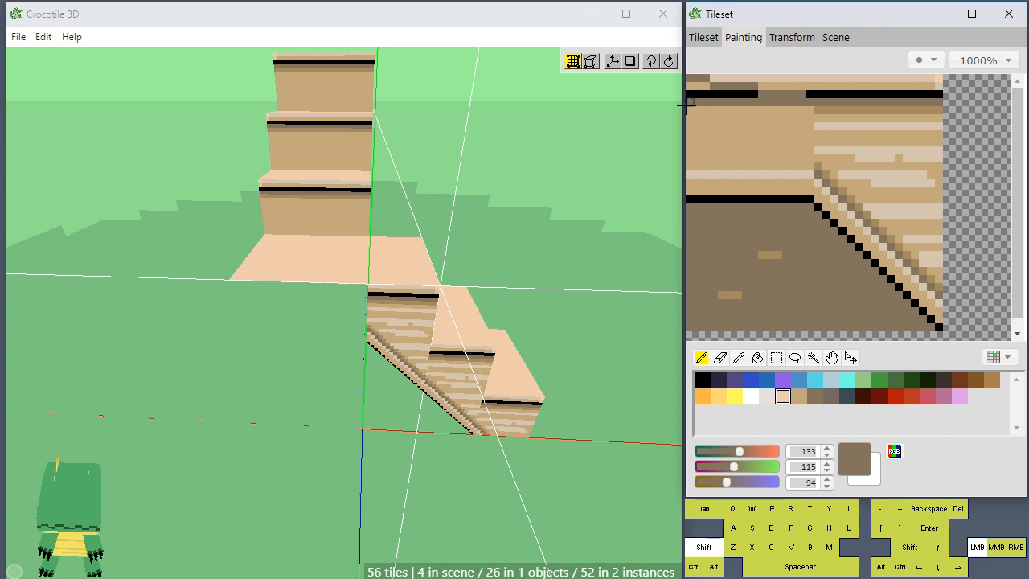
alt+click(831, 110)
shift+click(682, 106)
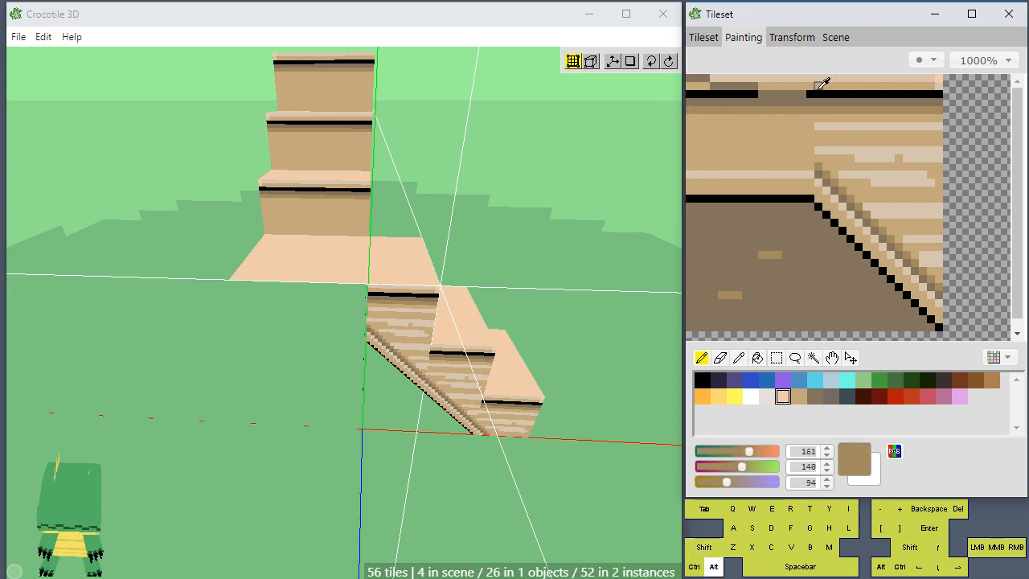
- Repaint the stray pixels in the tile's upper trim with the sampled black, beige and brown so each line is continuous
alt+click(818, 91)
mouse_move(788, 100)
mouse_down()
mouse_move(761, 98)
mouse_move(798, 102)
mouse_move(754, 102)
mouse_move(741, 85)
mouse_move(684, 78)
mouse_up()
alt+click(804, 98)
alt+click(775, 83)
alt+click(726, 79)
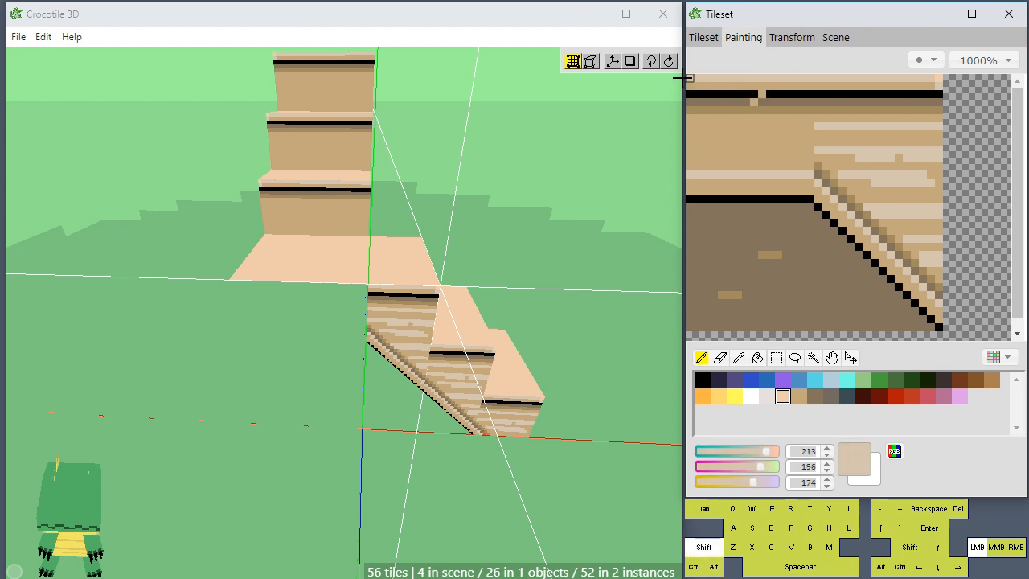
alt+click(764, 94)
alt+click(758, 102)
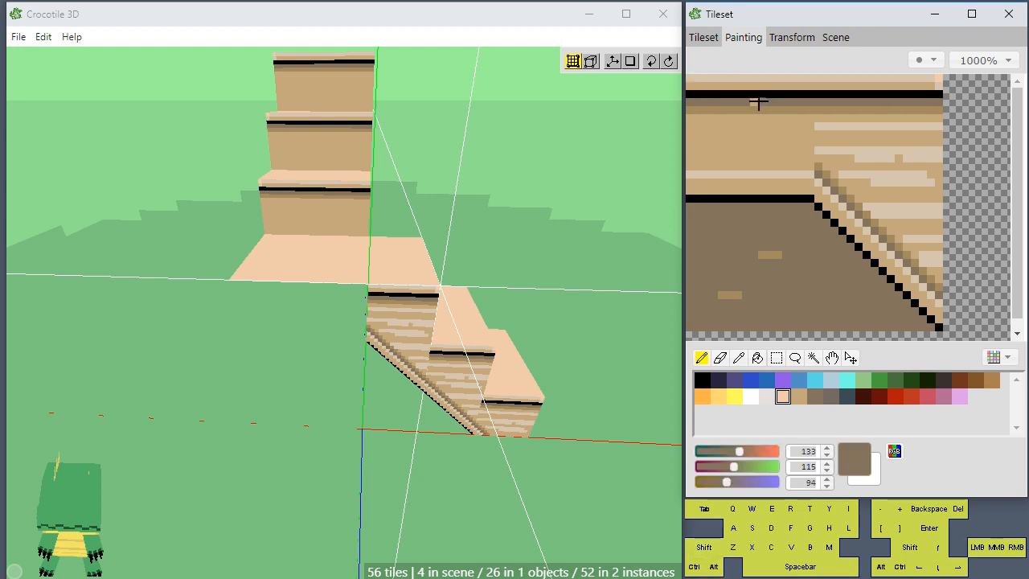
- Choose the newly painted trim tile and draw two of them along one open side of the landing
click(705, 37)
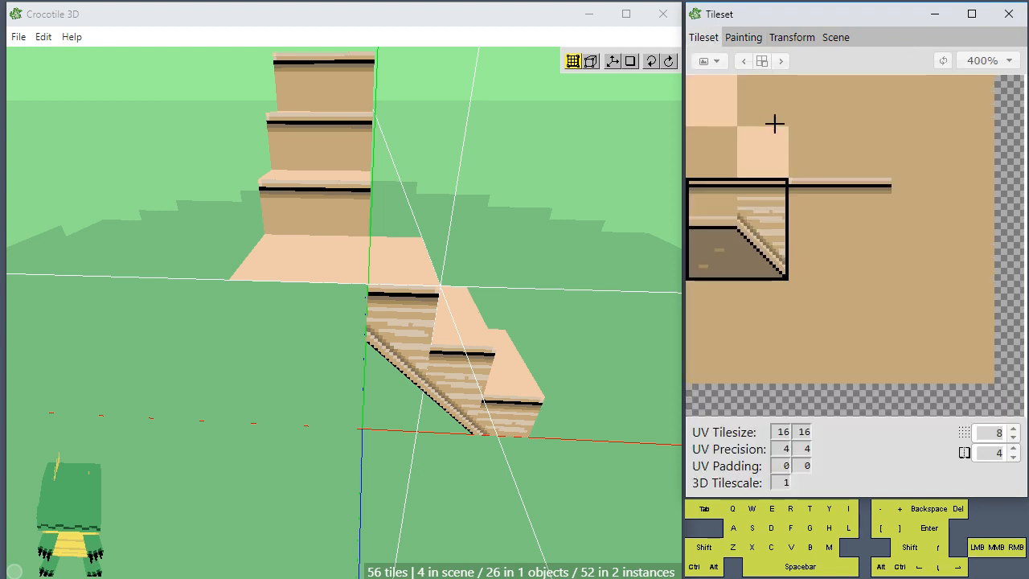
click(712, 206)
key(space)
mouse_move(337, 298)
mouse_down()
mouse_move(332, 319)
mouse_move(283, 295)
mouse_move(258, 306)
mouse_move(321, 400)
mouse_up()
- Draw two more trim tiles along the landing's adjacent open side, starting beside the upper staircase's foot
key(Tab)
key(space)
key(s)
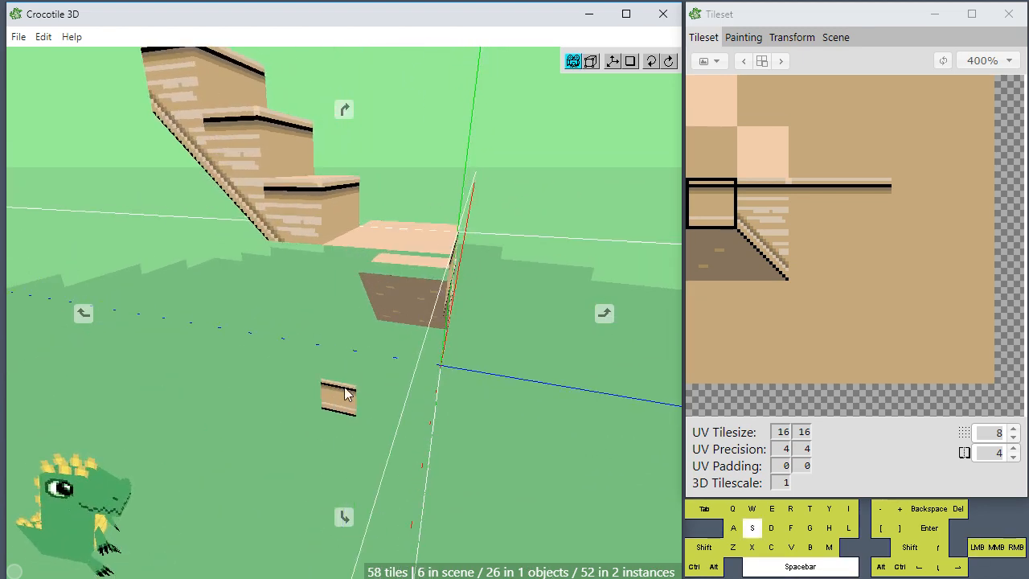
key(s)
key(s)
key(w)
click(406, 286)
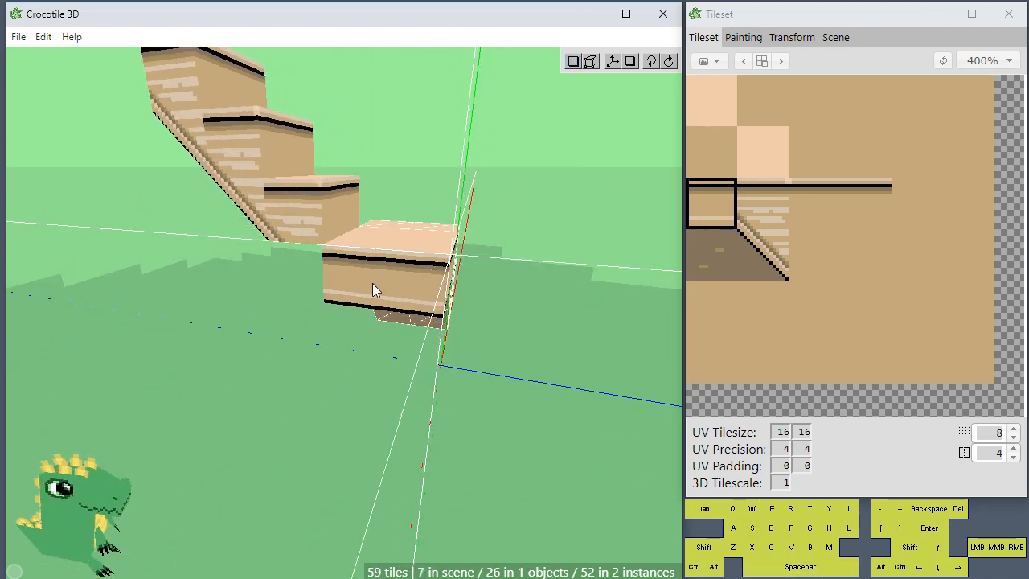
click(372, 283)
- Copy the triangular side tile beneath the upper staircase's steps from inside the Stairs object and leave object editing
key(space)
mouse_move(473, 388)
mouse_down()
mouse_move(344, 386)
mouse_move(474, 374)
mouse_up()
mouse_move(397, 364)
mouse_down()
mouse_move(418, 366)
mouse_move(293, 370)
mouse_move(397, 369)
mouse_move(408, 354)
mouse_move(296, 359)
mouse_move(396, 260)
mouse_up()
key(Tab)
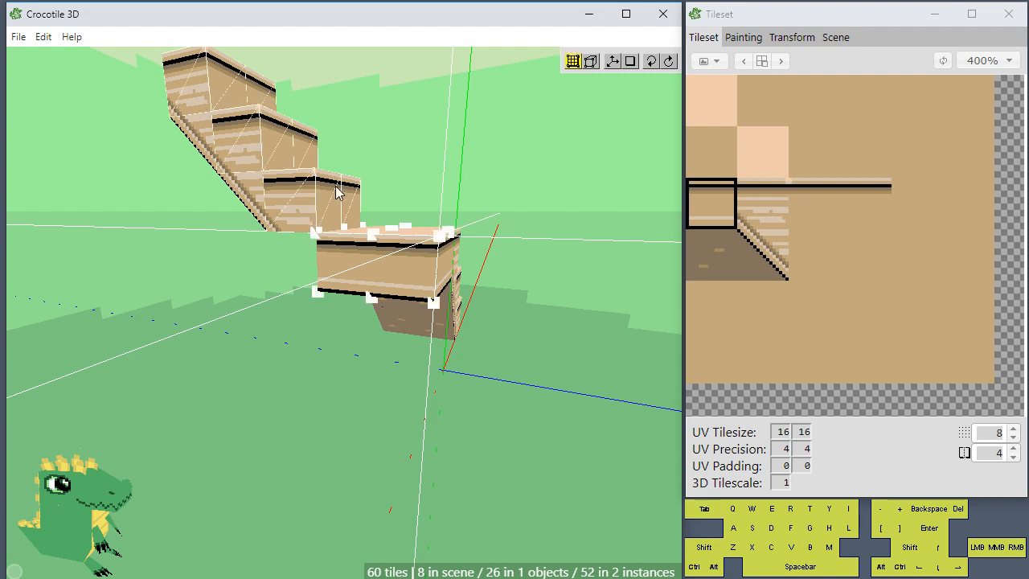
click(287, 204)
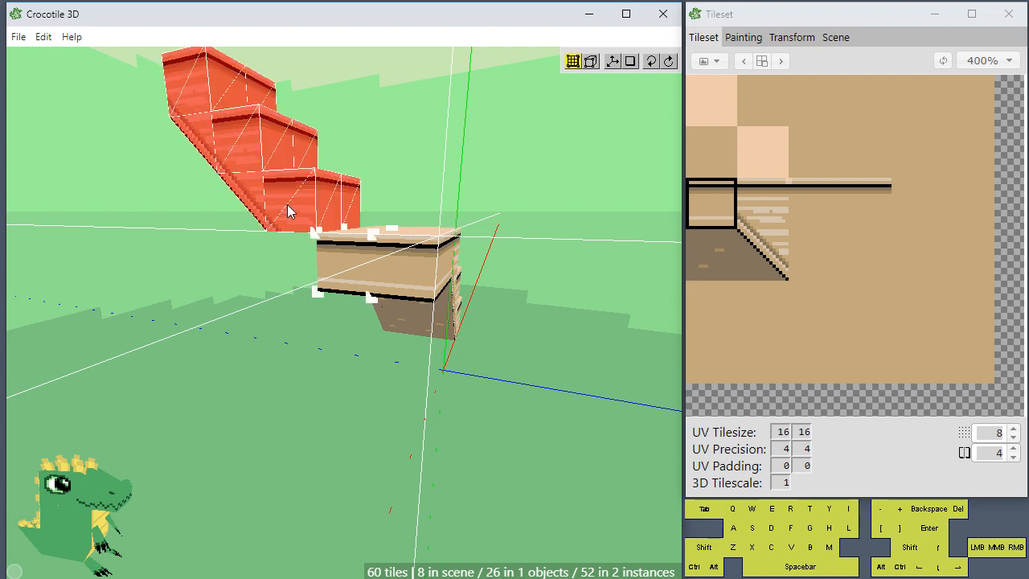
double_click(245, 186)
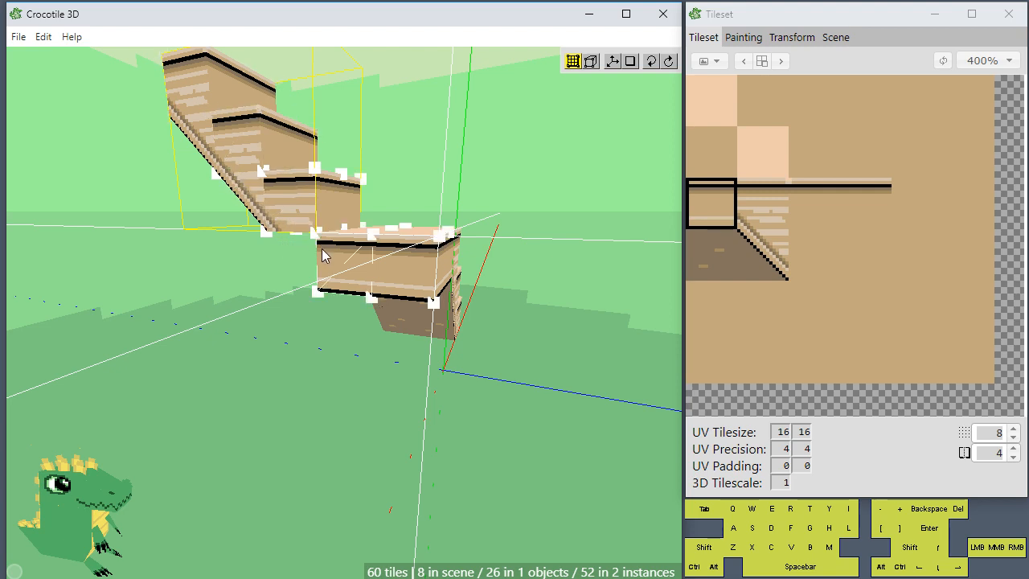
drag(279, 285, 318, 285)
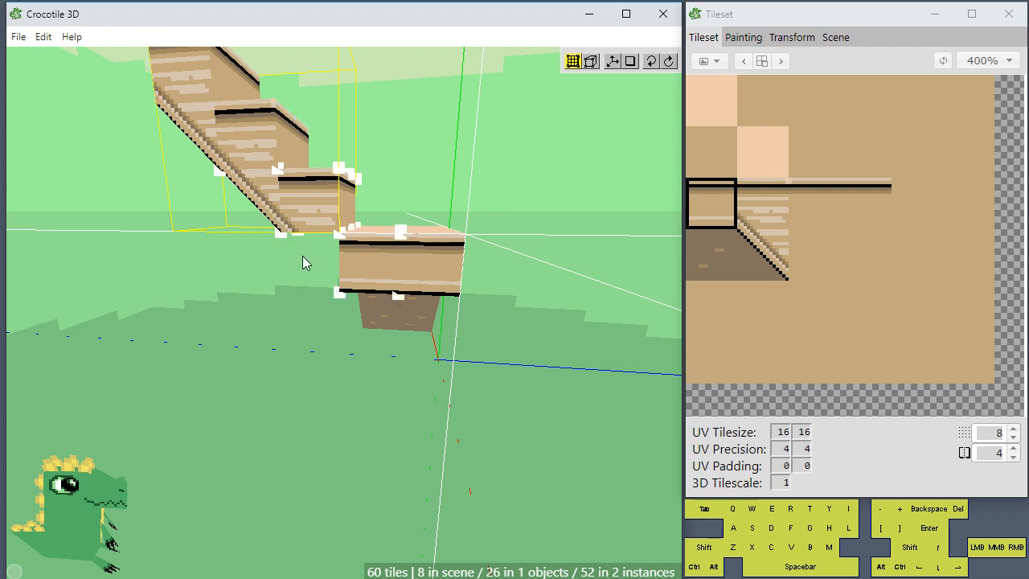
click(255, 197)
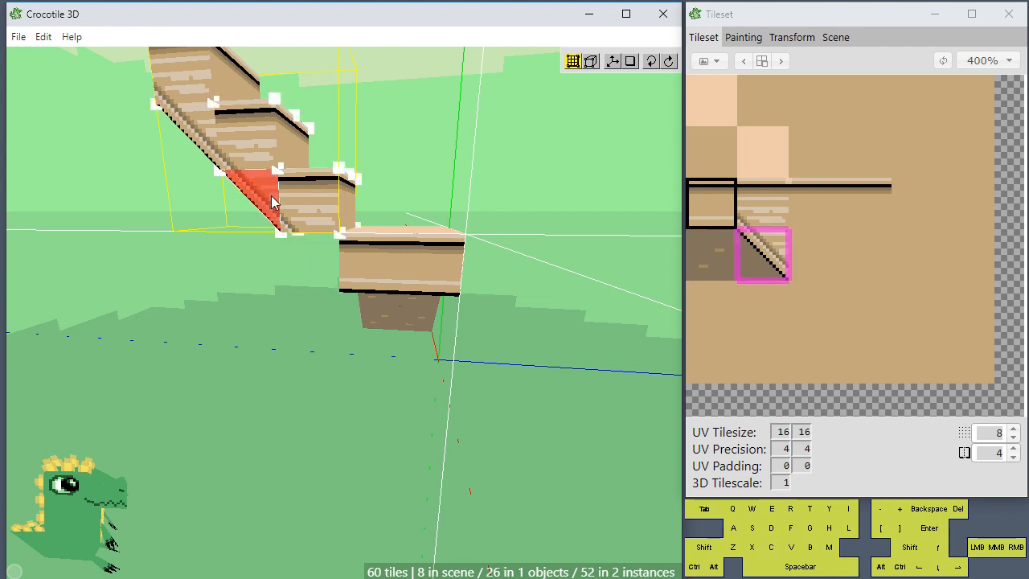
key(shift+Return)
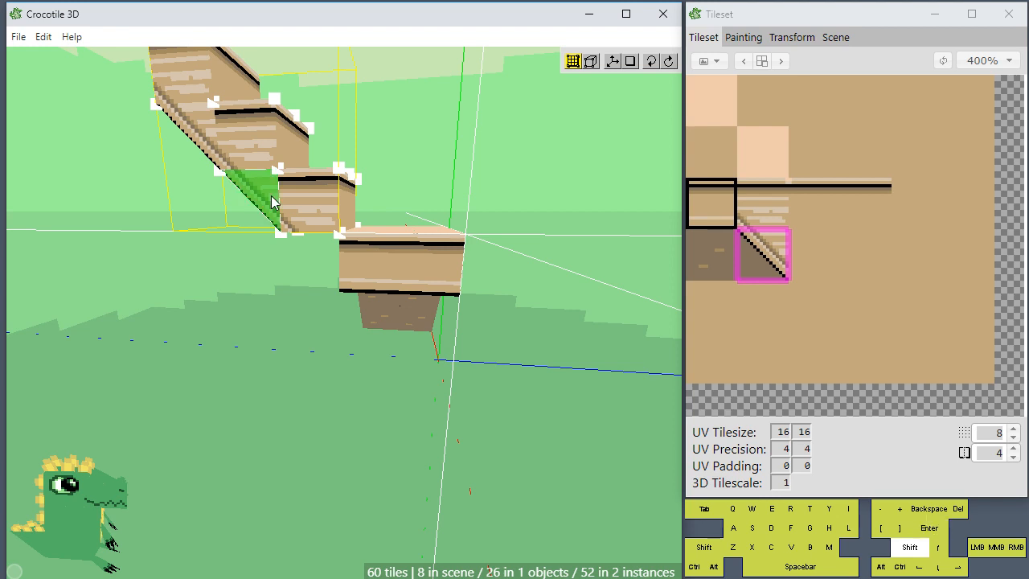
key(shift+Return)
key(Return)
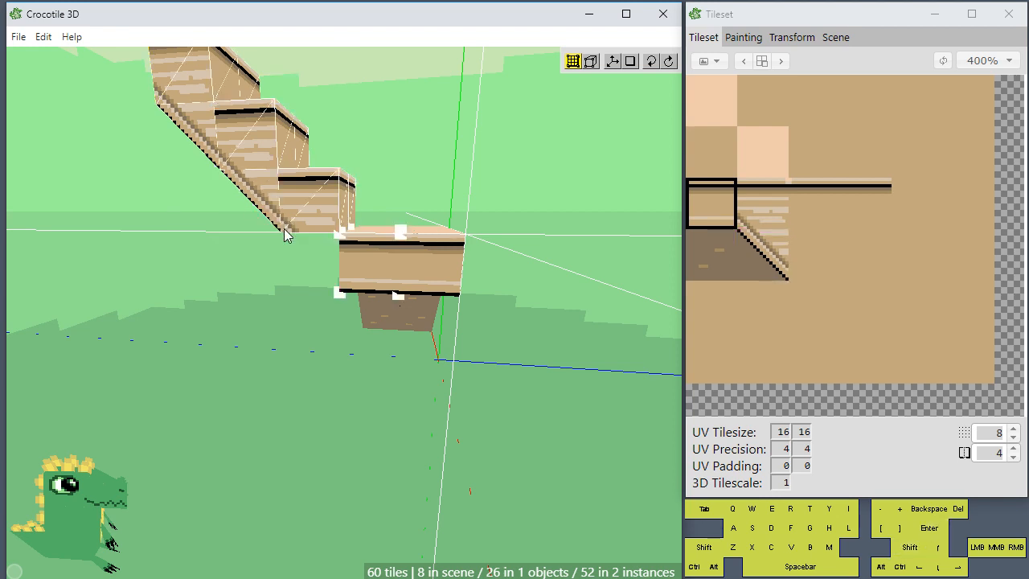
- Paste the triangular tile into the scene and turn and move it under the upper staircase's lowest step, flush with the landing's trim
ctrl+click(338, 234)
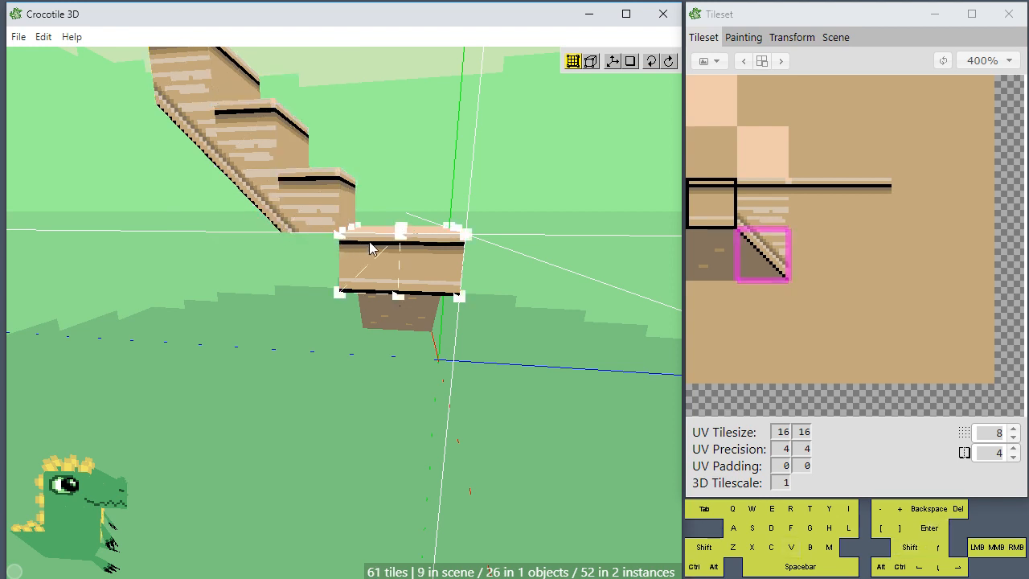
key(a)
key(d)
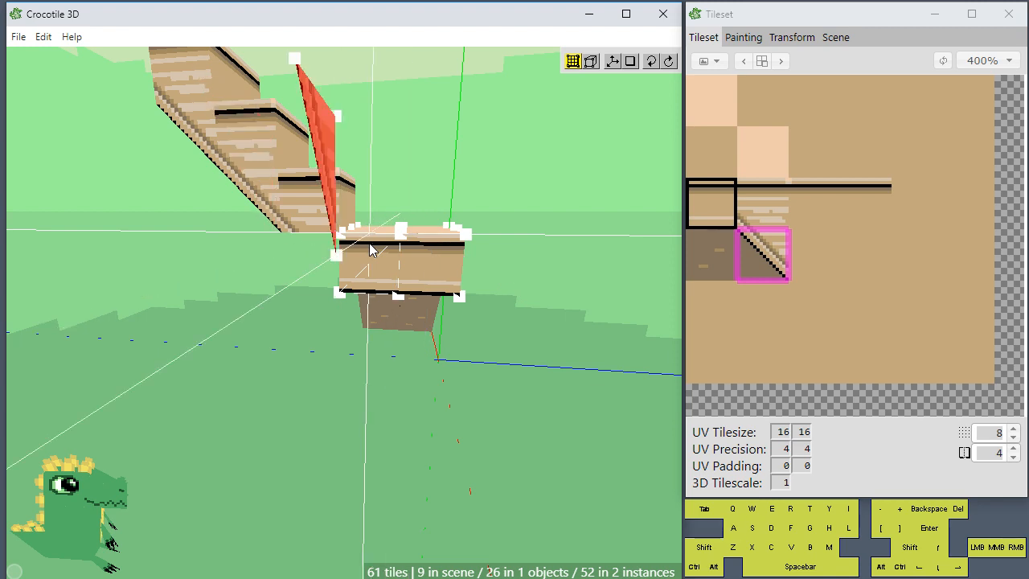
key(e)
key(e)
key(e)
key(d)
key(d)
key(d)
key(d)
key(d)
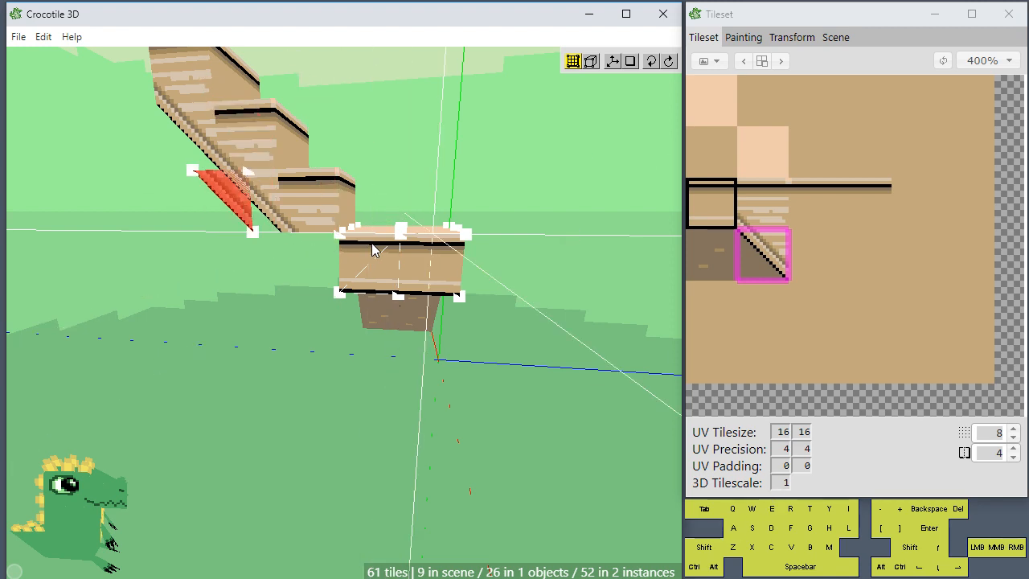
key(s)
key(s)
key(w)
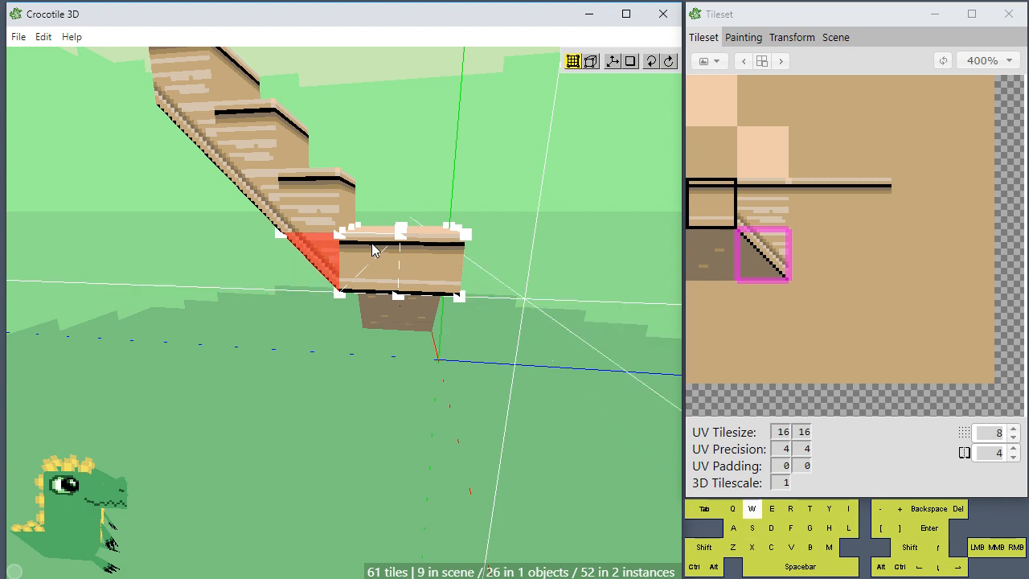
key(ctrl+d)
key(Tab)
- Paste another copy of the triangular tile and place it under the opposite side of the upper staircase's foot
drag(416, 369, 366, 380)
scroll(437, 354, up, 3)
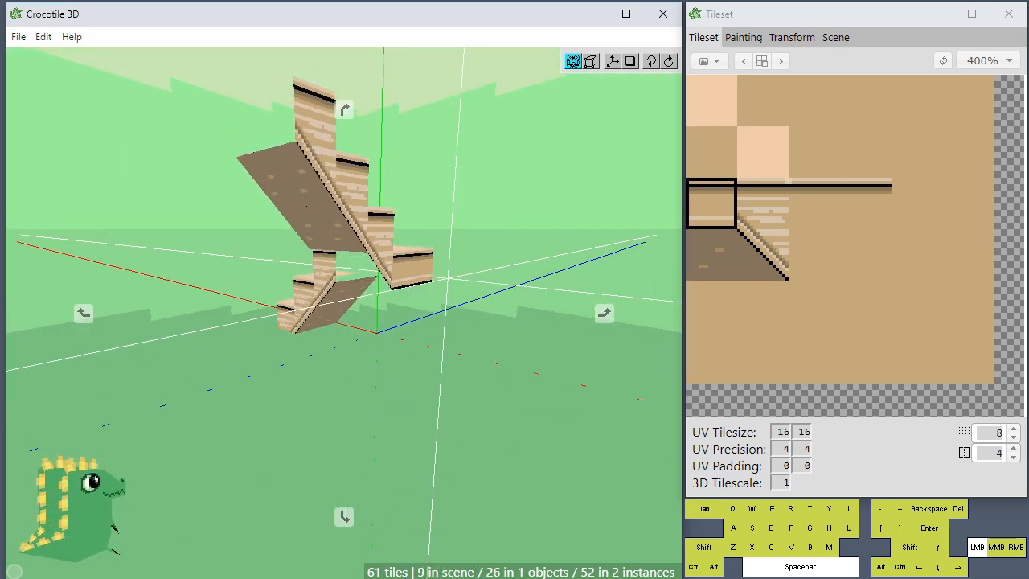
scroll(370, 361, up, 2)
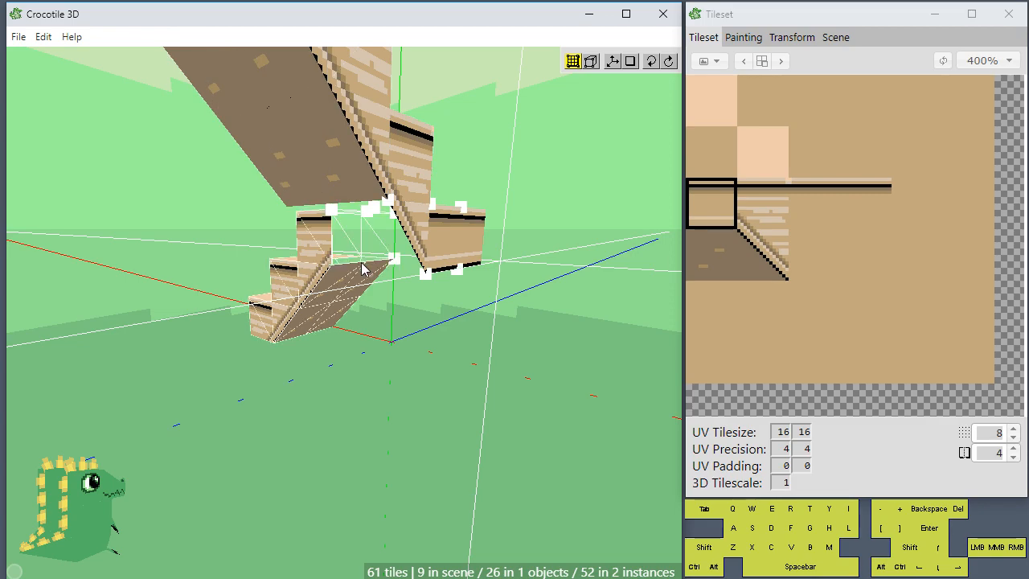
key(space)
drag(345, 281, 285, 225)
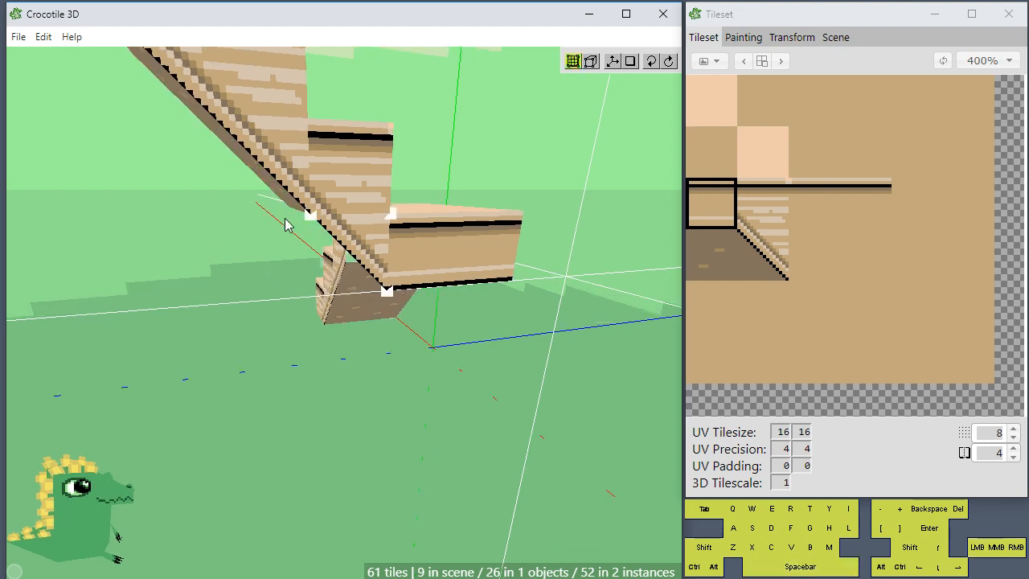
click(351, 239)
right_click(383, 297)
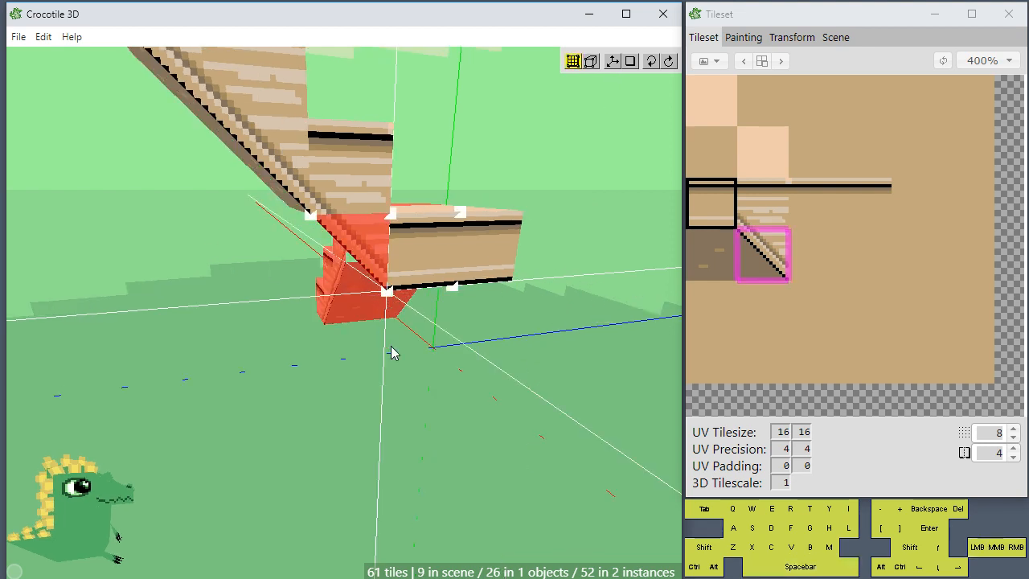
key(ctrl+shift+d)
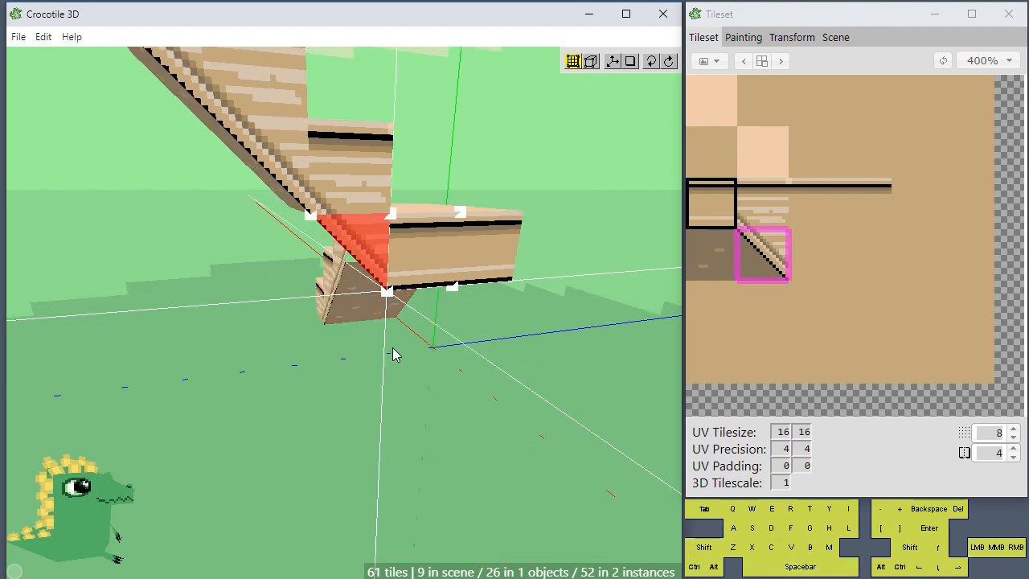
key(ctrl+v)
key(space)
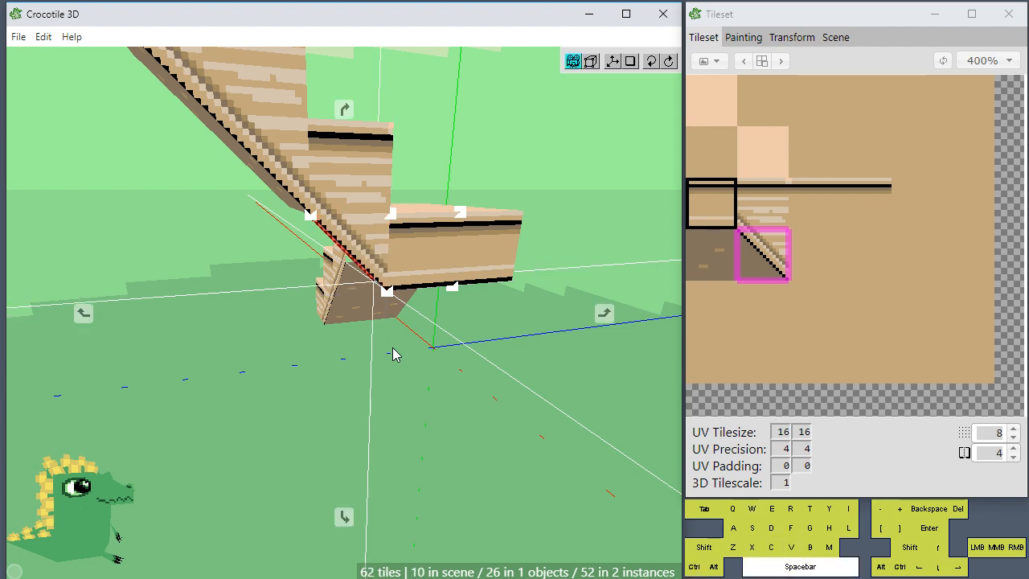
drag(285, 359, 418, 358)
drag(241, 360, 262, 346)
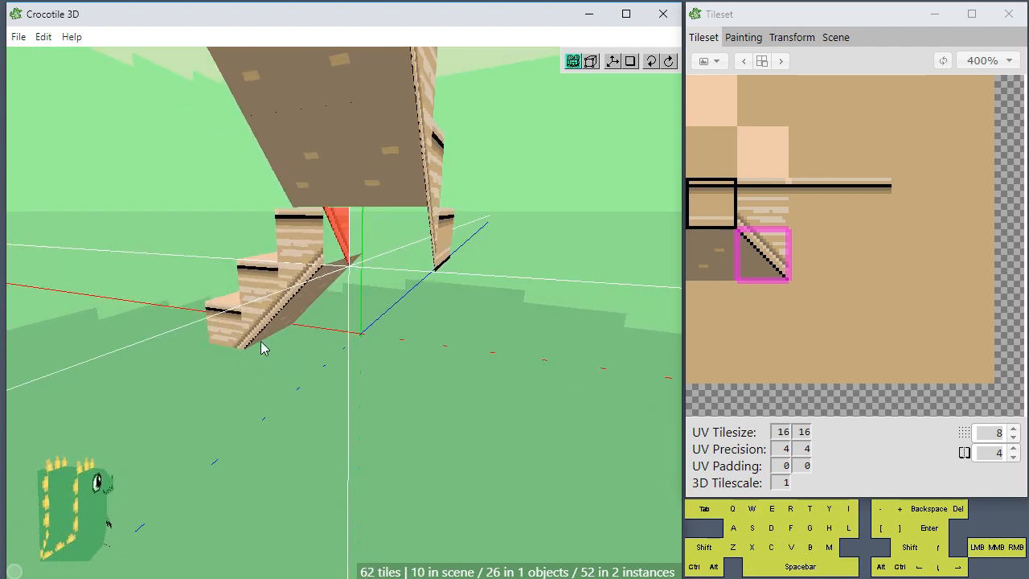
key(shift)
drag(260, 342, 257, 337)
- Draw two brown underside tiles side by side directly below the foot of the upper staircase's underside
click(712, 252)
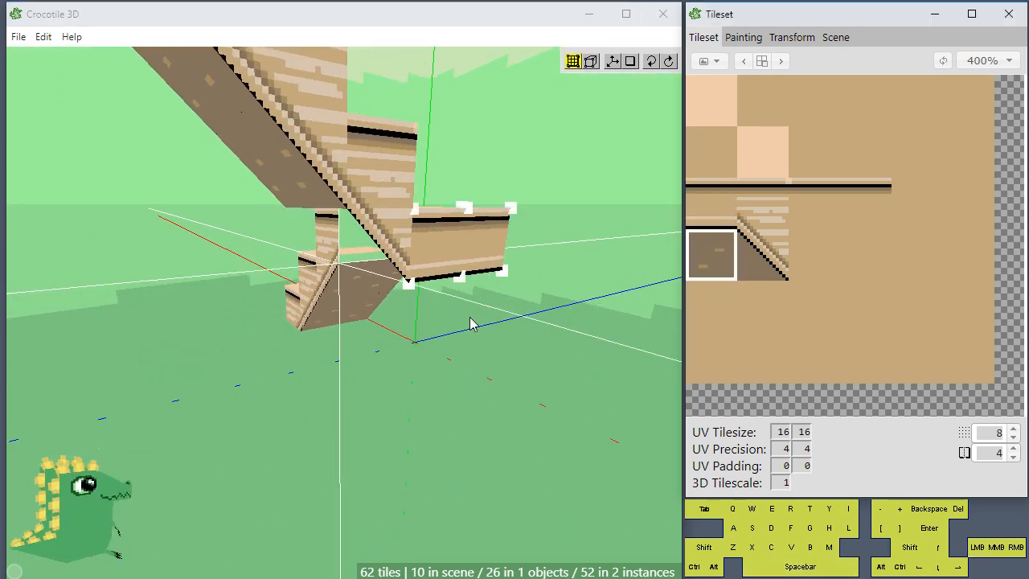
drag(366, 265, 367, 265)
key(space)
key(Caps_Lock)
drag(345, 333, 345, 333)
key(Caps_Lock)
key(space)
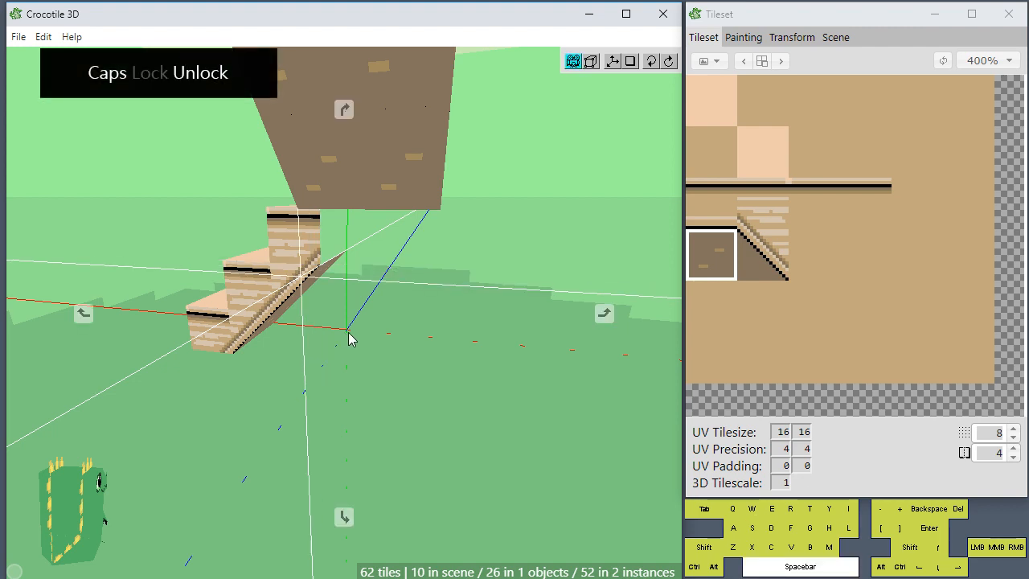
click(326, 244)
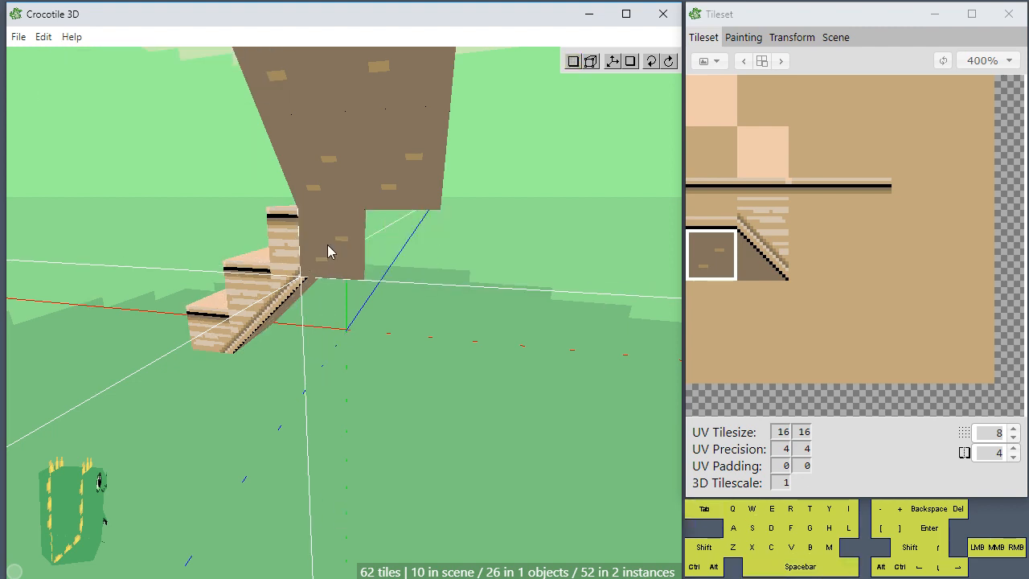
click(341, 249)
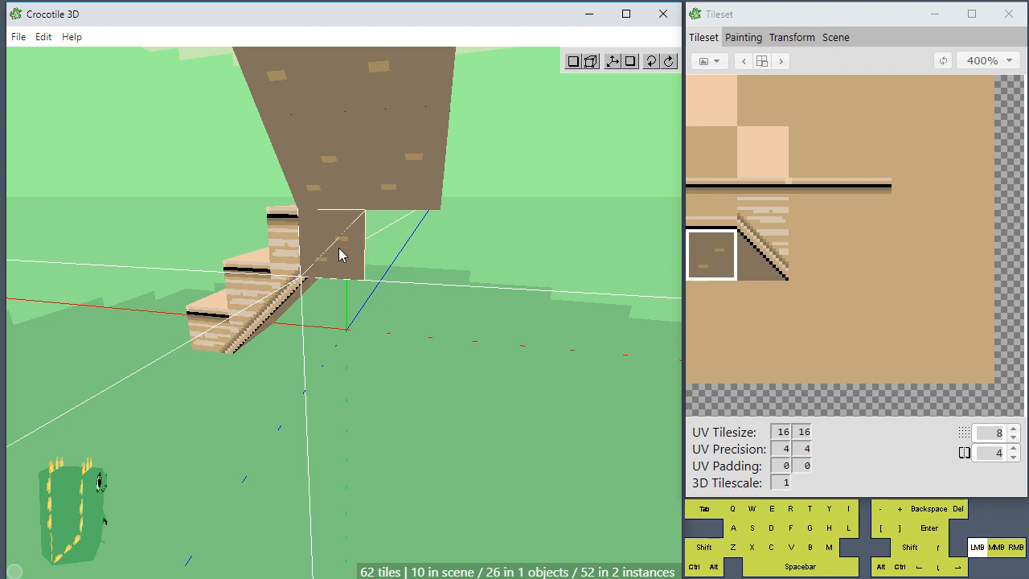
- Move the lower edge of the two new brown tiles so they slope in line with the upper staircase's underside, and clear the selection
click(386, 255)
key(Tab)
drag(393, 332, 465, 279)
key(space)
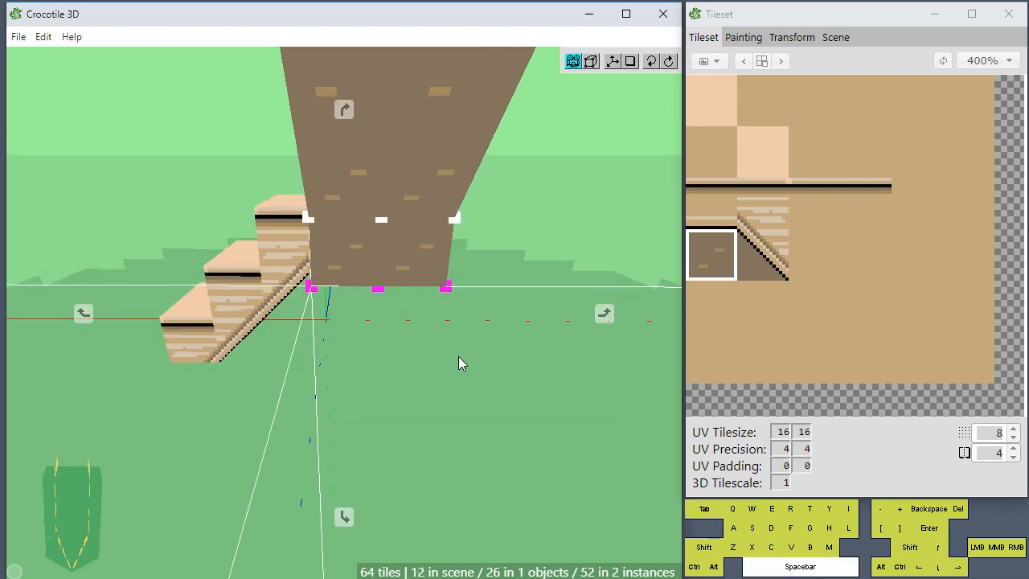
key(w)
drag(456, 366, 418, 341)
key(ctrl+d)
key(ctrl+d)
key(space)
scroll(418, 341, down, 3)
drag(410, 294, 356, 276)
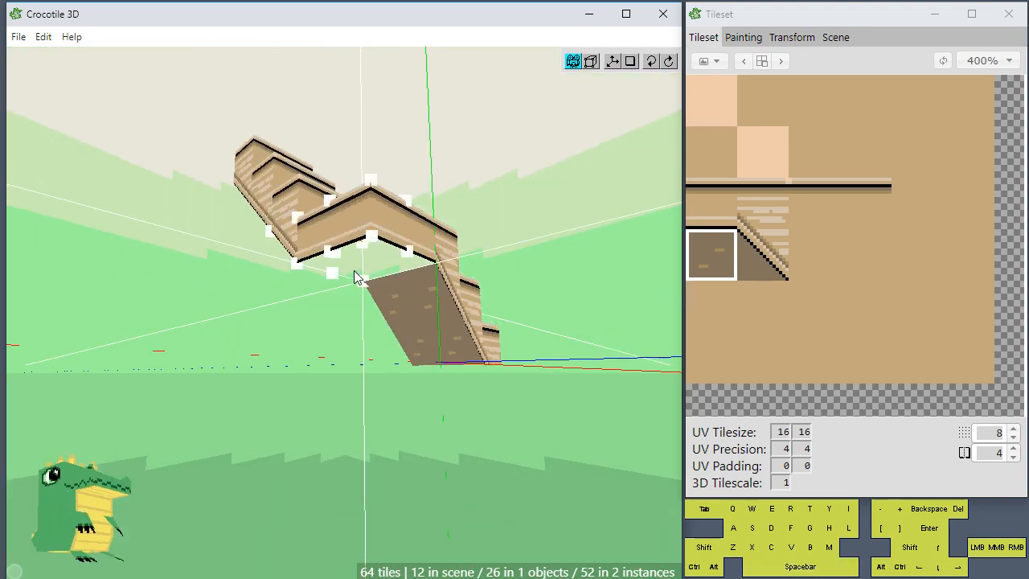
scroll(358, 273, up, 3)
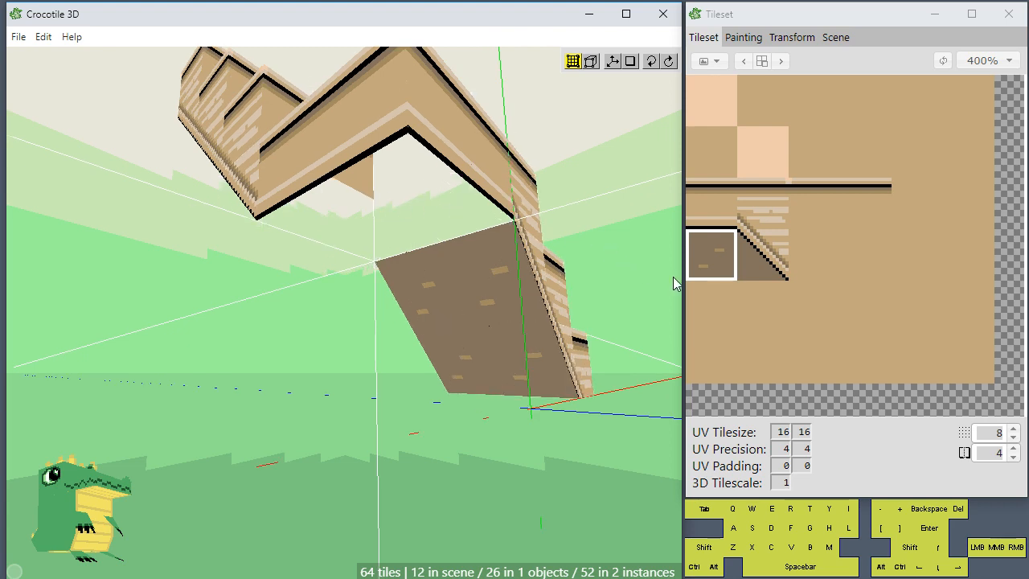
- Fill the plain tan area beneath the brown underside tile and diagonal trim tile in the tileset with brown, RGB 133, 115, 94
click(691, 301)
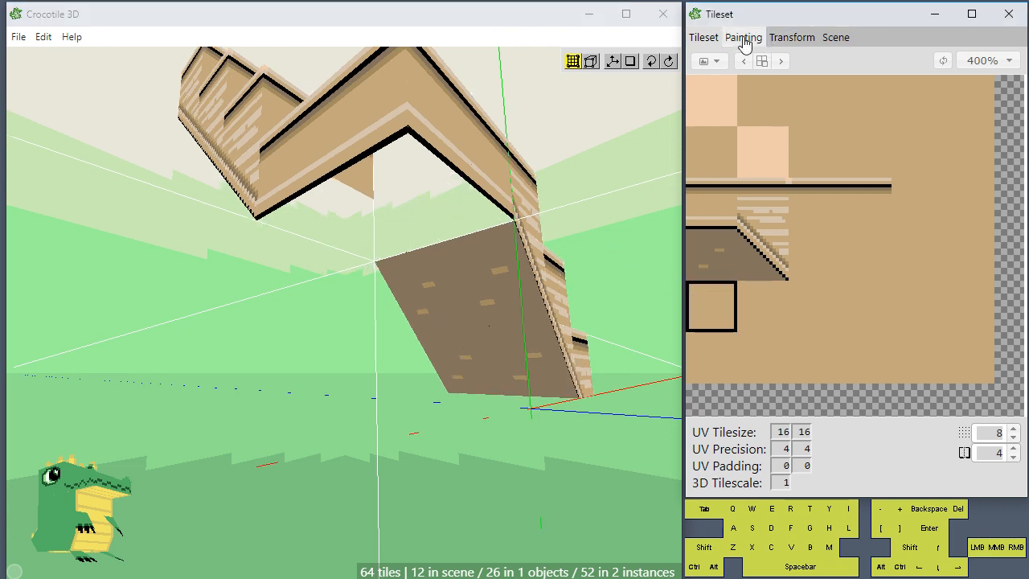
drag(699, 249, 751, 298)
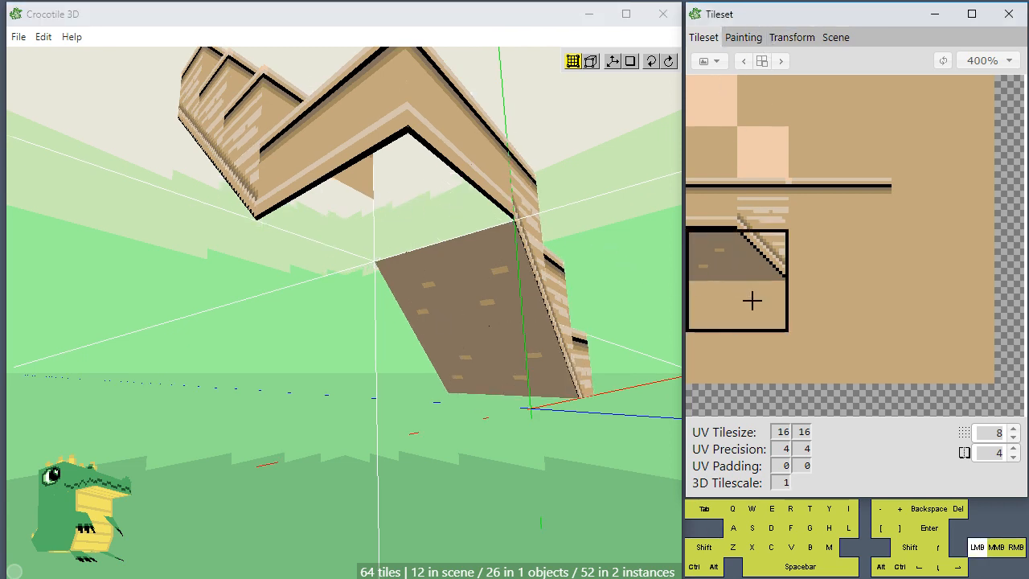
click(738, 38)
key(f)
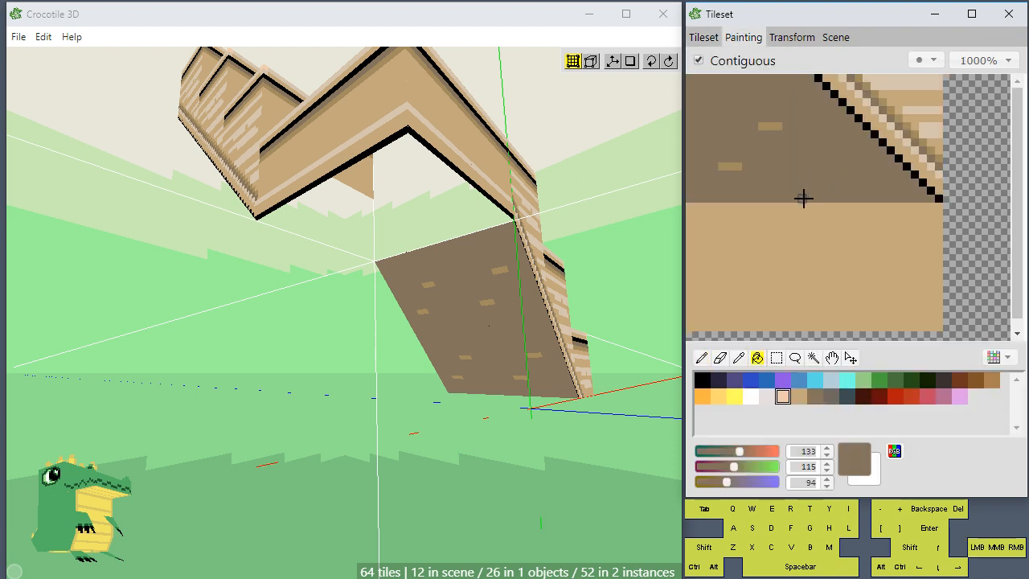
click(838, 277)
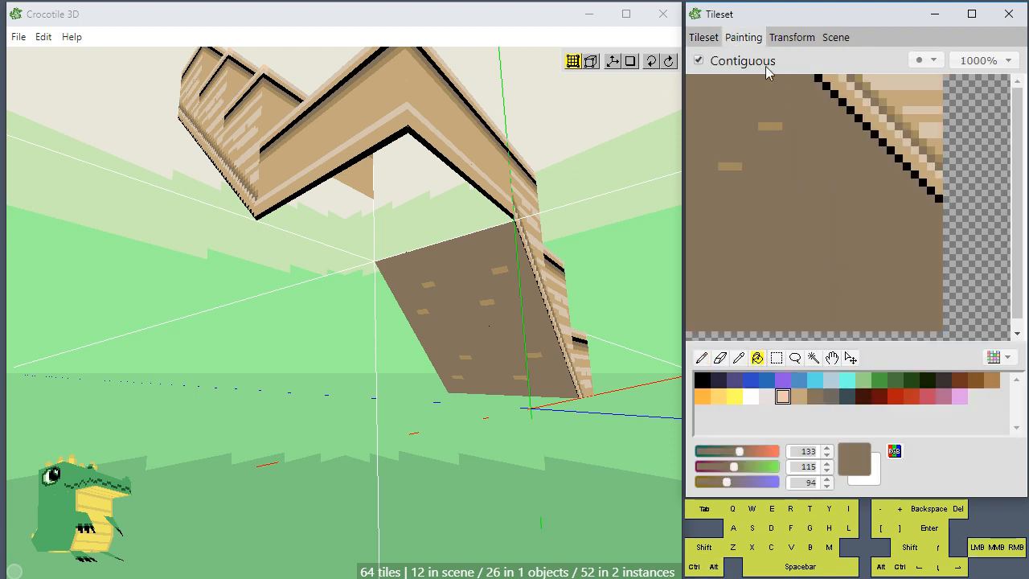
- Cover the landing's open underside with four copies of the plain brown tile
click(697, 38)
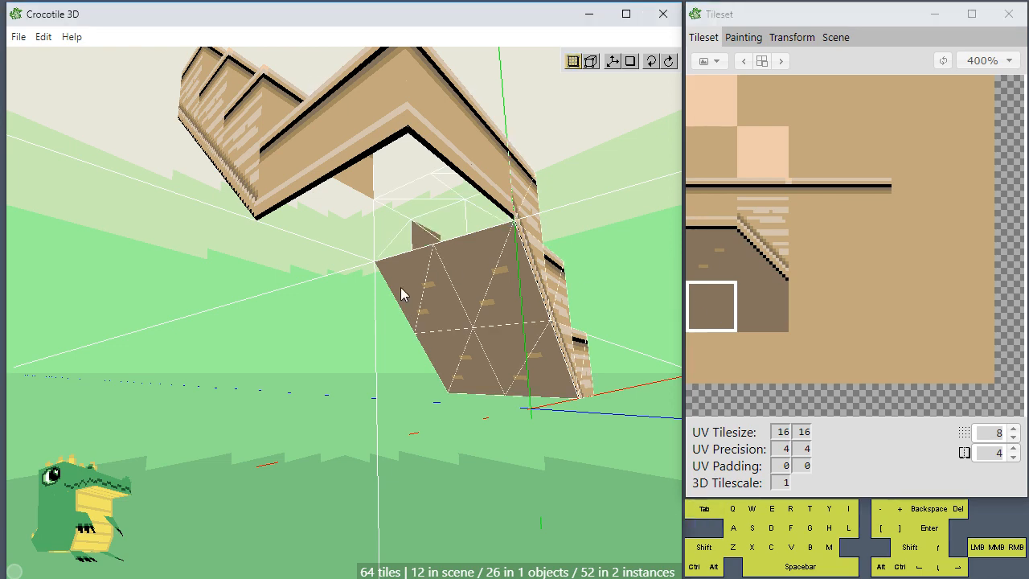
key(space)
drag(402, 294, 386, 256)
key(space)
drag(353, 319, 344, 344)
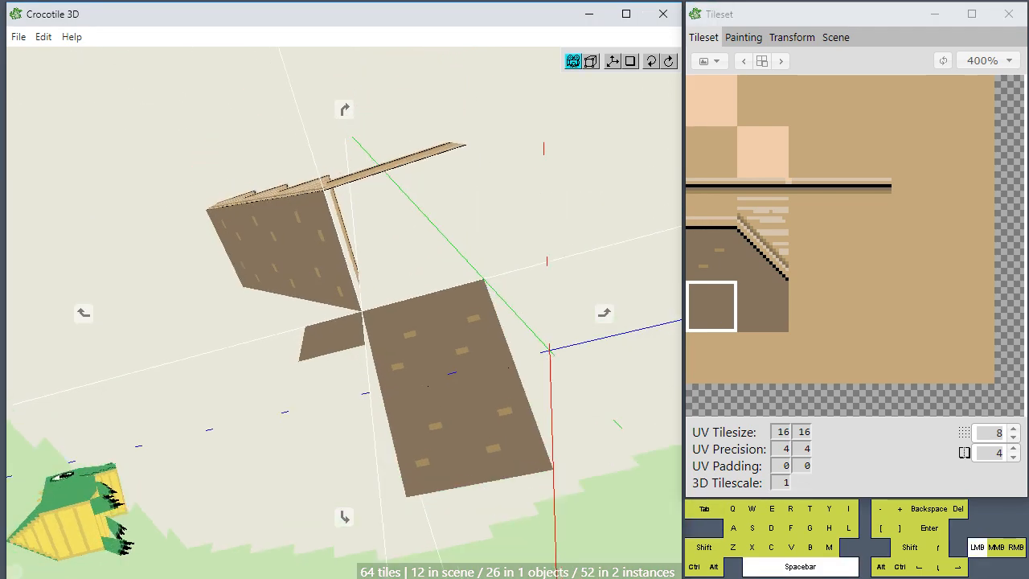
click(393, 227)
click(434, 216)
drag(441, 257, 377, 283)
- Examine the joined staircases and landing from several angles
key(space)
drag(377, 283, 449, 373)
scroll(446, 363, down, 4)
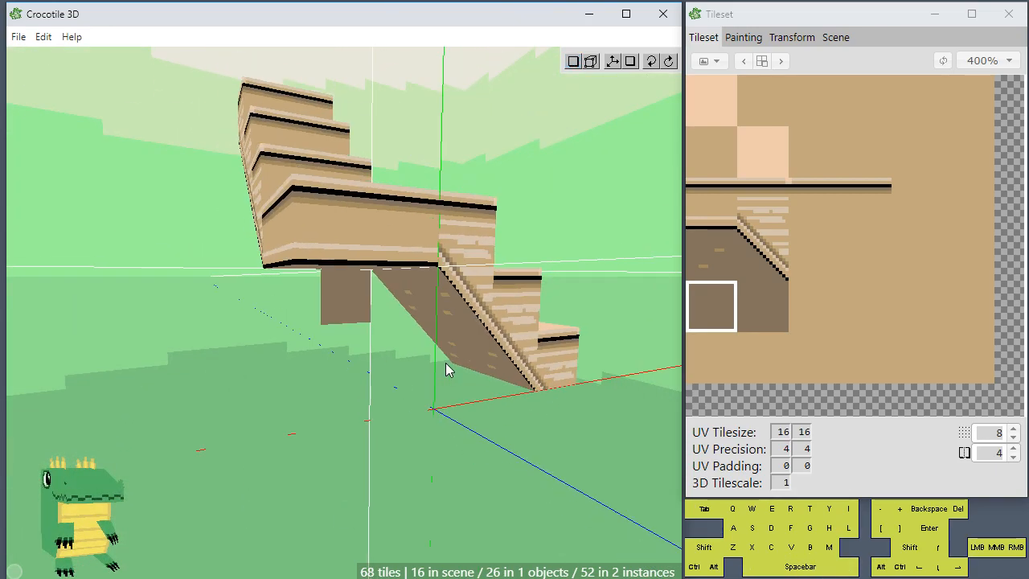
key(space)
drag(348, 475, 356, 455)
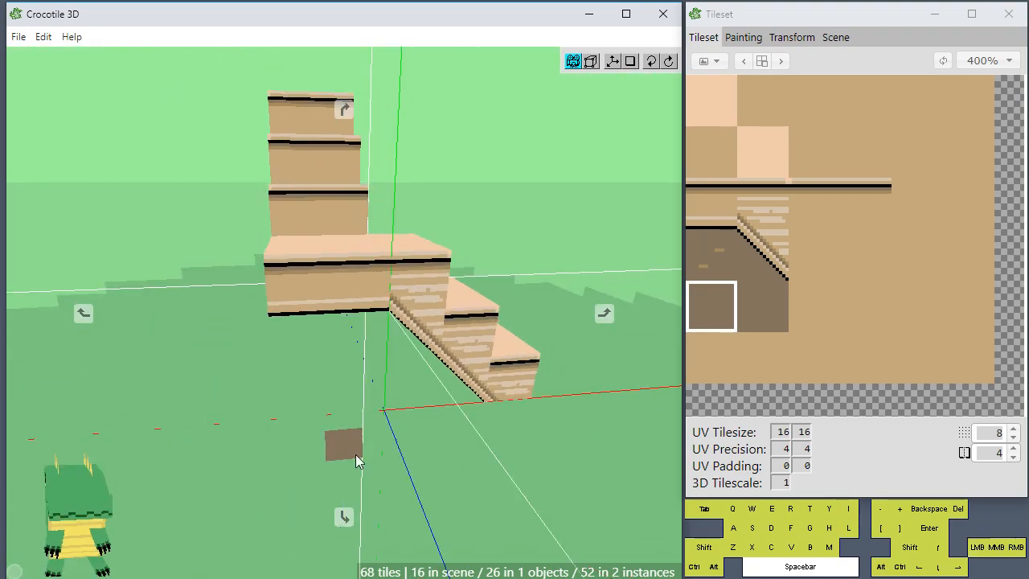
mouse_move(422, 391)
mouse_down()
mouse_move(530, 370)
mouse_move(402, 434)
mouse_move(257, 386)
mouse_move(322, 386)
mouse_move(378, 410)
mouse_move(474, 385)
mouse_move(482, 394)
mouse_move(427, 391)
mouse_up()
right_drag(450, 345, 424, 389)
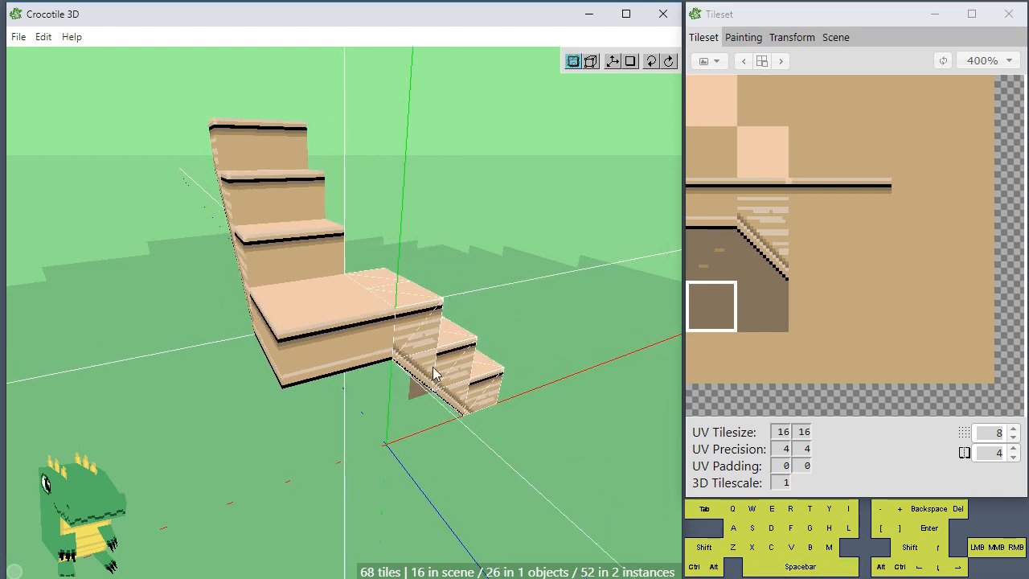
drag(436, 310, 426, 394)
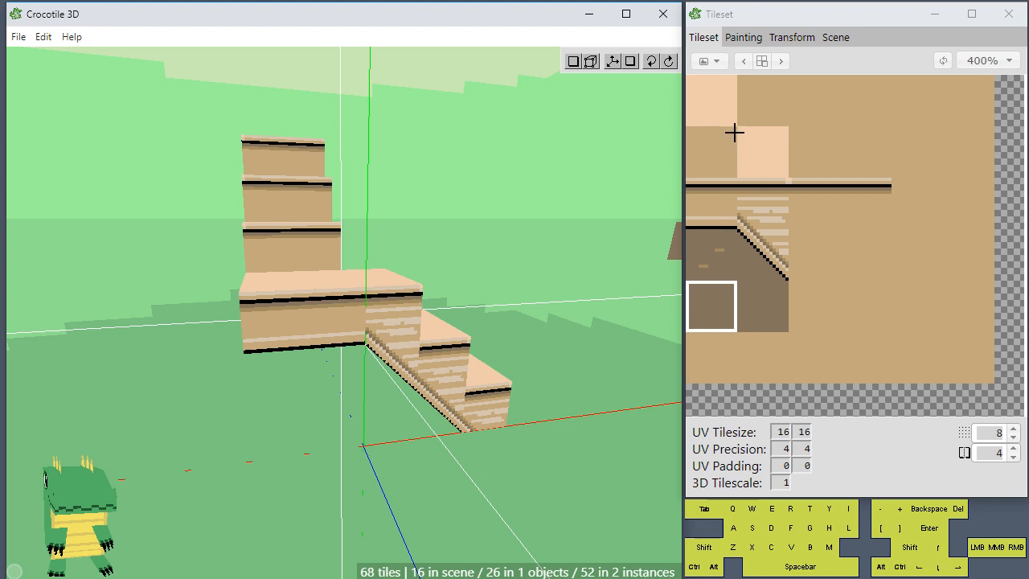
- Select the diagonal trim tile with the brown lower corner in the tileset and open it for painting
click(756, 227)
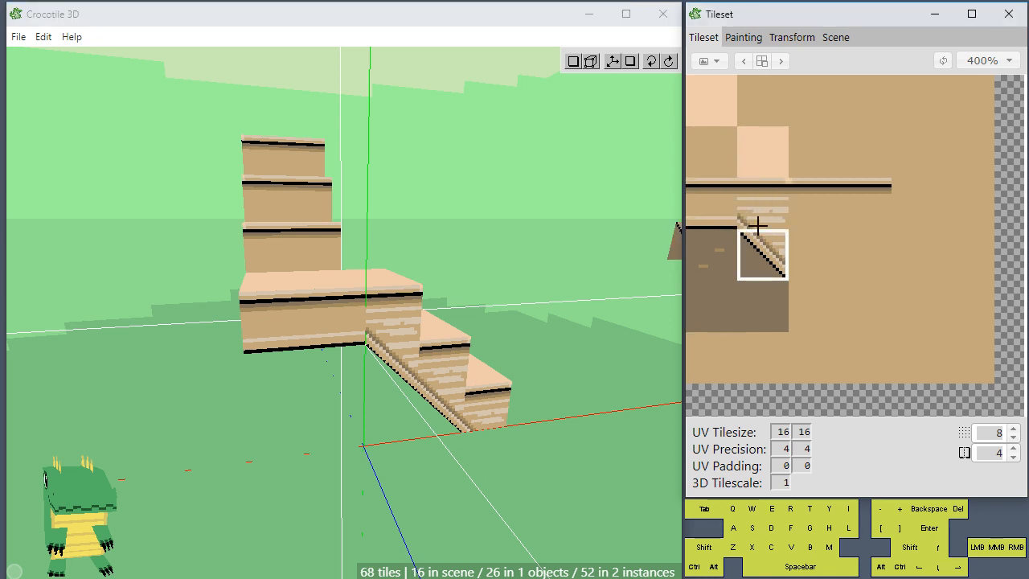
click(761, 212)
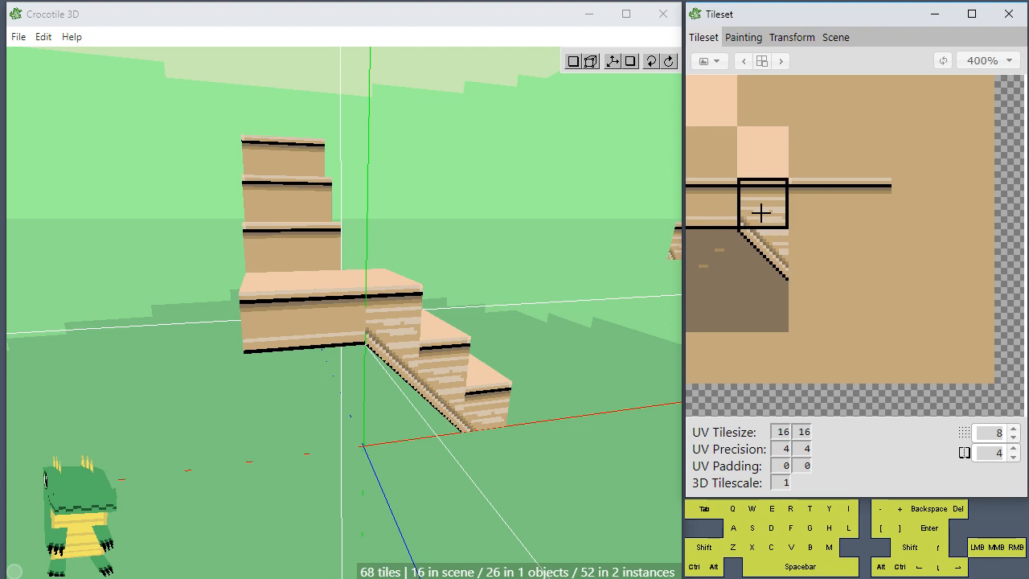
click(771, 234)
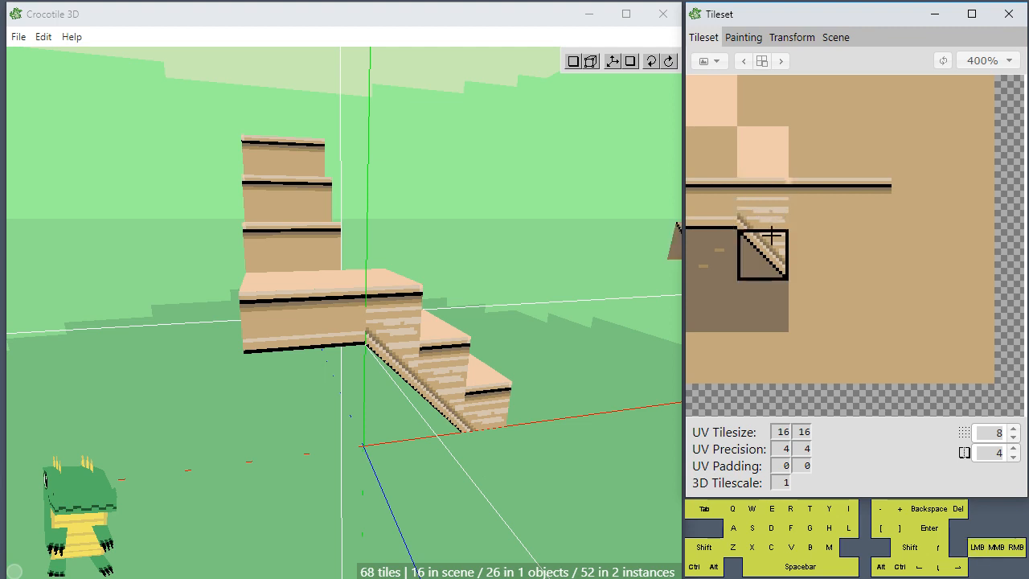
click(771, 214)
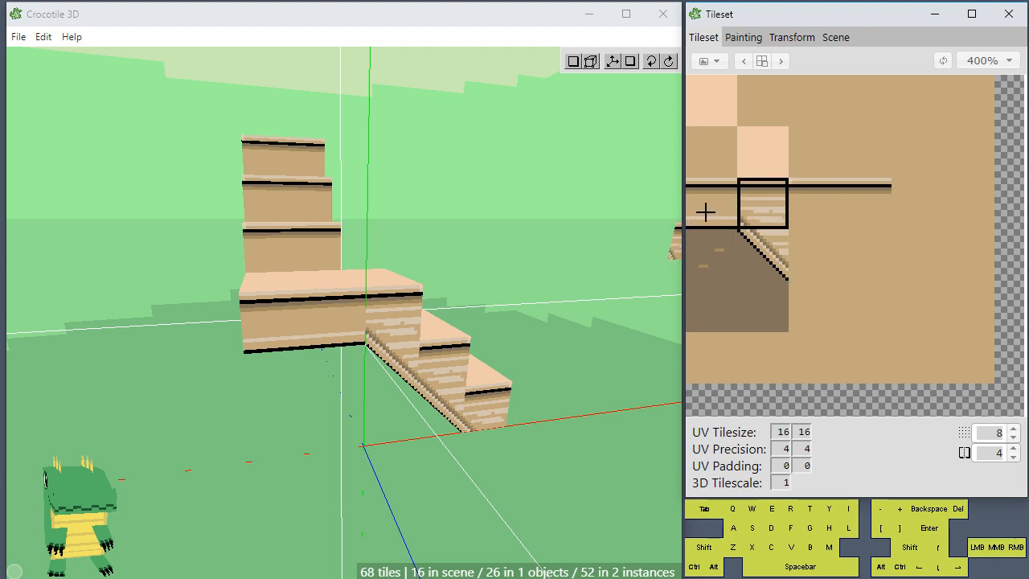
click(761, 245)
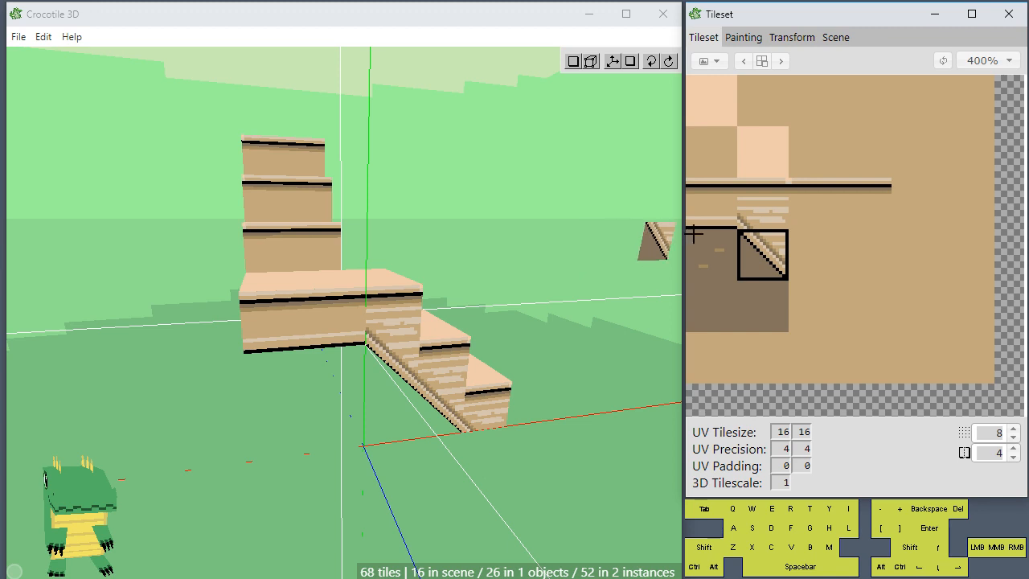
click(745, 38)
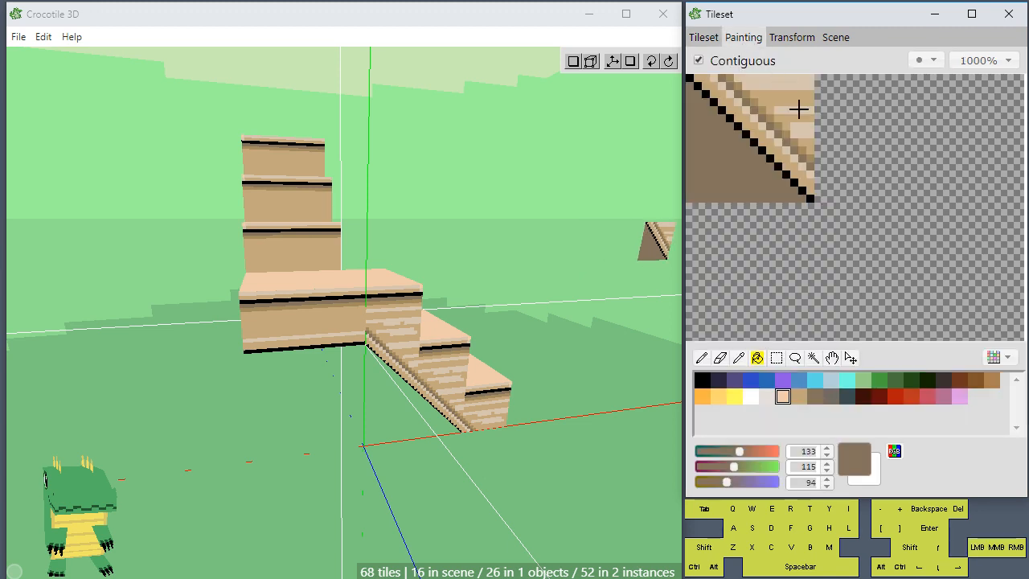
- Mix the color RGB 183, 178, 142 and add it to the palette
click(754, 466)
click(755, 451)
click(743, 481)
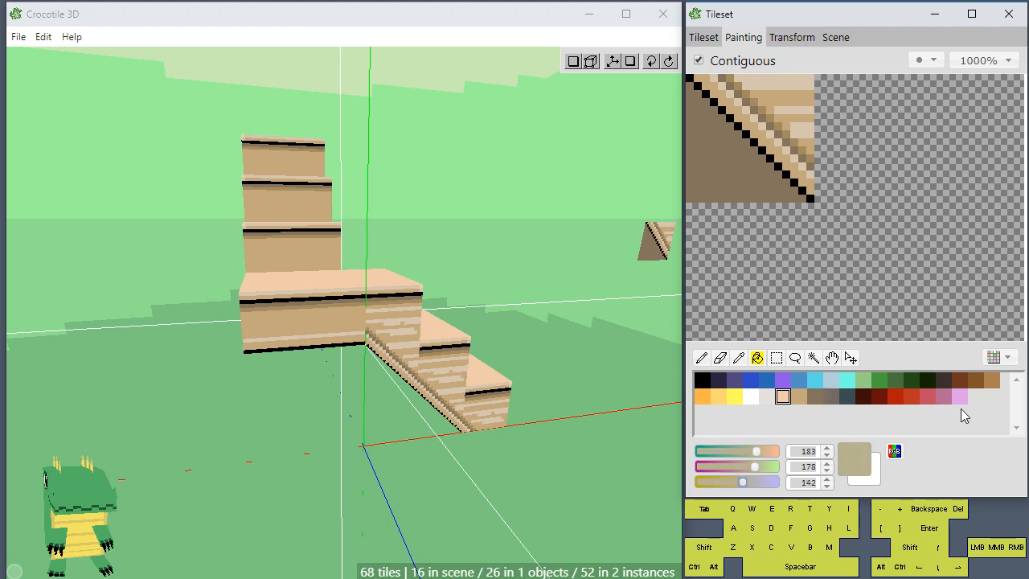
right_click(920, 430)
click(928, 430)
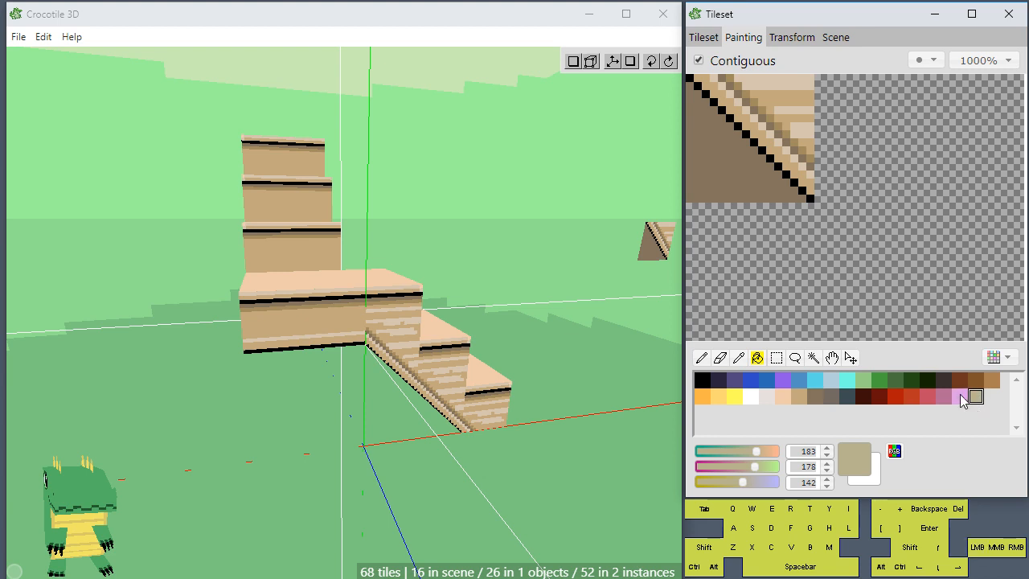
- Remove the newly added beige color from the palette
click(960, 396)
click(974, 396)
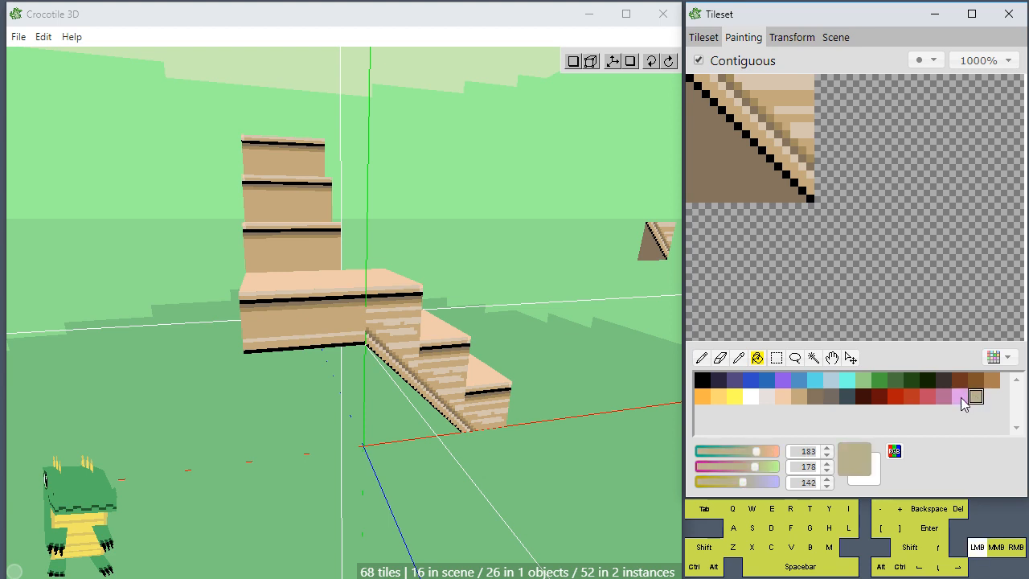
mouse_move(962, 398)
mouse_down()
mouse_move(911, 397)
mouse_move(979, 402)
mouse_up()
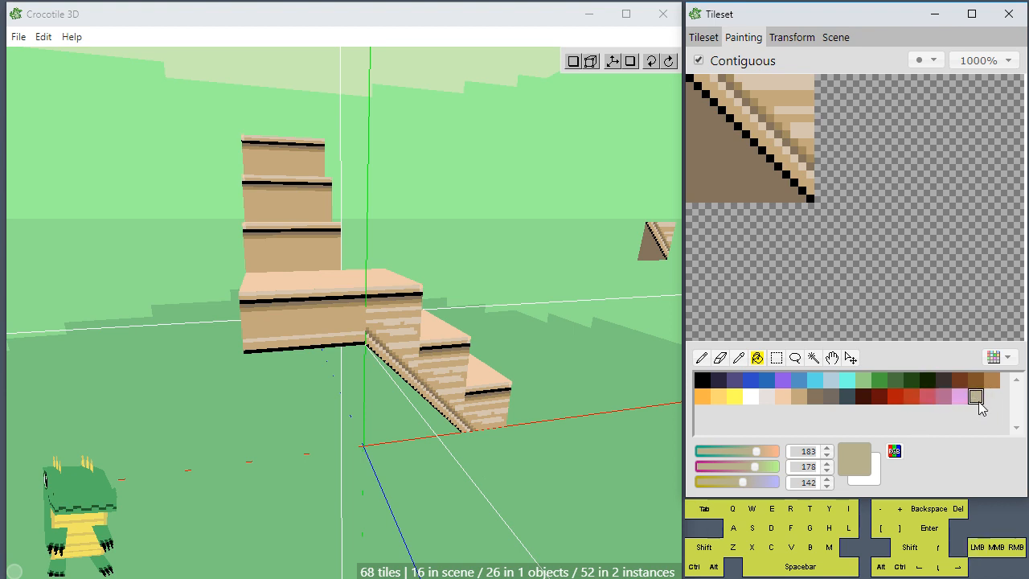
right_click(976, 400)
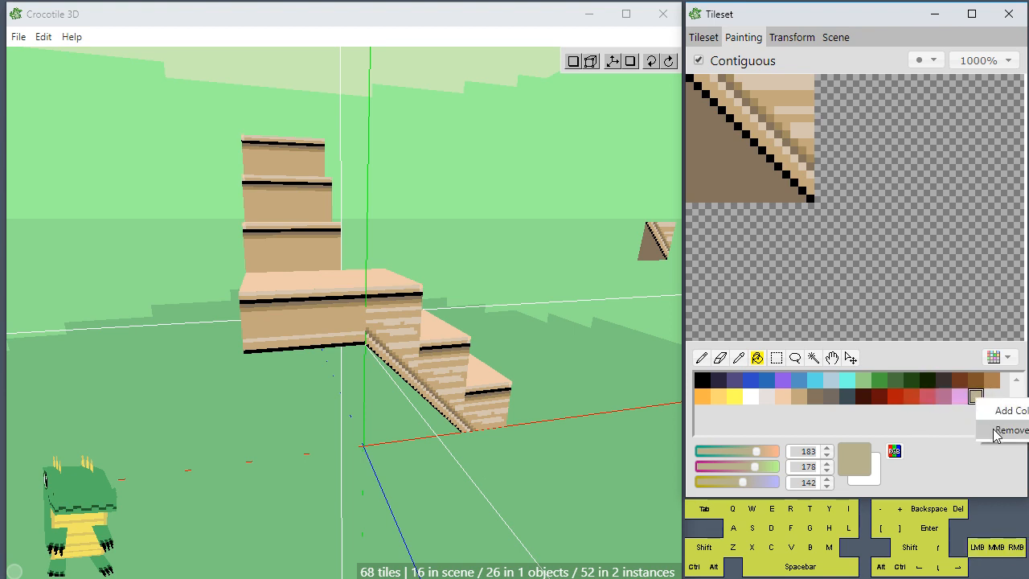
click(994, 427)
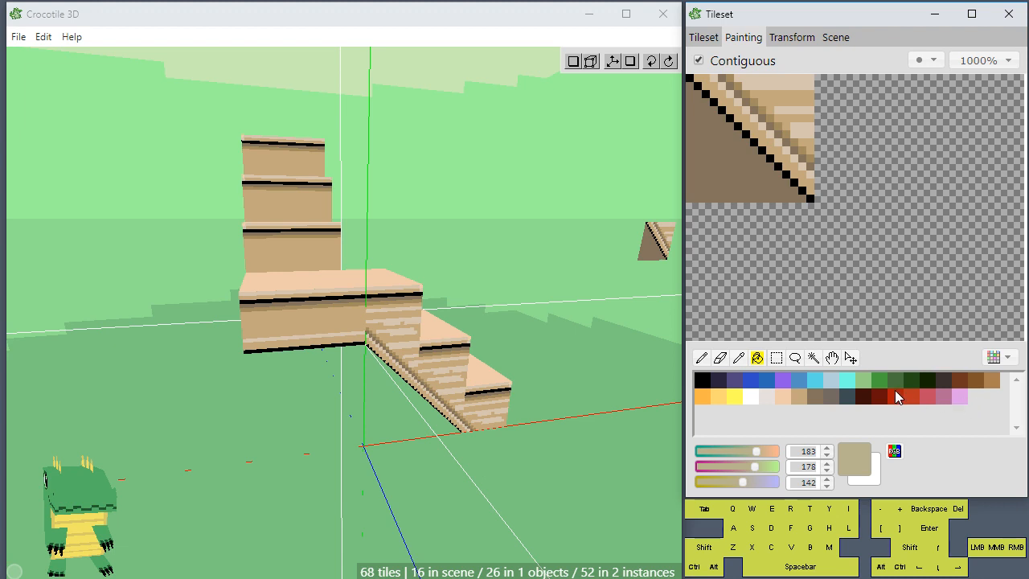
- Hide the color palette and show it again
click(1006, 366)
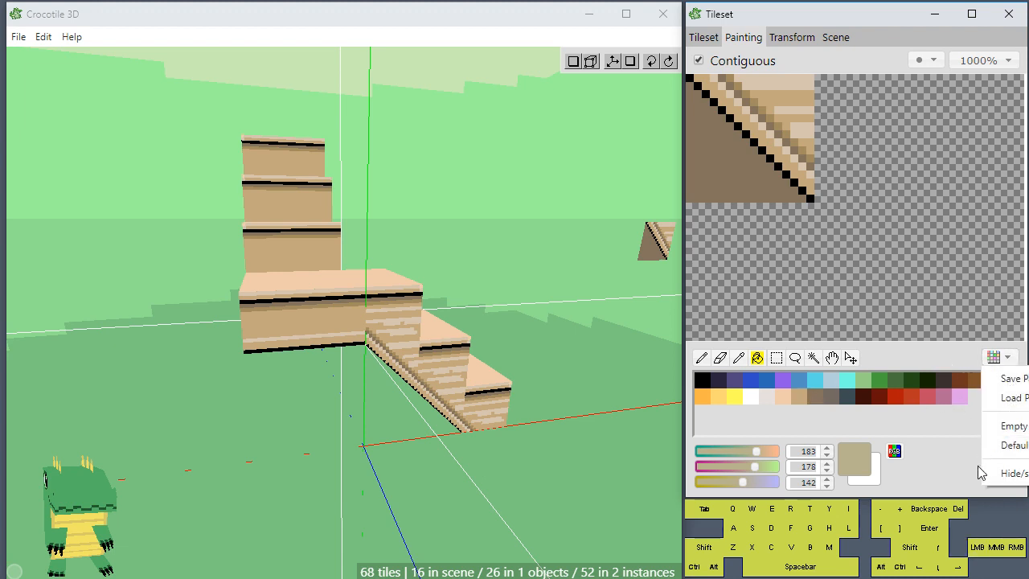
click(1003, 474)
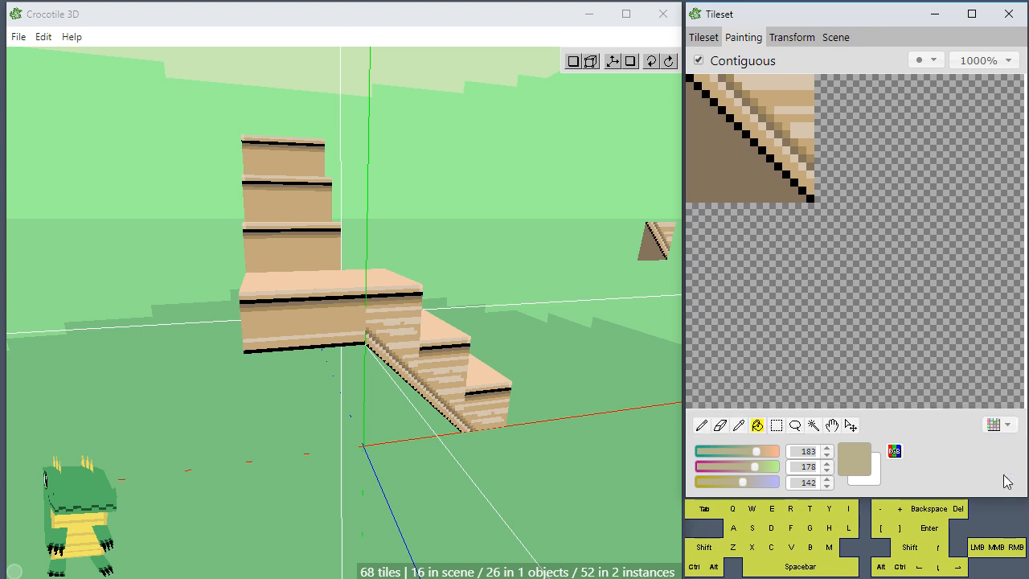
click(999, 426)
click(1011, 537)
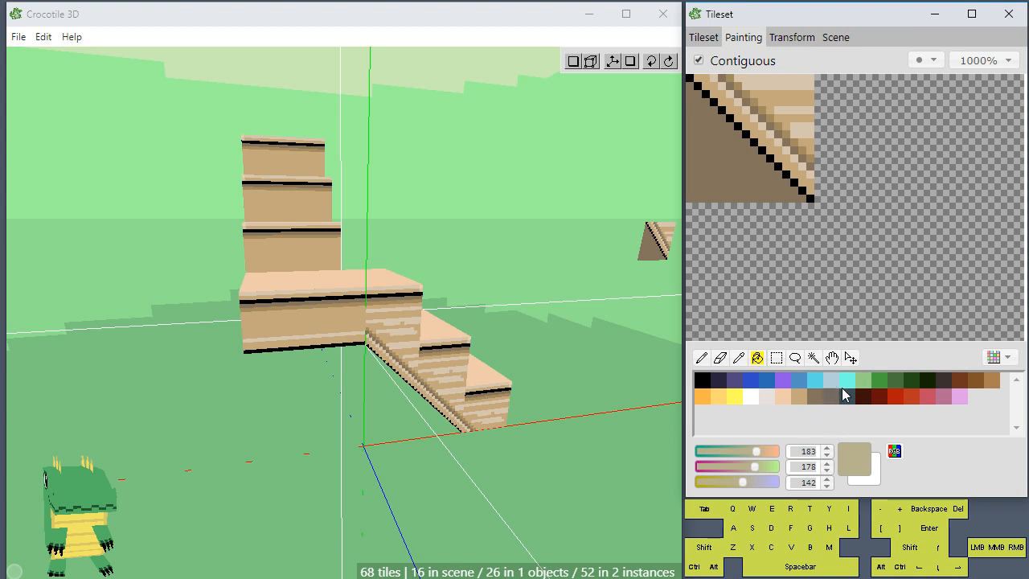
- Choose the tan palette color RGB 196, 168, 125, and sample the brown RGB 133, 115, 94 from the tile's lower corner
click(796, 397)
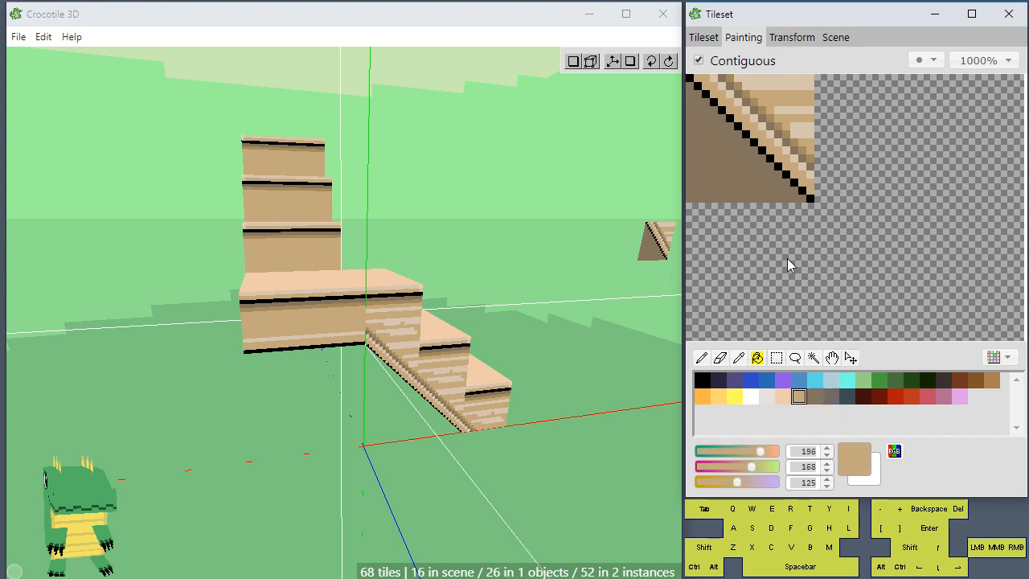
alt+click(742, 179)
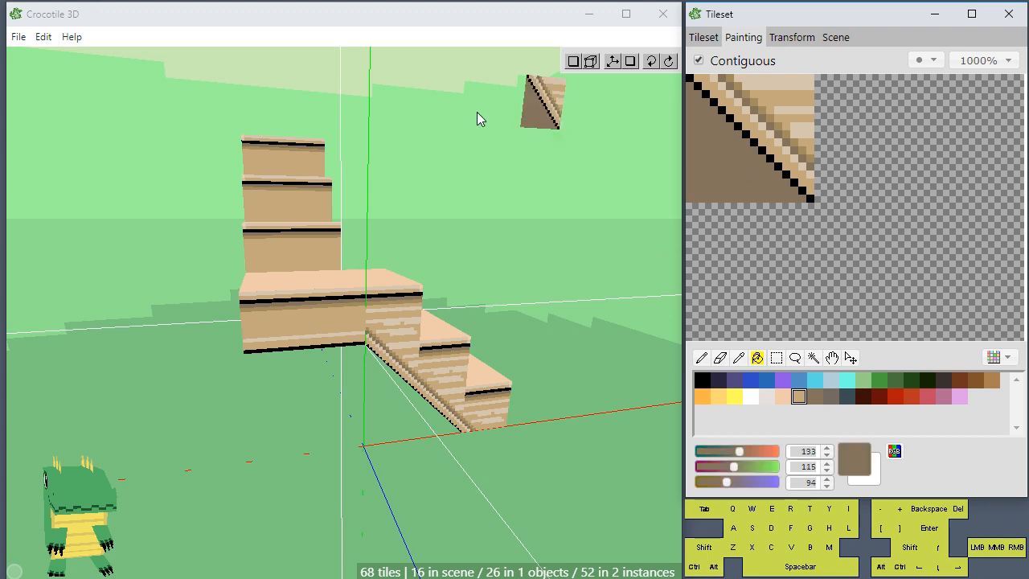
click(438, 173)
right_click(415, 192)
key(space)
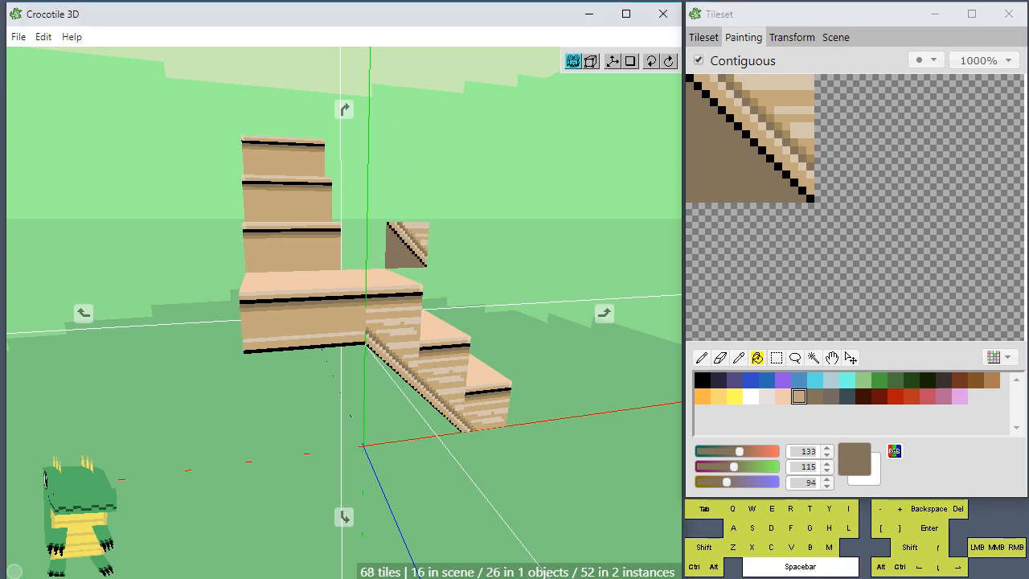
- Examine the finished staircase, landing and underside from several angles
mouse_move(409, 288)
mouse_down()
mouse_move(562, 288)
mouse_move(643, 241)
mouse_move(571, 285)
mouse_move(414, 270)
mouse_up()
key(space)
right_drag(415, 196, 442, 196)
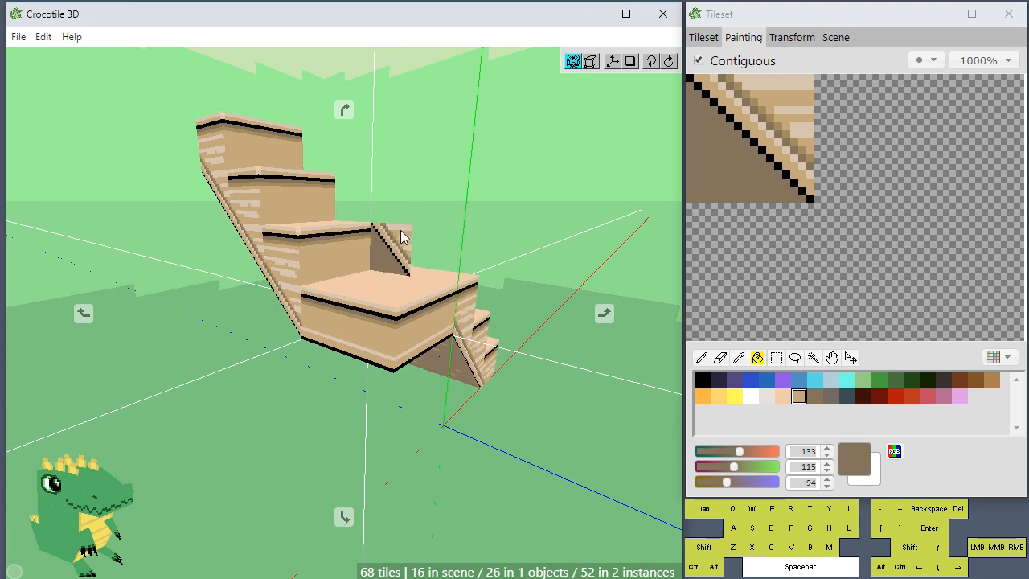
scroll(401, 233, up, 2)
right_drag(483, 150, 467, 185)
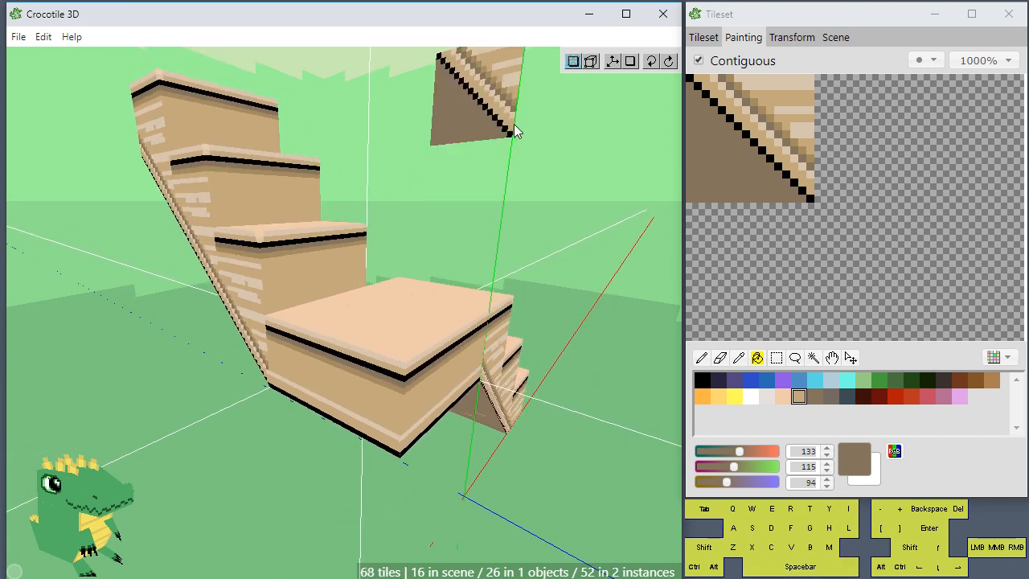
key(space)
drag(540, 205, 491, 221)
scroll(492, 227, down, 3)
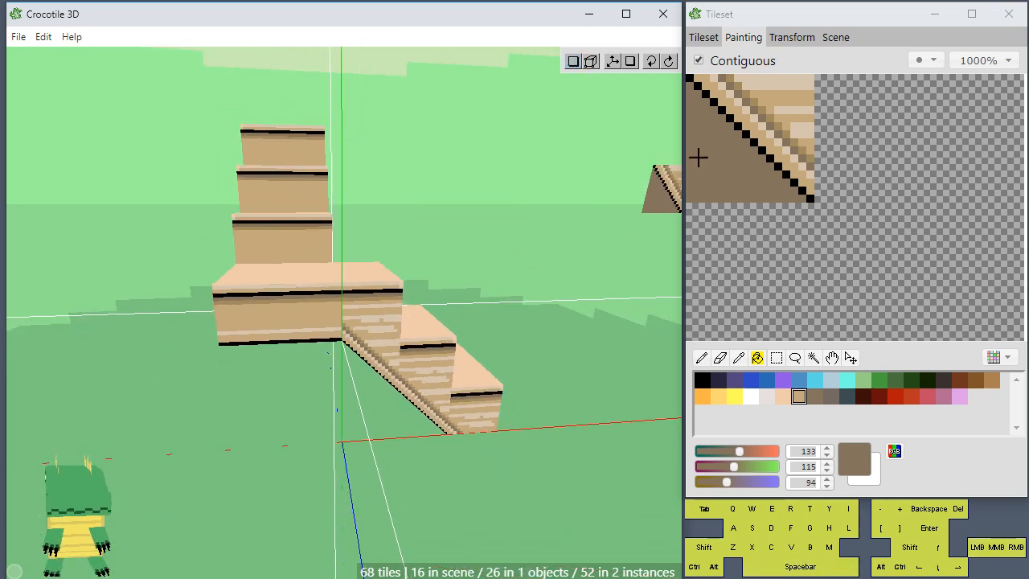
click(705, 39)
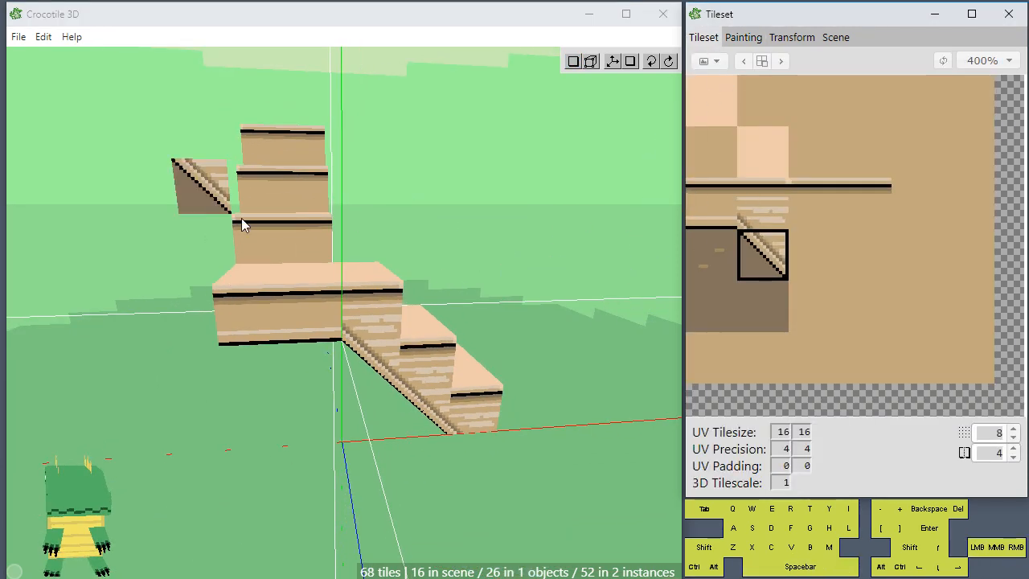
key(space)
right_drag(348, 259, 392, 272)
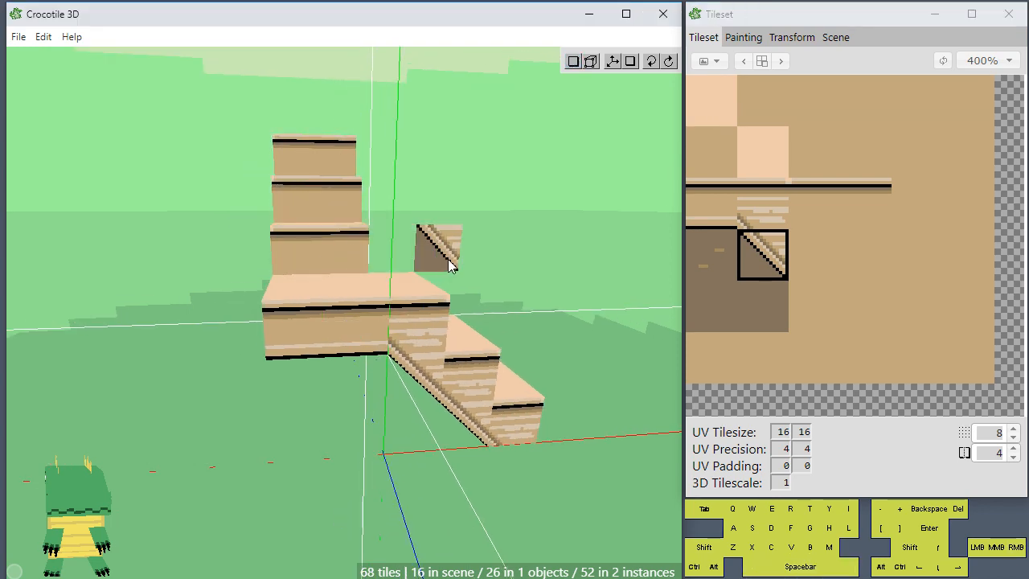
key(space)
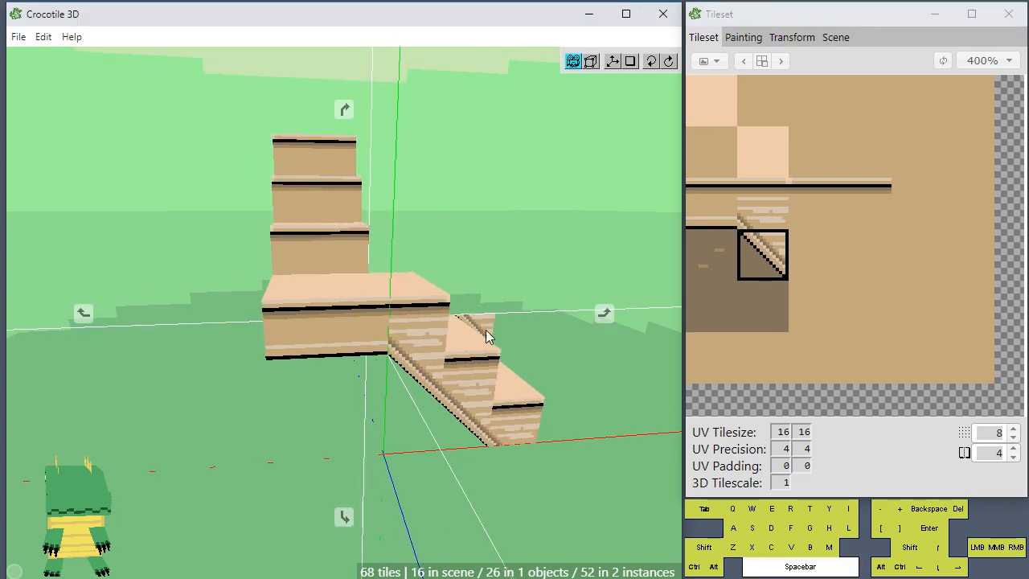
drag(487, 333, 456, 332)
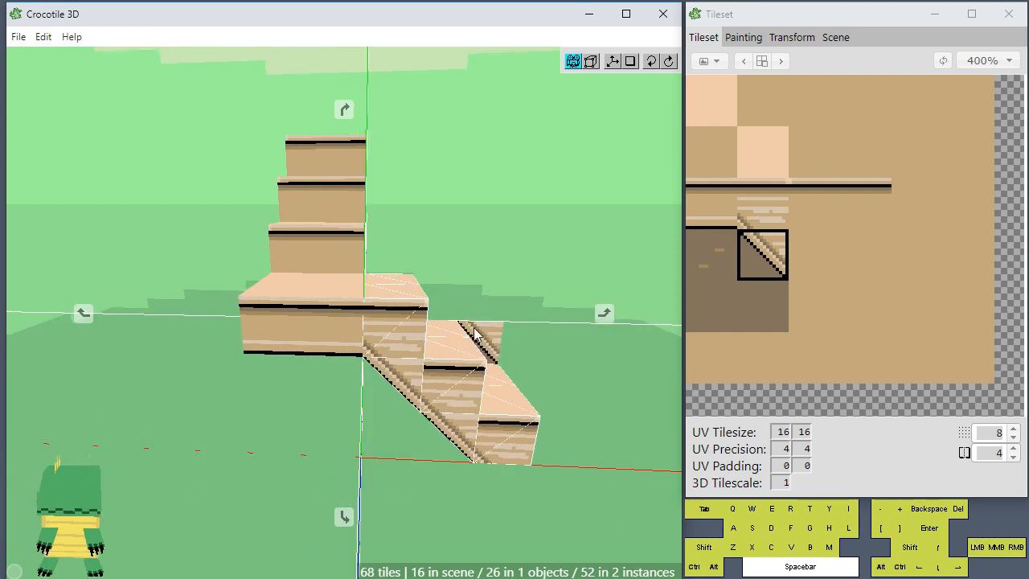
mouse_move(490, 255)
mouse_down()
mouse_move(491, 277)
mouse_move(478, 264)
mouse_move(489, 265)
mouse_up()
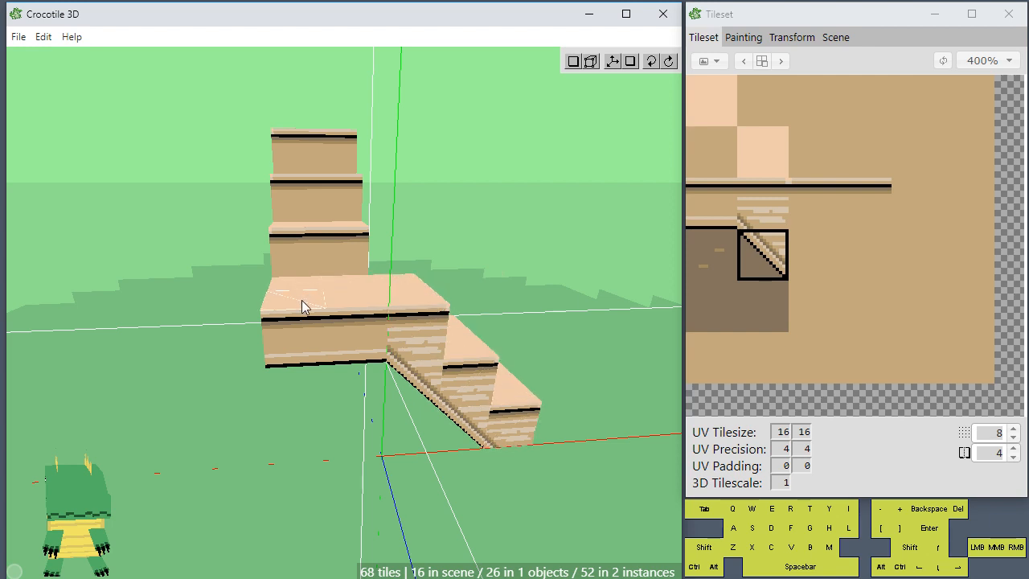
drag(302, 300, 312, 293)
scroll(407, 265, up, 2)
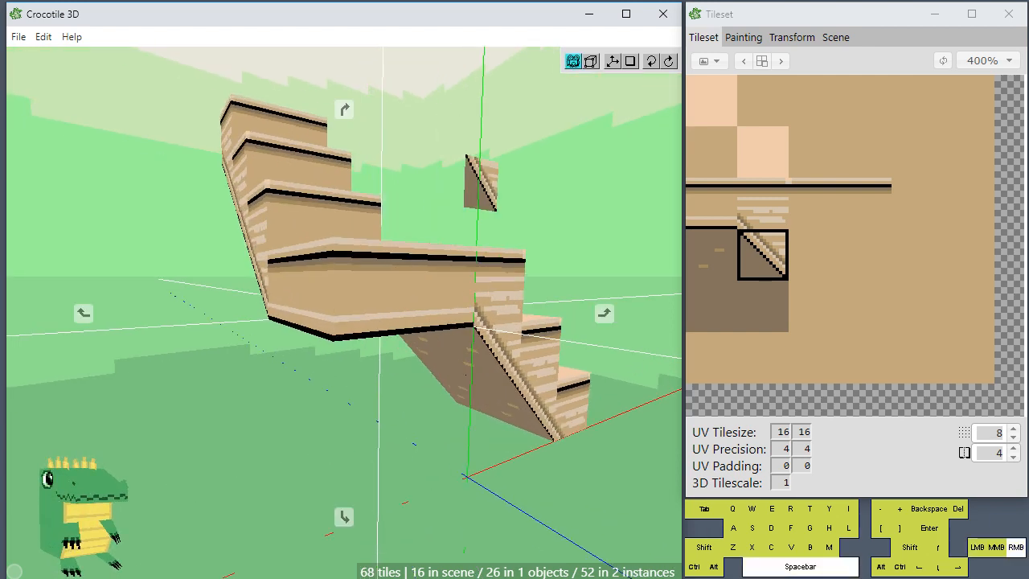
right_drag(464, 193, 457, 218)
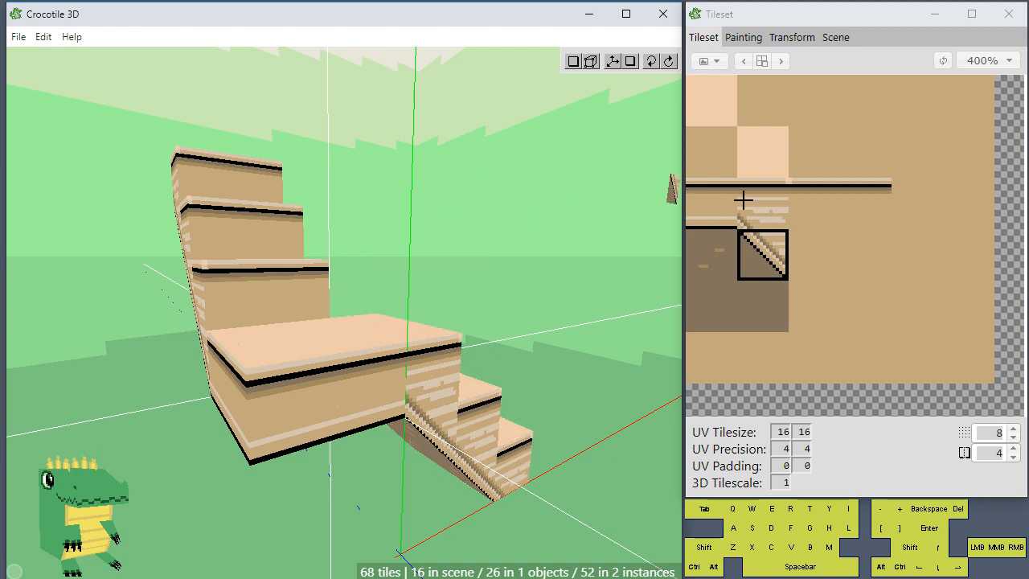
- Select the 2×2 block of plain tan tiles above the black-lined trim strip and clear its pixels to transparency
click(811, 162)
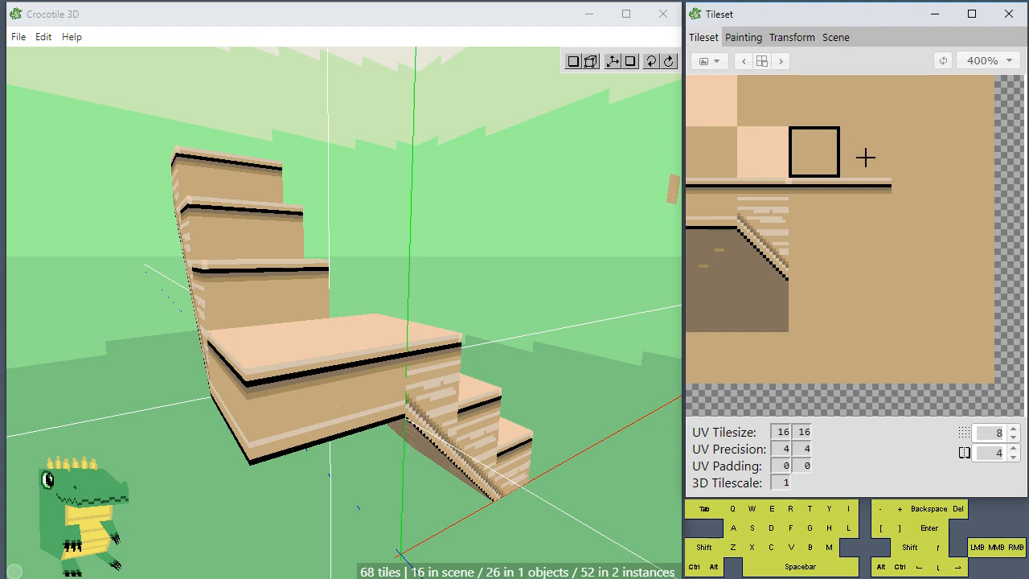
click(866, 155)
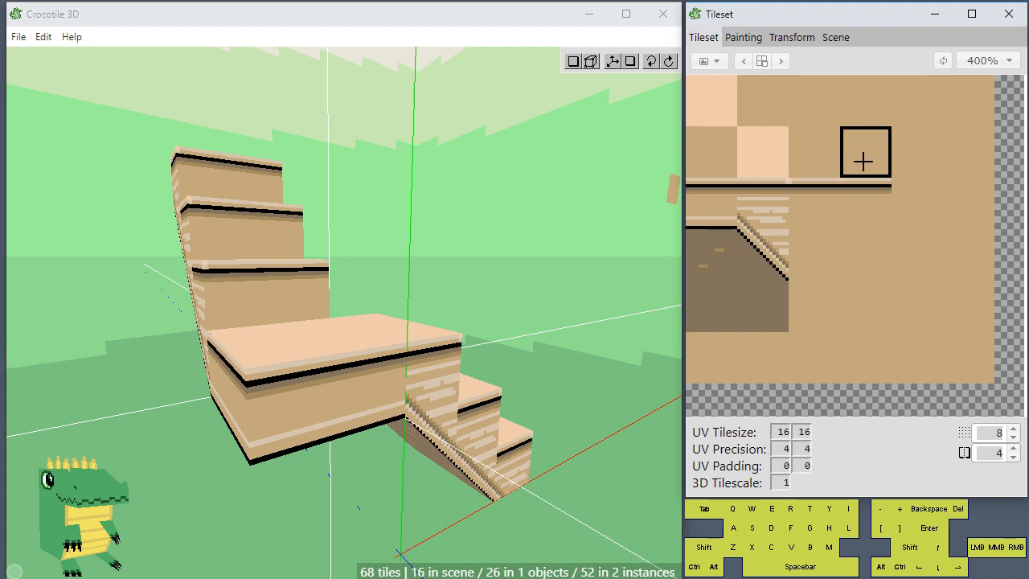
drag(868, 151, 815, 121)
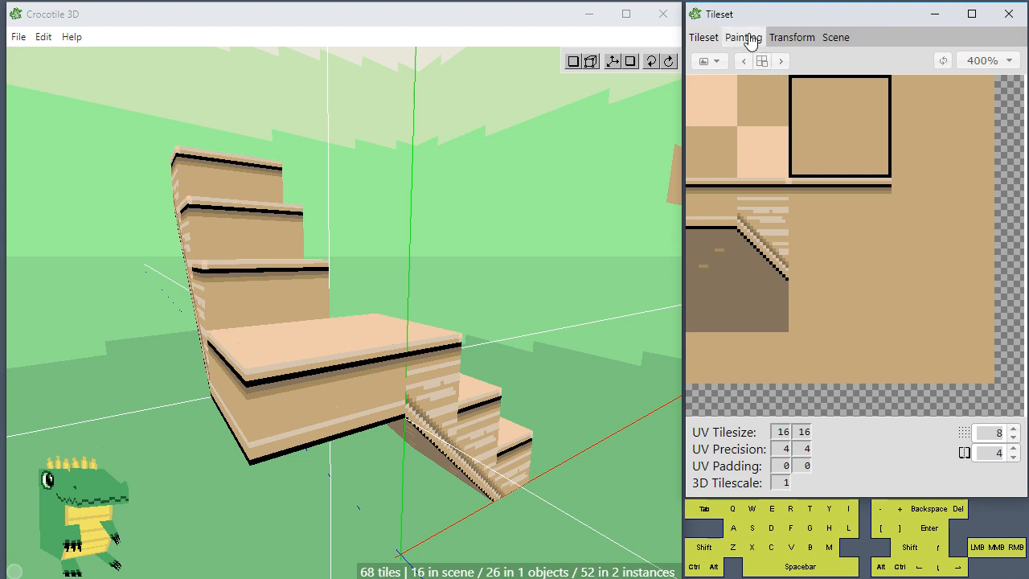
click(761, 62)
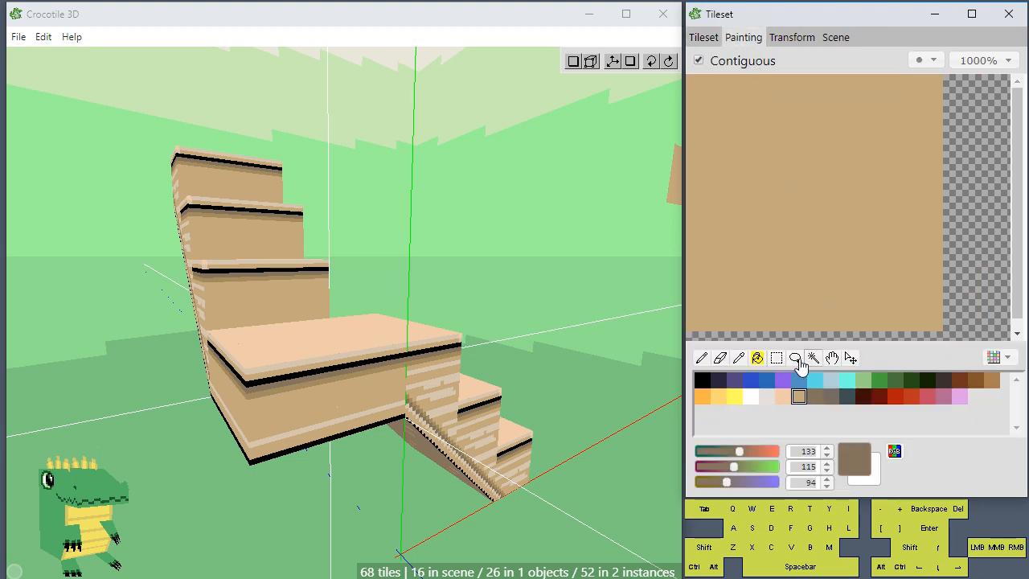
click(777, 359)
drag(693, 83, 732, 131)
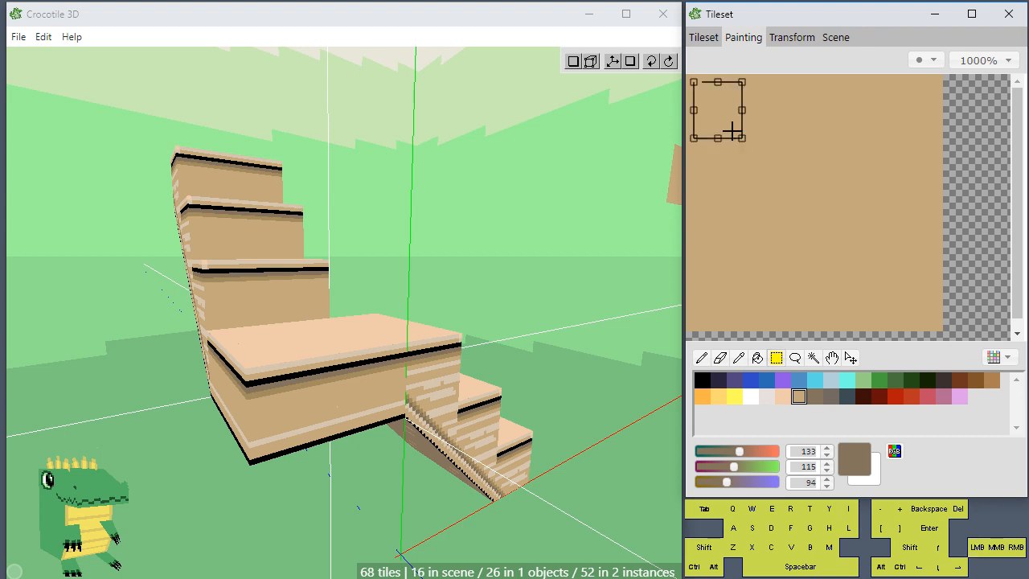
drag(689, 78, 894, 286)
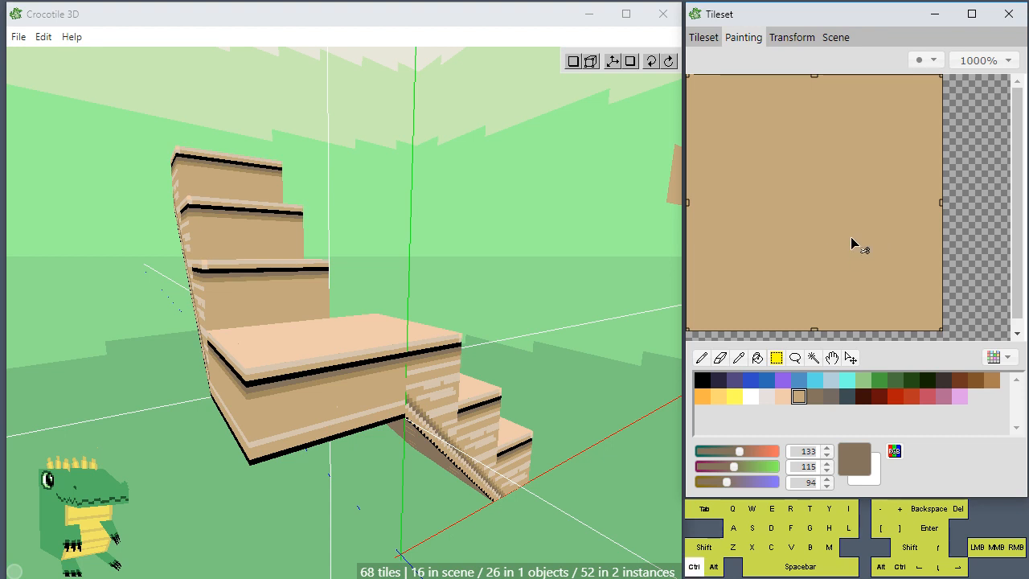
ctrl+drag(815, 222, 878, 179)
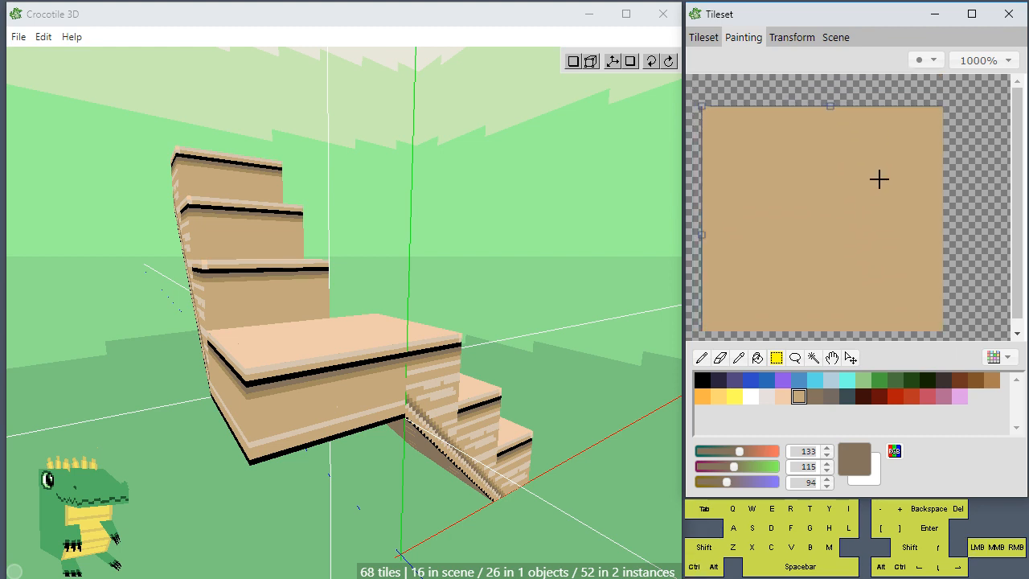
key(Delete)
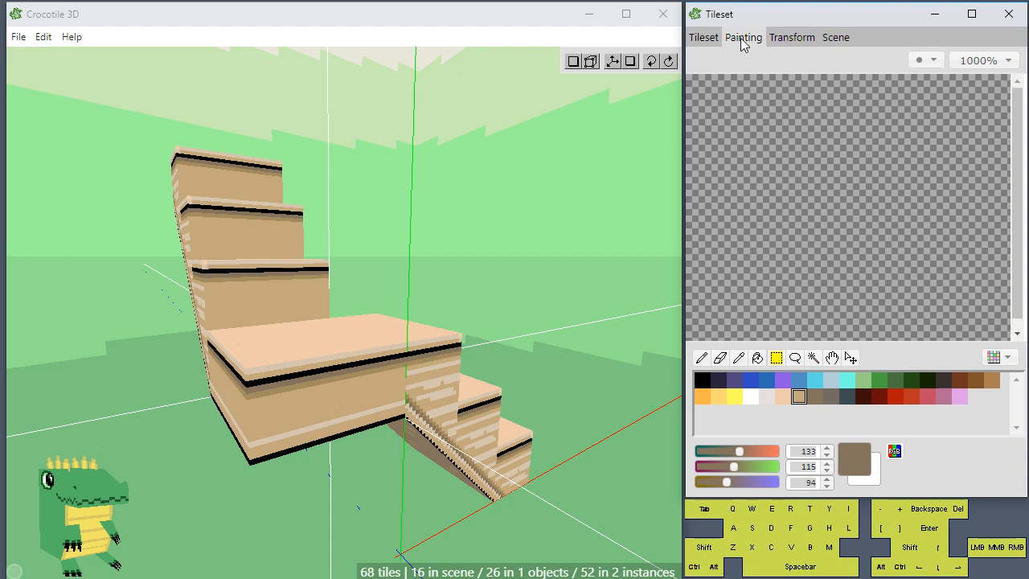
- Paint a short brown vertical stub at the lower right of the cleared block's lower-left tile with the pencil
click(703, 38)
click(739, 37)
click(700, 357)
drag(785, 330, 785, 283)
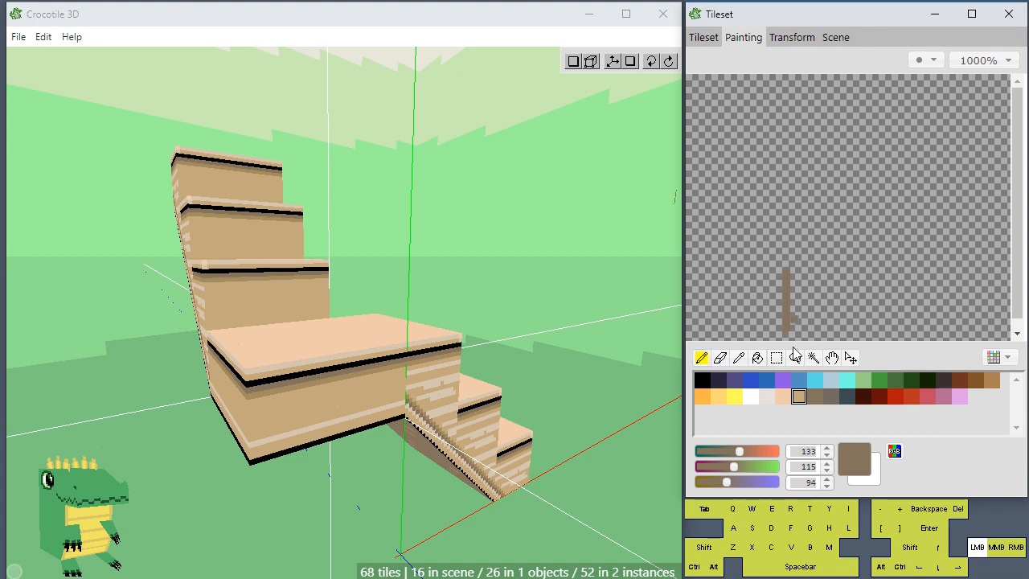
mouse_move(790, 324)
mouse_down()
mouse_move(807, 323)
mouse_move(790, 281)
mouse_up()
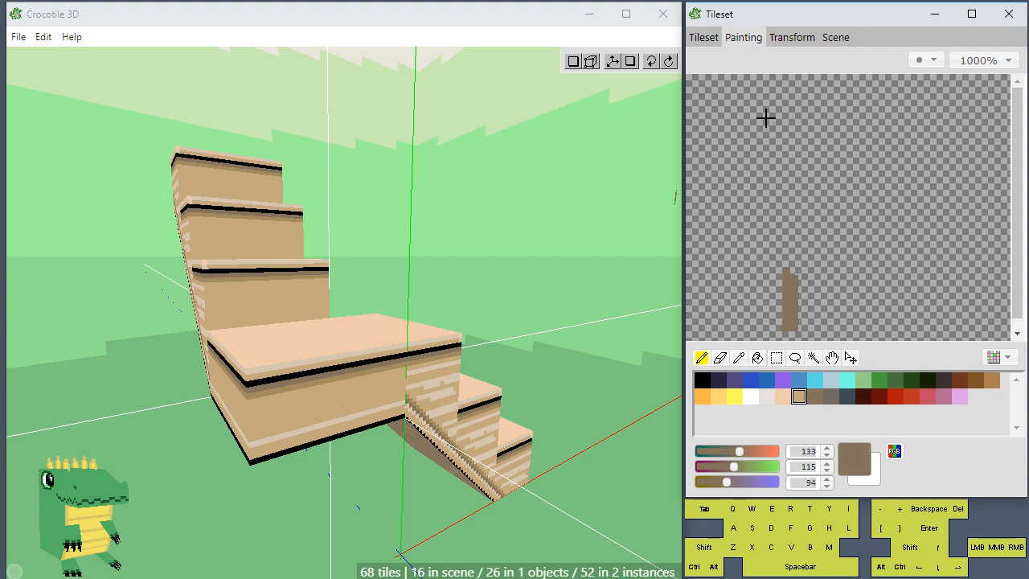
- Choose the transparent tile with the brown stub and place it upright along the landing's front edge, at its outer end
click(704, 39)
click(823, 156)
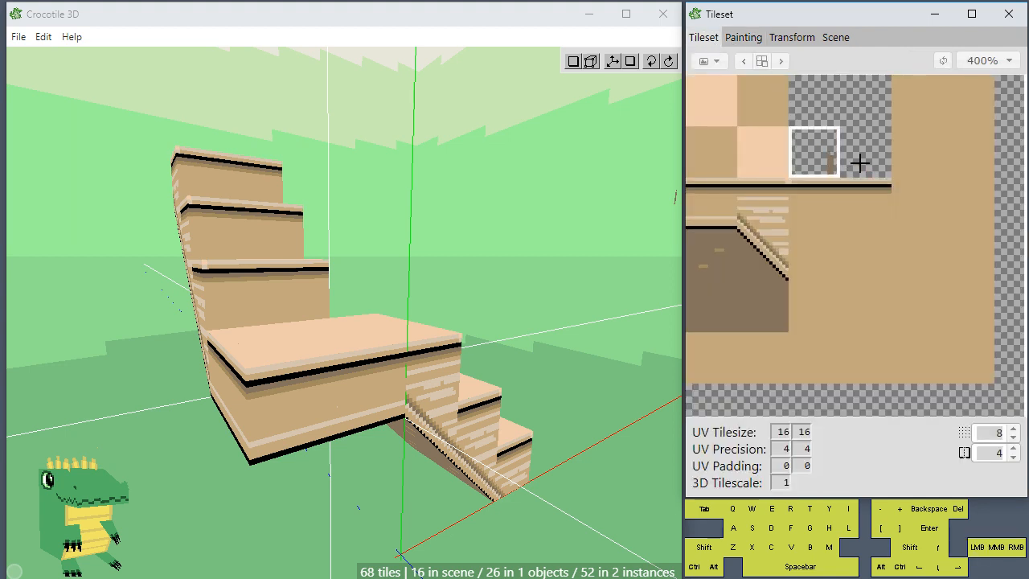
click(868, 161)
click(745, 38)
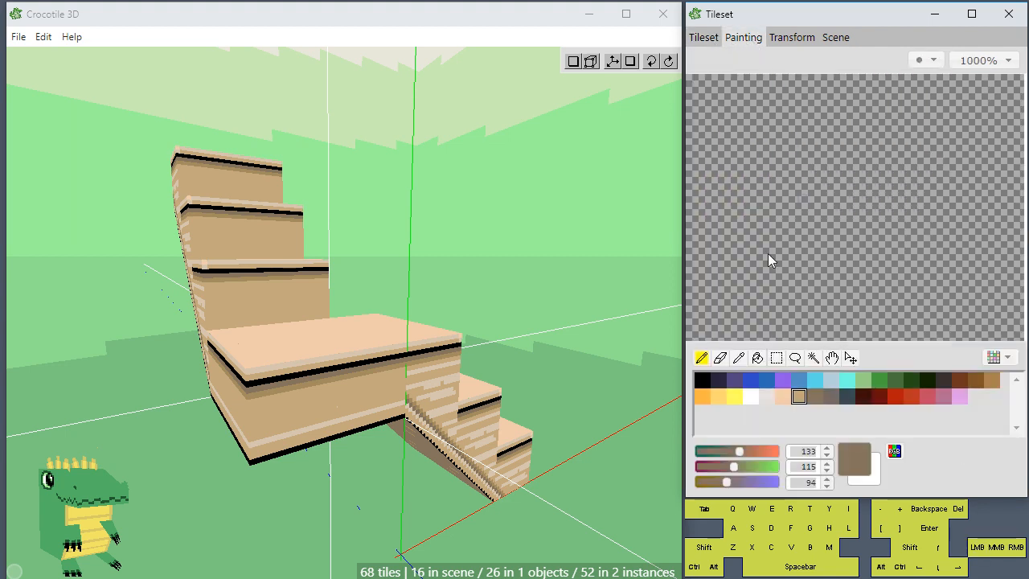
click(706, 40)
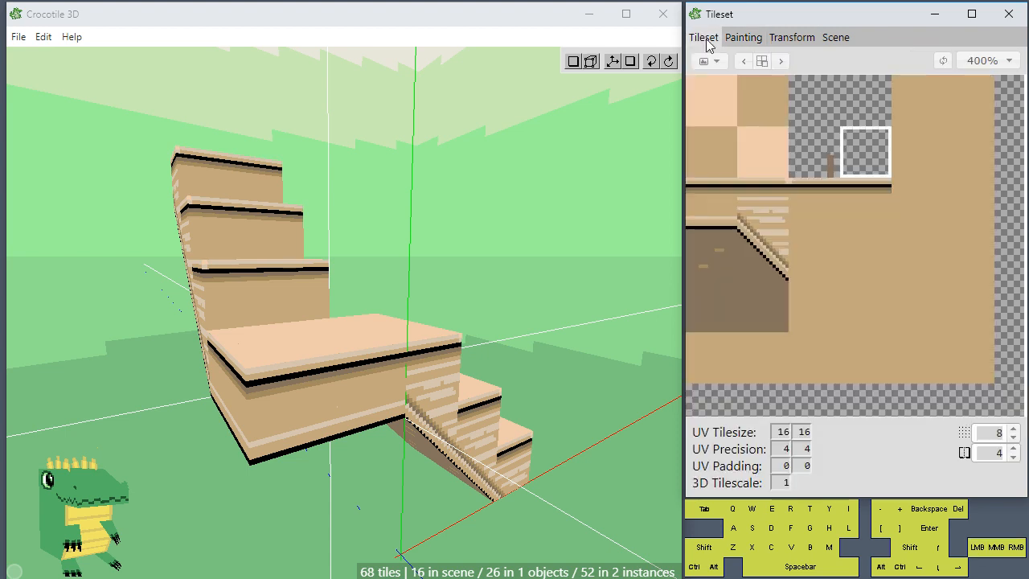
click(827, 156)
key(space)
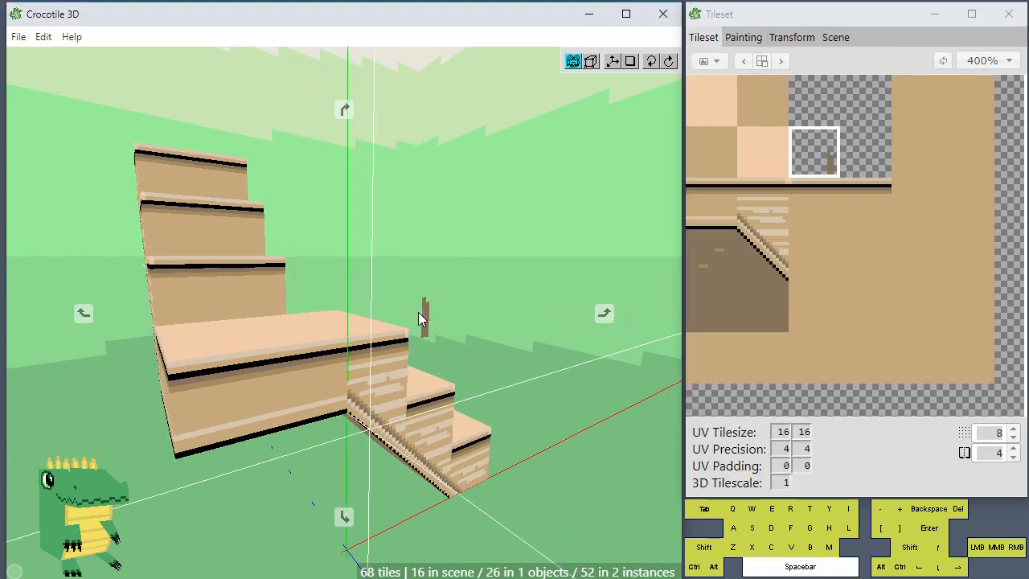
drag(397, 323, 279, 321)
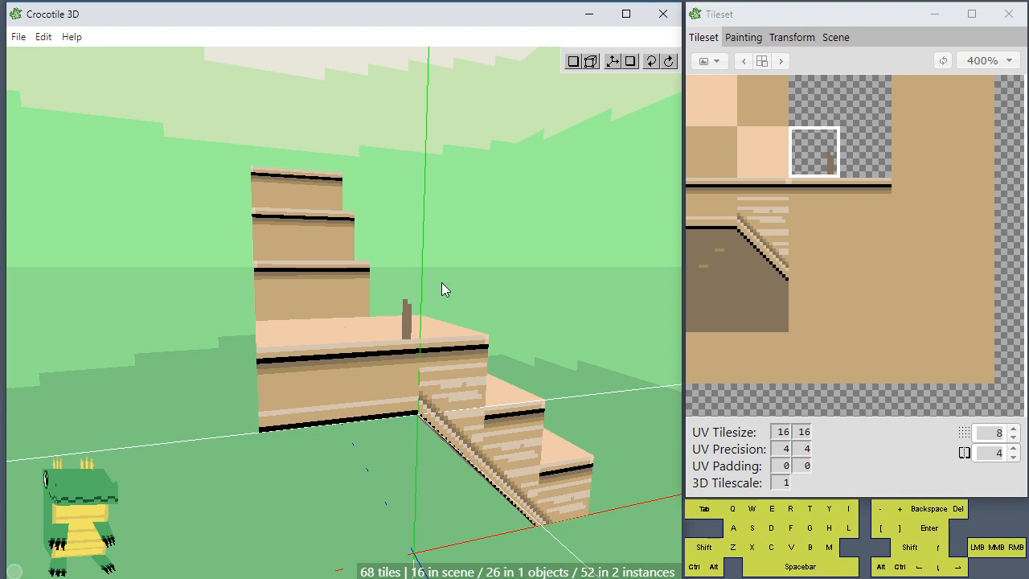
click(850, 156)
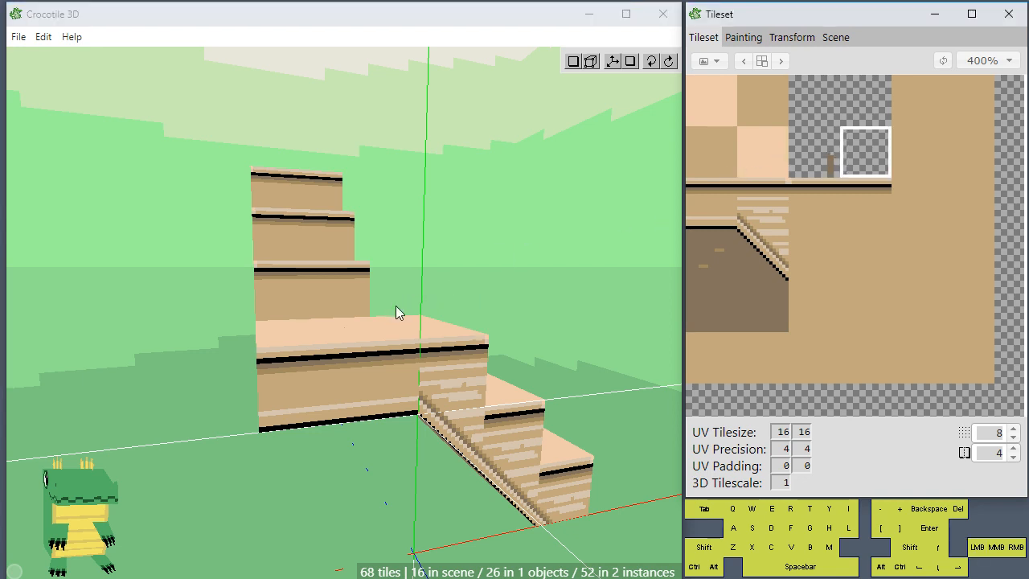
click(807, 150)
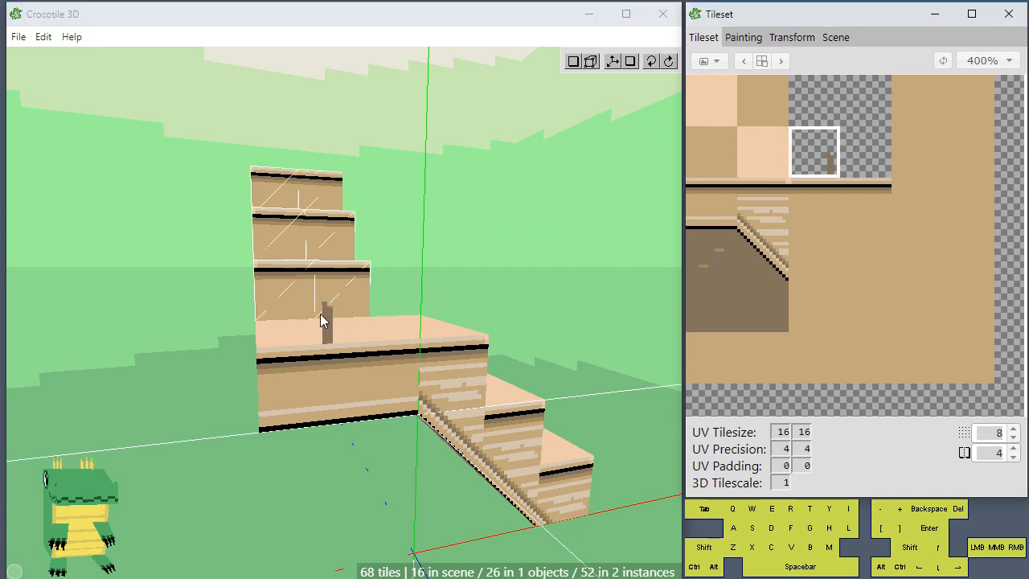
click(320, 314)
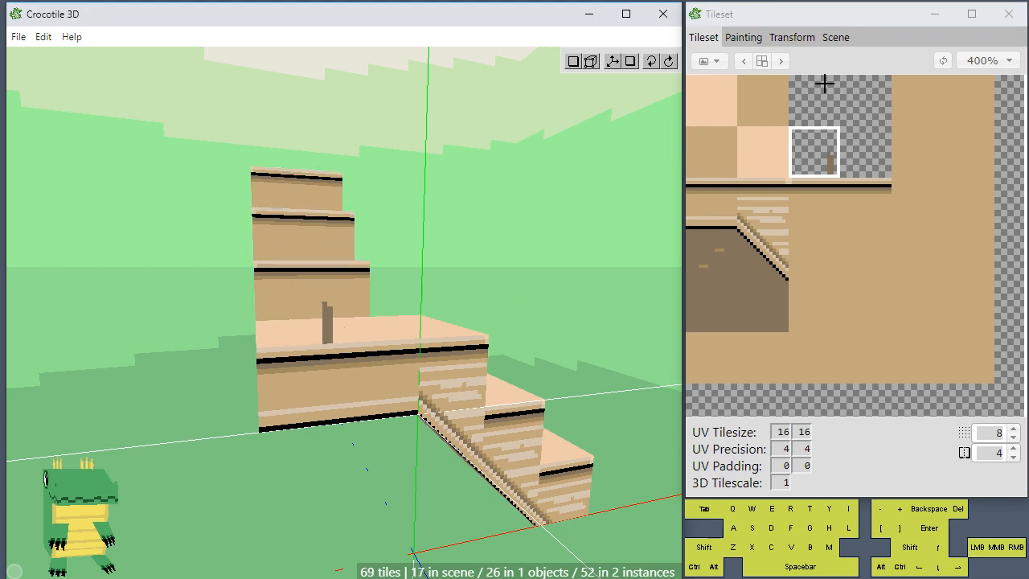
- Paint a one-pixel brown rail along the full bottom edge of the placed transparent tile
click(743, 39)
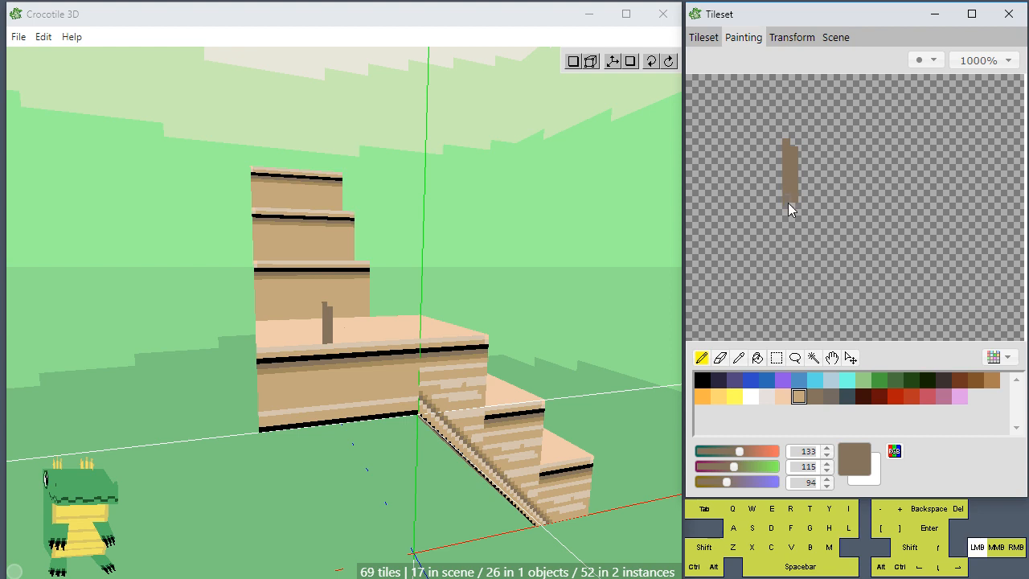
mouse_move(685, 195)
shift+mouse_down()
mouse_move(723, 193)
mouse_move(683, 199)
shift+mouse_up()
shift+click(741, 201)
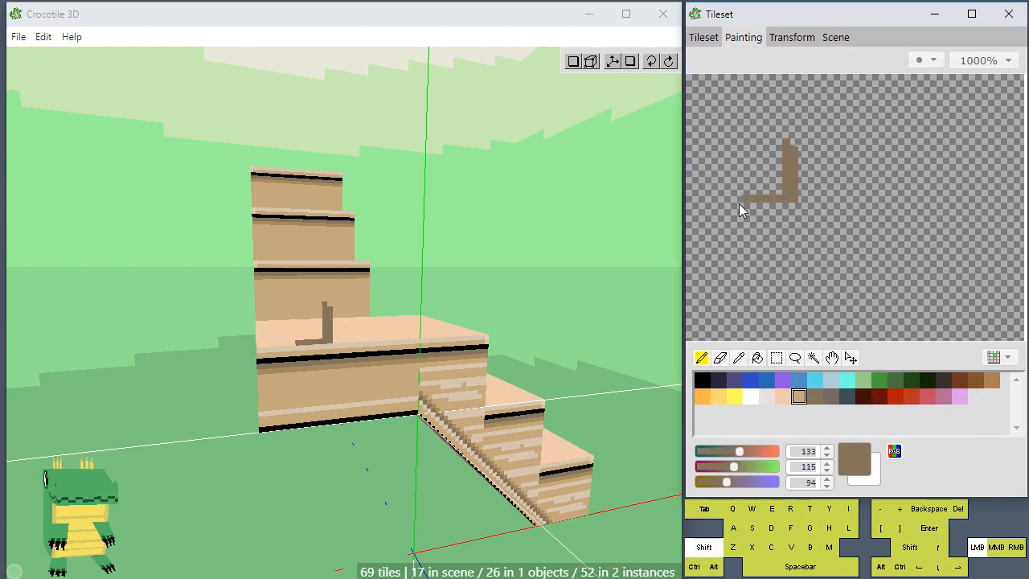
shift+click(690, 211)
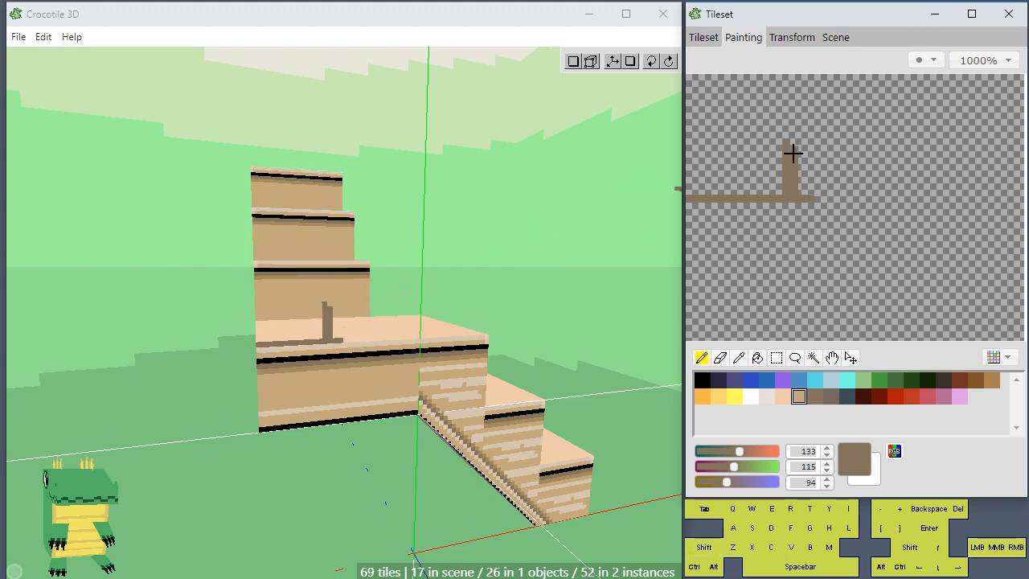
- Paint a two-pixel-wide brown post up the full height of the tile's left edge
drag(696, 196, 694, 98)
shift+drag(688, 188, 689, 105)
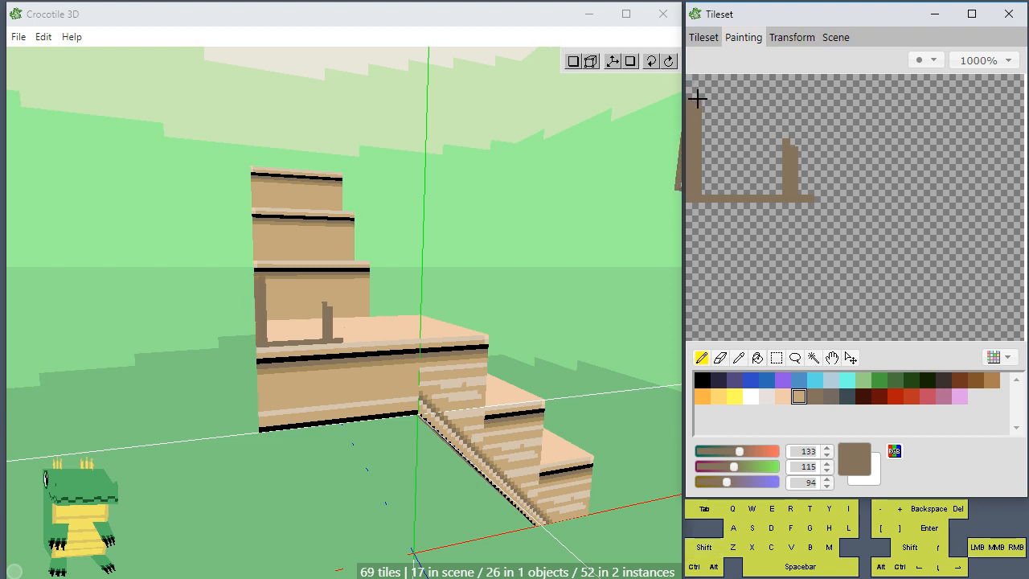
shift+click(695, 94)
shift+click(691, 81)
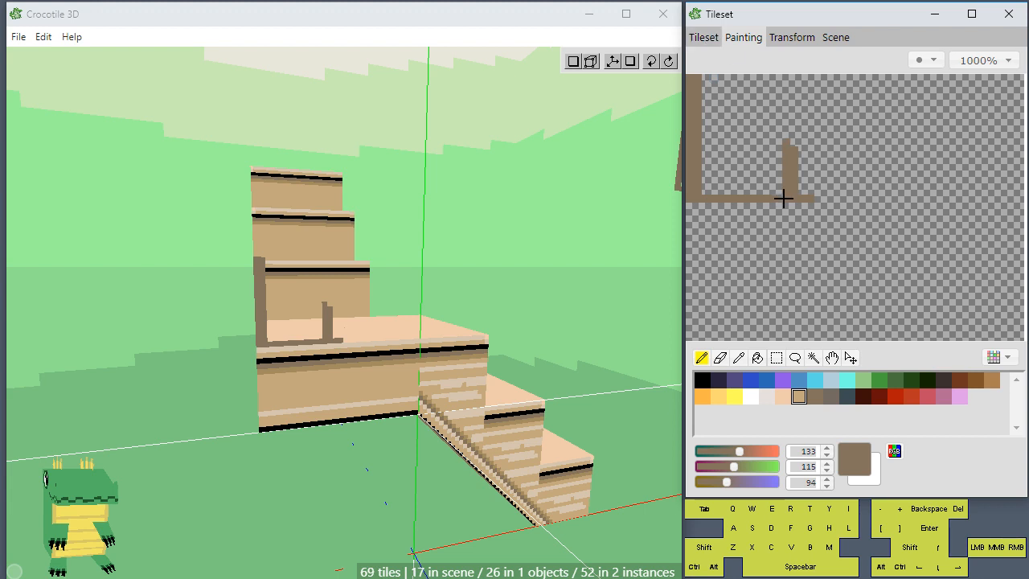
- Paint a second two-pixel-wide, full-height brown post at the tile's middle and erase the short stub beside it
drag(757, 197, 758, 83)
mouse_move(760, 196)
shift+mouse_down()
mouse_move(765, 85)
mouse_move(779, 106)
shift+mouse_up()
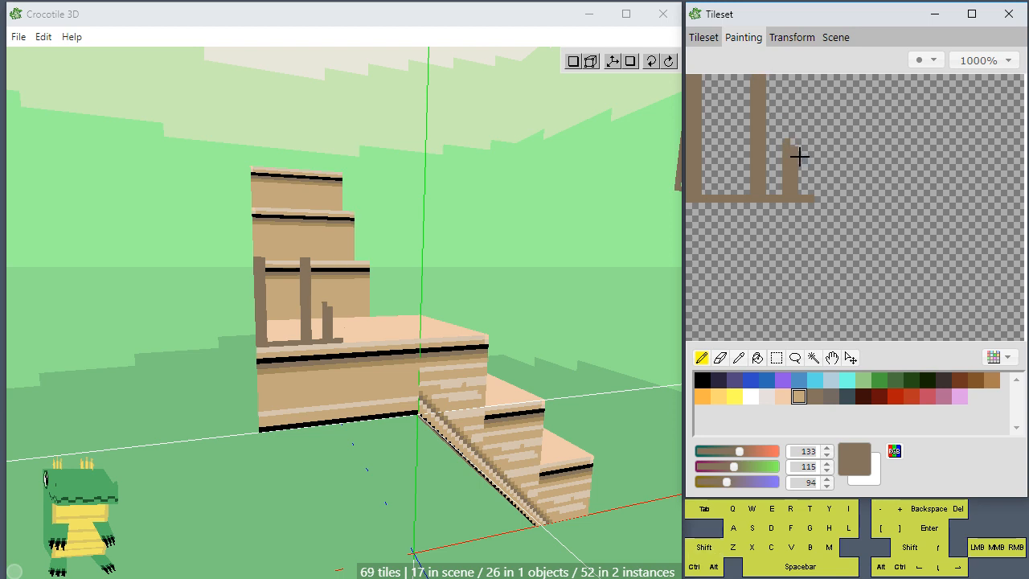
drag(787, 188, 794, 150)
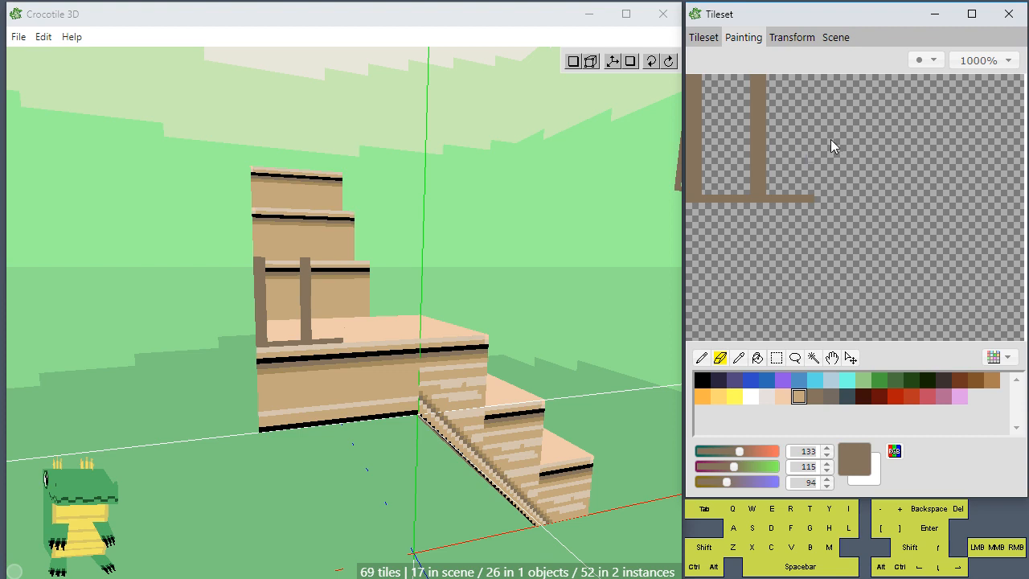
- Open the two-by-two tile area containing the transparent railing tile for painting, and fill the railing's posts and bottom rail with white
click(709, 38)
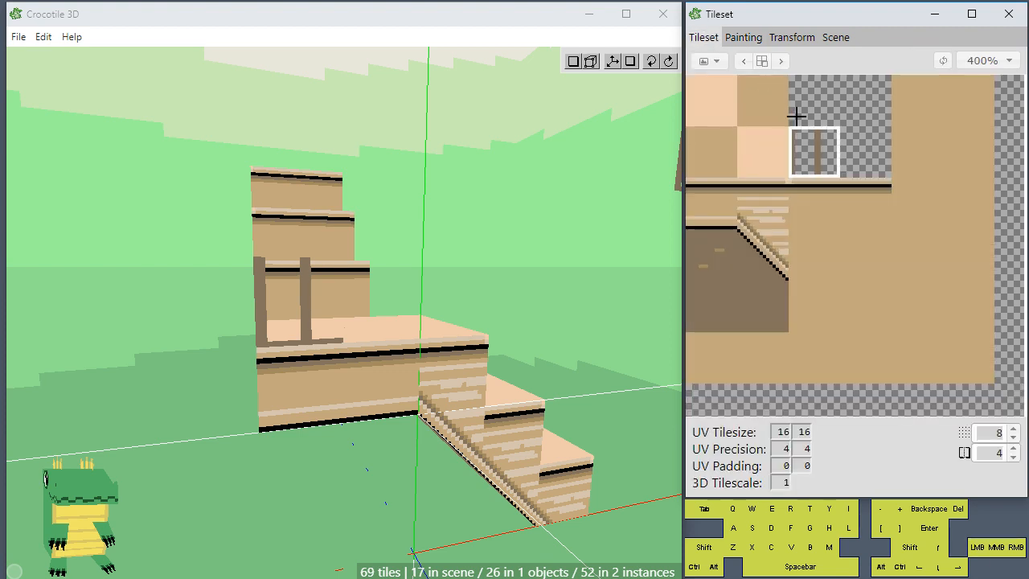
drag(800, 88, 847, 150)
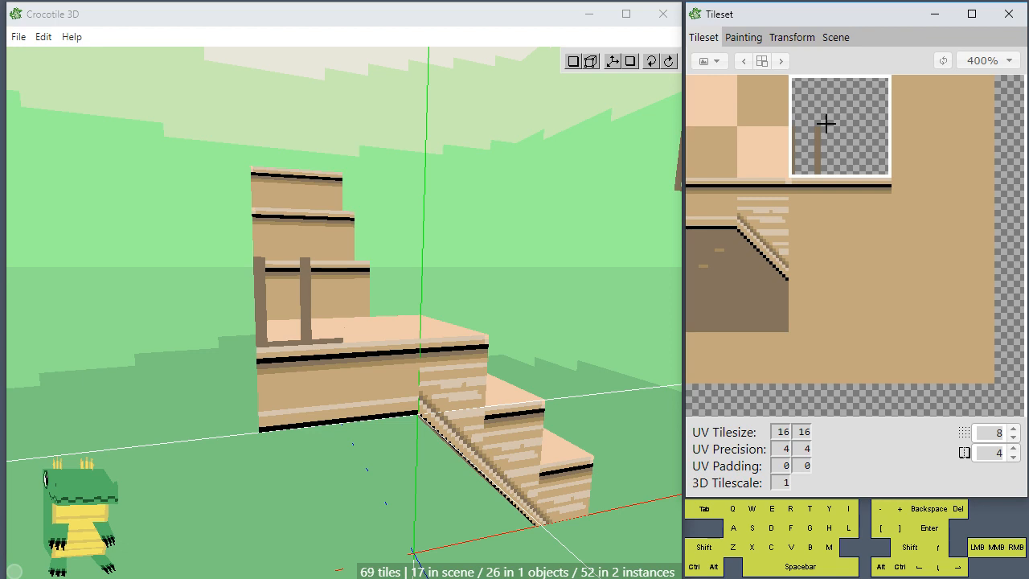
click(743, 37)
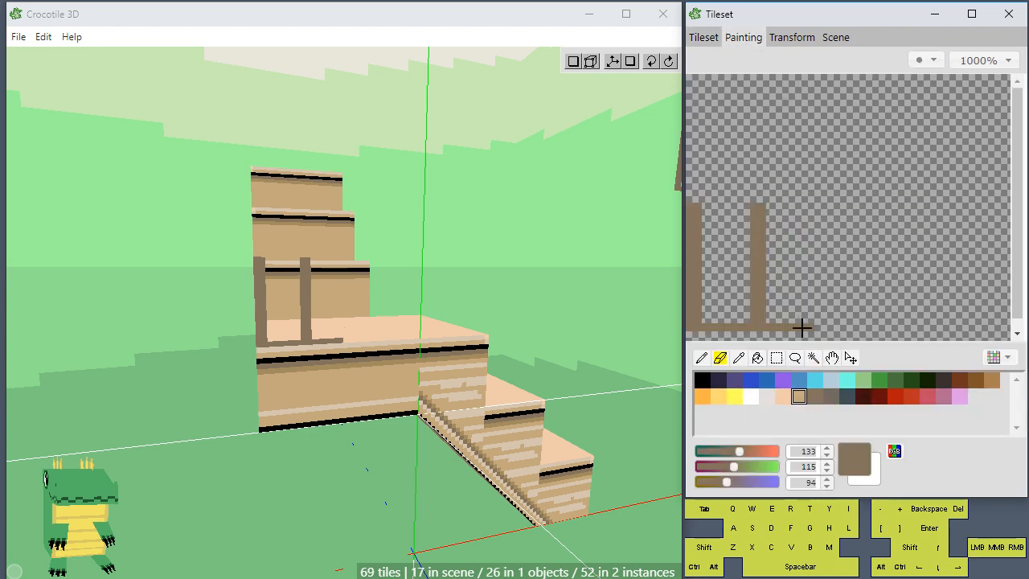
click(750, 397)
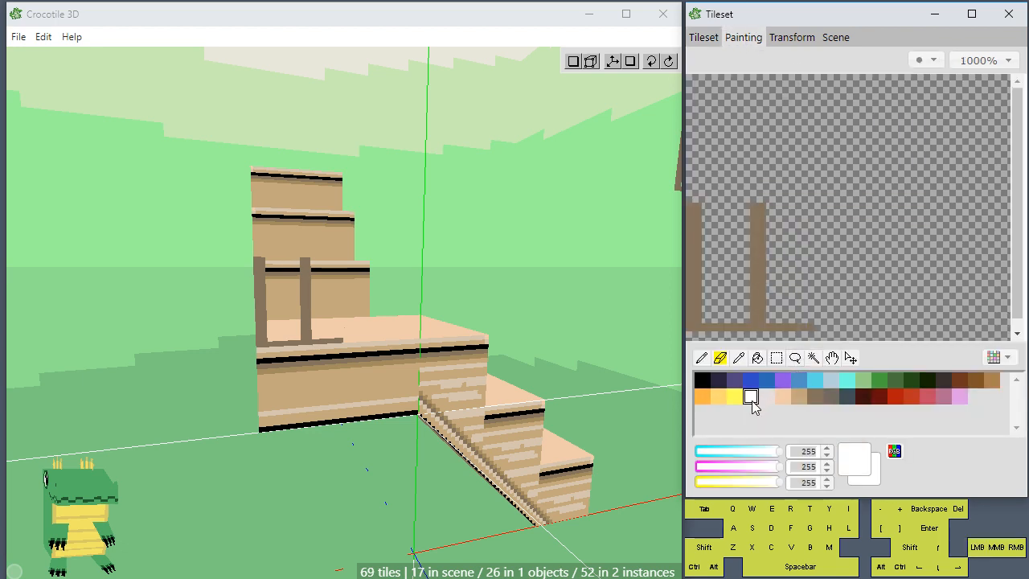
key(g)
click(756, 314)
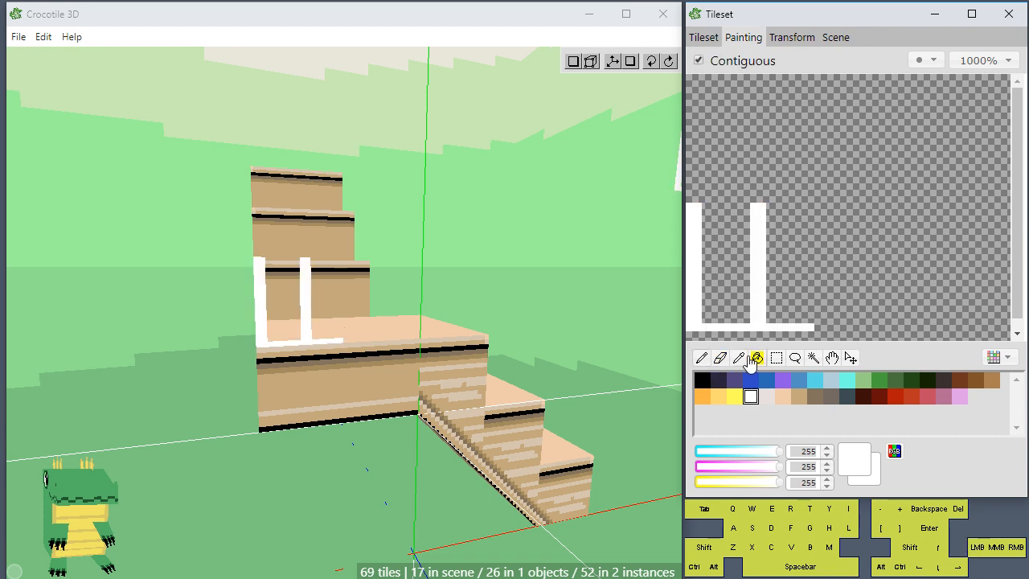
- Paint a two-pixel-thick black handrail above the posts, across the full width of the two-by-two tile area
click(702, 380)
key(b)
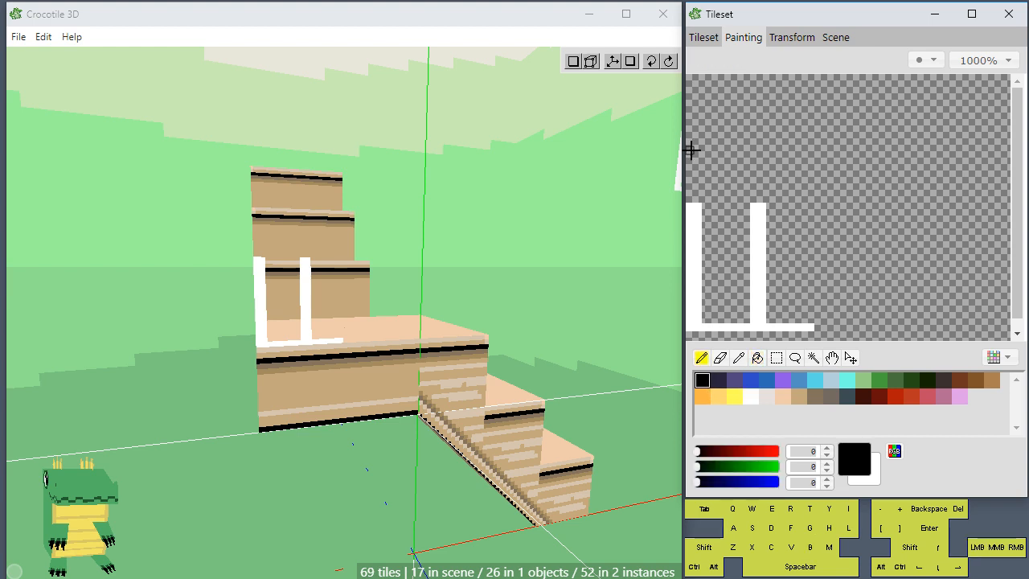
shift+drag(690, 145, 973, 157)
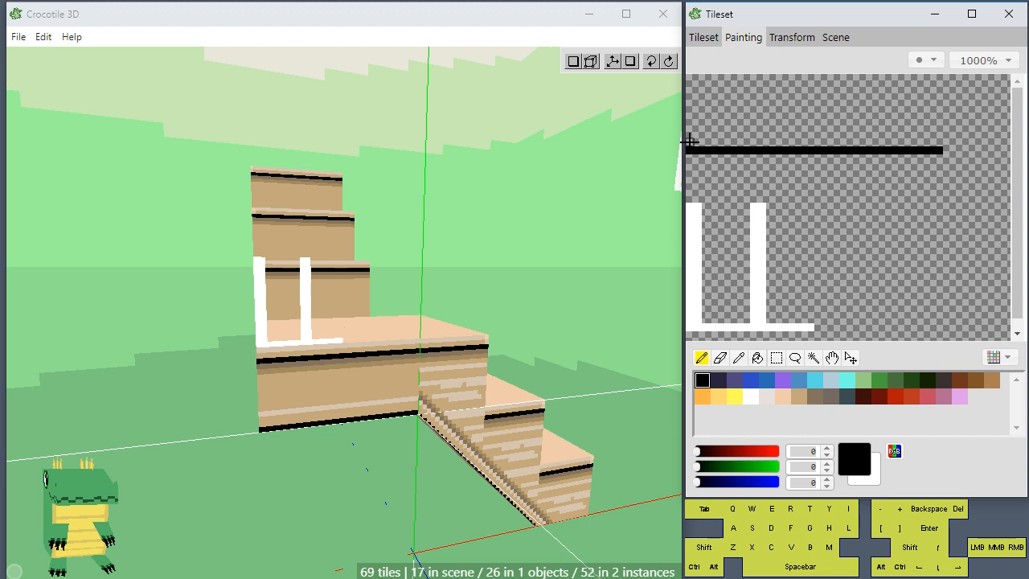
shift+drag(690, 141, 946, 145)
shift+drag(686, 138, 720, 149)
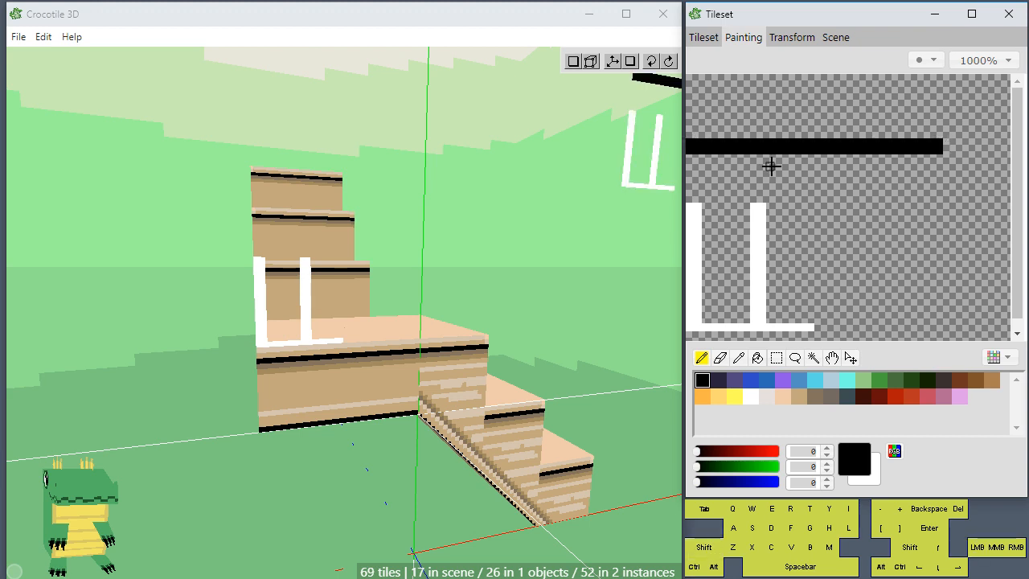
- Extend both white posts up to the black handrail at their two-pixel width
alt+click(758, 207)
shift+drag(758, 206, 761, 161)
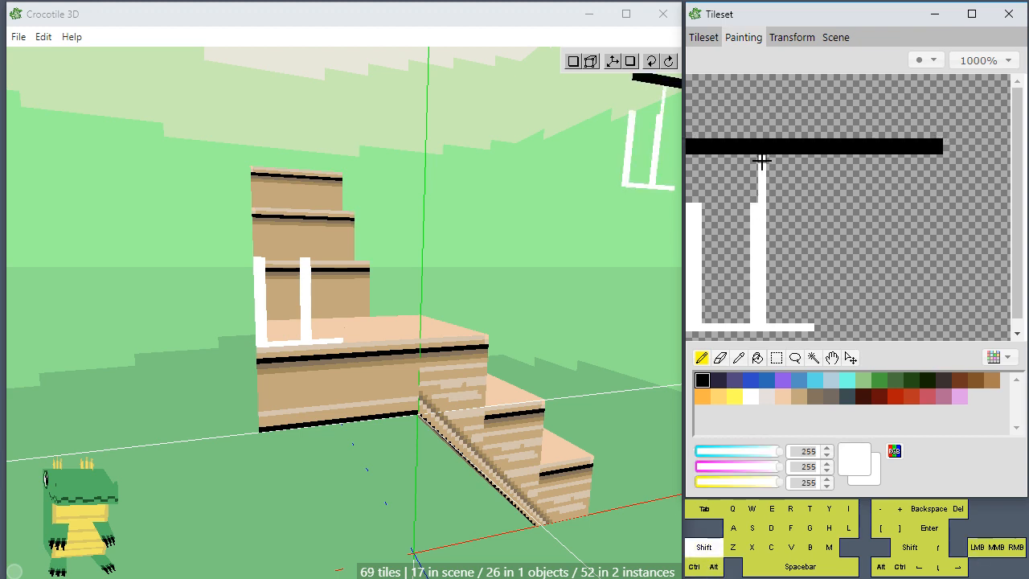
shift+drag(697, 158, 699, 204)
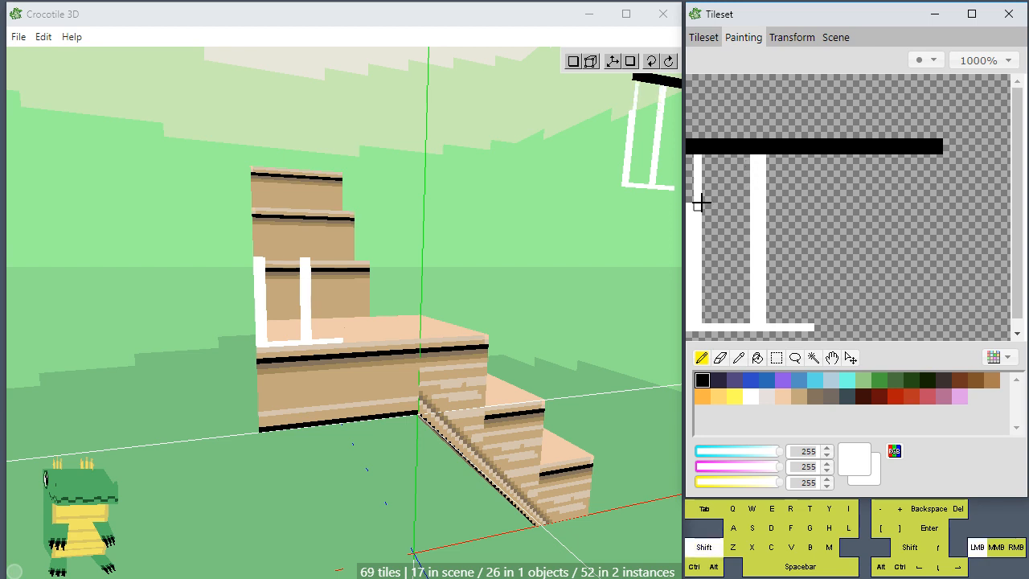
shift+drag(691, 165, 691, 197)
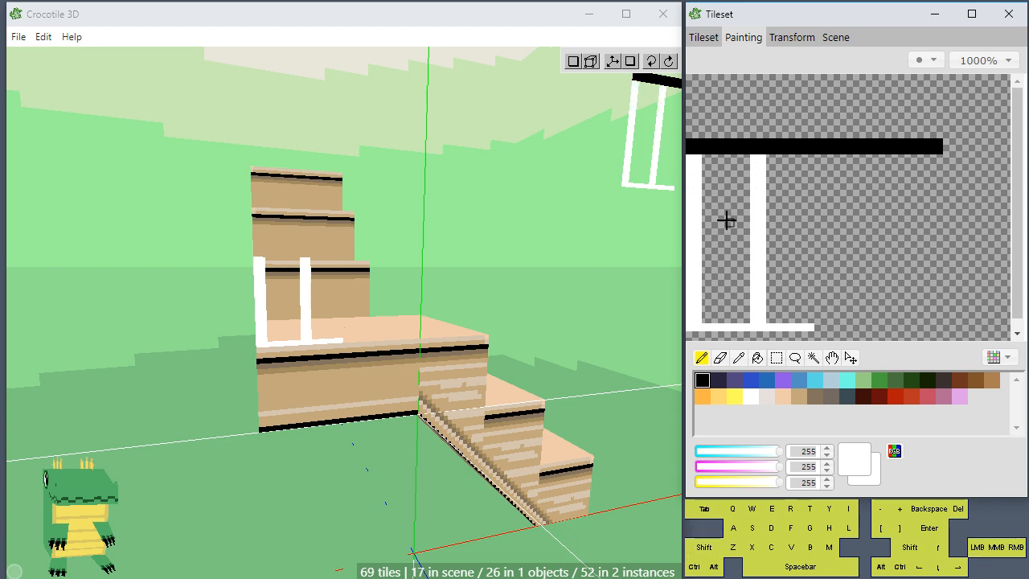
- Extend the white bottom rail across the second tile and add two evenly spaced, two-pixel-wide white posts up to the handrail
shift+drag(803, 325, 964, 327)
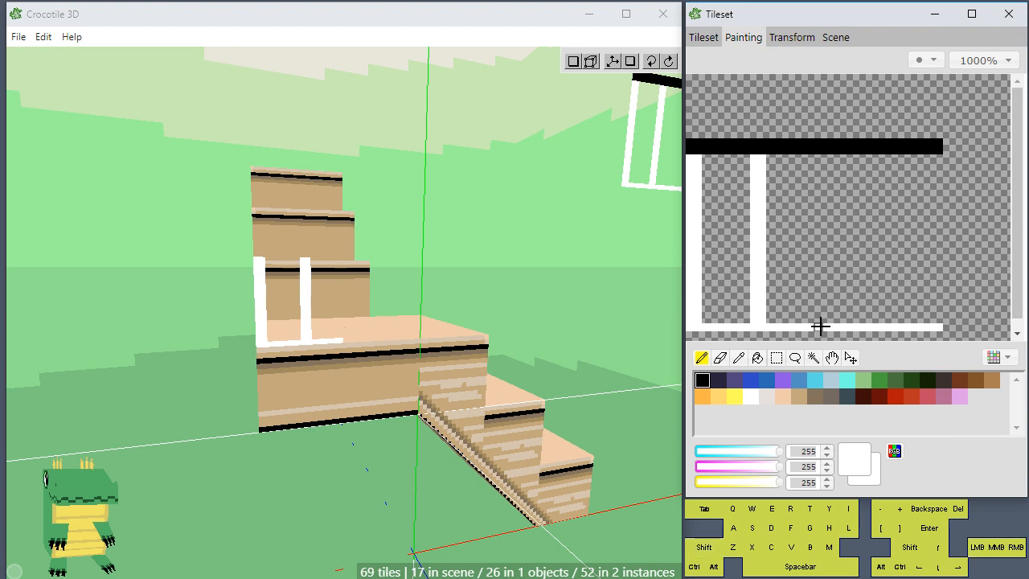
mouse_move(820, 325)
shift+mouse_down()
mouse_move(821, 159)
mouse_move(828, 325)
mouse_move(892, 220)
mouse_move(890, 165)
mouse_move(887, 320)
shift+mouse_up()
click(823, 159)
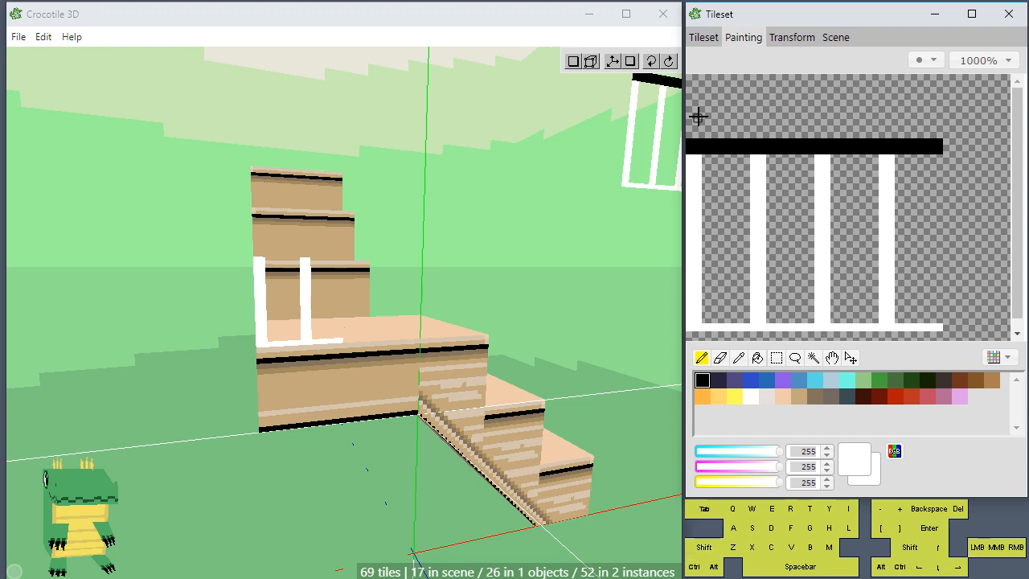
- Place the three remaining railing tiles above and beside the existing one to complete the two-by-two railing on the landing's front edge
click(711, 40)
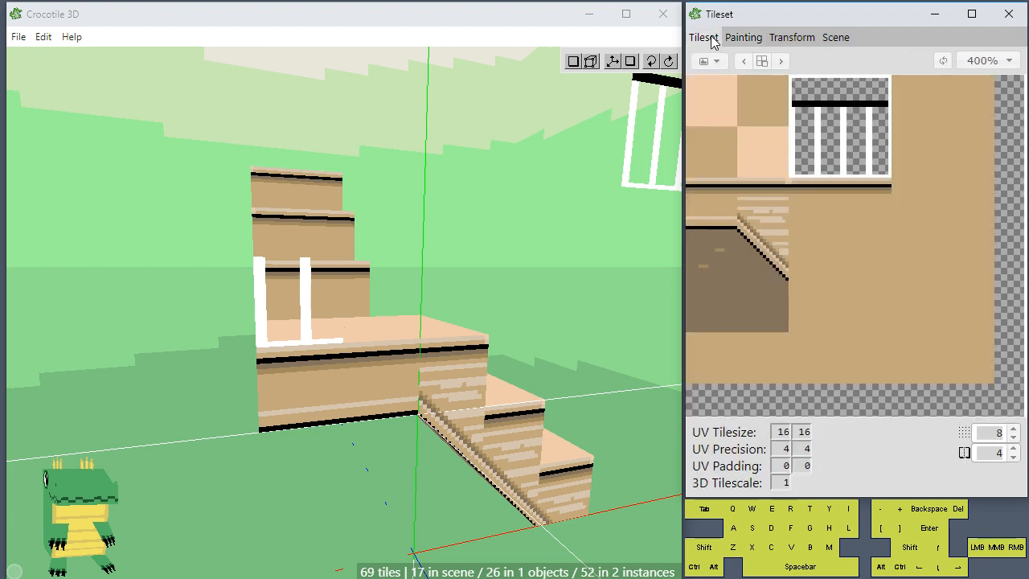
click(825, 115)
click(301, 230)
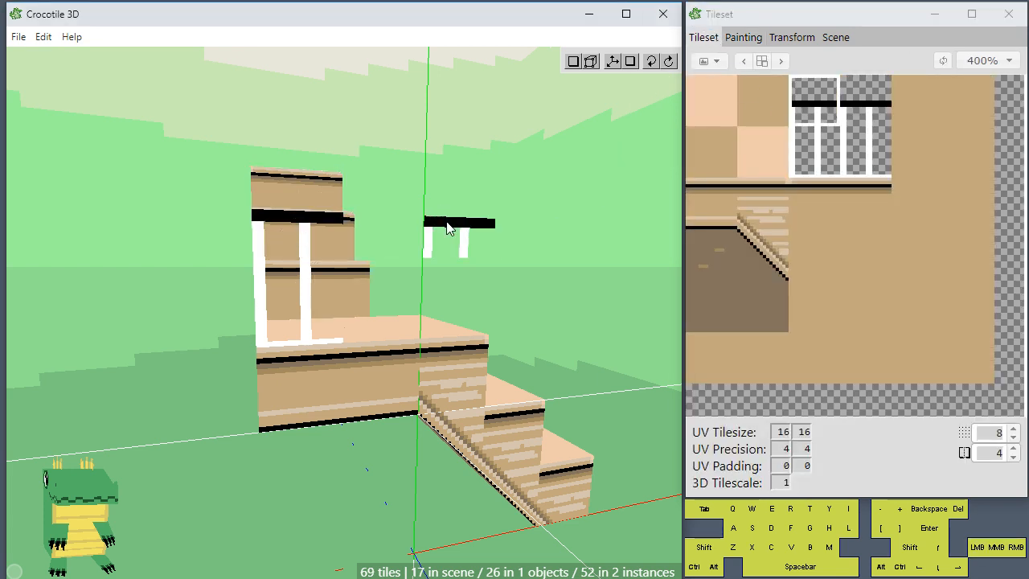
click(876, 100)
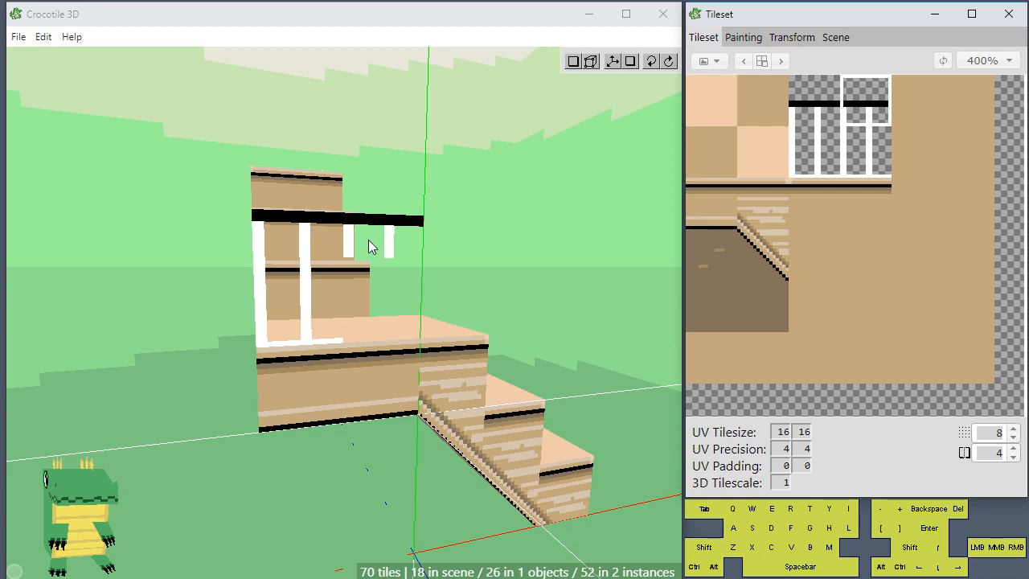
click(387, 243)
click(849, 149)
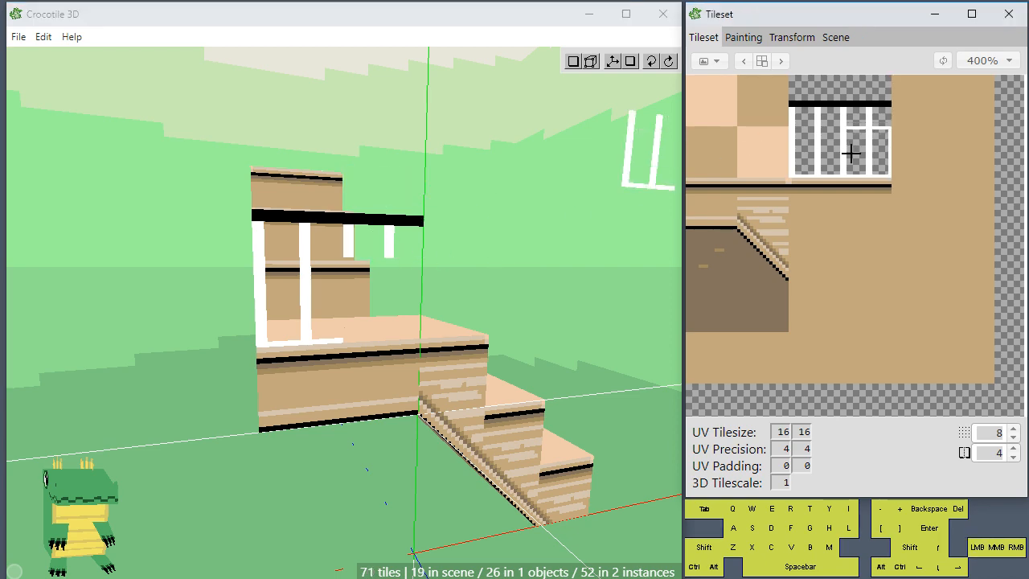
click(367, 320)
- Examine the railing and staircase from several angles
key(space)
drag(502, 266, 438, 289)
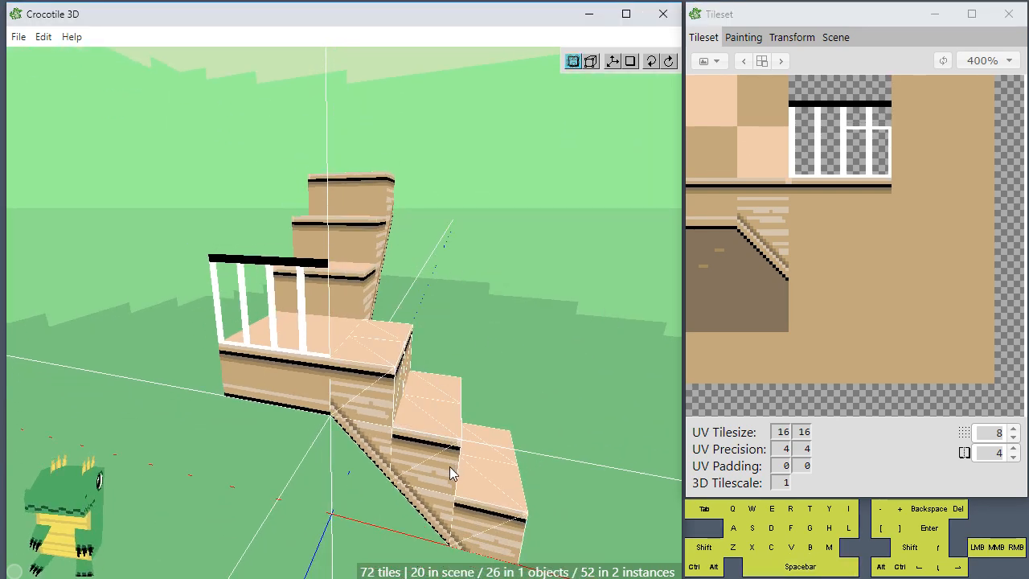
key(space)
drag(449, 466, 354, 459)
scroll(452, 425, down, 1)
drag(265, 447, 322, 430)
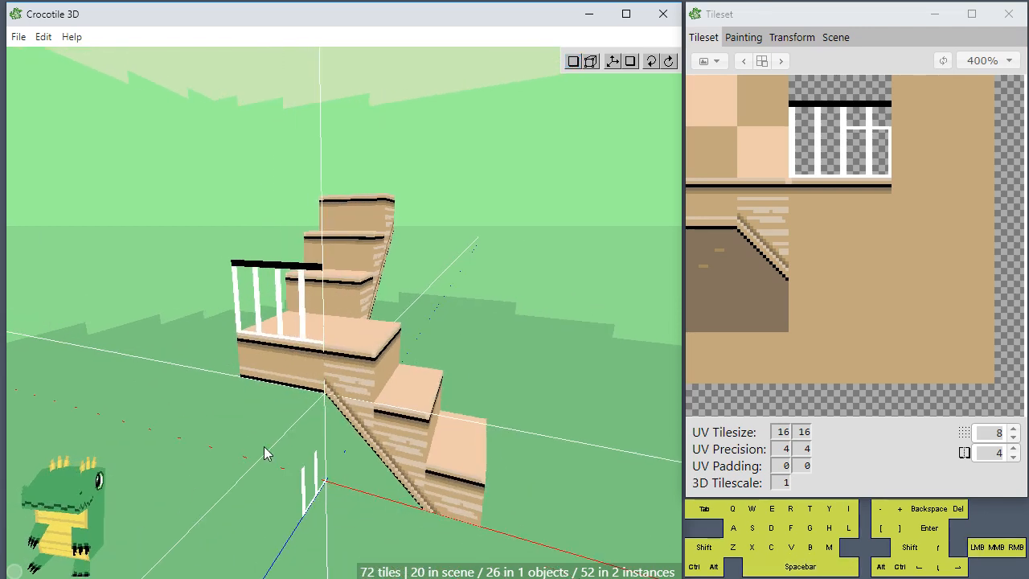
key(space)
drag(265, 454, 503, 446)
key(space)
mouse_move(358, 446)
mouse_down()
mouse_move(301, 448)
mouse_move(322, 466)
mouse_move(249, 457)
mouse_move(356, 440)
mouse_up()
- Select the four railing tiles on the landing's edge, duplicate them in place, and clear the selection
key(Tab)
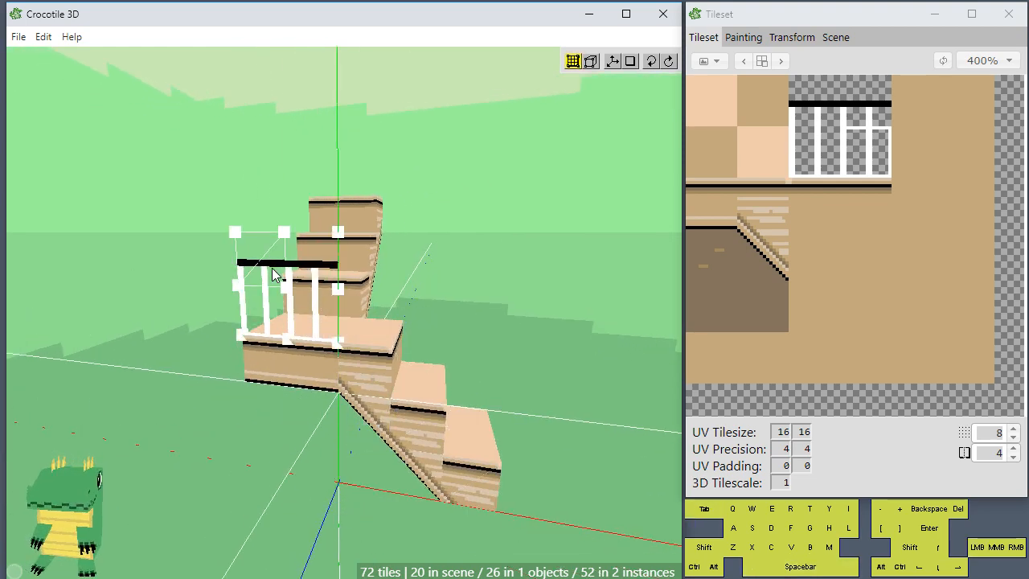
click(317, 274)
click(315, 323)
click(262, 325)
key(space)
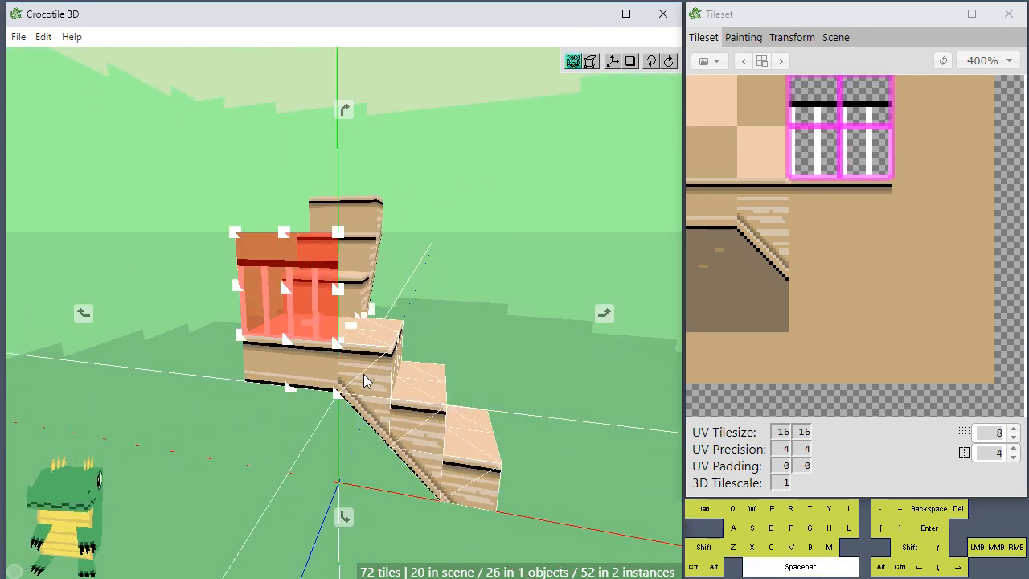
mouse_move(364, 375)
mouse_down()
mouse_move(282, 385)
mouse_move(355, 376)
mouse_up()
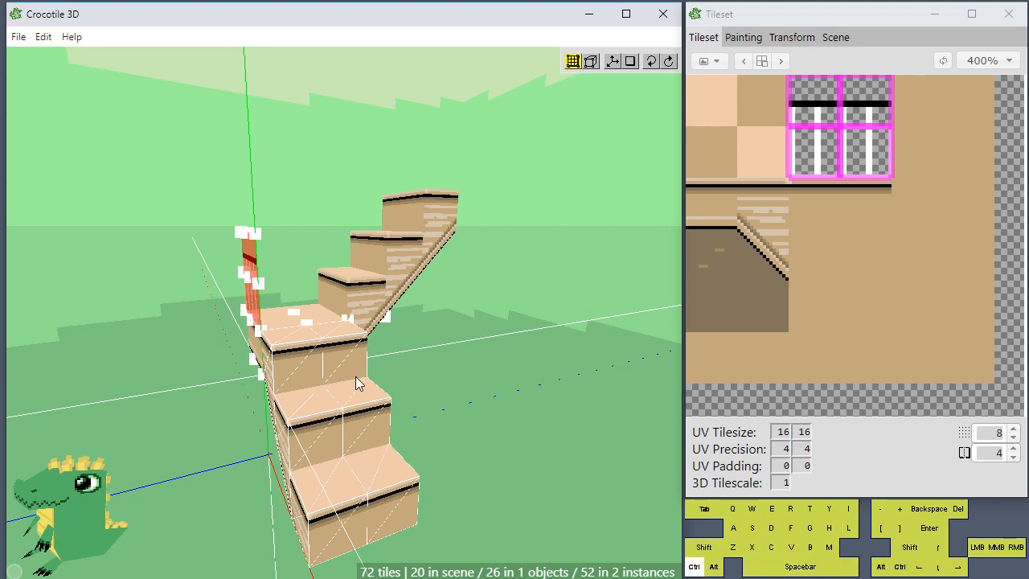
key(ctrl+v)
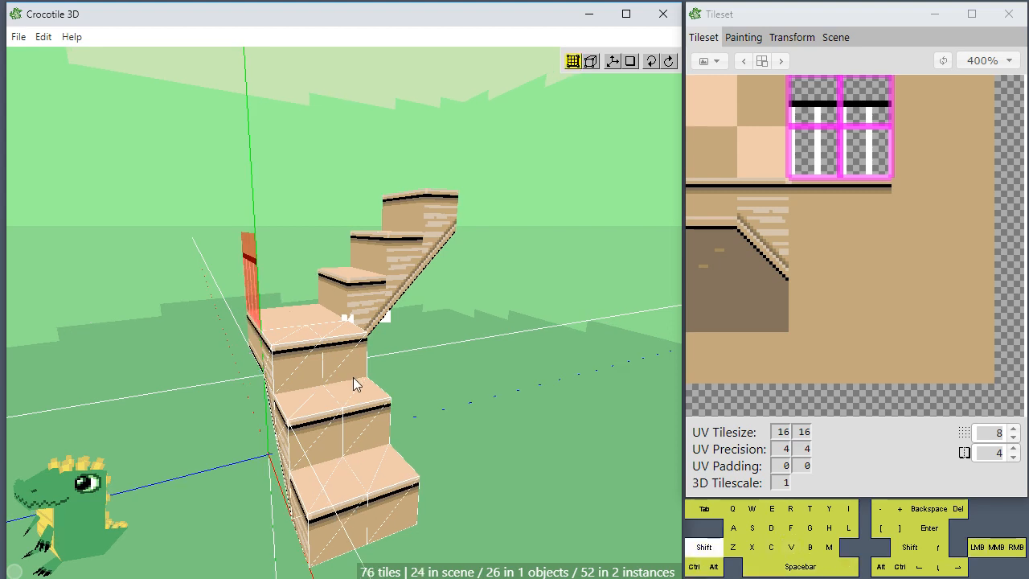
key(space)
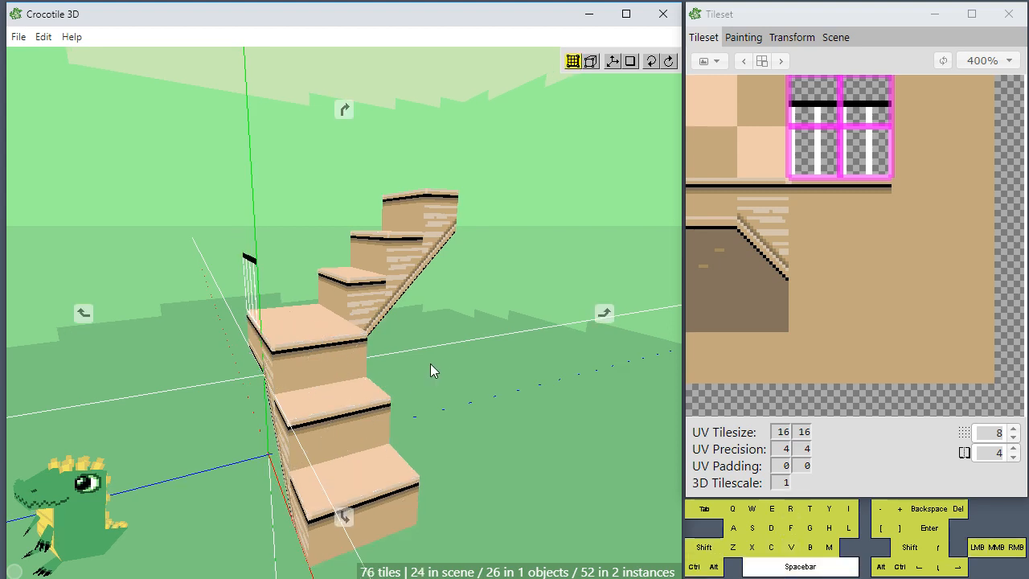
drag(430, 368, 450, 447)
key(ctrl+d)
- Stack two plain tan tiles upright on the landing's front edge, directly beside the railing and above the lower stairs
key(space)
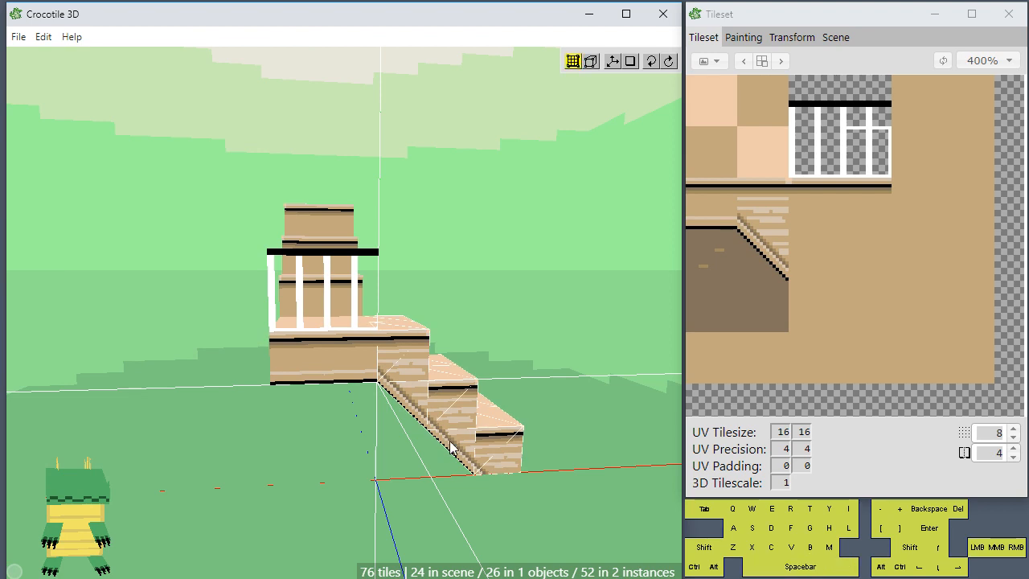
drag(493, 345, 444, 384)
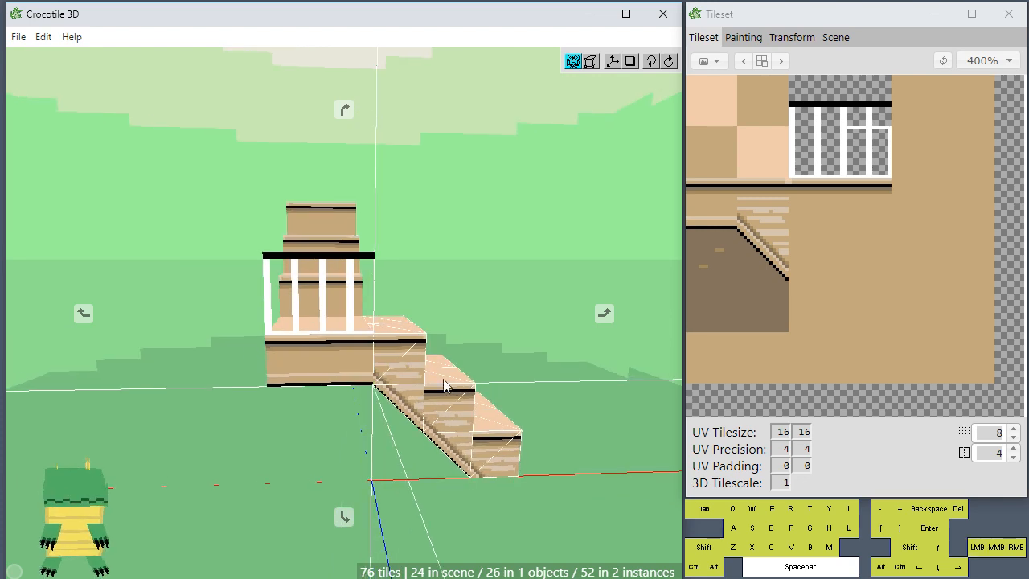
scroll(443, 378, up, 3)
key(space)
drag(512, 279, 530, 322)
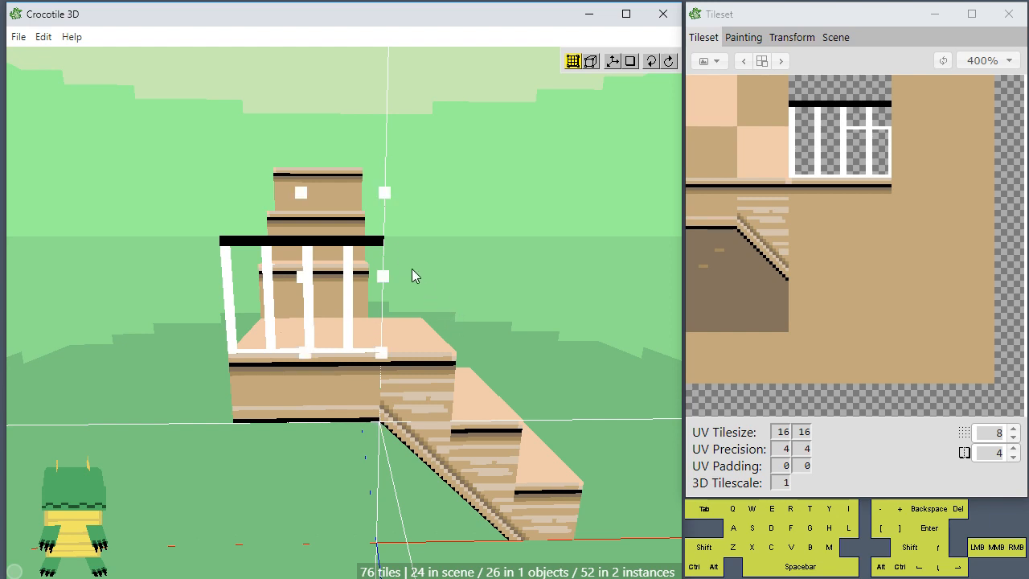
key(space)
drag(411, 269, 488, 332)
click(909, 162)
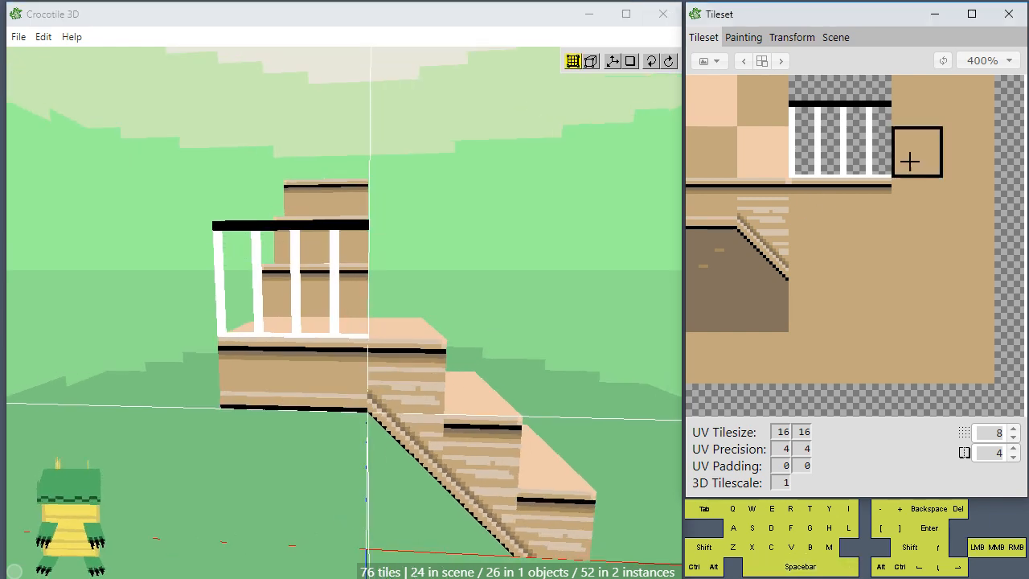
drag(912, 154, 917, 101)
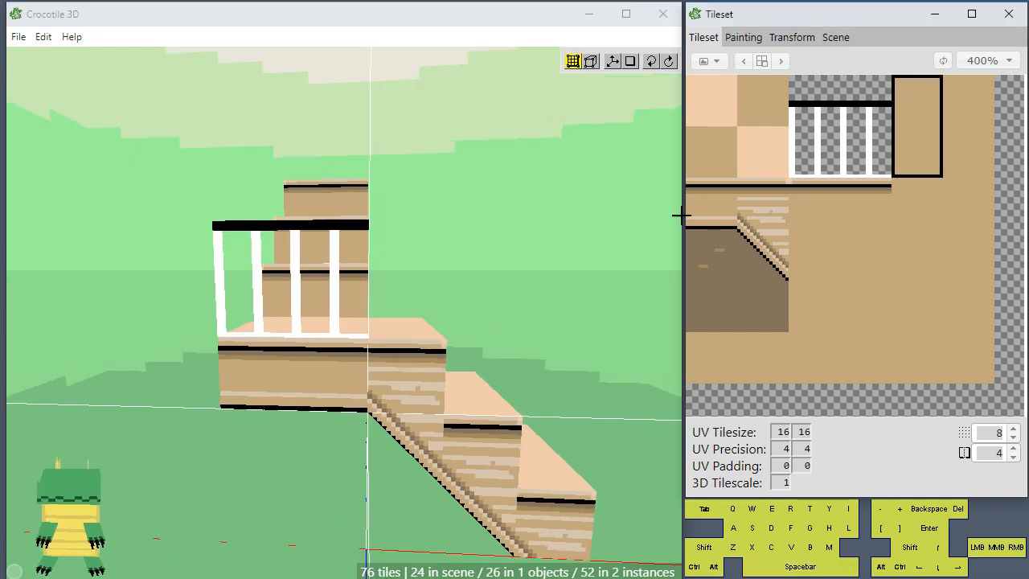
key(Tab)
click(918, 156)
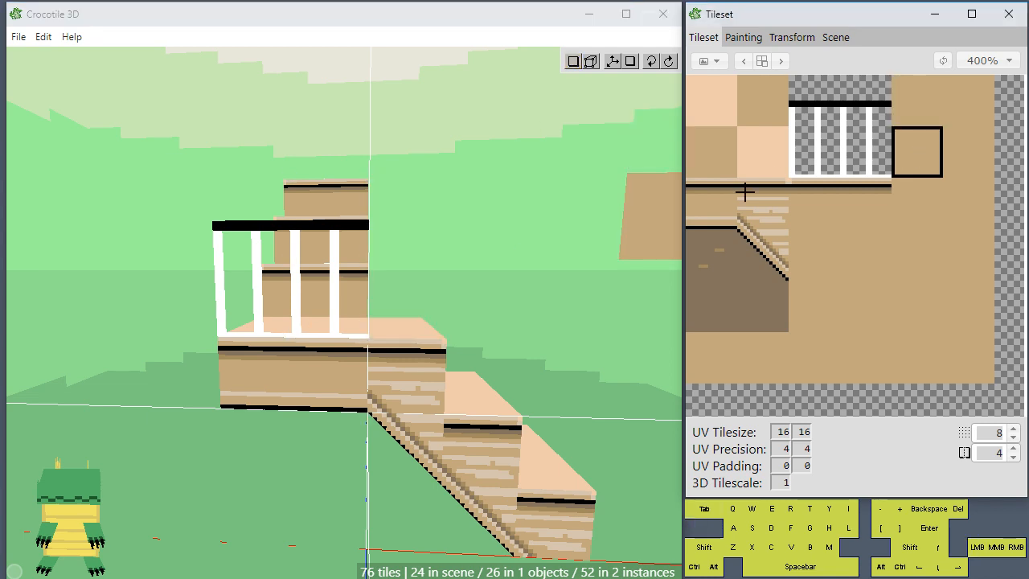
click(423, 299)
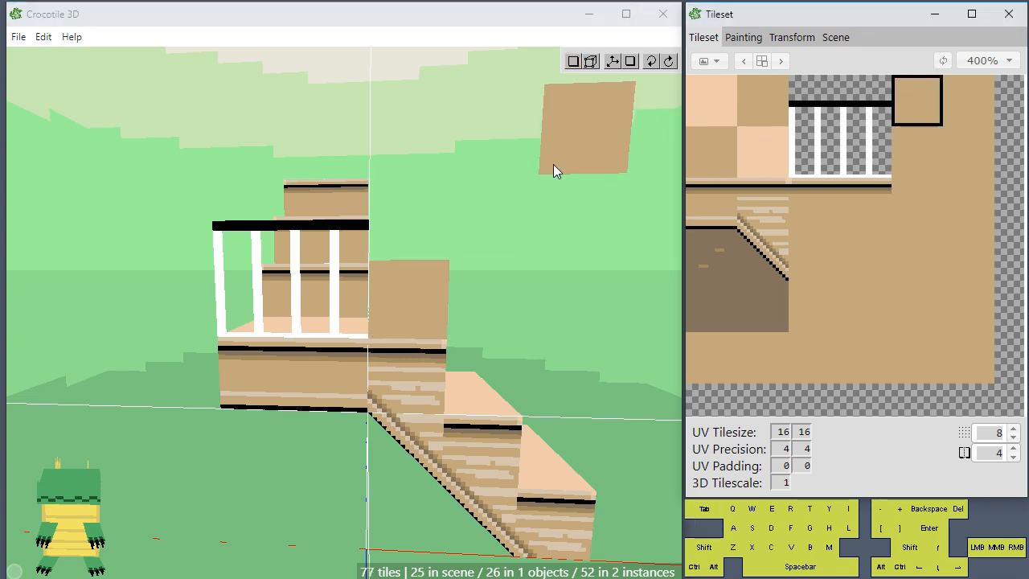
click(404, 218)
- Select the two-by-two tile area spanning the second railing column and the adjacent plain tan tiles, and open it for painting
key(space)
drag(557, 326, 572, 326)
scroll(557, 325, up, 3)
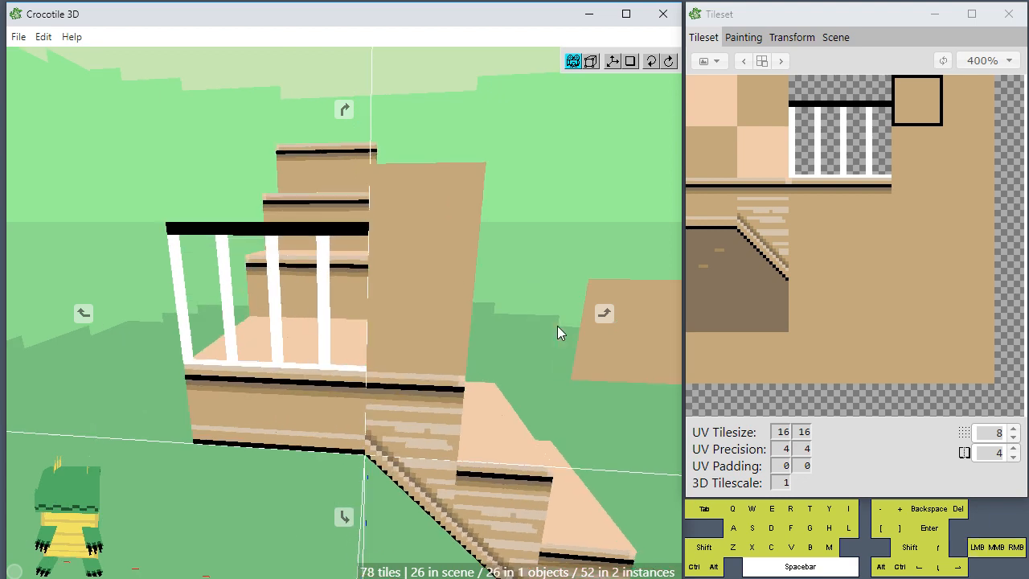
right_drag(545, 333, 514, 314)
drag(544, 333, 568, 333)
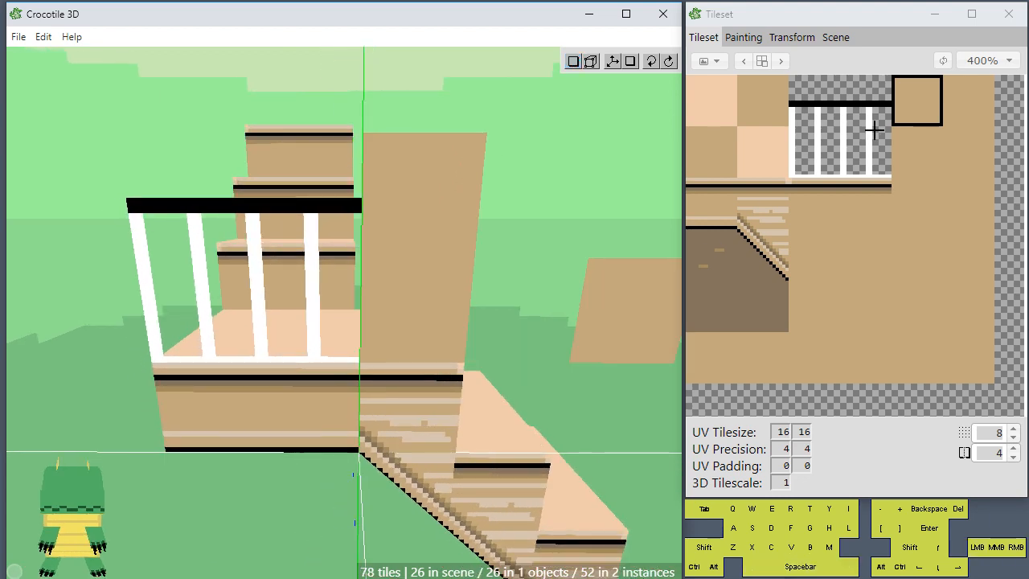
drag(903, 166, 850, 95)
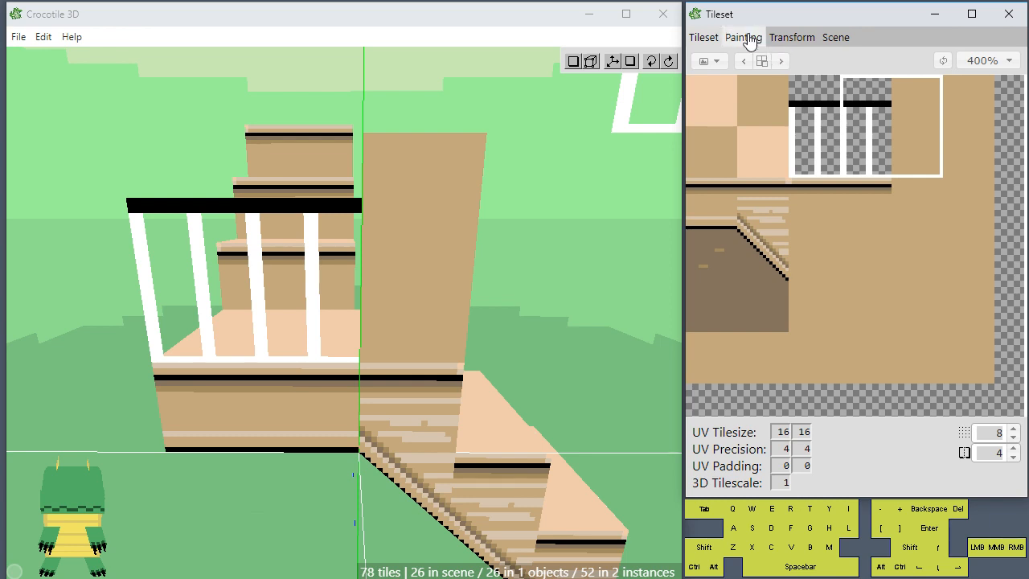
click(747, 38)
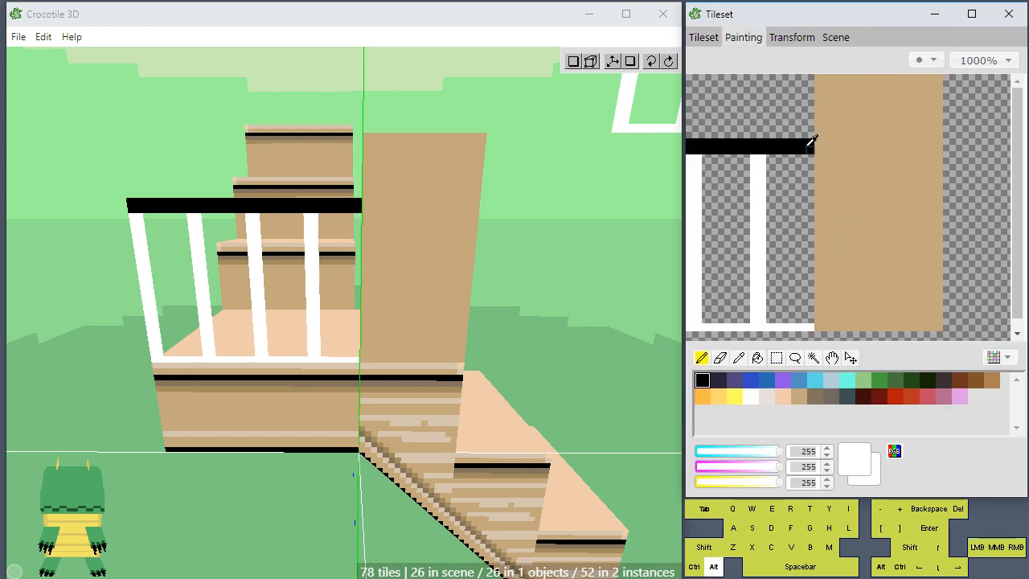
- Continue the black handrail diagonally down across the two tan tiles as three stacked pixel lines, using black sampled from the handrail
alt+click(808, 145)
click(818, 143)
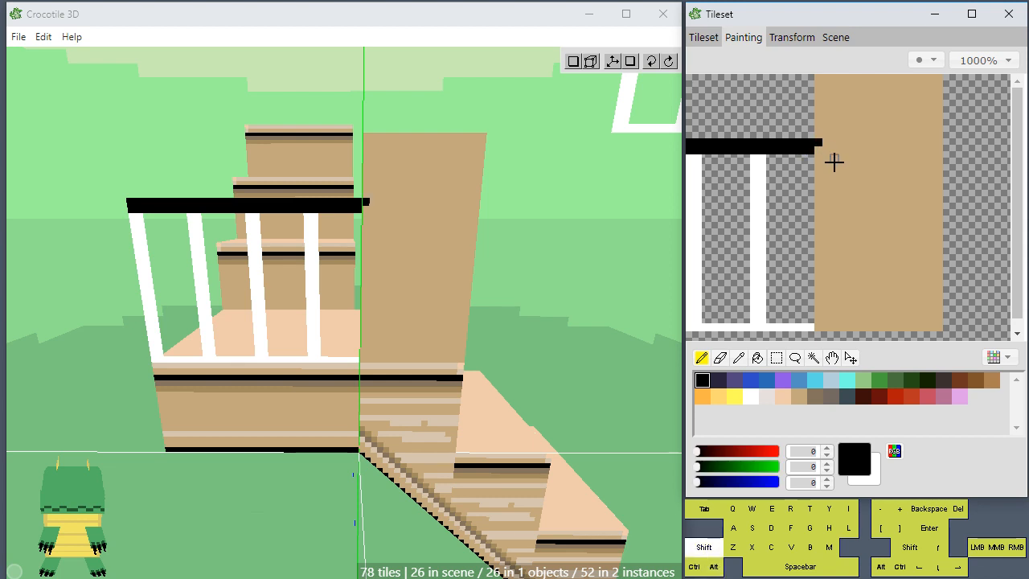
shift+click(937, 260)
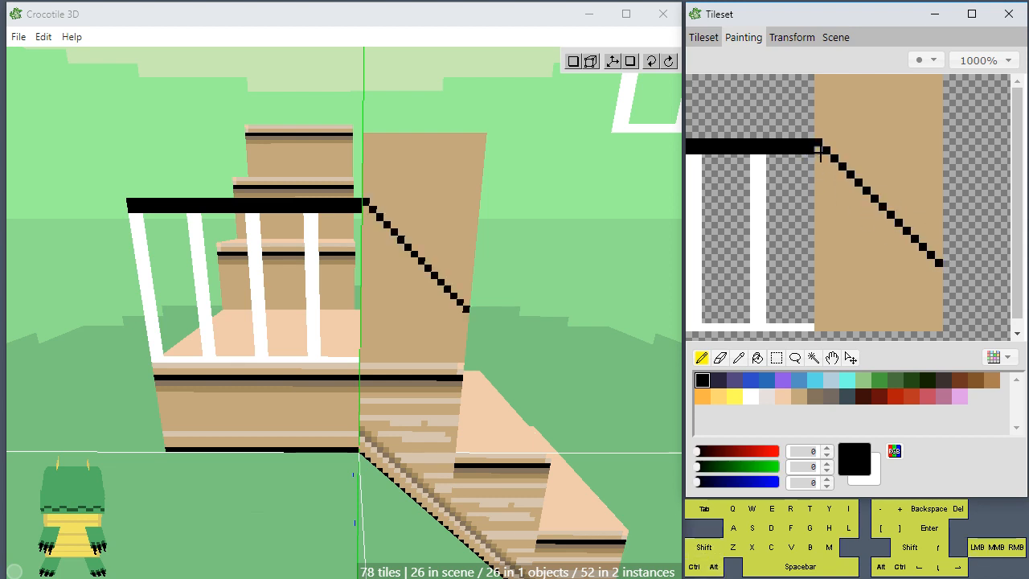
shift+click(937, 271)
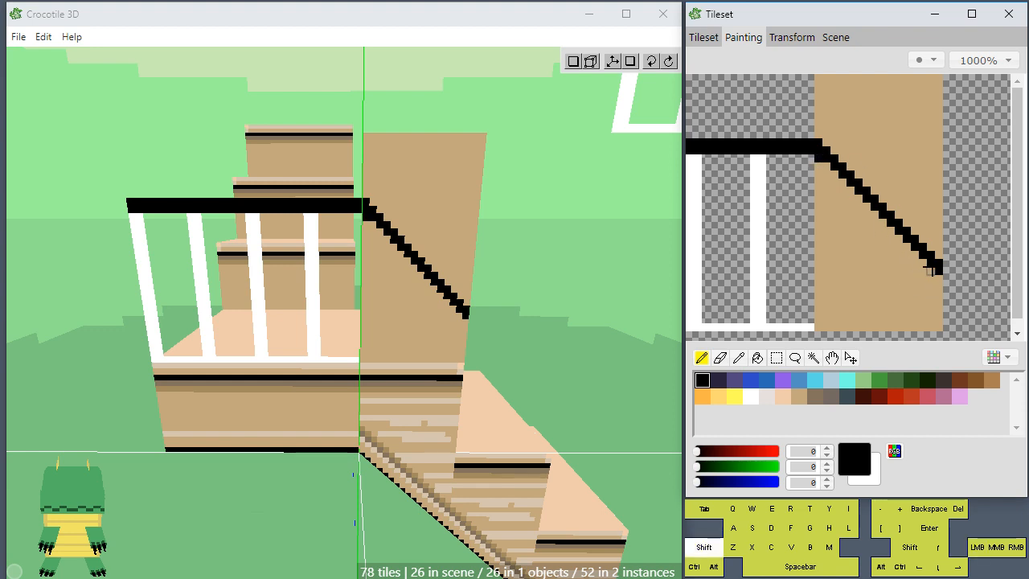
shift+click(937, 277)
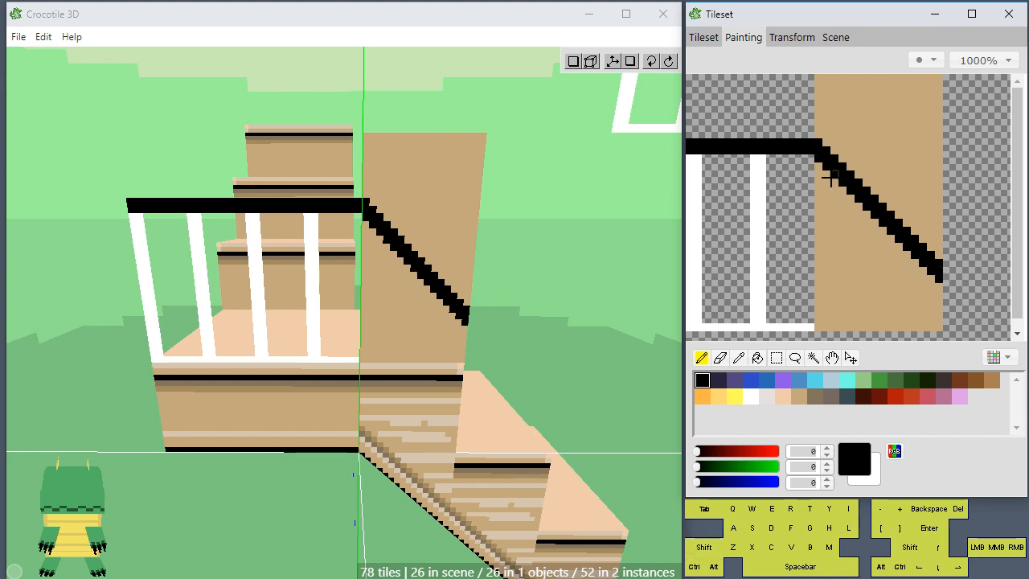
- Extend the white bottom rail along the lower edge of the tan tile with the sampled white
key(alt)
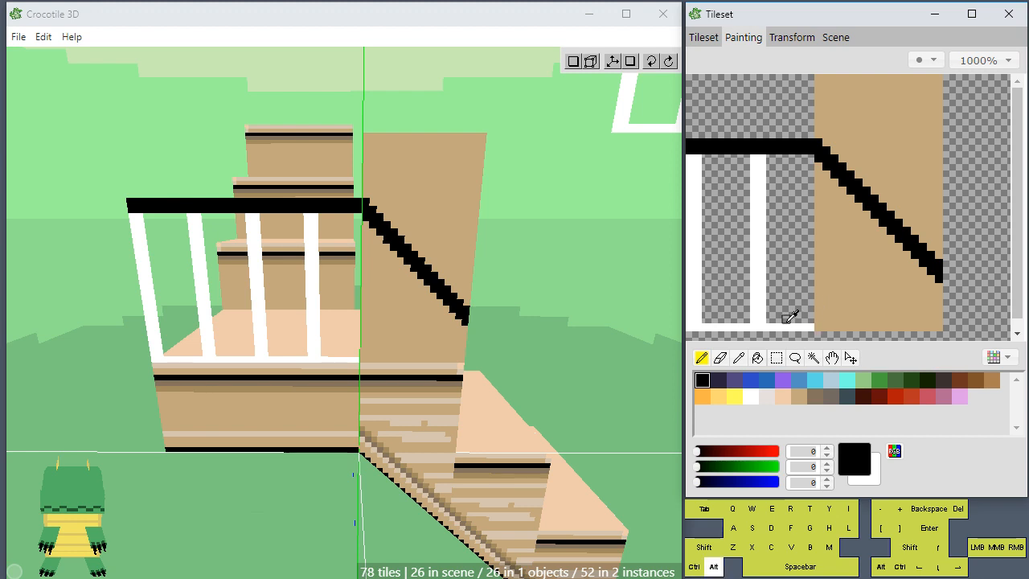
alt+click(804, 326)
shift+click(922, 327)
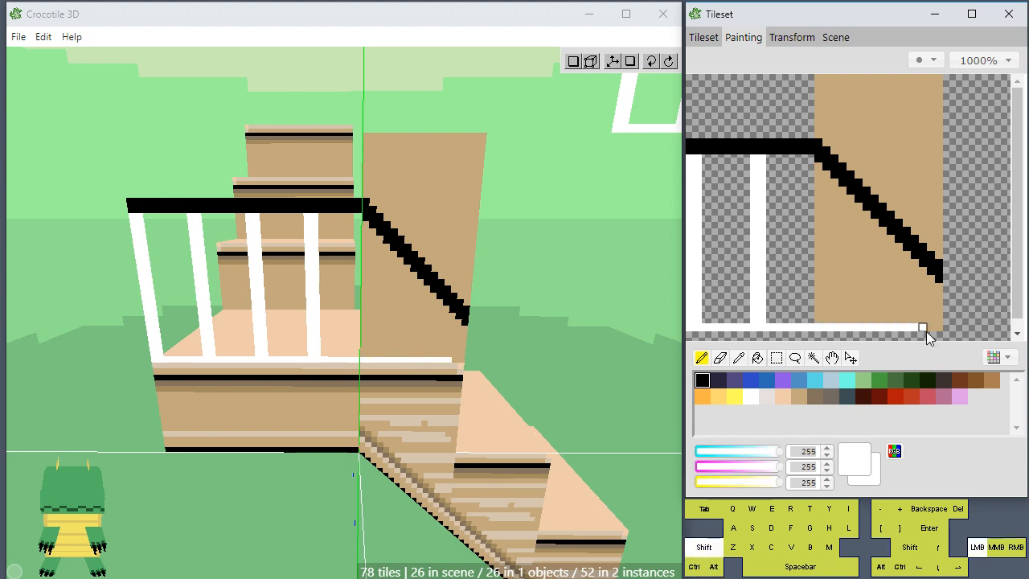
shift+drag(927, 338, 938, 326)
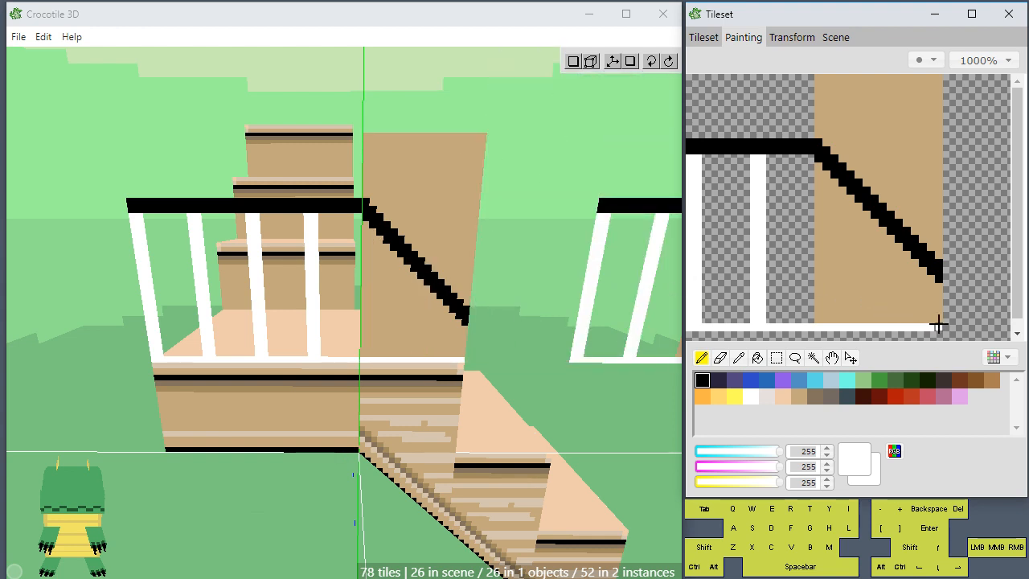
key(e)
shift+click(817, 315)
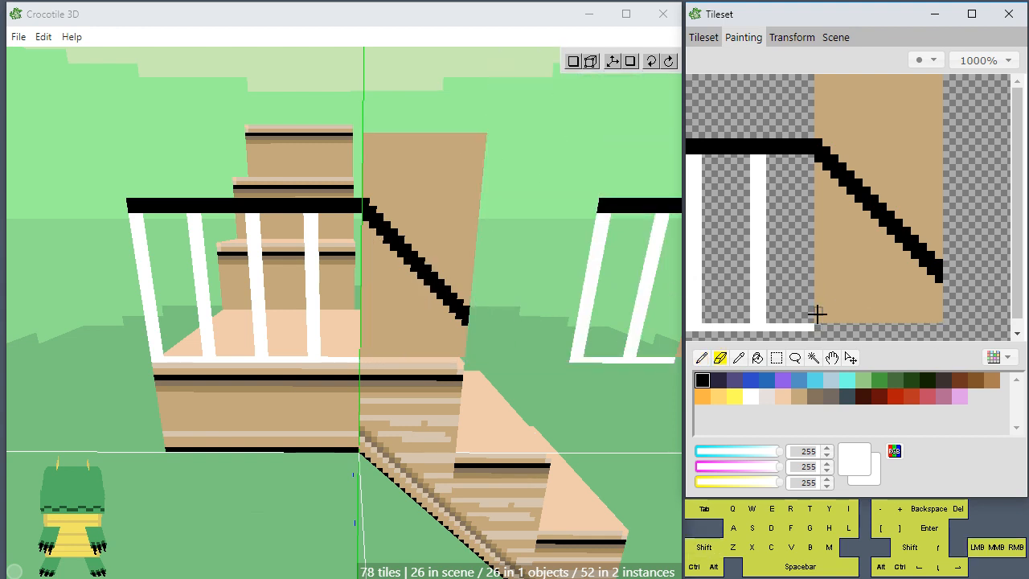
key(ctrl+z)
key(w)
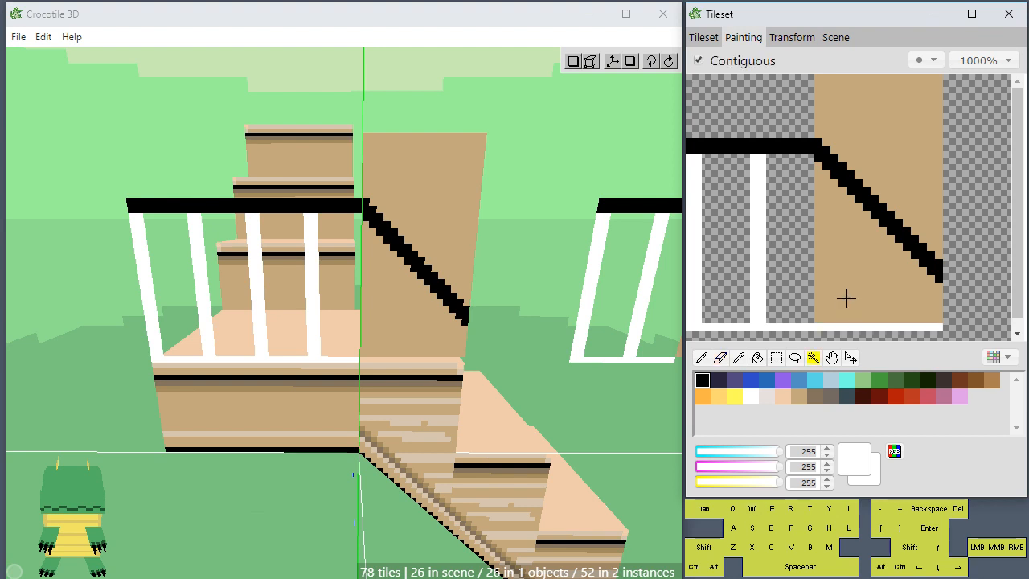
key(ctrl+z)
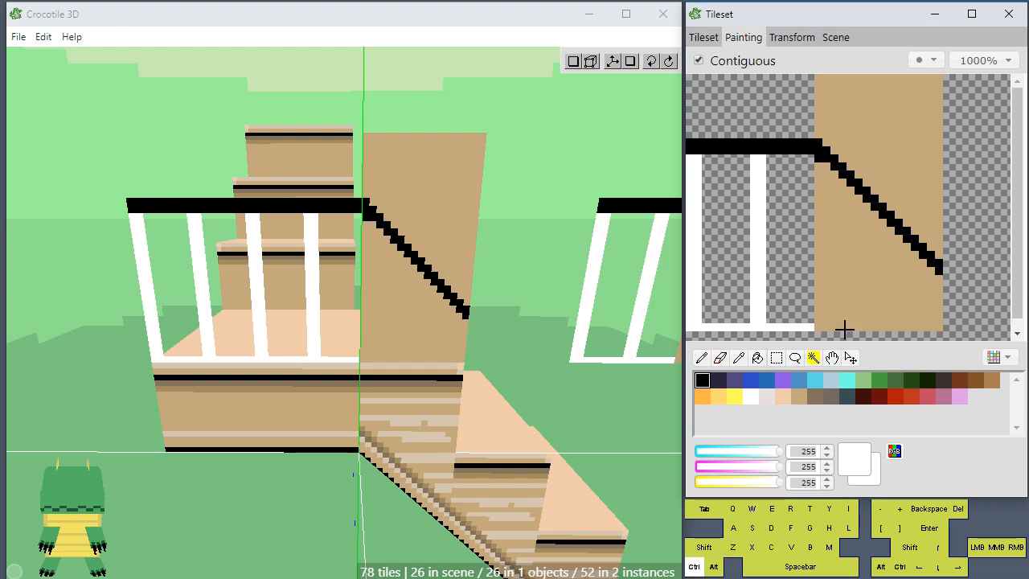
key(ctrl+y)
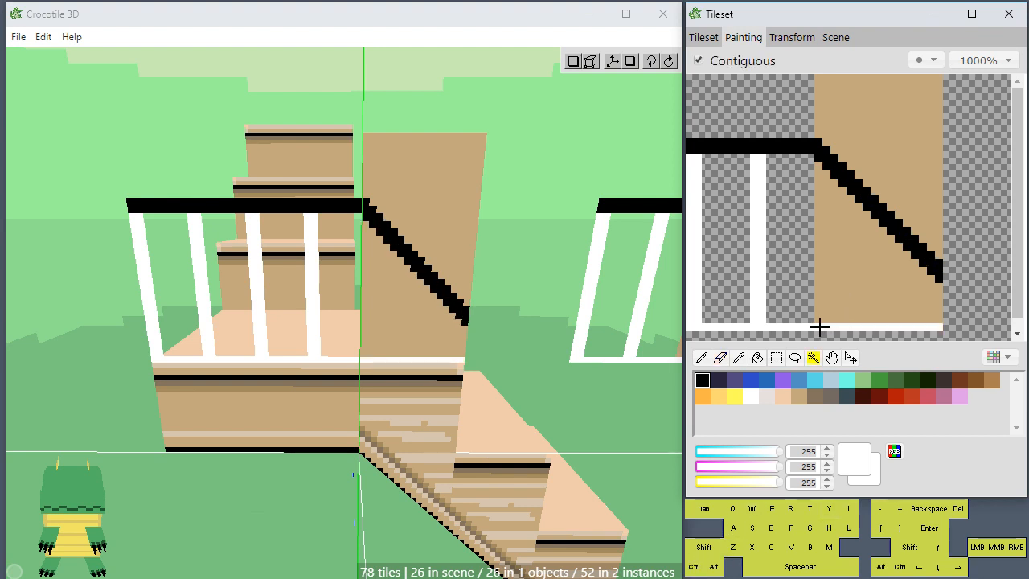
- Cut out the tan areas below and above the sloped handrail and erase the white bottom line beneath it
click(819, 327)
key(ctrl+d)
click(838, 303)
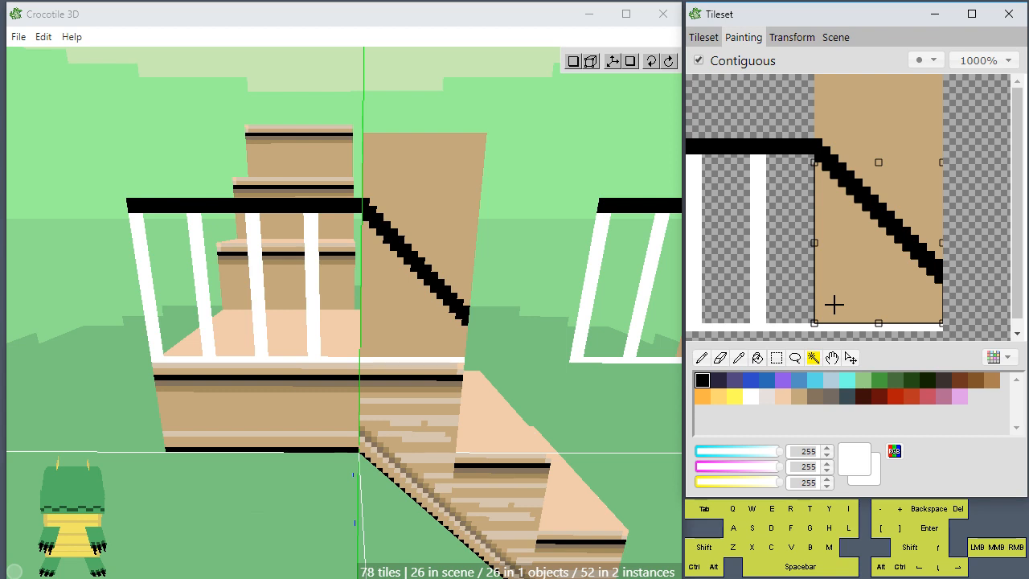
key(ctrl+x)
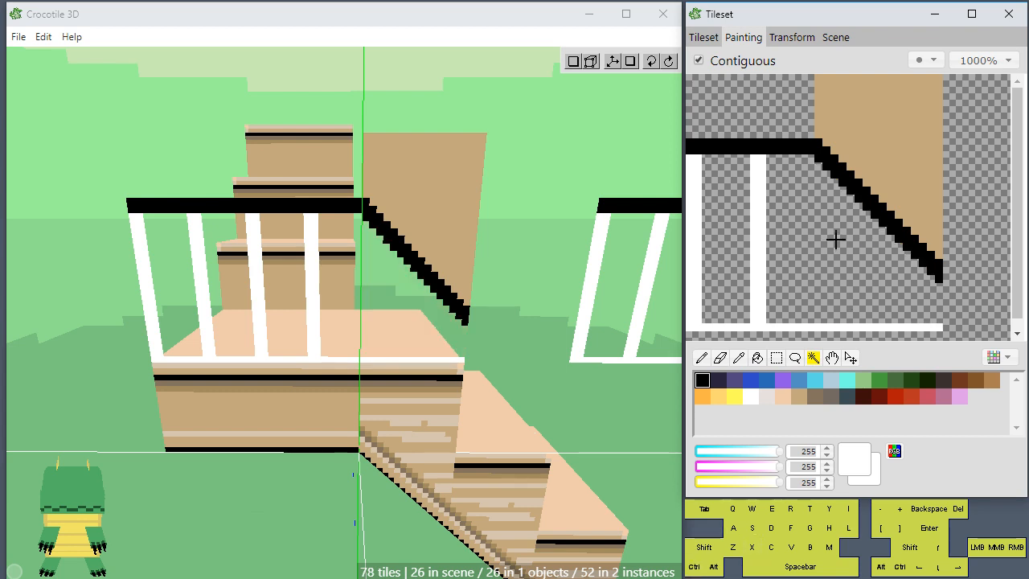
click(872, 155)
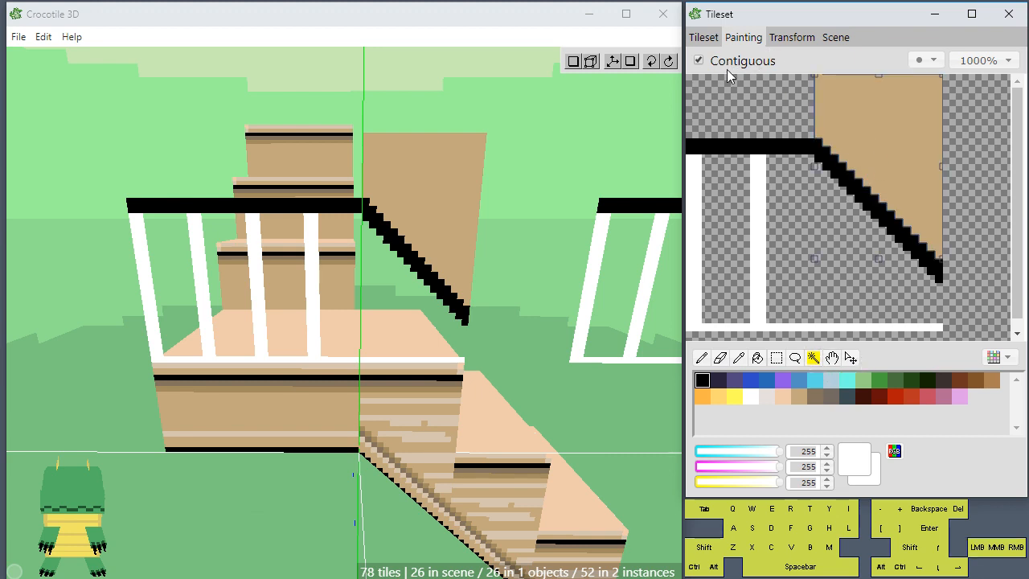
key(ctrl)
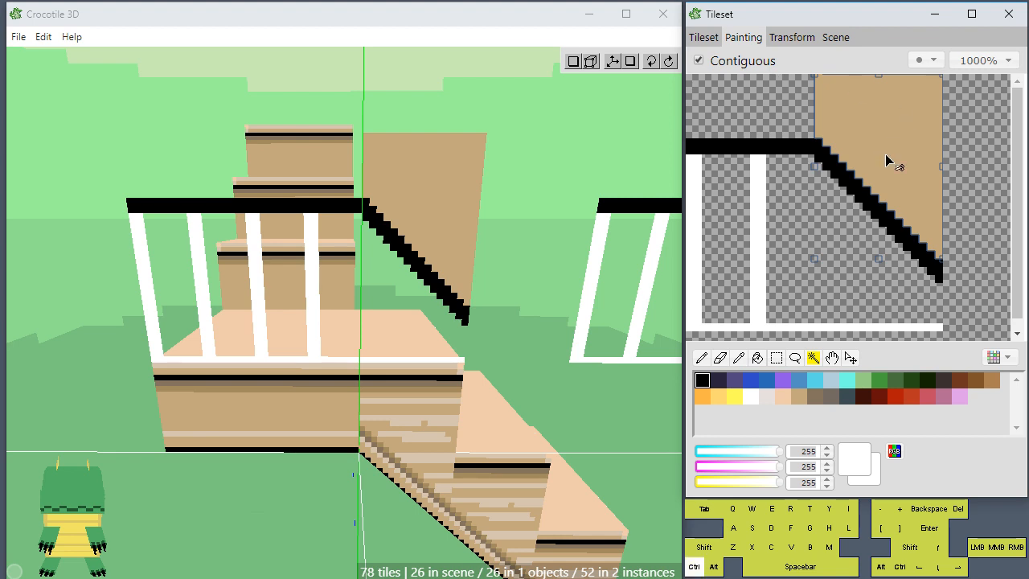
key(ctrl+x)
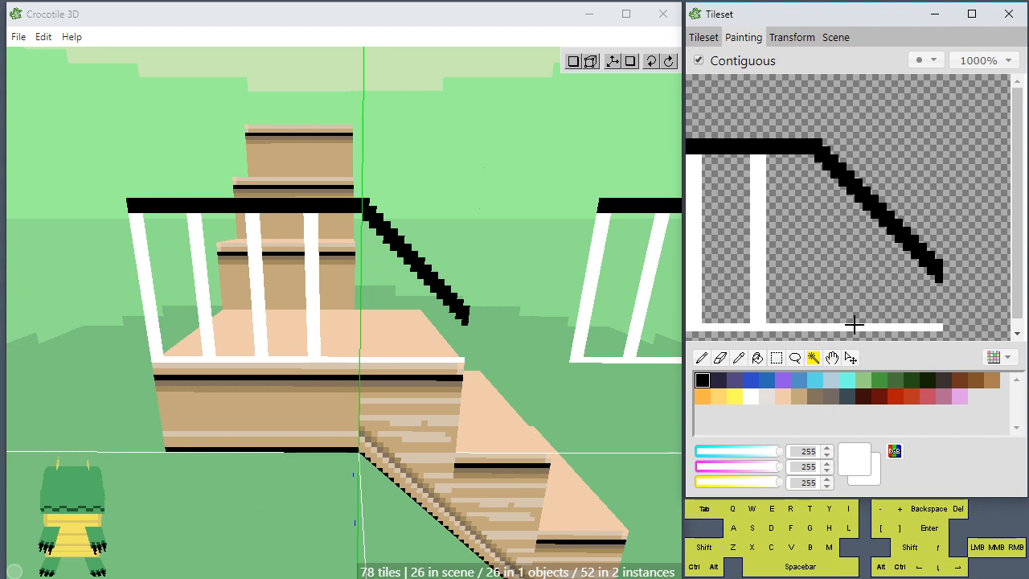
key(e)
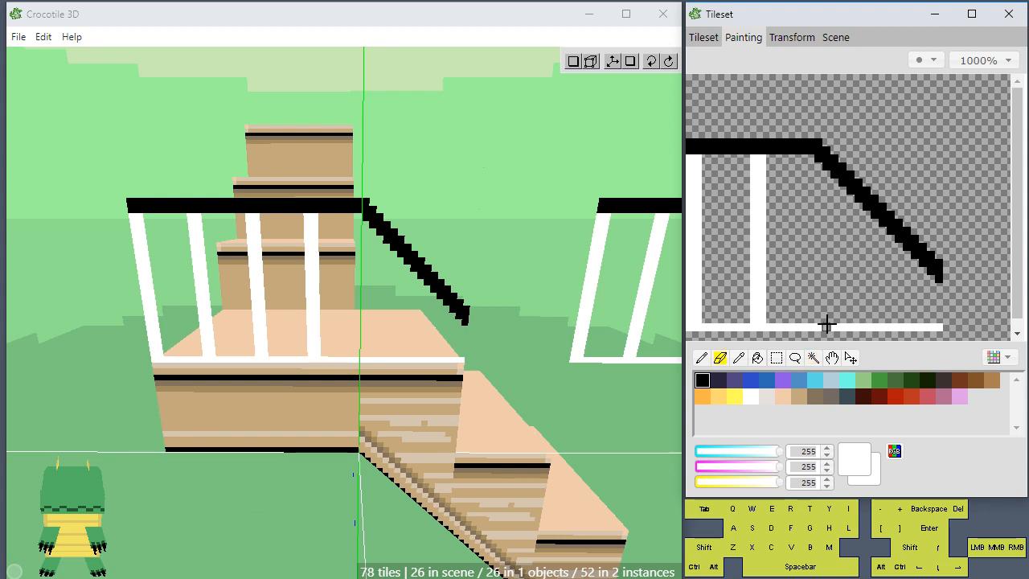
drag(826, 325, 943, 325)
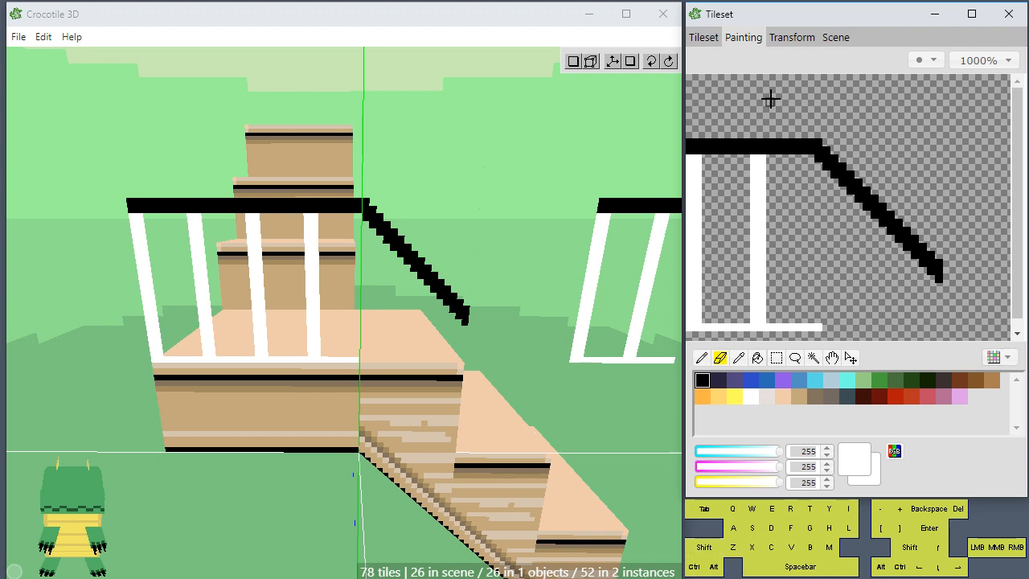
- Select the two sloped handrail tiles in the scene, move them one tile width away from the landing railing, and clear the selection
click(711, 37)
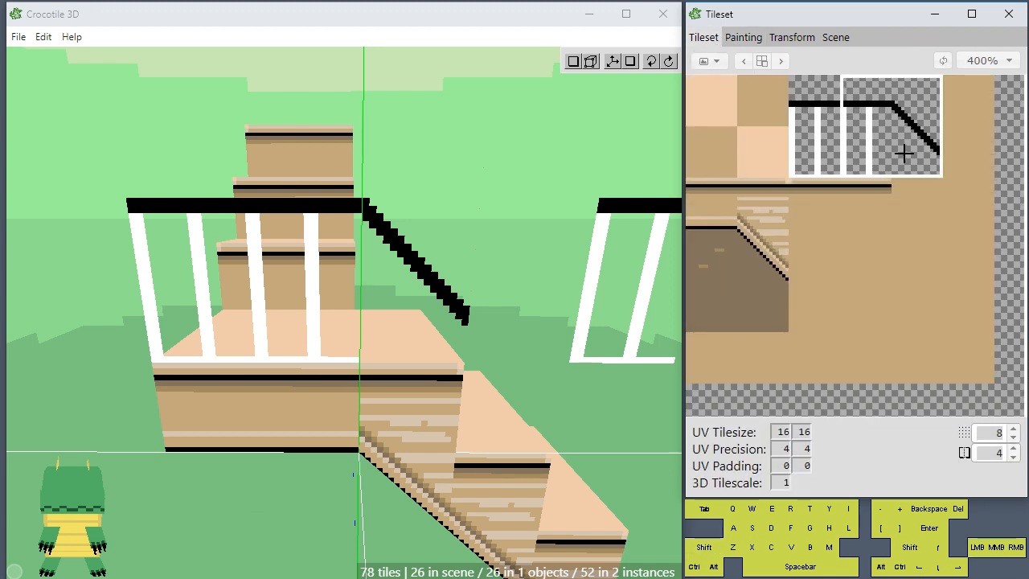
click(910, 152)
key(Tab)
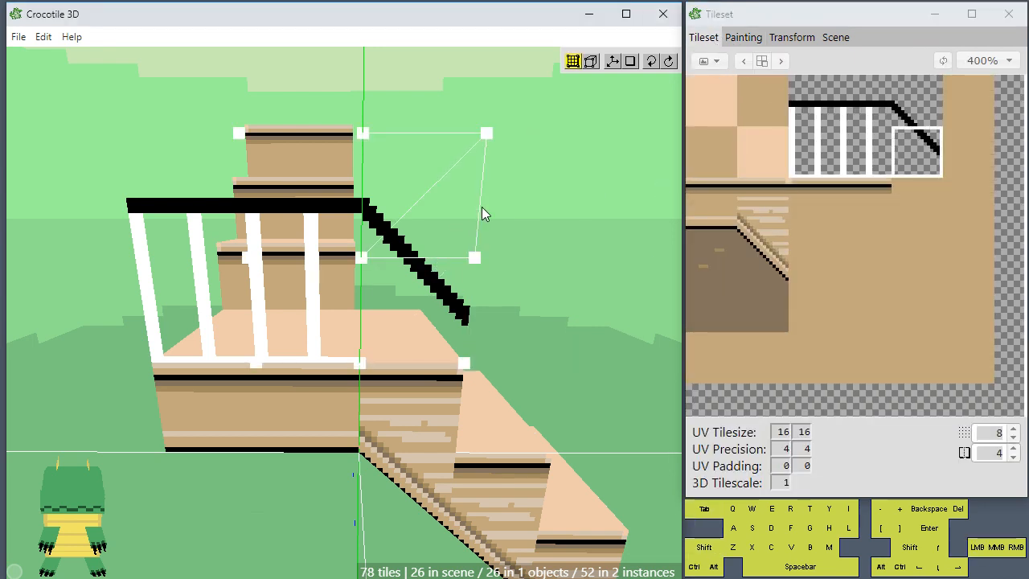
click(421, 220)
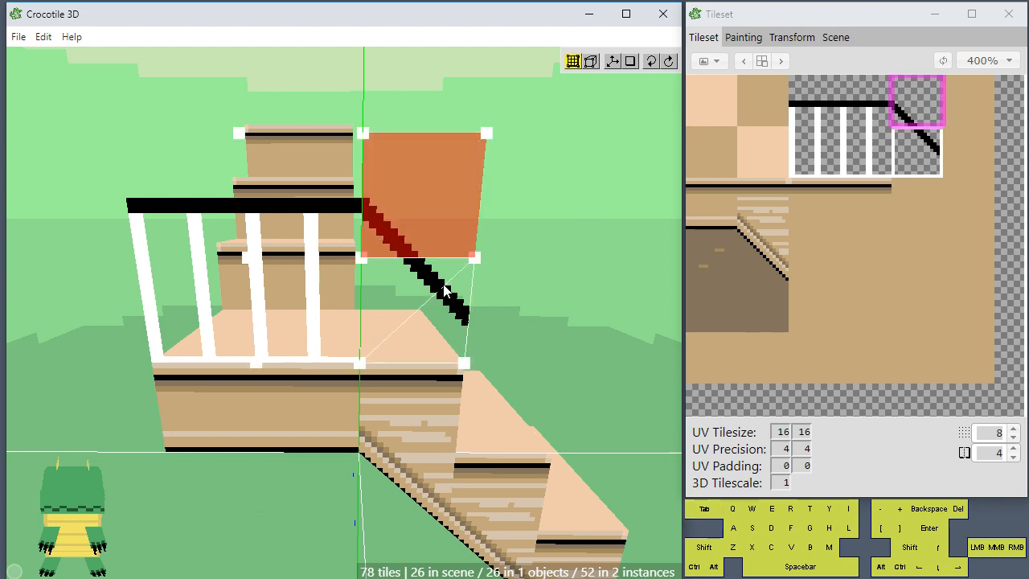
shift+click(430, 304)
key(d)
key(d)
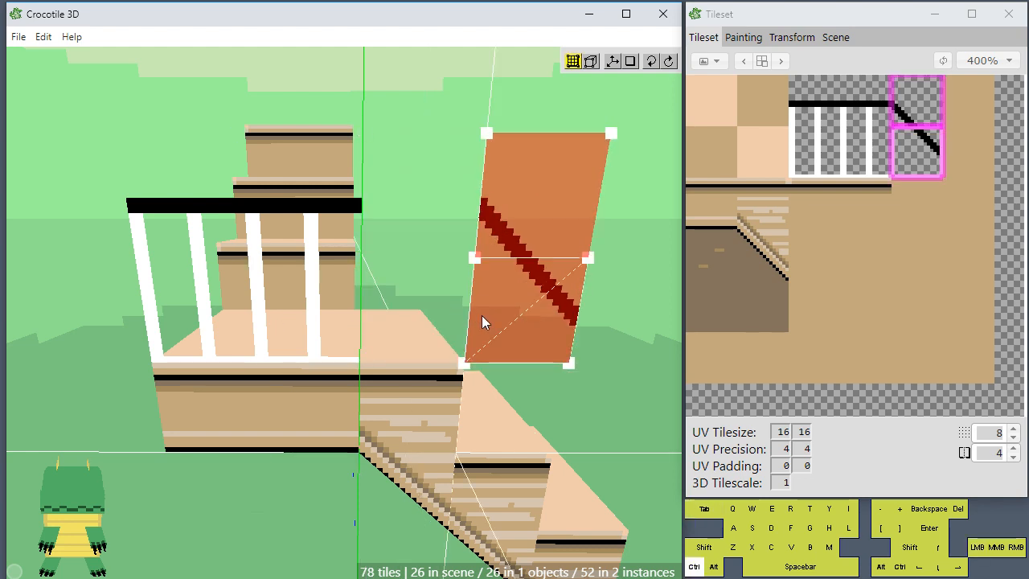
key(ctrl+d)
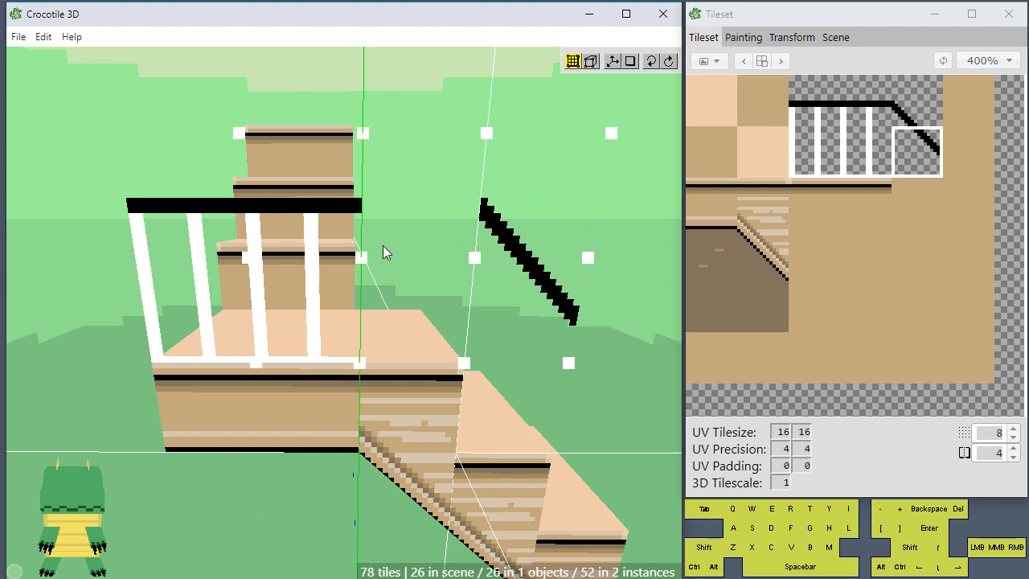
- Fill the gap before the sloped handrail with the upper and lower tiles of the straight railing's second column
click(874, 111)
click(872, 111)
click(416, 223)
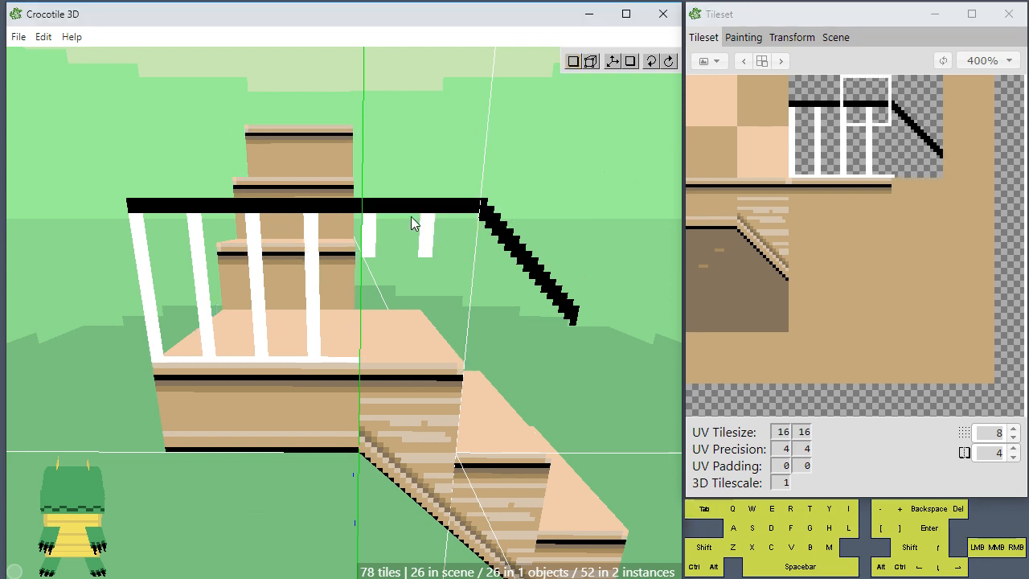
click(856, 137)
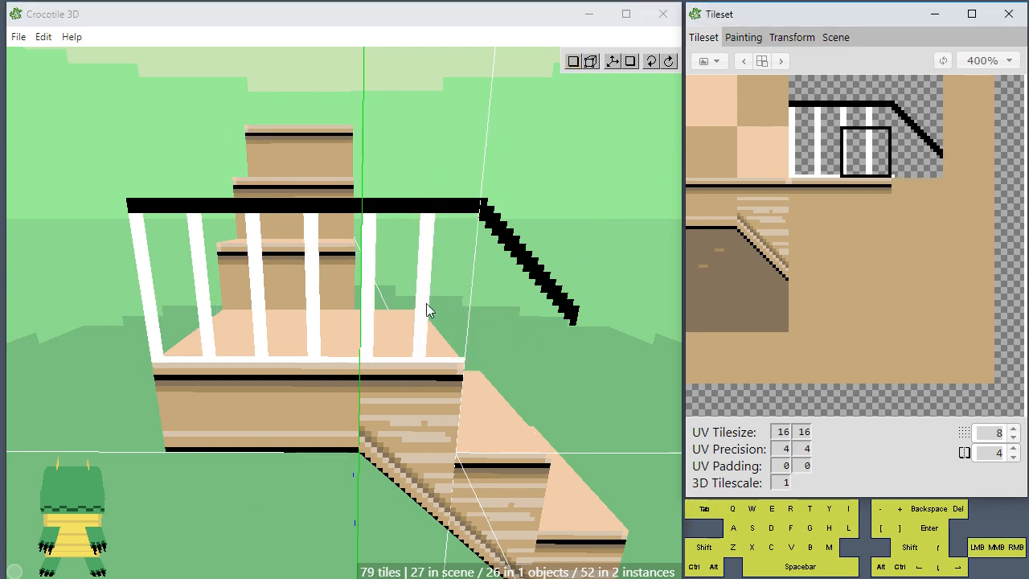
click(427, 302)
- Select the three-tile column containing the sloped handrail and the plain tan tile below it, and open it for painting
key(Tab)
key(space)
right_drag(568, 386, 451, 291)
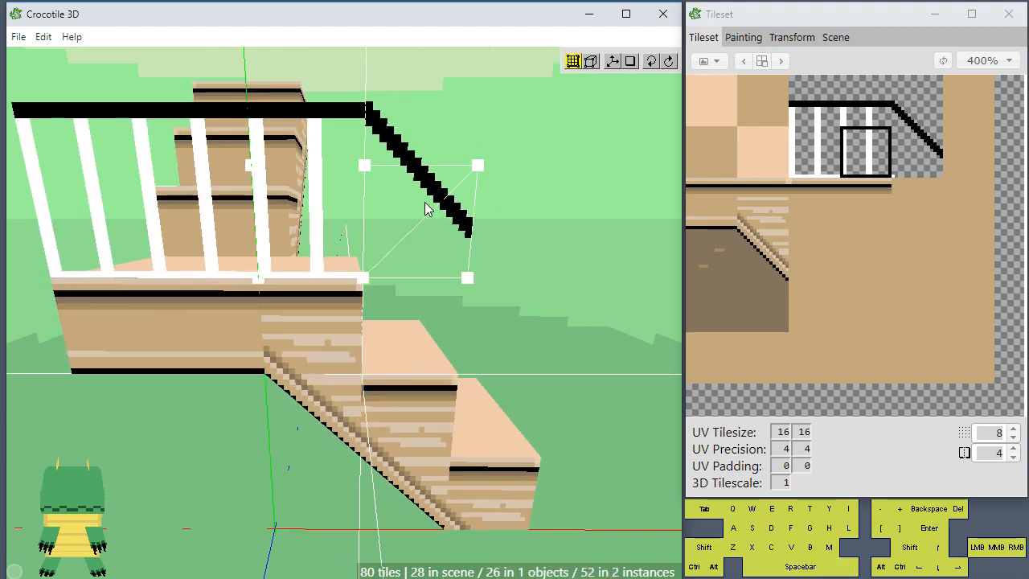
click(929, 195)
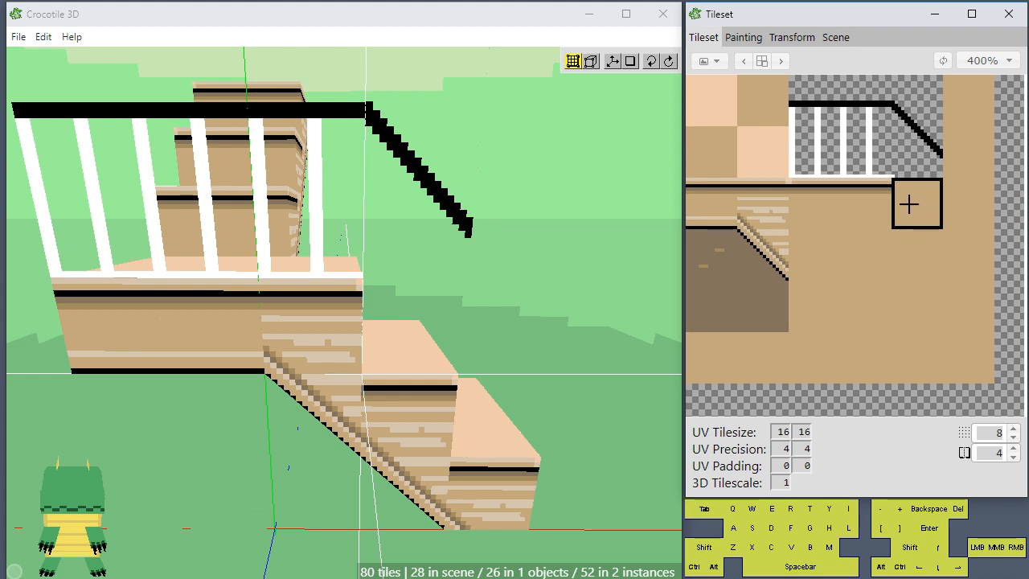
drag(908, 204, 921, 102)
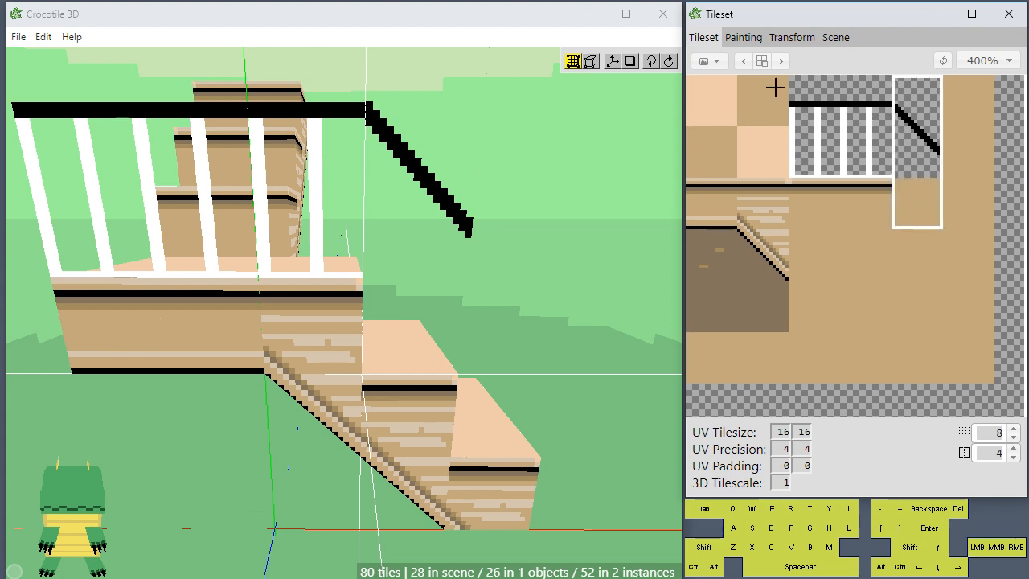
click(744, 38)
scroll(824, 270, down, 3)
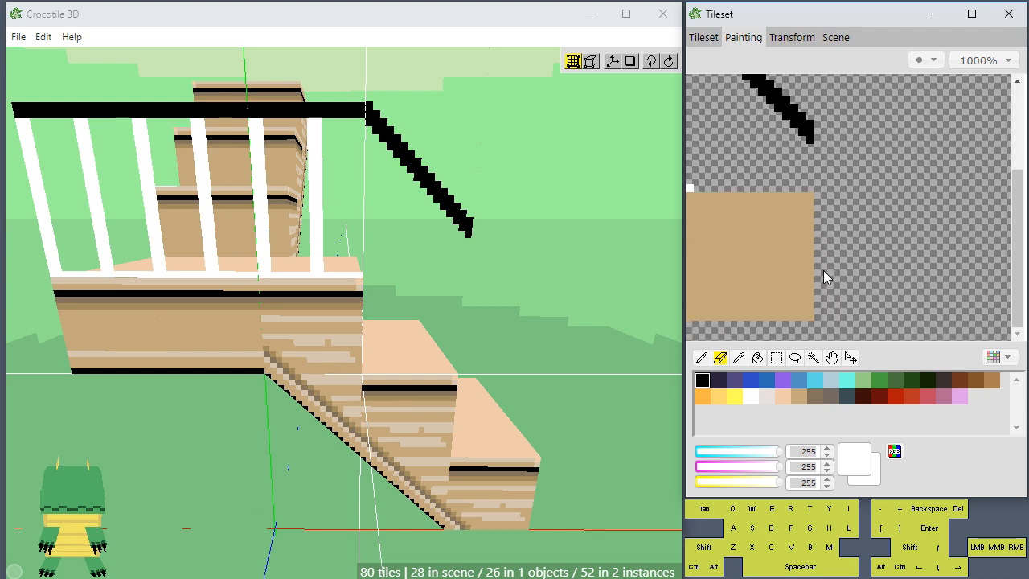
- Cut the tan fill out of the tile below the sloped handrail
key(w)
click(726, 272)
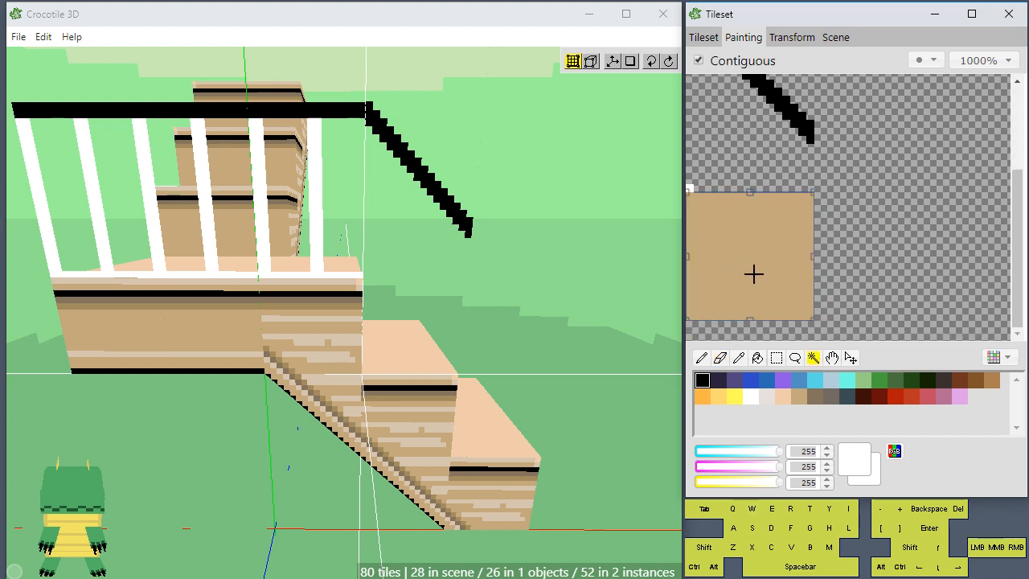
key(ctrl+x)
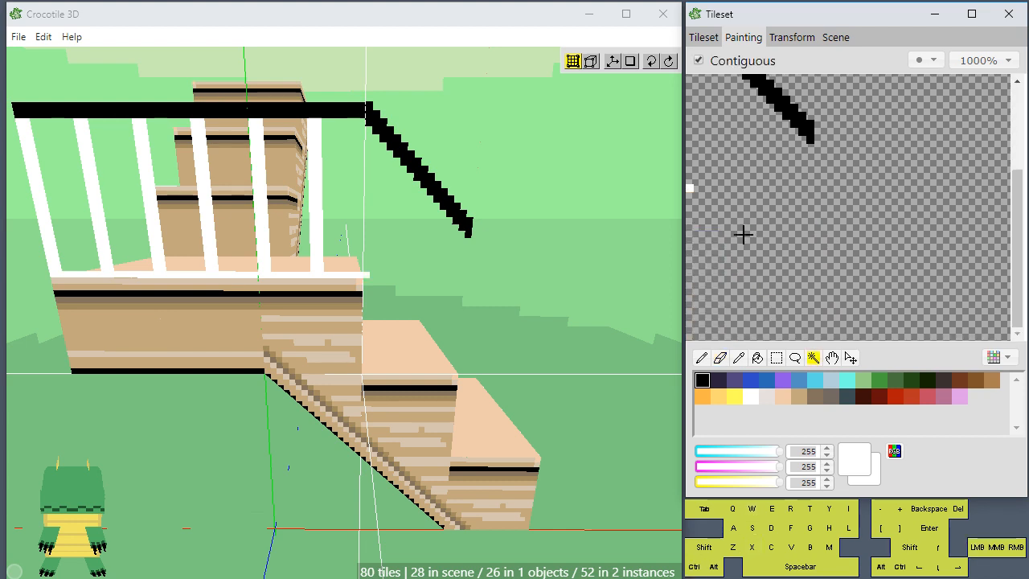
- Paint a two-pixel-wide white vertical post along the column edge nearest the landing, under the handrail's upper end
key(b)
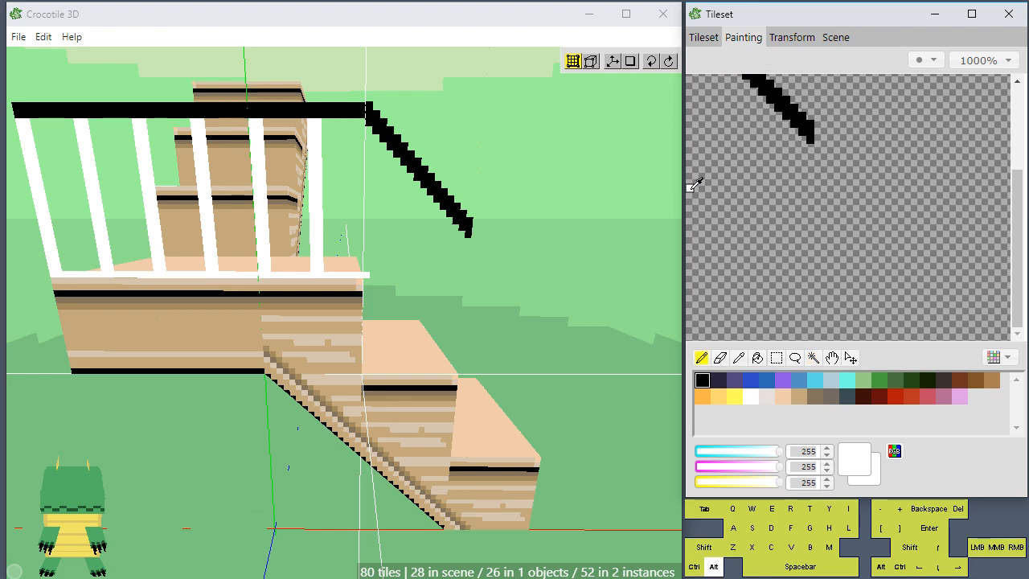
mouse_move(688, 184)
shift+mouse_down()
mouse_move(689, 322)
mouse_move(698, 170)
shift+mouse_up()
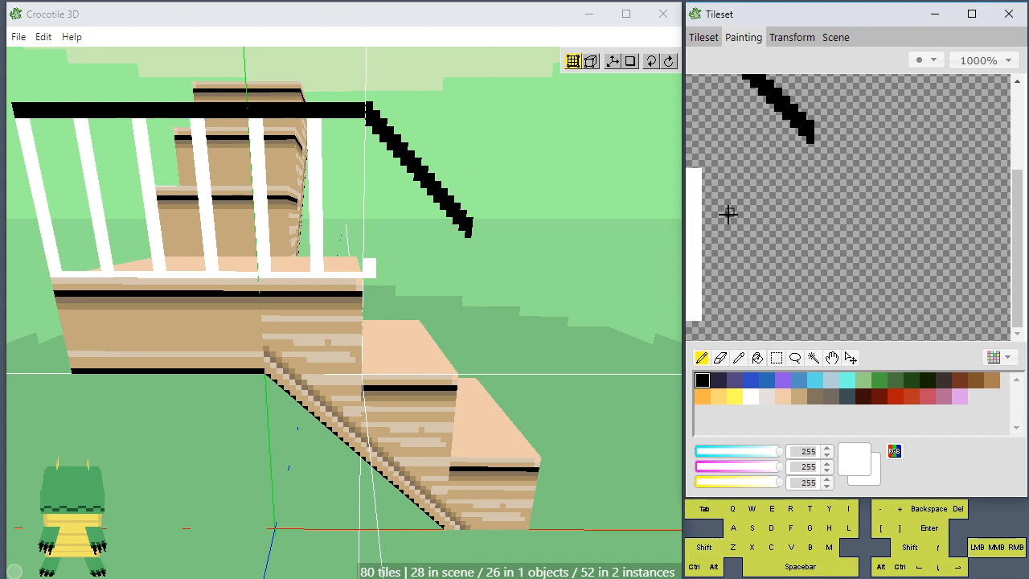
key(space)
right_drag(736, 172, 766, 187)
scroll(763, 192, up, 1)
scroll(760, 197, down, 1)
- Erase the white post near the landing and draw a one-pixel-wide white vertical line from the handrail's lower end down to the column's base
key(e)
mouse_move(697, 172)
shift+mouse_down()
mouse_move(697, 320)
mouse_move(690, 167)
shift+mouse_up()
key(e)
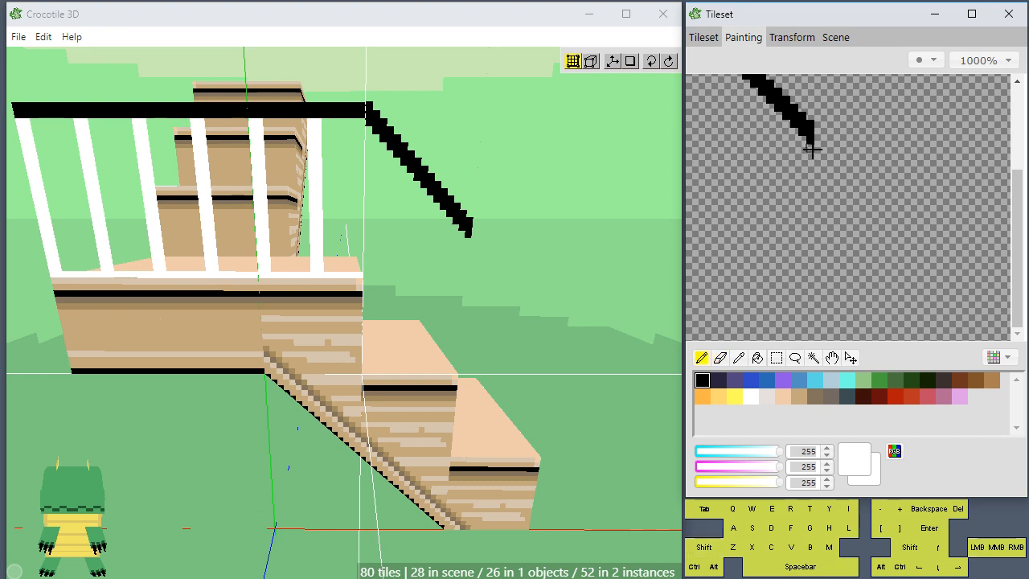
mouse_move(812, 149)
shift+mouse_down()
mouse_move(812, 338)
mouse_move(810, 321)
shift+mouse_up()
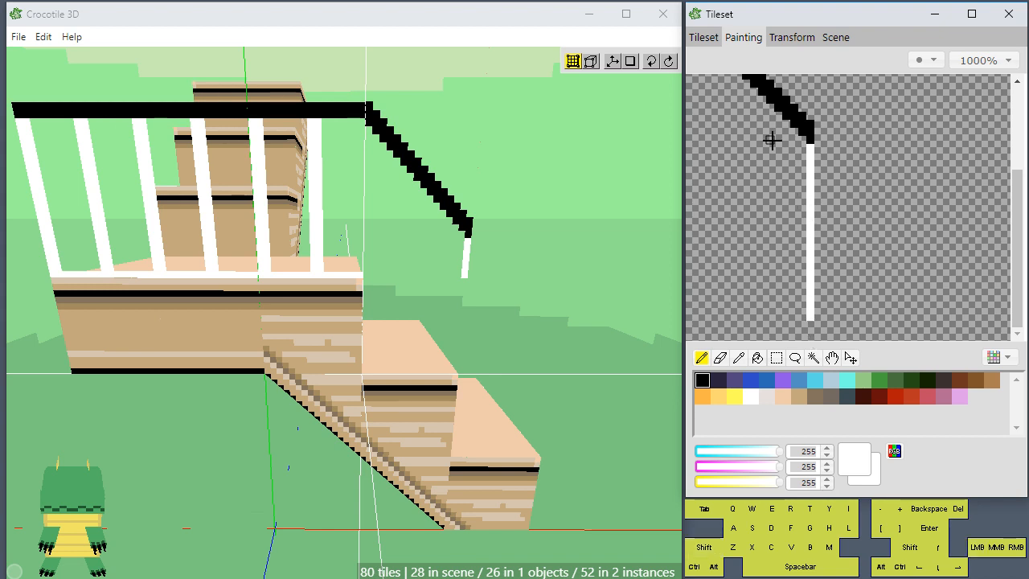
- Widen the white post at the handrail's lower end to two pixels and paint a second two-pixel-wide post midway under the slope
drag(801, 138, 800, 320)
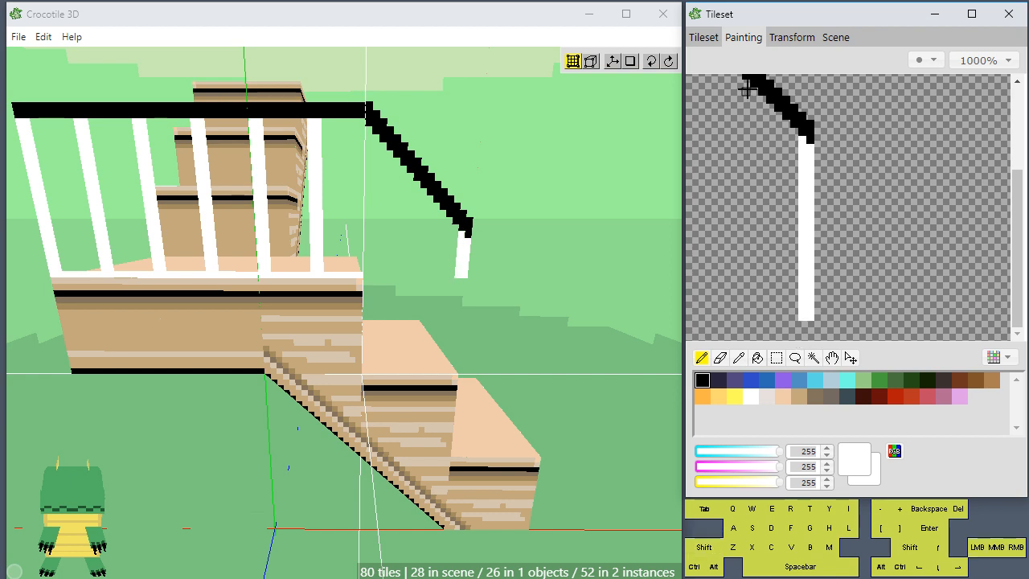
mouse_move(747, 88)
mouse_down()
mouse_move(745, 314)
mouse_move(735, 317)
mouse_move(745, 142)
mouse_move(736, 84)
mouse_up()
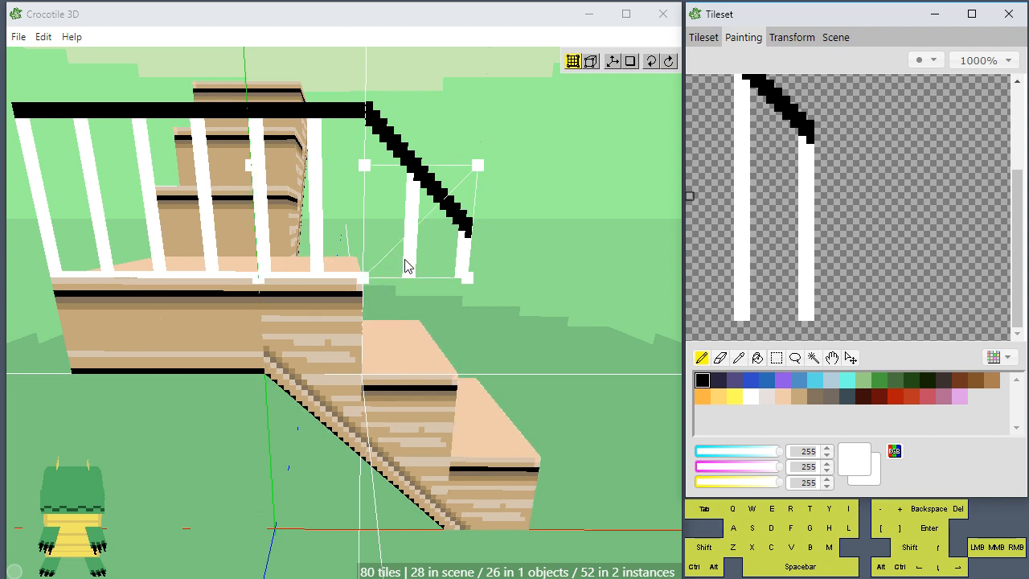
- Place the plain two-post tile directly below the sloped handrail and another copy above the lowest stair step
click(703, 37)
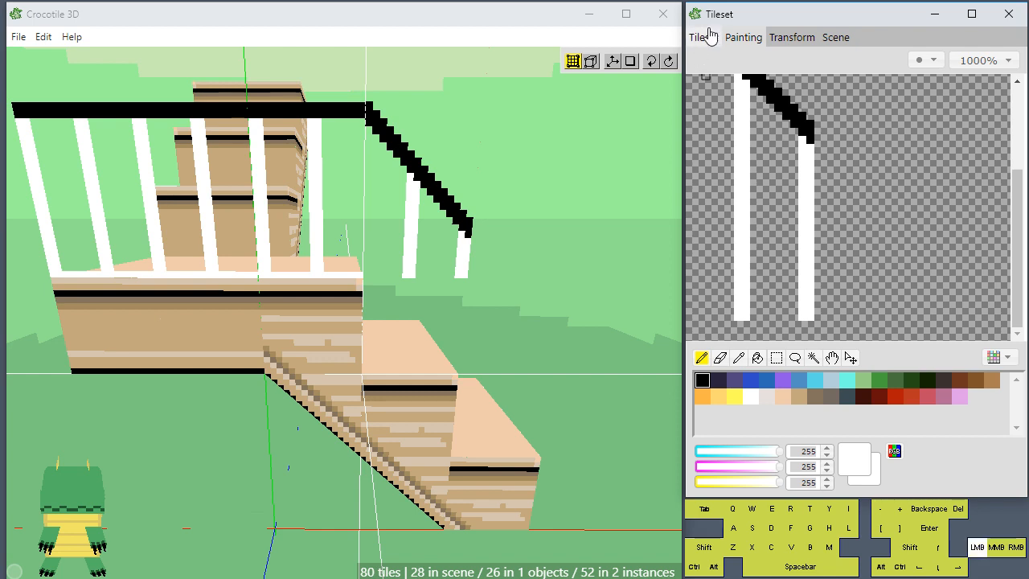
click(922, 207)
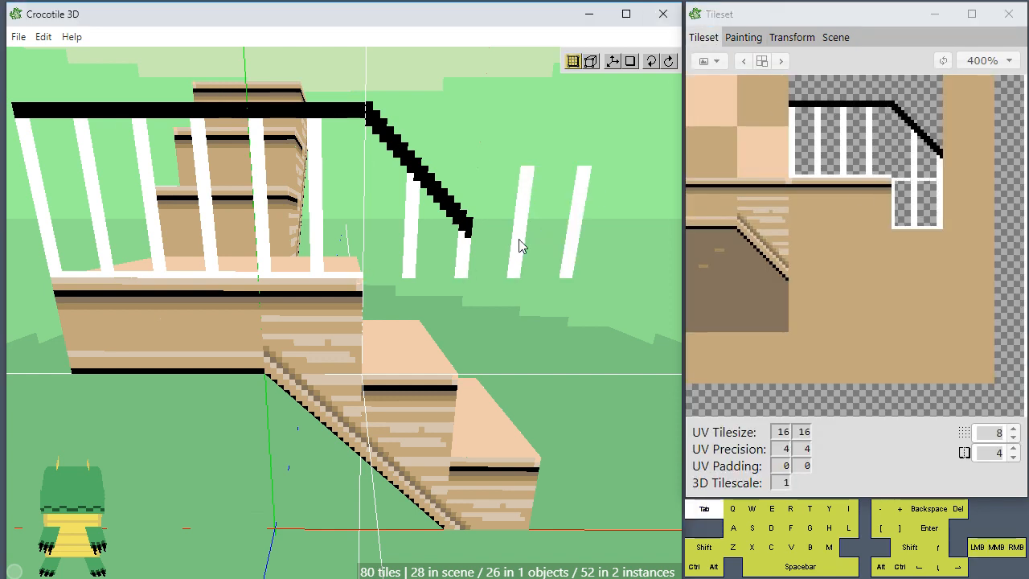
click(512, 292)
scroll(515, 294, down, 2)
key(space)
drag(515, 329, 478, 328)
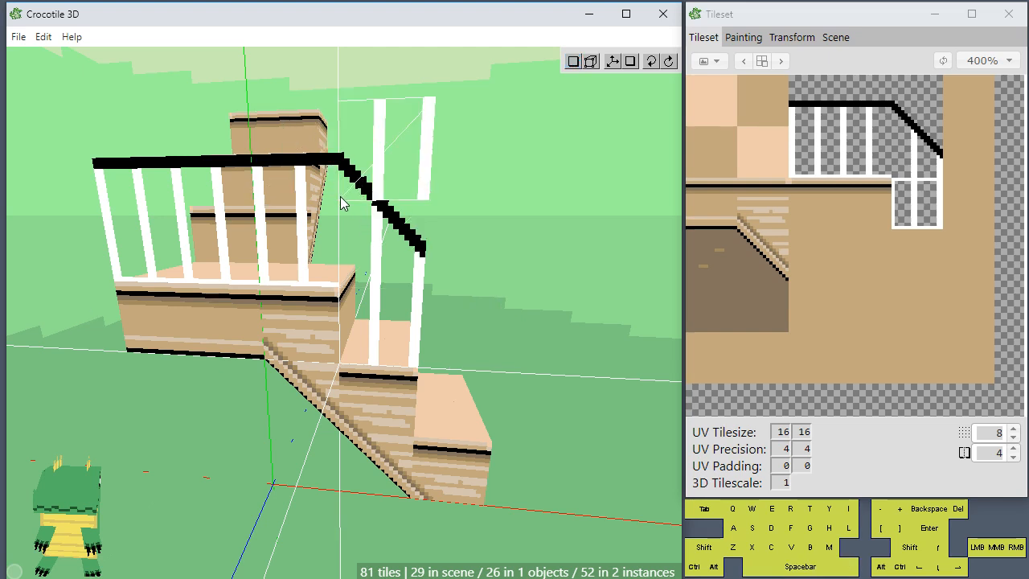
scroll(370, 244, up, 1)
scroll(369, 244, up, 1)
key(space)
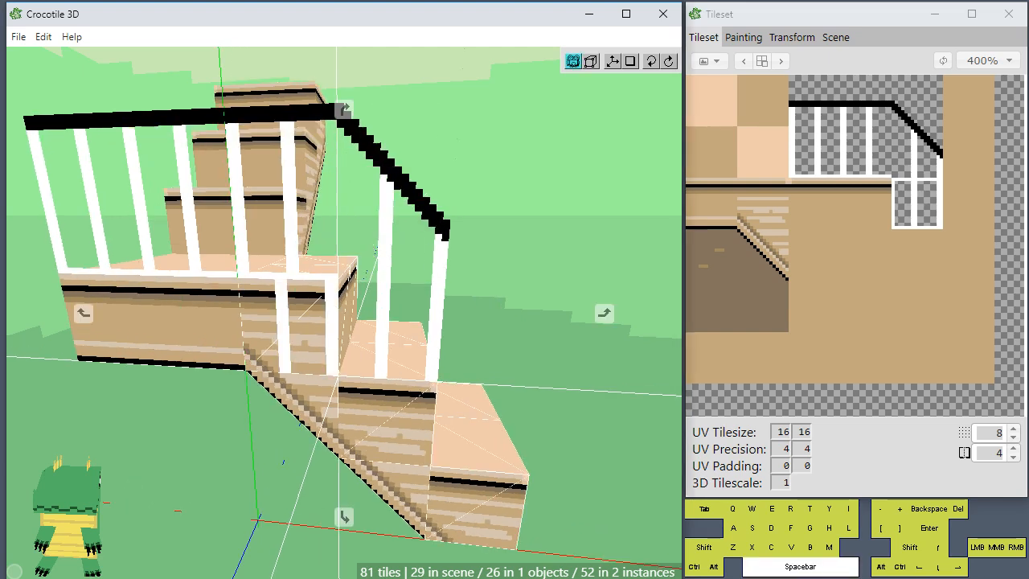
mouse_move(361, 291)
mouse_down()
mouse_move(450, 291)
mouse_move(361, 291)
mouse_up()
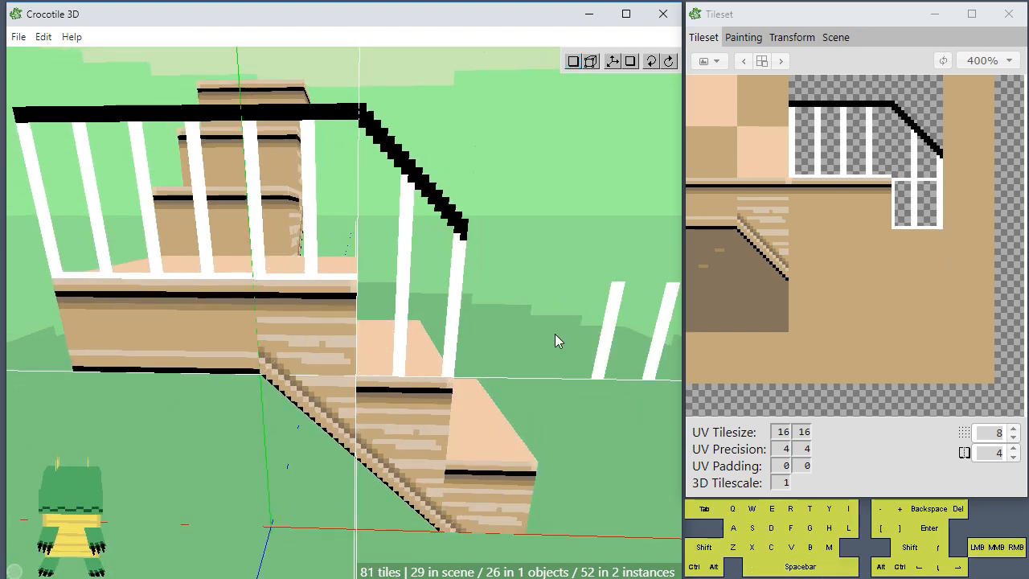
click(516, 395)
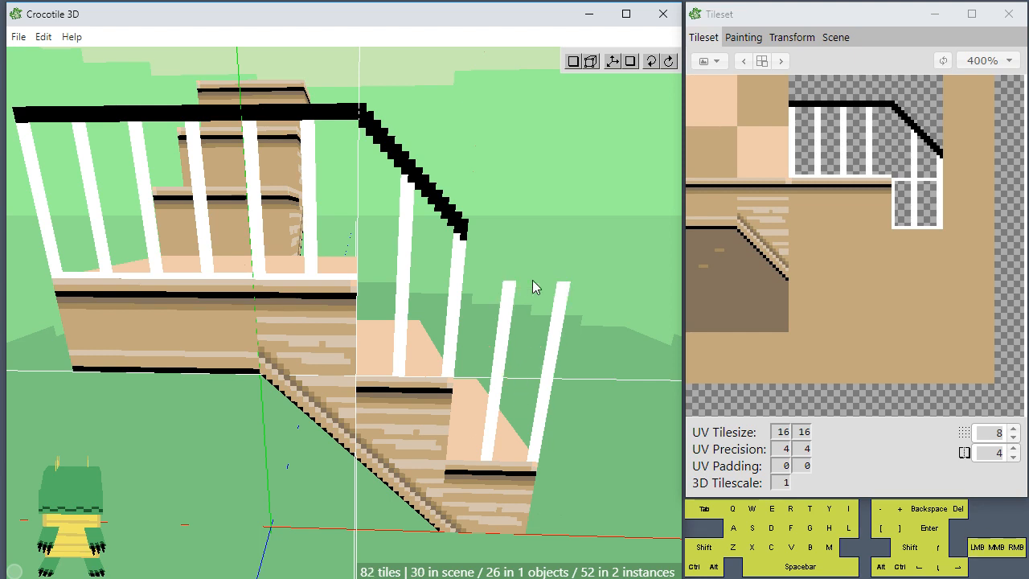
- Continue the sloped handrail over the lowest step by placing the lower handrail tile above its posts and the upper handrail tile above that
click(919, 161)
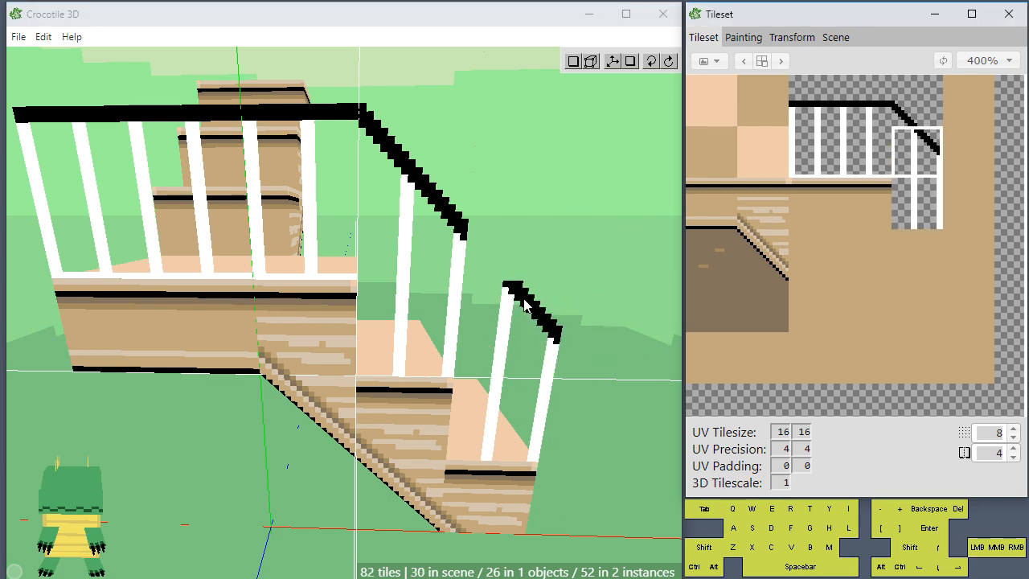
click(523, 304)
click(914, 102)
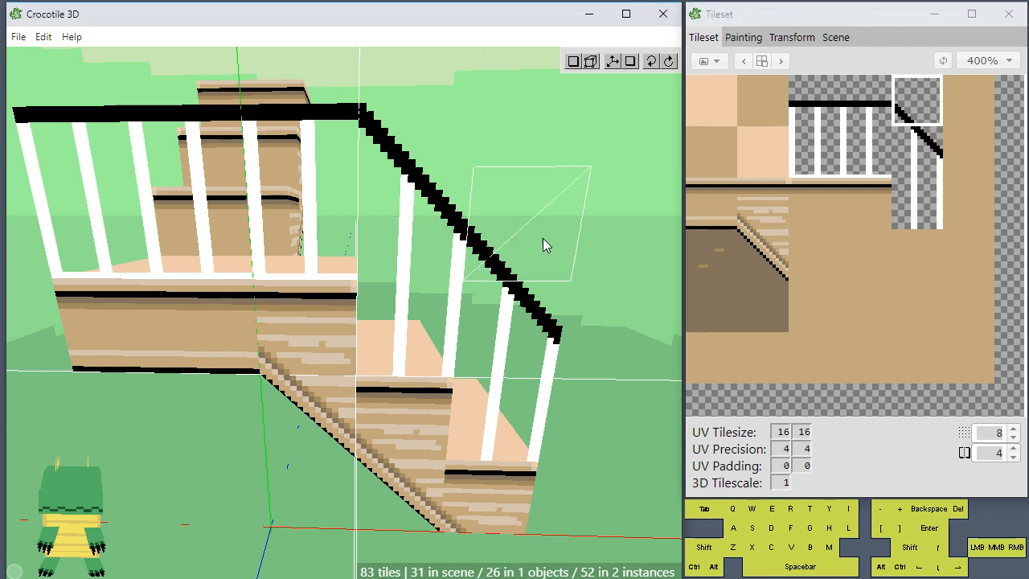
click(543, 238)
- Paint a one-pixel-high white base rail across the full width of the plain two-post tile's bottom row
key(space)
scroll(525, 293, down, 3)
drag(508, 337, 492, 320)
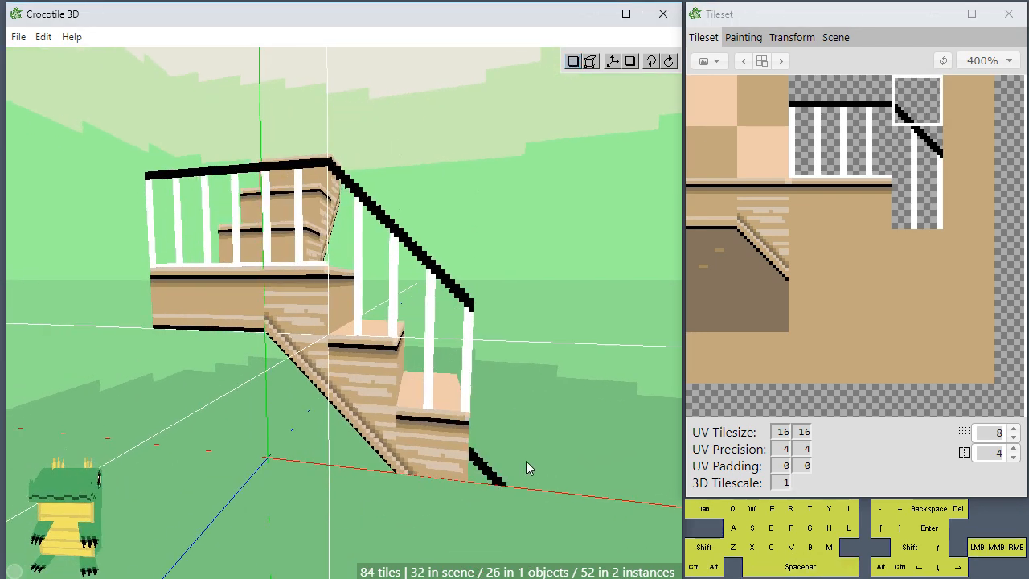
click(928, 210)
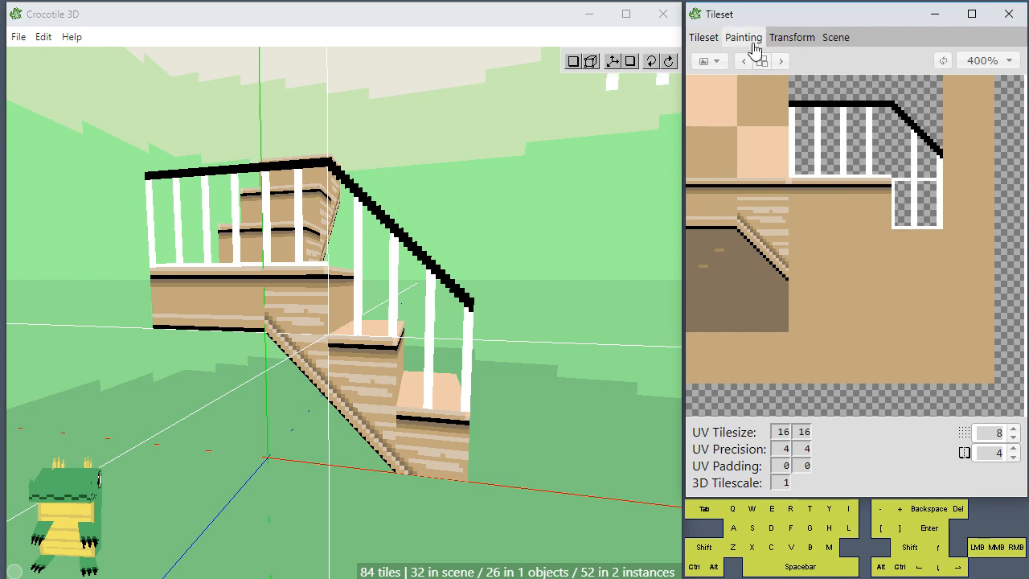
click(744, 37)
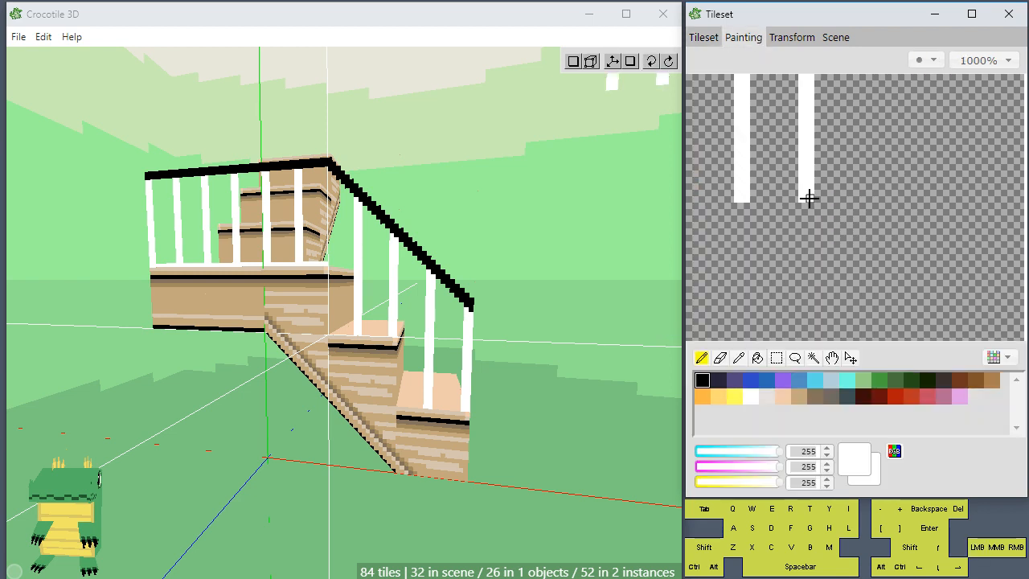
drag(808, 198, 696, 200)
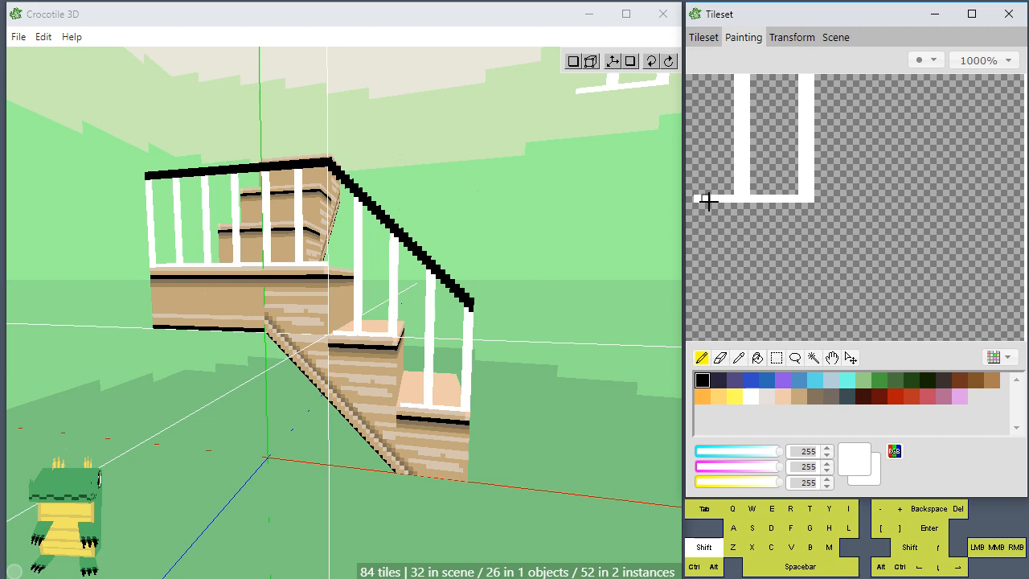
- Examine the railing and handrail along the landing and lower stairs from several angles
key(space)
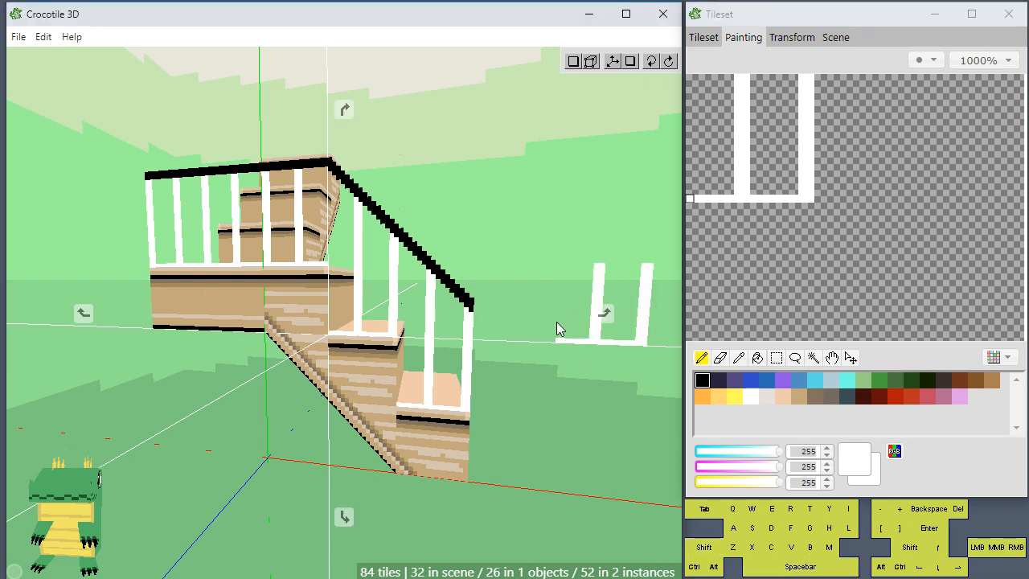
key(space)
mouse_move(556, 321)
mouse_down()
mouse_move(491, 325)
mouse_move(442, 362)
mouse_move(563, 313)
mouse_move(603, 317)
mouse_move(549, 316)
mouse_up()
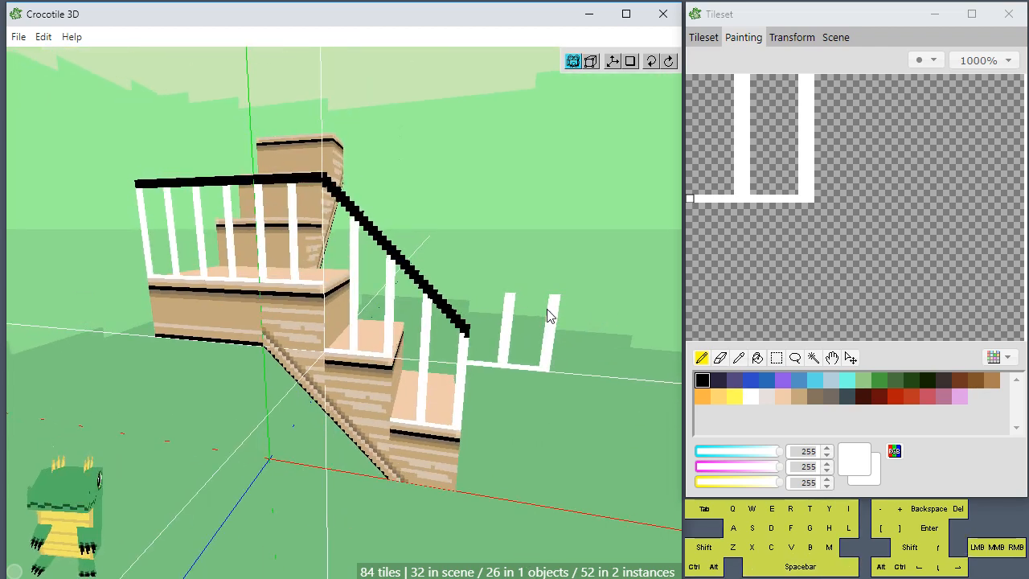
scroll(549, 316, down, 2)
key(space)
mouse_move(519, 412)
mouse_down()
mouse_move(434, 402)
mouse_move(519, 412)
mouse_up()
key(d)
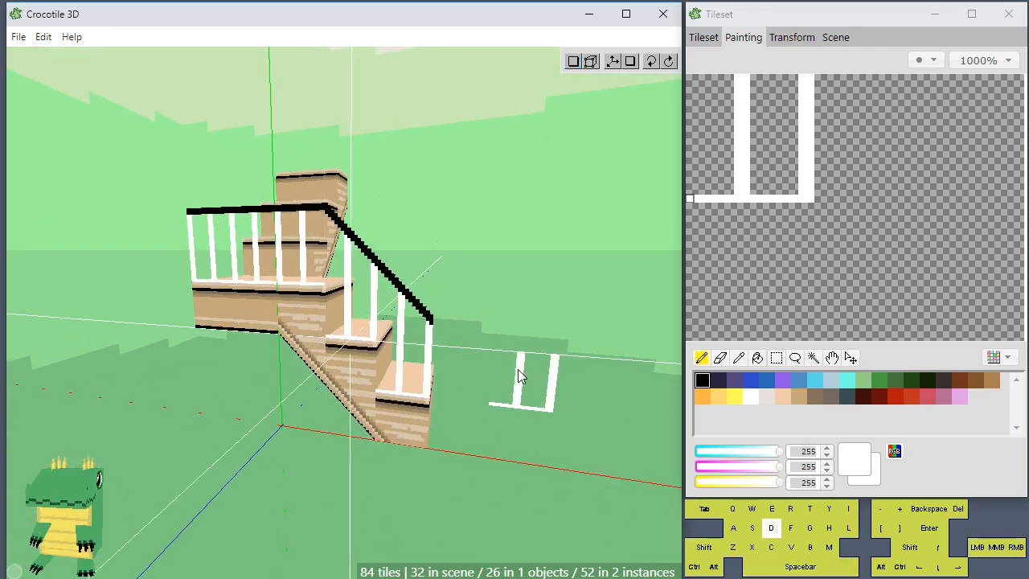
key(a)
key(space)
mouse_move(406, 393)
mouse_down()
mouse_move(523, 393)
mouse_move(404, 373)
mouse_up()
scroll(404, 373, up, 2)
right_drag(441, 342, 399, 387)
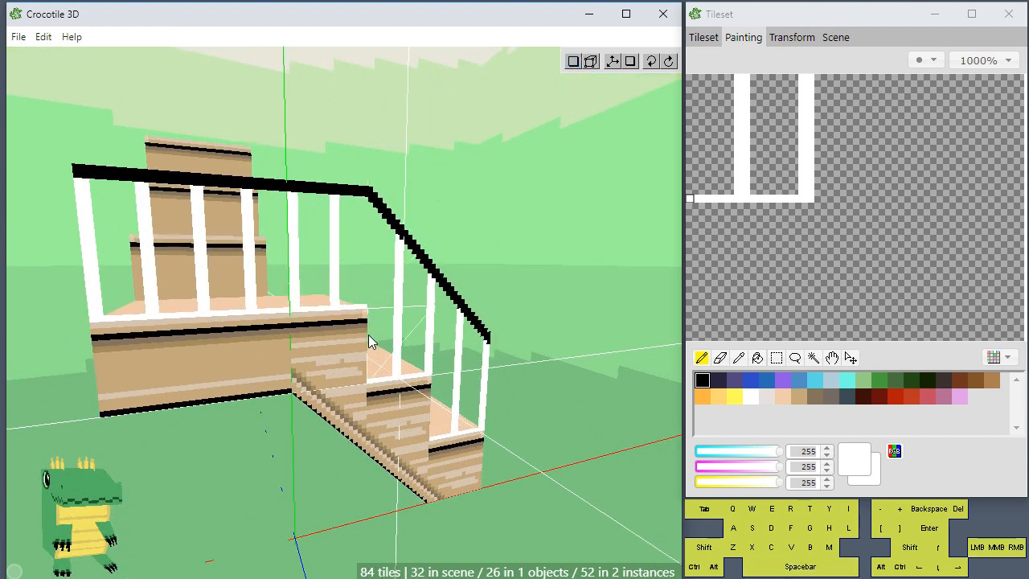
scroll(375, 293, up, 1)
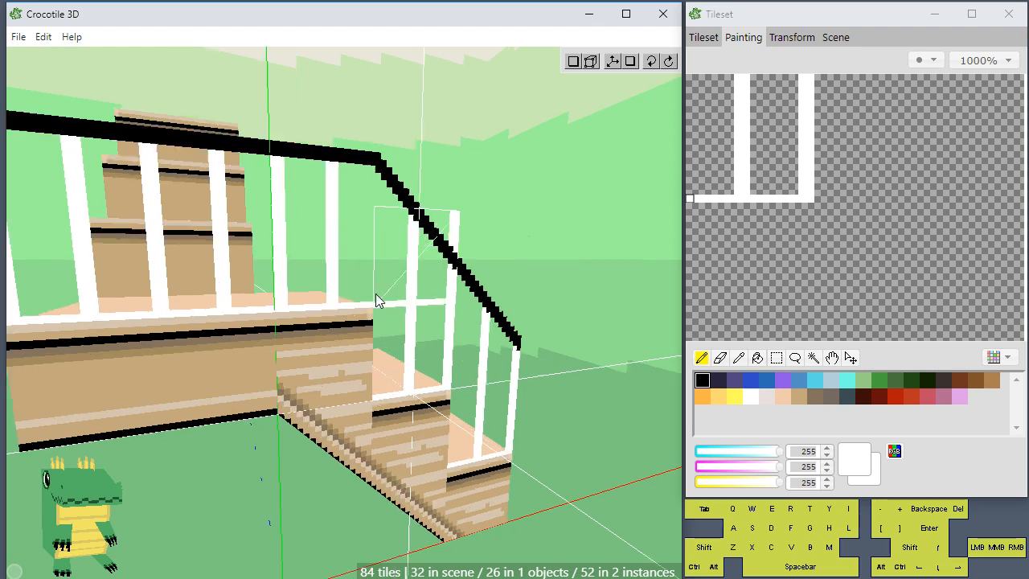
drag(376, 293, 345, 281)
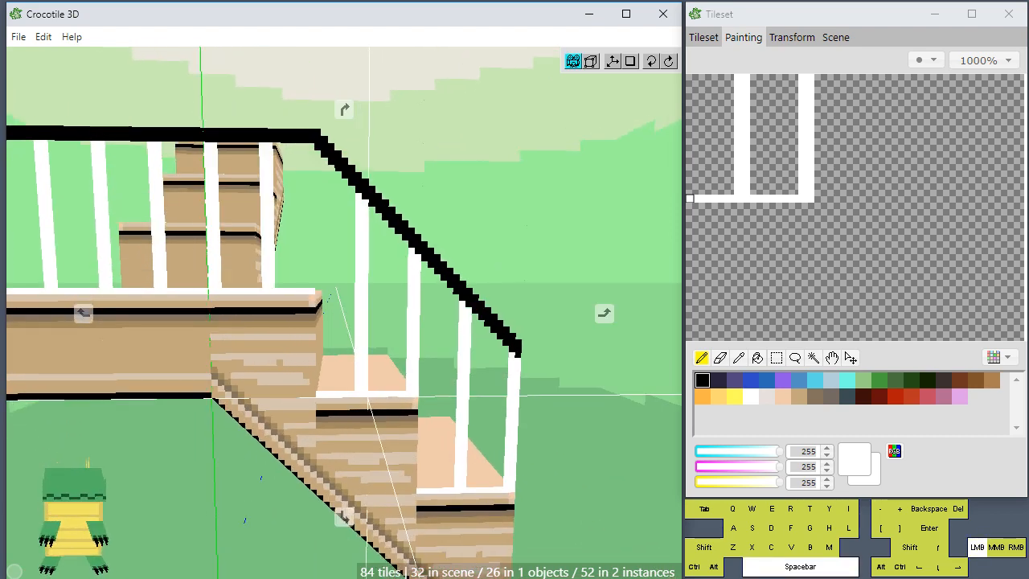
drag(495, 315, 504, 321)
right_drag(504, 321, 628, 335)
right_drag(389, 329, 275, 333)
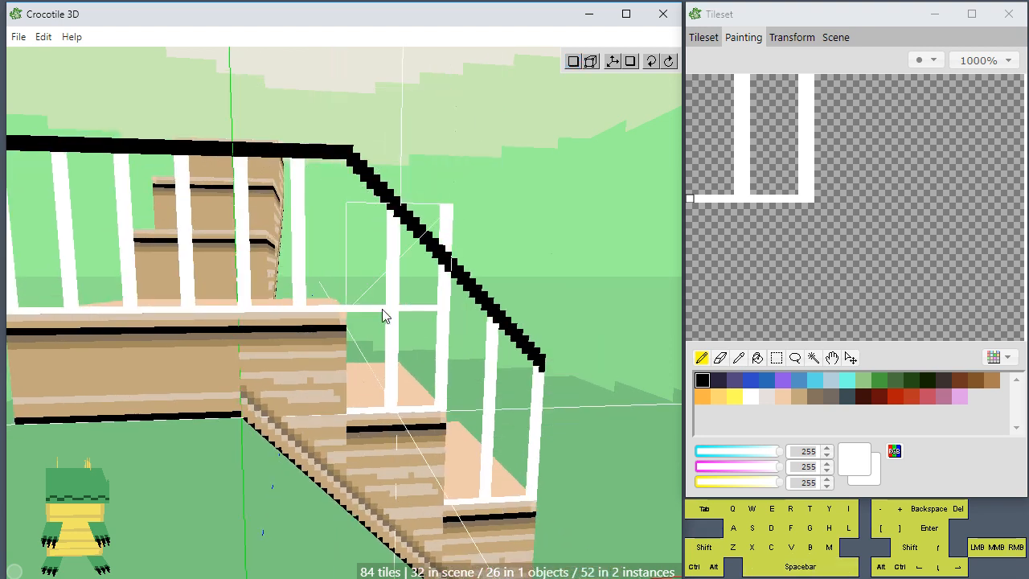
key(space)
drag(314, 383, 274, 362)
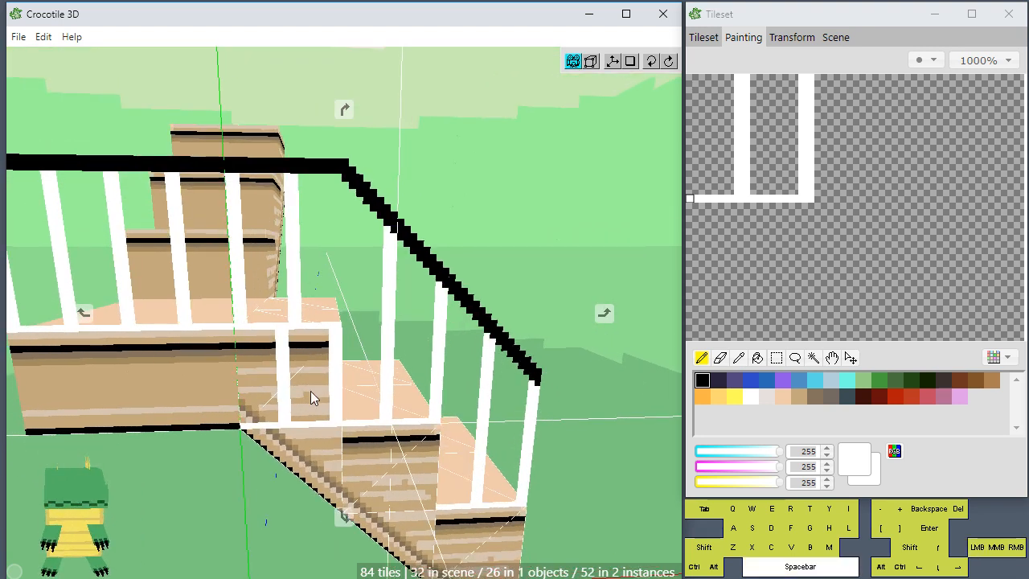
right_drag(310, 391, 388, 413)
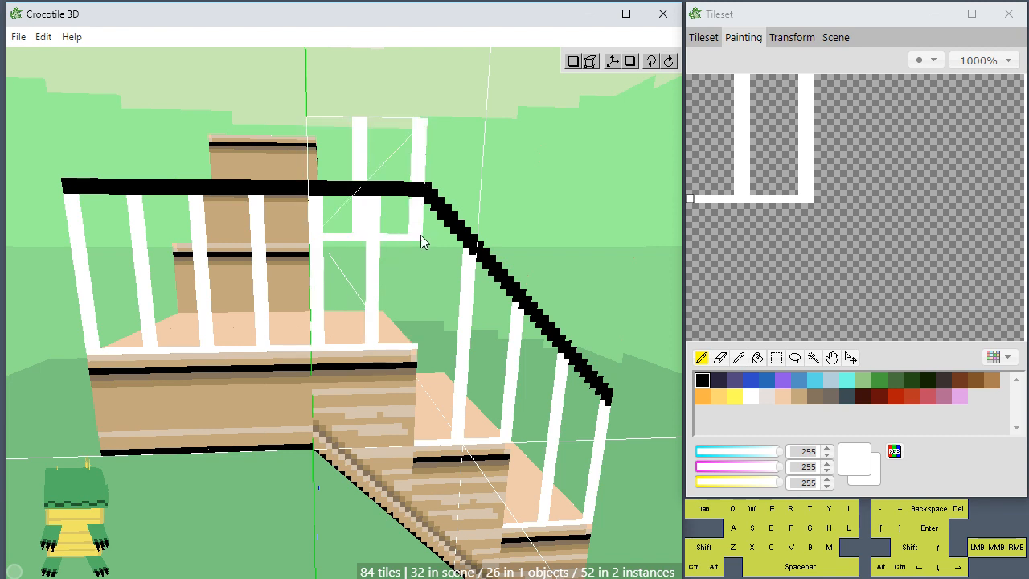
- Select the four-by-three tile block covering the straight railing, sloped handrail and adjoining tan column, and open it for painting
click(715, 37)
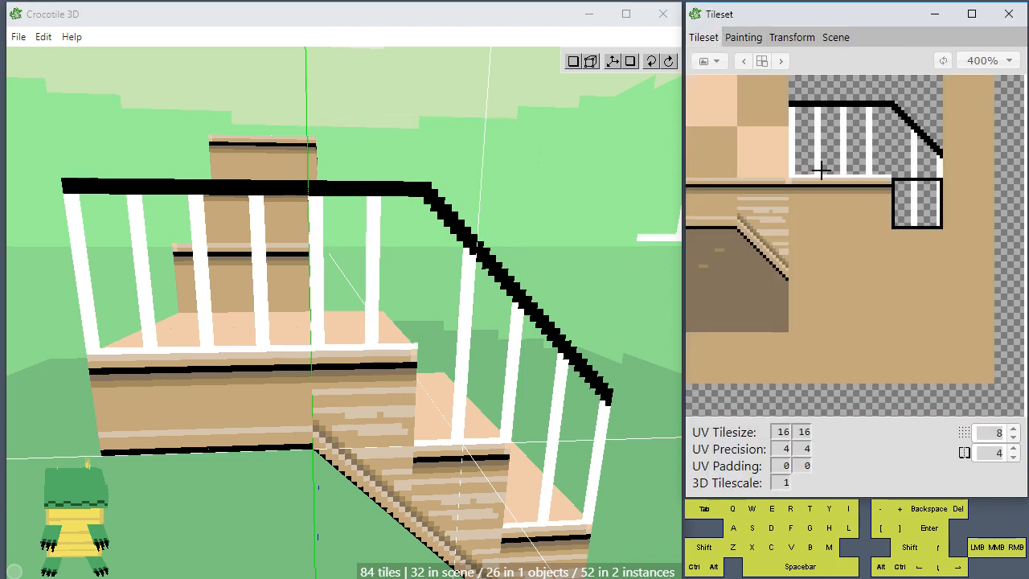
click(855, 145)
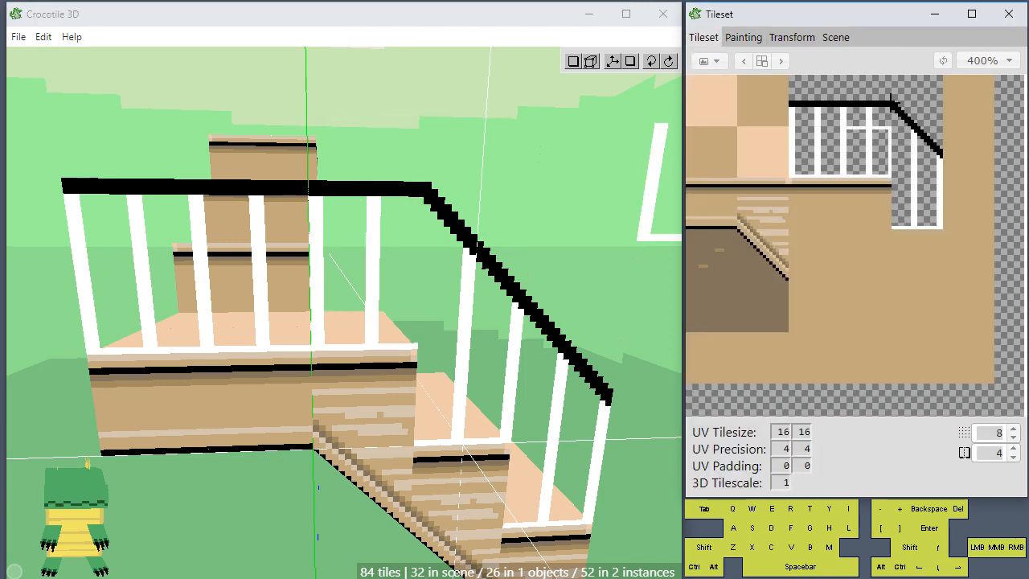
drag(874, 158, 871, 110)
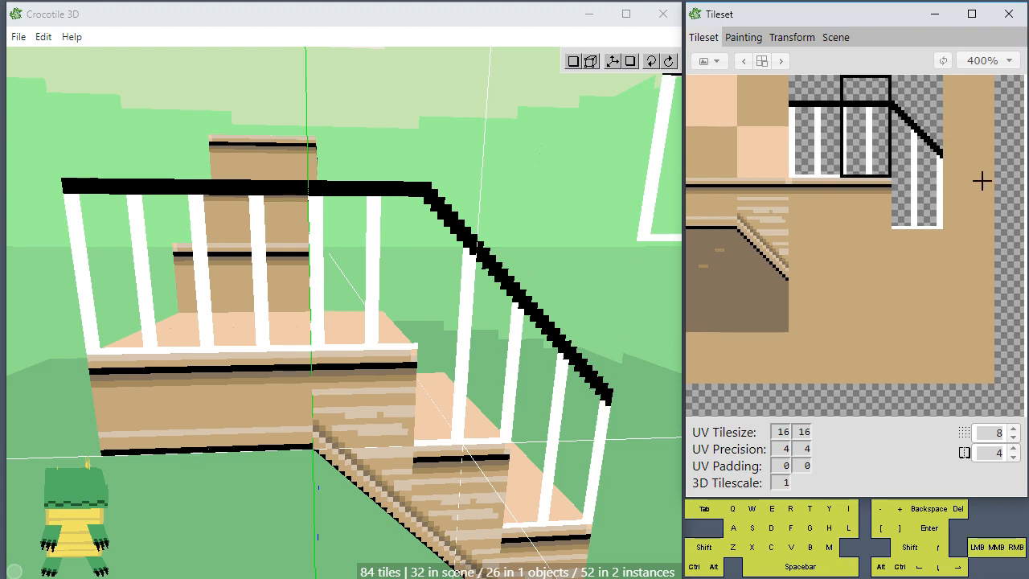
drag(861, 168, 822, 209)
click(924, 165)
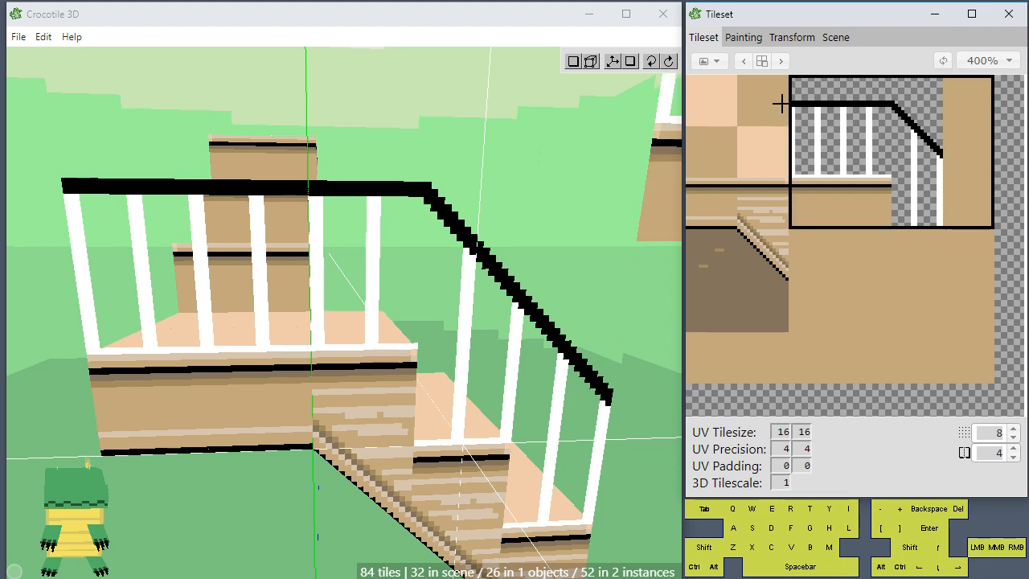
click(749, 41)
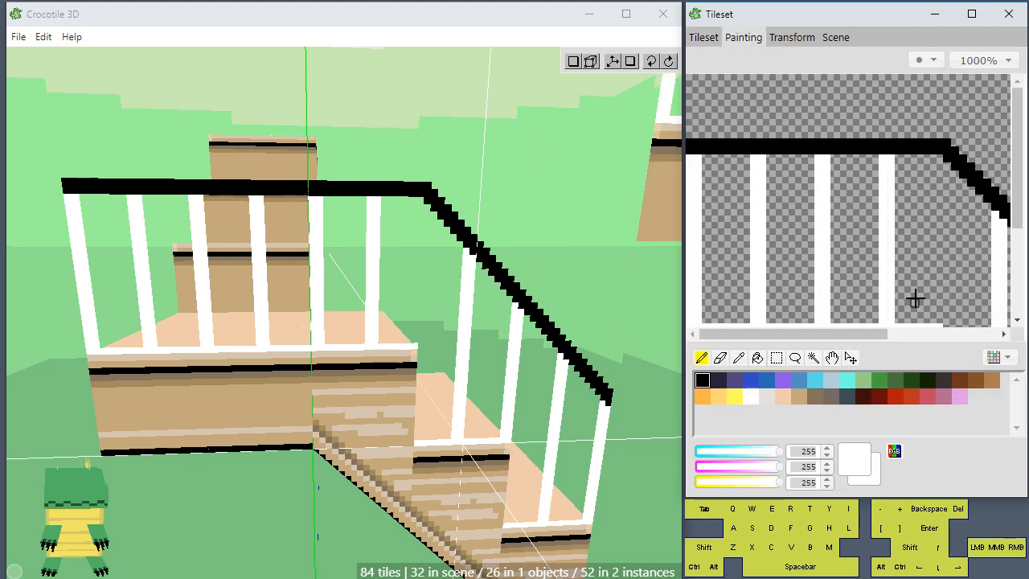
- Cut the tan fill out of the column beyond the sloped handrail's lower end
scroll(827, 281, down, 3)
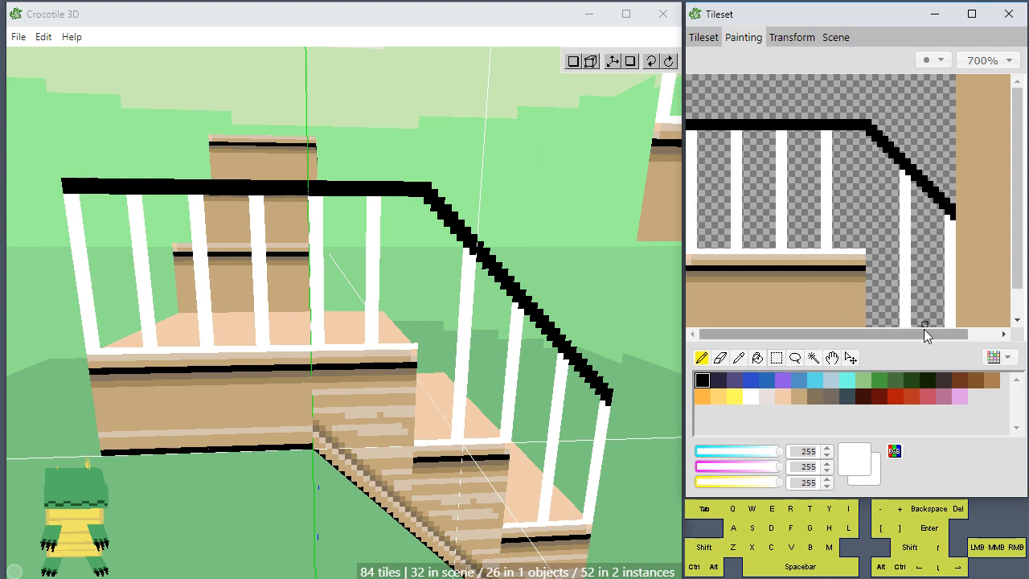
drag(924, 336, 954, 336)
scroll(964, 268, down, 1)
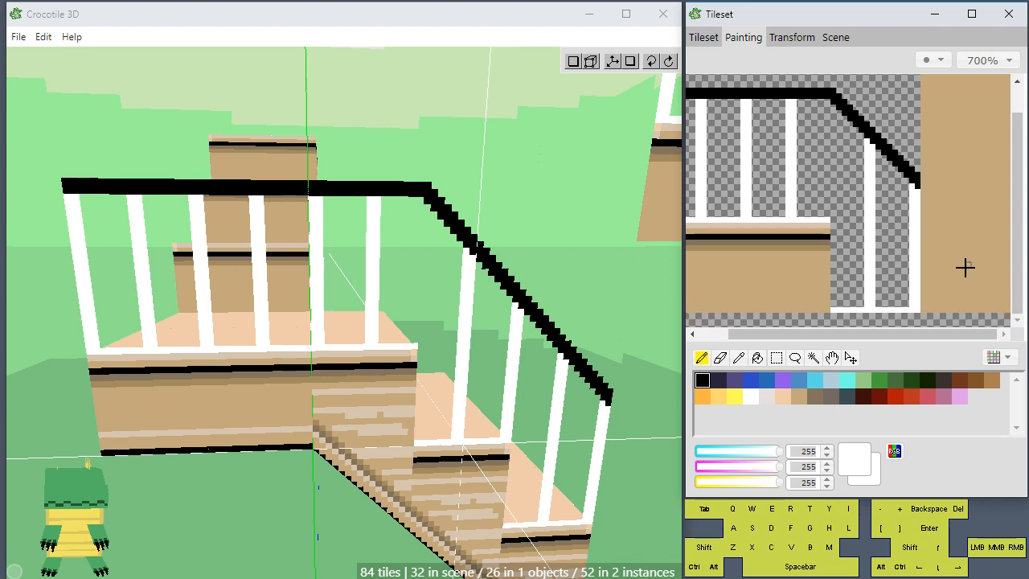
key(w)
click(952, 247)
key(ctrl+x)
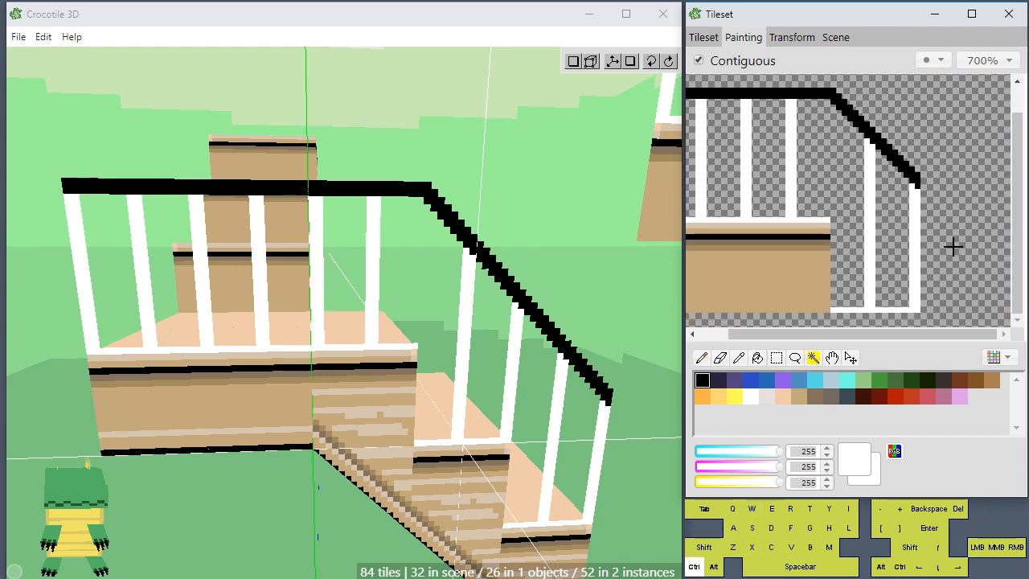
- Copy the two-post section of the straight railing, with its handrail and base rail, to the empty column beyond the sloped handrail
key(m)
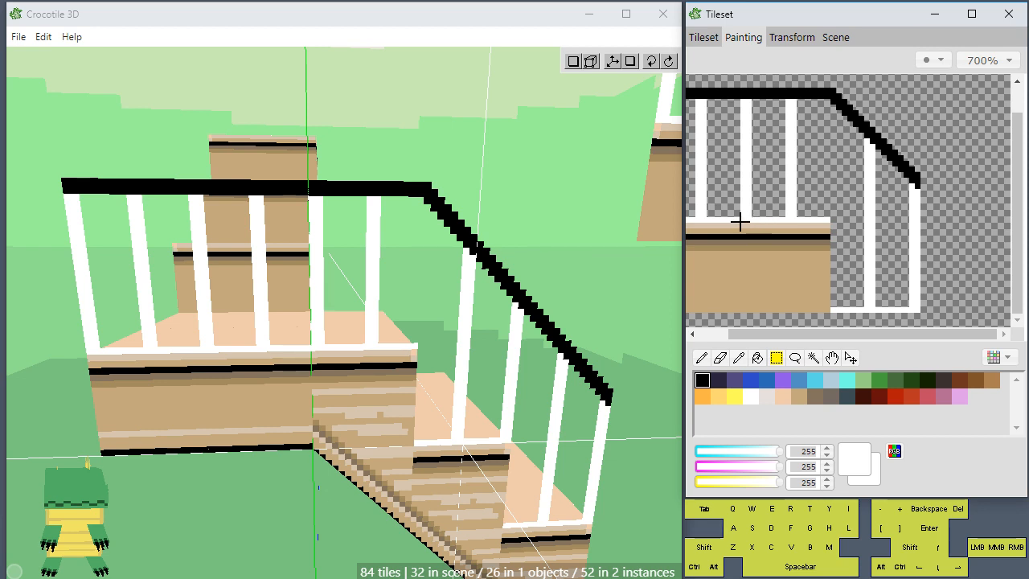
drag(740, 219, 831, 153)
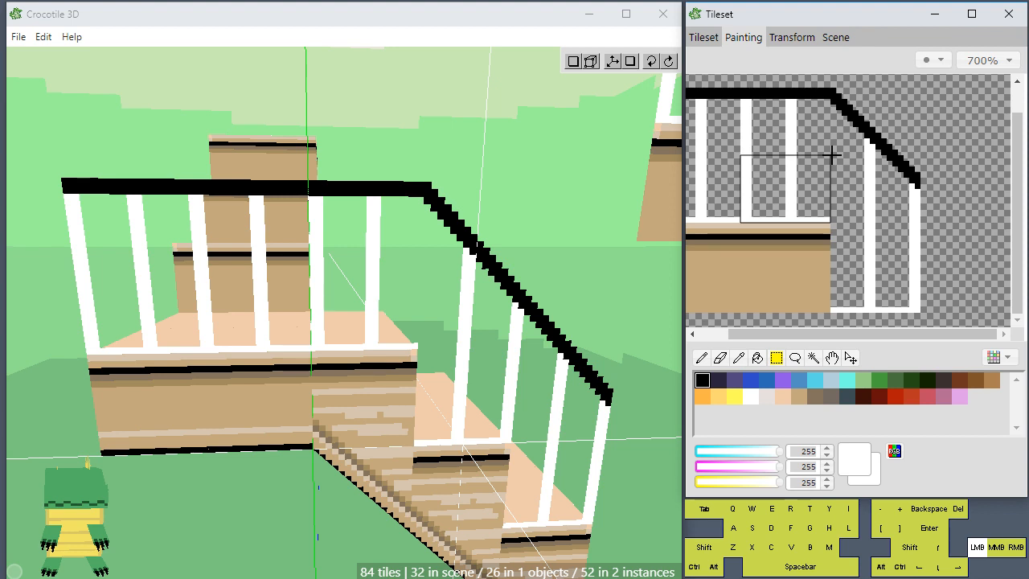
drag(832, 155, 832, 54)
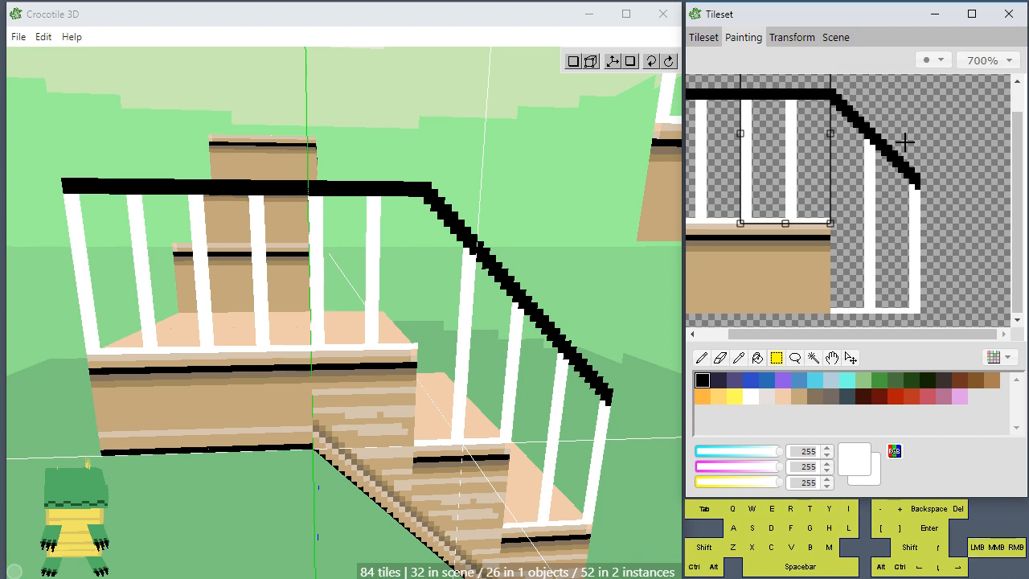
scroll(905, 143, up, 1)
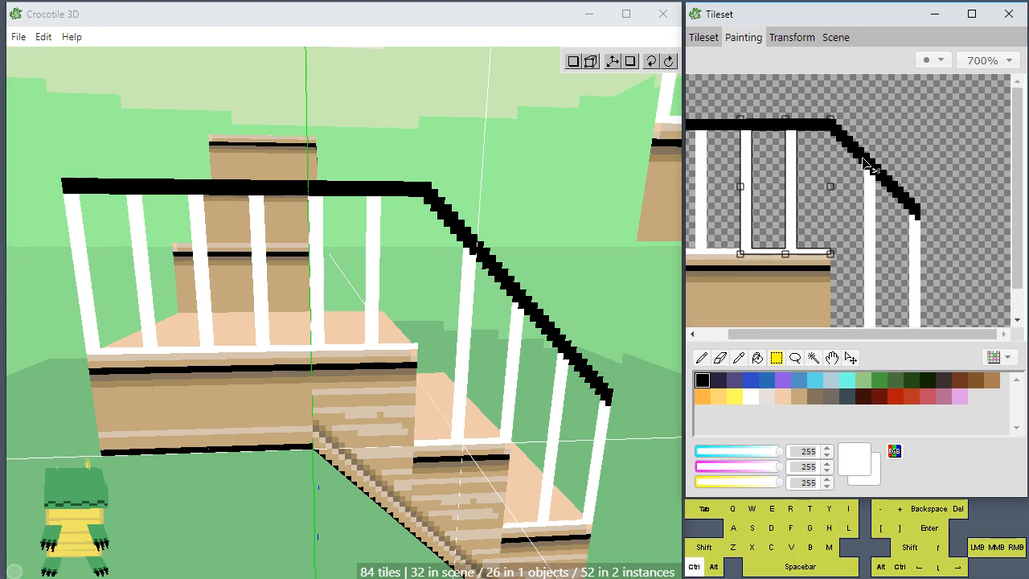
drag(790, 174, 938, 169)
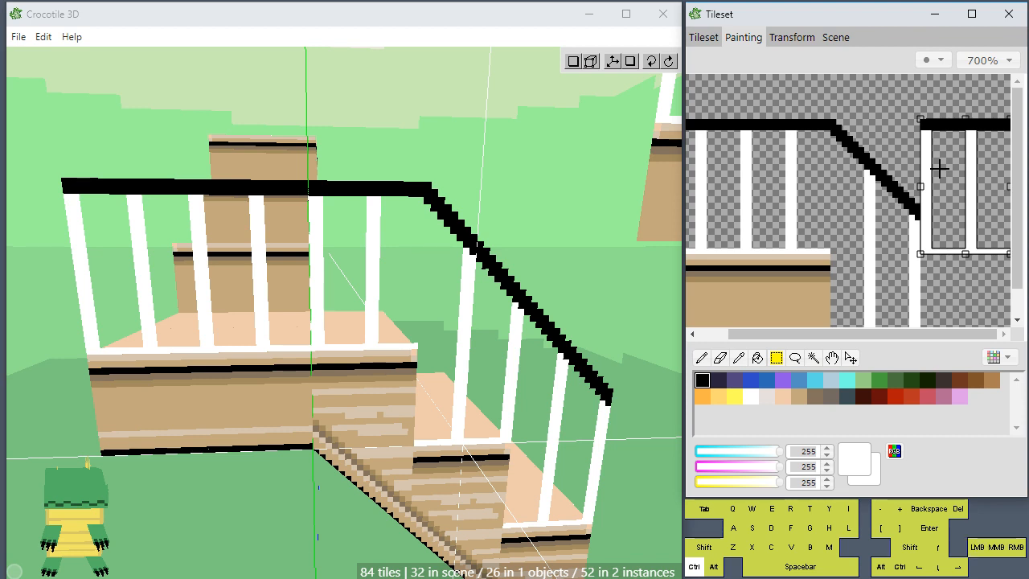
click(891, 138)
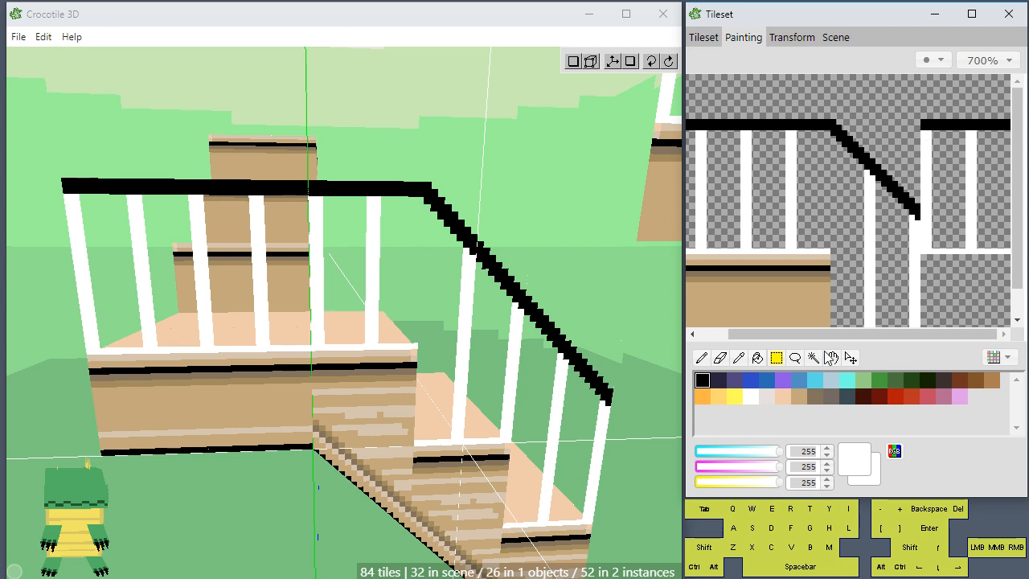
- Paint a white line at the copied section's outer edge and fill the gap beside its second post white
click(700, 357)
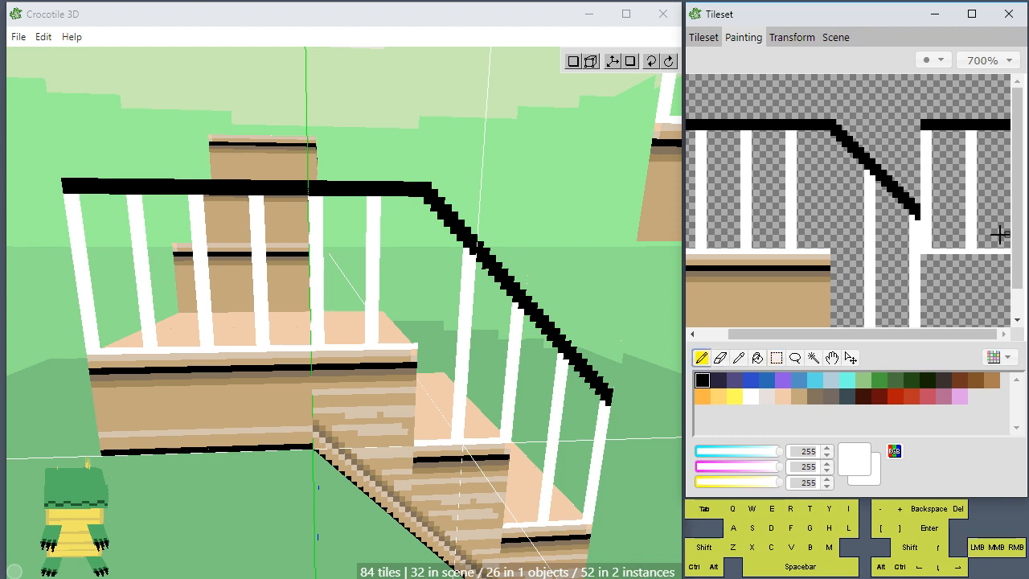
shift+drag(1004, 249, 1004, 131)
key(g)
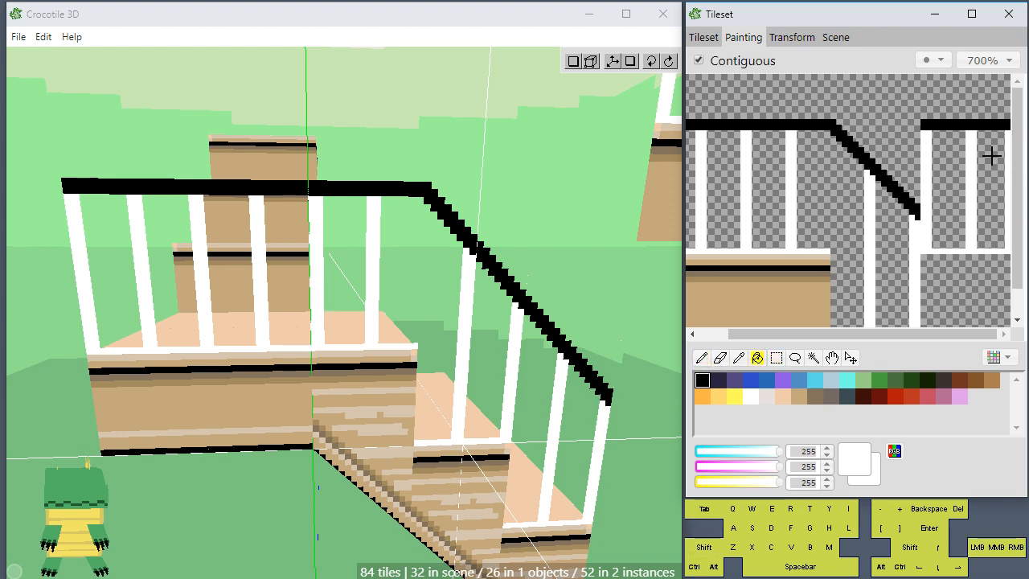
click(990, 168)
- Erase both sides of the white block's shaft one pixel in, leaving a wider cap and base, and keep the thin post beside it
key(e)
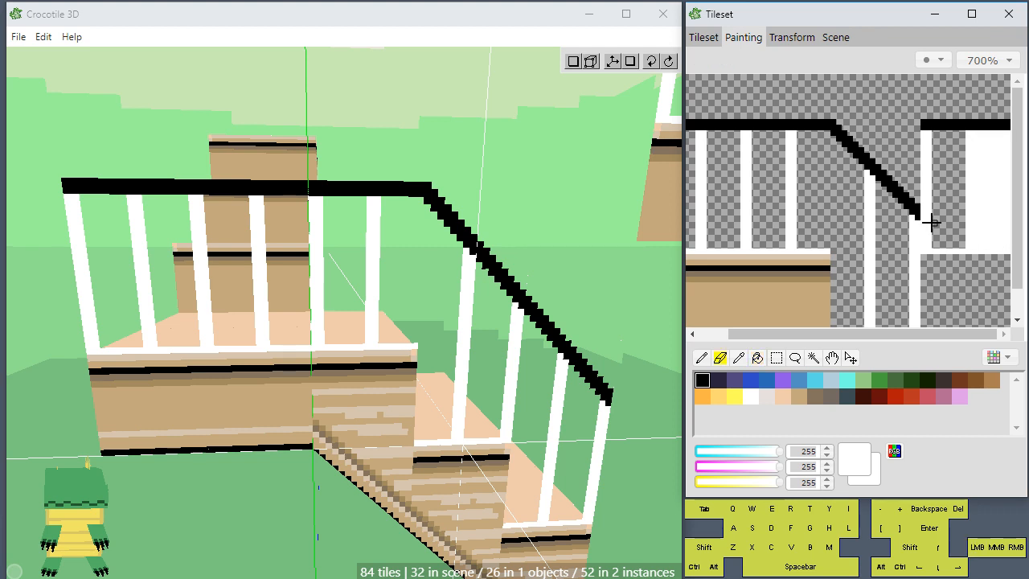
mouse_move(929, 244)
shift+mouse_down()
mouse_move(930, 138)
mouse_move(924, 236)
shift+mouse_up()
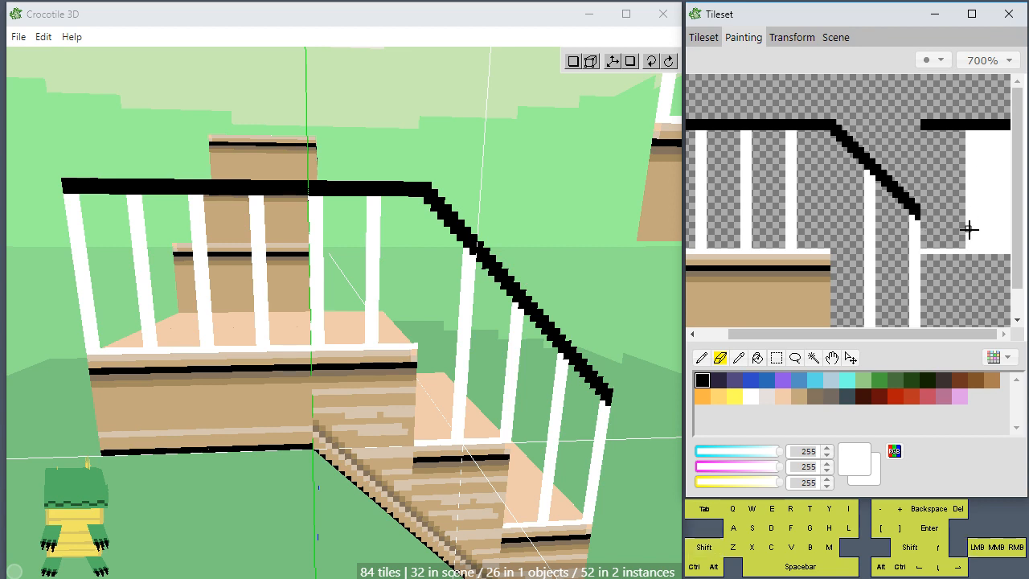
mouse_move(968, 234)
shift+mouse_down()
mouse_move(969, 150)
mouse_move(1005, 158)
mouse_move(1012, 219)
mouse_move(1004, 230)
shift+mouse_up()
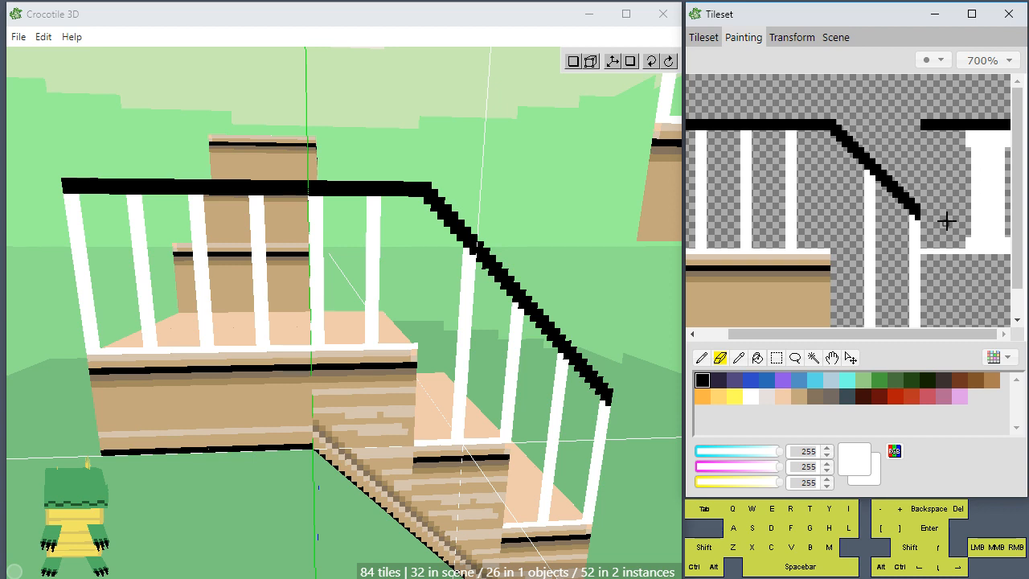
key(e)
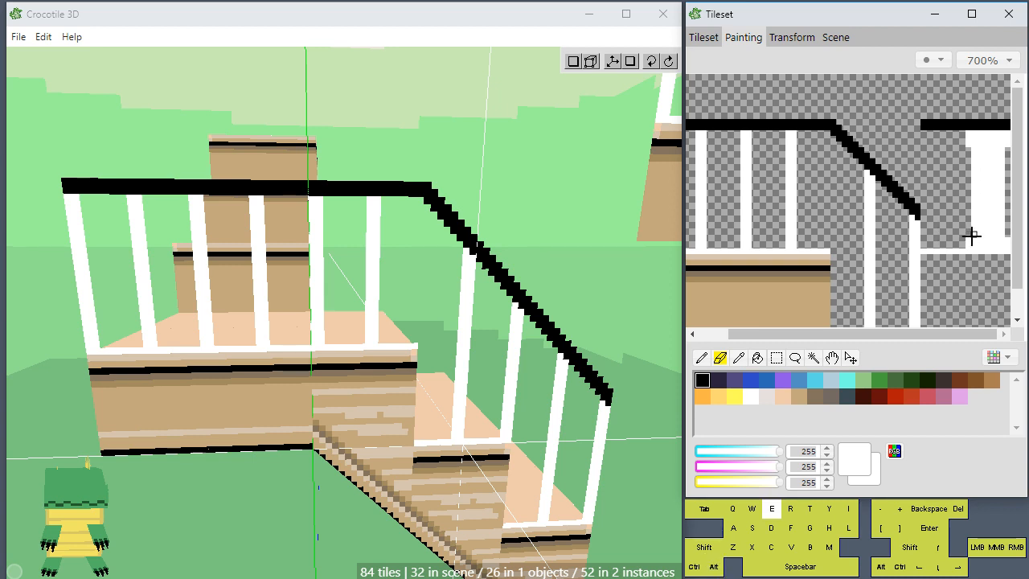
mouse_move(926, 241)
shift+mouse_down()
mouse_move(923, 133)
mouse_move(926, 242)
shift+mouse_up()
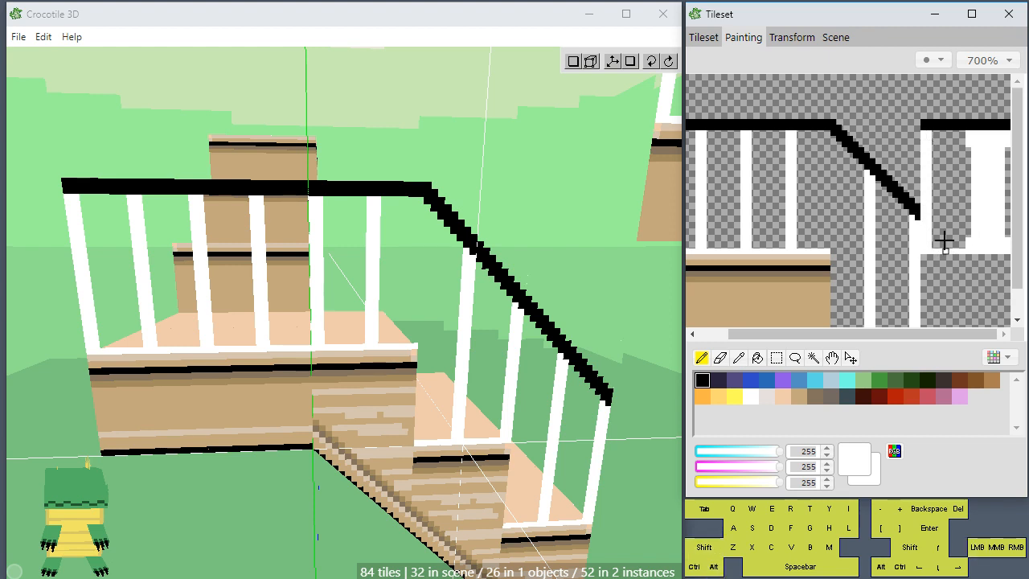
- Place the upper and lower newel post tiles at the corner end of the landing railing
click(703, 37)
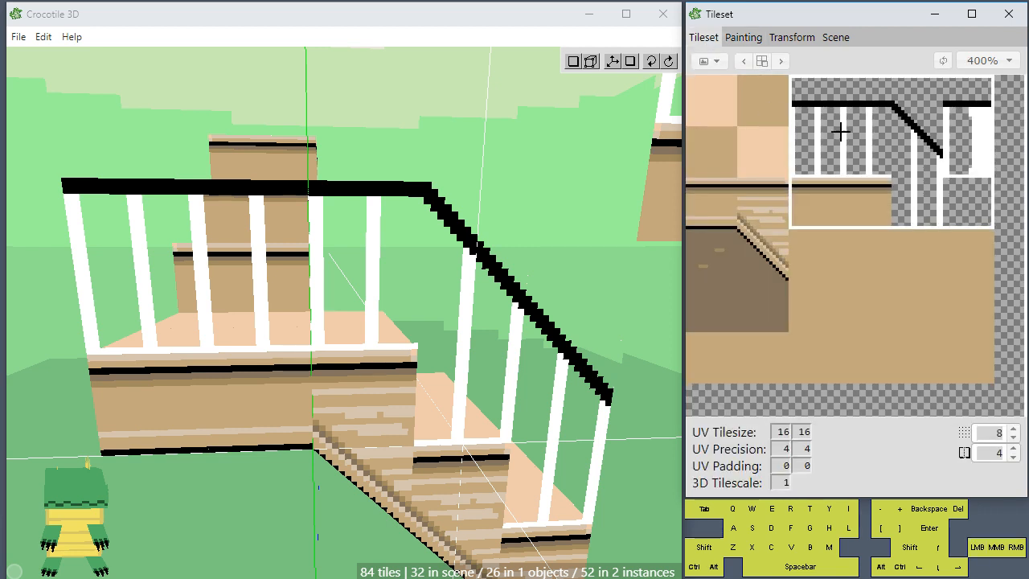
click(963, 119)
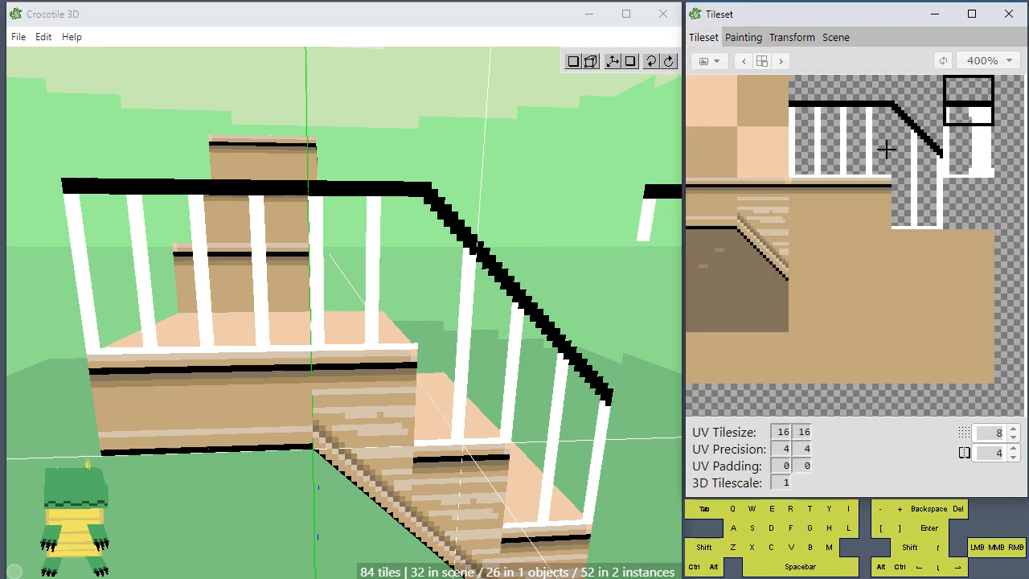
click(374, 238)
click(988, 152)
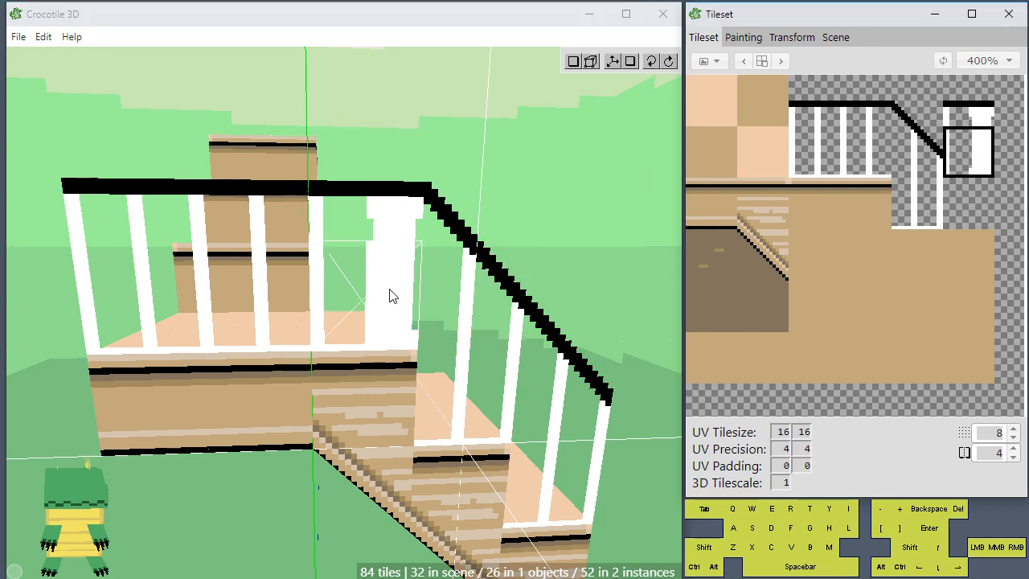
click(391, 292)
- Examine the newel post's proportions against the staircase and railing from farther away and from another angle
scroll(557, 266, down, 3)
key(space)
drag(477, 439, 336, 251)
scroll(450, 390, down, 1)
key(space)
scroll(431, 357, down, 2)
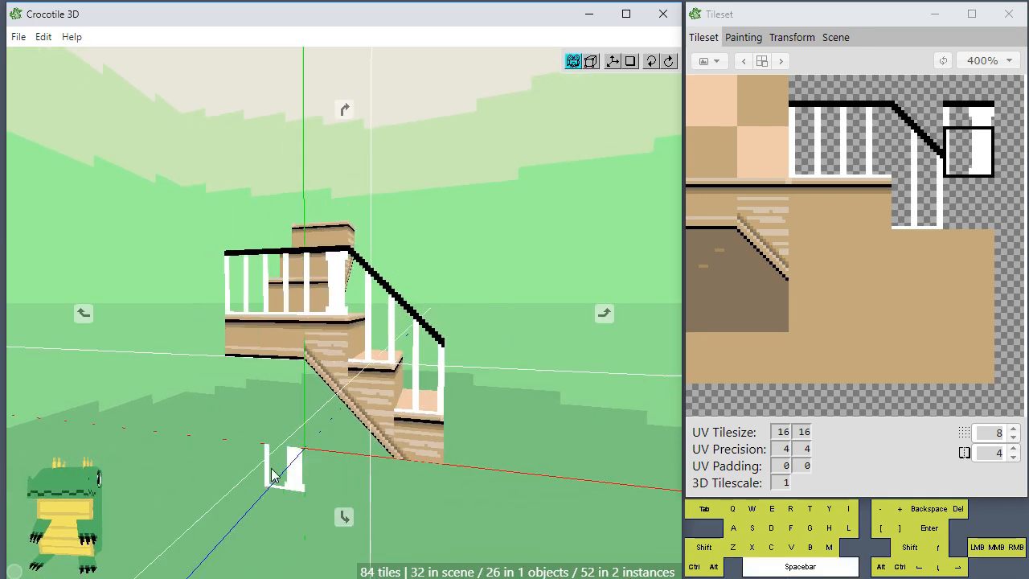
drag(271, 470, 299, 467)
scroll(373, 438, up, 3)
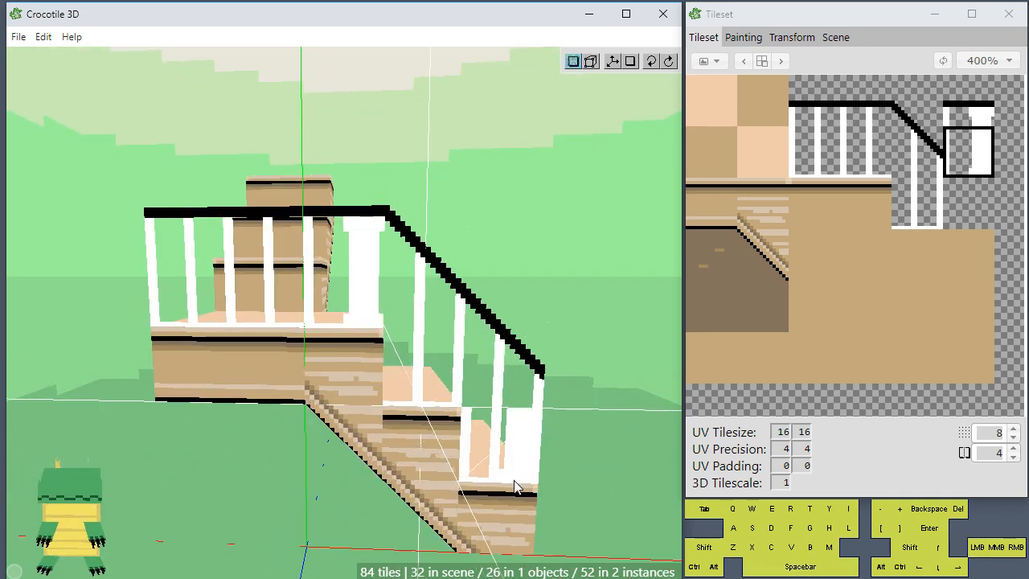
scroll(430, 330, up, 2)
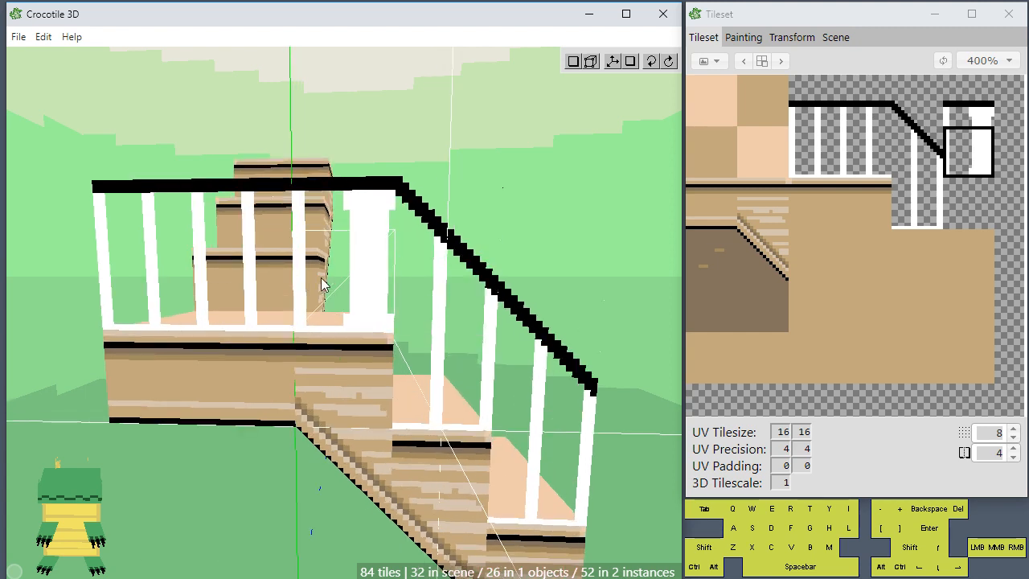
- Open the two newel post tiles for painting and trim the cap, shaft and base two pixels narrower on the thin post's side
drag(974, 114, 972, 140)
click(744, 37)
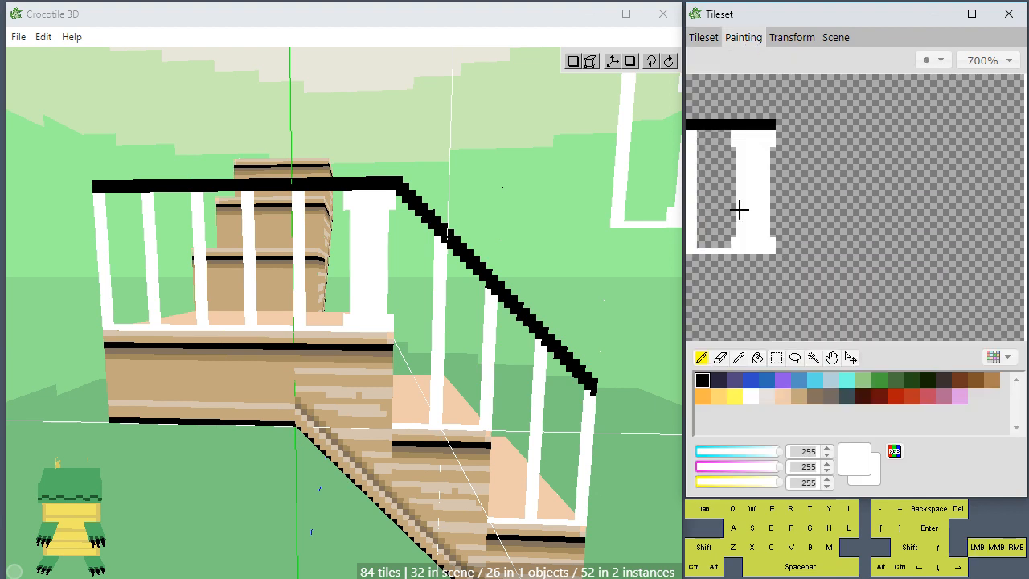
right_click(735, 133)
key(e)
mouse_move(731, 139)
mouse_down()
mouse_move(742, 230)
mouse_move(733, 239)
mouse_up()
click(733, 136)
click(734, 135)
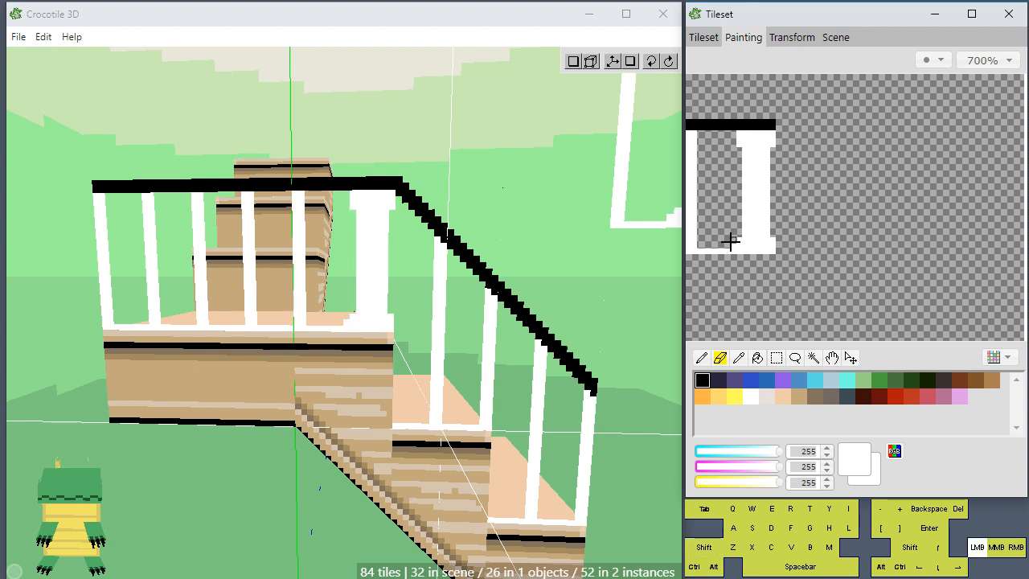
click(731, 240)
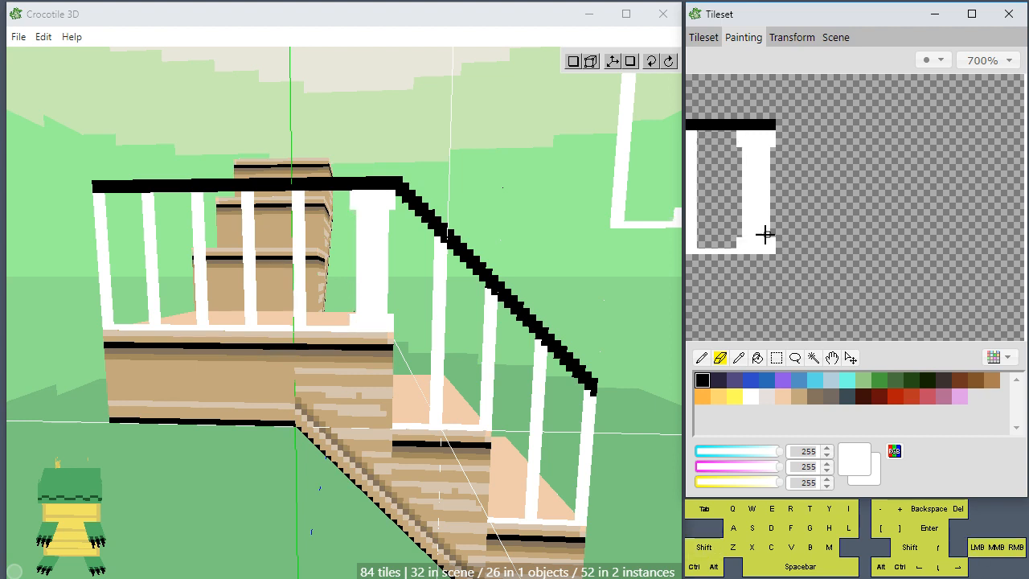
click(740, 240)
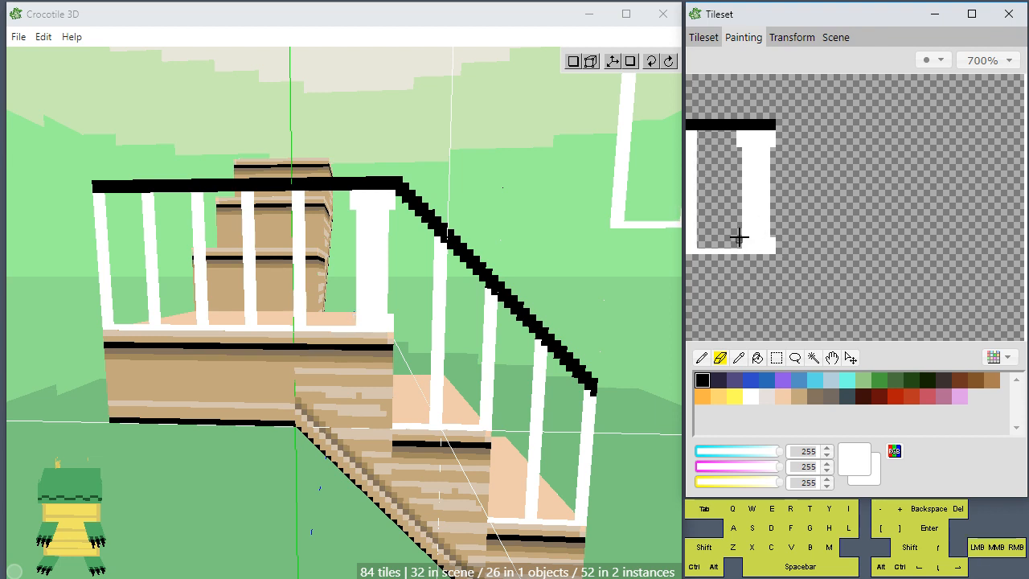
mouse_move(740, 237)
shift+mouse_down()
mouse_move(745, 153)
mouse_move(737, 162)
shift+mouse_up()
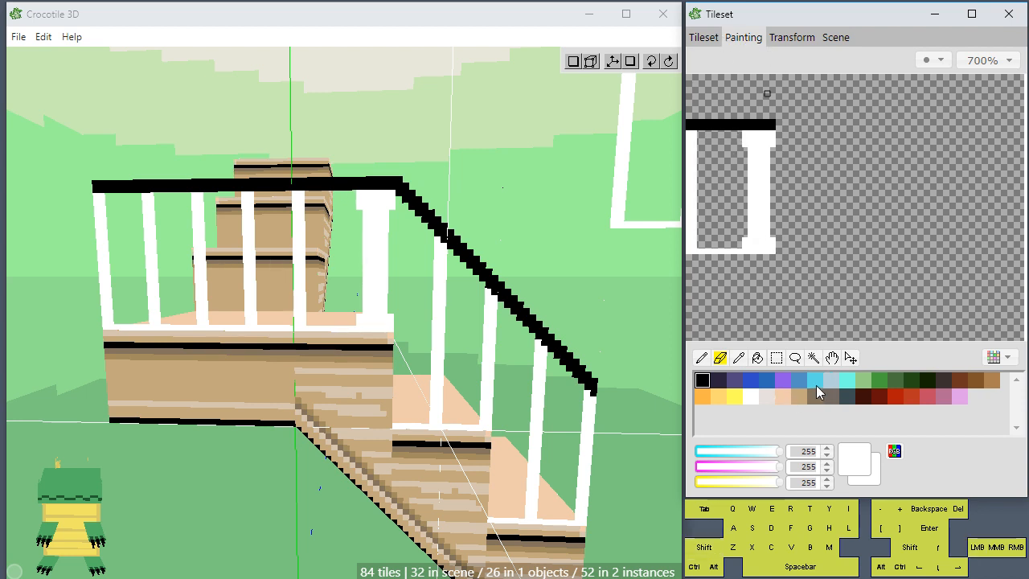
- Mix a light grey of 224, 224, 226 and shade the newel shaft just below its cap and just above its base
drag(775, 452, 770, 472)
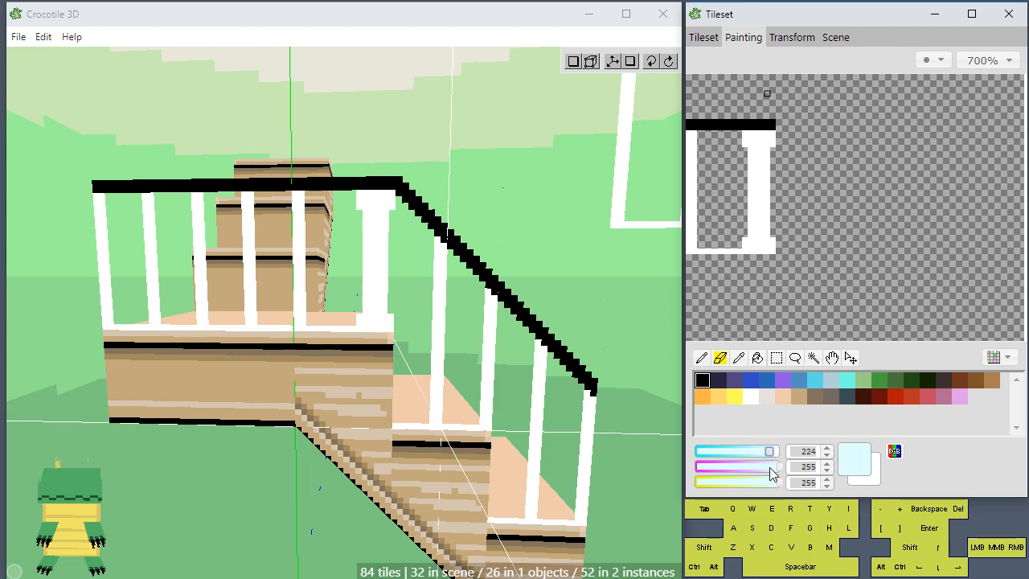
click(769, 468)
click(770, 482)
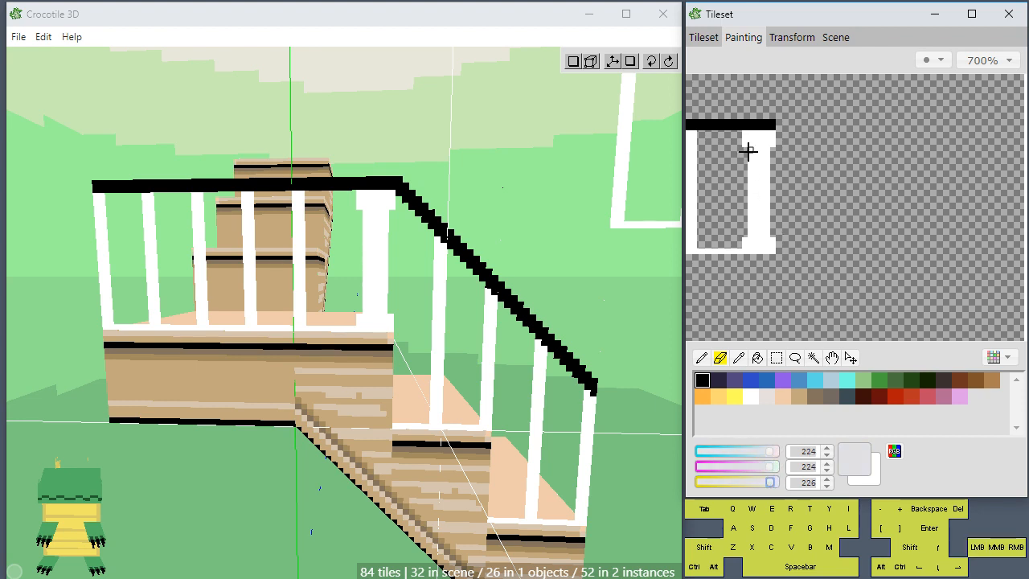
mouse_move(748, 151)
shift+mouse_down()
mouse_move(767, 144)
mouse_move(747, 145)
mouse_move(767, 152)
mouse_move(748, 155)
shift+mouse_up()
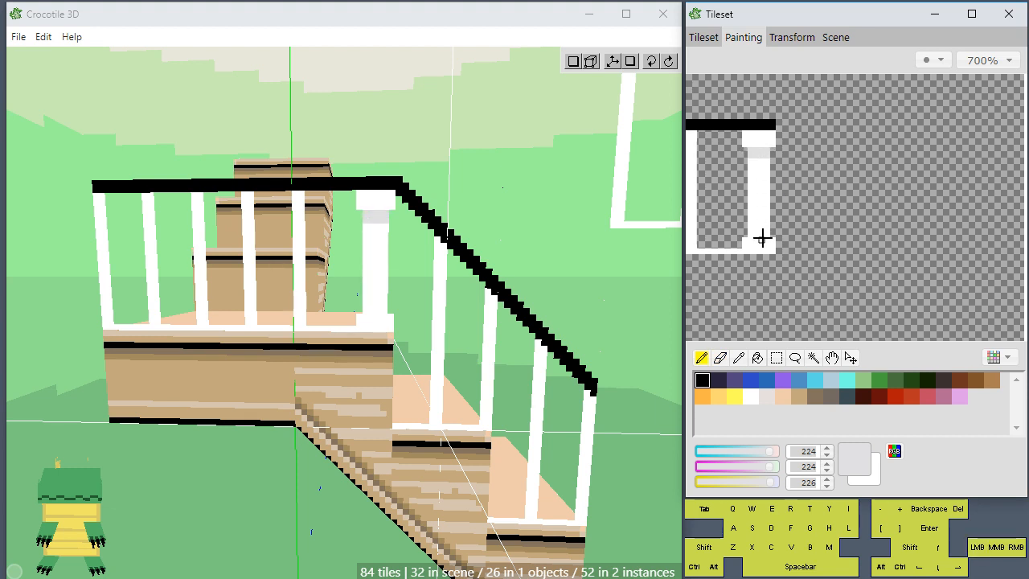
drag(753, 234, 766, 241)
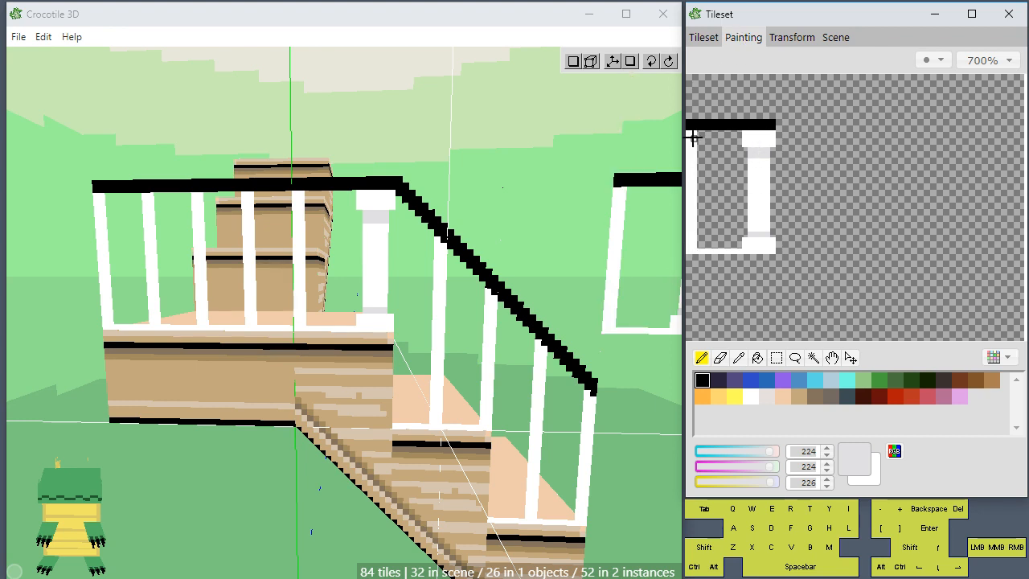
- Shade the thin post beside the newel with light grey bands near its top and bottom, and pick white from the cap again
drag(693, 134, 685, 138)
click(688, 141)
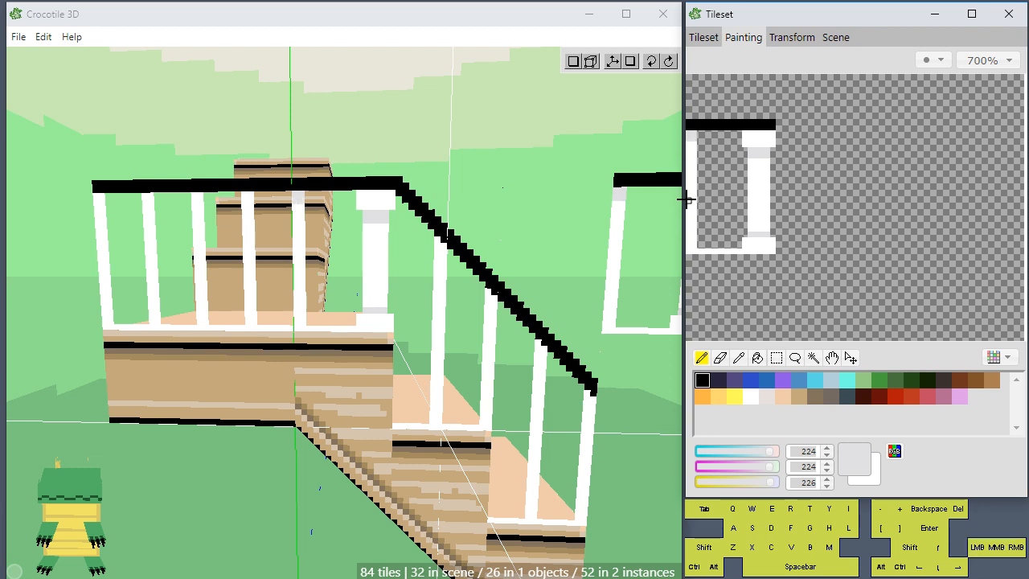
click(692, 248)
click(693, 233)
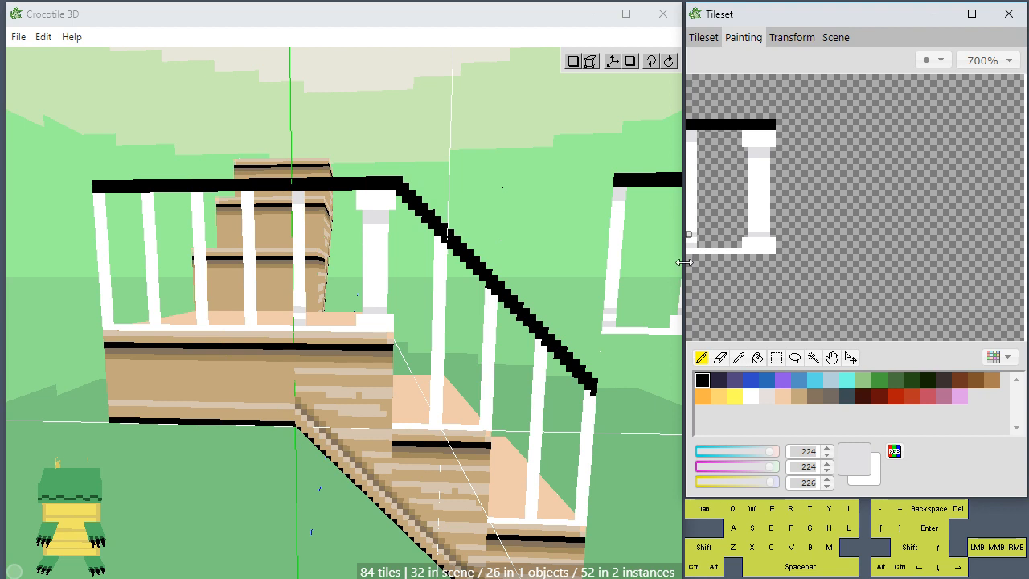
click(692, 151)
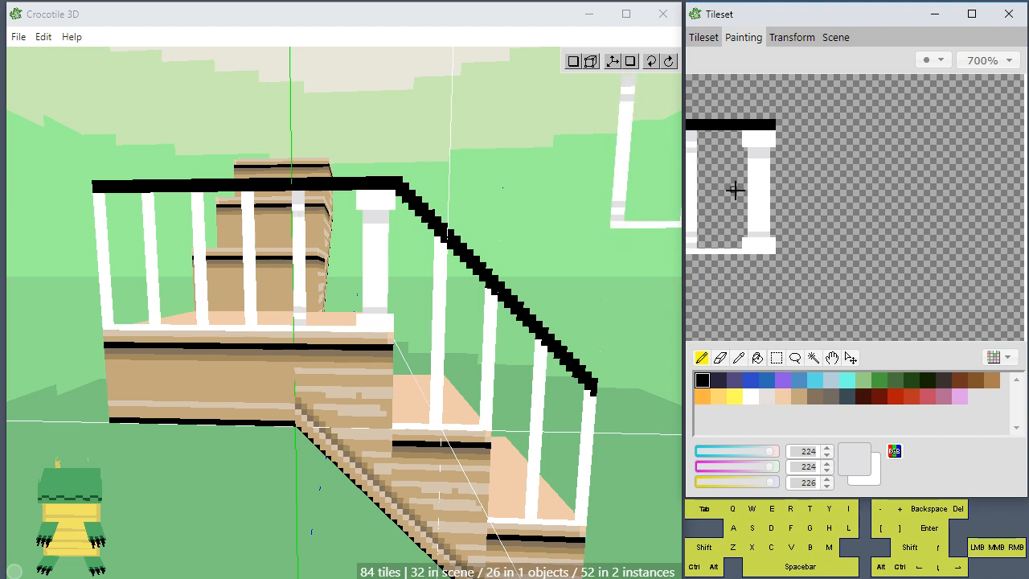
alt+click(754, 141)
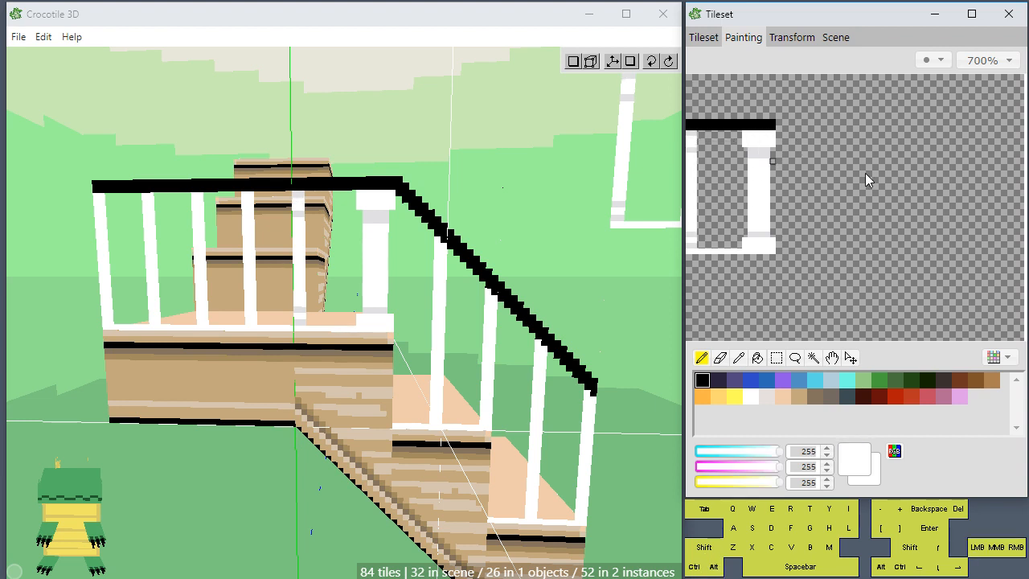
- Bring the railing tiles up for painting, pick the light grey 224, 224, 226 from the thin post, and select the landing balusters' connected white area
click(707, 40)
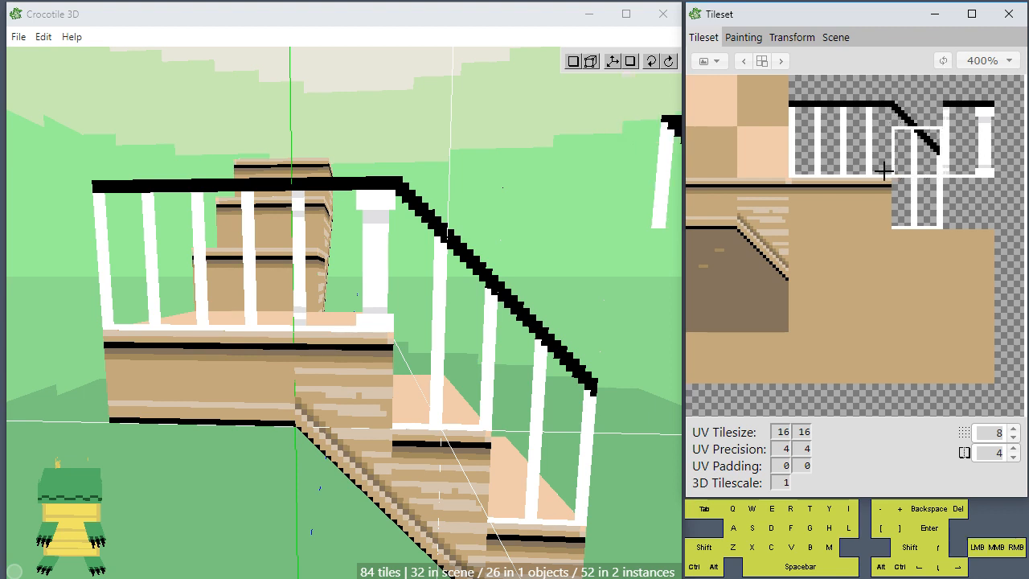
click(975, 225)
click(744, 37)
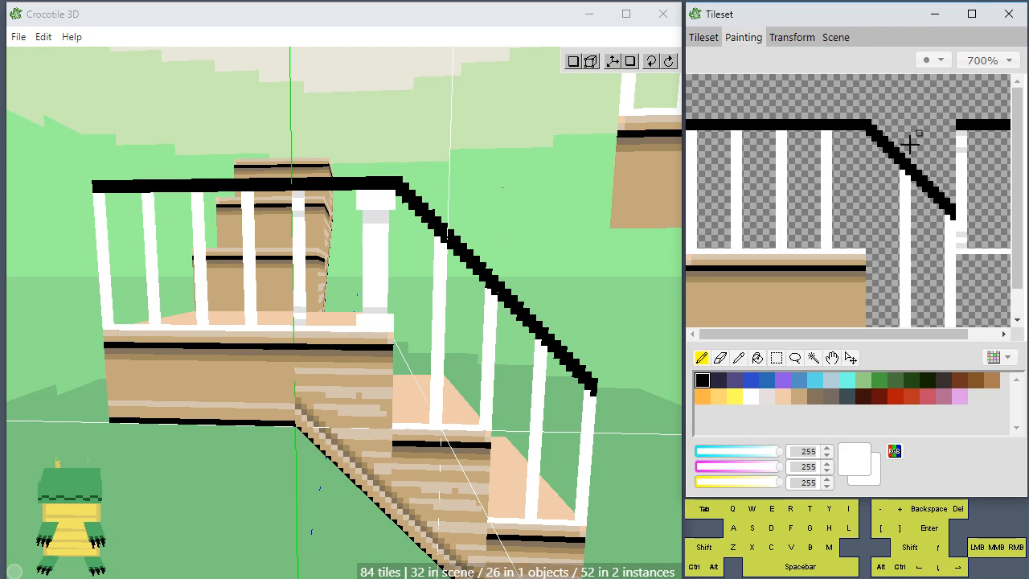
click(829, 135)
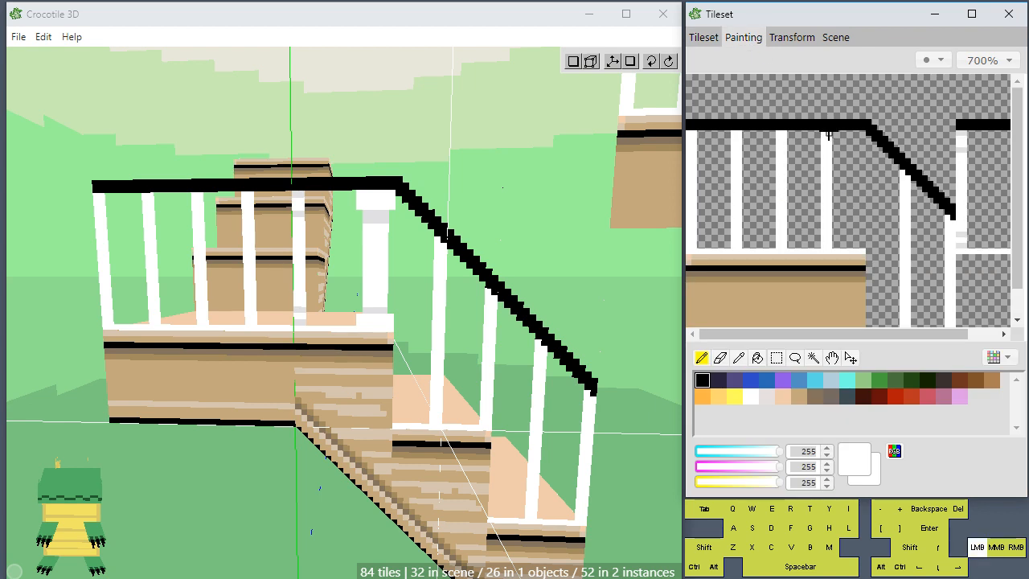
key(alt)
alt+click(959, 142)
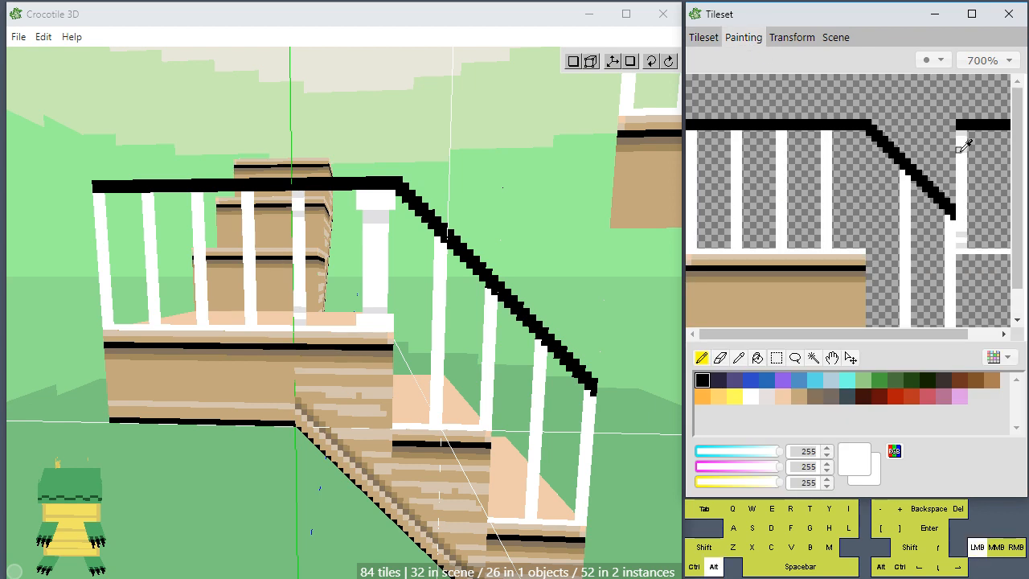
click(827, 136)
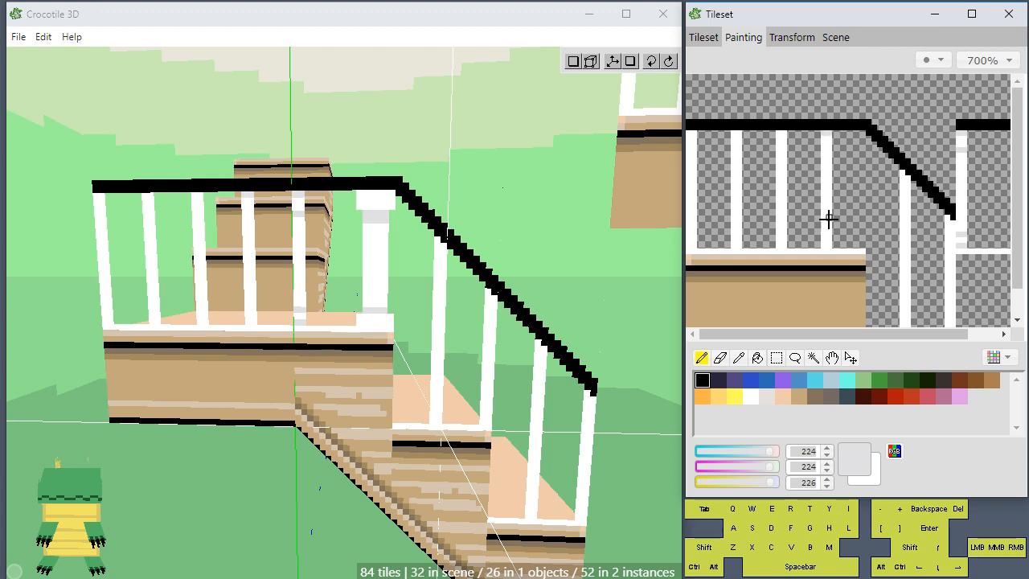
key(w)
click(822, 196)
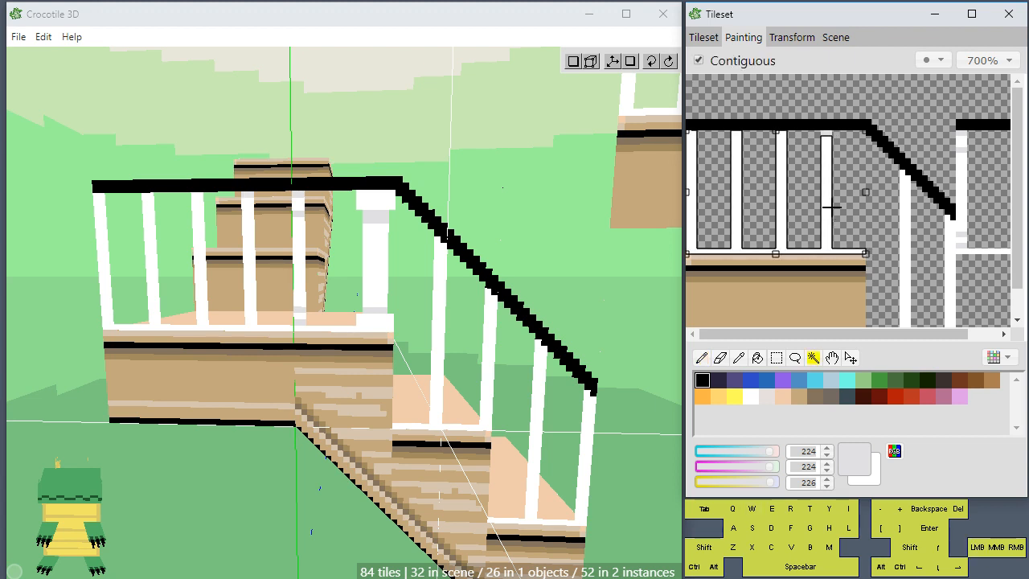
- Paint straight light grey bands across the selected landing balusters near their tops and bases, and clear the selection
key(b)
shift+drag(788, 135, 645, 137)
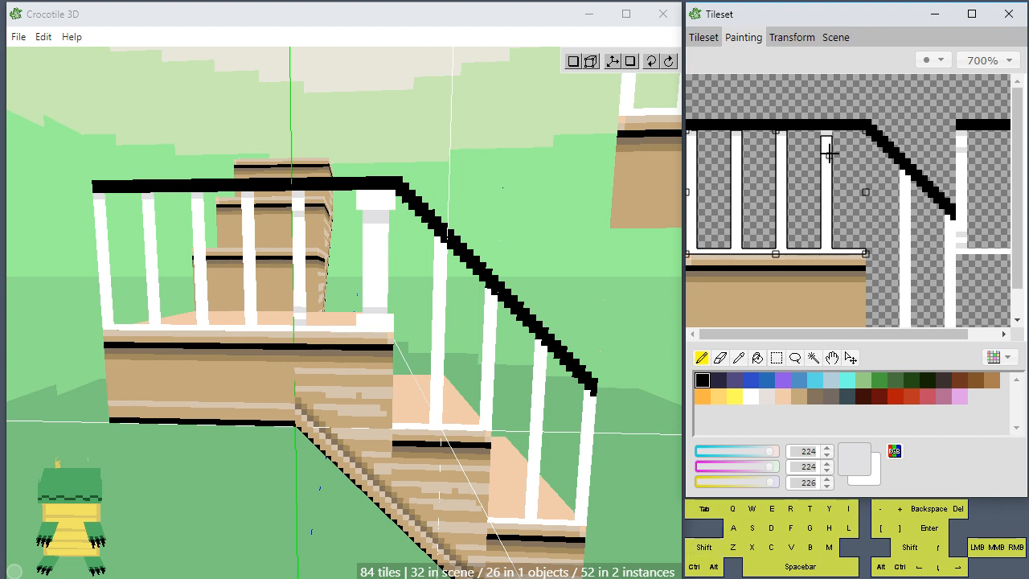
shift+drag(829, 149, 619, 149)
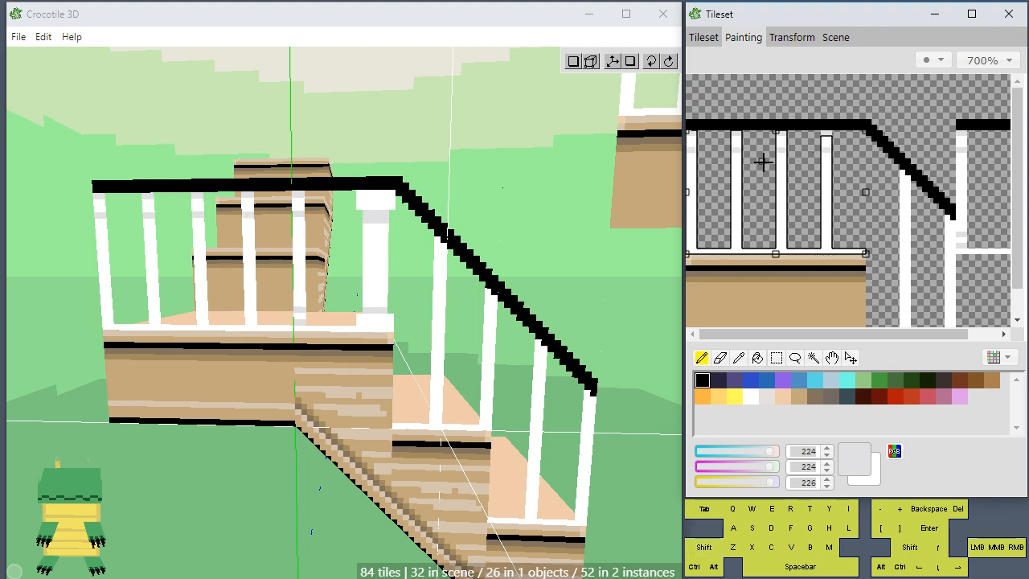
click(833, 247)
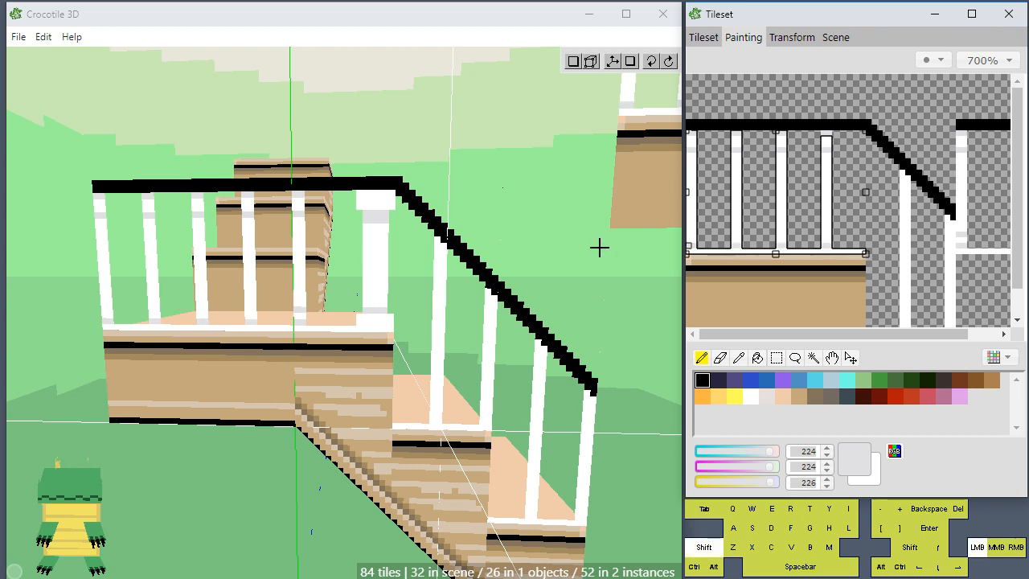
shift+drag(838, 234, 682, 235)
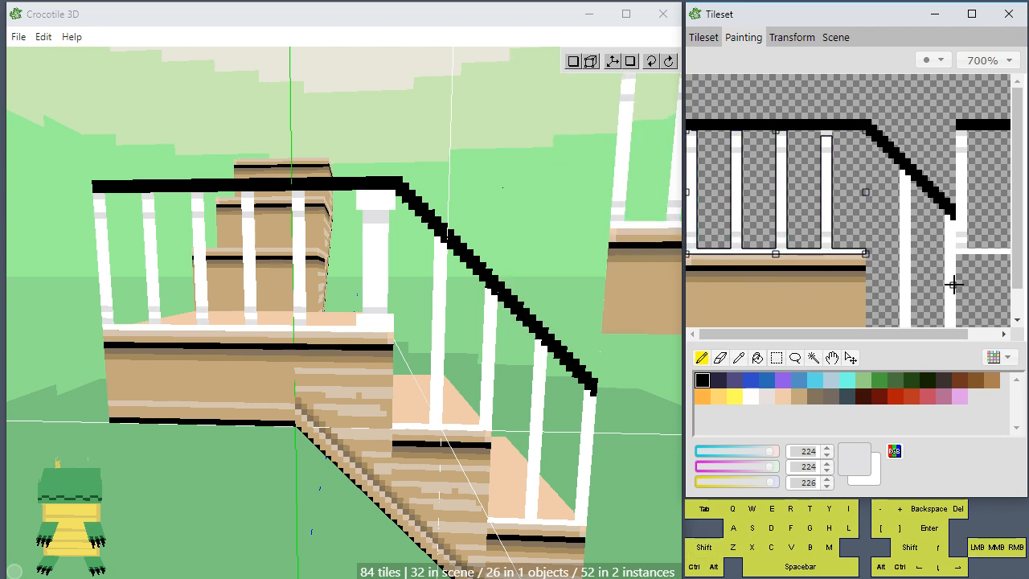
key(ctrl+d)
- Shade the two sloped-railing balusters with light grey bands below the handrail and above the base, correcting pixels with the sampled white
scroll(928, 261, down, 1)
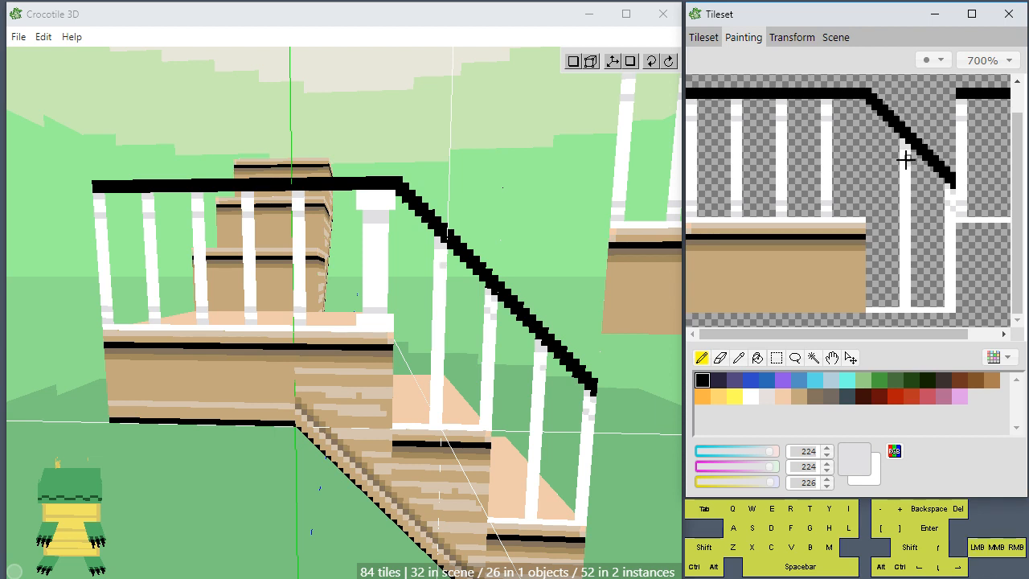
key(space)
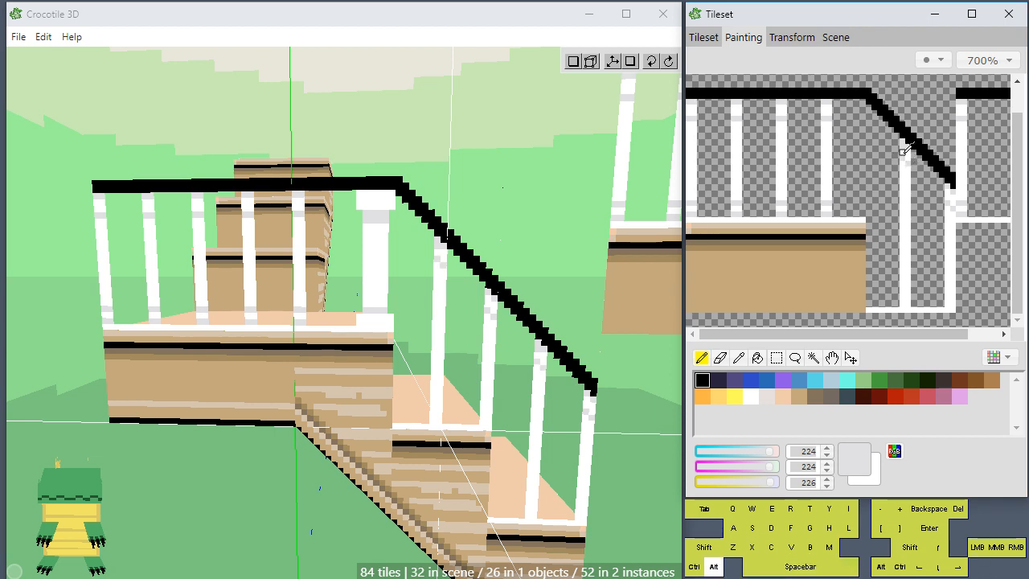
alt+click(904, 149)
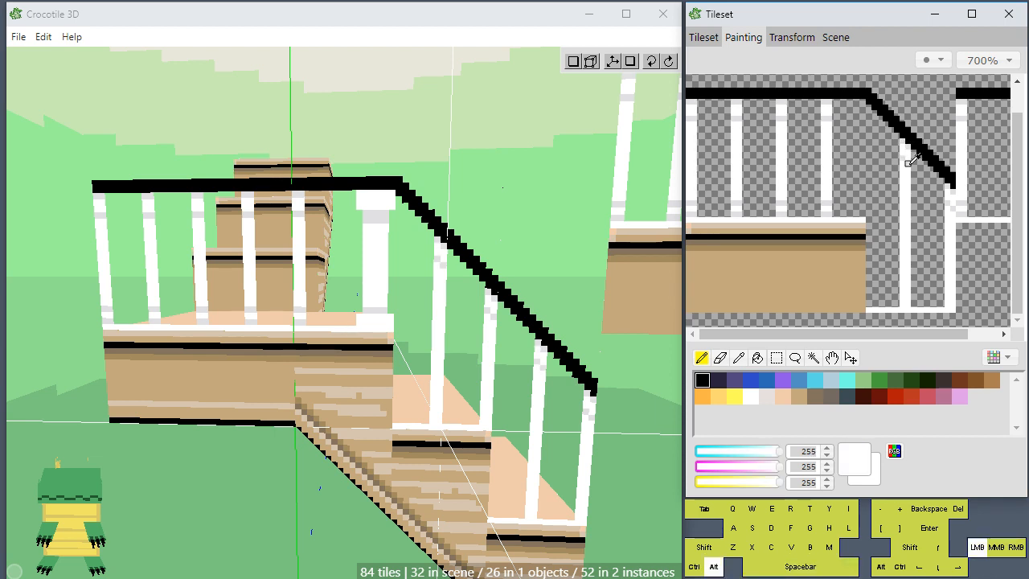
alt+click(908, 165)
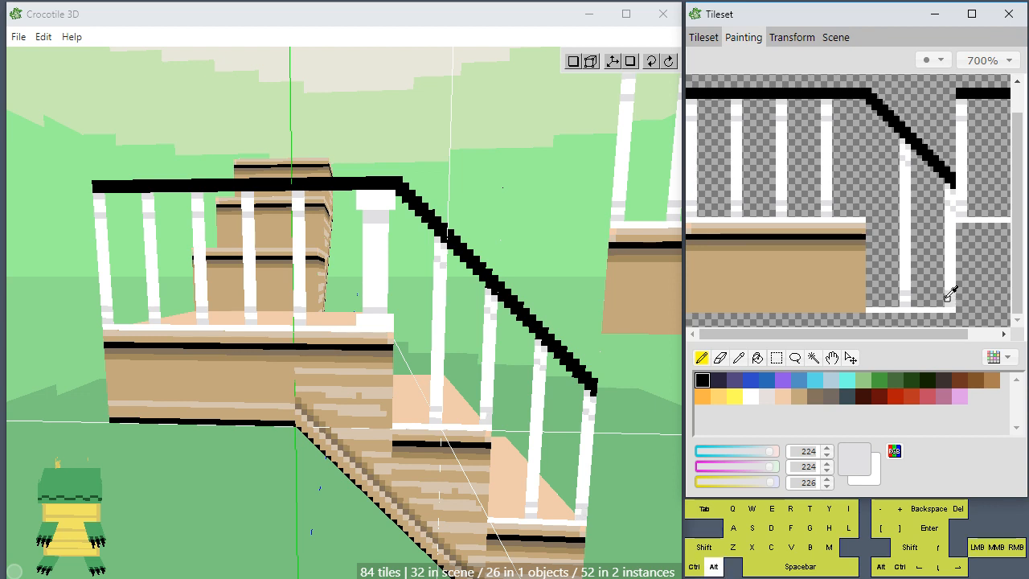
alt+click(949, 295)
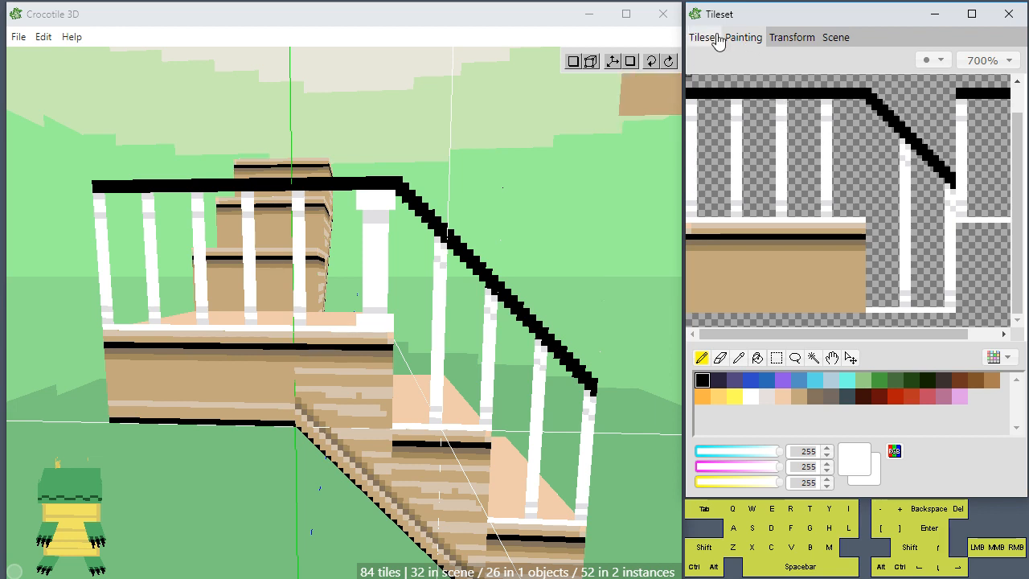
- Duplicate the newel post and sloped railing tiles in place and reverse the copies' faces so the railing shows from the stair side
click(707, 37)
click(916, 200)
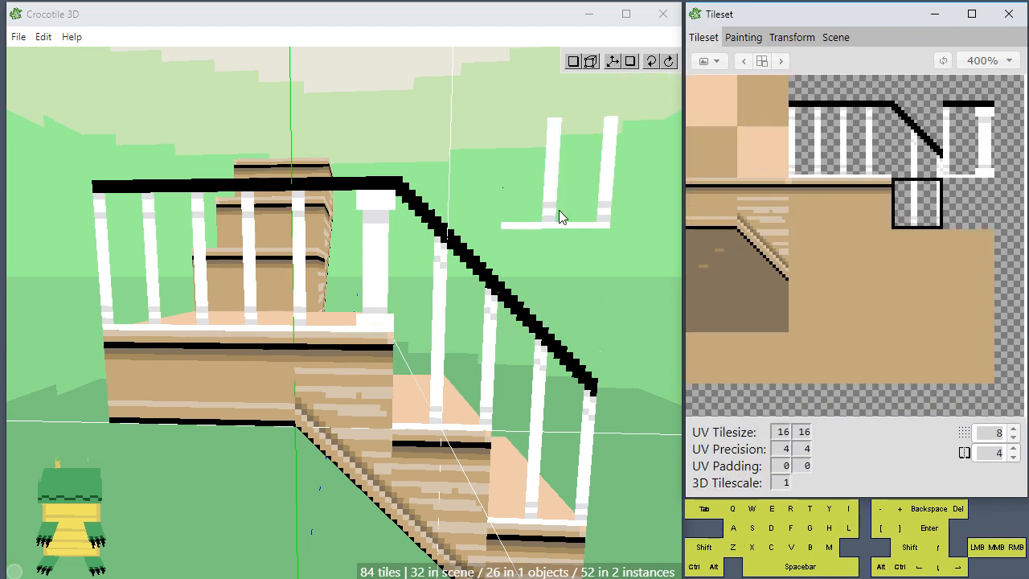
scroll(559, 210, down, 4)
click(535, 423)
key(space)
mouse_move(535, 422)
mouse_down()
mouse_move(483, 450)
mouse_move(531, 438)
mouse_move(527, 425)
mouse_up()
key(space)
drag(547, 389, 393, 397)
key(Tab)
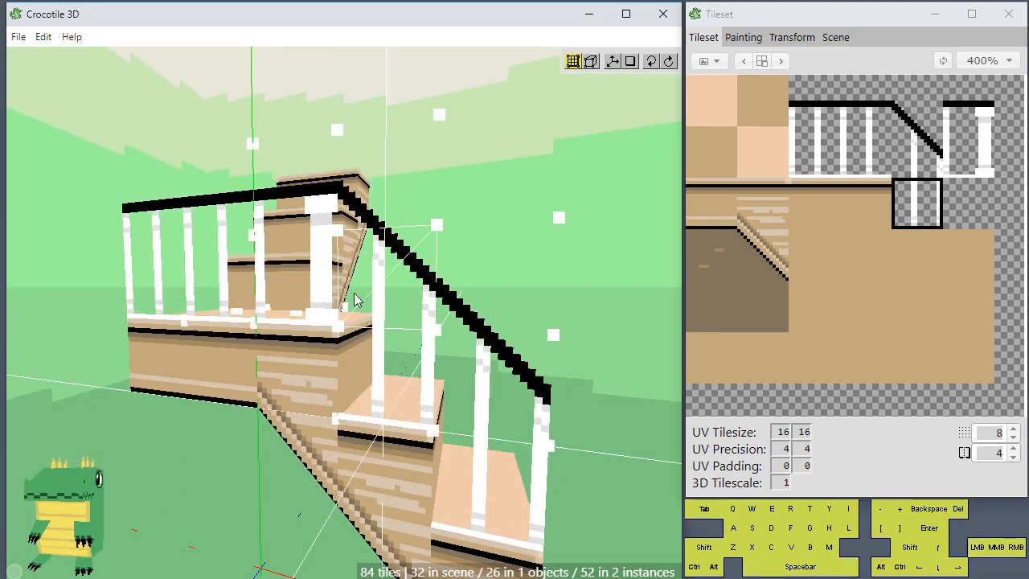
click(301, 271)
shift+click(306, 187)
click(376, 219)
click(386, 297)
click(386, 340)
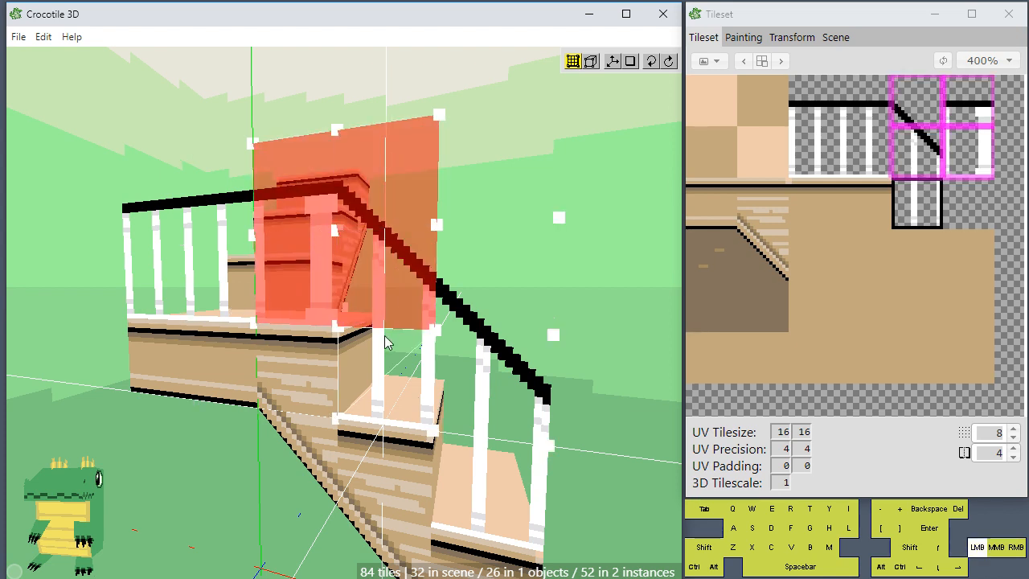
click(464, 294)
click(470, 394)
click(524, 461)
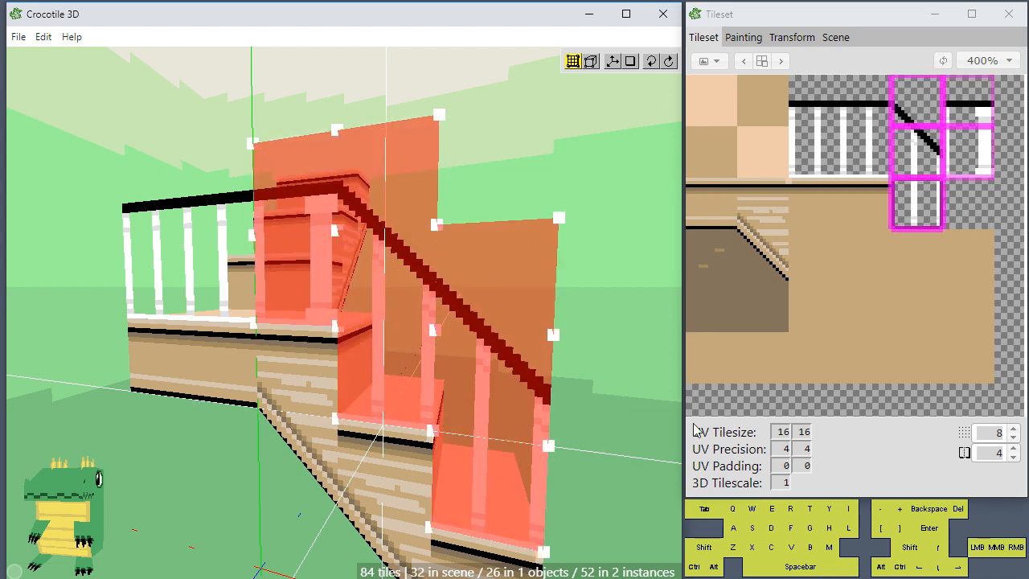
key(ctrl+v)
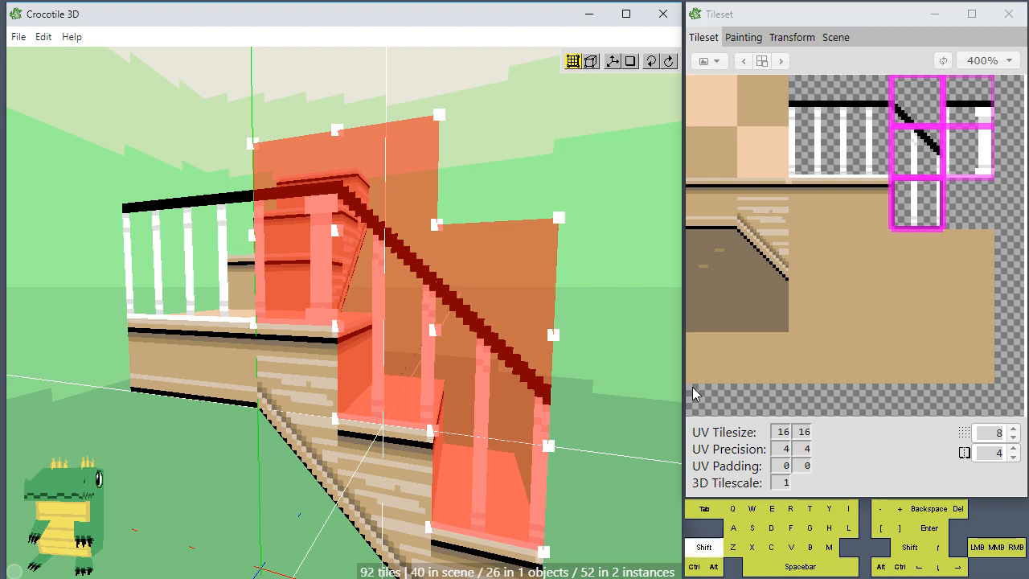
key(shift+r)
key(space)
mouse_move(675, 385)
mouse_down()
mouse_move(667, 381)
mouse_move(674, 399)
mouse_up()
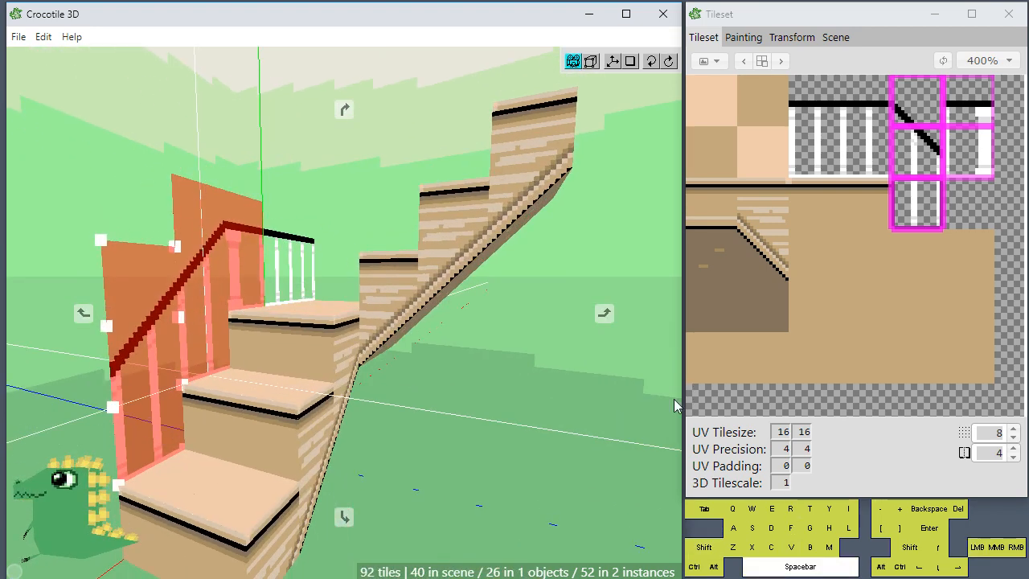
key(ctrl+d)
- Examine the finished railing, newel post and staircase from the landing side, the front and farther away
scroll(540, 409, down, 1)
key(space)
mouse_move(540, 409)
mouse_down()
mouse_move(602, 414)
mouse_move(546, 426)
mouse_up()
key(space)
mouse_move(264, 404)
mouse_down()
mouse_move(338, 408)
mouse_move(233, 398)
mouse_move(321, 422)
mouse_move(482, 397)
mouse_move(217, 399)
mouse_move(297, 399)
mouse_move(273, 399)
mouse_up()
scroll(482, 563, down, 1)
key(space)
drag(412, 551, 530, 543)
scroll(447, 526, up, 1)
key(space)
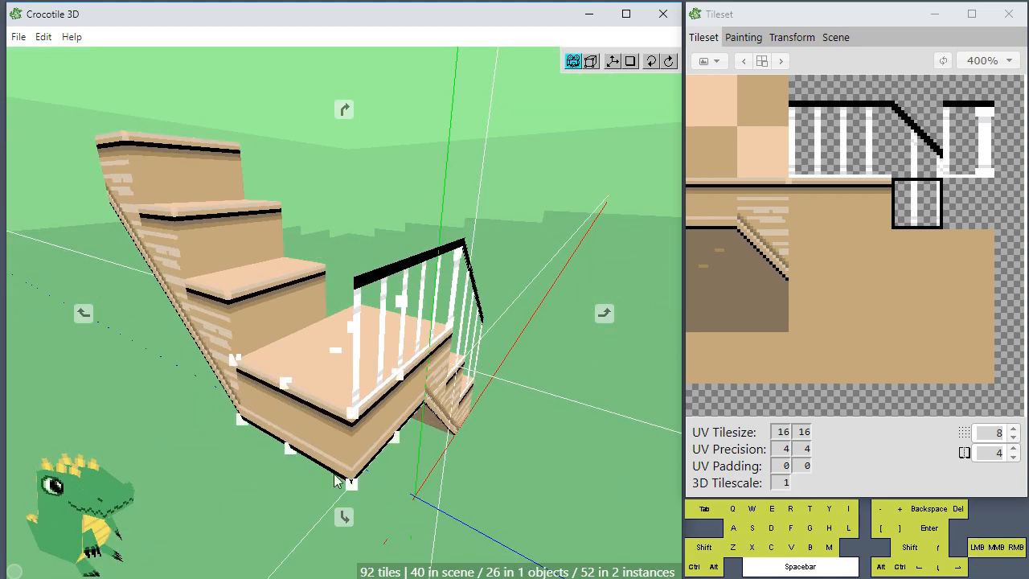
key(space)
drag(316, 211, 523, 225)
key(space)
drag(298, 273, 342, 294)
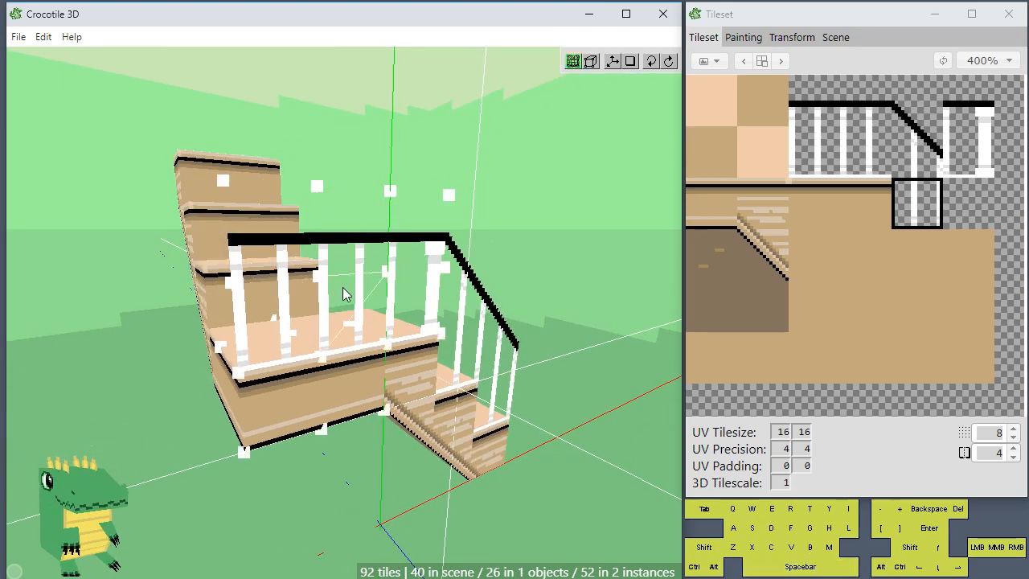
scroll(400, 441, down, 2)
key(space)
drag(400, 442, 440, 426)
right_drag(406, 522, 406, 482)
scroll(405, 482, up, 2)
right_drag(410, 444, 406, 459)
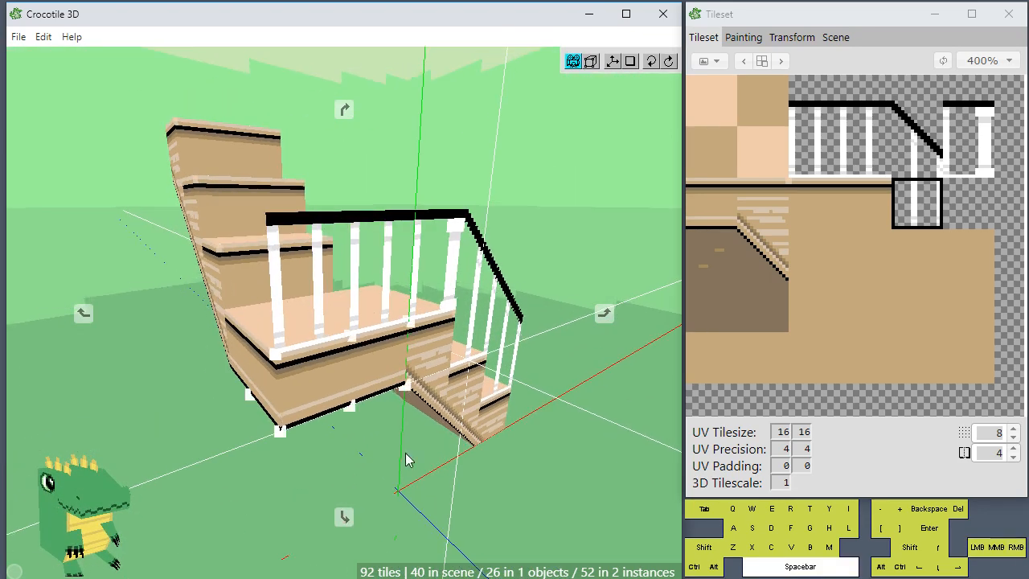
mouse_move(394, 457)
mouse_down()
mouse_move(290, 474)
mouse_move(515, 462)
mouse_move(434, 466)
mouse_move(388, 442)
mouse_up()
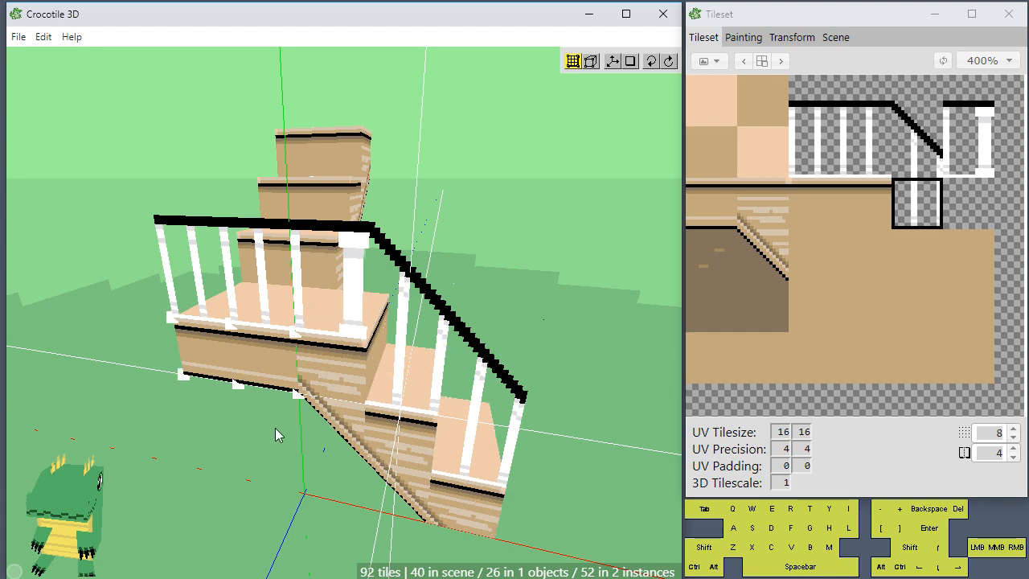
drag(286, 447, 355, 430)
scroll(283, 454, down, 2)
scroll(288, 450, down, 2)
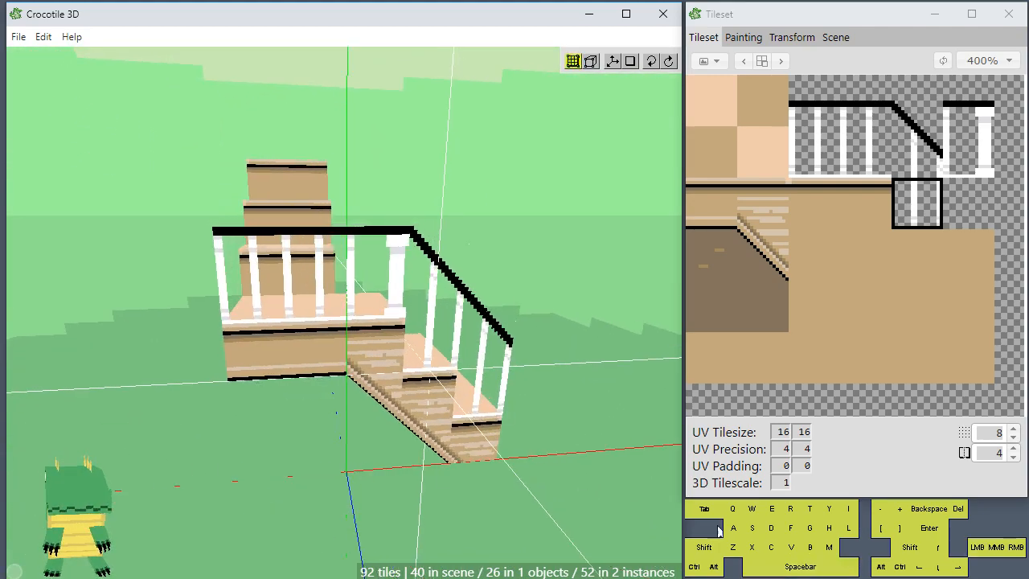